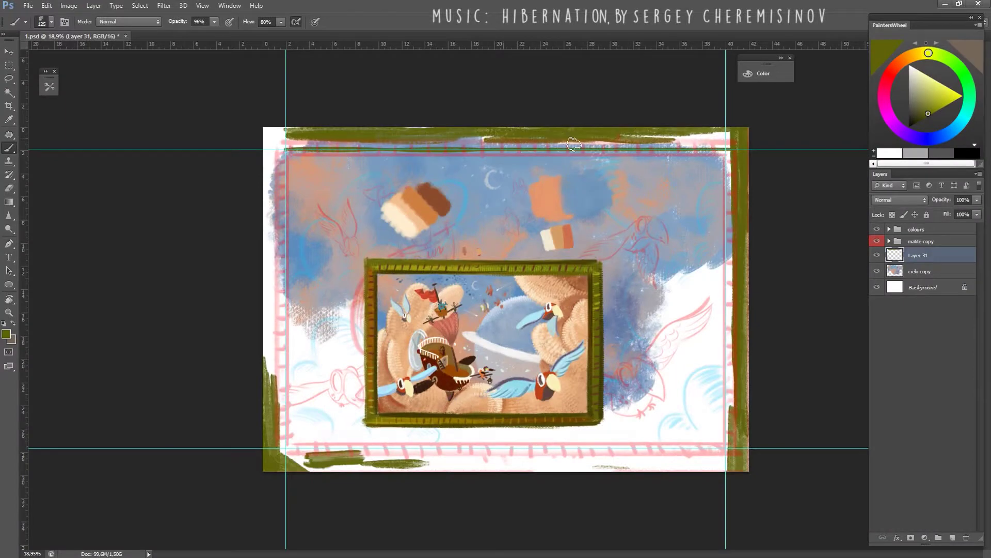
Hide the 'colours' reference group and paint olive green along the top-right and bottom borders.
{"action": "left_click", "coordinate": [877, 241]}
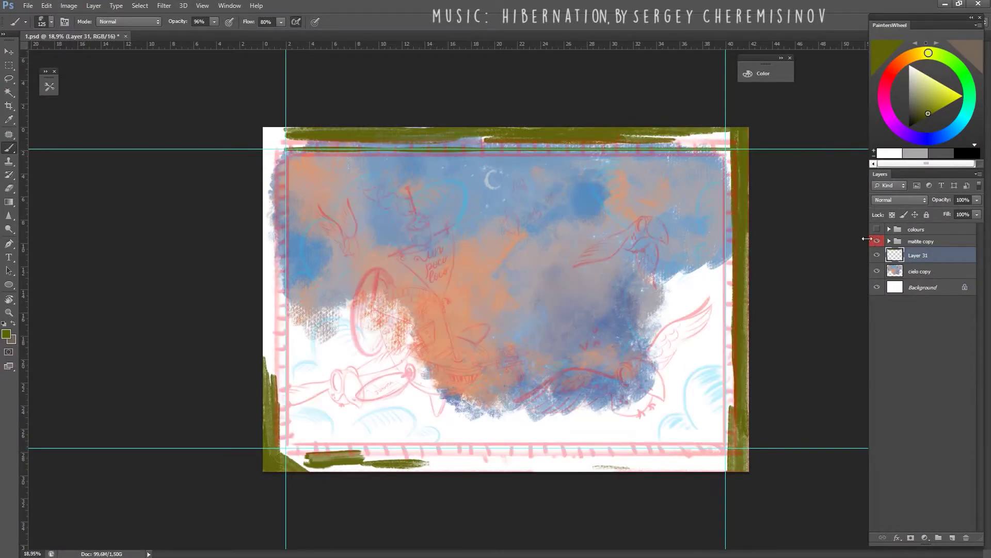
{"action": "left_click_drag", "start_coordinate": [666, 138], "coordinate": [746, 136]}
{"action": "left_click_drag", "start_coordinate": [522, 461], "coordinate": [744, 461]}
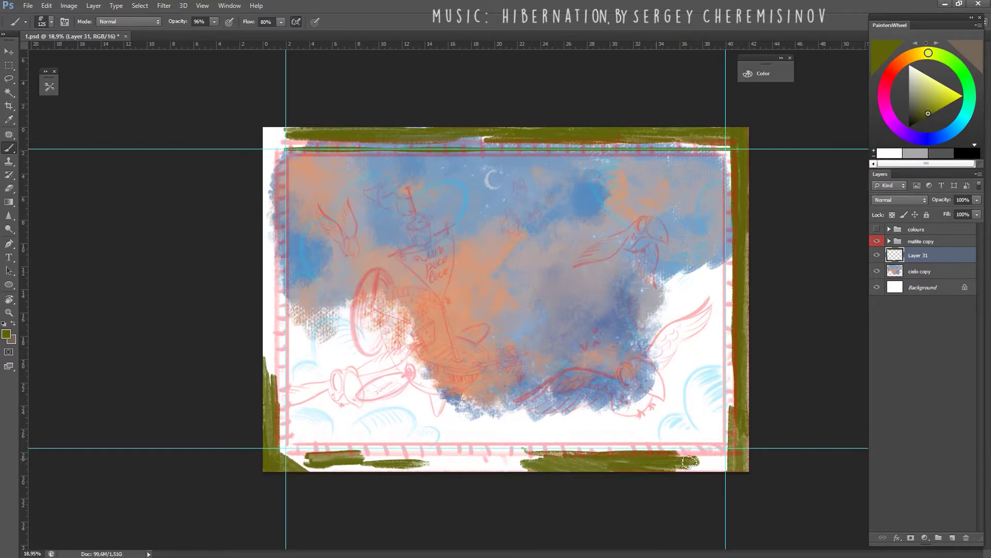
Check the bottom-right border up close, then paint olive along the bottom-left corner.
{"action": "key", "text": "z"}
{"action": "left_click", "coordinate": [548, 471]}
{"action": "left_click_drag", "start_coordinate": [545, 430], "coordinate": [494, 420]}
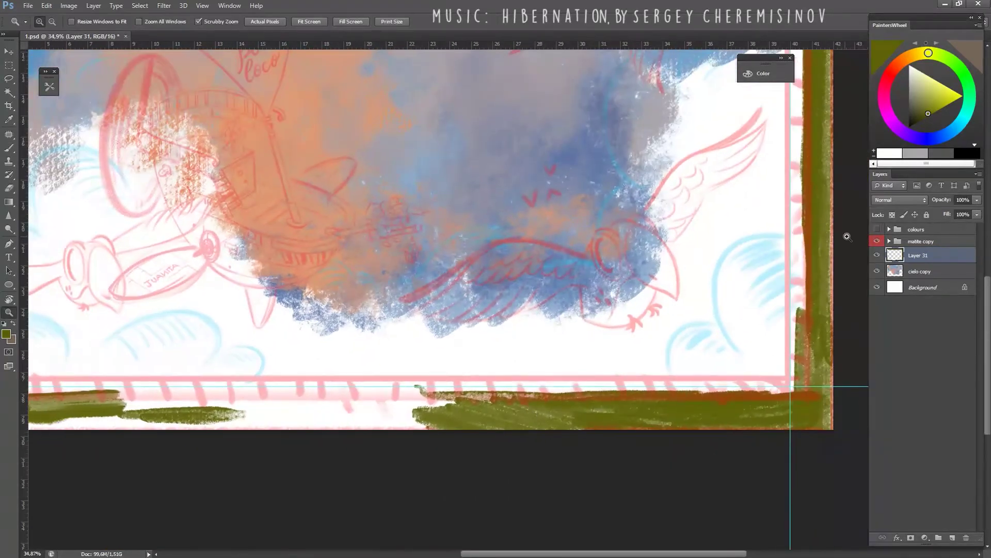
{"action": "left_click_drag", "start_coordinate": [429, 379], "coordinate": [376, 378]}
{"action": "key", "text": "b"}
{"action": "mouse_move", "coordinate": [275, 507]}
{"action": "left_mouse_down"}
{"action": "mouse_move", "coordinate": [265, 479]}
{"action": "mouse_move", "coordinate": [775, 471]}
{"action": "left_mouse_up"}
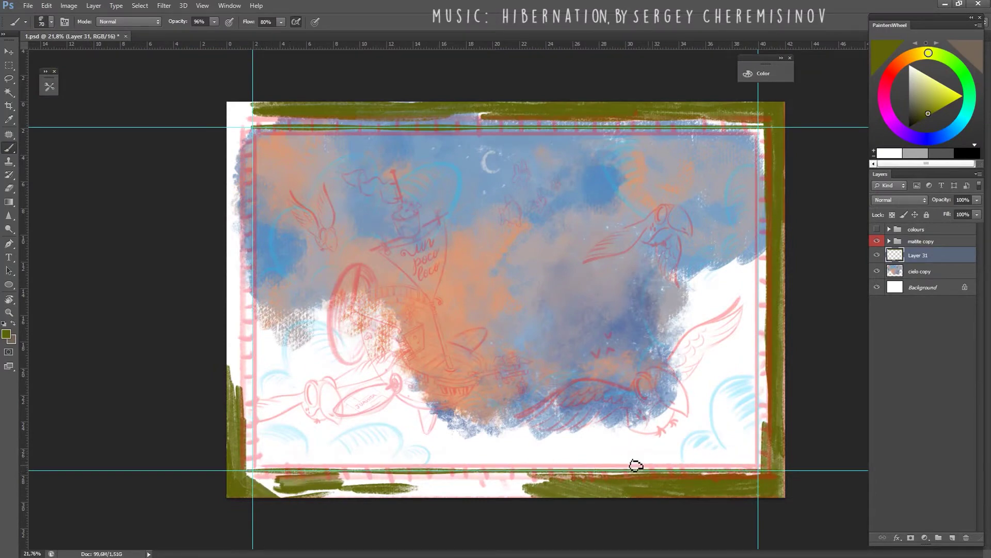
Touch up with the Eraser and fill the bottom border solidly with olive.
{"action": "key", "text": "e"}
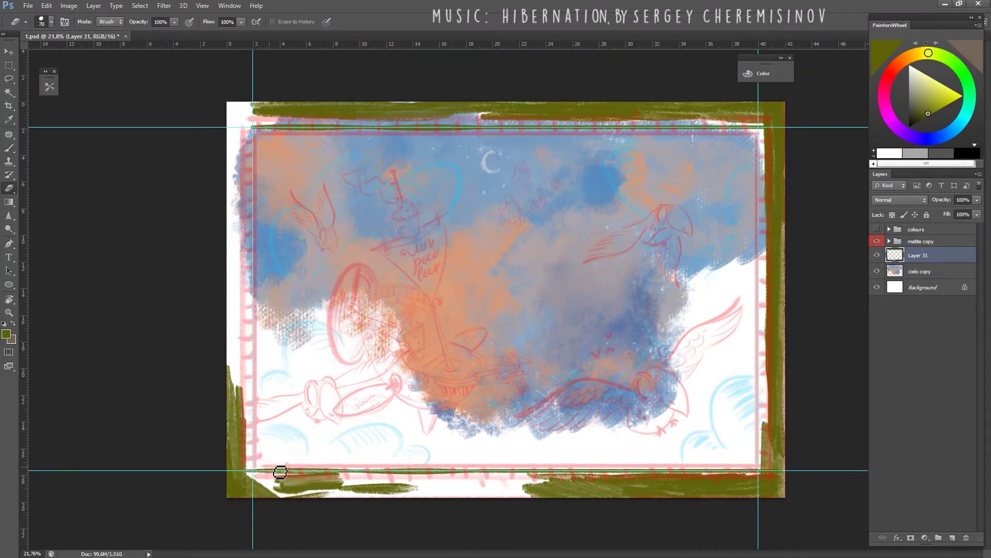
{"action": "key", "text": "b"}
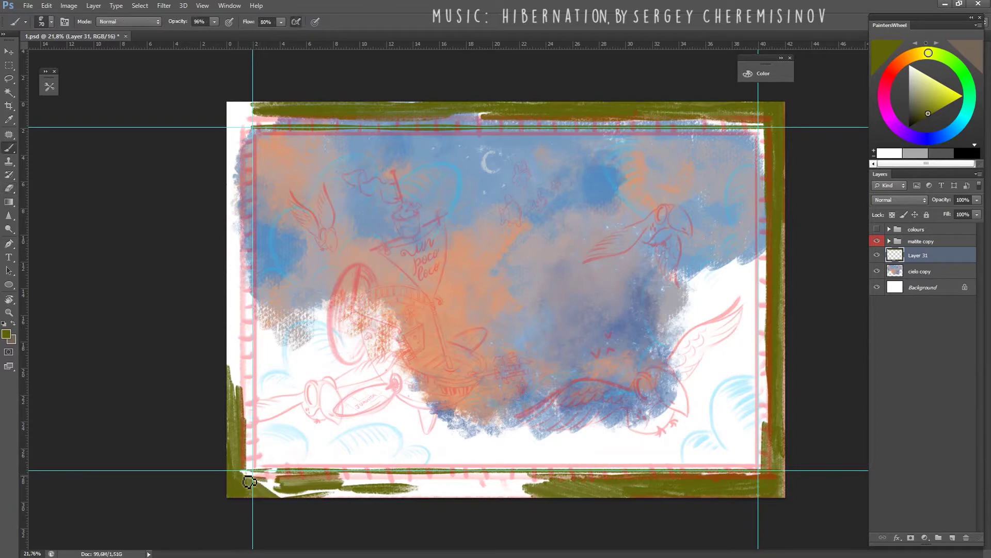
{"action": "left_click_drag", "start_coordinate": [243, 478], "coordinate": [292, 491]}
{"action": "mouse_move", "coordinate": [593, 421]}
{"action": "left_mouse_down"}
{"action": "mouse_move", "coordinate": [670, 435]}
{"action": "mouse_move", "coordinate": [719, 426]}
{"action": "left_mouse_up"}
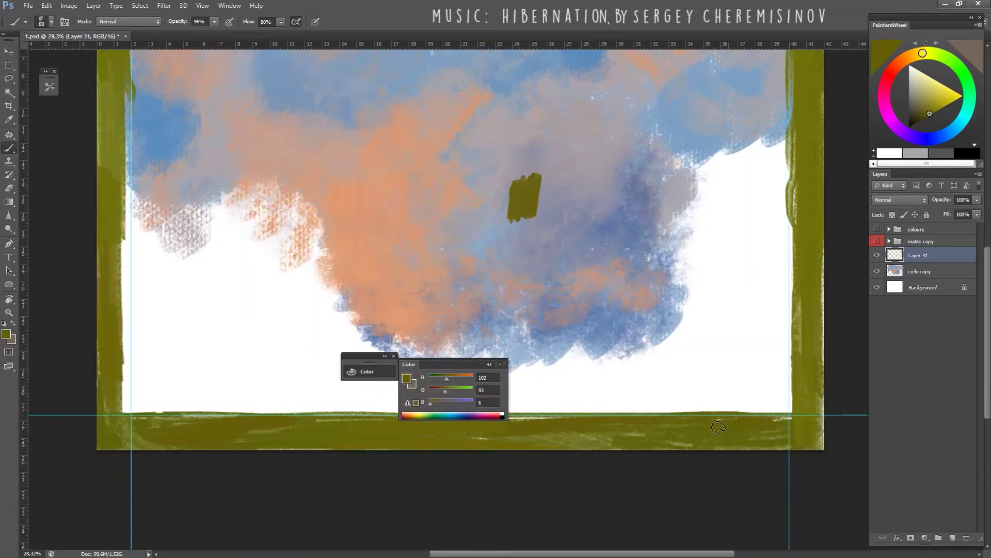
{"action": "left_click_drag", "start_coordinate": [586, 446], "coordinate": [646, 434]}
Enlarge the brush to 200 and fill the white gaps along the right border.
{"action": "key", "text": "bracketright"}
{"action": "left_click_drag", "start_coordinate": [799, 361], "coordinate": [802, 124]}
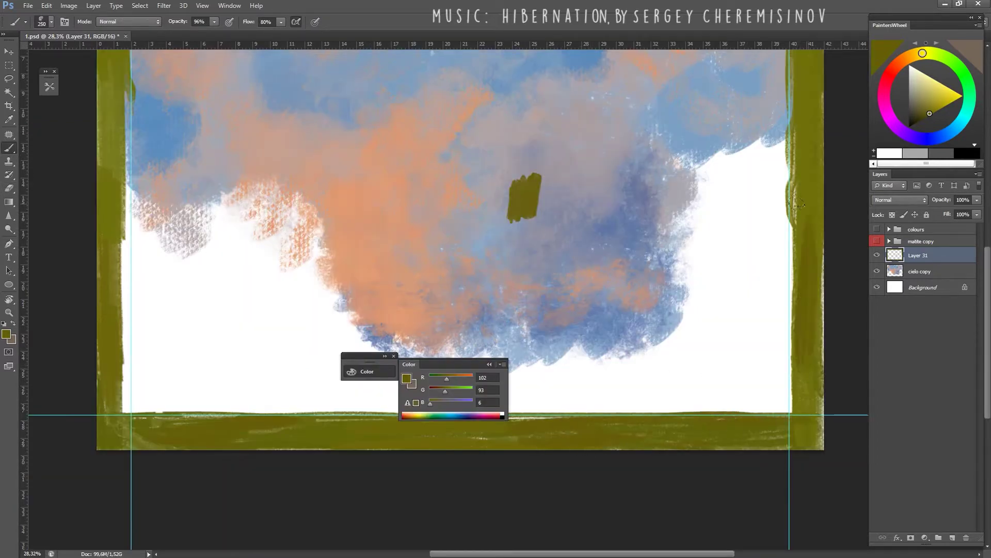
{"action": "key", "text": "z"}
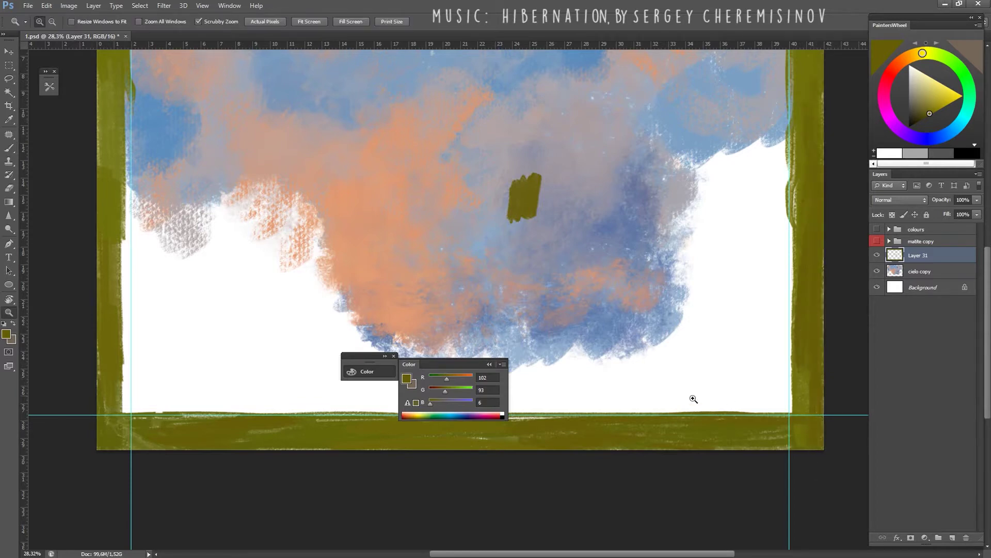
{"action": "left_click_drag", "start_coordinate": [718, 433], "coordinate": [693, 433]}
{"action": "key", "text": "b"}
{"action": "scroll", "coordinate": [289, 480], "scroll_direction": "up", "scroll_amount": 3}
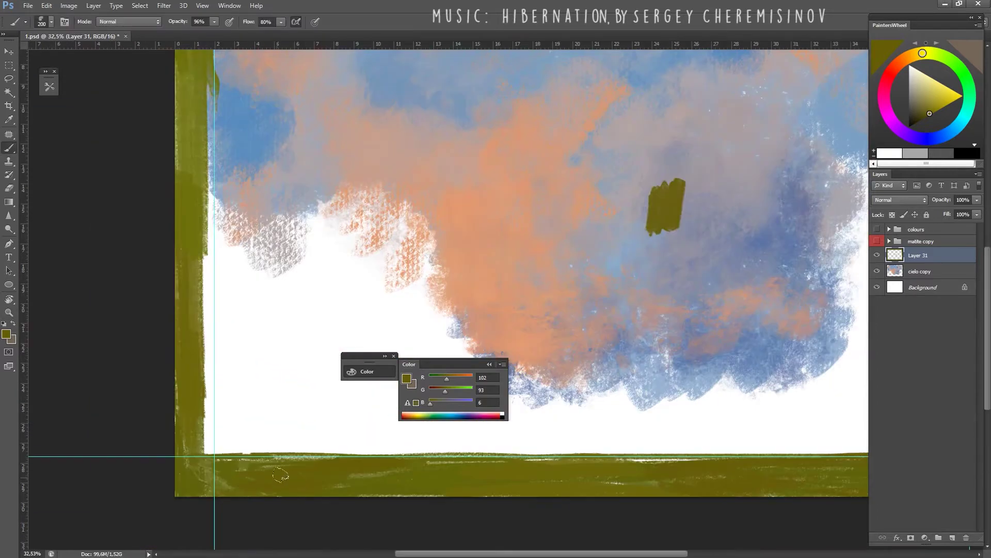
{"action": "key", "text": "e"}
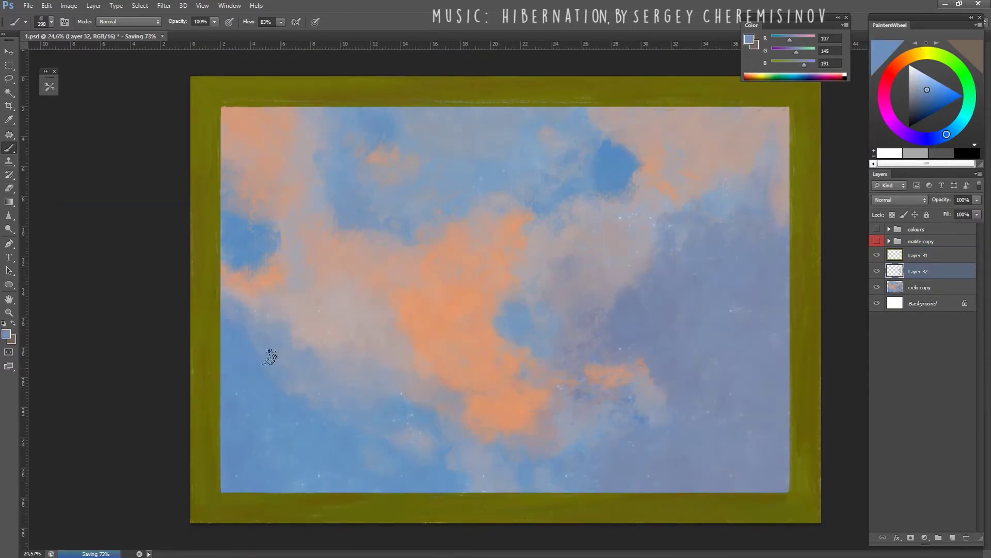
Sample grey-blue, pink, peach and blue from the sky and blend blue strokes into its right side.
{"action": "left_click", "coordinate": [367, 407], "text": "alt"}
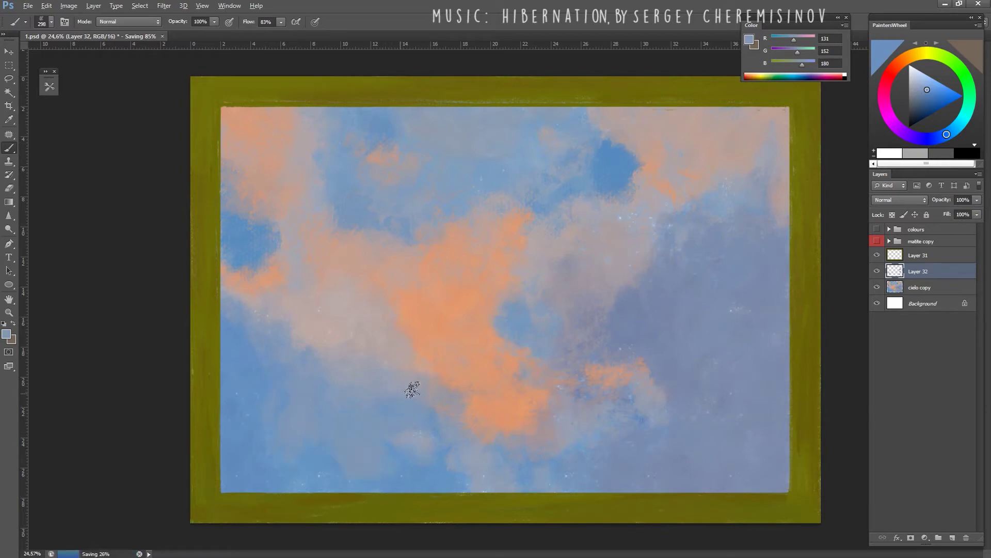
{"action": "left_click", "coordinate": [426, 353], "text": "alt"}
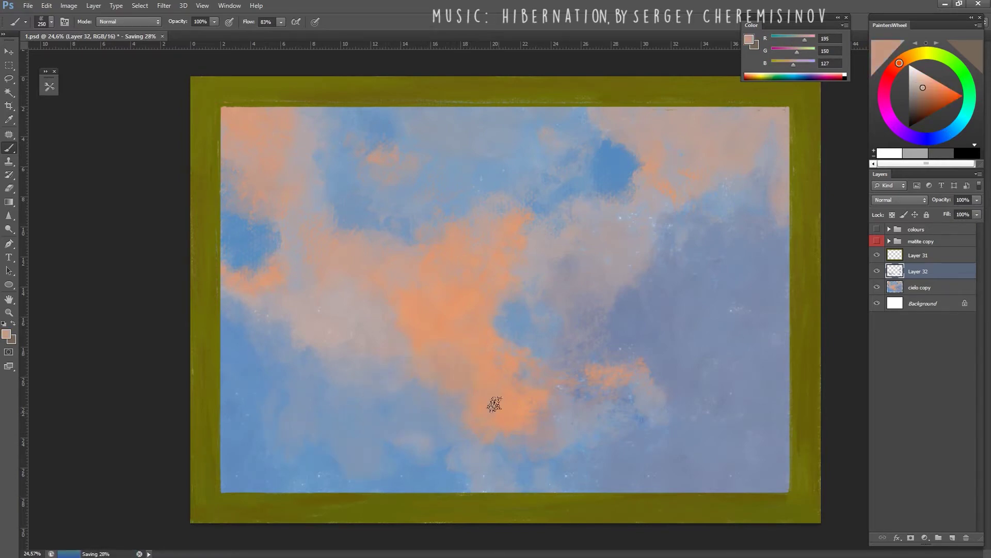
{"action": "left_click", "coordinate": [568, 122], "text": "alt"}
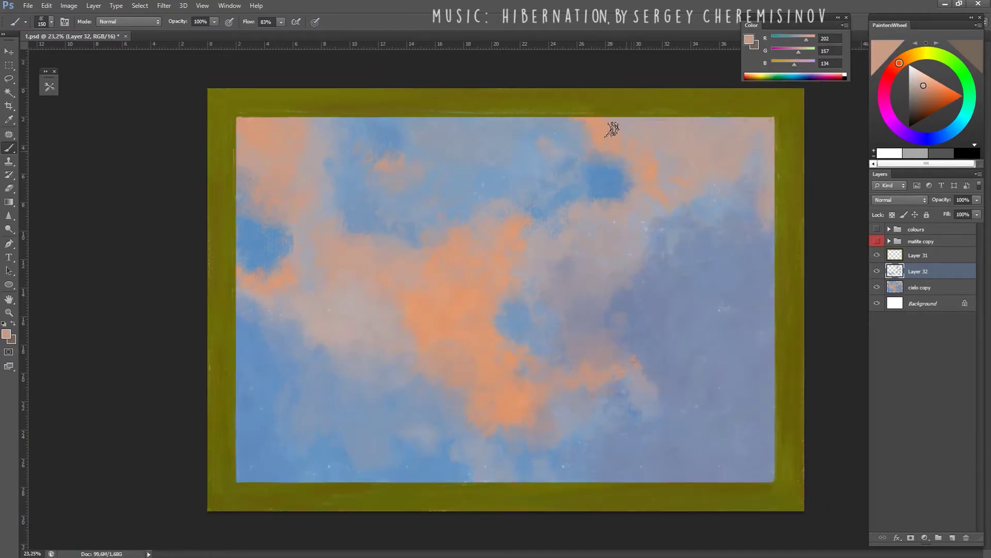
{"action": "left_click", "coordinate": [637, 146], "text": "alt"}
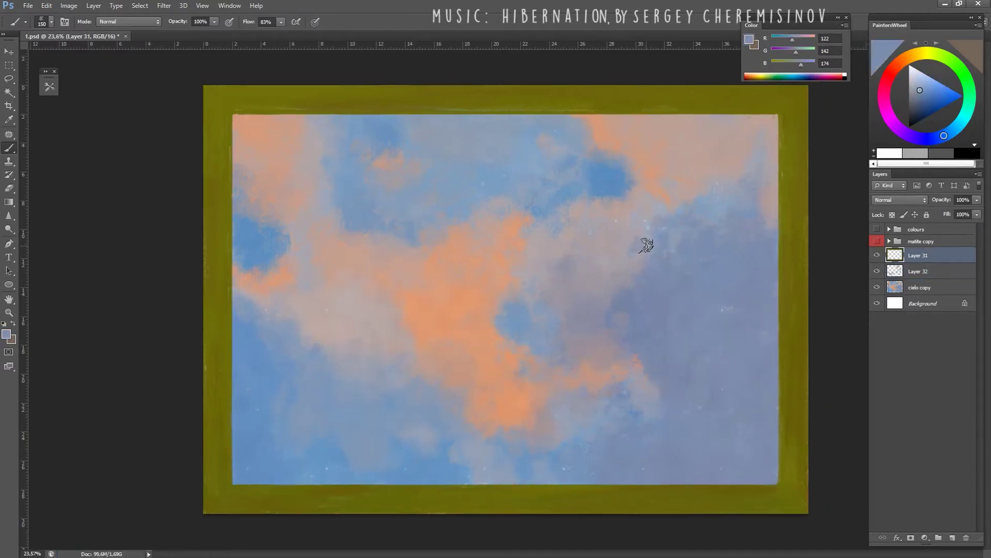
{"action": "left_click", "coordinate": [623, 236], "text": "alt"}
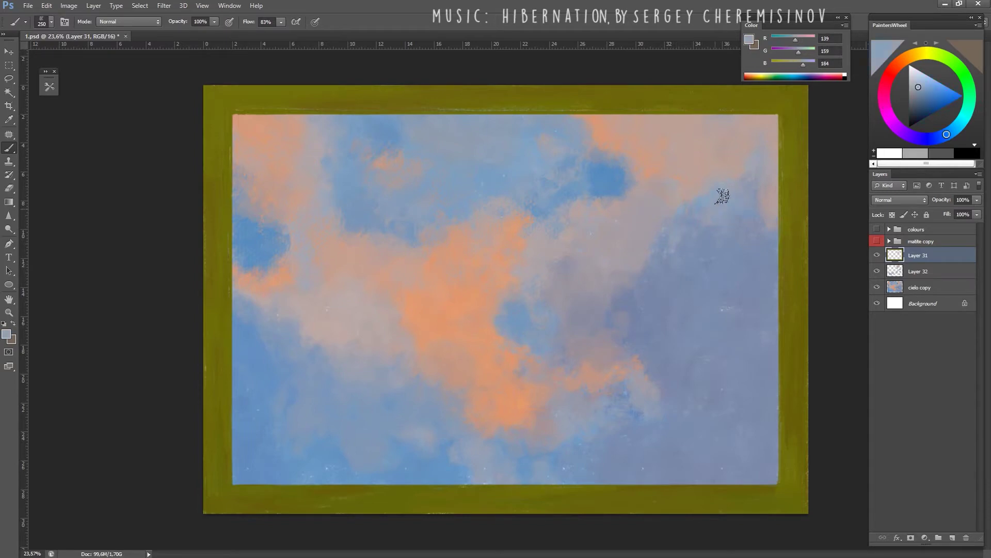
{"action": "left_click", "coordinate": [746, 166], "text": "alt"}
{"action": "left_click_drag", "start_coordinate": [763, 210], "coordinate": [790, 248]}
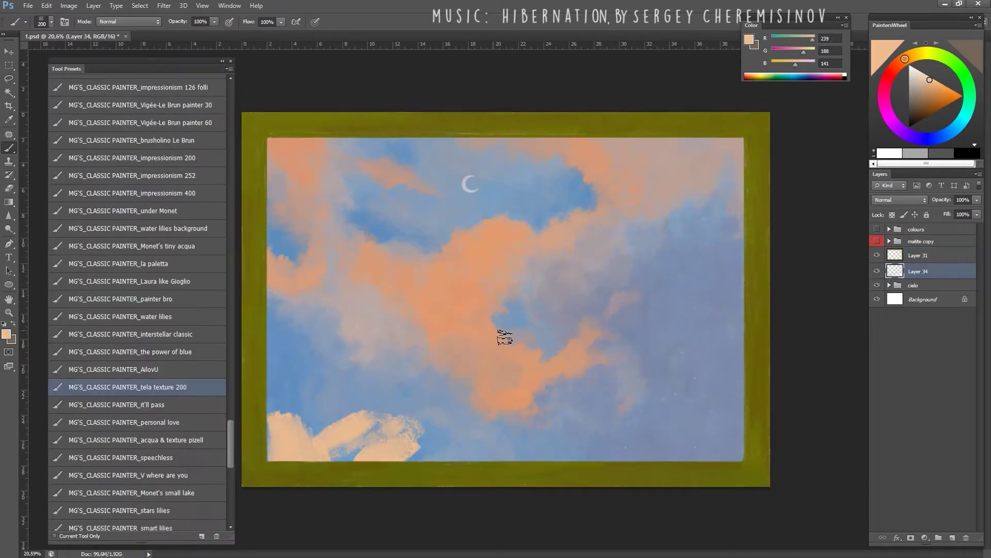
Show the red sketch and paint peach clouds at lower left, along the bottom and upper right with a 250 brush.
{"action": "left_click", "coordinate": [876, 241]}
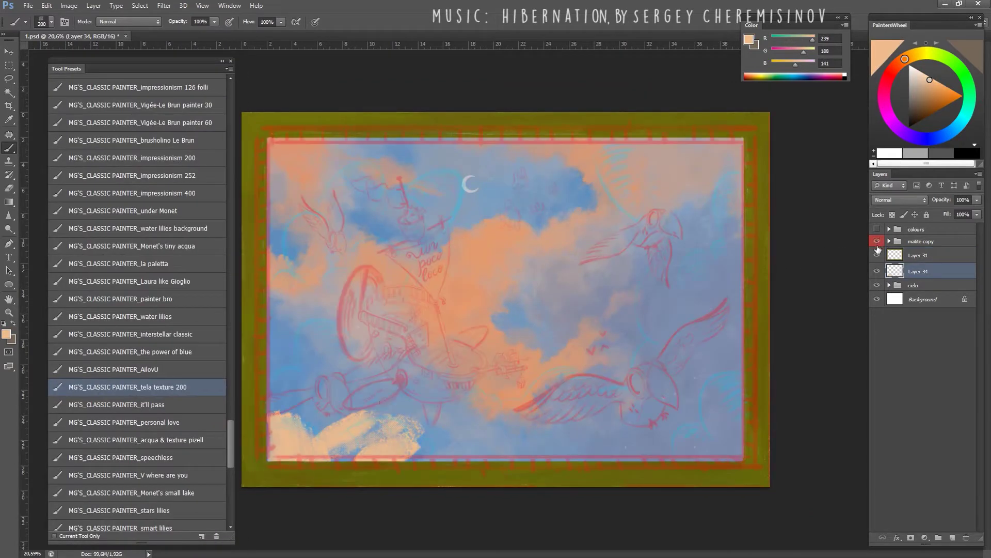
{"action": "key", "text": "bracketright"}
{"action": "mouse_move", "coordinate": [283, 281]}
{"action": "left_mouse_down"}
{"action": "mouse_move", "coordinate": [279, 434]}
{"action": "mouse_move", "coordinate": [300, 387]}
{"action": "mouse_move", "coordinate": [360, 454]}
{"action": "mouse_move", "coordinate": [465, 413]}
{"action": "mouse_move", "coordinate": [511, 423]}
{"action": "left_mouse_up"}
{"action": "left_click_drag", "start_coordinate": [795, 25], "coordinate": [488, 122]}
{"action": "mouse_move", "coordinate": [619, 165]}
{"action": "left_mouse_down"}
{"action": "mouse_move", "coordinate": [650, 212]}
{"action": "mouse_move", "coordinate": [604, 150]}
{"action": "mouse_move", "coordinate": [687, 155]}
{"action": "mouse_move", "coordinate": [735, 232]}
{"action": "left_mouse_up"}
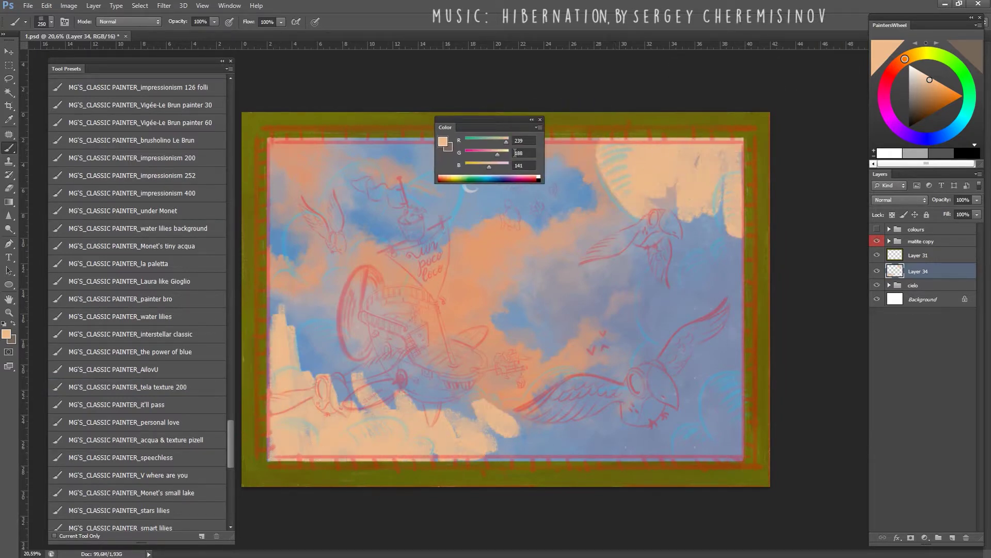
{"action": "mouse_move", "coordinate": [687, 207]}
{"action": "left_mouse_down"}
{"action": "mouse_move", "coordinate": [702, 247]}
{"action": "mouse_move", "coordinate": [723, 175]}
{"action": "mouse_move", "coordinate": [609, 175]}
{"action": "left_mouse_up"}
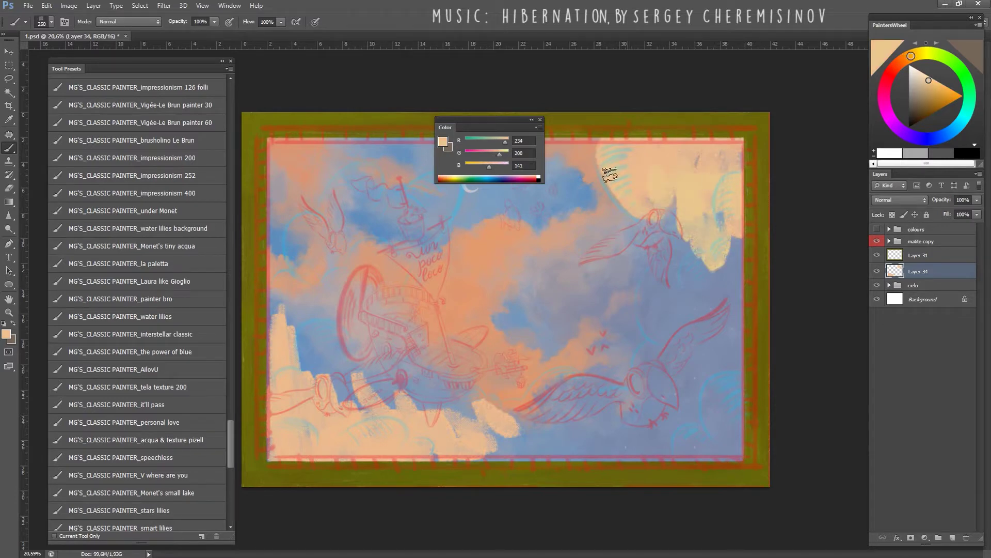
Extend the right cloud downward and add a pale yellow cloud along the bottom edge.
{"action": "left_click", "coordinate": [492, 164]}
{"action": "mouse_move", "coordinate": [671, 263]}
{"action": "left_mouse_down"}
{"action": "mouse_move", "coordinate": [648, 321]}
{"action": "mouse_move", "coordinate": [688, 222]}
{"action": "mouse_move", "coordinate": [688, 276]}
{"action": "mouse_move", "coordinate": [730, 310]}
{"action": "mouse_move", "coordinate": [699, 447]}
{"action": "mouse_move", "coordinate": [633, 436]}
{"action": "left_mouse_up"}
{"action": "left_click_drag", "start_coordinate": [907, 57], "coordinate": [927, 53]}
{"action": "mouse_move", "coordinate": [450, 449]}
{"action": "left_mouse_down"}
{"action": "mouse_move", "coordinate": [516, 447]}
{"action": "mouse_move", "coordinate": [469, 425]}
{"action": "mouse_move", "coordinate": [522, 435]}
{"action": "mouse_move", "coordinate": [550, 379]}
{"action": "mouse_move", "coordinate": [631, 422]}
{"action": "mouse_move", "coordinate": [657, 332]}
{"action": "mouse_move", "coordinate": [666, 380]}
{"action": "mouse_move", "coordinate": [723, 449]}
{"action": "mouse_move", "coordinate": [738, 330]}
{"action": "left_mouse_up"}
{"action": "key", "text": "bracketright"}
{"action": "key", "text": "bracketright"}
{"action": "left_click", "coordinate": [445, 416], "text": "alt"}
{"action": "key", "text": "bracketleft"}
{"action": "key", "text": "bracketleft"}
{"action": "key", "text": "bracketleft"}
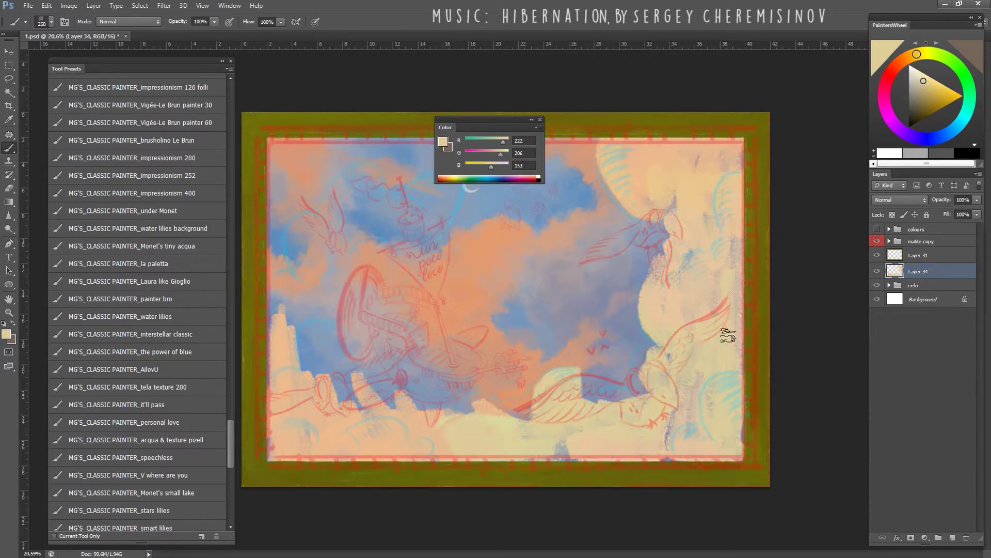
{"action": "key", "text": "bracketright"}
{"action": "key", "text": "bracketright"}
{"action": "key", "text": "bracketright"}
With the sketch hidden, brush pale cream over the left clouds and refine their edge.
{"action": "left_click", "coordinate": [876, 241]}
{"action": "scroll", "coordinate": [506, 299], "scroll_direction": "down", "scroll_amount": 2}
{"action": "key", "text": "bracketright"}
{"action": "key", "text": "bracketright"}
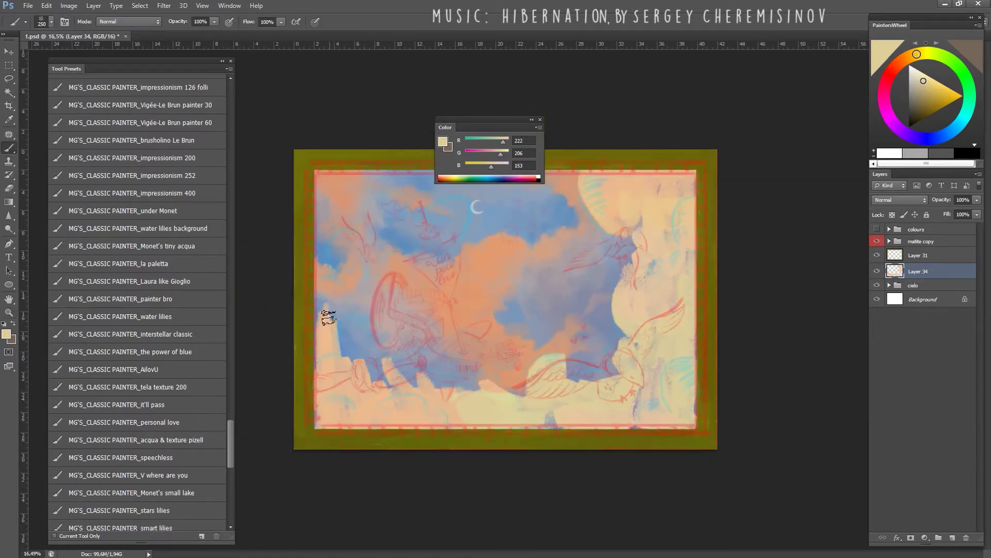
{"action": "key", "text": "bracketleft"}
{"action": "key", "text": "bracketleft"}
{"action": "key", "text": "bracketleft"}
{"action": "mouse_move", "coordinate": [325, 368]}
{"action": "left_mouse_down"}
{"action": "mouse_move", "coordinate": [347, 277]}
{"action": "mouse_move", "coordinate": [341, 248]}
{"action": "mouse_move", "coordinate": [342, 278]}
{"action": "left_mouse_up"}
{"action": "scroll", "coordinate": [342, 279], "scroll_direction": "up", "scroll_amount": 3}
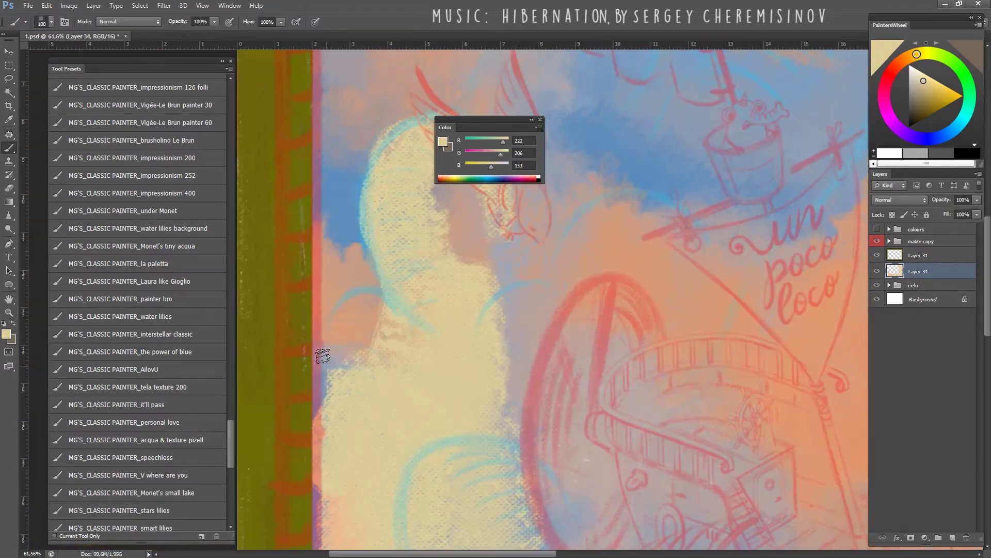
{"action": "scroll", "coordinate": [361, 299], "scroll_direction": "up", "scroll_amount": 2}
{"action": "mouse_move", "coordinate": [326, 354]}
{"action": "left_mouse_down"}
{"action": "mouse_move", "coordinate": [347, 328]}
{"action": "mouse_move", "coordinate": [396, 321]}
{"action": "left_mouse_up"}
{"action": "left_click", "coordinate": [396, 320], "text": "alt"}
{"action": "left_click", "coordinate": [876, 241]}
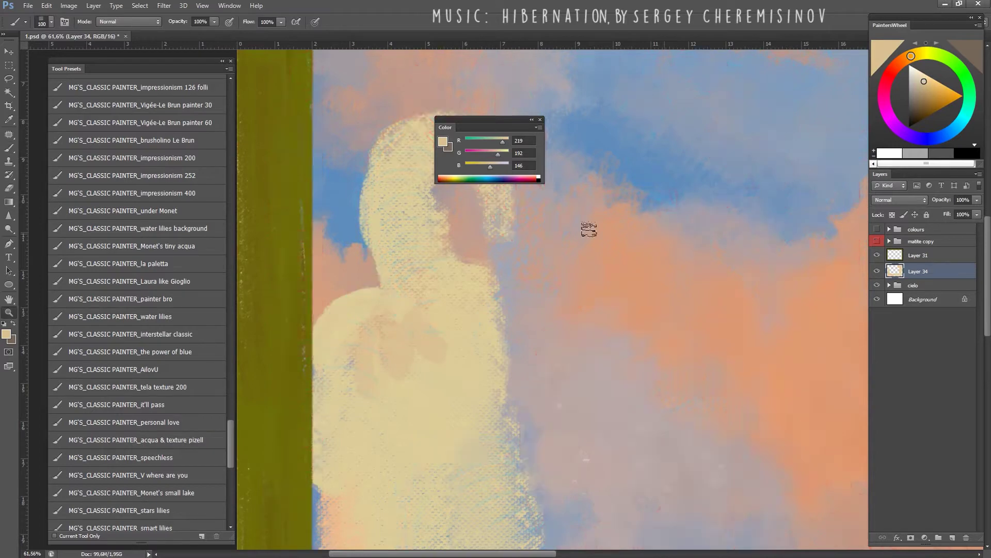
Zoom out to view the whole painting and show the red sketch over the clouds again.
{"action": "key", "text": "z"}
{"action": "mouse_move", "coordinate": [587, 227]}
{"action": "left_mouse_down"}
{"action": "mouse_move", "coordinate": [377, 327]}
{"action": "mouse_move", "coordinate": [453, 248]}
{"action": "left_mouse_up"}
{"action": "left_click_drag", "start_coordinate": [485, 127], "coordinate": [577, 86]}
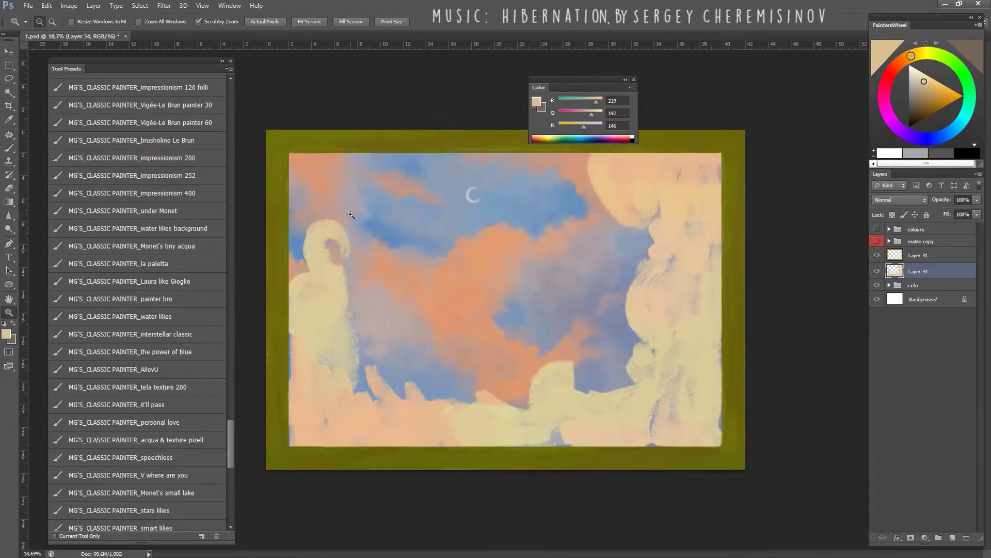
{"action": "key", "text": "Tab"}
{"action": "key", "text": "F7"}
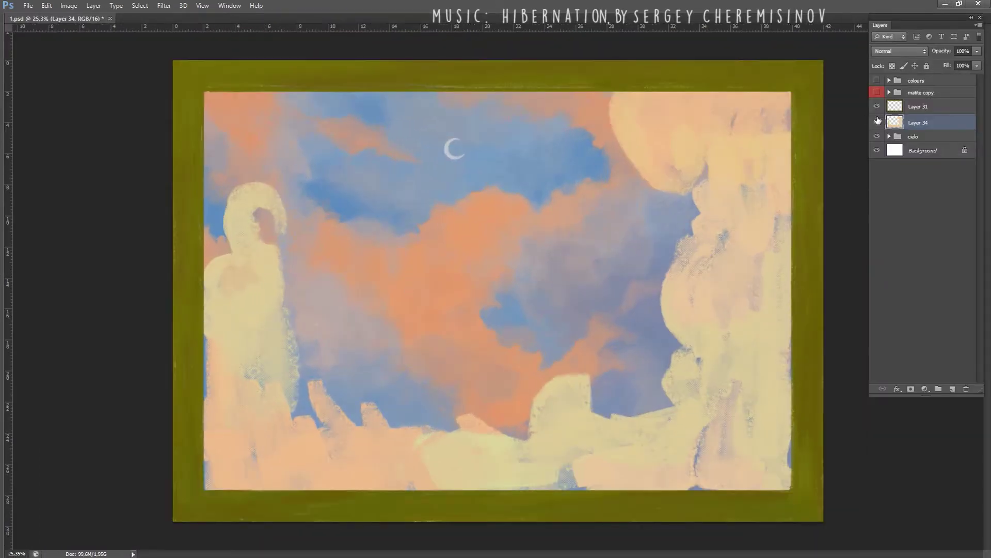
{"action": "left_click", "coordinate": [877, 92]}
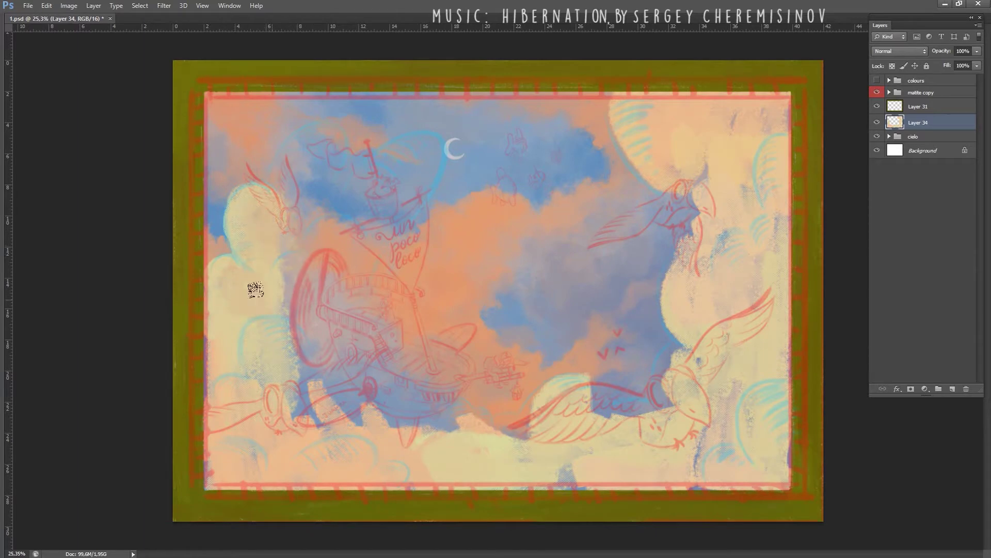
Sample the frame's yellow-olive colour near the lower-left corner with the Brush.
{"action": "scroll", "coordinate": [456, 320], "scroll_direction": "down", "scroll_amount": 3}
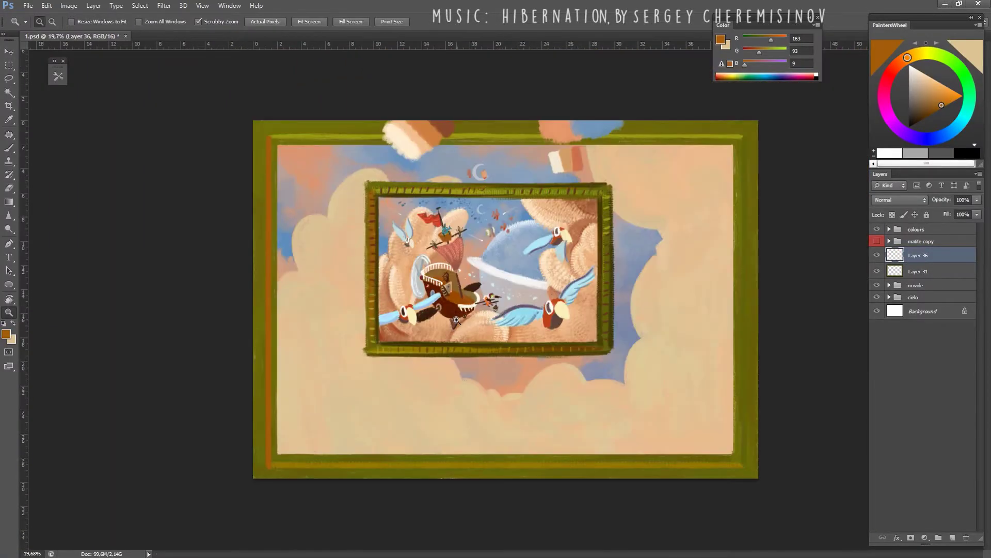
{"action": "scroll", "coordinate": [457, 320], "scroll_direction": "up", "scroll_amount": 2}
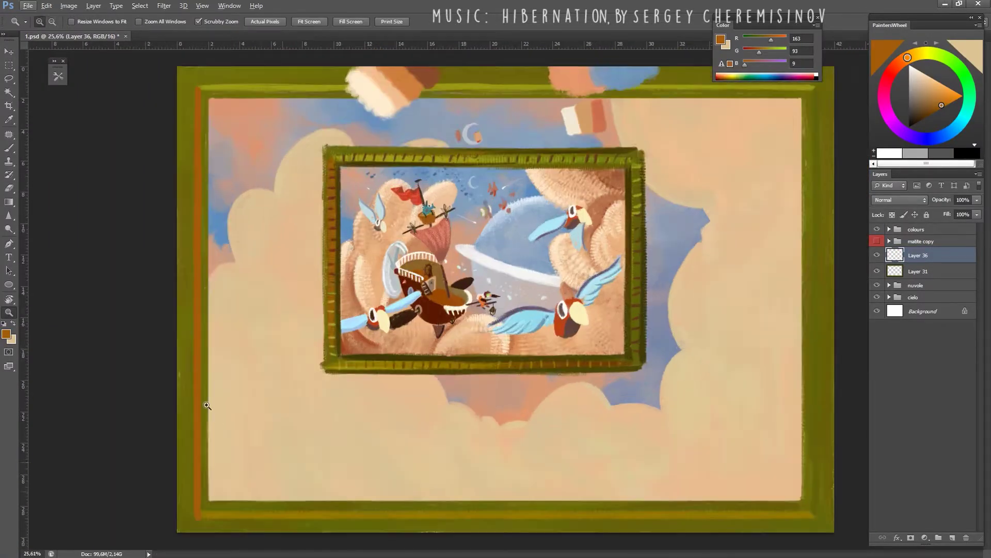
{"action": "scroll", "coordinate": [206, 405], "scroll_direction": "up", "scroll_amount": 4}
{"action": "key", "text": "b"}
{"action": "left_click", "coordinate": [330, 401], "text": "alt"}
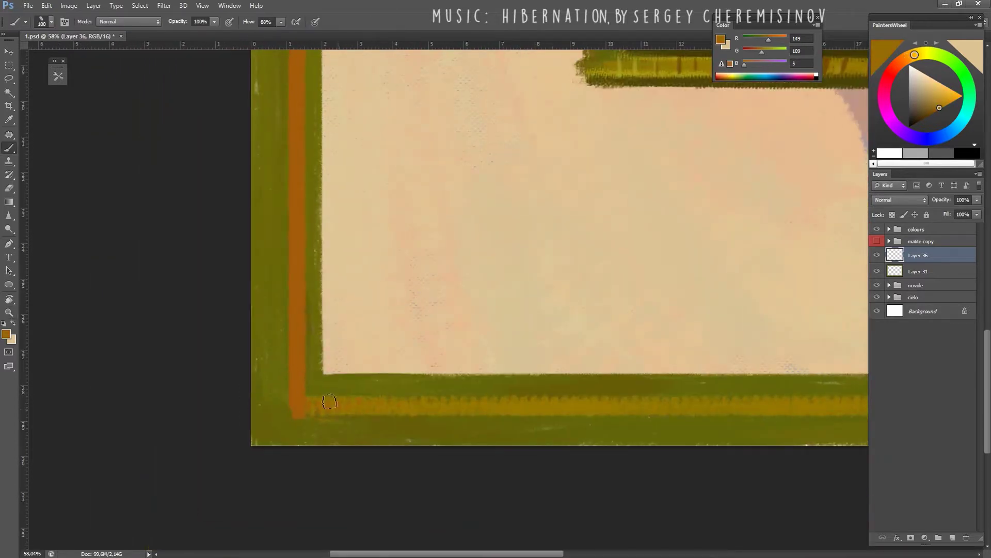
{"action": "left_click", "coordinate": [299, 408], "text": "alt"}
{"action": "key", "text": "e"}
{"action": "key", "text": "b"}
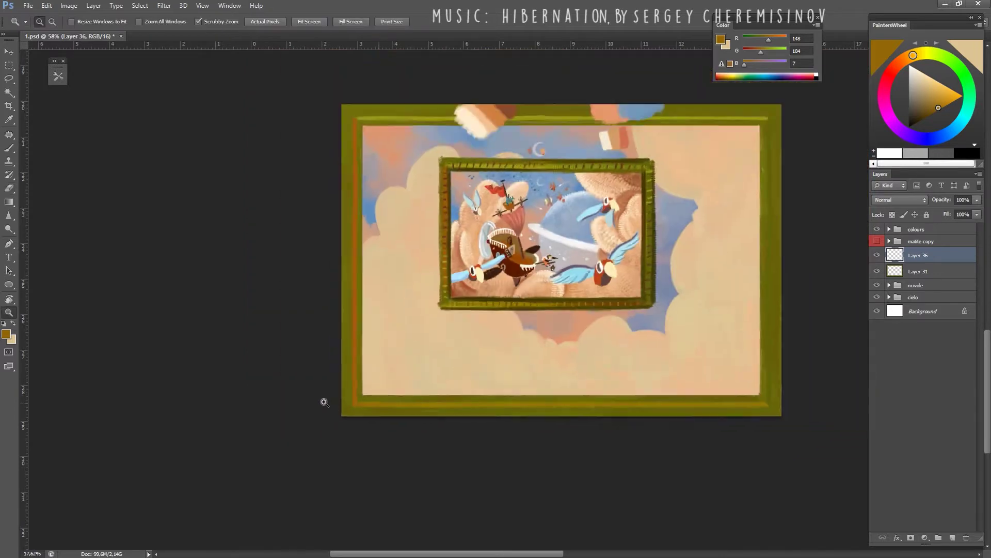
Paint a mustard stripe down the frame's right side, tilting the view to reach the edge.
{"action": "left_click_drag", "start_coordinate": [325, 400], "coordinate": [747, 457]}
{"action": "left_click", "coordinate": [590, 342], "text": "alt"}
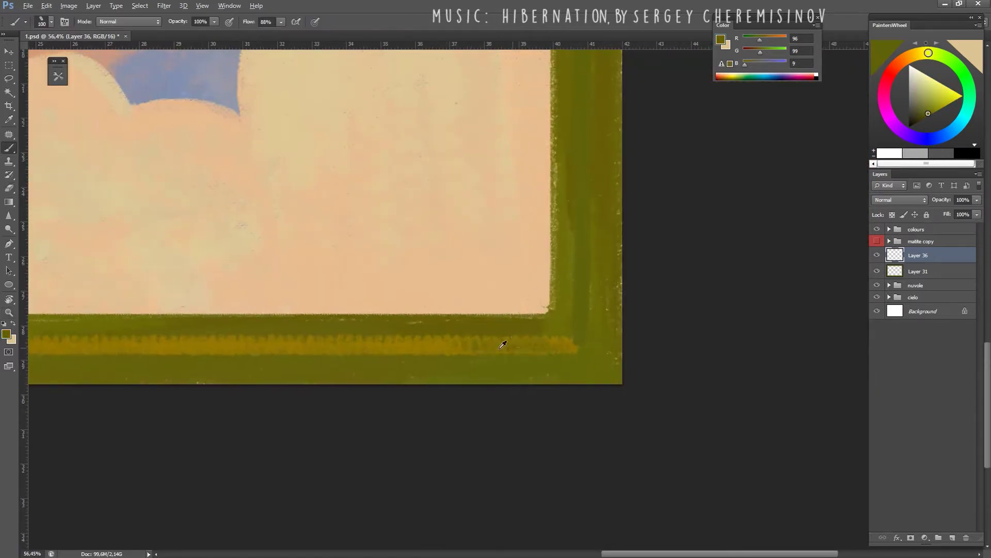
{"action": "left_click", "coordinate": [488, 349], "text": "alt"}
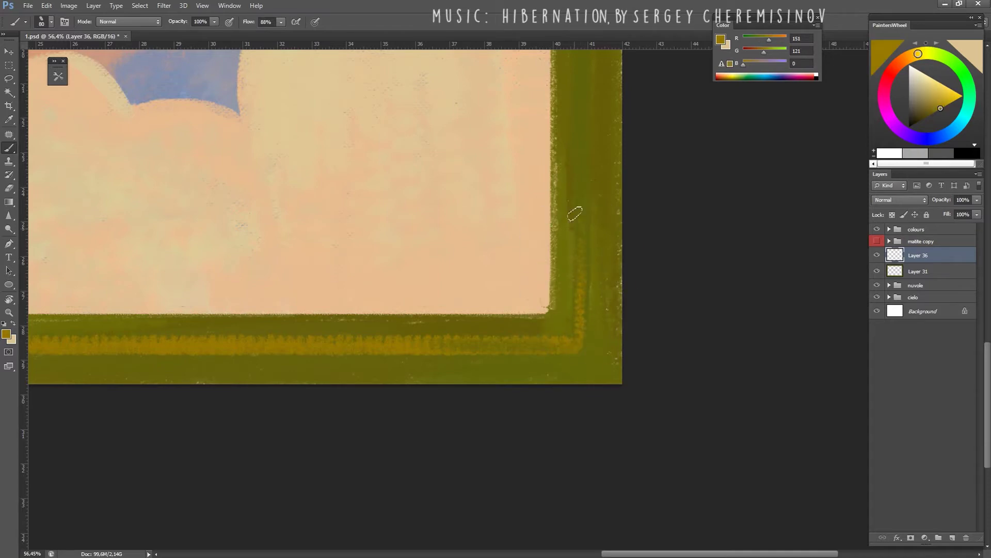
{"action": "left_click_drag", "start_coordinate": [575, 213], "coordinate": [580, 341]}
{"action": "key", "text": "r"}
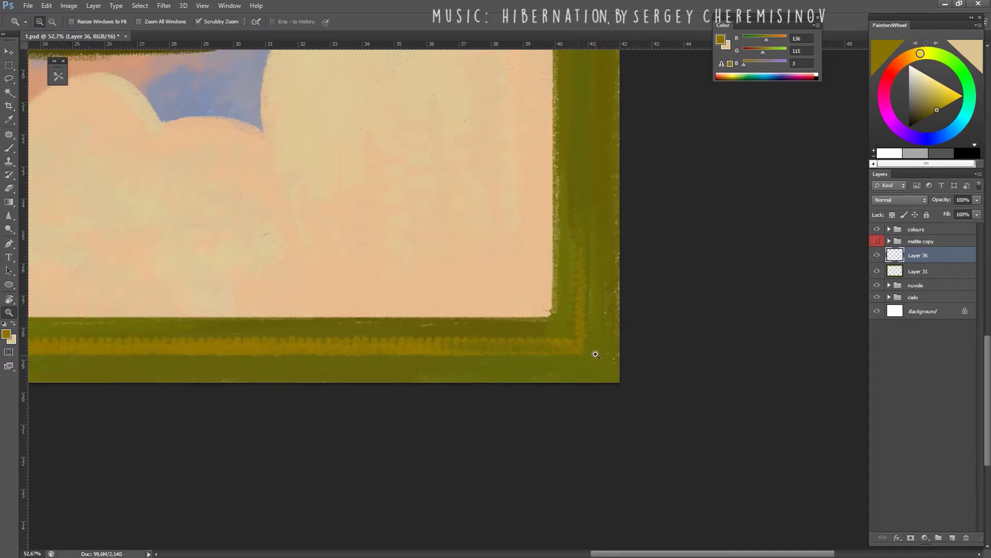
{"action": "scroll", "coordinate": [593, 350], "scroll_direction": "down", "scroll_amount": 2}
{"action": "mouse_move", "coordinate": [527, 374]}
{"action": "left_mouse_down"}
{"action": "mouse_move", "coordinate": [544, 190]}
{"action": "mouse_move", "coordinate": [438, 155]}
{"action": "left_mouse_up"}
{"action": "left_click", "coordinate": [487, 281], "text": "alt"}
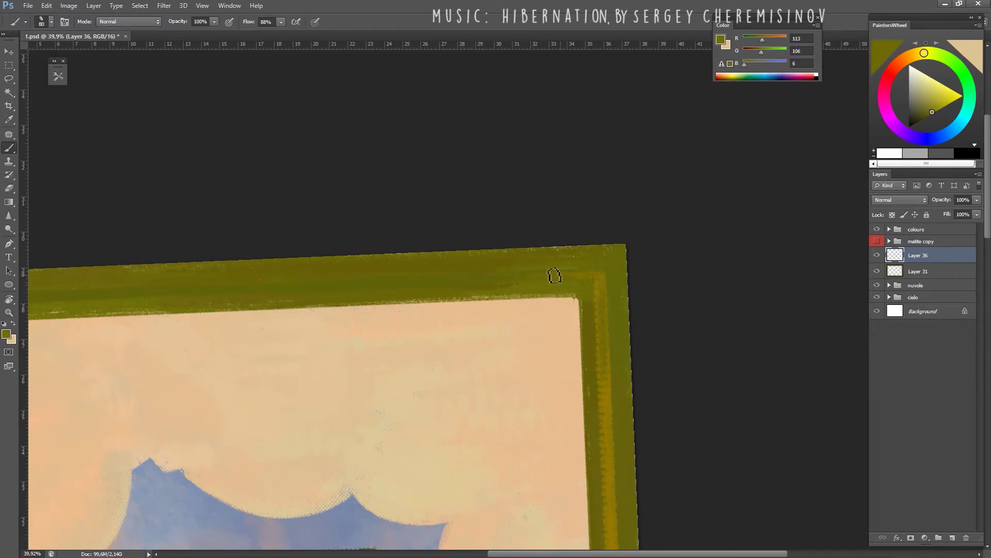
Bring the frame's right edge into view and sample its brighter olive tones.
{"action": "key", "text": "z"}
{"action": "scroll", "coordinate": [543, 284], "scroll_direction": "down", "scroll_amount": 3}
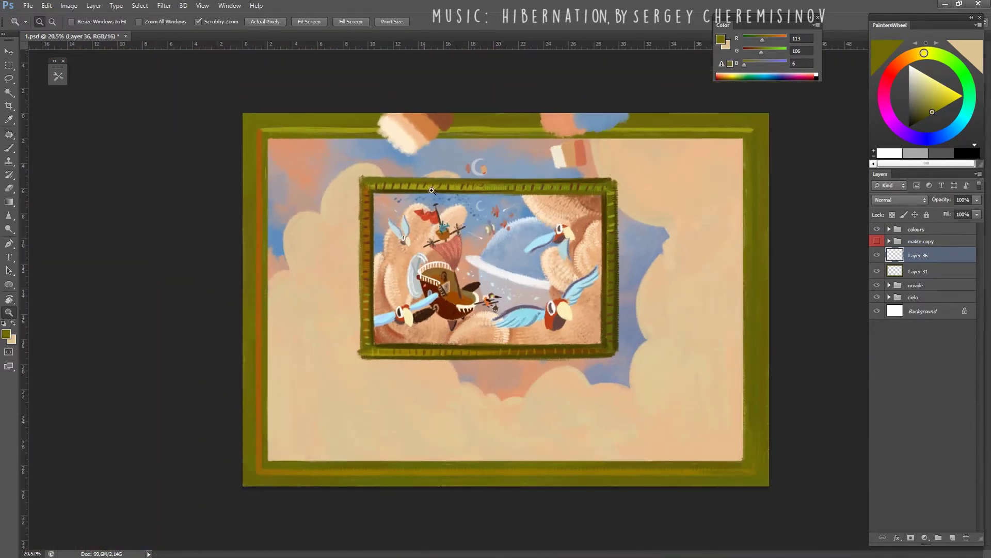
{"action": "scroll", "coordinate": [696, 164], "scroll_direction": "up", "scroll_amount": 2}
{"action": "left_click_drag", "start_coordinate": [696, 164], "coordinate": [528, 200]}
{"action": "key", "text": "b"}
{"action": "left_click", "coordinate": [594, 168], "text": "alt"}
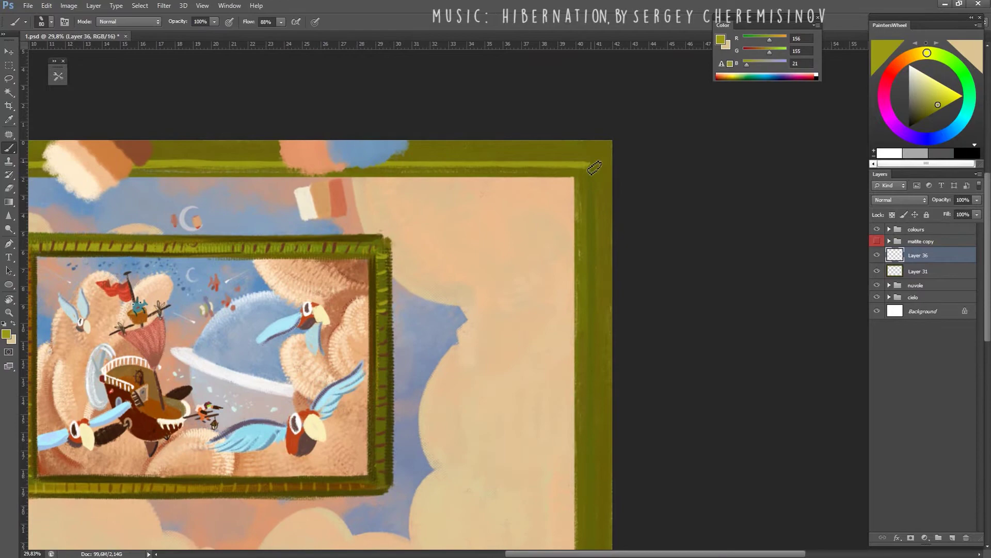
{"action": "left_click", "coordinate": [594, 216], "text": "alt"}
Tilt then level the view, sampling darker and brighter olive from the frame.
{"action": "key", "text": "r"}
{"action": "scroll", "coordinate": [593, 277], "scroll_direction": "down", "scroll_amount": 1}
{"action": "left_click_drag", "start_coordinate": [671, 232], "coordinate": [569, 91]}
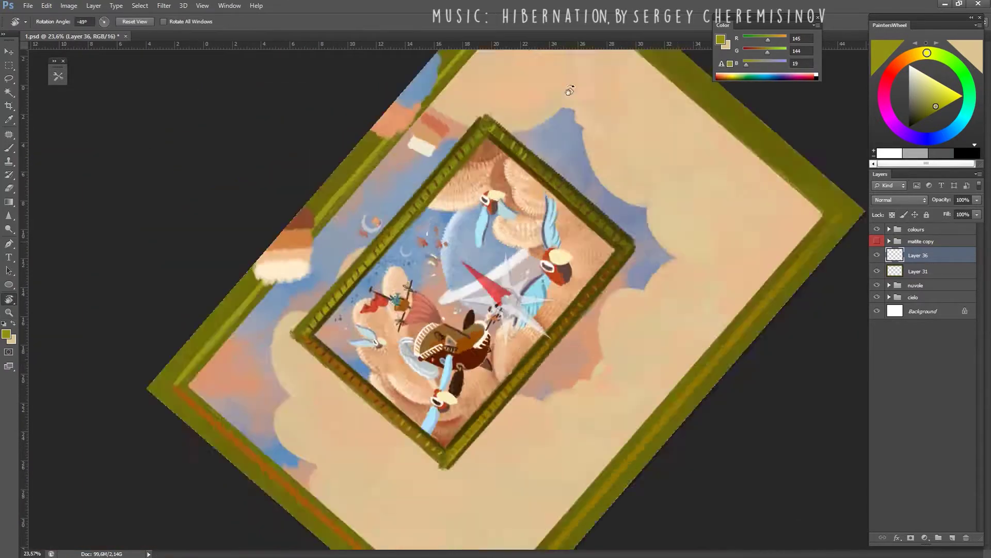
{"action": "key", "text": "Escape"}
{"action": "key", "text": "b"}
{"action": "left_click", "coordinate": [461, 228], "text": "alt"}
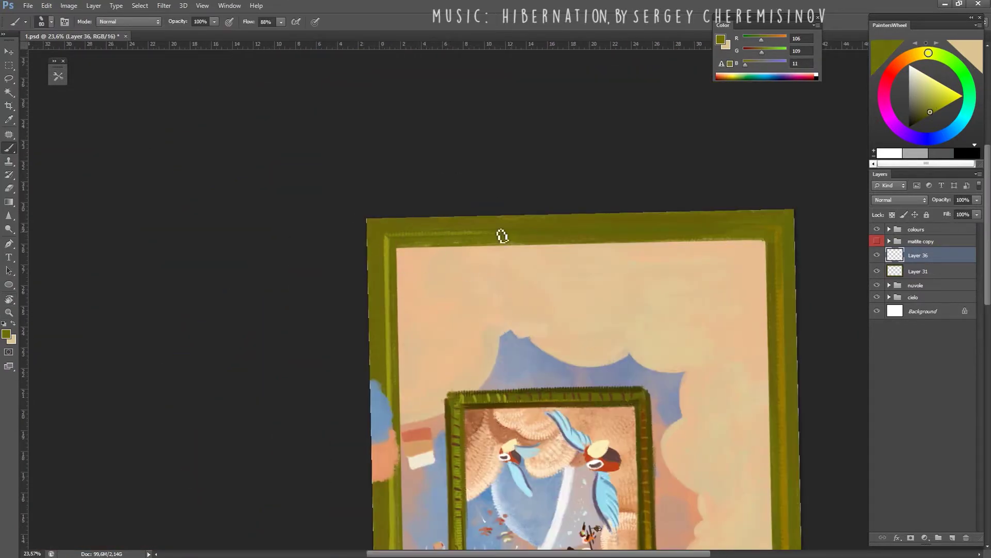
{"action": "left_click", "coordinate": [395, 244], "text": "alt"}
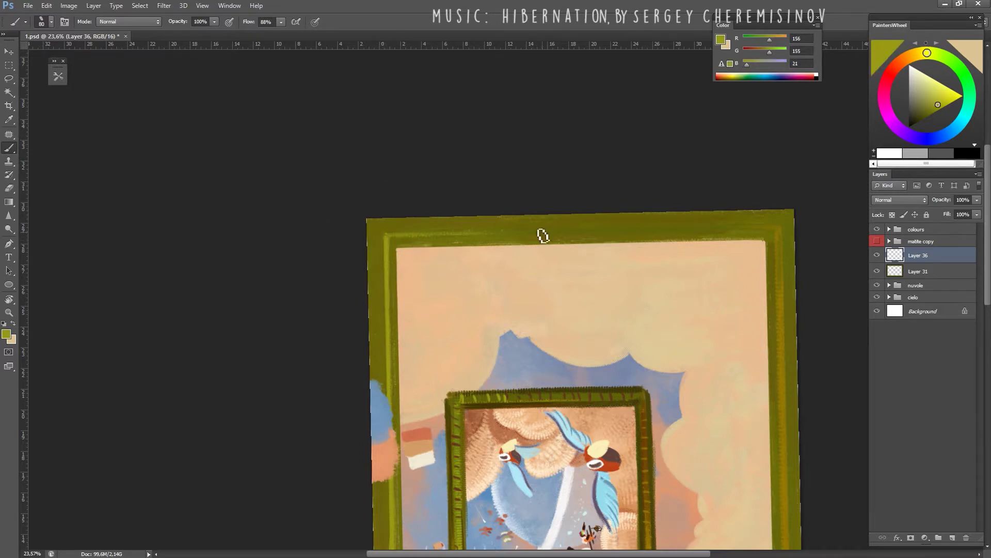
{"action": "scroll", "coordinate": [789, 201], "scroll_direction": "down", "scroll_amount": 1}
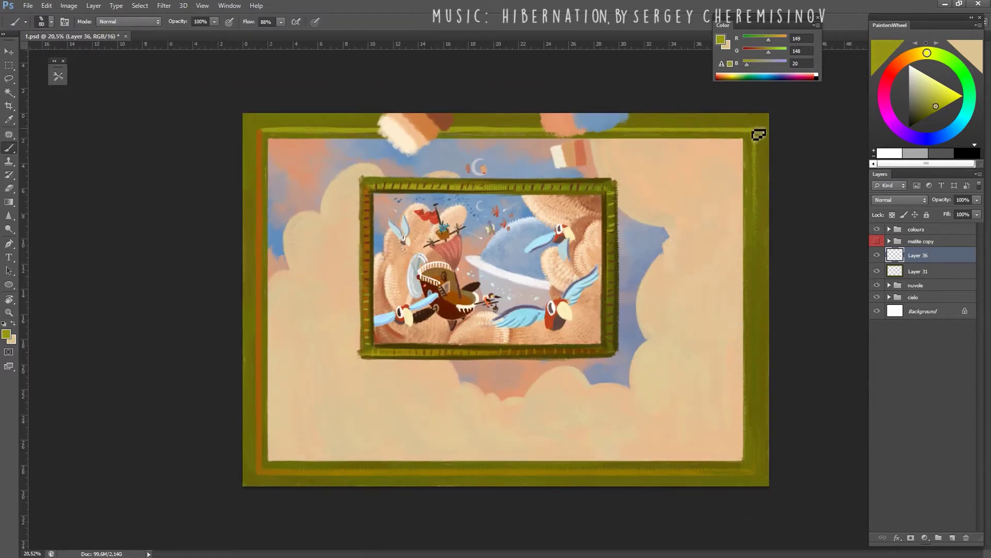
Sample a darker olive from the frame corner, warm it toward red, and adjust brush size.
{"action": "left_click", "coordinate": [755, 457], "text": "alt"}
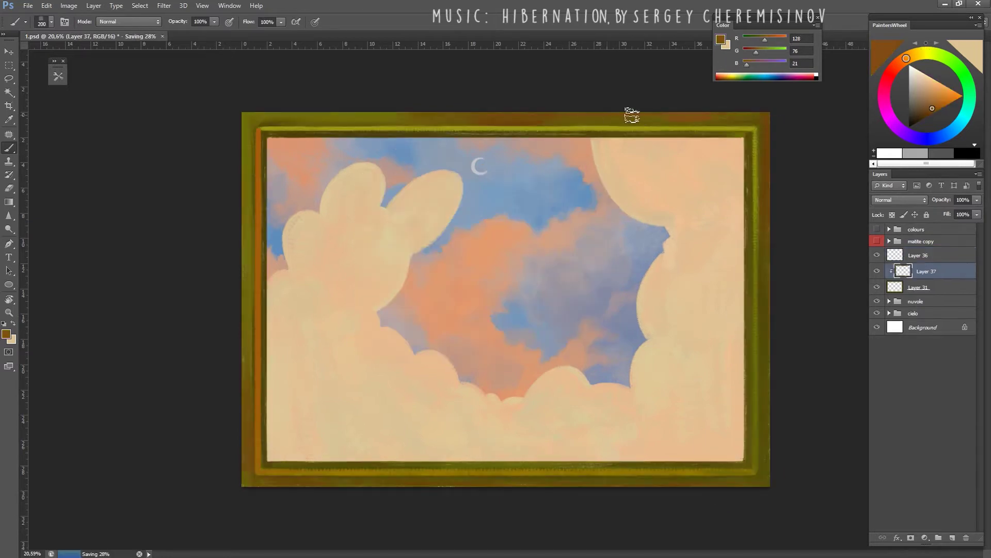
{"action": "left_click", "coordinate": [771, 38]}
{"action": "key", "text": "]"}
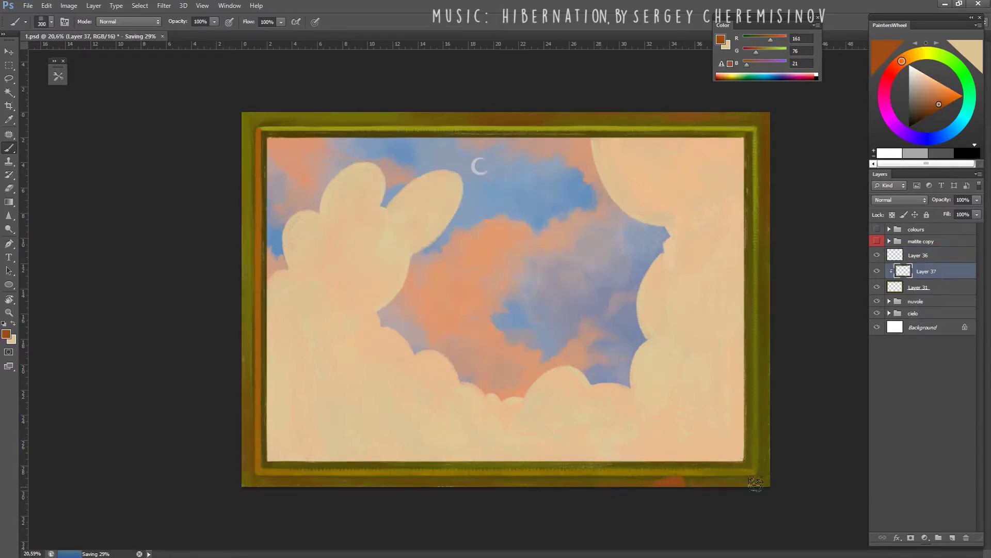
{"action": "left_click", "coordinate": [609, 478], "text": "alt"}
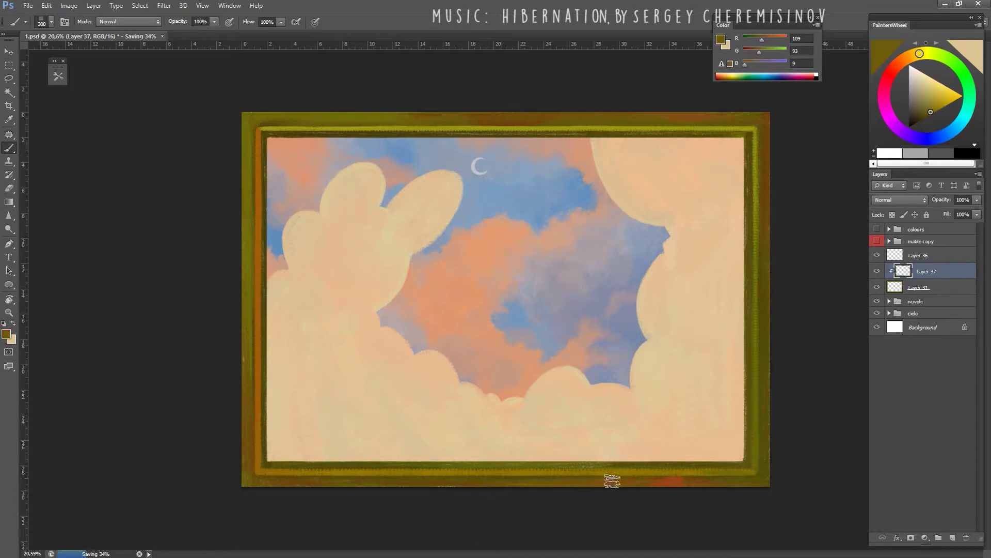
{"action": "key", "text": "["}
Sample darker, brighter and orange olive tones along the frame's left edge for shading.
{"action": "left_click", "coordinate": [683, 473], "text": "alt"}
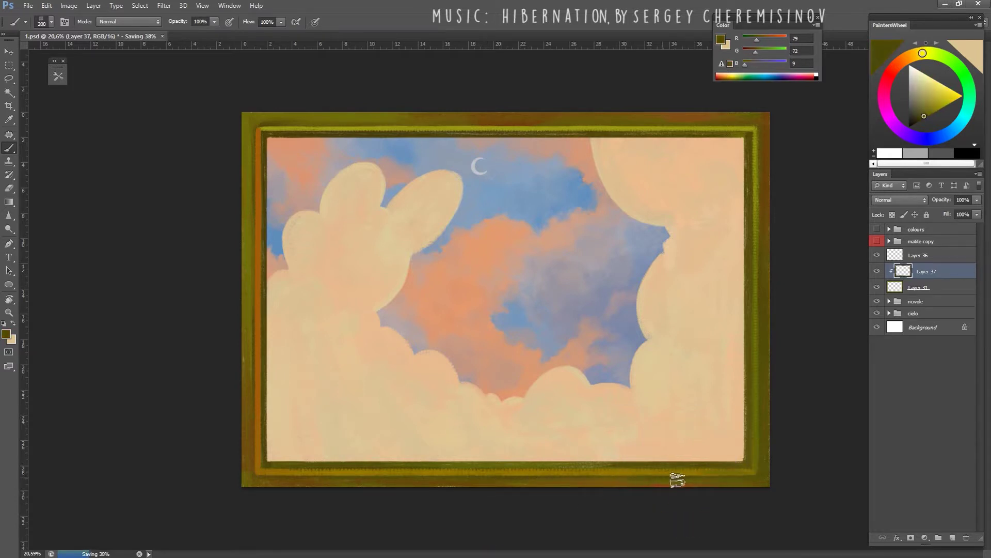
{"action": "left_click", "coordinate": [268, 466], "text": "alt"}
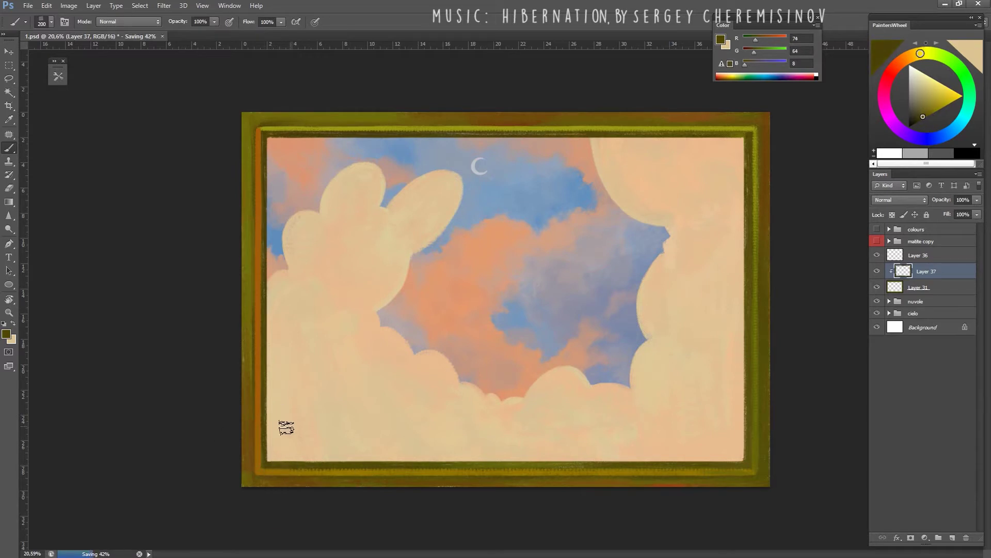
{"action": "left_click", "coordinate": [250, 226], "text": "alt"}
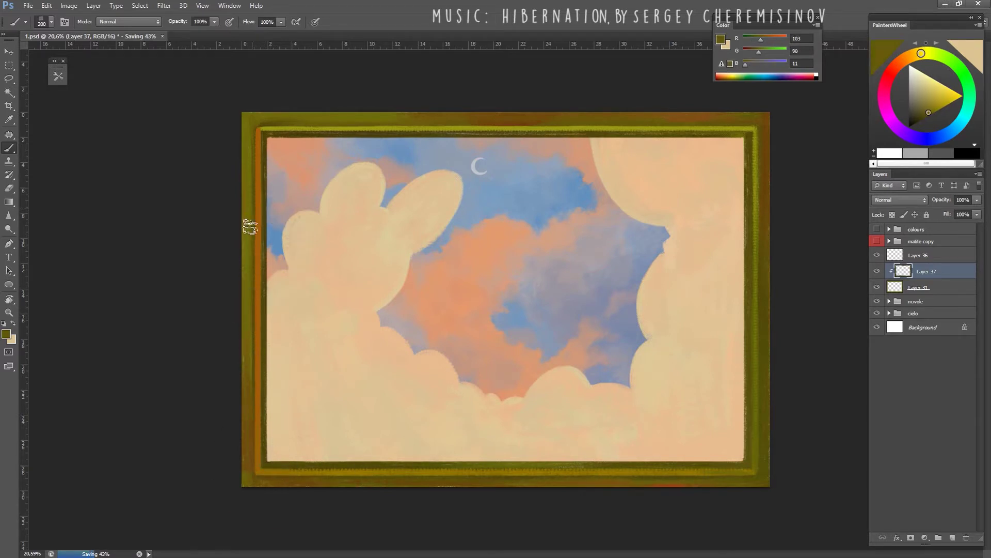
{"action": "left_click", "coordinate": [254, 332], "text": "alt"}
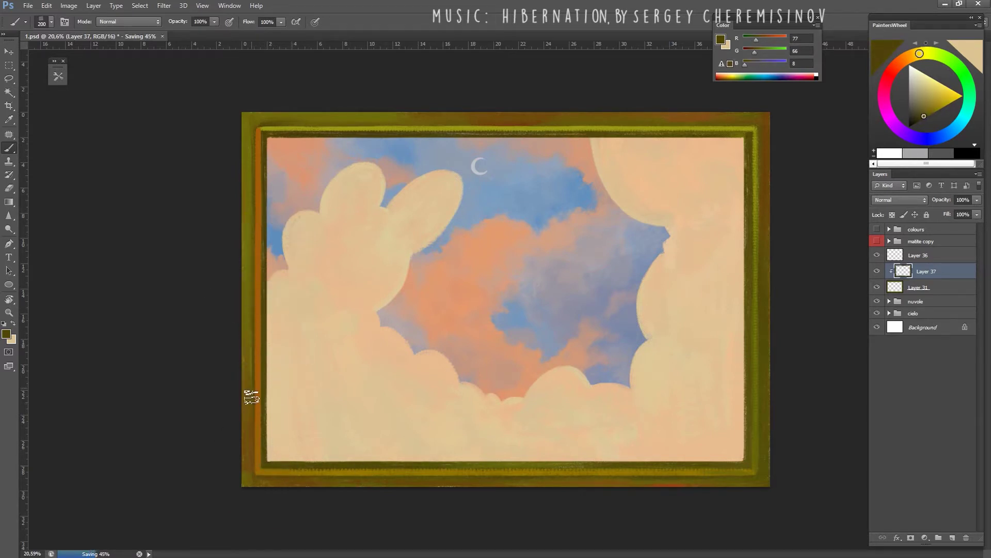
{"action": "left_click", "coordinate": [254, 200], "text": "alt"}
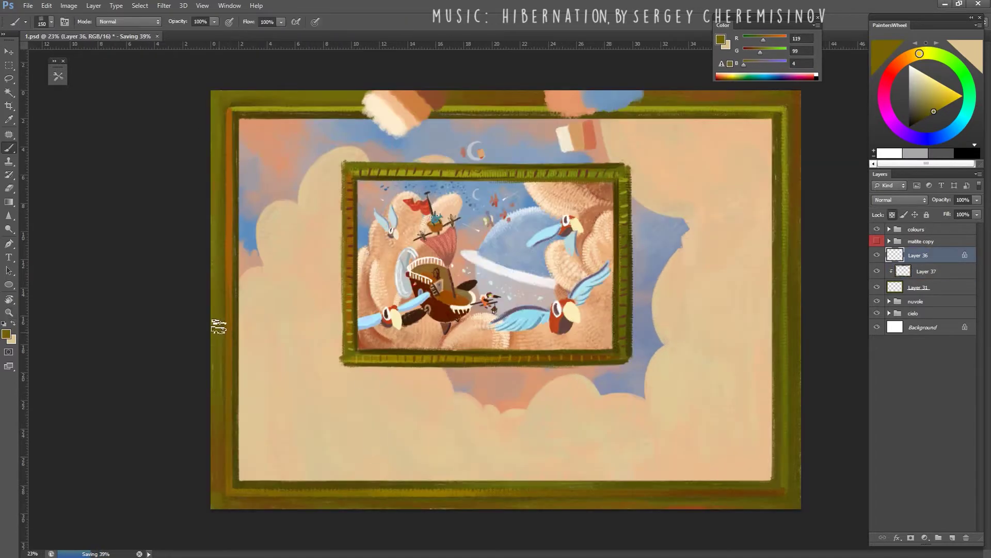
{"action": "left_click", "coordinate": [228, 289], "text": "alt"}
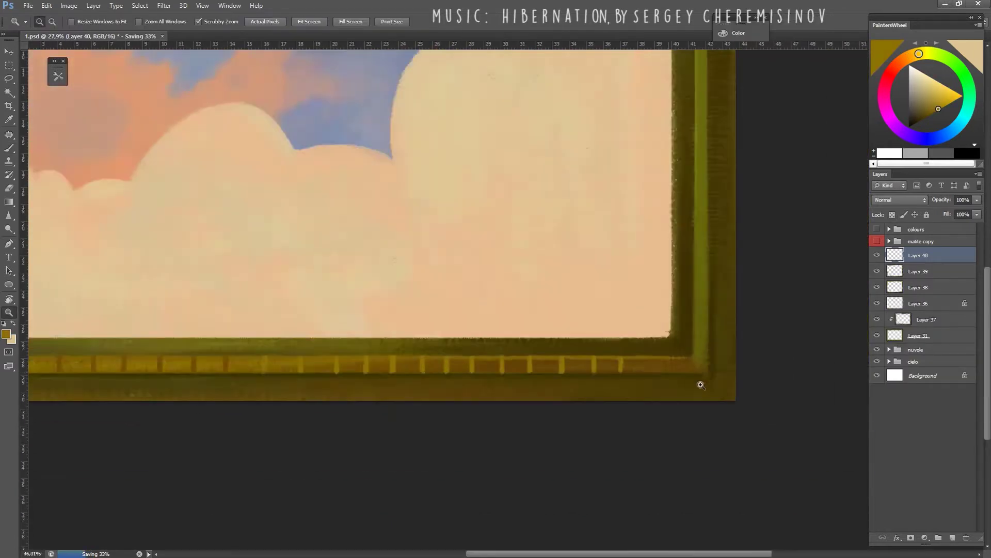
Paint two short reddish-brown bands across the green strip near the lower-right corner.
{"action": "mouse_move", "coordinate": [701, 385]}
{"action": "left_mouse_down"}
{"action": "mouse_move", "coordinate": [647, 377]}
{"action": "mouse_move", "coordinate": [671, 398]}
{"action": "left_mouse_up"}
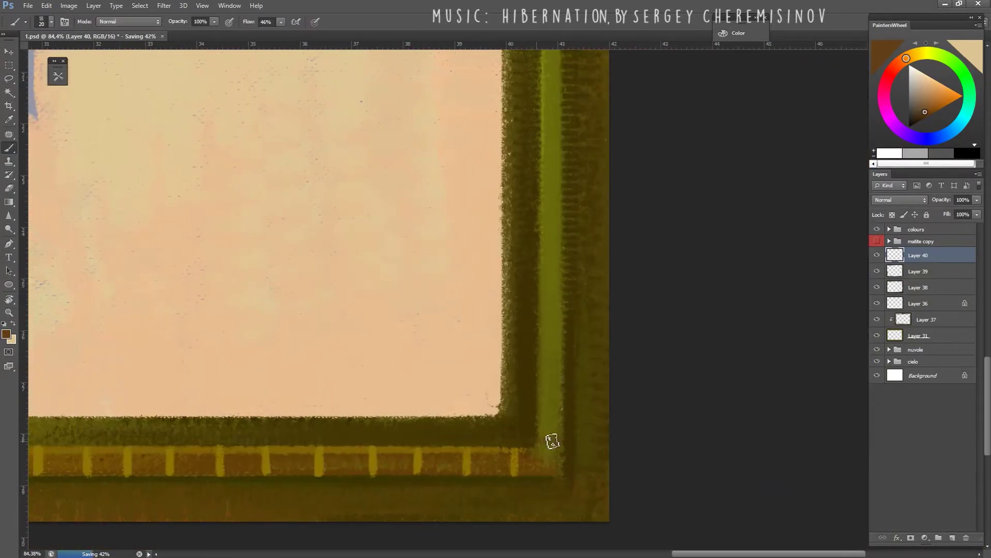
{"action": "left_click_drag", "start_coordinate": [552, 440], "coordinate": [538, 439]}
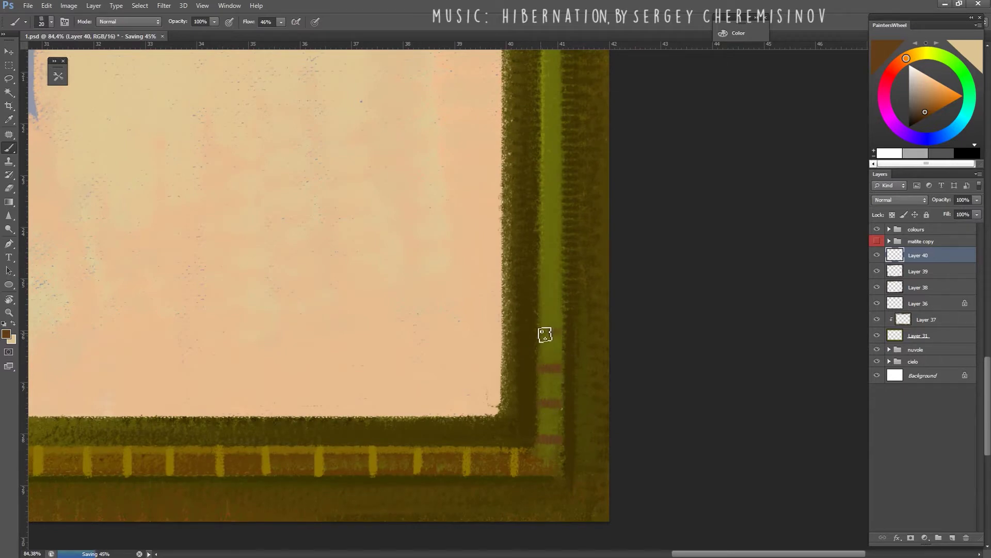
{"action": "left_click_drag", "start_coordinate": [551, 264], "coordinate": [540, 264]}
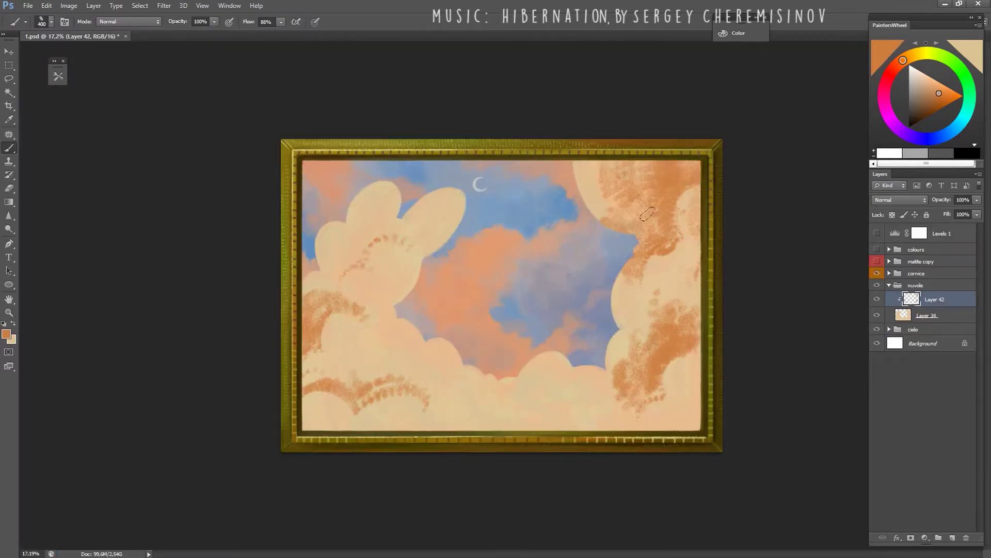
Erase orange texture at the right cloud's edge, shade the lower-right clouds darker orange, hide 'colours'.
{"action": "scroll", "coordinate": [647, 214], "scroll_direction": "up", "scroll_amount": 5}
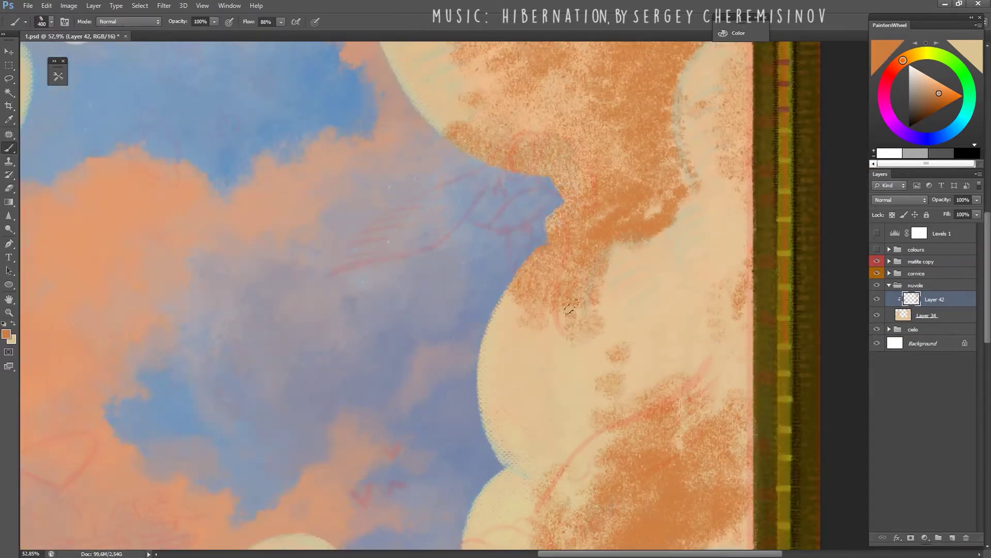
{"action": "key", "text": "e"}
{"action": "mouse_move", "coordinate": [626, 245]}
{"action": "left_mouse_down"}
{"action": "mouse_move", "coordinate": [597, 274]}
{"action": "mouse_move", "coordinate": [619, 256]}
{"action": "left_mouse_up"}
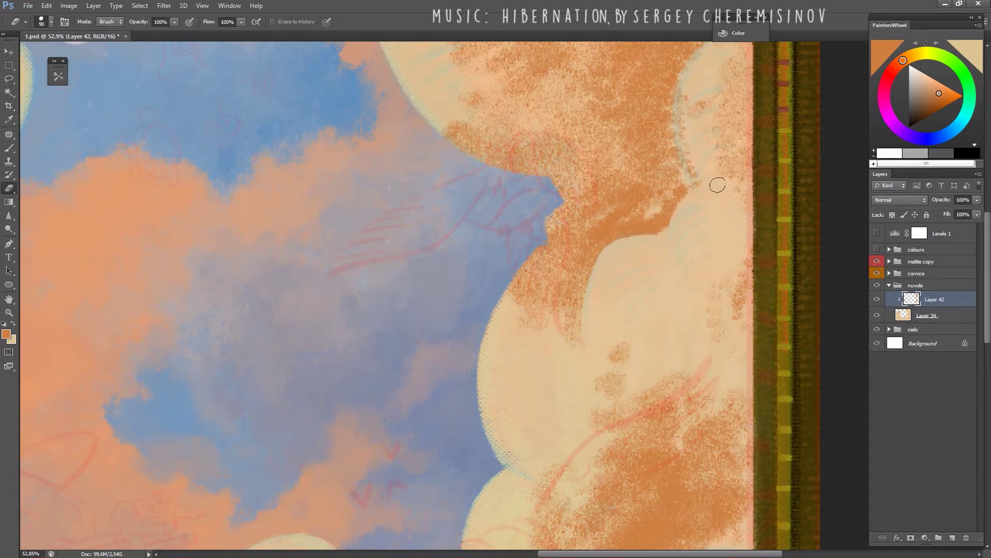
{"action": "scroll", "coordinate": [717, 185], "scroll_direction": "down", "scroll_amount": 2}
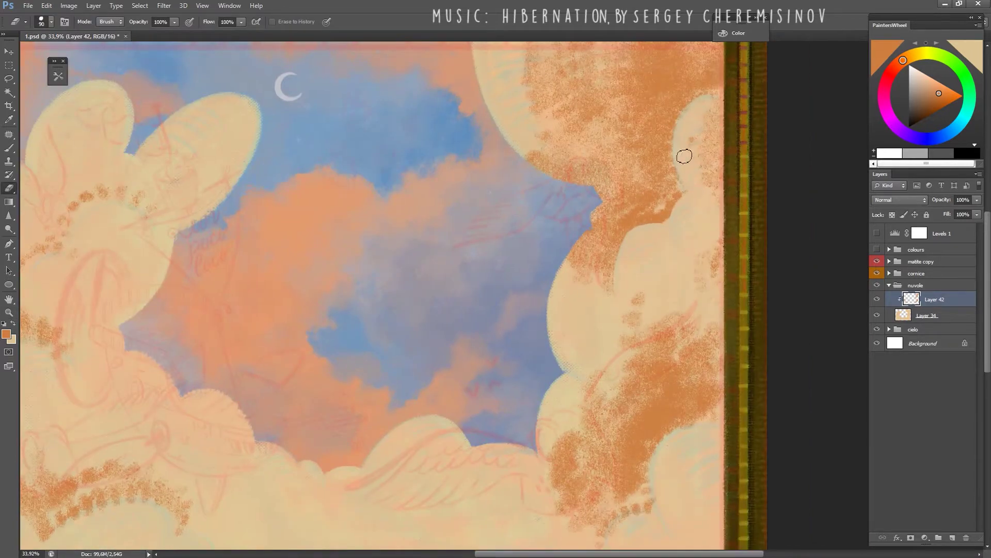
{"action": "key", "text": "b"}
{"action": "scroll", "coordinate": [685, 156], "scroll_direction": "down", "scroll_amount": 2}
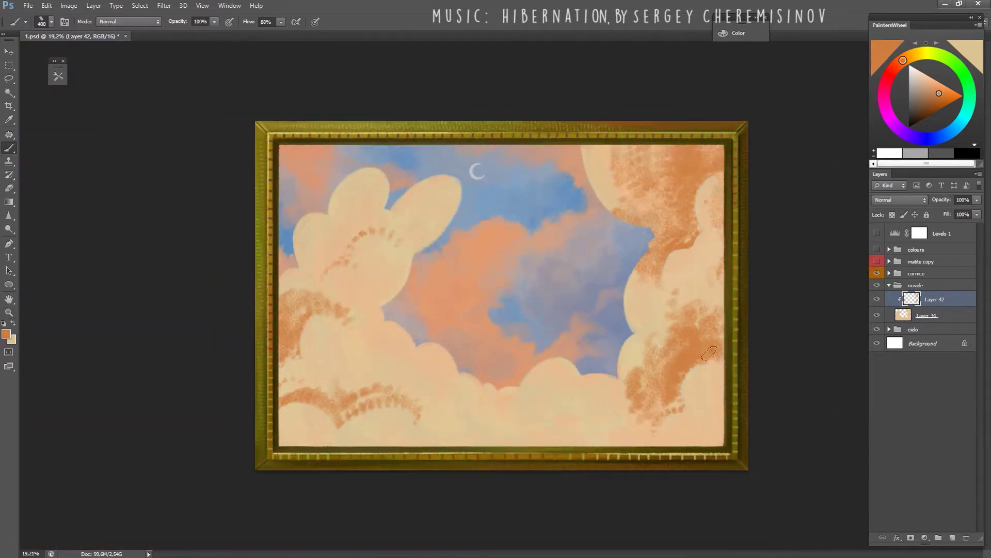
{"action": "key", "text": "e"}
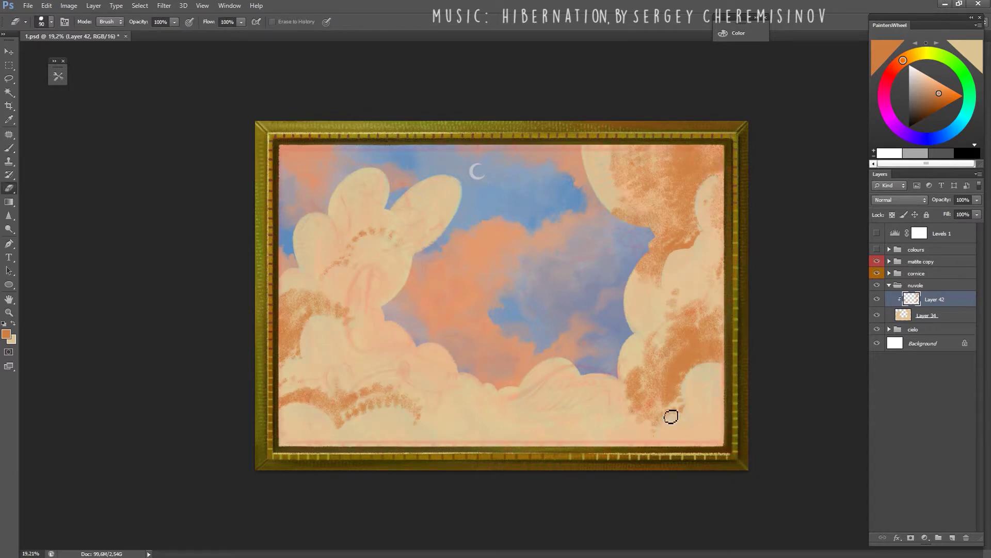
{"action": "key", "text": "b"}
{"action": "mouse_move", "coordinate": [630, 387]}
{"action": "left_mouse_down"}
{"action": "mouse_move", "coordinate": [640, 429]}
{"action": "mouse_move", "coordinate": [534, 431]}
{"action": "mouse_move", "coordinate": [617, 402]}
{"action": "left_mouse_up"}
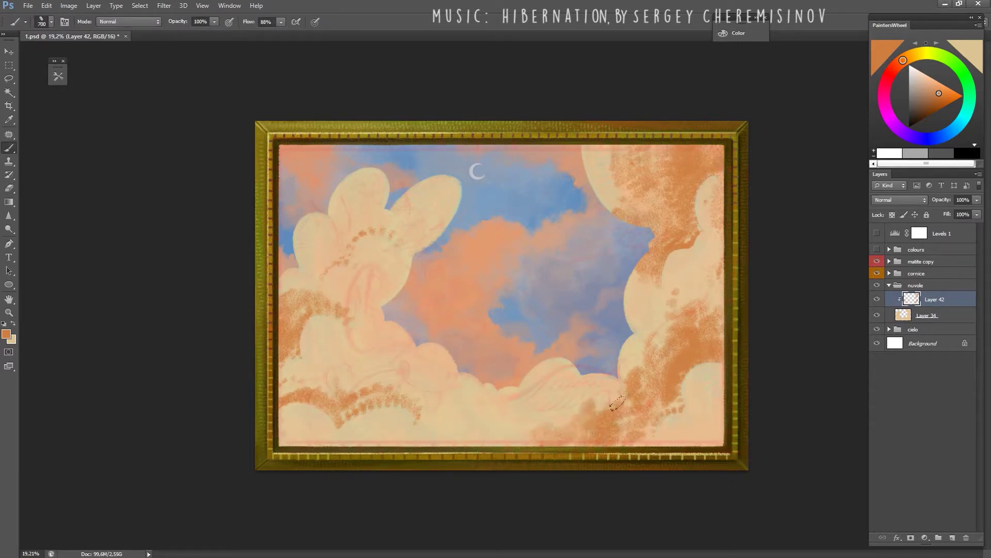
{"action": "left_click", "coordinate": [877, 250]}
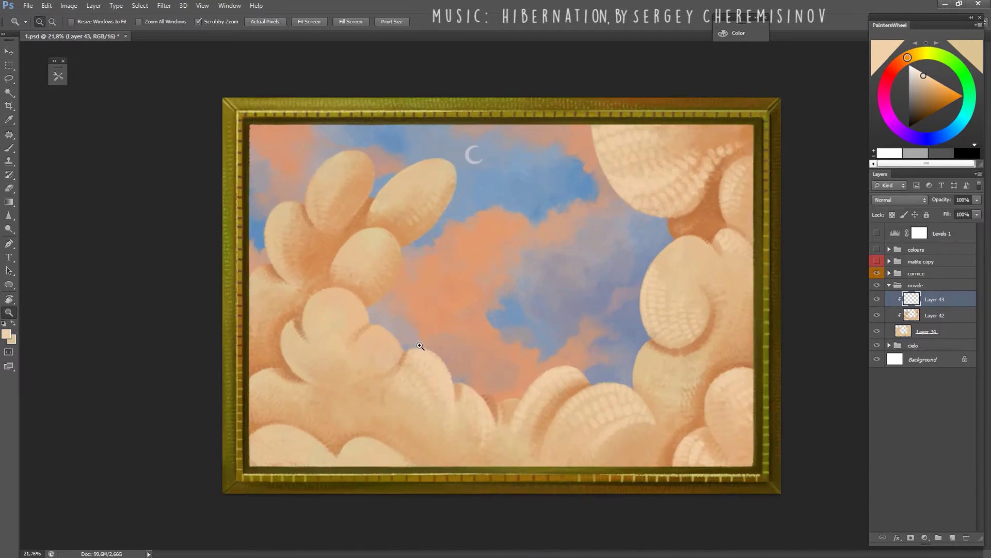
Compare against the colours reference, sample darker cloud tones for the gap shadows, and save.
{"action": "left_click", "coordinate": [877, 250]}
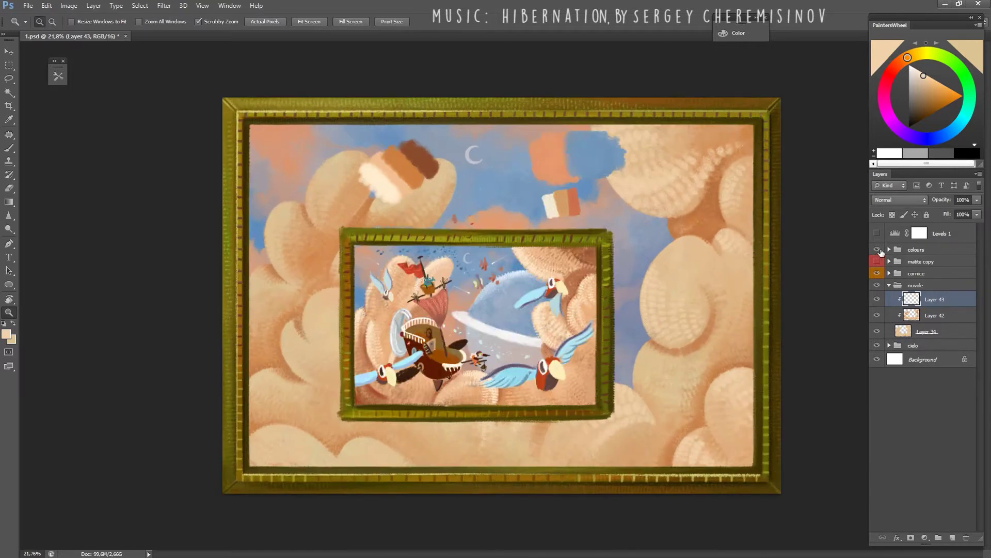
{"action": "left_click", "coordinate": [877, 250]}
{"action": "key", "text": "b"}
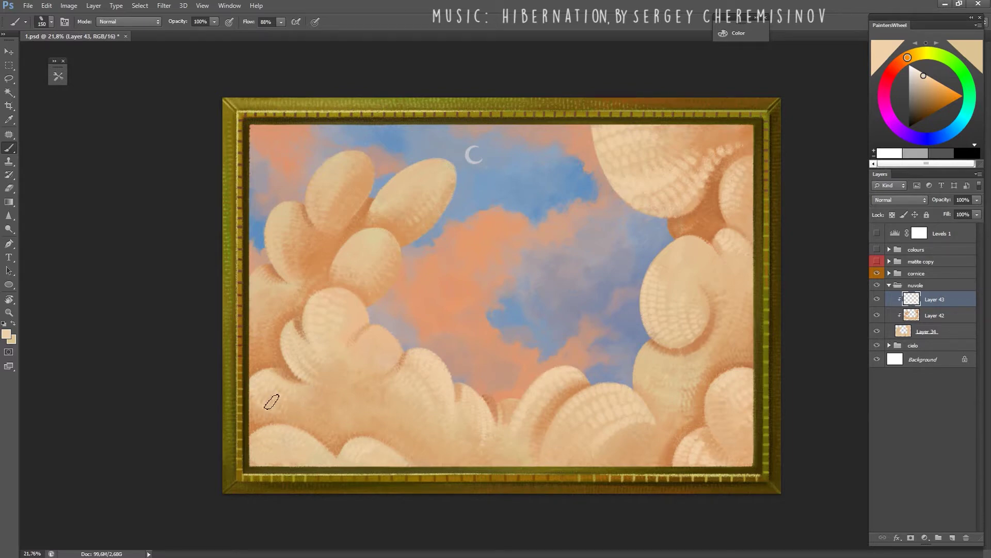
{"action": "key", "text": "ctrl+plus"}
{"action": "key", "text": "bracketleft"}
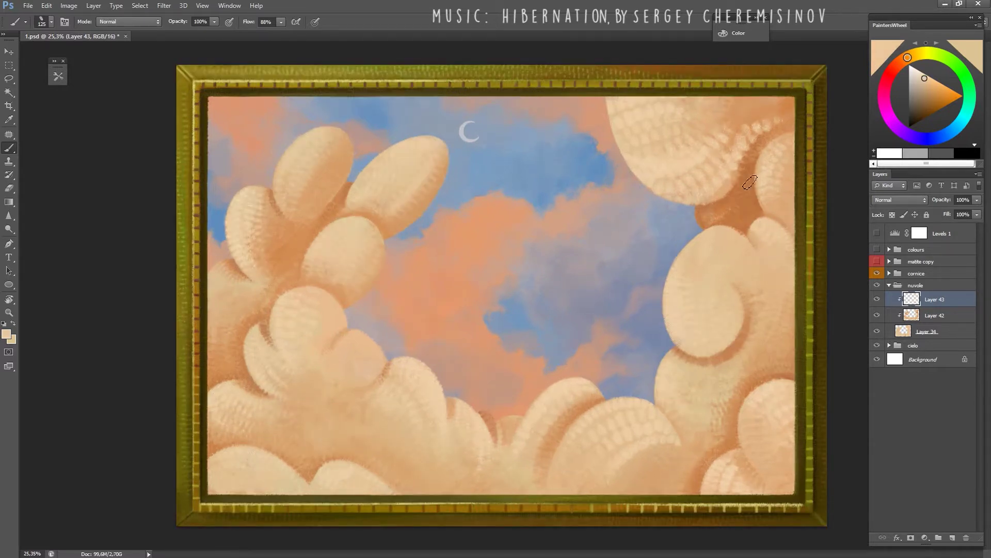
{"action": "left_click", "coordinate": [771, 168], "text": "alt"}
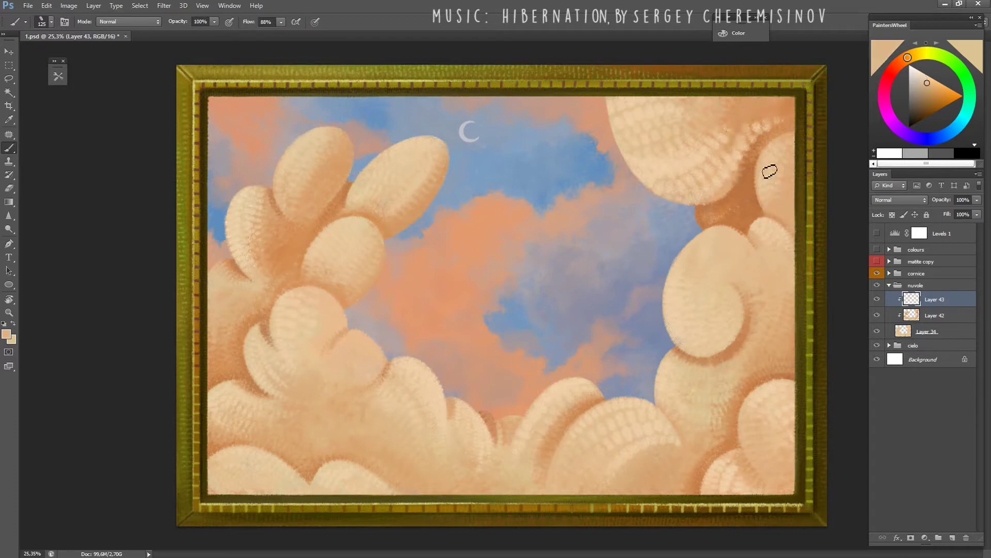
{"action": "left_click", "coordinate": [764, 180], "text": "alt"}
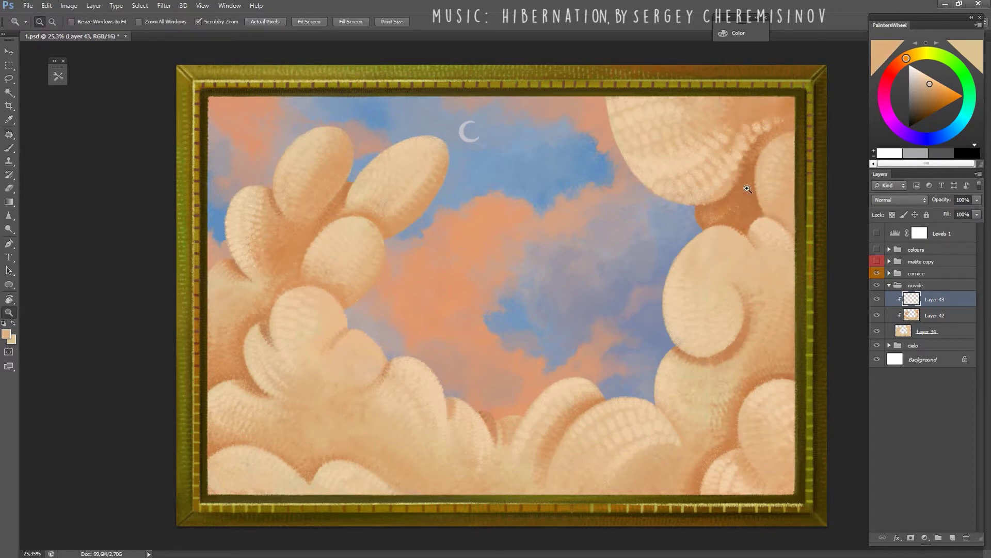
{"action": "scroll", "coordinate": [749, 247], "scroll_direction": "down", "scroll_amount": 1}
{"action": "left_click", "coordinate": [735, 233], "text": "alt"}
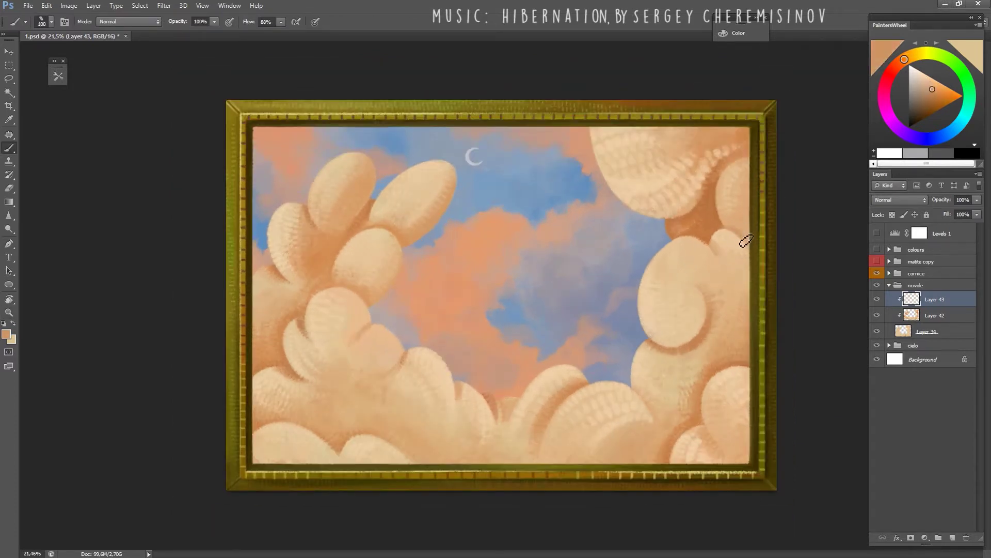
{"action": "left_click", "coordinate": [728, 240], "text": "alt"}
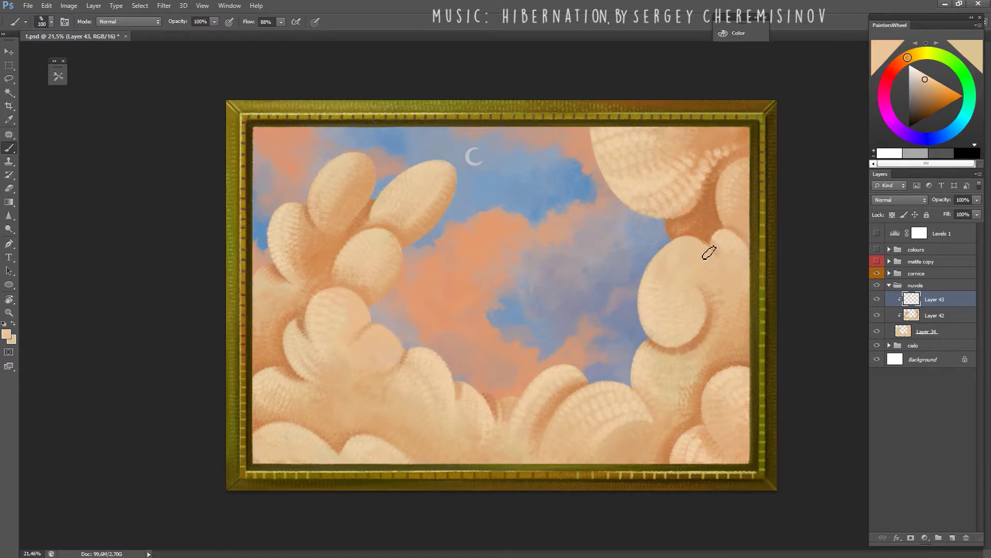
{"action": "key", "text": "ctrl+s"}
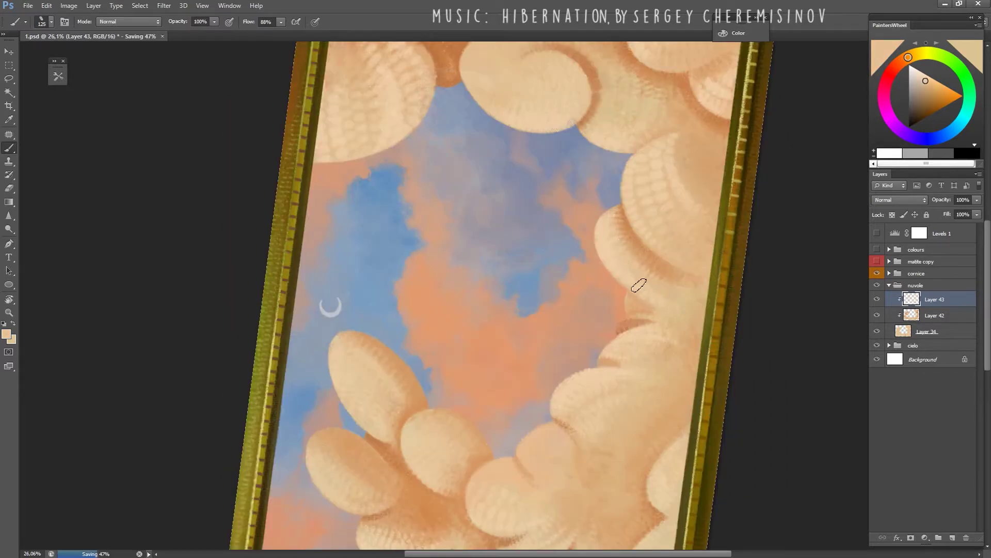
Rotate and flip the view horizontally while sampling further cloud colours for shading.
{"action": "left_click_drag", "start_coordinate": [666, 298], "coordinate": [694, 211]}
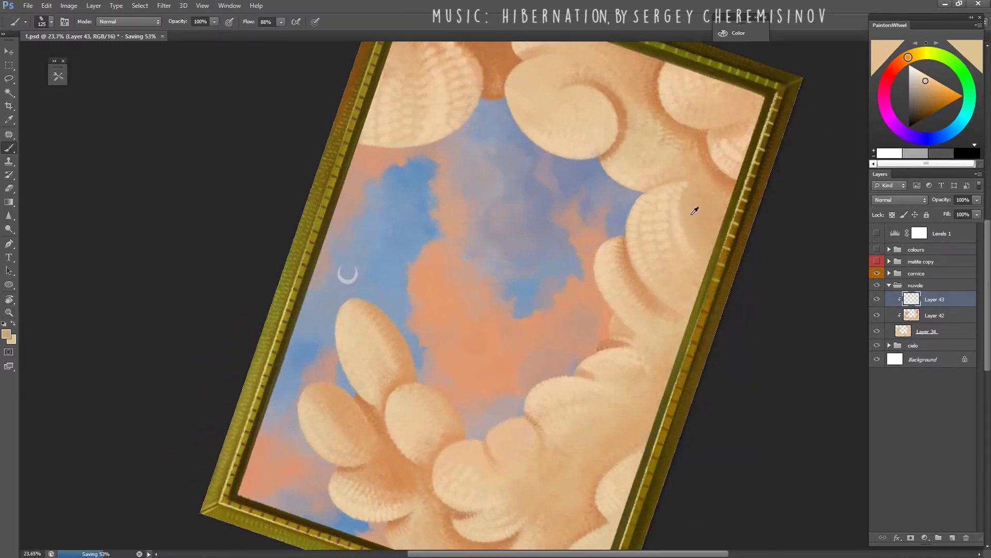
{"action": "left_click", "coordinate": [694, 211], "text": "alt"}
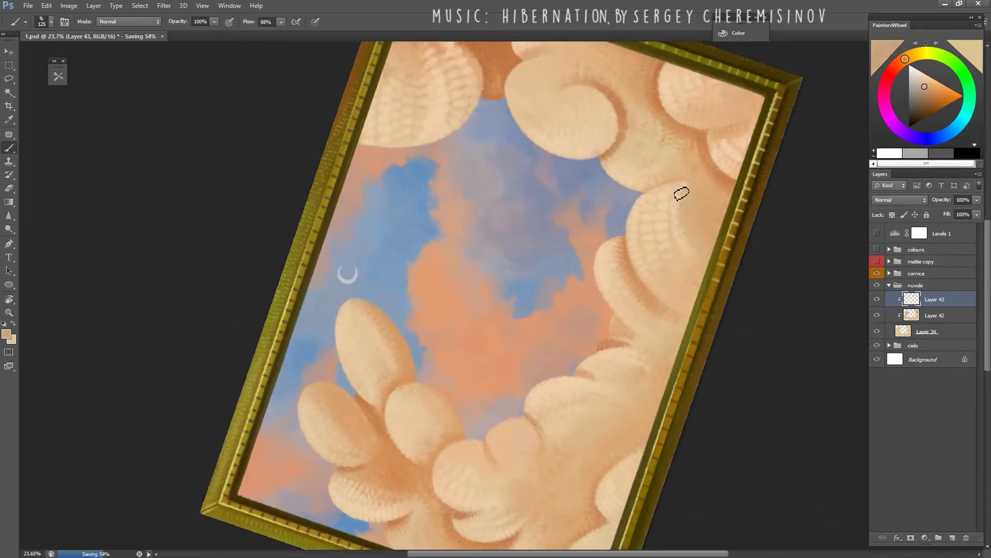
{"action": "left_click", "coordinate": [677, 214], "text": "alt"}
{"action": "key", "text": "ctrl+shift+h"}
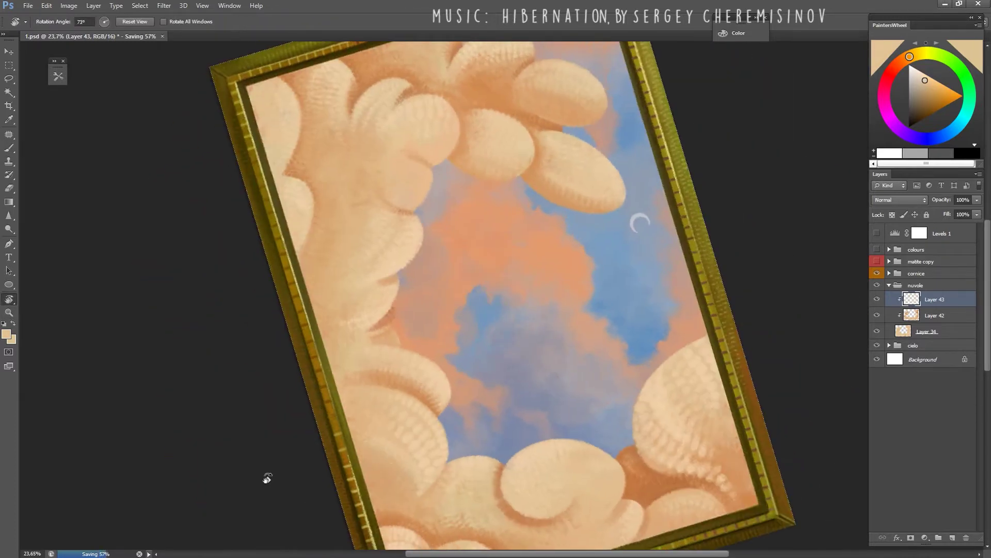
{"action": "left_click", "coordinate": [410, 482], "text": "alt"}
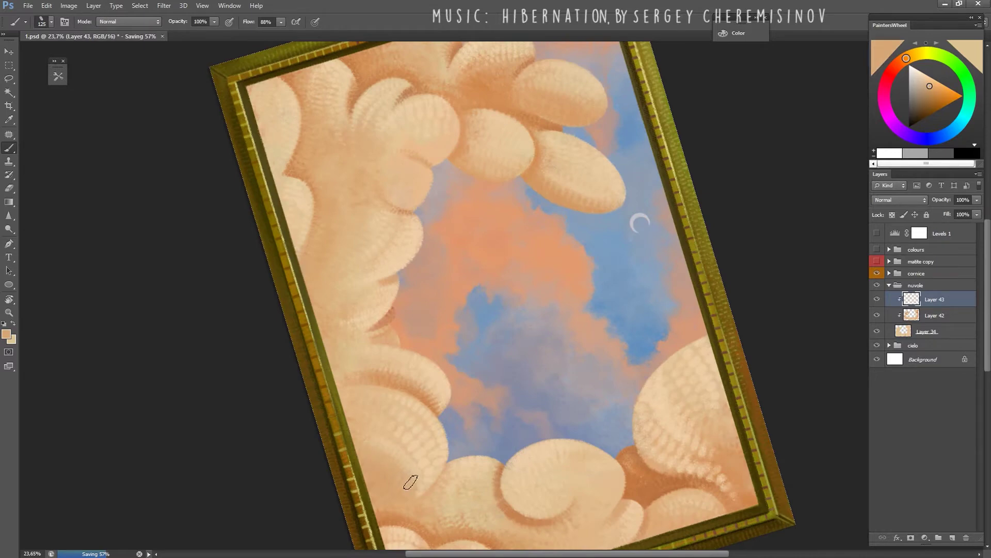
{"action": "left_click", "coordinate": [374, 434], "text": "alt"}
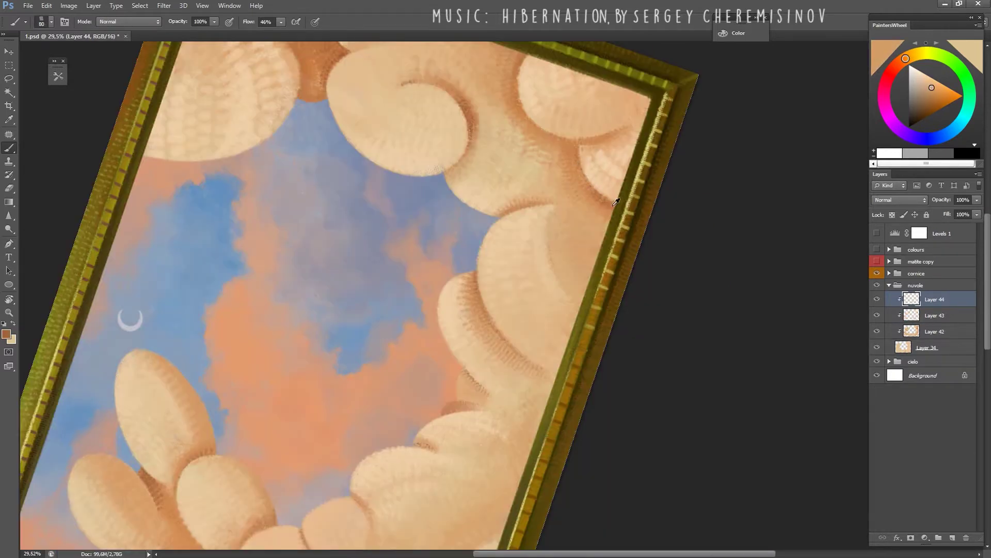
Sample darker brown and lighter beige cloud tones for shading the clouds.
{"action": "left_click", "coordinate": [614, 204], "text": "alt"}
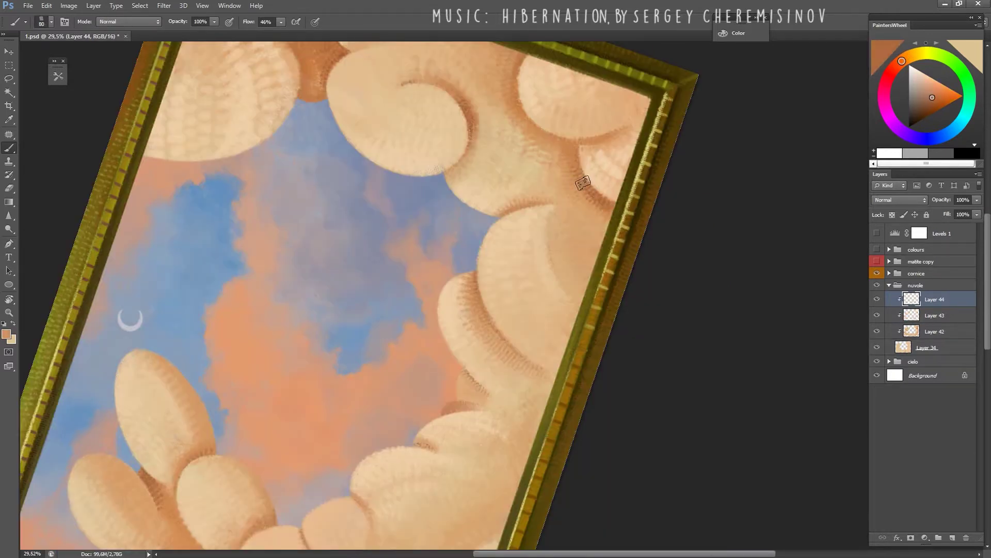
{"action": "left_click", "coordinate": [572, 163], "text": "alt"}
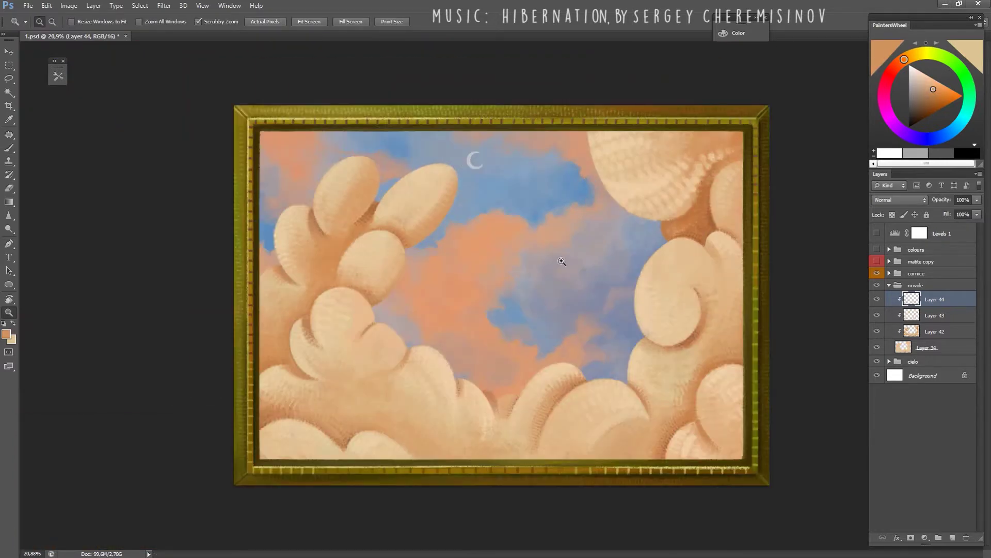
{"action": "key", "text": "b"}
{"action": "left_click", "coordinate": [720, 212], "text": "alt"}
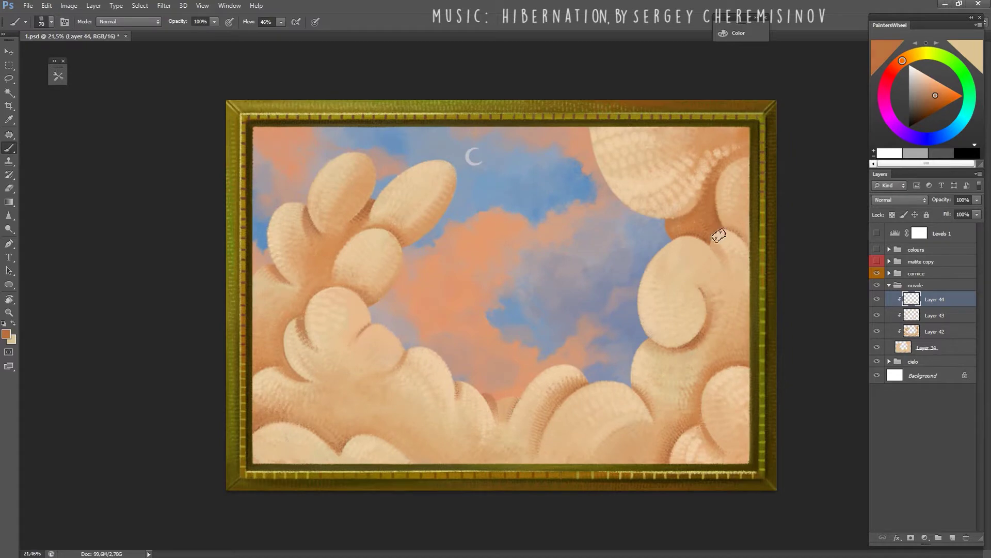
{"action": "left_click", "coordinate": [712, 205], "text": "alt"}
{"action": "left_click", "coordinate": [713, 189], "text": "alt"}
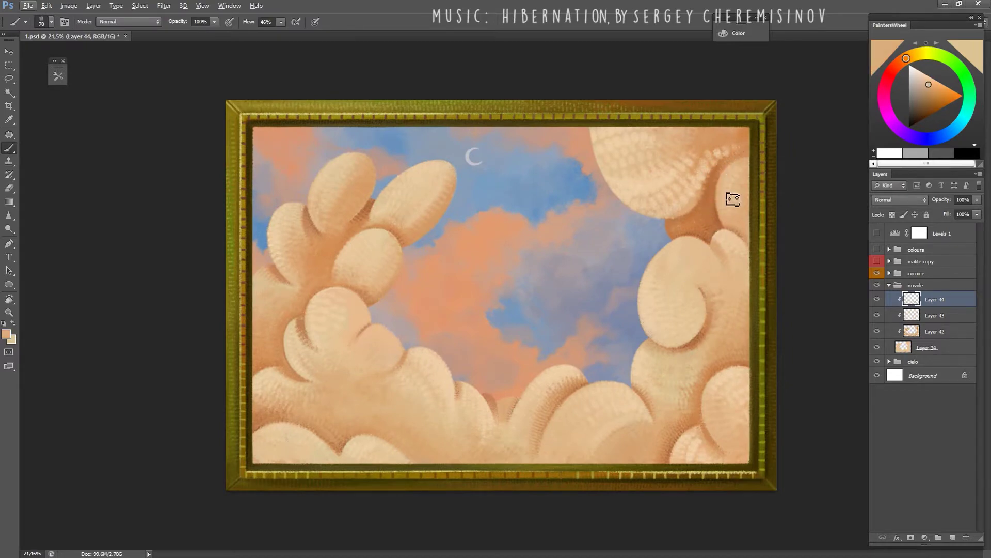
Rotate the canvas to sample shadow brown, then reset and fit the view to pick peach tones.
{"action": "key", "text": "r"}
{"action": "mouse_move", "coordinate": [731, 200]}
{"action": "left_mouse_down"}
{"action": "mouse_move", "coordinate": [519, 200]}
{"action": "mouse_move", "coordinate": [495, 110]}
{"action": "left_mouse_up"}
{"action": "left_click", "coordinate": [505, 127], "text": "alt"}
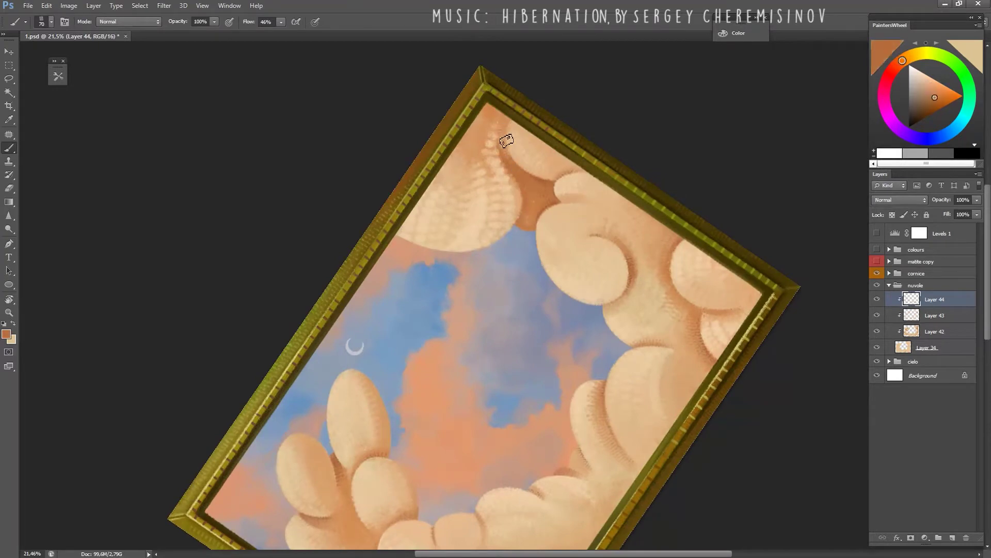
{"action": "left_click", "coordinate": [541, 179], "text": "alt"}
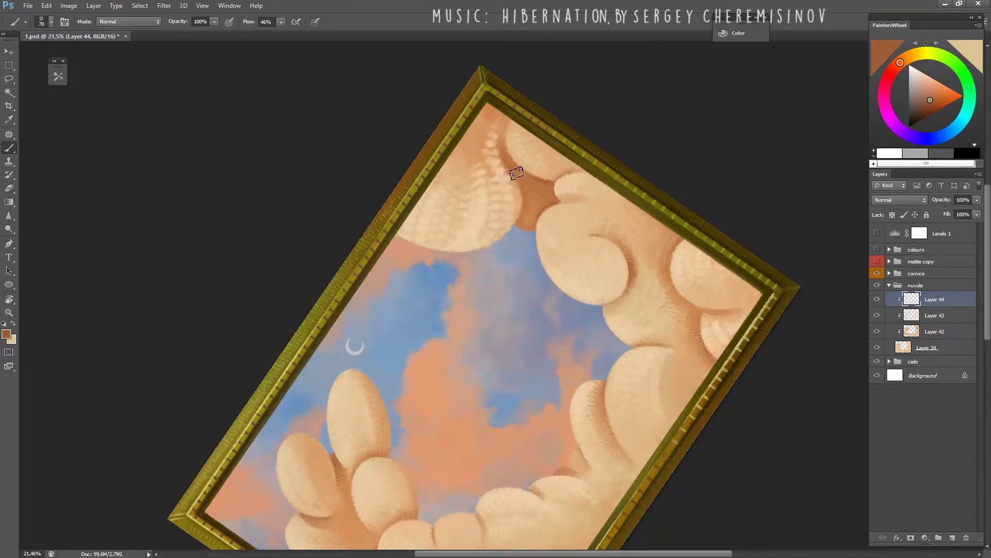
{"action": "key", "text": "r"}
{"action": "key", "text": "Escape"}
{"action": "key", "text": "ctrl+minus"}
{"action": "key", "text": "ctrl+minus"}
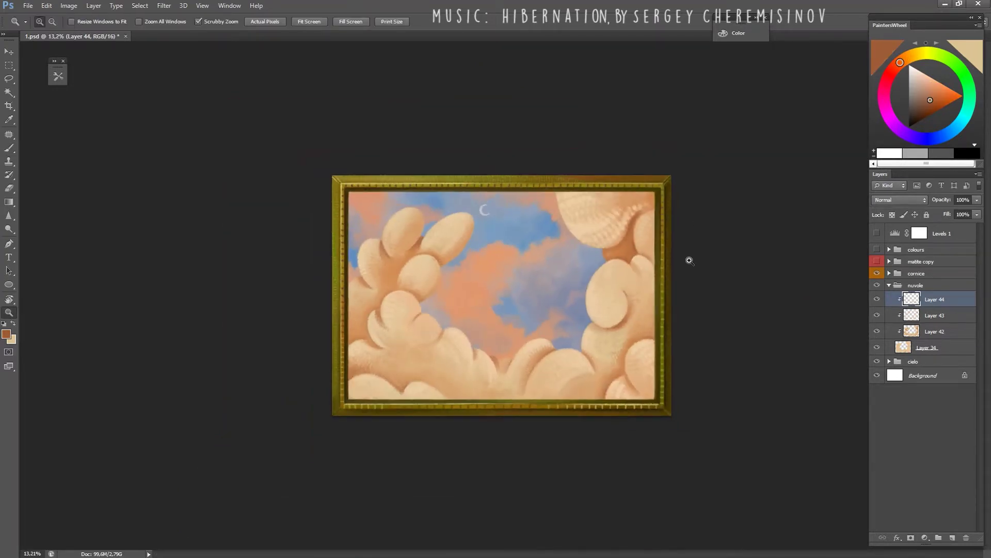
{"action": "key", "text": "ctrl+0"}
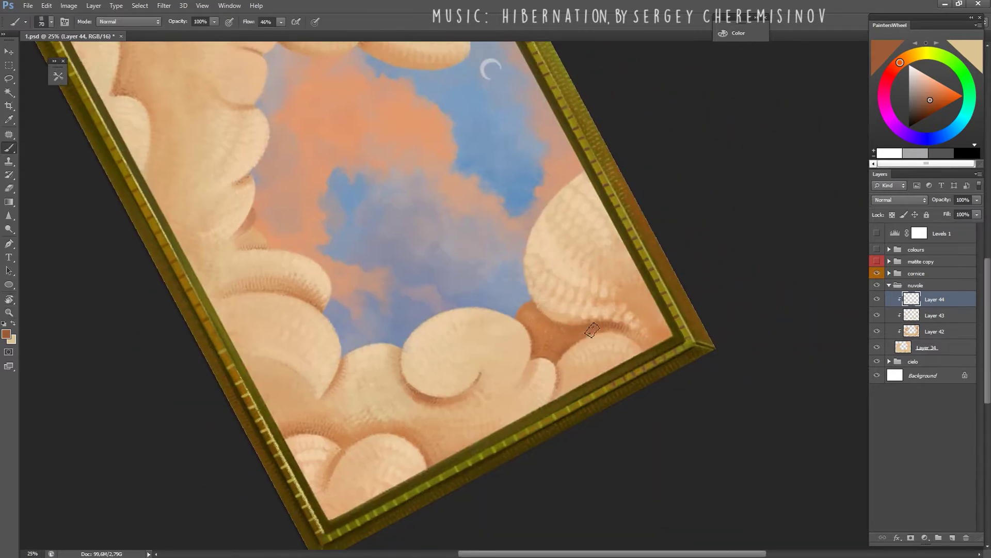
{"action": "left_click", "coordinate": [558, 297], "text": "alt"}
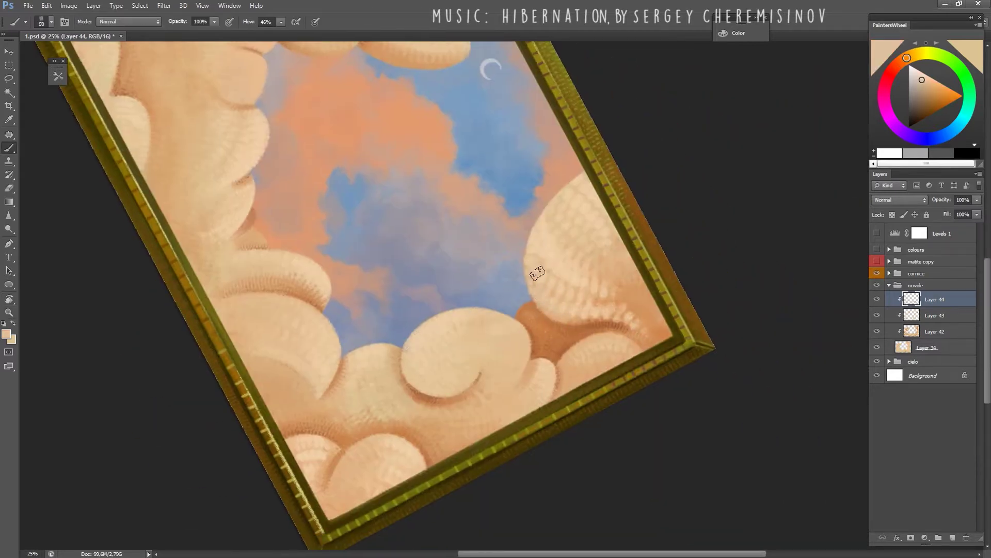
{"action": "left_click", "coordinate": [565, 310], "text": "alt"}
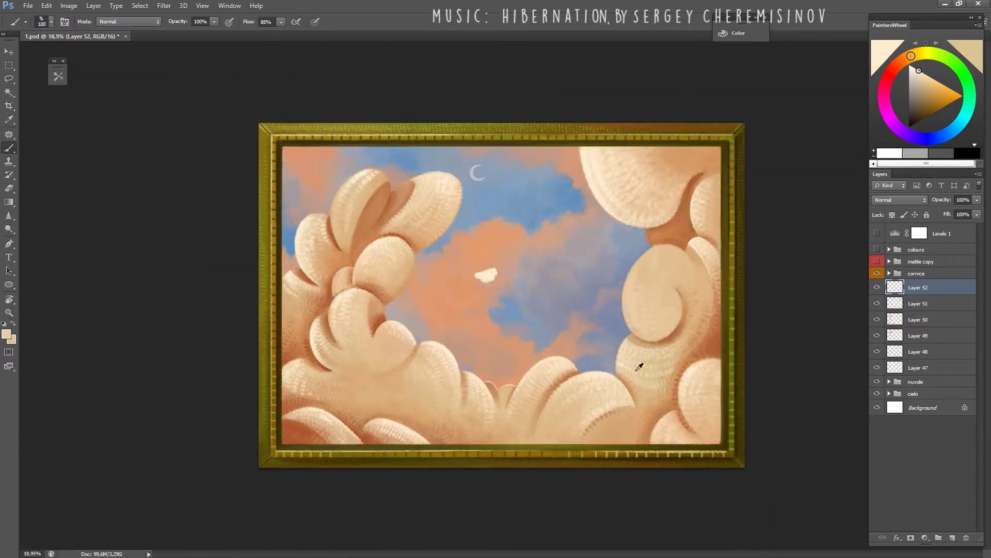
Sample light, orange-brown and cream cloud colours with a smaller brush.
{"action": "left_click", "coordinate": [639, 366], "text": "alt"}
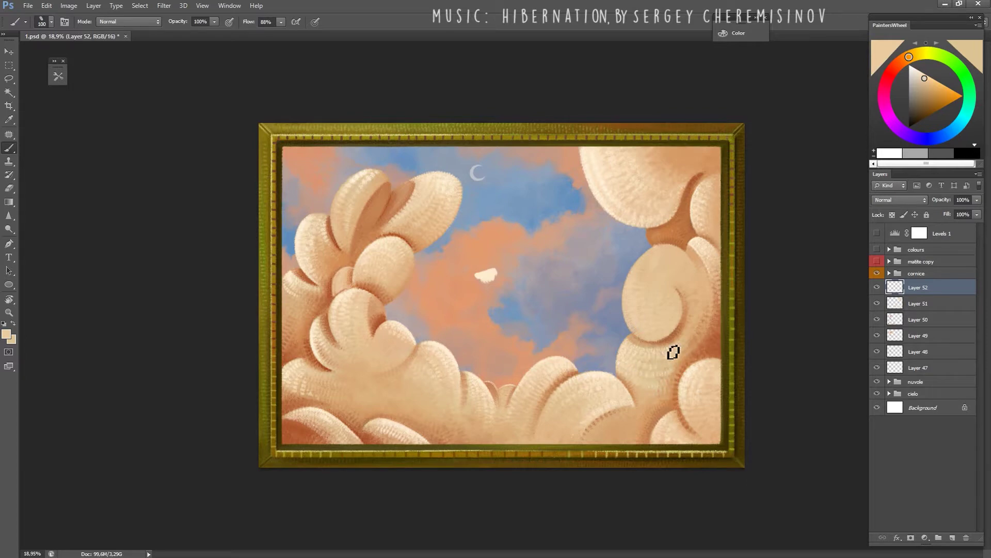
{"action": "key", "text": "bracketleft"}
{"action": "key", "text": "bracketleft"}
{"action": "left_click", "coordinate": [684, 292], "text": "alt"}
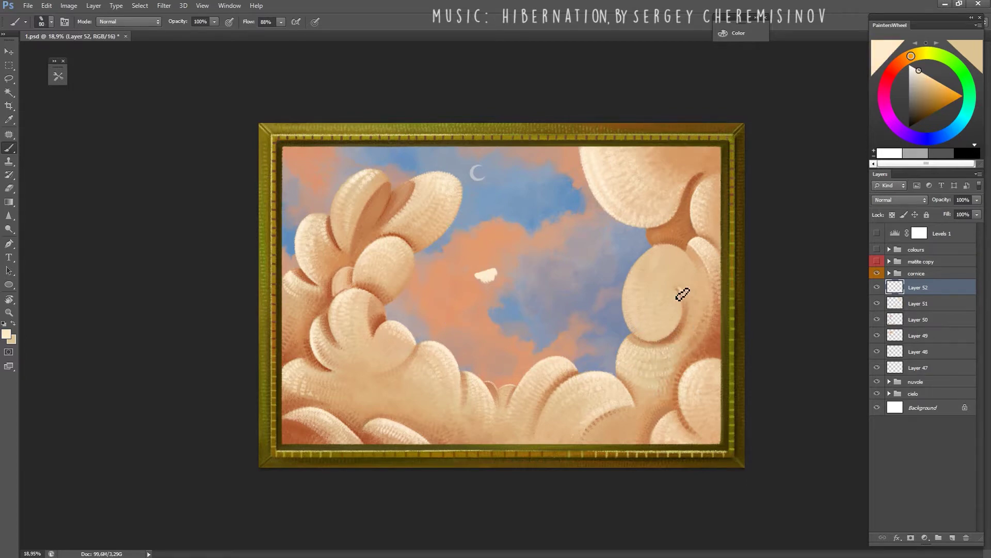
{"action": "key", "text": "e"}
{"action": "scroll", "coordinate": [708, 321], "scroll_direction": "up", "scroll_amount": 4}
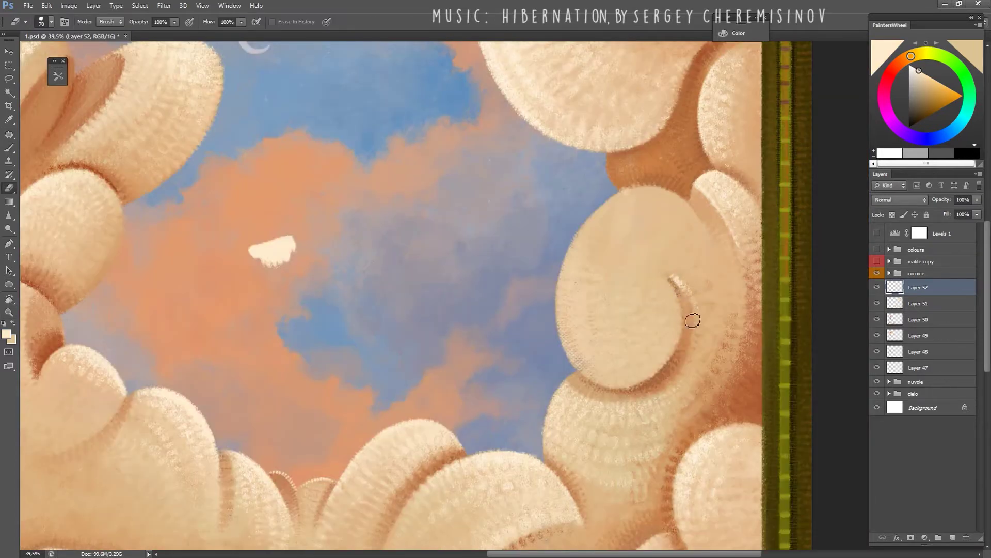
{"action": "key", "text": "b"}
{"action": "scroll", "coordinate": [692, 321], "scroll_direction": "down", "scroll_amount": 3}
{"action": "left_click", "coordinate": [730, 255], "text": "alt"}
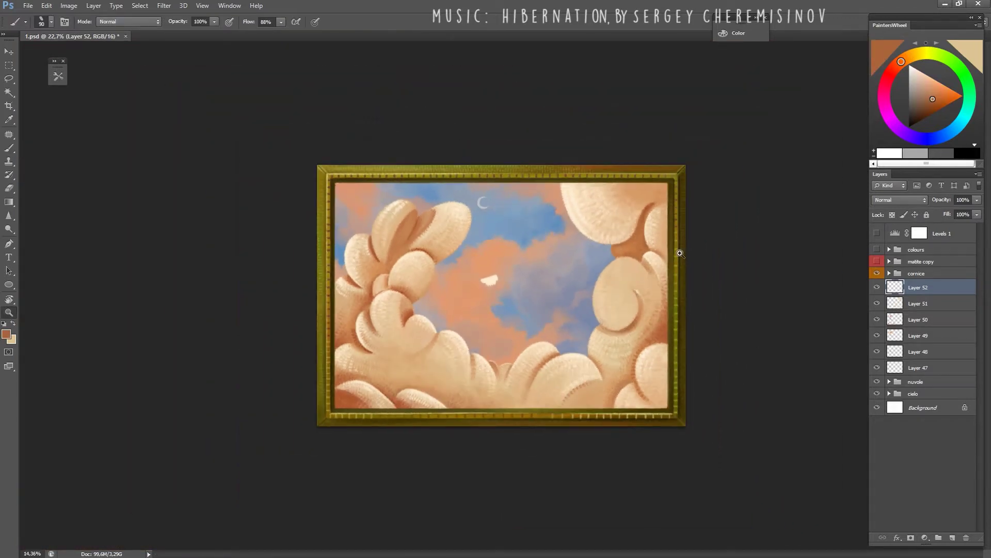
{"action": "scroll", "coordinate": [730, 274], "scroll_direction": "up", "scroll_amount": 1}
{"action": "left_click", "coordinate": [641, 317], "text": "alt"}
Paint cream highlights along the right cloud swirl with a larger brush, then sample tans.
{"action": "key", "text": "bracketright"}
{"action": "key", "text": "bracketright"}
{"action": "key", "text": "bracketright"}
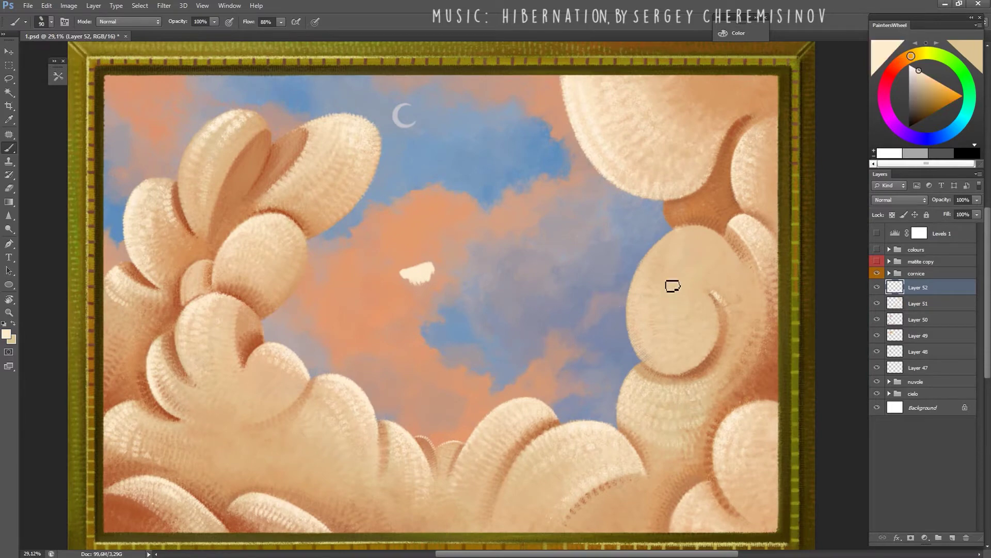
{"action": "left_click_drag", "start_coordinate": [641, 343], "coordinate": [703, 353]}
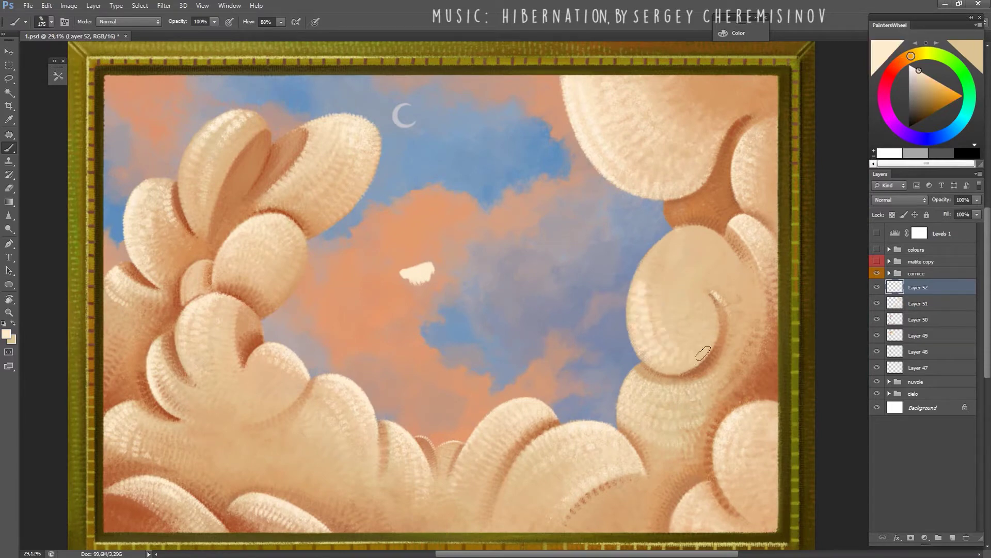
{"action": "left_click_drag", "start_coordinate": [678, 292], "coordinate": [641, 212]}
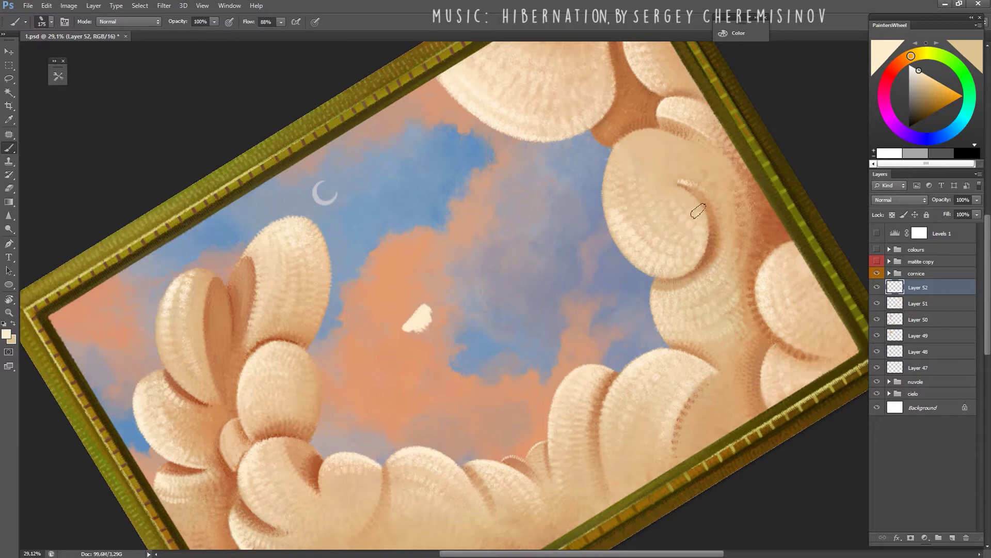
{"action": "left_click_drag", "start_coordinate": [751, 233], "coordinate": [665, 148]}
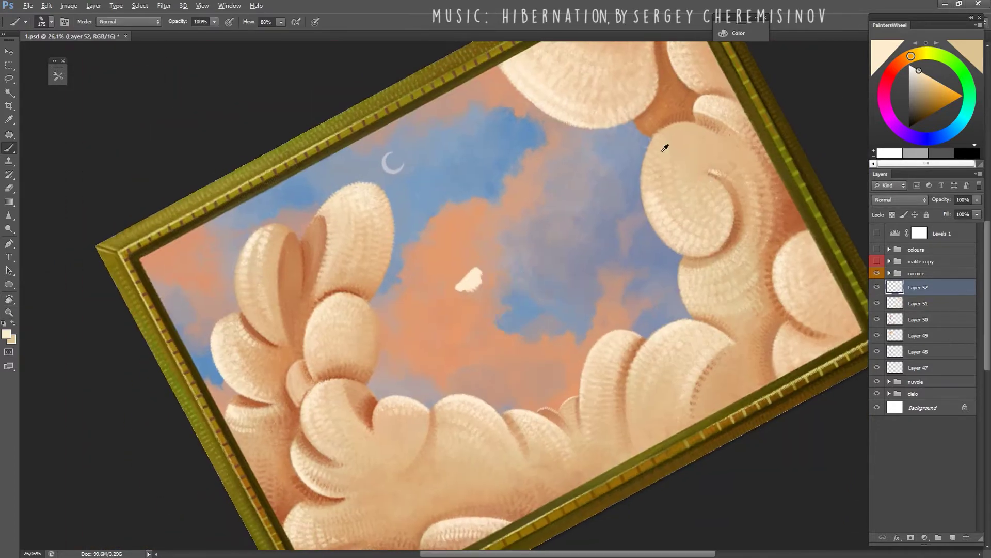
{"action": "left_click", "coordinate": [664, 150], "text": "alt"}
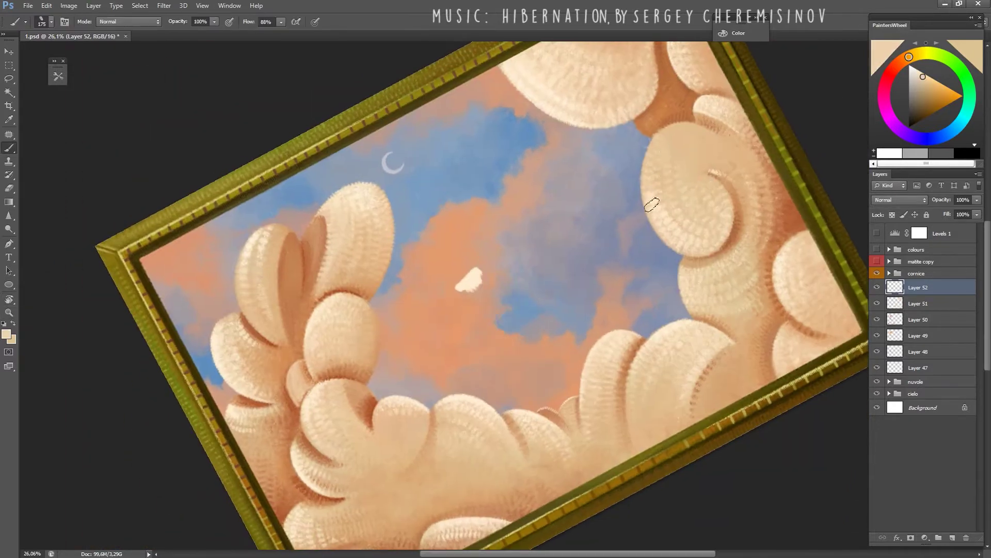
{"action": "left_click", "coordinate": [672, 142], "text": "alt"}
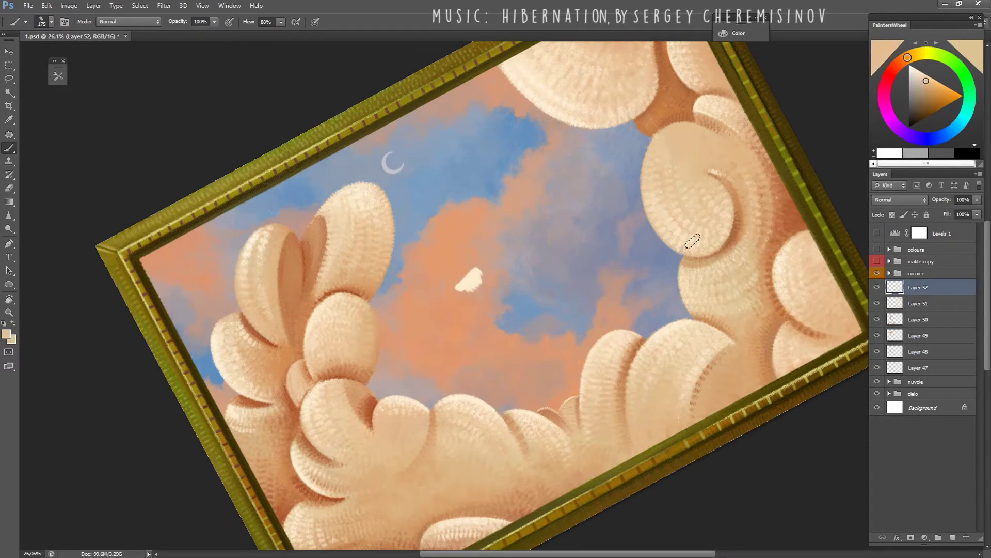
{"action": "left_click", "coordinate": [664, 213], "text": "alt"}
{"action": "key", "text": "bracketleft"}
{"action": "key", "text": "bracketleft"}
{"action": "key", "text": "bracketleft"}
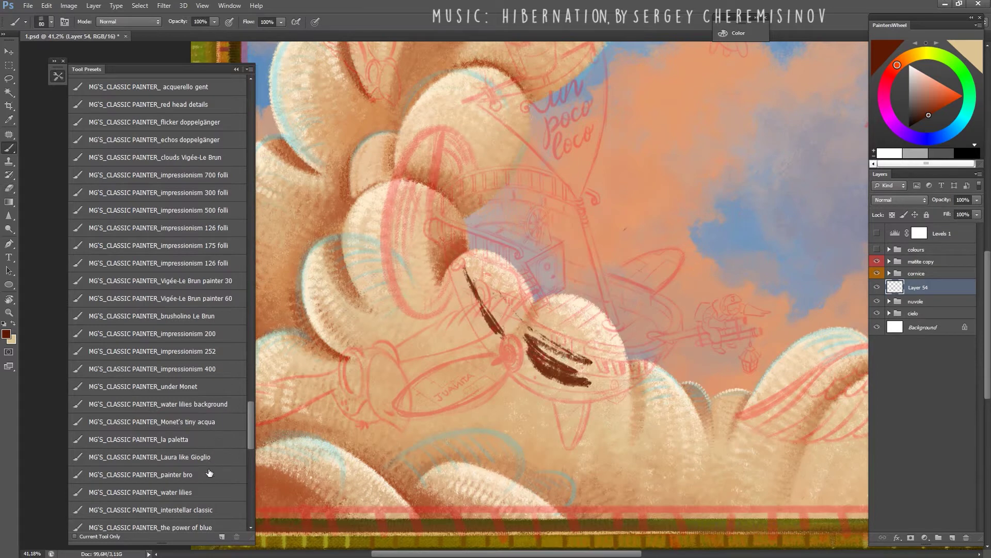
Paint a dark stroke along the cloud edge with the interstellar classic brush.
{"action": "scroll", "coordinate": [249, 439], "scroll_direction": "down", "scroll_amount": 2}
{"action": "left_click", "coordinate": [149, 476]}
{"action": "left_click_drag", "start_coordinate": [434, 462], "coordinate": [508, 434]}
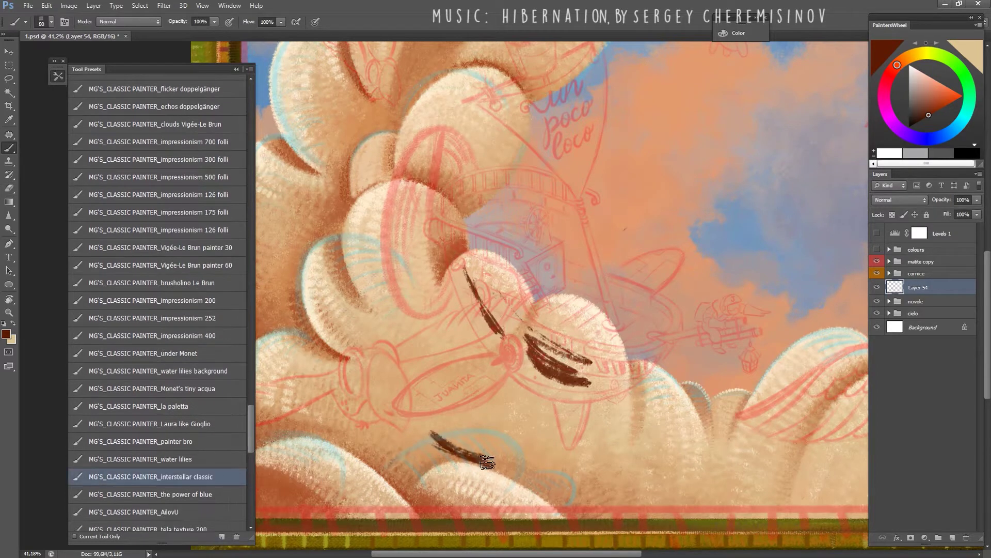
{"action": "key", "text": "ctrl+z"}
{"action": "left_click_drag", "start_coordinate": [457, 258], "coordinate": [498, 351]}
{"action": "key", "text": "bracketright"}
Show the Color panel's RGB sliders and block in the dark brown hull, adjusting its hue.
{"action": "left_click", "coordinate": [229, 5]}
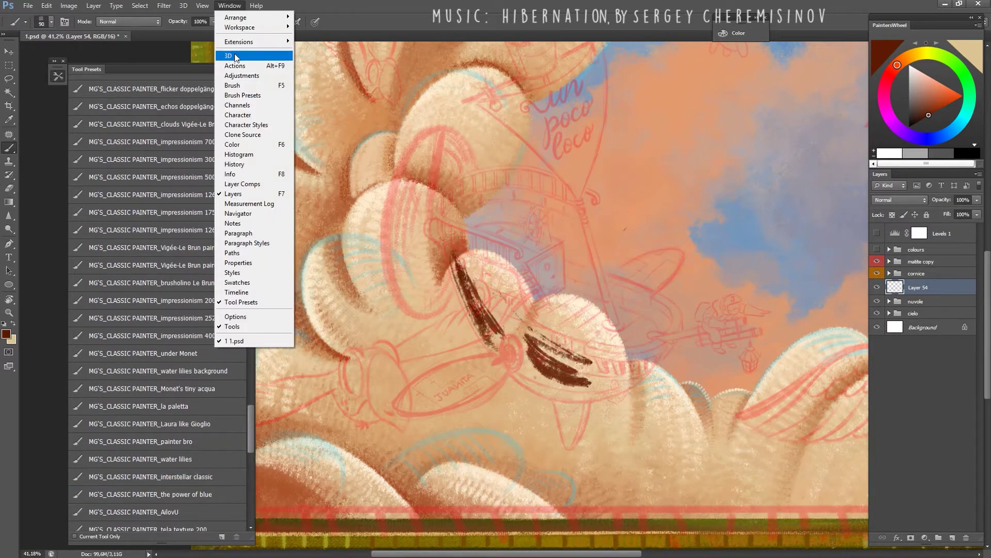
{"action": "left_click", "coordinate": [233, 144]}
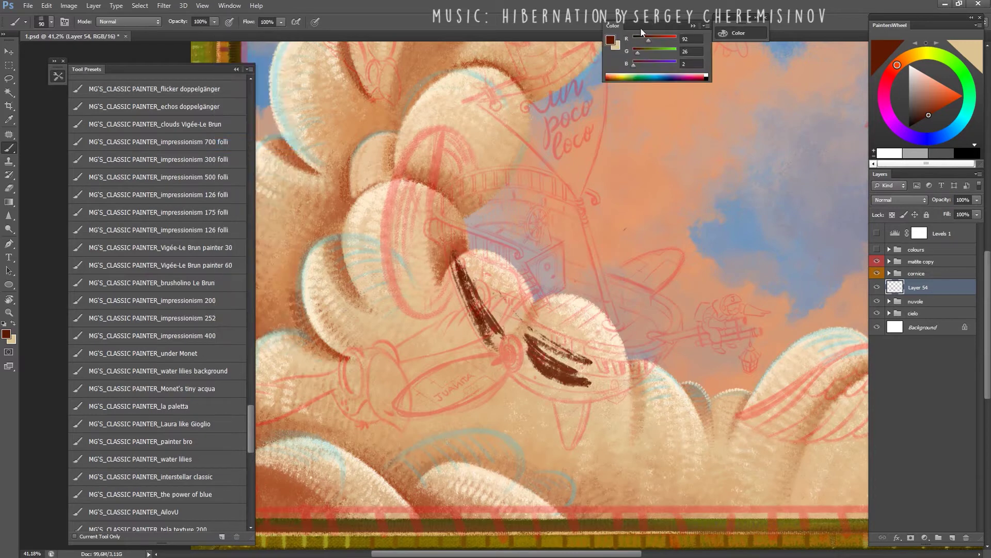
{"action": "left_click_drag", "start_coordinate": [609, 24], "coordinate": [526, 161]}
{"action": "mouse_move", "coordinate": [471, 279]}
{"action": "left_mouse_down"}
{"action": "mouse_move", "coordinate": [516, 331]}
{"action": "mouse_move", "coordinate": [584, 362]}
{"action": "mouse_move", "coordinate": [604, 351]}
{"action": "mouse_move", "coordinate": [472, 313]}
{"action": "mouse_move", "coordinate": [516, 362]}
{"action": "mouse_move", "coordinate": [553, 330]}
{"action": "left_mouse_up"}
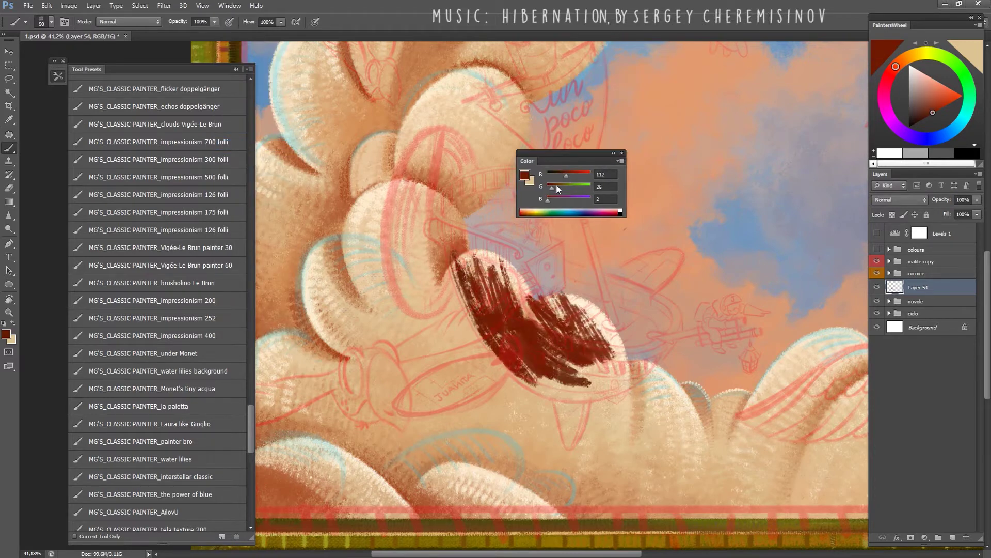
{"action": "left_click", "coordinate": [556, 187]}
{"action": "left_click_drag", "start_coordinate": [485, 305], "coordinate": [516, 243]}
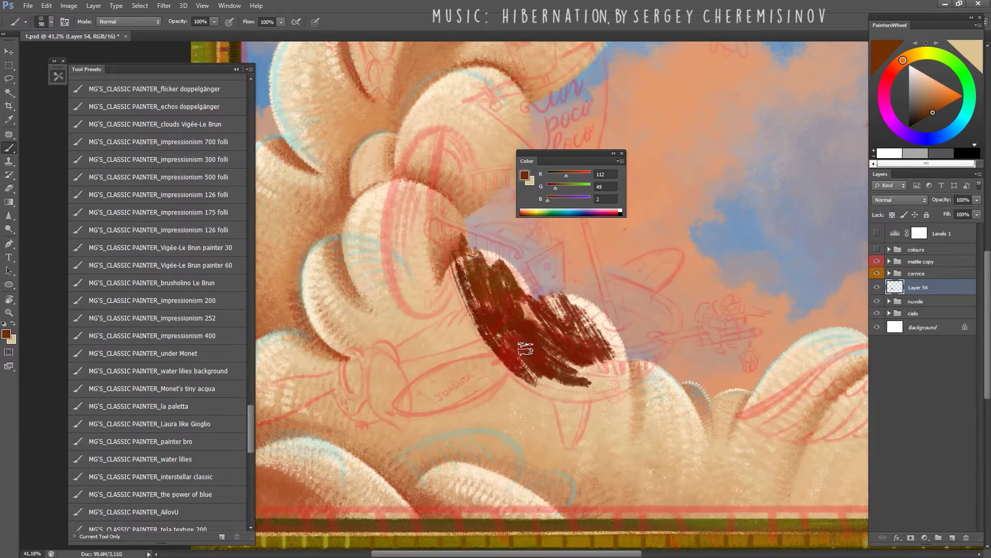
{"action": "mouse_move", "coordinate": [524, 348]}
{"action": "left_mouse_down"}
{"action": "mouse_move", "coordinate": [560, 294]}
{"action": "mouse_move", "coordinate": [456, 227]}
{"action": "mouse_move", "coordinate": [480, 341]}
{"action": "left_mouse_up"}
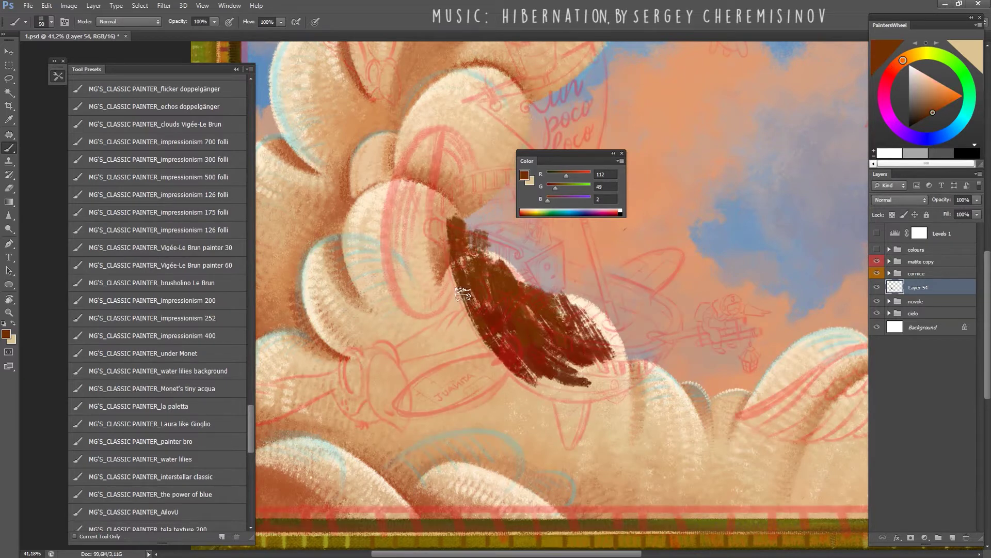
{"action": "left_click", "coordinate": [552, 199]}
{"action": "left_click", "coordinate": [565, 175]}
{"action": "left_click_drag", "start_coordinate": [565, 176], "coordinate": [563, 176]}
Widen the dark brown hull up and right, add olive strokes, and show the sketch.
{"action": "mouse_move", "coordinate": [580, 381]}
{"action": "left_mouse_down"}
{"action": "mouse_move", "coordinate": [516, 376]}
{"action": "mouse_move", "coordinate": [468, 305]}
{"action": "left_mouse_up"}
{"action": "left_click_drag", "start_coordinate": [520, 363], "coordinate": [635, 376]}
{"action": "left_click_drag", "start_coordinate": [568, 356], "coordinate": [640, 309]}
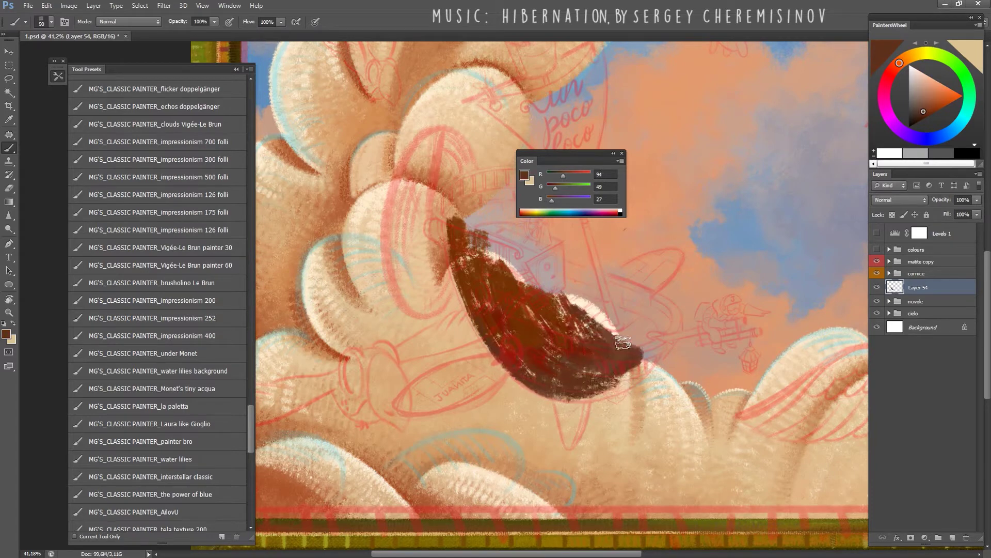
{"action": "left_click_drag", "start_coordinate": [558, 320], "coordinate": [661, 310]}
{"action": "left_click_drag", "start_coordinate": [568, 279], "coordinate": [661, 315]}
{"action": "left_click_drag", "start_coordinate": [568, 310], "coordinate": [645, 315]}
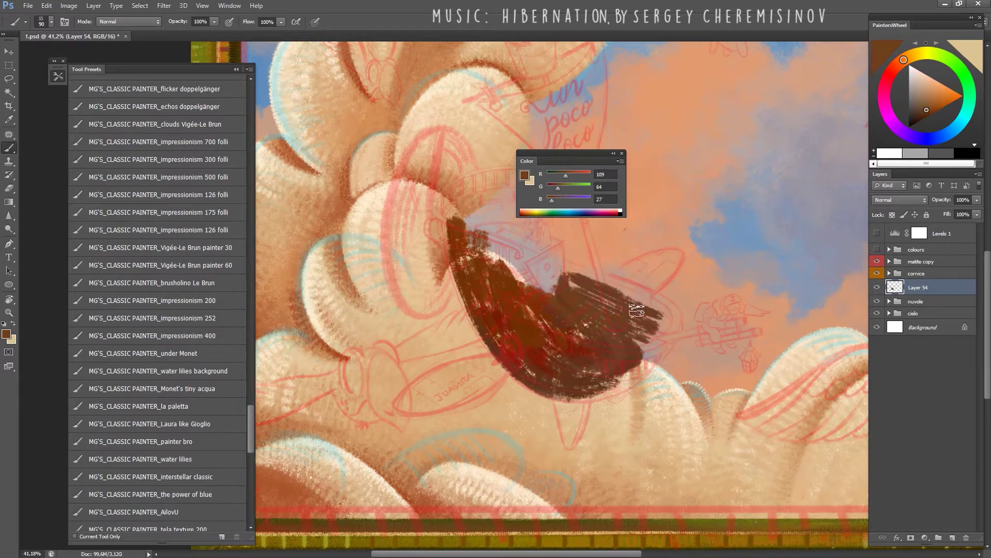
{"action": "mouse_move", "coordinate": [563, 268]}
{"action": "left_mouse_down"}
{"action": "mouse_move", "coordinate": [666, 305]}
{"action": "mouse_move", "coordinate": [671, 331]}
{"action": "mouse_move", "coordinate": [552, 307]}
{"action": "mouse_move", "coordinate": [635, 330]}
{"action": "mouse_move", "coordinate": [657, 353]}
{"action": "mouse_move", "coordinate": [674, 305]}
{"action": "left_mouse_up"}
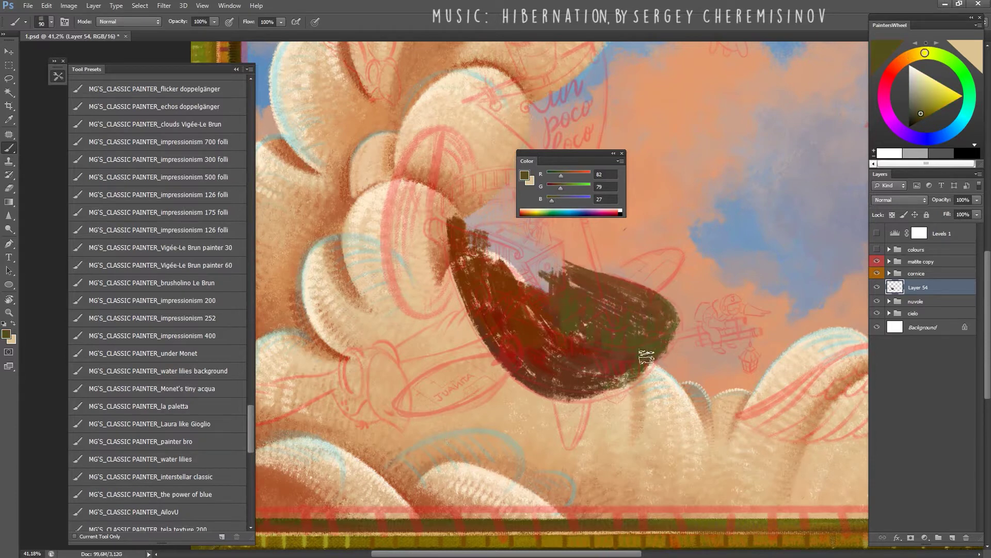
{"action": "left_click_drag", "start_coordinate": [563, 392], "coordinate": [612, 392]}
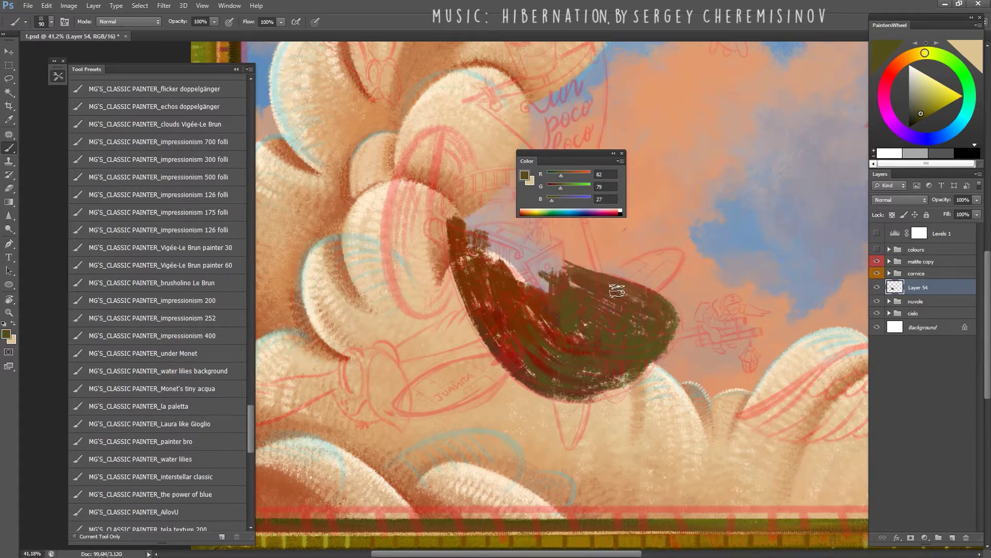
{"action": "left_click", "coordinate": [877, 249]}
Paint a dark red-brown sky patch, then dark hull strokes with the la paletta brush.
{"action": "left_click", "coordinate": [573, 310], "text": "alt"}
{"action": "left_click", "coordinate": [877, 249]}
{"action": "mouse_move", "coordinate": [738, 176]}
{"action": "left_mouse_down"}
{"action": "mouse_move", "coordinate": [744, 225]}
{"action": "mouse_move", "coordinate": [772, 224]}
{"action": "left_mouse_up"}
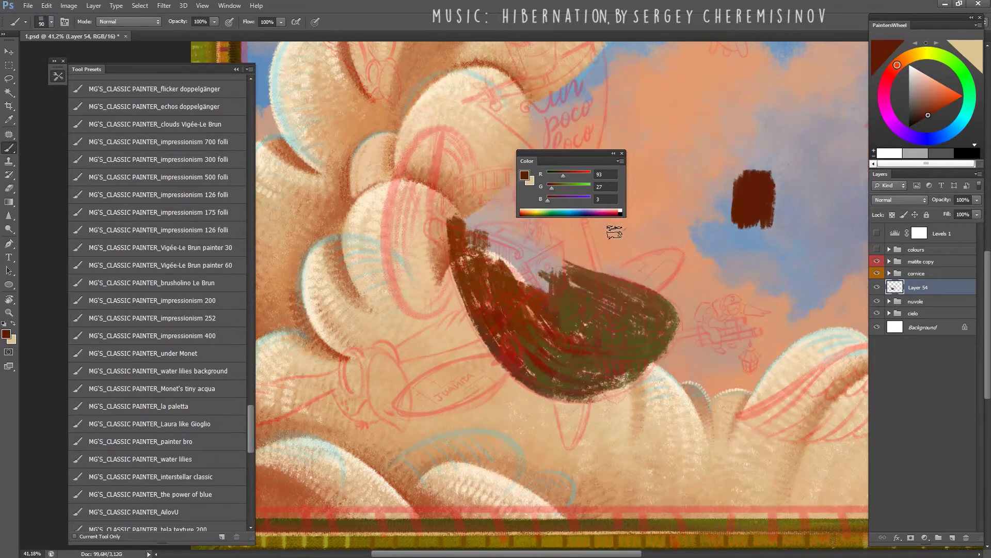
{"action": "left_click", "coordinate": [876, 261]}
{"action": "left_click", "coordinate": [483, 304], "text": "alt"}
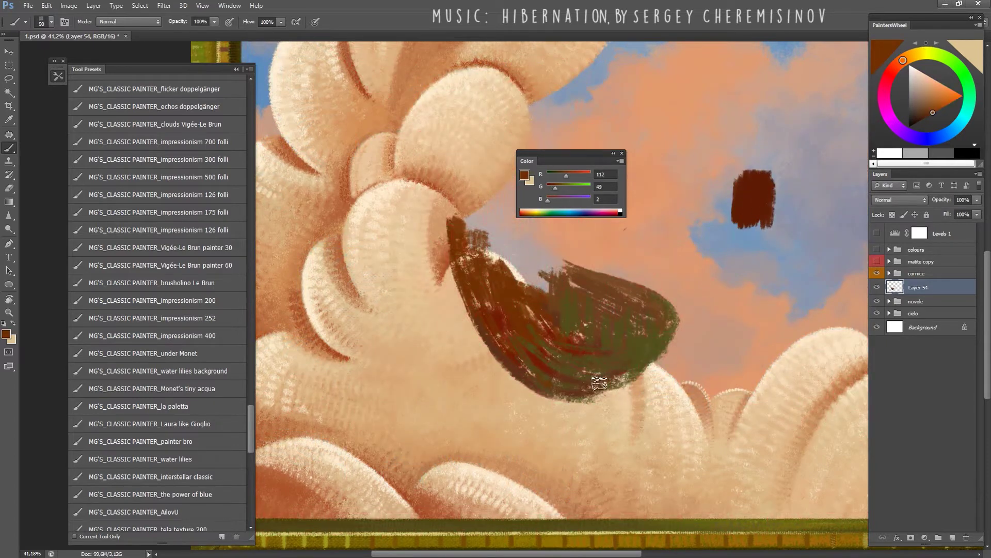
{"action": "left_click", "coordinate": [213, 412]}
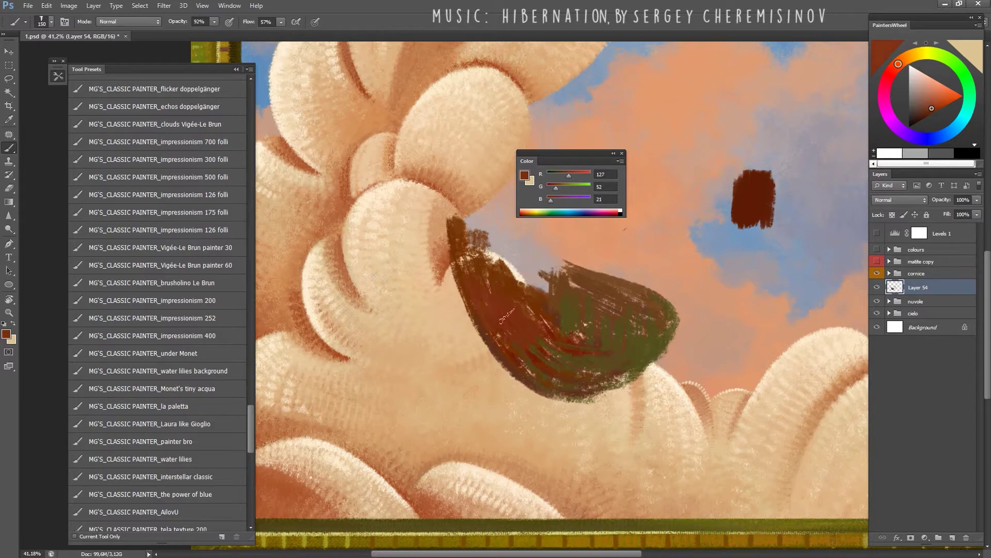
{"action": "left_click", "coordinate": [581, 352], "text": "alt"}
{"action": "mouse_move", "coordinate": [561, 356]}
{"action": "left_mouse_down"}
{"action": "mouse_move", "coordinate": [508, 315]}
{"action": "mouse_move", "coordinate": [493, 335]}
{"action": "left_mouse_up"}
Sample dark brown, olive, light and mid brown tones from the hull.
{"action": "left_click", "coordinate": [511, 318], "text": "alt"}
{"action": "left_click", "coordinate": [465, 297], "text": "alt"}
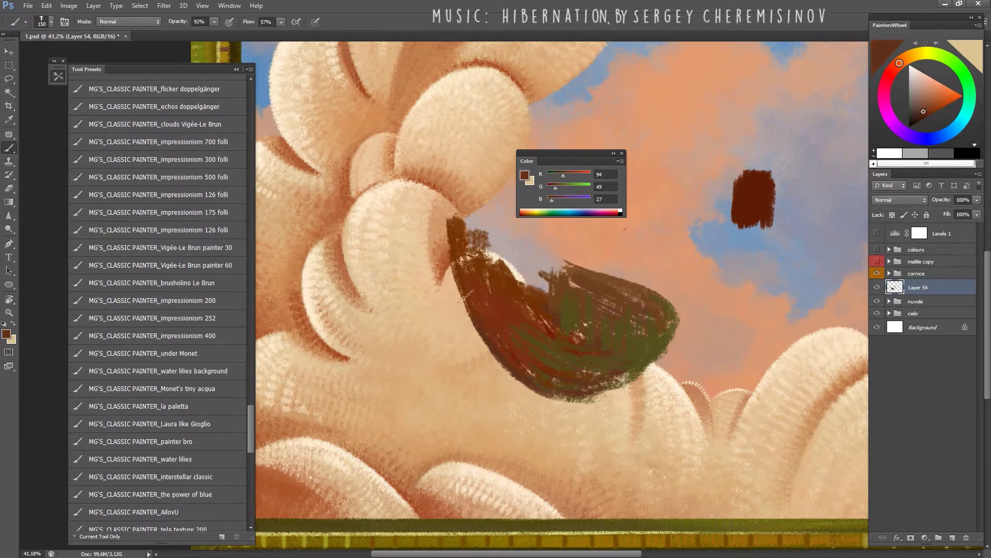
{"action": "left_click", "coordinate": [573, 331], "text": "alt"}
{"action": "left_click", "coordinate": [556, 304], "text": "alt"}
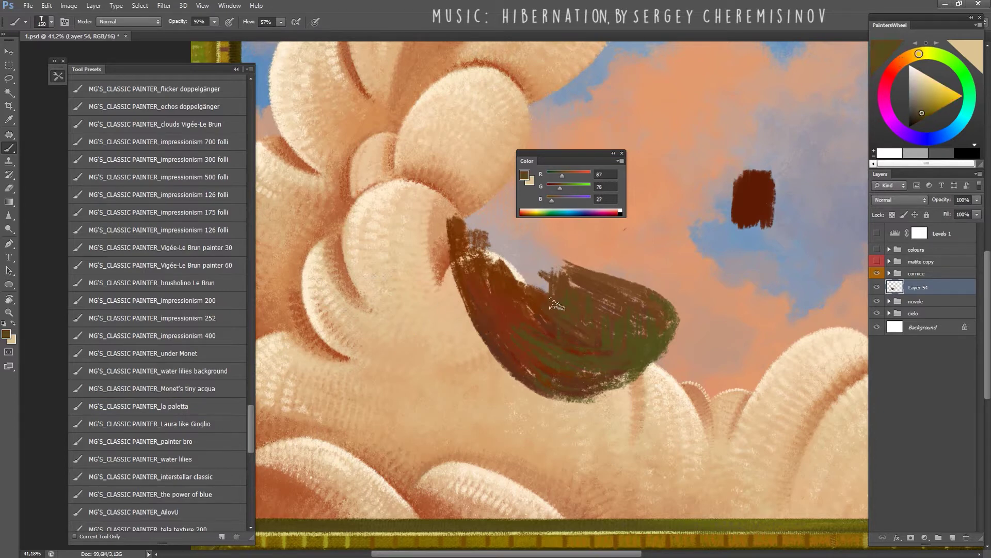
{"action": "left_click", "coordinate": [615, 299], "text": "alt"}
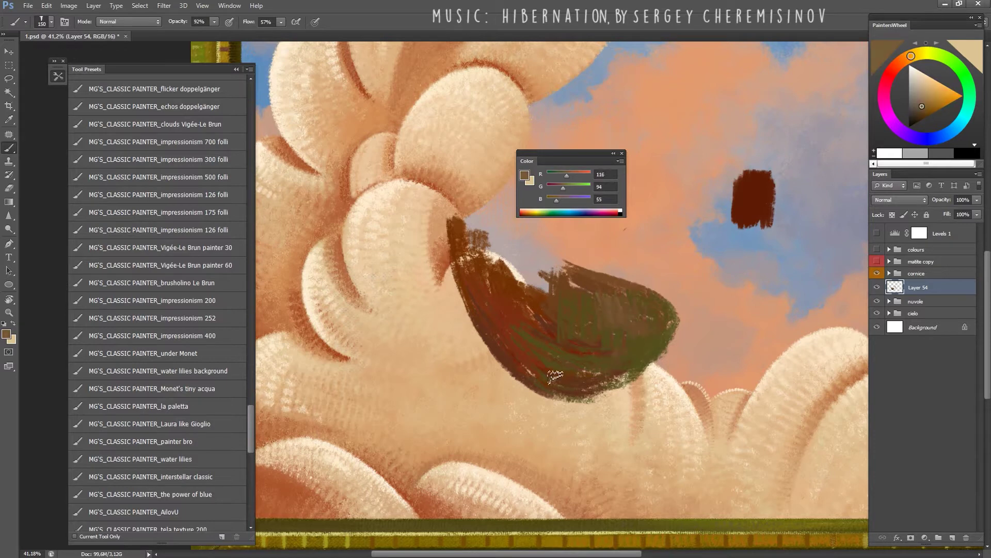
{"action": "left_click_drag", "start_coordinate": [555, 376], "coordinate": [496, 408]}
{"action": "left_click", "coordinate": [490, 416], "text": "alt"}
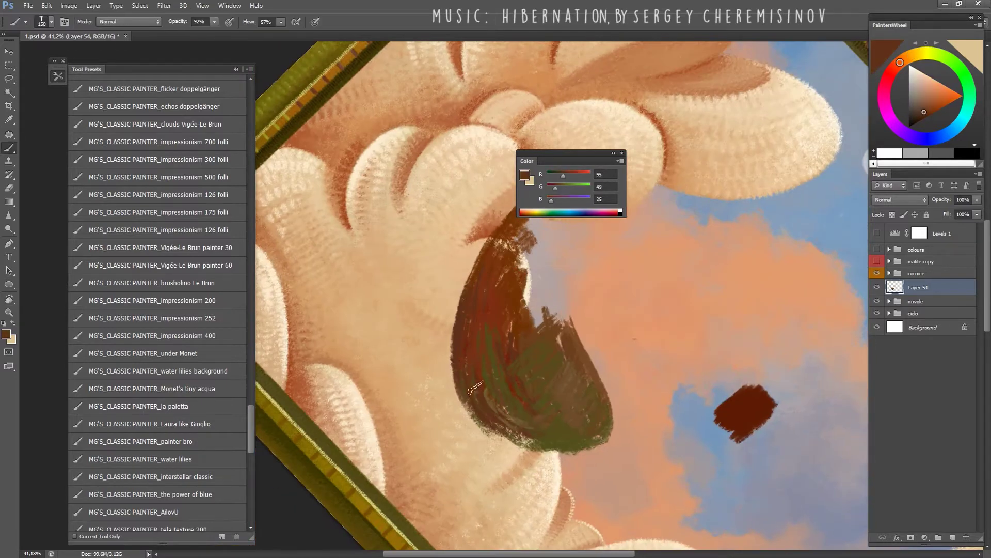
{"action": "left_click", "coordinate": [487, 414], "text": "alt"}
Extend the hull's bottom edge with a smaller interstellar classic brush and add a dark dab.
{"action": "left_click", "coordinate": [237, 472]}
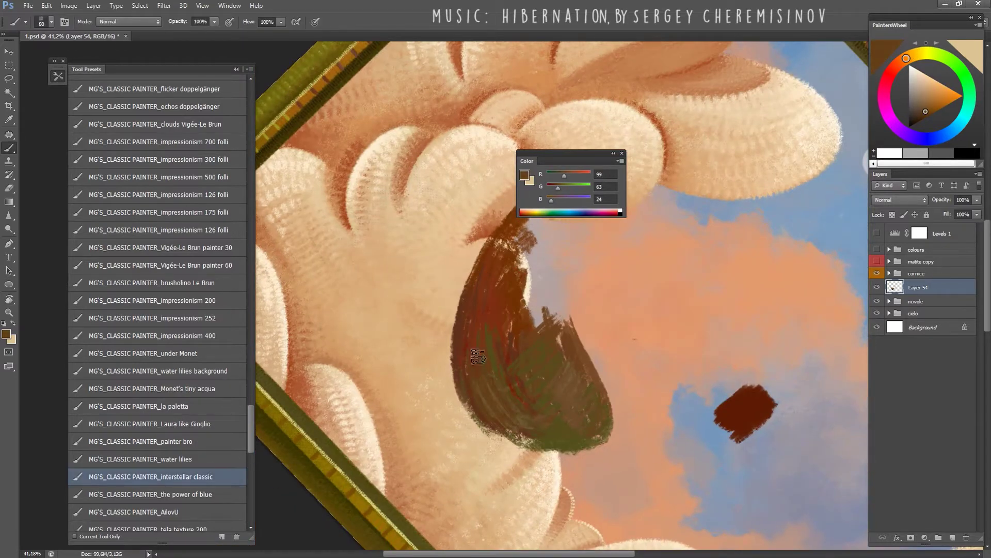
{"action": "left_click", "coordinate": [876, 261]}
{"action": "key", "text": "bracketleft"}
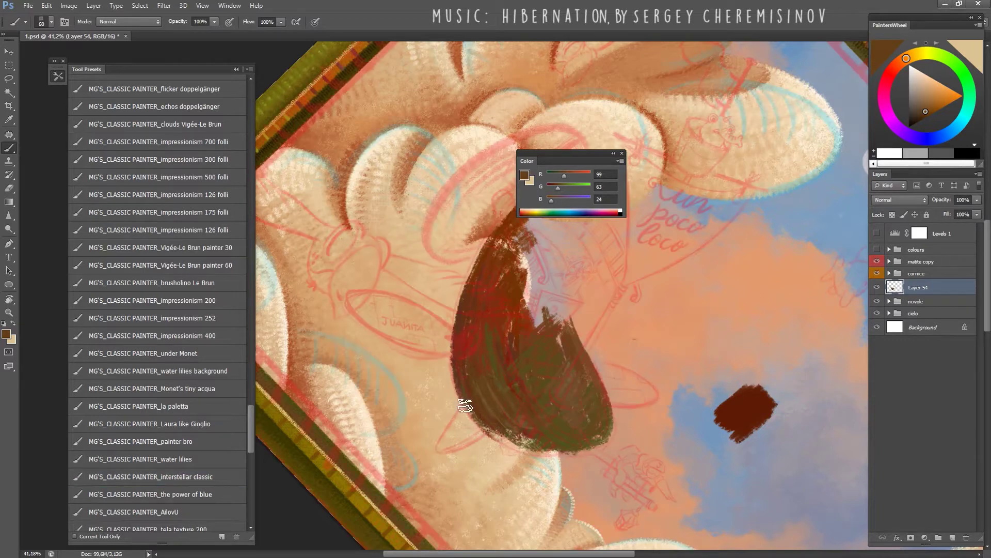
{"action": "left_click_drag", "start_coordinate": [493, 435], "coordinate": [562, 455]}
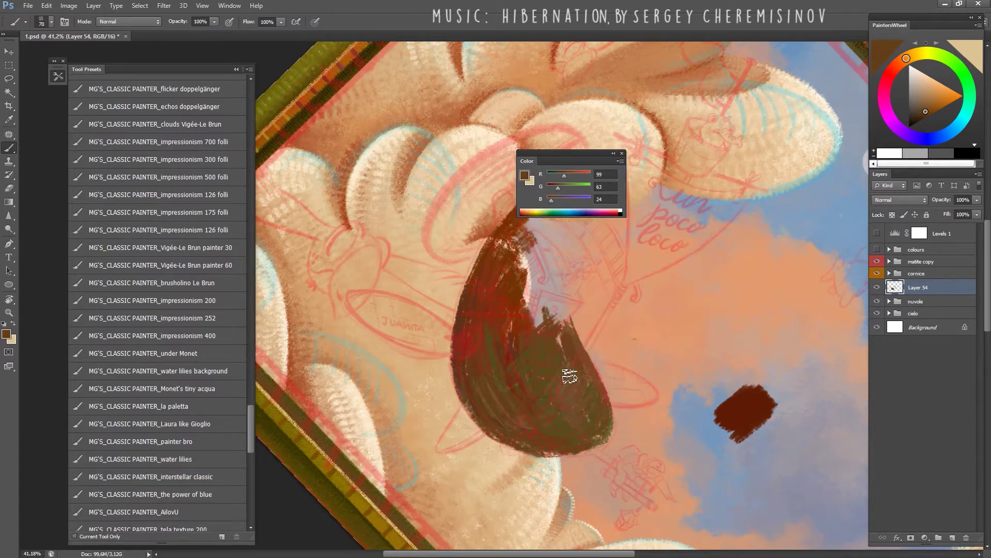
{"action": "key", "text": "Escape"}
{"action": "left_click_drag", "start_coordinate": [586, 143], "coordinate": [637, 130]}
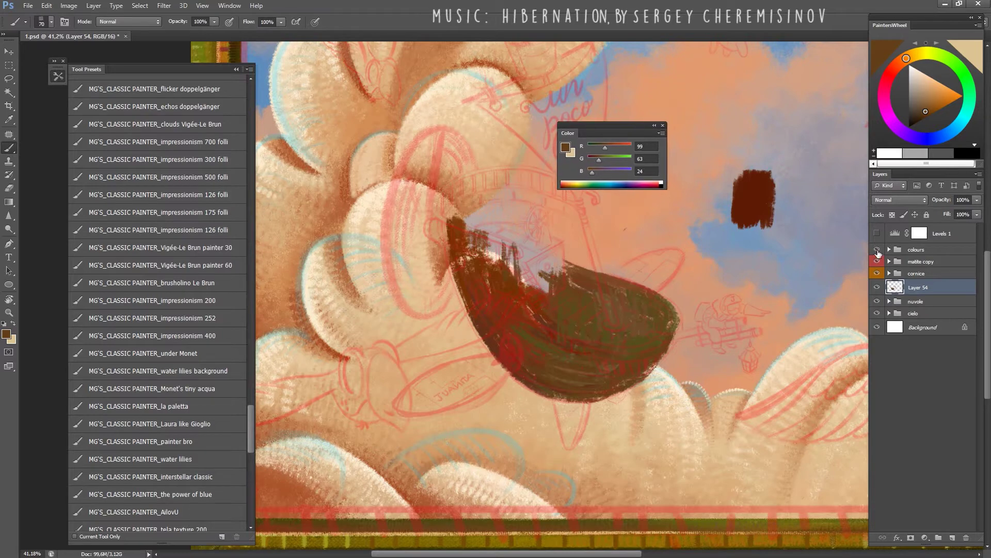
Paint orange and tan swatches beside the boat and scrub orange onto the hull.
{"action": "left_click", "coordinate": [877, 249]}
{"action": "left_click", "coordinate": [876, 249]}
{"action": "left_click_drag", "start_coordinate": [805, 173], "coordinate": [811, 235]}
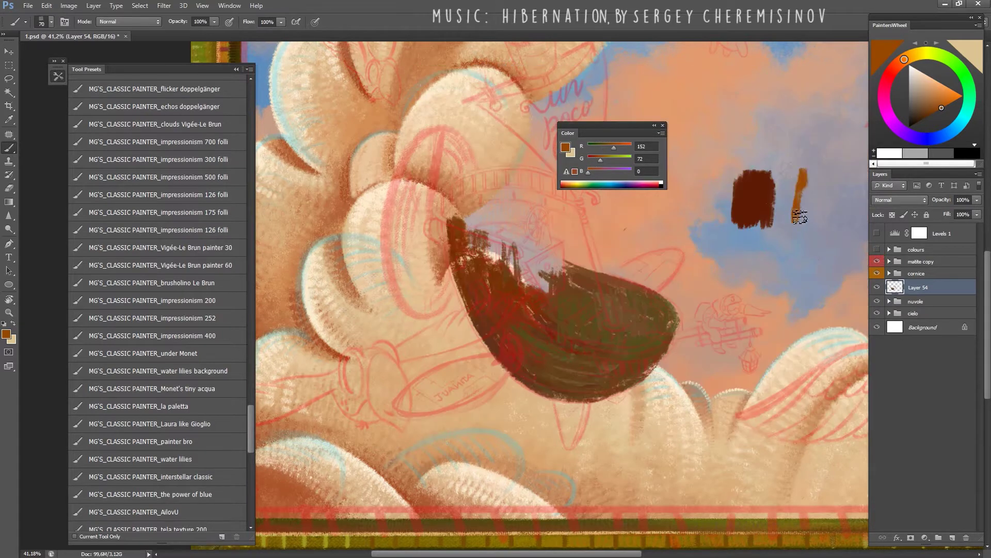
{"action": "left_click", "coordinate": [793, 277], "text": "alt"}
{"action": "left_click", "coordinate": [876, 249]}
{"action": "left_click_drag", "start_coordinate": [715, 163], "coordinate": [715, 221]}
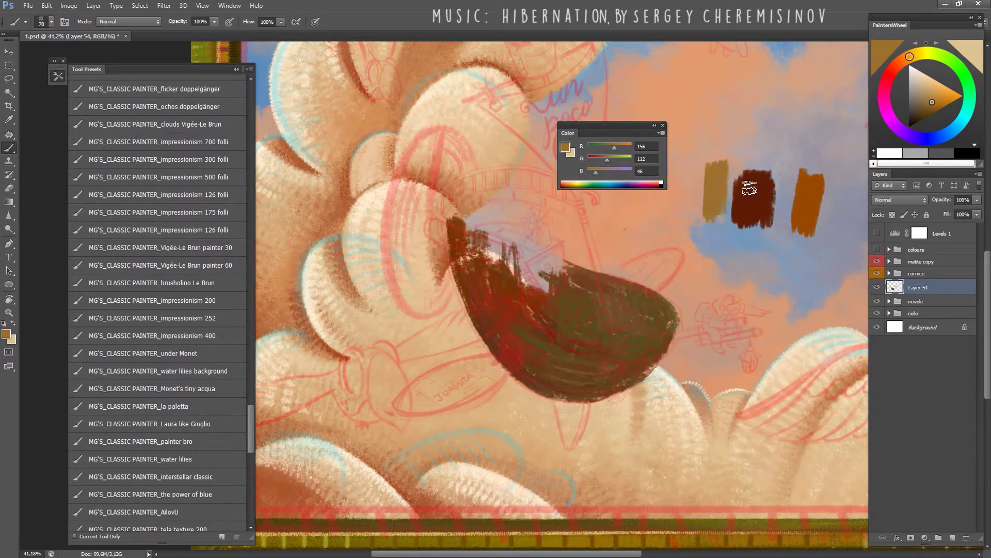
{"action": "left_click", "coordinate": [811, 201], "text": "alt"}
{"action": "mouse_move", "coordinate": [559, 303]}
{"action": "left_mouse_down"}
{"action": "mouse_move", "coordinate": [608, 316]}
{"action": "mouse_move", "coordinate": [540, 304]}
{"action": "mouse_move", "coordinate": [542, 258]}
{"action": "mouse_move", "coordinate": [496, 238]}
{"action": "mouse_move", "coordinate": [565, 264]}
{"action": "left_mouse_up"}
{"action": "key", "text": "bracketright"}
Brush the sampled tan swatch colour over the top of the boat.
{"action": "left_click", "coordinate": [877, 249]}
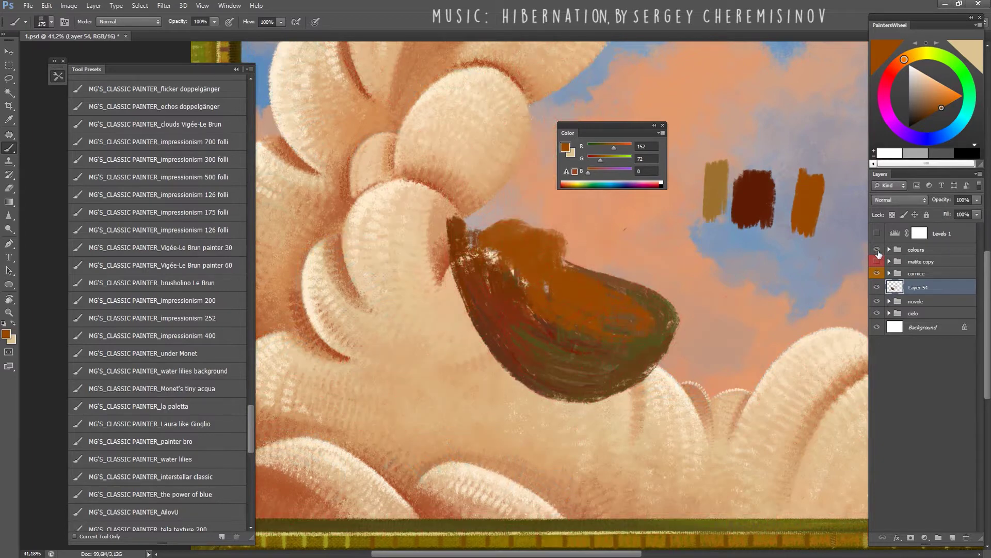
{"action": "left_click", "coordinate": [877, 249]}
{"action": "left_click", "coordinate": [721, 189], "text": "alt"}
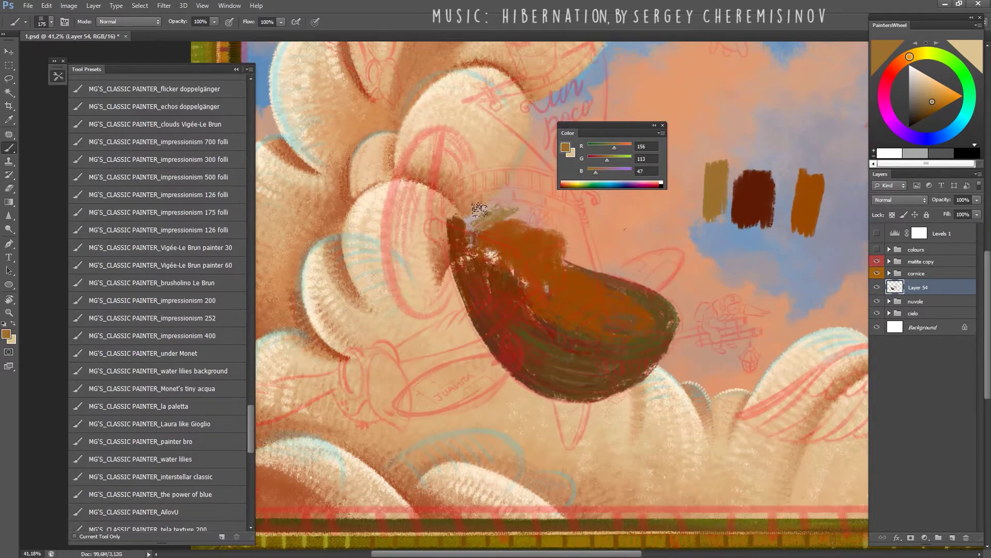
{"action": "mouse_move", "coordinate": [480, 217]}
{"action": "left_mouse_down"}
{"action": "mouse_move", "coordinate": [547, 207]}
{"action": "mouse_move", "coordinate": [563, 222]}
{"action": "mouse_move", "coordinate": [558, 201]}
{"action": "left_mouse_up"}
Toggle the pink sketch and reference painting layers to compare placement.
{"action": "left_click", "coordinate": [877, 261]}
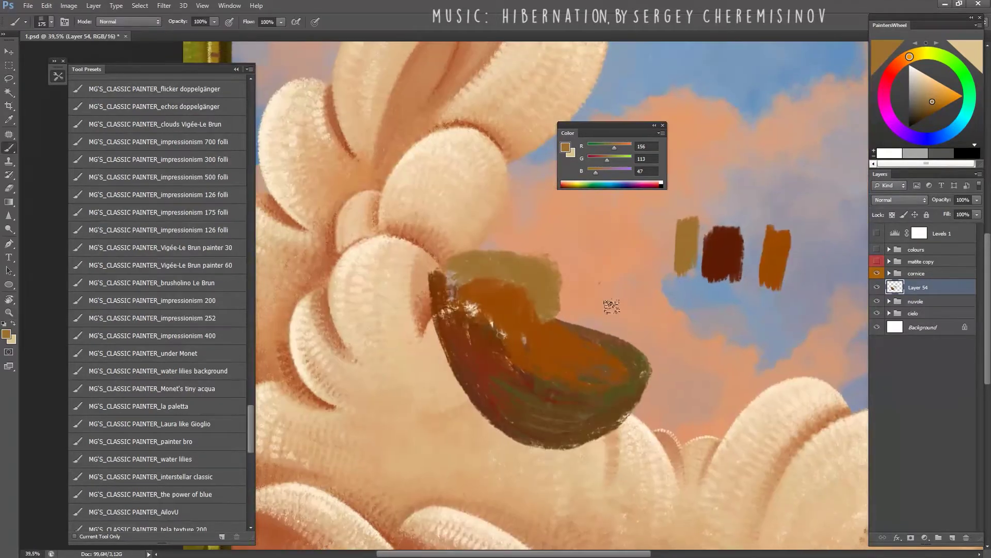
{"action": "left_click", "coordinate": [876, 250]}
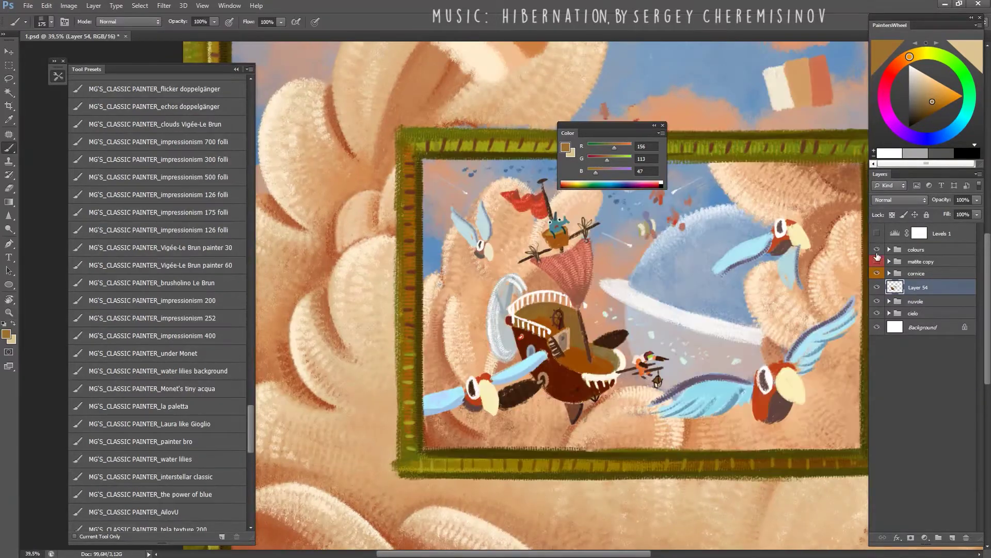
{"action": "left_click", "coordinate": [877, 250]}
{"action": "left_click", "coordinate": [877, 262]}
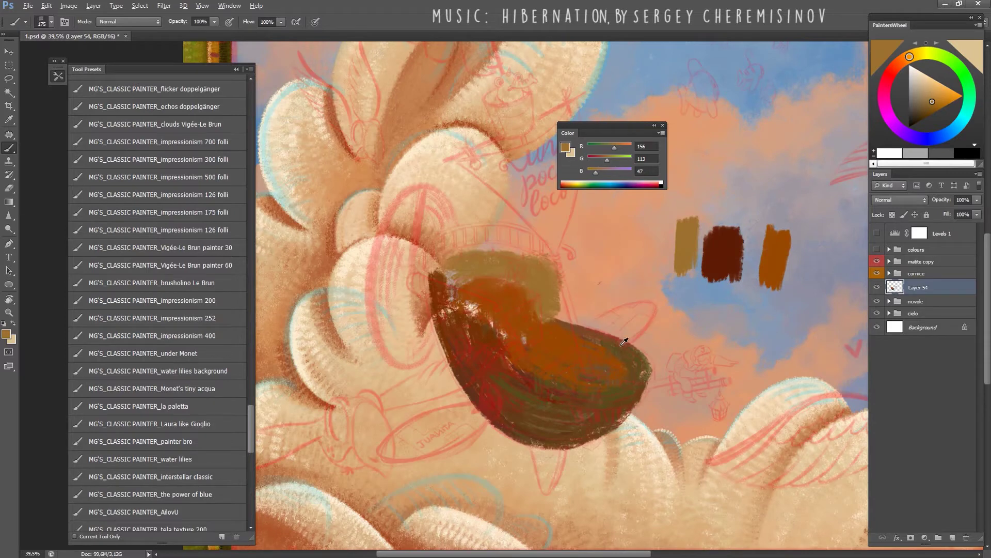
{"action": "left_click", "coordinate": [877, 261]}
{"action": "left_click", "coordinate": [877, 250]}
{"action": "left_click", "coordinate": [876, 261]}
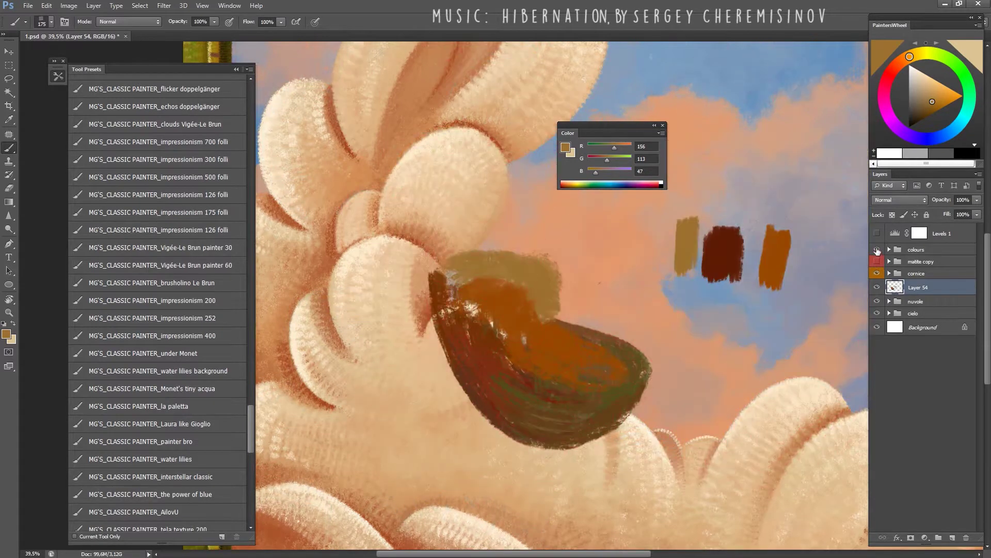
{"action": "left_click", "coordinate": [876, 250]}
Paint a dark brown fin below the hull and add a dark brown sky swatch.
{"action": "left_click_drag", "start_coordinate": [401, 451], "coordinate": [454, 426]}
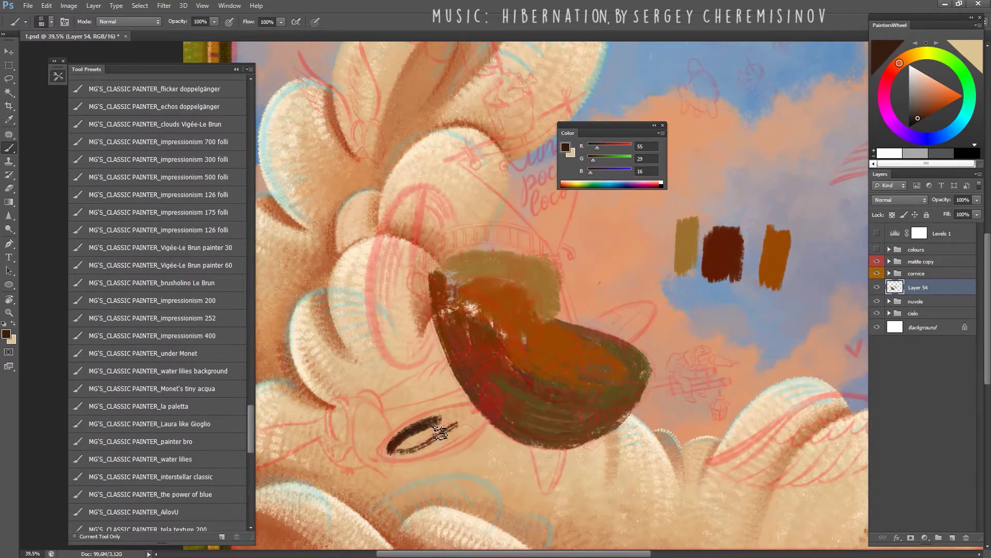
{"action": "key", "text": "bracketright"}
{"action": "key", "text": "bracketright"}
{"action": "key", "text": "bracketright"}
{"action": "left_click_drag", "start_coordinate": [392, 452], "coordinate": [469, 419]}
{"action": "left_click", "coordinate": [601, 147]}
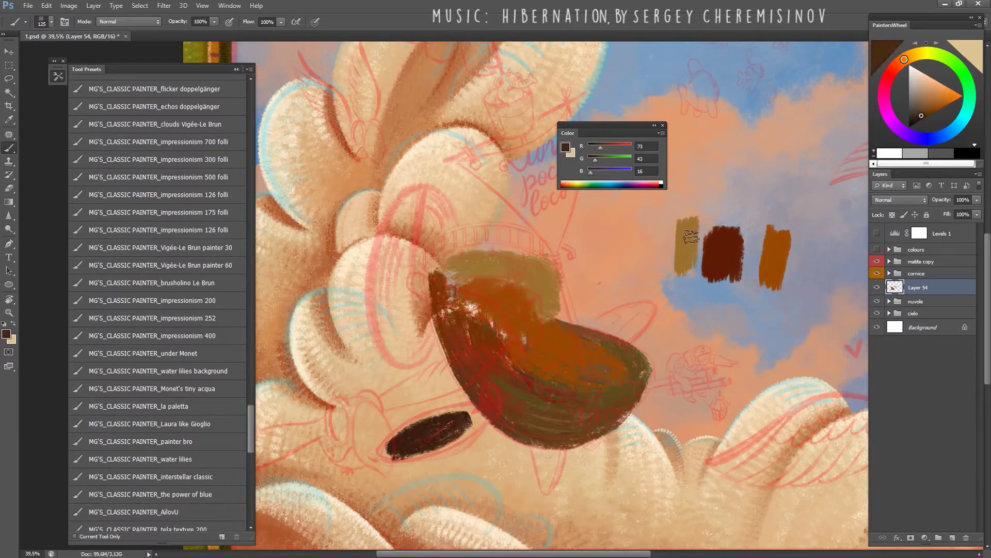
{"action": "left_click_drag", "start_coordinate": [393, 444], "coordinate": [436, 420]}
{"action": "left_click", "coordinate": [435, 421], "text": "alt"}
{"action": "key", "text": "bracketleft"}
{"action": "key", "text": "bracketleft"}
{"action": "key", "text": "bracketleft"}
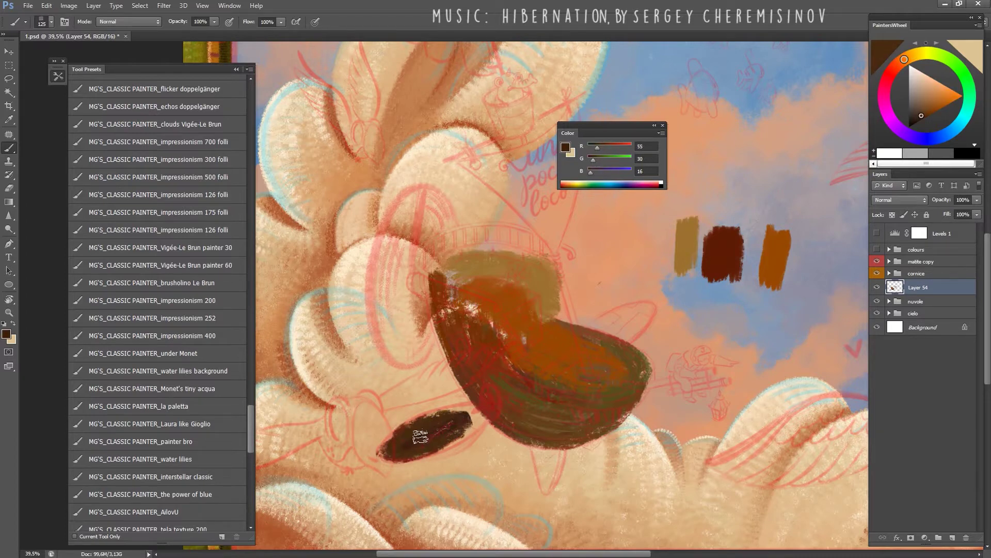
{"action": "left_click_drag", "start_coordinate": [645, 231], "coordinate": [648, 273]}
{"action": "mouse_move", "coordinate": [387, 449]}
{"action": "left_mouse_down"}
{"action": "mouse_move", "coordinate": [479, 409]}
{"action": "mouse_move", "coordinate": [454, 439]}
{"action": "mouse_move", "coordinate": [408, 449]}
{"action": "left_mouse_up"}
Tilt the view, hide the sketch, reset, then pick red-brown, olive and warm mid browns.
{"action": "key", "text": "r"}
{"action": "scroll", "coordinate": [465, 362], "scroll_direction": "up", "scroll_amount": 3}
{"action": "left_click_drag", "start_coordinate": [671, 310], "coordinate": [726, 283]}
{"action": "left_click", "coordinate": [876, 261]}
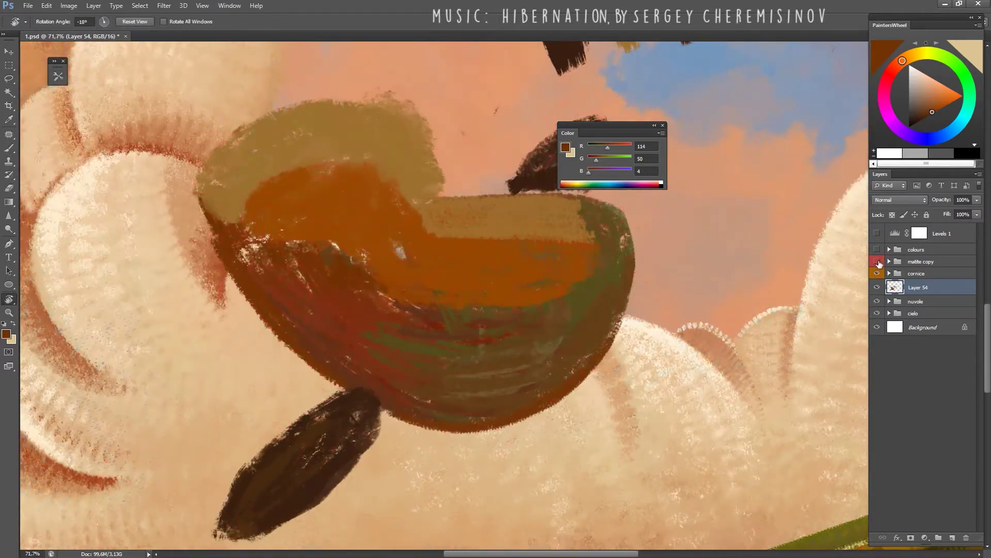
{"action": "key", "text": "Escape"}
{"action": "scroll", "coordinate": [465, 310], "scroll_direction": "down", "scroll_amount": 3}
{"action": "key", "text": "b"}
{"action": "left_click", "coordinate": [339, 250], "text": "alt"}
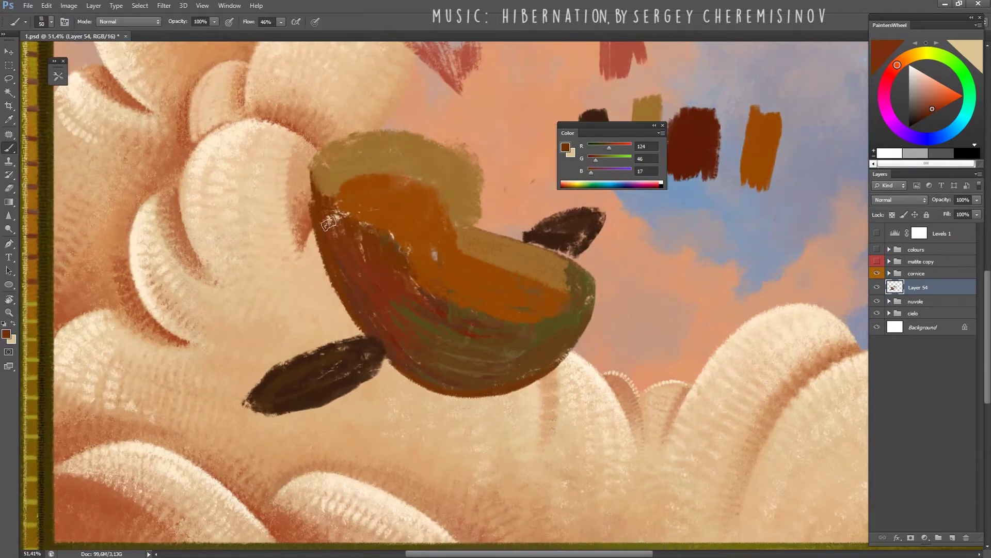
{"action": "left_click", "coordinate": [352, 276], "text": "alt"}
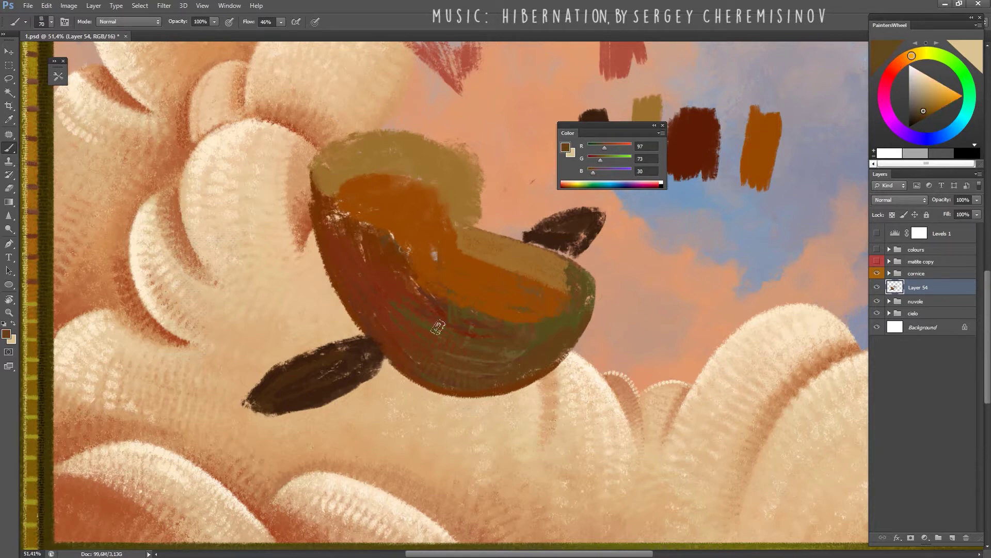
{"action": "left_click", "coordinate": [470, 313], "text": "alt"}
{"action": "left_click", "coordinate": [403, 357], "text": "alt"}
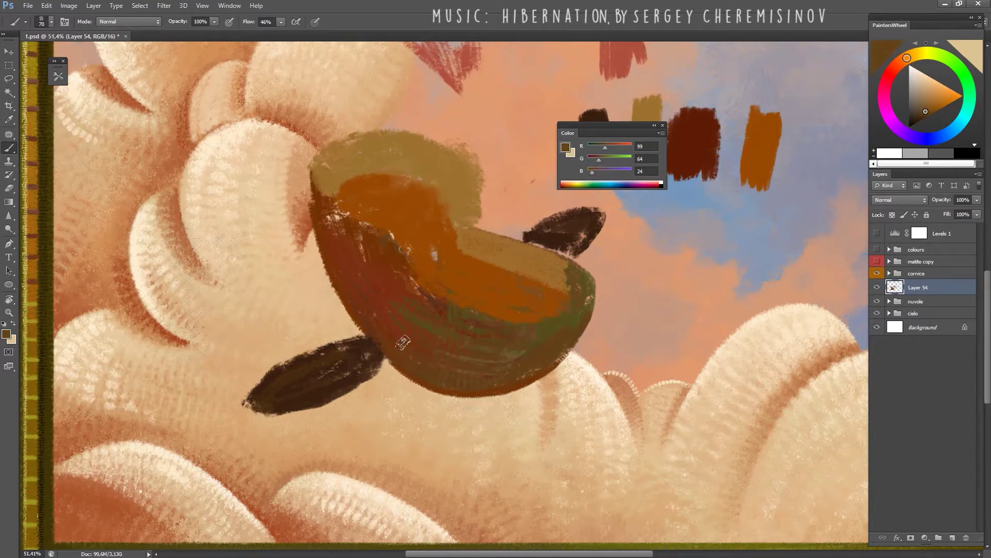
Choose a cream colour and brush preset, then paint a cream band across the hull.
{"action": "scroll", "coordinate": [439, 354], "scroll_direction": "down", "scroll_amount": 3}
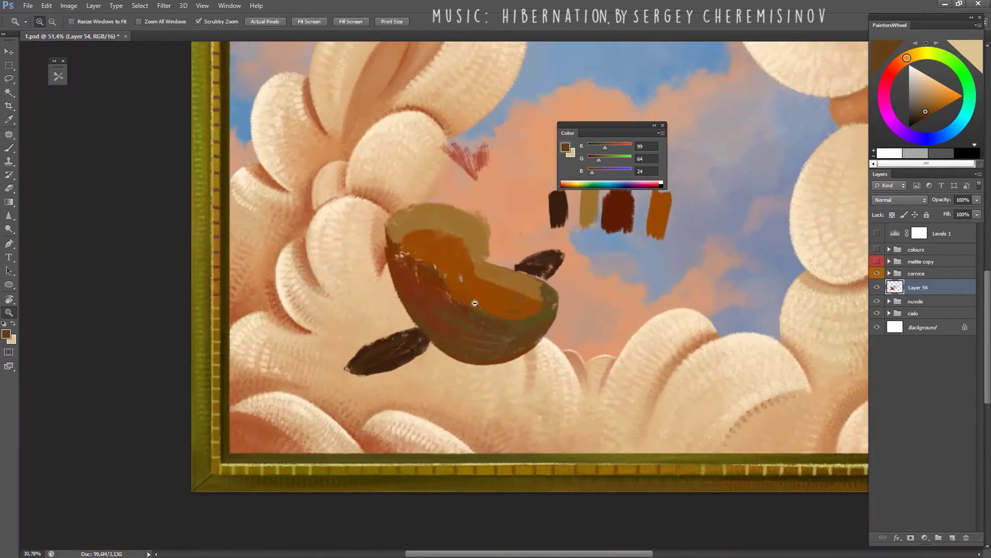
{"action": "left_click_drag", "start_coordinate": [439, 353], "coordinate": [438, 291]}
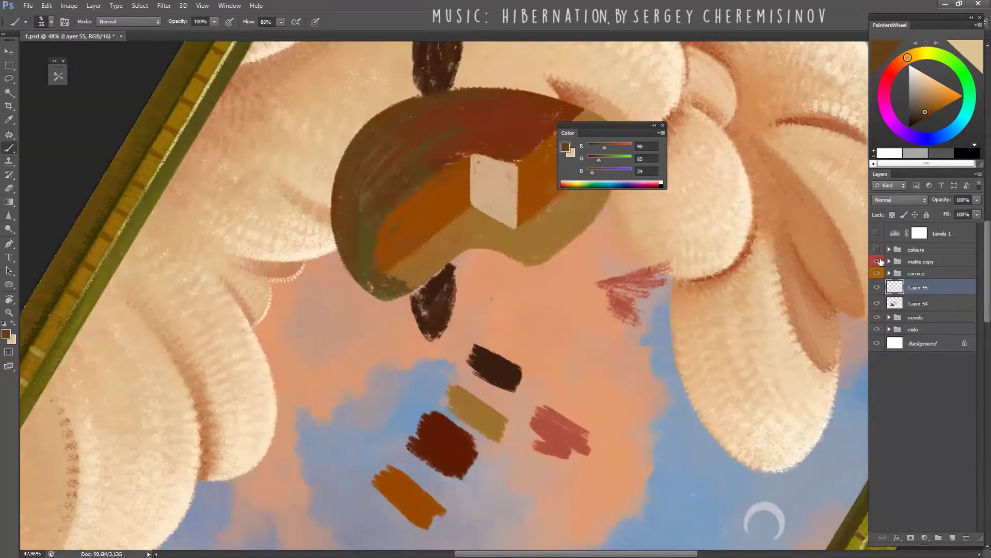
{"action": "left_click", "coordinate": [880, 263]}
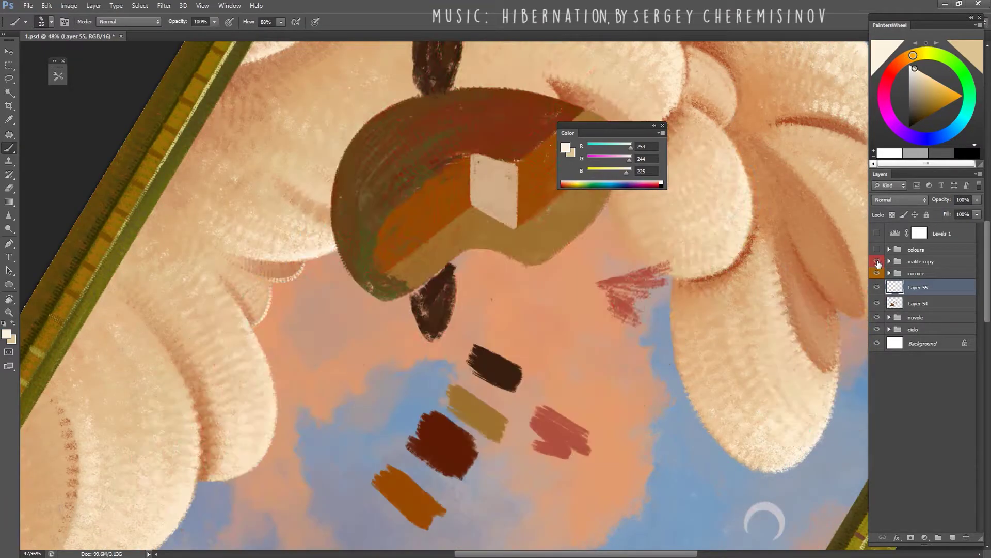
{"action": "left_click", "coordinate": [58, 76]}
{"action": "left_click_drag", "start_coordinate": [252, 337], "coordinate": [255, 416]}
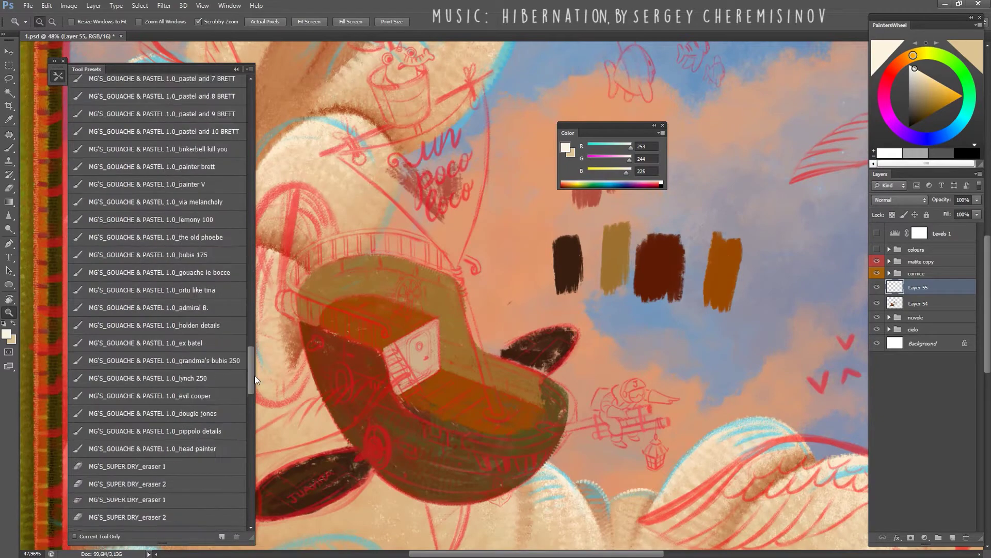
{"action": "key", "text": "b"}
{"action": "scroll", "coordinate": [517, 320], "scroll_direction": "up", "scroll_amount": 3}
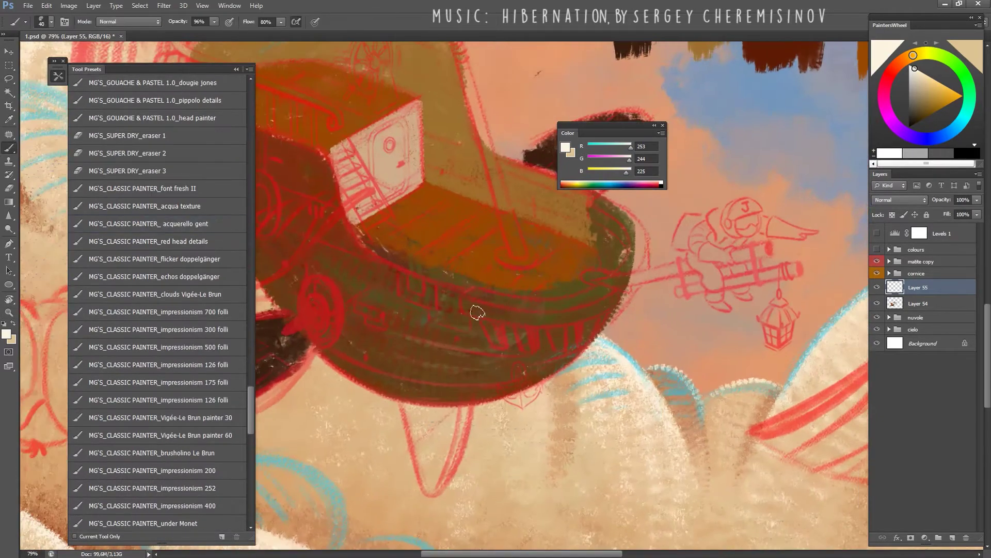
{"action": "key", "text": "bracketright"}
{"action": "mouse_move", "coordinate": [478, 313]}
{"action": "left_mouse_down"}
{"action": "mouse_move", "coordinate": [469, 298]}
{"action": "mouse_move", "coordinate": [511, 317]}
{"action": "left_mouse_up"}
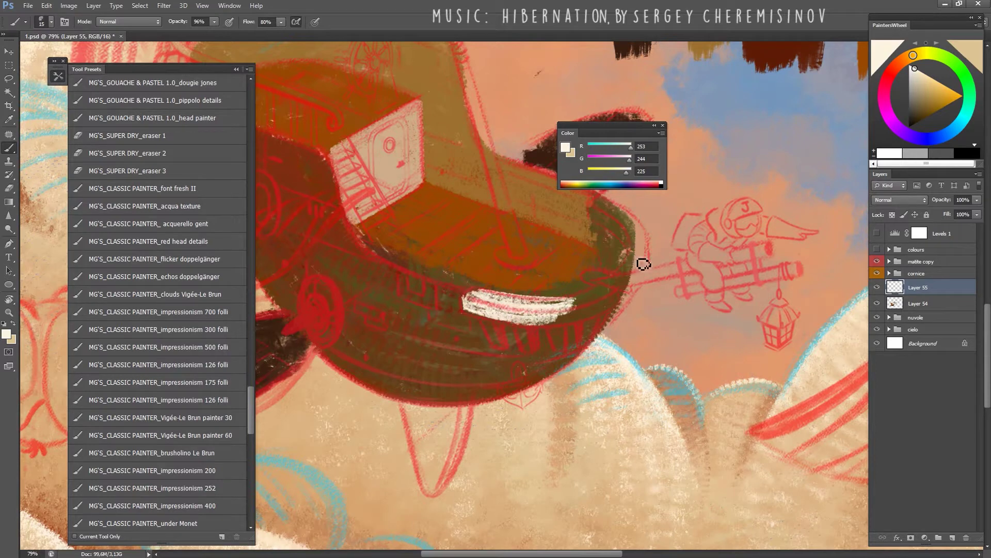
Extend the cream band to the bow with a curved edge and add short railing posts.
{"action": "mouse_move", "coordinate": [641, 264]}
{"action": "left_mouse_down"}
{"action": "mouse_move", "coordinate": [566, 290]}
{"action": "mouse_move", "coordinate": [599, 336]}
{"action": "left_mouse_up"}
{"action": "key", "text": "bracketright"}
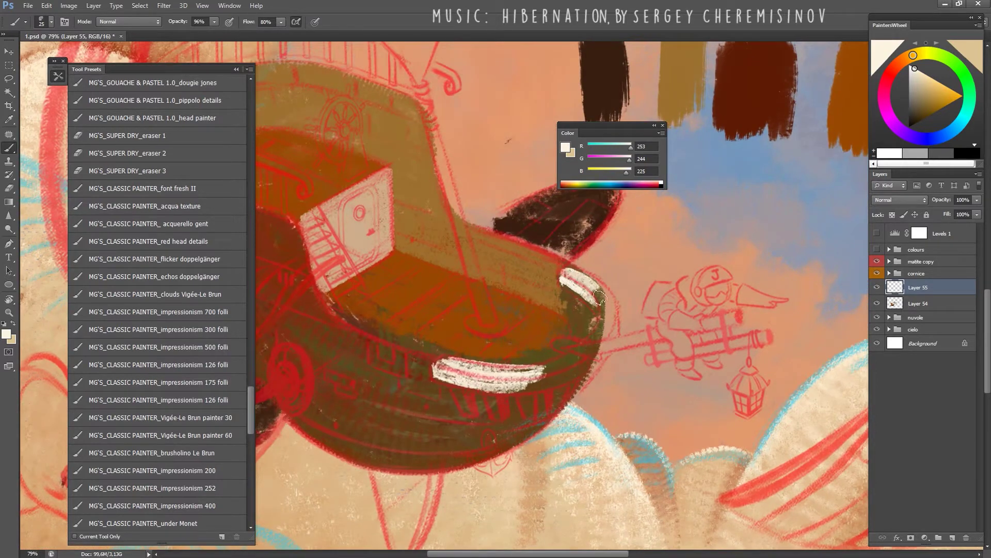
{"action": "left_click_drag", "start_coordinate": [568, 288], "coordinate": [599, 336]}
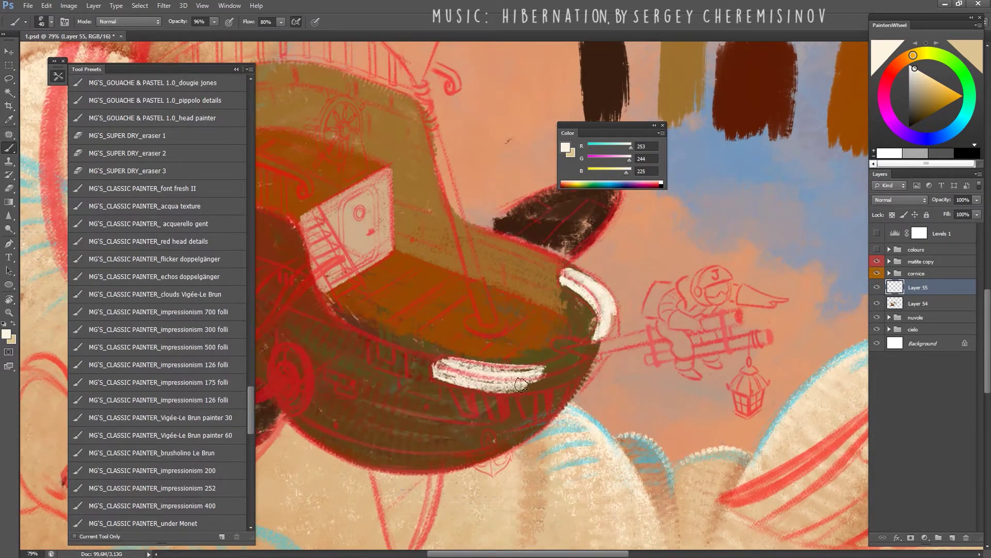
{"action": "left_click_drag", "start_coordinate": [516, 385], "coordinate": [576, 356]}
{"action": "key", "text": "bracketleft"}
{"action": "mouse_move", "coordinate": [463, 387]}
{"action": "left_mouse_down"}
{"action": "mouse_move", "coordinate": [471, 413]}
{"action": "mouse_move", "coordinate": [499, 417]}
{"action": "left_mouse_up"}
{"action": "left_click_drag", "start_coordinate": [523, 385], "coordinate": [527, 413]}
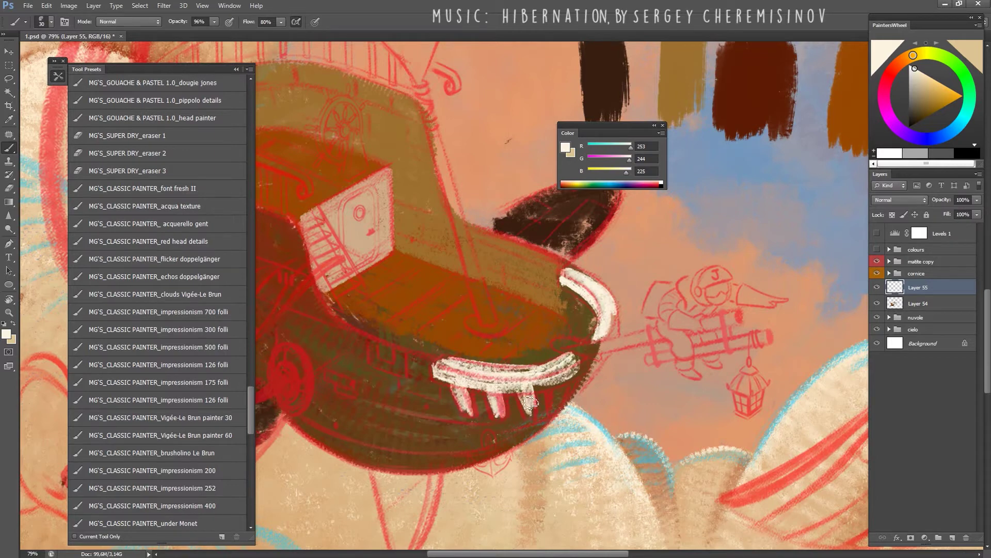
{"action": "mouse_move", "coordinate": [559, 380]}
{"action": "left_mouse_down"}
{"action": "mouse_move", "coordinate": [561, 405]}
{"action": "mouse_move", "coordinate": [586, 361]}
{"action": "left_mouse_up"}
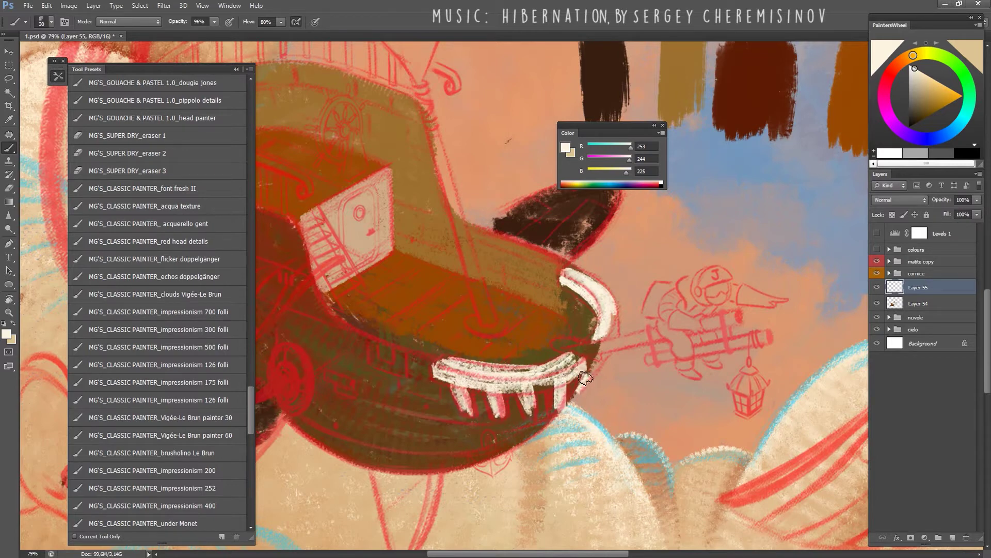
Show the red sketch and paint cream along the railing's left edge, lower edge and upper curve.
{"action": "key", "text": "e"}
{"action": "mouse_move", "coordinate": [876, 286]}
{"action": "left_mouse_down"}
{"action": "mouse_move", "coordinate": [880, 303]}
{"action": "mouse_move", "coordinate": [878, 249]}
{"action": "left_mouse_up"}
{"action": "scroll", "coordinate": [428, 217], "scroll_direction": "up", "scroll_amount": 2}
{"action": "key", "text": "b"}
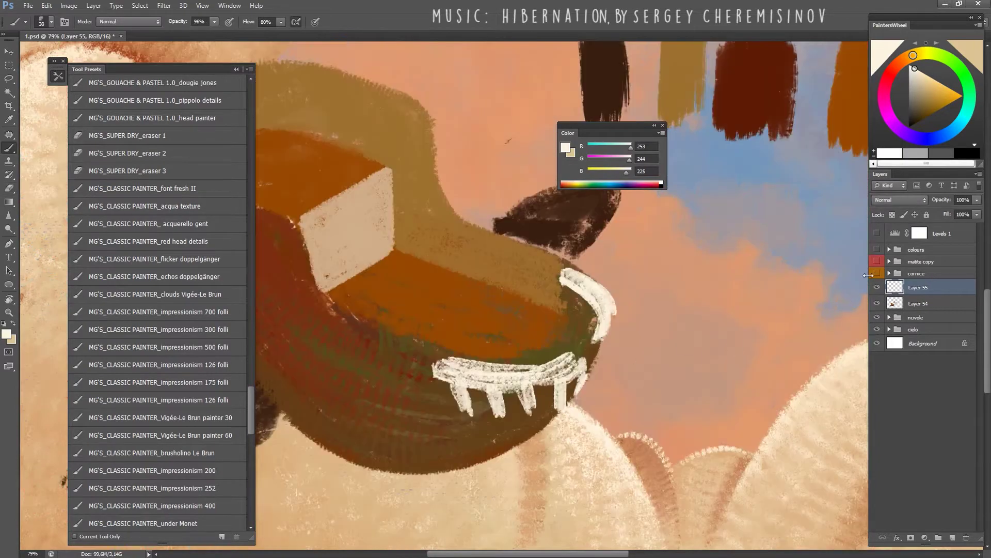
{"action": "left_click", "coordinate": [876, 249]}
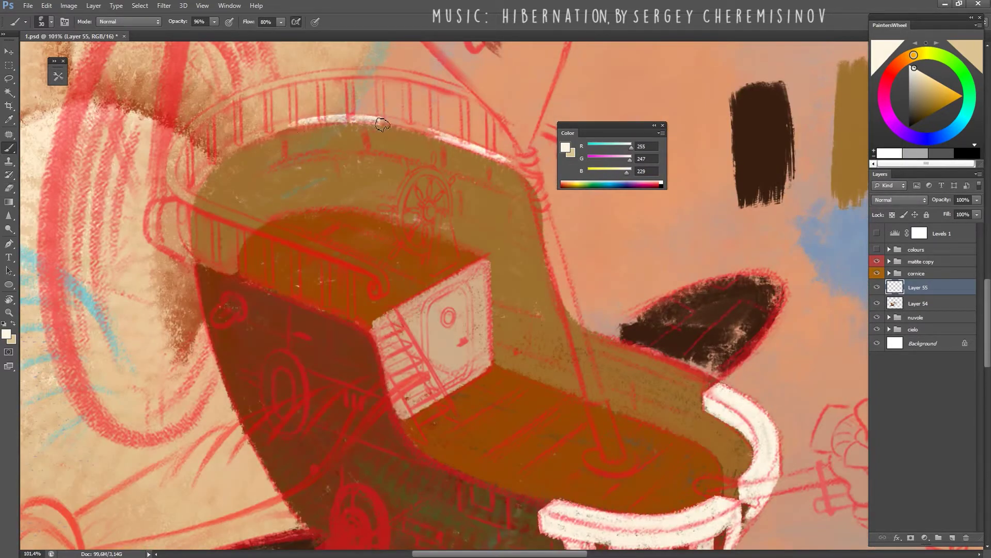
{"action": "left_click_drag", "start_coordinate": [320, 228], "coordinate": [476, 304]}
{"action": "left_click_drag", "start_coordinate": [345, 266], "coordinate": [355, 335]}
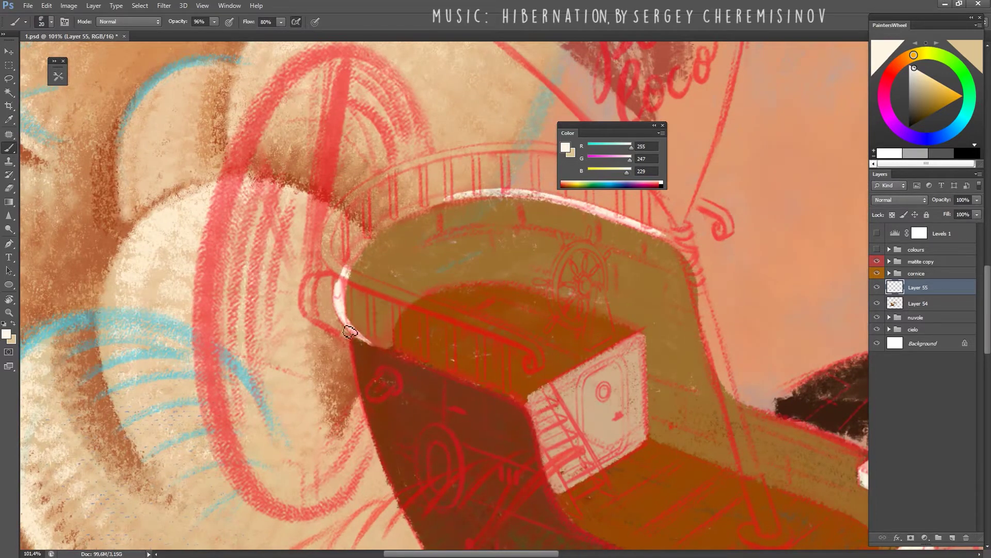
{"action": "left_click_drag", "start_coordinate": [379, 351], "coordinate": [524, 403]}
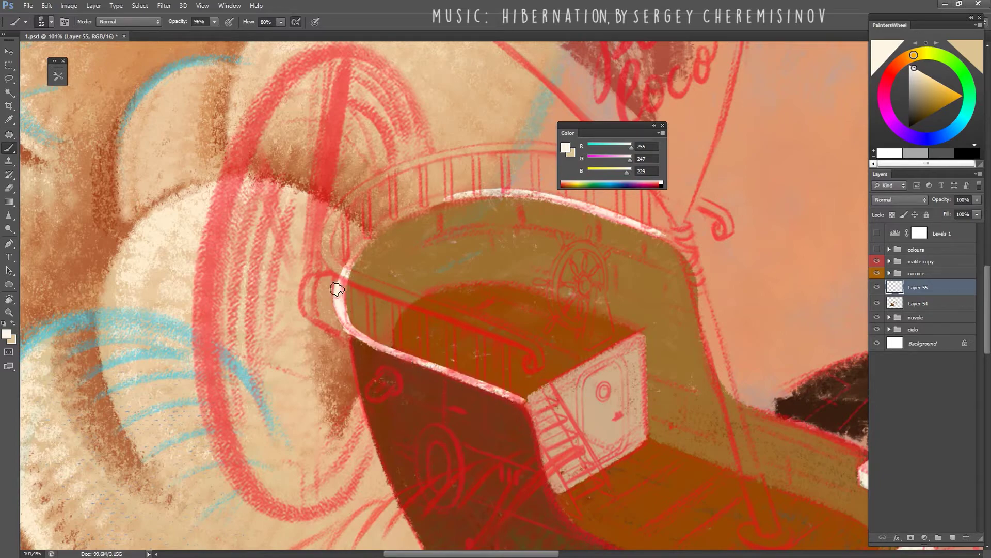
{"action": "mouse_move", "coordinate": [337, 289]}
{"action": "left_mouse_down"}
{"action": "mouse_move", "coordinate": [364, 240]}
{"action": "mouse_move", "coordinate": [469, 196]}
{"action": "left_mouse_up"}
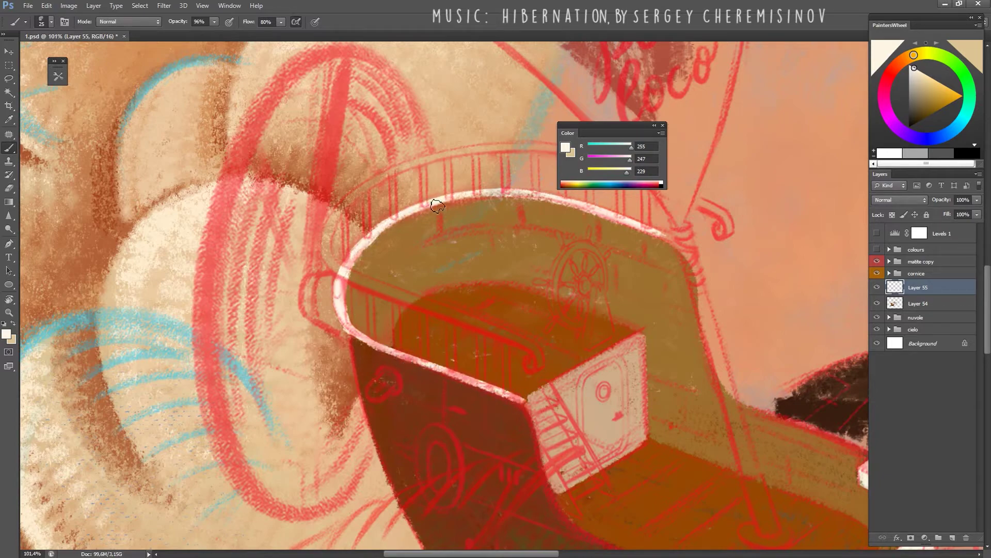
Toggle the red sketch layer and zoom in on the airship's upper deck.
{"action": "left_click", "coordinate": [877, 261]}
{"action": "key", "text": "z"}
{"action": "left_click", "coordinate": [877, 261]}
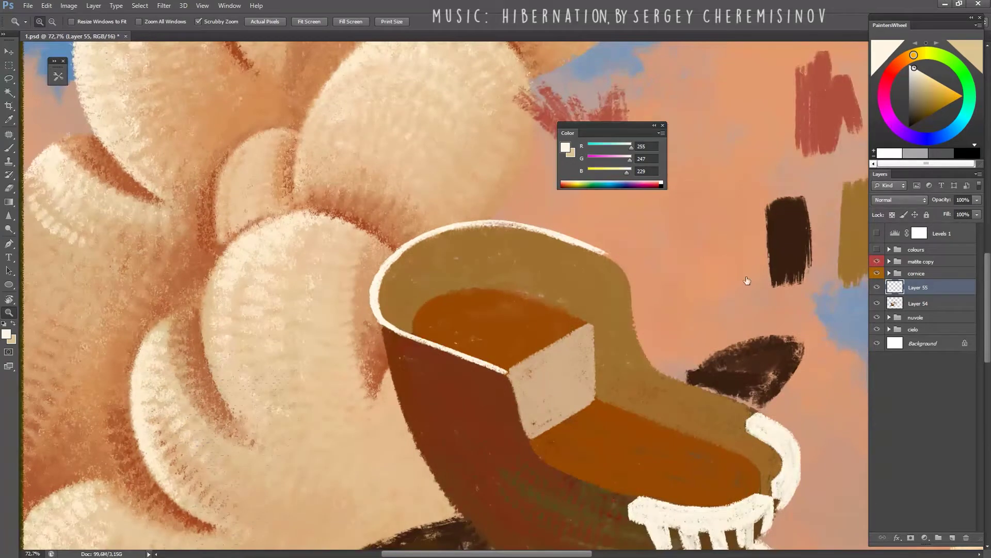
{"action": "scroll", "coordinate": [597, 294], "scroll_direction": "down", "scroll_amount": 1}
{"action": "left_click_drag", "start_coordinate": [597, 294], "coordinate": [543, 327]}
{"action": "key", "text": "b"}
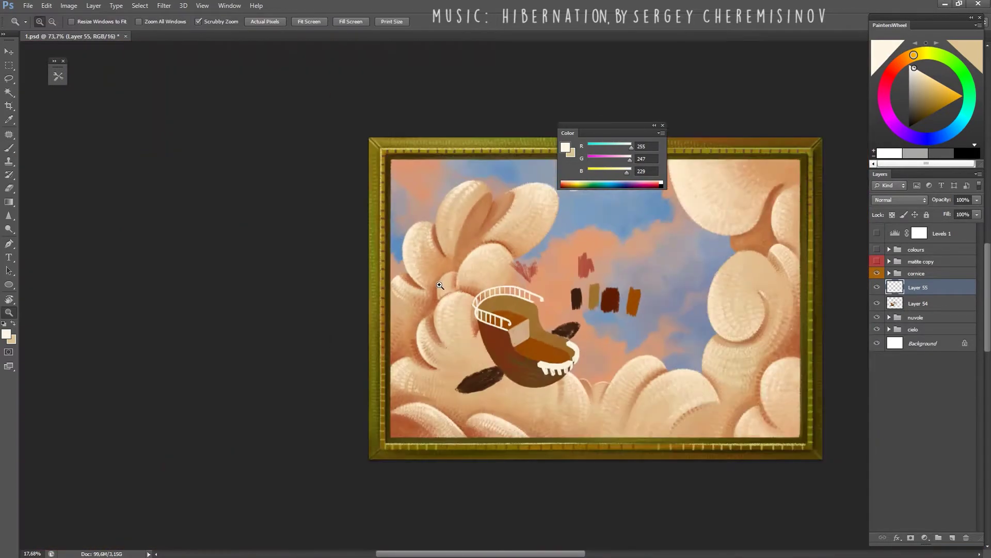
{"action": "left_click_drag", "start_coordinate": [440, 285], "coordinate": [751, 317]}
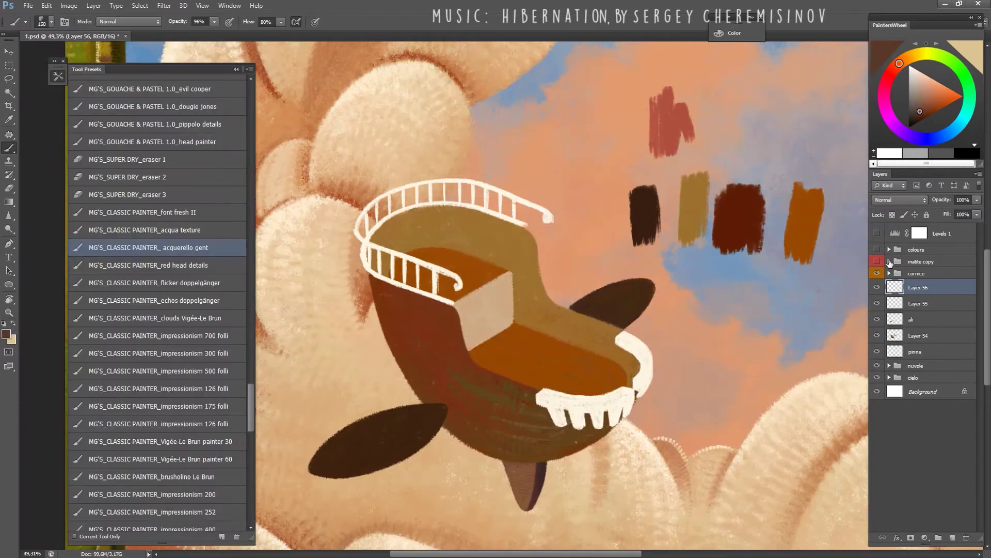
With a smaller brush, paint the long dark mast through the deck.
{"action": "left_click", "coordinate": [876, 261]}
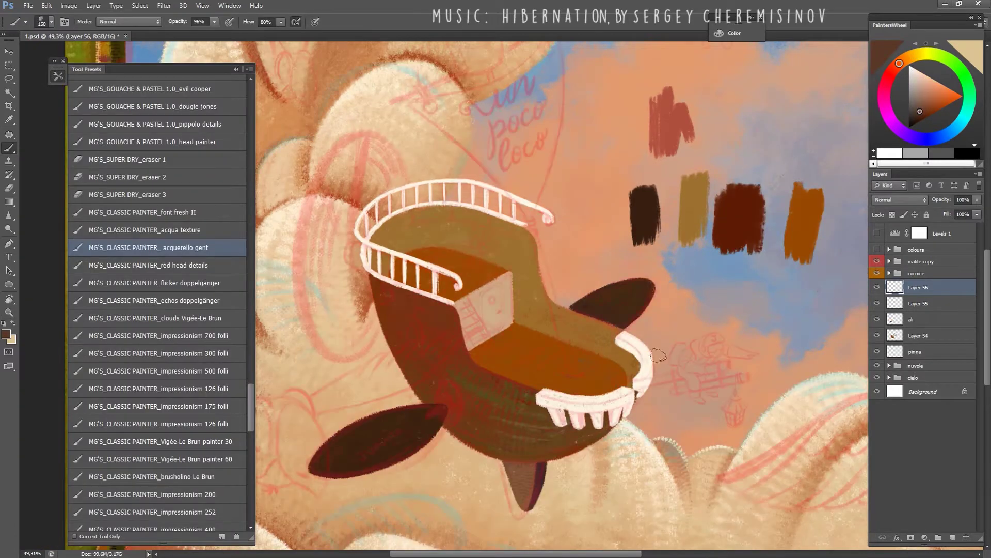
{"action": "key", "text": "bracketleft"}
{"action": "key", "text": "bracketleft"}
{"action": "key", "text": "bracketleft"}
{"action": "left_click_drag", "start_coordinate": [572, 366], "coordinate": [561, 326]}
{"action": "left_click_drag", "start_coordinate": [535, 287], "coordinate": [514, 288]}
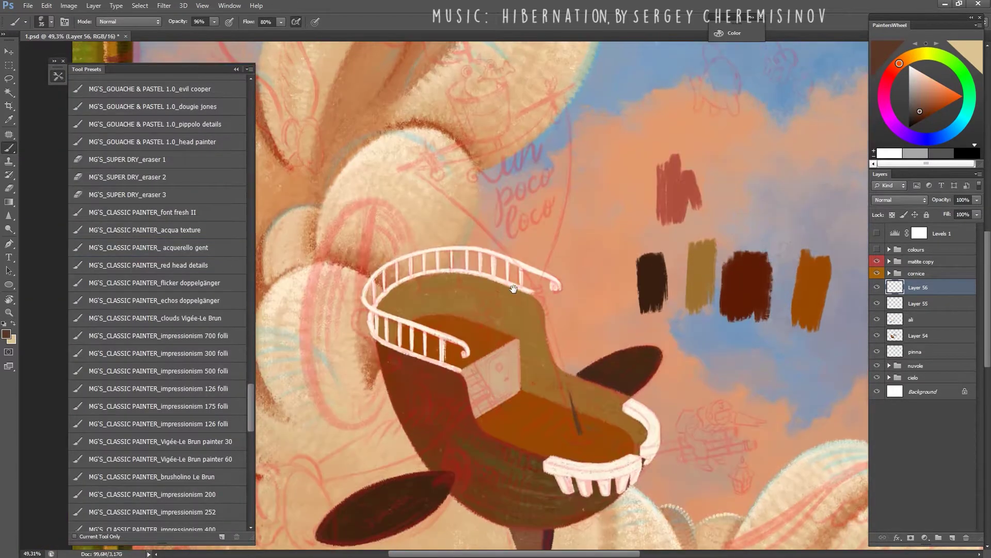
{"action": "left_click_drag", "start_coordinate": [503, 157], "coordinate": [578, 432]}
{"action": "key", "text": "z"}
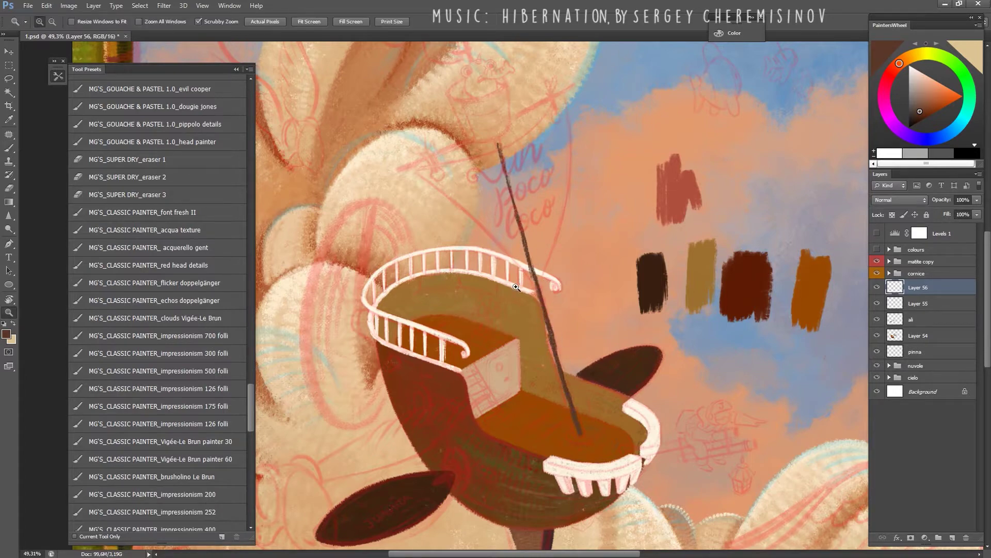
{"action": "mouse_move", "coordinate": [528, 279]}
{"action": "left_mouse_down"}
{"action": "mouse_move", "coordinate": [487, 287]}
{"action": "mouse_move", "coordinate": [392, 336]}
{"action": "mouse_move", "coordinate": [576, 315]}
{"action": "left_mouse_up"}
Paint the dark yard crossing the mast.
{"action": "key", "text": "r"}
{"action": "key", "text": "b"}
{"action": "left_click_drag", "start_coordinate": [520, 412], "coordinate": [481, 239]}
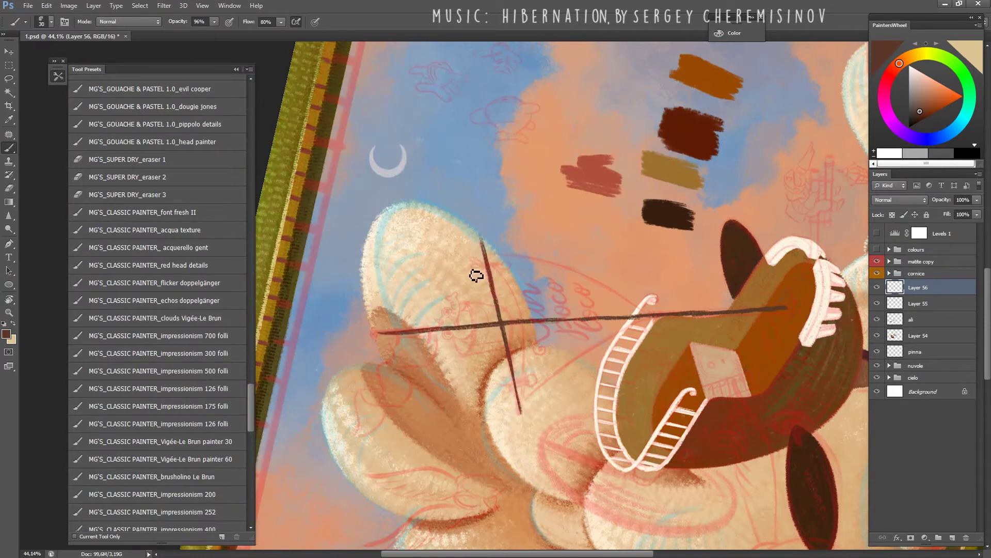
{"action": "scroll", "coordinate": [251, 401], "scroll_direction": "up", "scroll_amount": 3}
{"action": "mouse_move", "coordinate": [476, 197]}
{"action": "left_mouse_down"}
{"action": "mouse_move", "coordinate": [435, 168]}
{"action": "mouse_move", "coordinate": [476, 196]}
{"action": "left_mouse_up"}
Erase the stray dark stroke and add a rounded crow's nest knob where the poles meet.
{"action": "key", "text": "e"}
{"action": "left_click_drag", "start_coordinate": [435, 169], "coordinate": [465, 191]}
{"action": "key", "text": "b"}
{"action": "left_click_drag", "start_coordinate": [475, 287], "coordinate": [386, 313]}
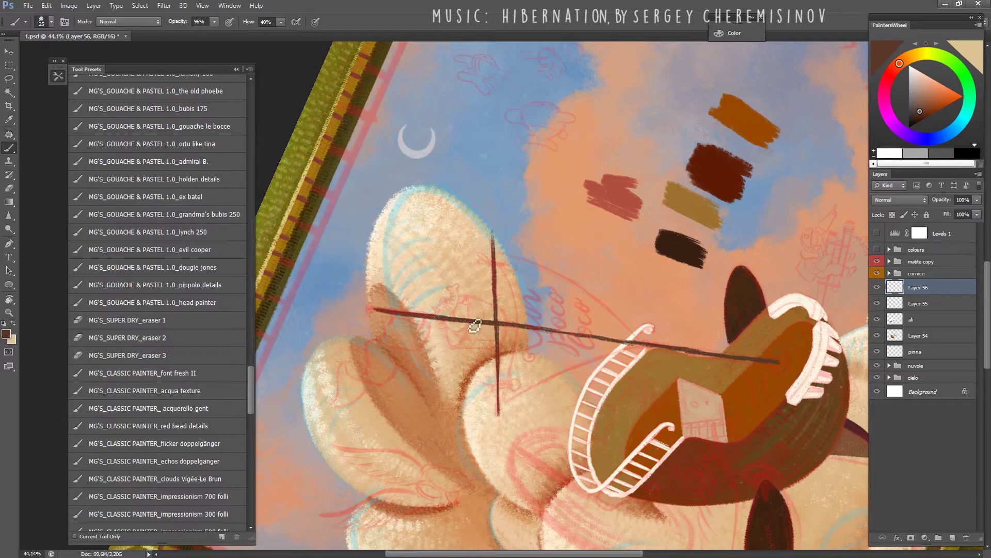
{"action": "key", "text": "bracketleft"}
{"action": "left_click_drag", "start_coordinate": [377, 312], "coordinate": [381, 308]}
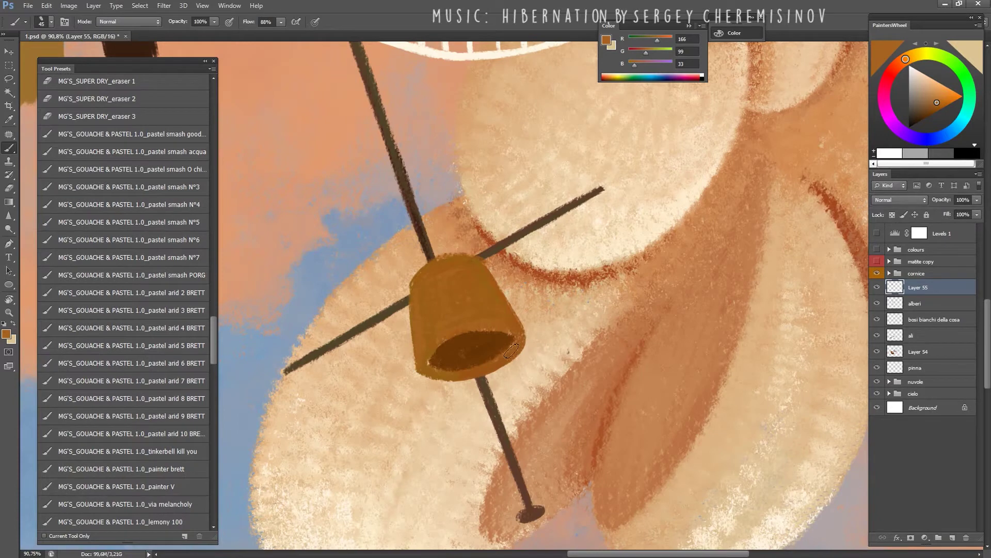
Sample darker browns from the crow's nest to shade its hollow interior.
{"action": "left_click_drag", "start_coordinate": [428, 366], "coordinate": [410, 252]}
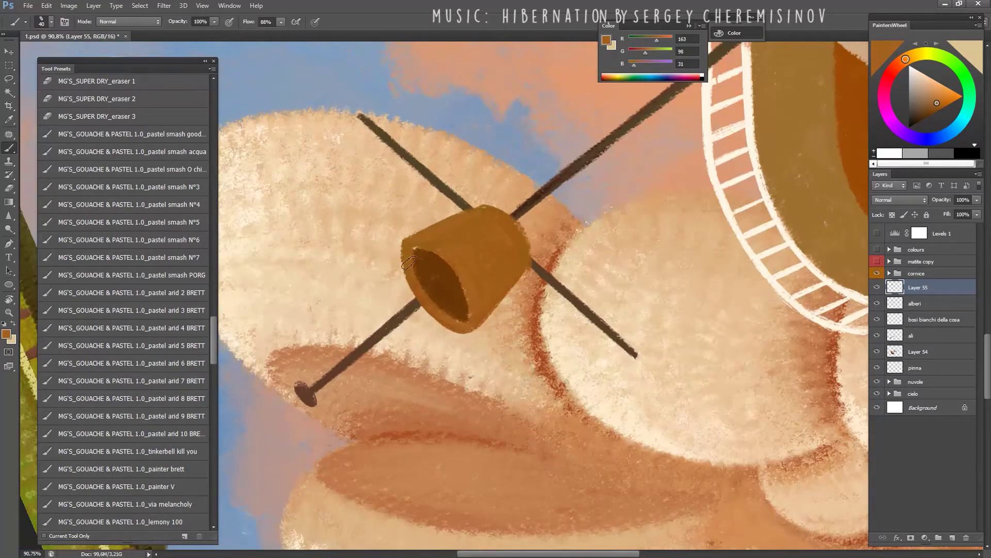
{"action": "left_click", "coordinate": [420, 266], "text": "alt"}
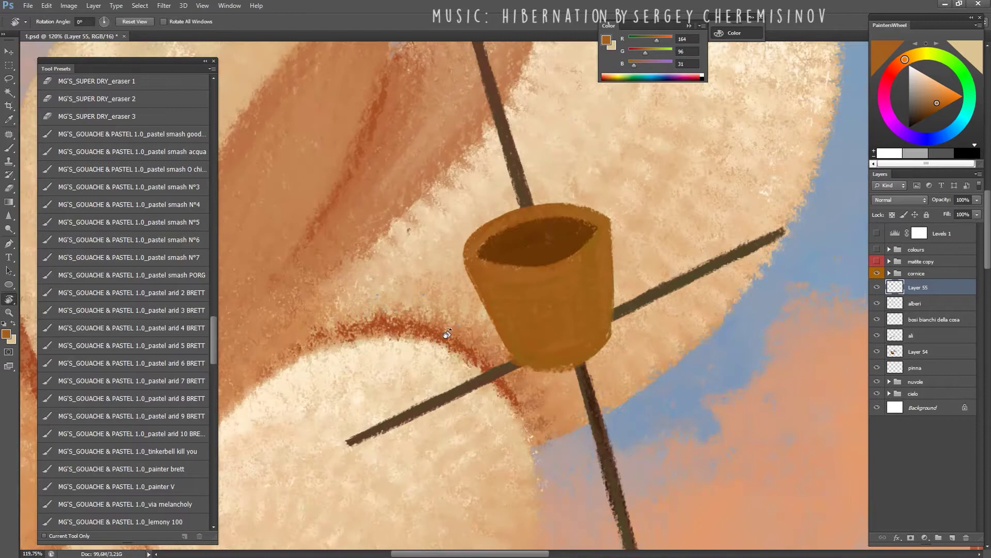
{"action": "left_click_drag", "start_coordinate": [447, 334], "coordinate": [516, 289]}
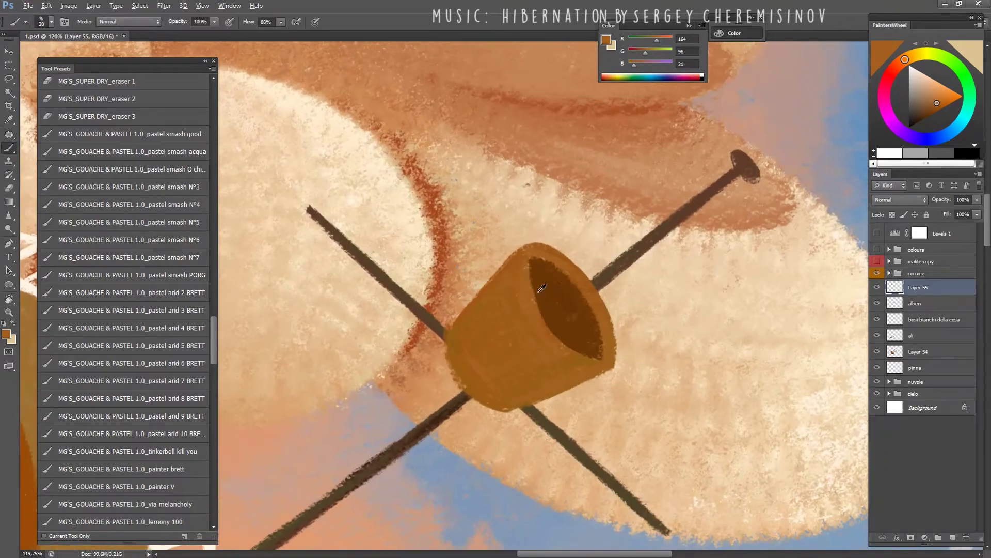
{"action": "left_click", "coordinate": [536, 281], "text": "alt"}
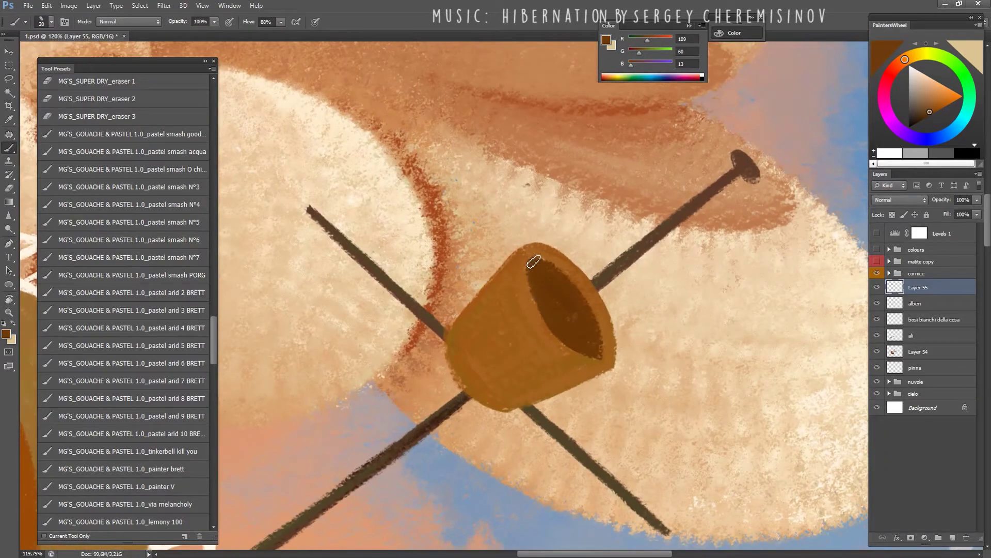
{"action": "key", "text": "z"}
{"action": "left_click_drag", "start_coordinate": [595, 339], "coordinate": [503, 295]}
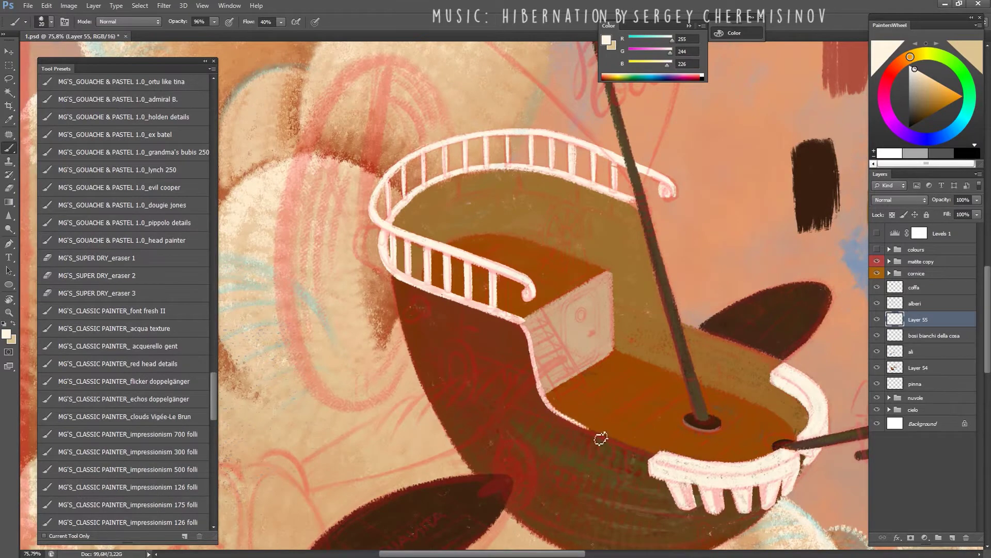
Redraw and brighten the pale cream outline along the hull edge near the railing.
{"action": "left_click_drag", "start_coordinate": [601, 438], "coordinate": [654, 458]}
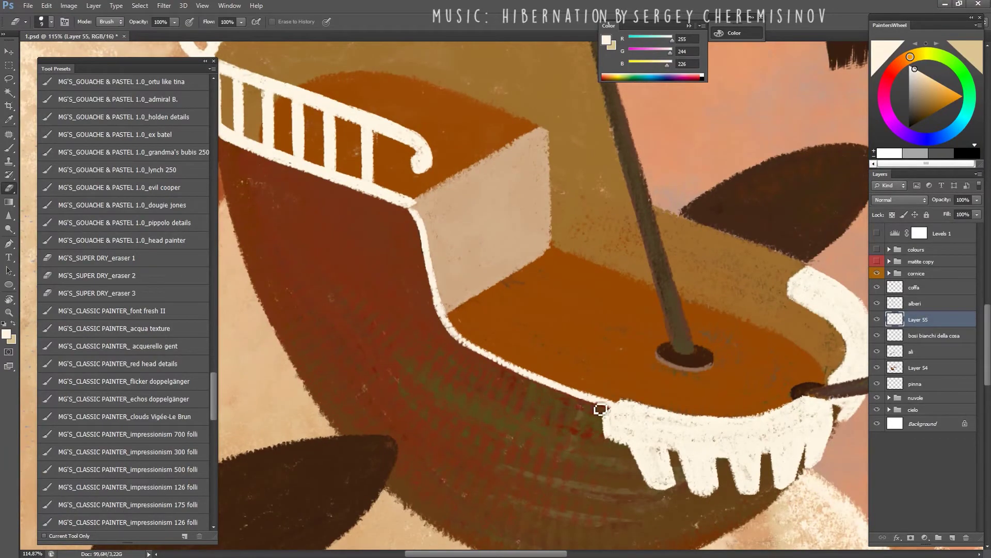
{"action": "key", "text": "b"}
{"action": "left_click_drag", "start_coordinate": [464, 342], "coordinate": [597, 402]}
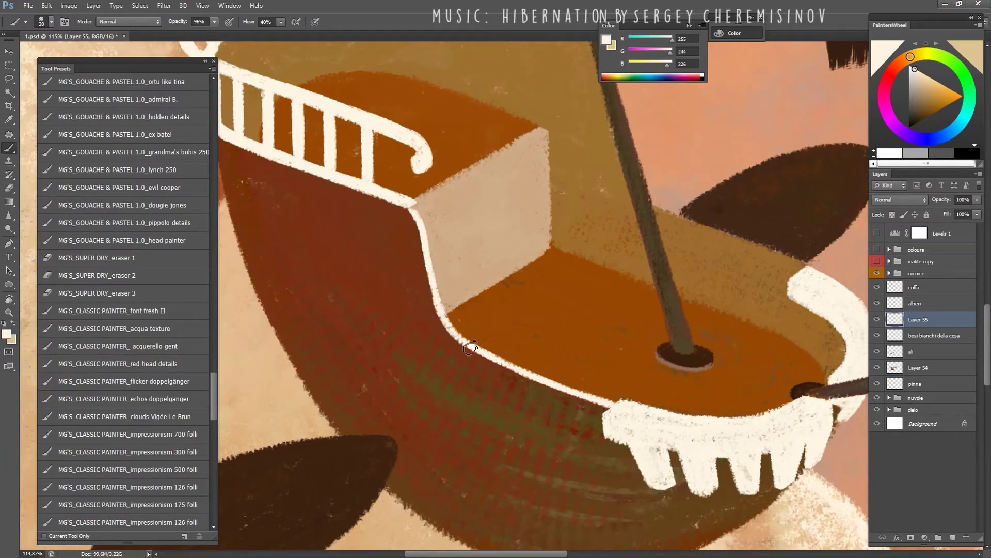
{"action": "left_click_drag", "start_coordinate": [410, 210], "coordinate": [427, 245]}
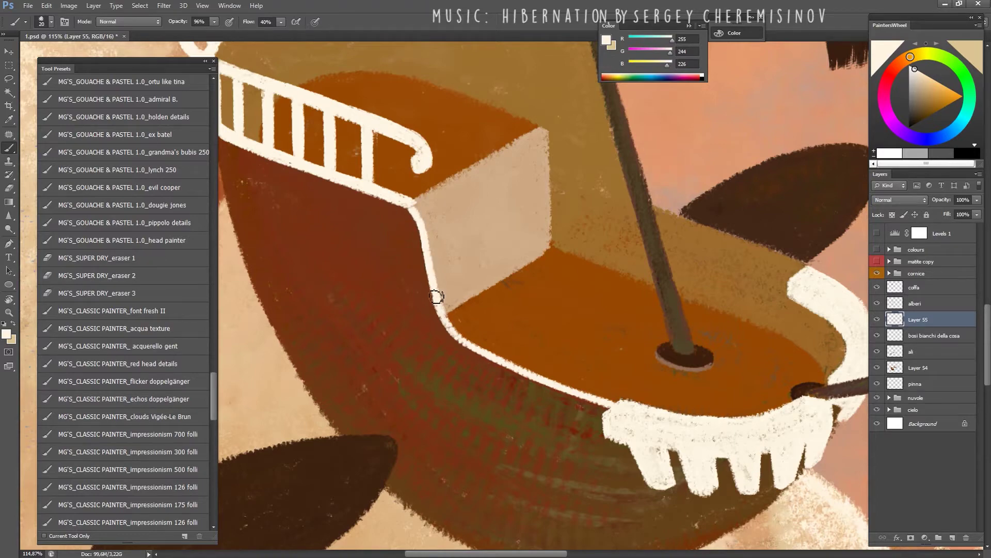
{"action": "key", "text": "z"}
{"action": "mouse_move", "coordinate": [496, 345]}
{"action": "left_mouse_down"}
{"action": "mouse_move", "coordinate": [458, 346]}
{"action": "mouse_move", "coordinate": [568, 345]}
{"action": "left_mouse_up"}
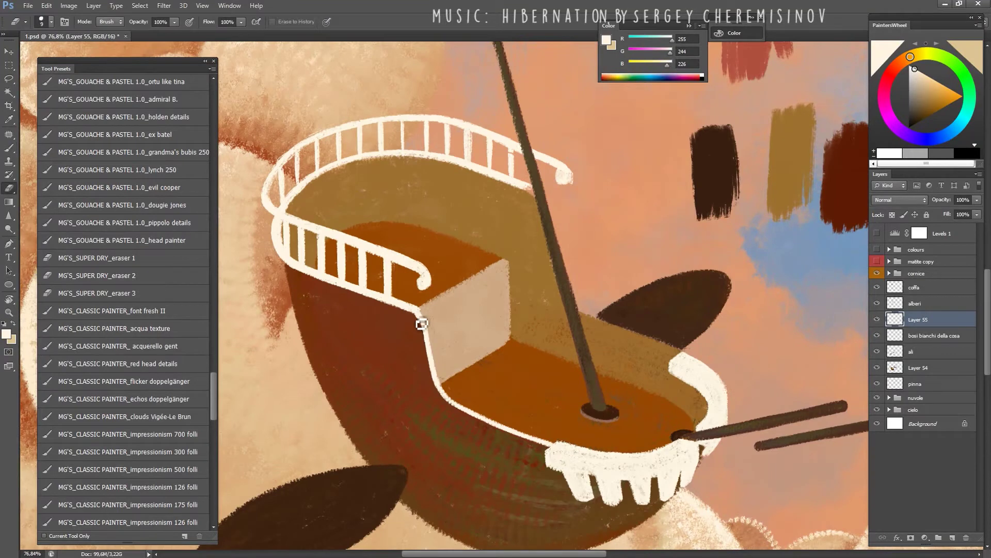
Clean up the cream rail's lower edge and turn the canvas upside down.
{"action": "scroll", "coordinate": [397, 304], "scroll_direction": "up", "scroll_amount": 5}
{"action": "left_click_drag", "start_coordinate": [396, 303], "coordinate": [439, 318]}
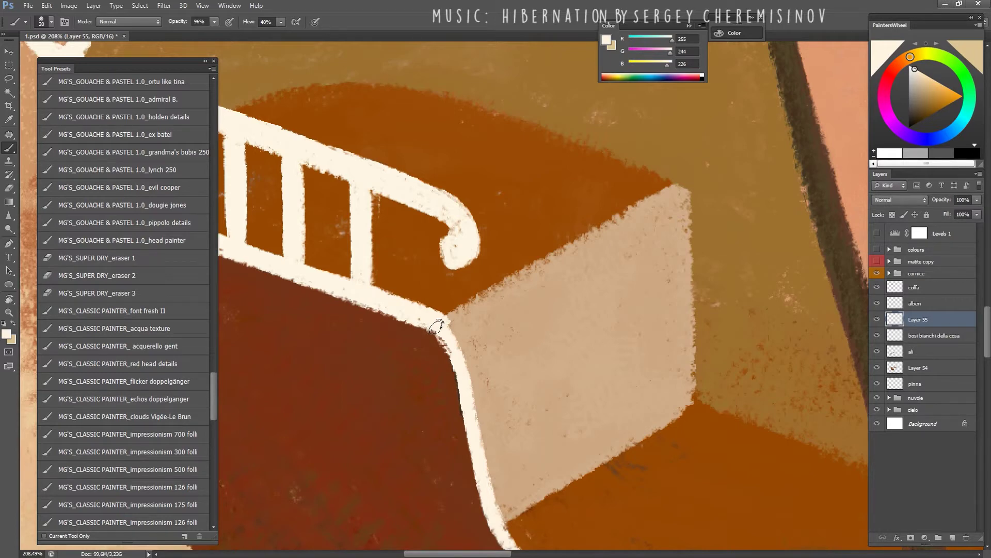
{"action": "scroll", "coordinate": [437, 326], "scroll_direction": "down", "scroll_amount": 2}
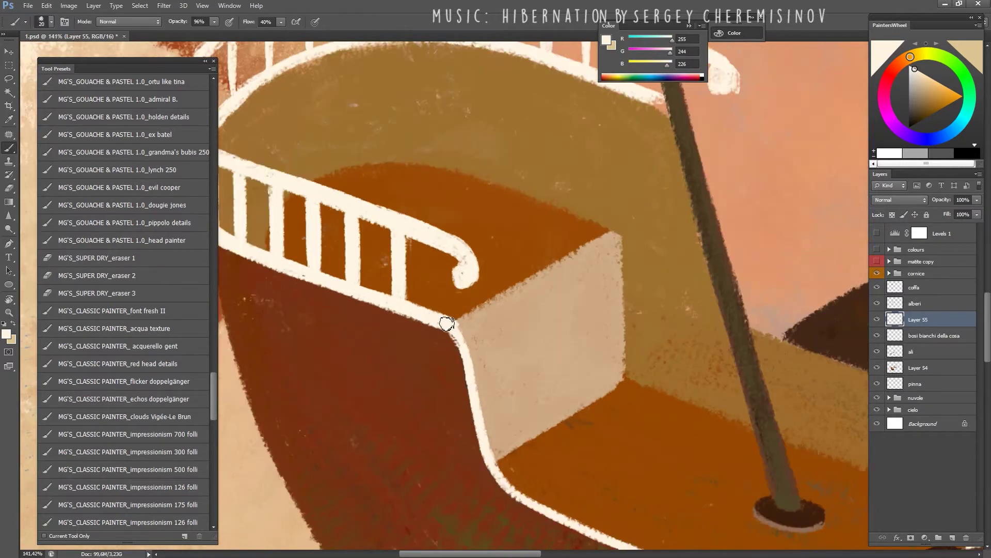
{"action": "key", "text": "e"}
{"action": "key", "text": "z"}
{"action": "scroll", "coordinate": [468, 388], "scroll_direction": "down", "scroll_amount": 4}
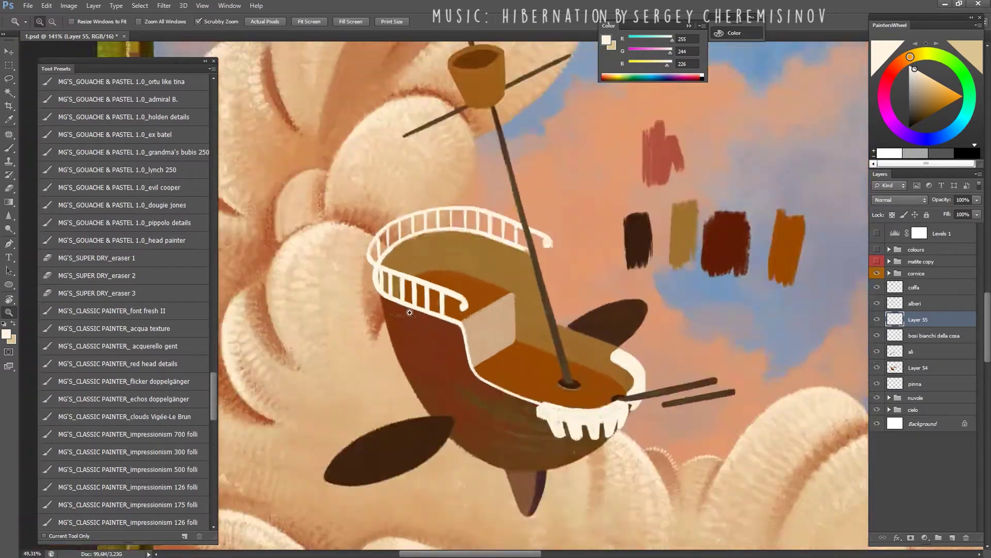
{"action": "scroll", "coordinate": [480, 398], "scroll_direction": "up", "scroll_amount": 2}
{"action": "scroll", "coordinate": [491, 406], "scroll_direction": "up", "scroll_amount": 2}
{"action": "key", "text": "r"}
{"action": "mouse_move", "coordinate": [502, 281]}
{"action": "left_mouse_down"}
{"action": "mouse_move", "coordinate": [443, 250]}
{"action": "mouse_move", "coordinate": [491, 253]}
{"action": "mouse_move", "coordinate": [551, 299]}
{"action": "mouse_move", "coordinate": [523, 259]}
{"action": "left_mouse_up"}
{"action": "key", "text": "b"}
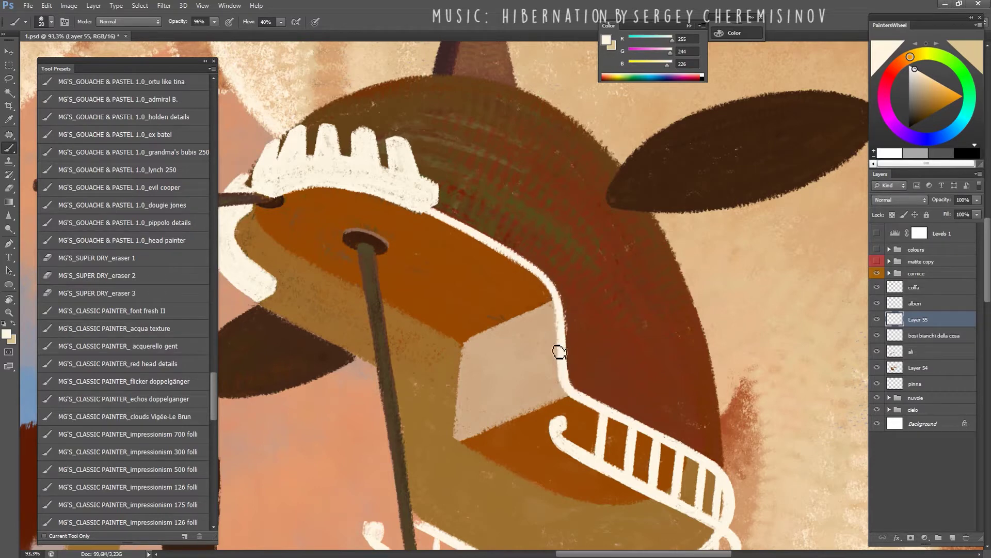
{"action": "key", "text": "e"}
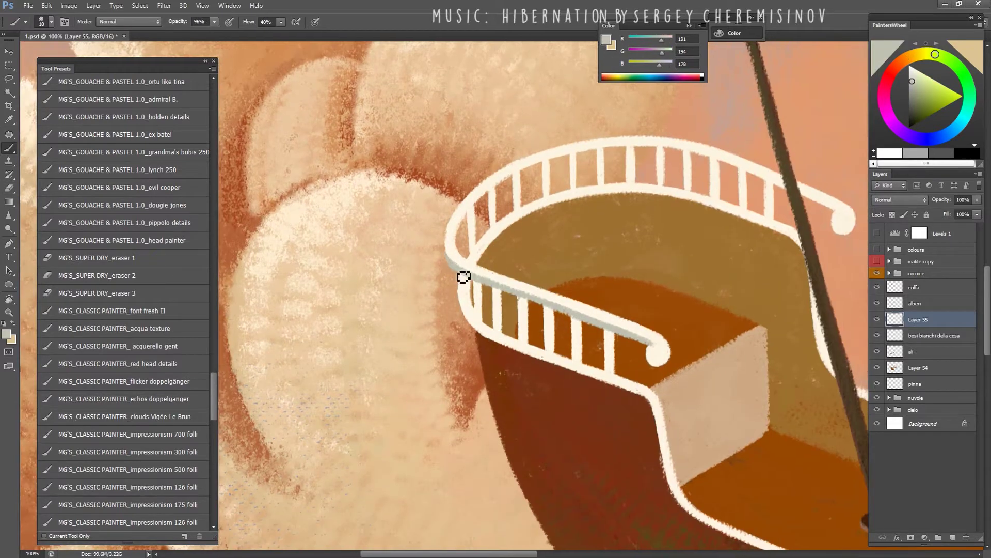
Zoom in on the upper railing and rotate the canvas to angle it for shading.
{"action": "key", "text": "e"}
{"action": "key", "text": "z"}
{"action": "left_click_drag", "start_coordinate": [443, 263], "coordinate": [523, 298]}
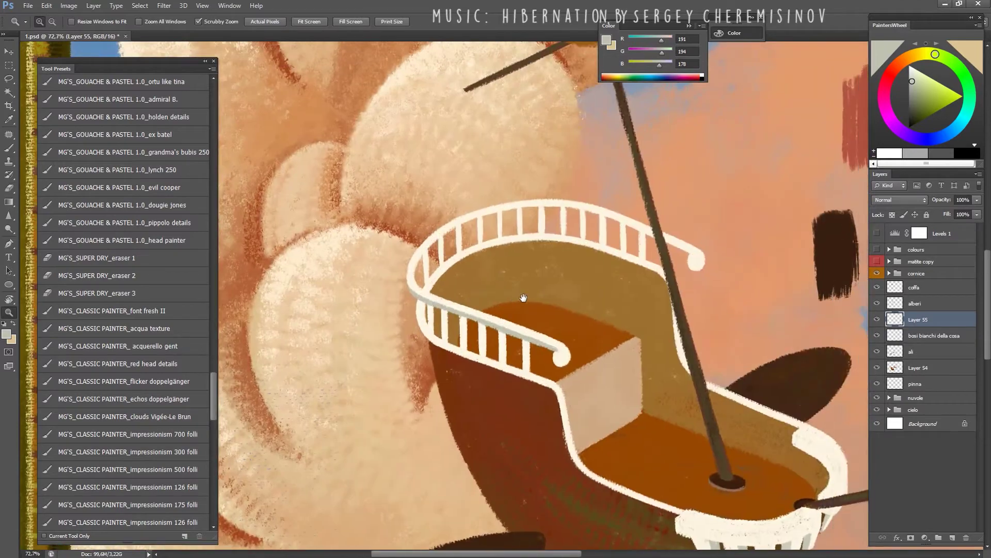
{"action": "key", "text": "r"}
{"action": "left_click_drag", "start_coordinate": [438, 267], "coordinate": [529, 215]}
{"action": "key", "text": "b"}
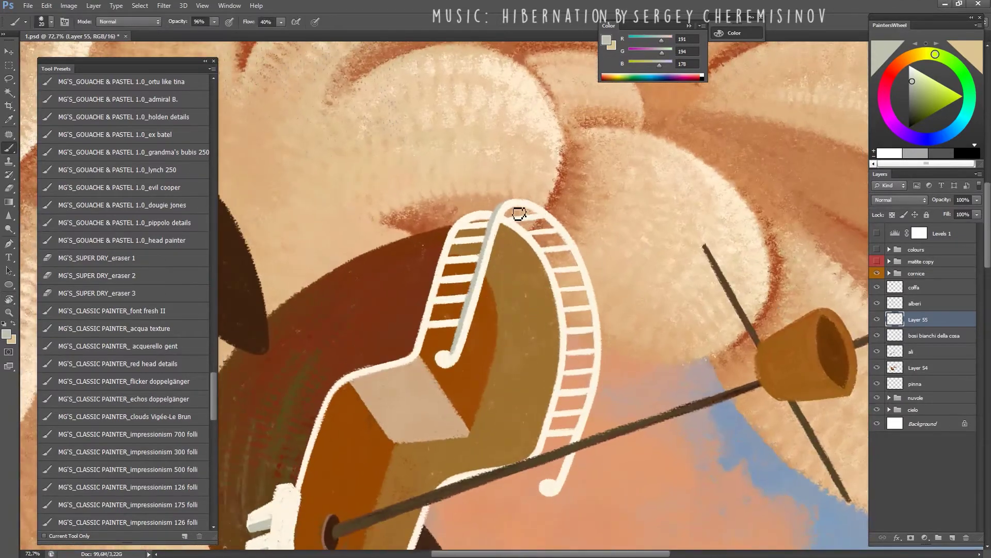
{"action": "key", "text": "r"}
{"action": "mouse_move", "coordinate": [551, 276]}
{"action": "left_mouse_down"}
{"action": "mouse_move", "coordinate": [416, 337]}
{"action": "mouse_move", "coordinate": [452, 363]}
{"action": "mouse_move", "coordinate": [499, 255]}
{"action": "left_mouse_up"}
{"action": "key", "text": "b"}
{"action": "key", "text": "r"}
{"action": "key", "text": "b"}
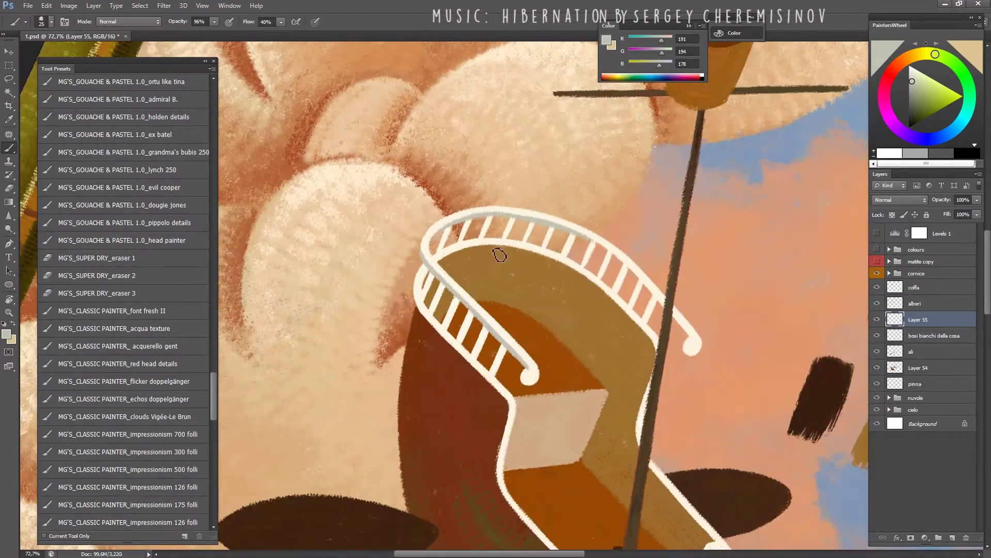
Shade the upper railing's top rail grey-blue and fill its curled end cap.
{"action": "mouse_move", "coordinate": [589, 248]}
{"action": "left_mouse_down"}
{"action": "mouse_move", "coordinate": [579, 237]}
{"action": "mouse_move", "coordinate": [655, 294]}
{"action": "mouse_move", "coordinate": [629, 277]}
{"action": "mouse_move", "coordinate": [690, 341]}
{"action": "left_mouse_up"}
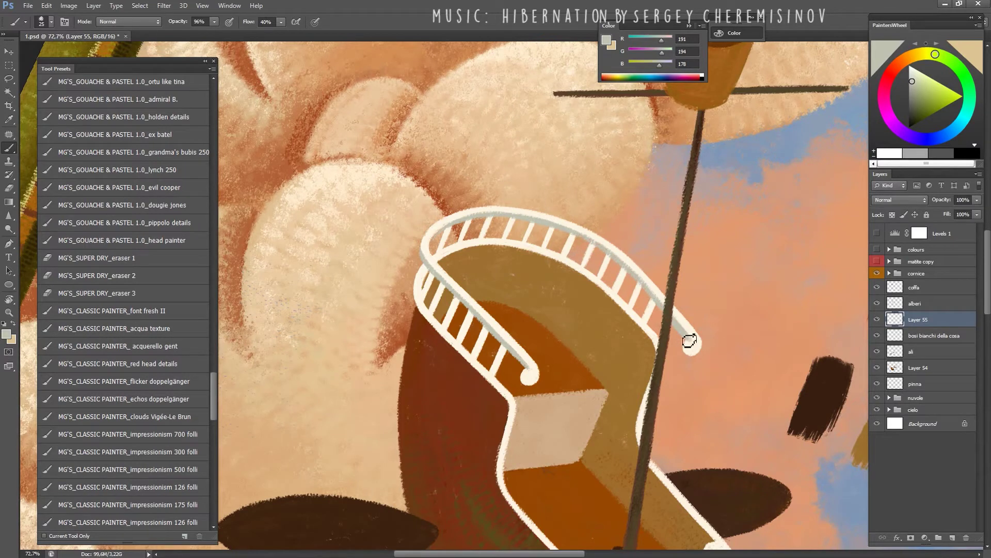
{"action": "scroll", "coordinate": [620, 268], "scroll_direction": "up", "scroll_amount": 5}
{"action": "key", "text": "bracketleft"}
{"action": "key", "text": "bracketleft"}
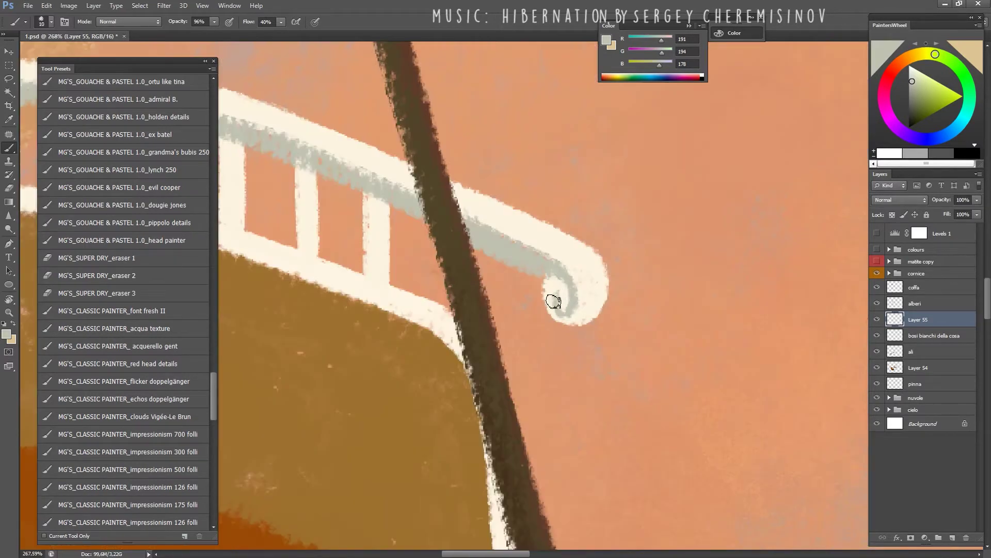
{"action": "mouse_move", "coordinate": [571, 287]}
{"action": "left_mouse_down"}
{"action": "mouse_move", "coordinate": [550, 314]}
{"action": "mouse_move", "coordinate": [482, 268]}
{"action": "mouse_move", "coordinate": [565, 277]}
{"action": "left_mouse_up"}
{"action": "left_click", "coordinate": [543, 295], "text": "alt"}
{"action": "key", "text": "z"}
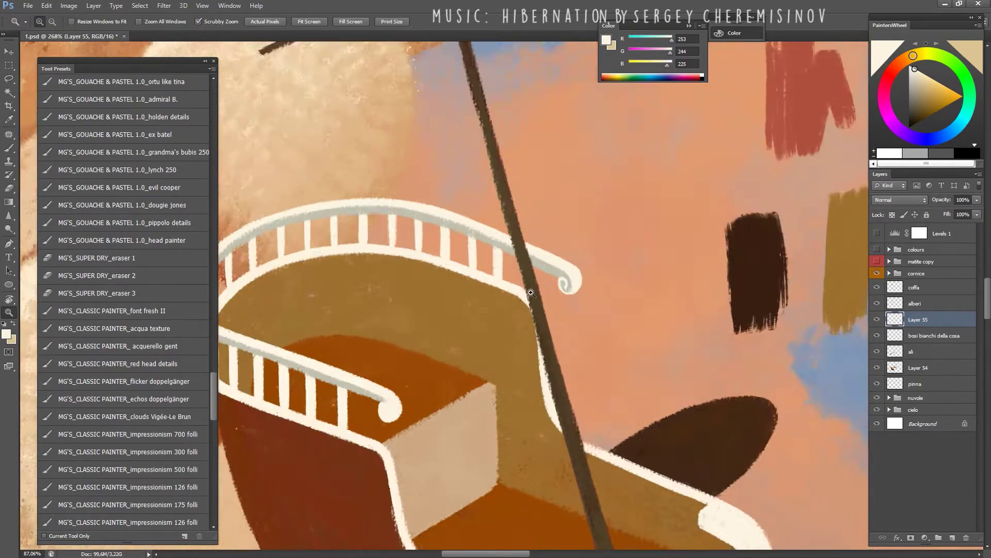
{"action": "left_click", "coordinate": [565, 276], "text": "alt"}
{"action": "left_click_drag", "start_coordinate": [465, 393], "coordinate": [491, 392]}
{"action": "key", "text": "b"}
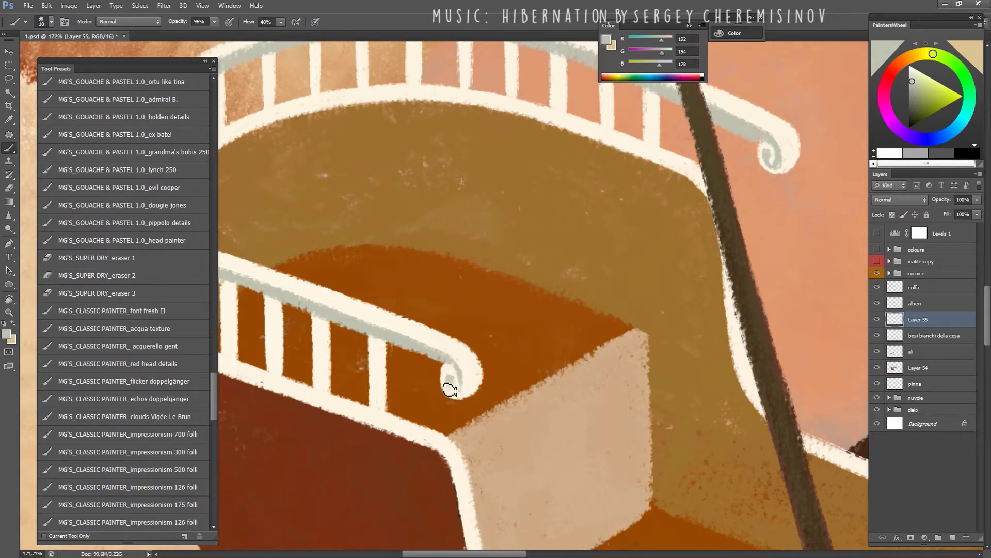
Sample cream and grey from the rail and shade its left and inner edges grey.
{"action": "left_click", "coordinate": [450, 395], "text": "alt"}
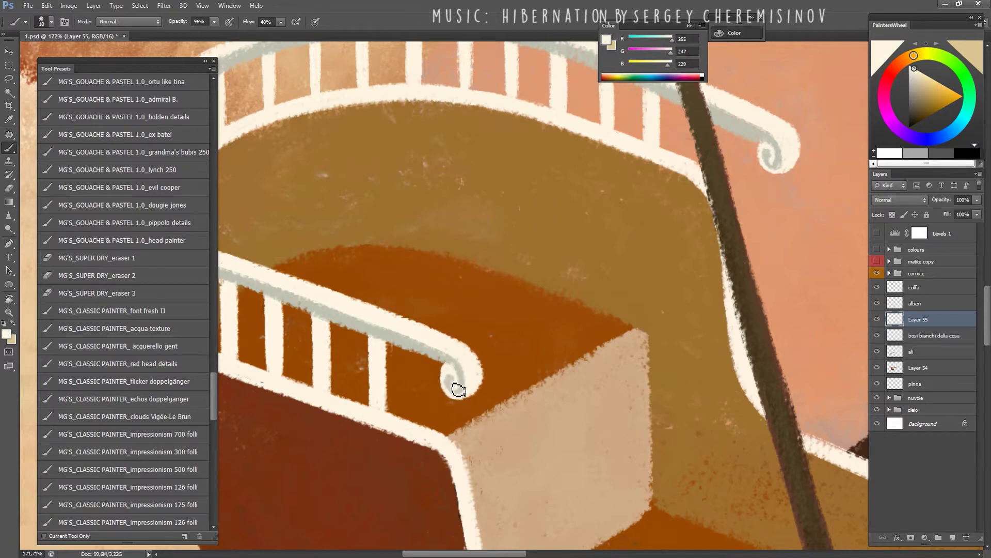
{"action": "left_click", "coordinate": [447, 360], "text": "alt"}
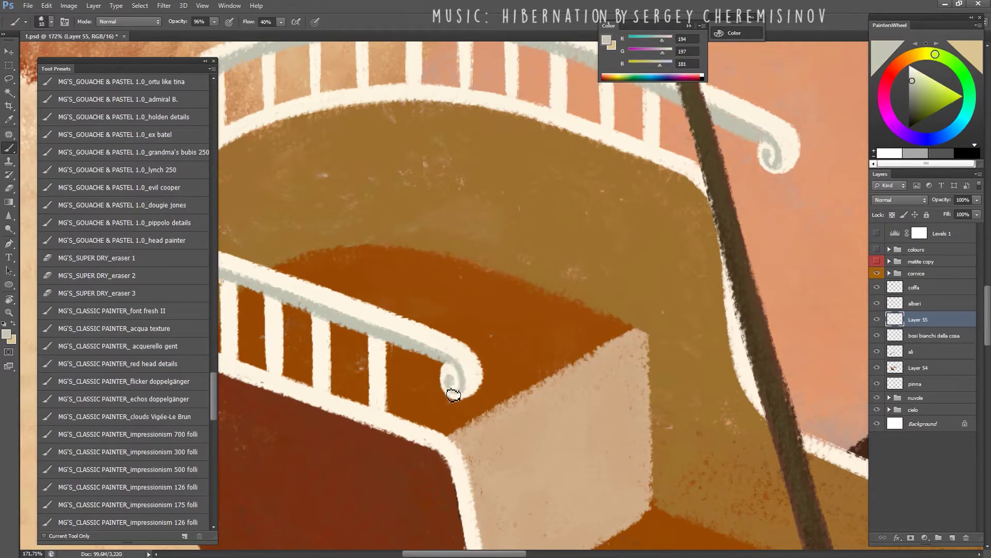
{"action": "left_click", "coordinate": [468, 395], "text": "alt"}
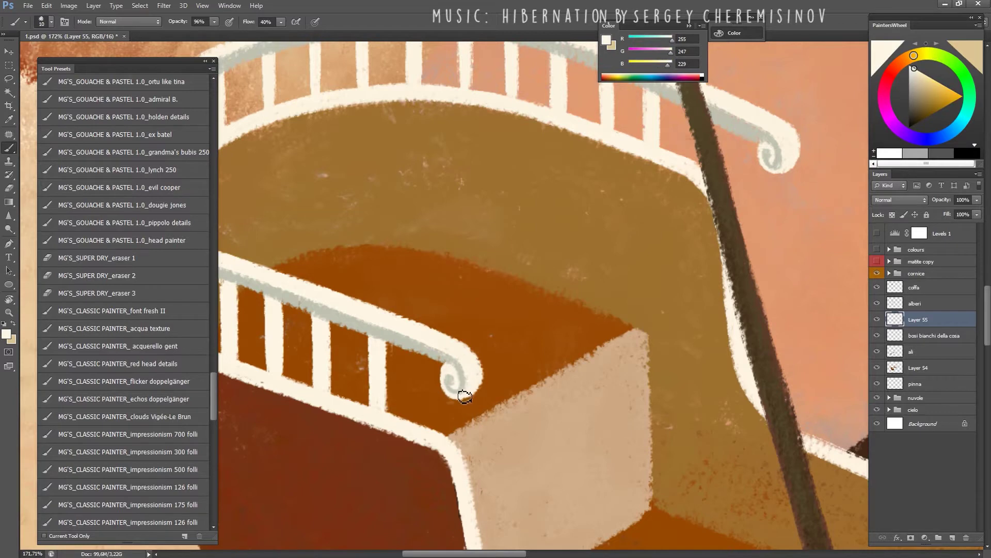
{"action": "left_click", "coordinate": [467, 382], "text": "alt"}
{"action": "scroll", "coordinate": [454, 359], "scroll_direction": "down", "scroll_amount": 5}
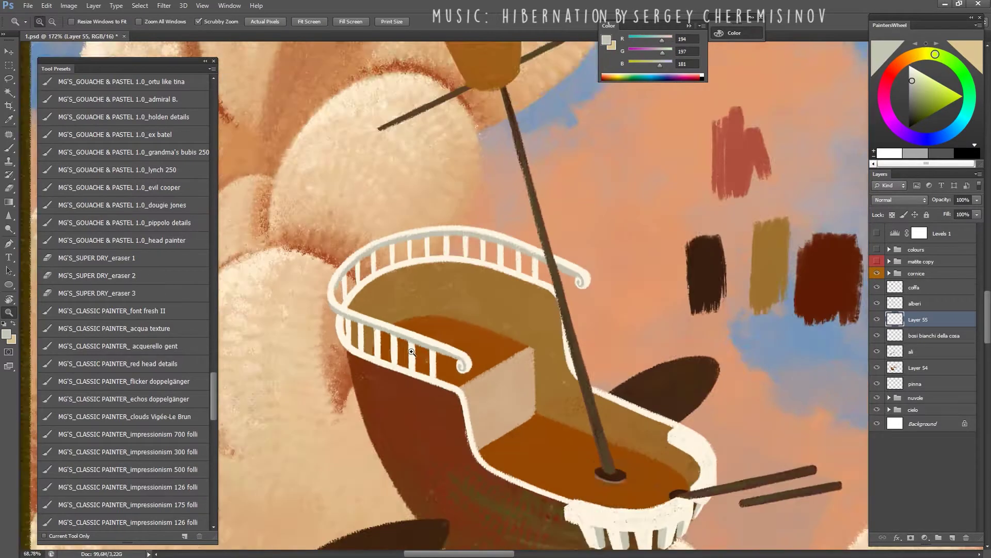
{"action": "scroll", "coordinate": [468, 375], "scroll_direction": "up", "scroll_amount": 3}
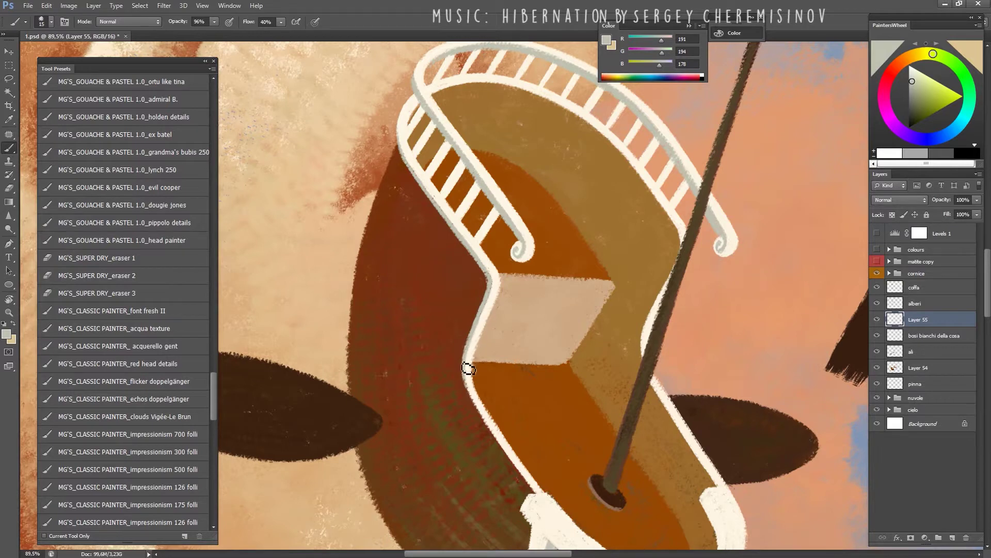
{"action": "left_click_drag", "start_coordinate": [466, 371], "coordinate": [494, 441]}
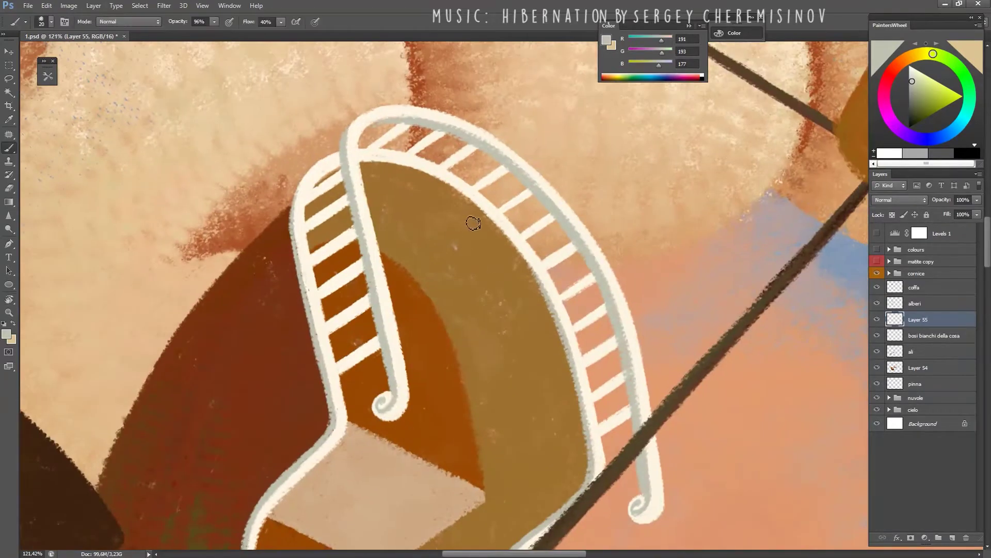
{"action": "mouse_move", "coordinate": [461, 197]}
{"action": "left_mouse_down"}
{"action": "mouse_move", "coordinate": [556, 331]}
{"action": "mouse_move", "coordinate": [580, 406]}
{"action": "left_mouse_up"}
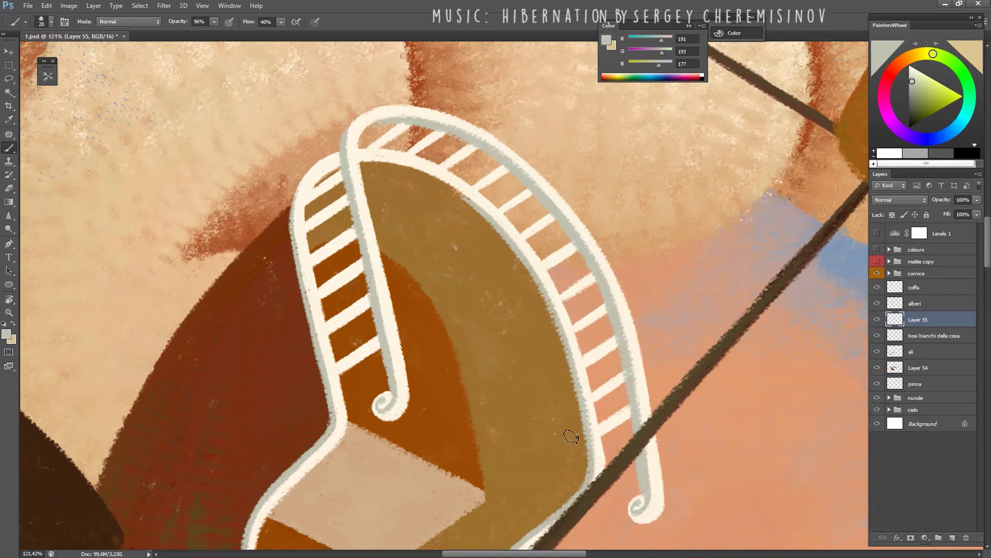
{"action": "key", "text": "r"}
{"action": "left_click_drag", "start_coordinate": [656, 251], "coordinate": [434, 210]}
{"action": "left_click", "coordinate": [421, 287], "text": "alt"}
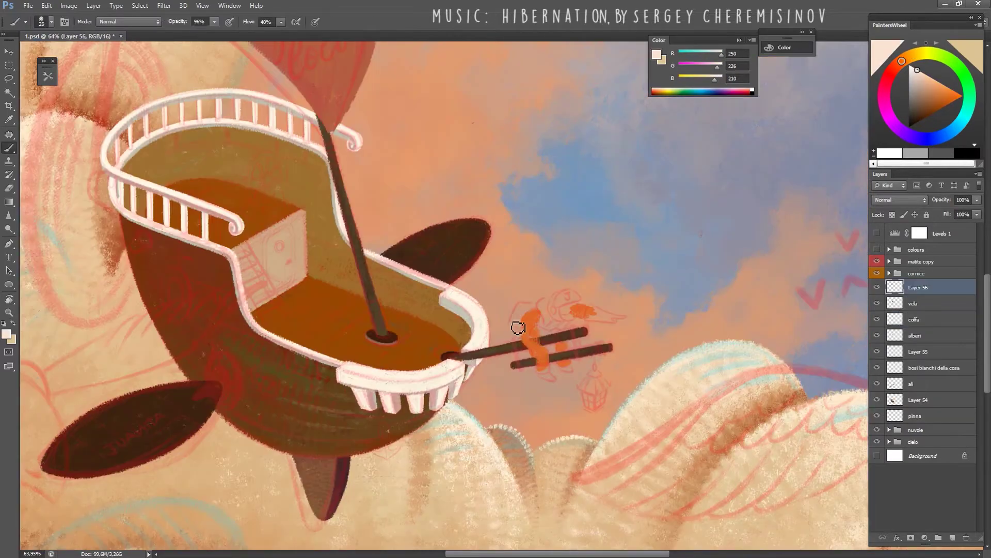
Paint the pilot's cream upper body, dark brown pointing glove and dark helmet curve.
{"action": "key", "text": "bracketleft"}
{"action": "key", "text": "bracketleft"}
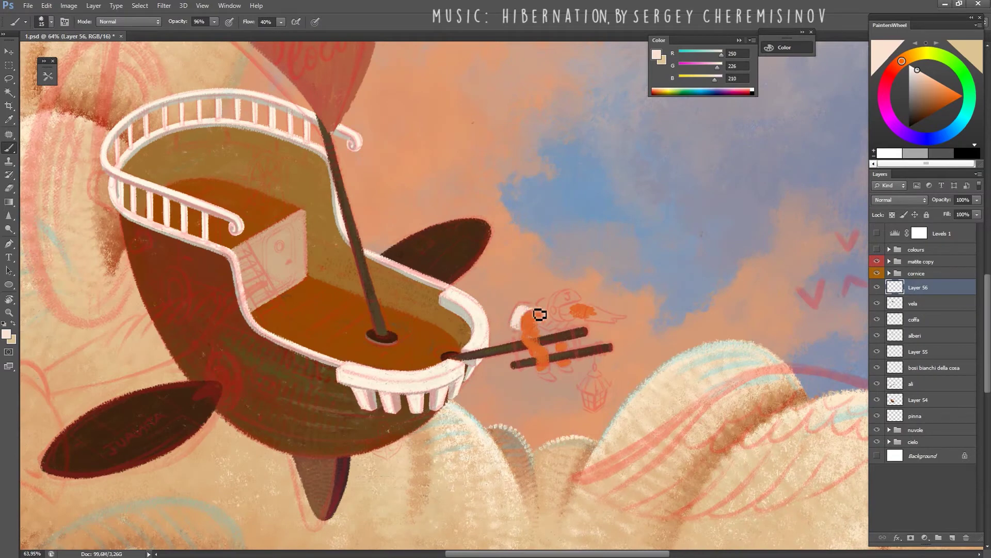
{"action": "mouse_move", "coordinate": [515, 322]}
{"action": "left_mouse_down"}
{"action": "mouse_move", "coordinate": [535, 305]}
{"action": "mouse_move", "coordinate": [549, 321]}
{"action": "mouse_move", "coordinate": [538, 337]}
{"action": "left_mouse_up"}
{"action": "scroll", "coordinate": [550, 331], "scroll_direction": "up", "scroll_amount": 3}
{"action": "mouse_move", "coordinate": [617, 282]}
{"action": "left_mouse_down"}
{"action": "mouse_move", "coordinate": [622, 274]}
{"action": "mouse_move", "coordinate": [653, 286]}
{"action": "mouse_move", "coordinate": [620, 289]}
{"action": "mouse_move", "coordinate": [680, 289]}
{"action": "mouse_move", "coordinate": [664, 297]}
{"action": "left_mouse_up"}
{"action": "key", "text": "bracketright"}
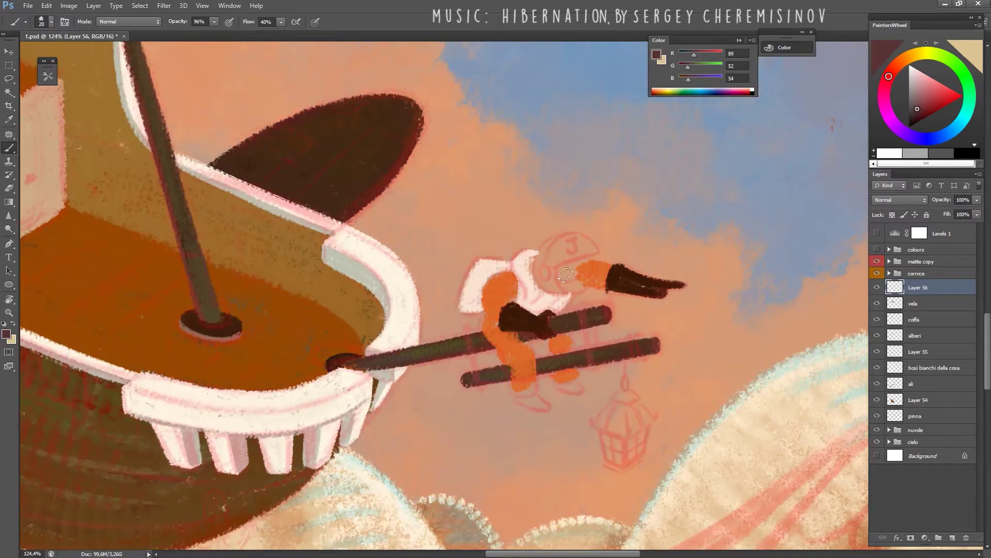
{"action": "mouse_move", "coordinate": [552, 286]}
{"action": "left_mouse_down"}
{"action": "mouse_move", "coordinate": [542, 253]}
{"action": "mouse_move", "coordinate": [591, 250]}
{"action": "left_mouse_up"}
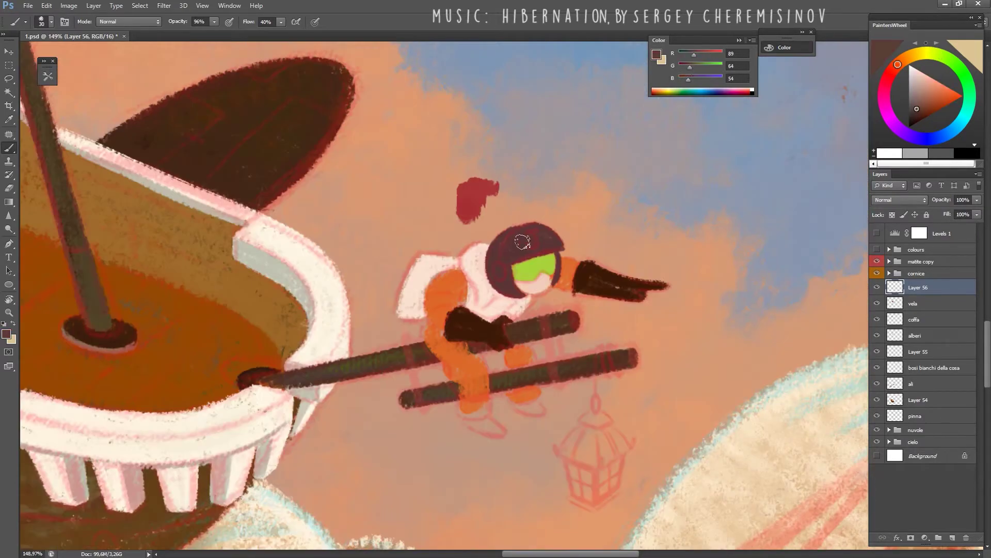
Add a red ear patch to the helmet and shift the helmet colour bluer.
{"action": "key", "text": "bracketleft"}
{"action": "left_click", "coordinate": [477, 201], "text": "alt"}
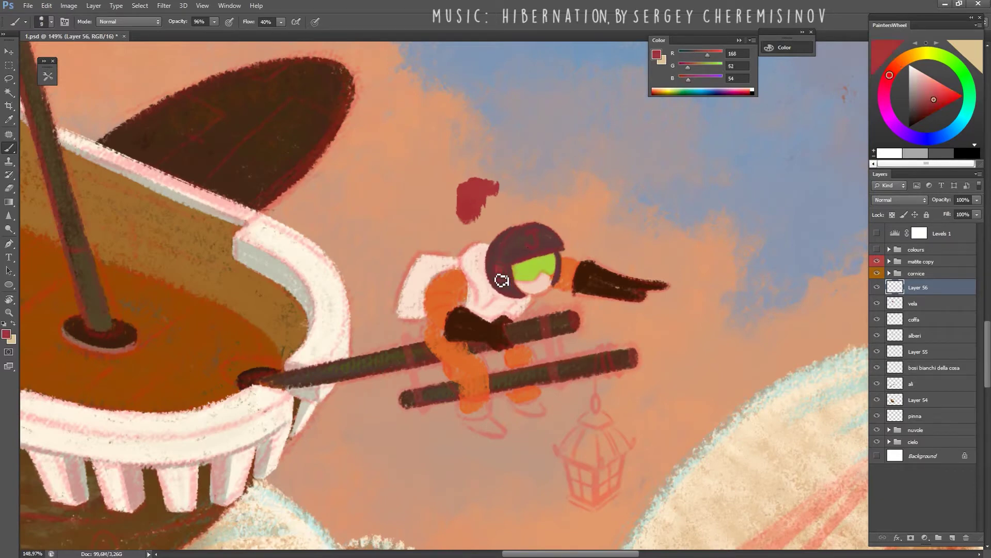
{"action": "mouse_move", "coordinate": [500, 274]}
{"action": "left_mouse_down"}
{"action": "mouse_move", "coordinate": [509, 266]}
{"action": "mouse_move", "coordinate": [501, 247]}
{"action": "mouse_move", "coordinate": [522, 247]}
{"action": "left_mouse_up"}
{"action": "key", "text": "z"}
{"action": "key", "text": "b"}
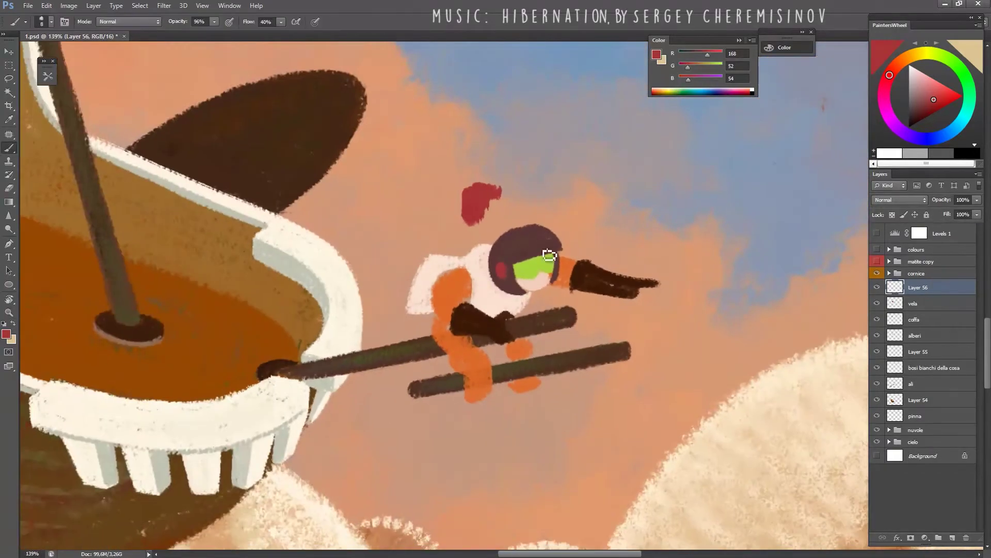
{"action": "left_click", "coordinate": [522, 240], "text": "alt"}
{"action": "left_click_drag", "start_coordinate": [692, 79], "coordinate": [695, 78]}
Adjust the paint toward dark red-brown and sample red for the pilot's cheek.
{"action": "key", "text": "bracketright"}
{"action": "key", "text": "bracketright"}
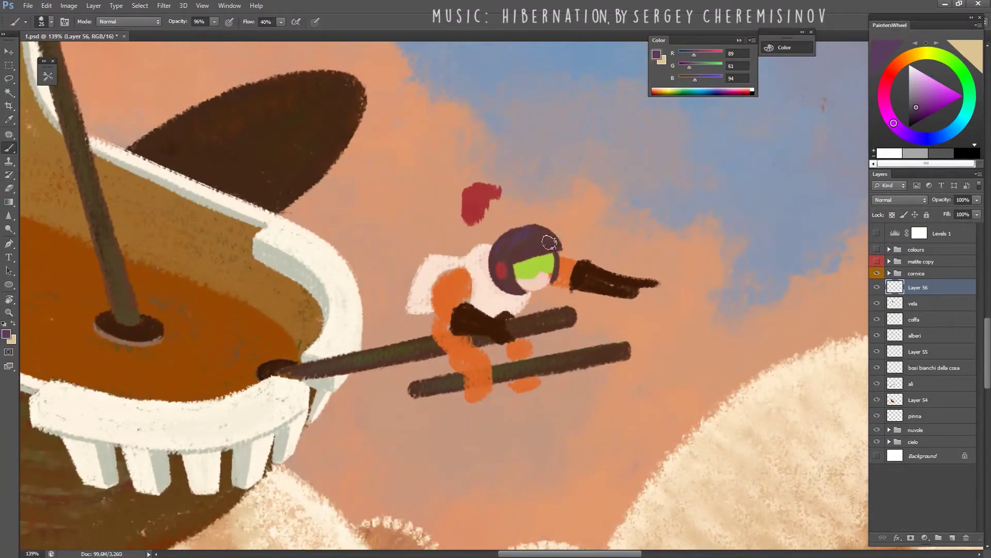
{"action": "left_click", "coordinate": [506, 248], "text": "alt"}
{"action": "key", "text": "bracketleft"}
{"action": "key", "text": "bracketleft"}
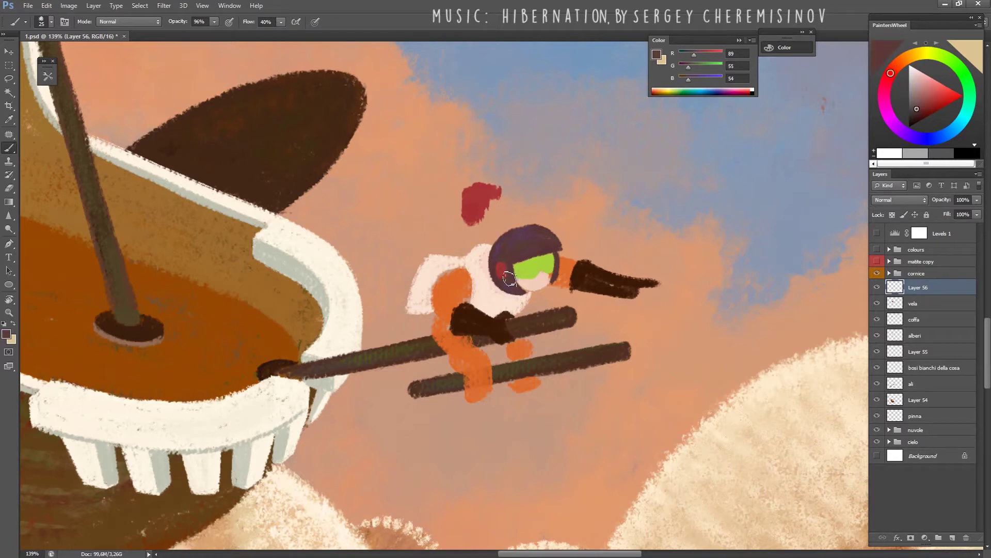
{"action": "left_click_drag", "start_coordinate": [689, 67], "coordinate": [690, 55]}
{"action": "key", "text": "bracketright"}
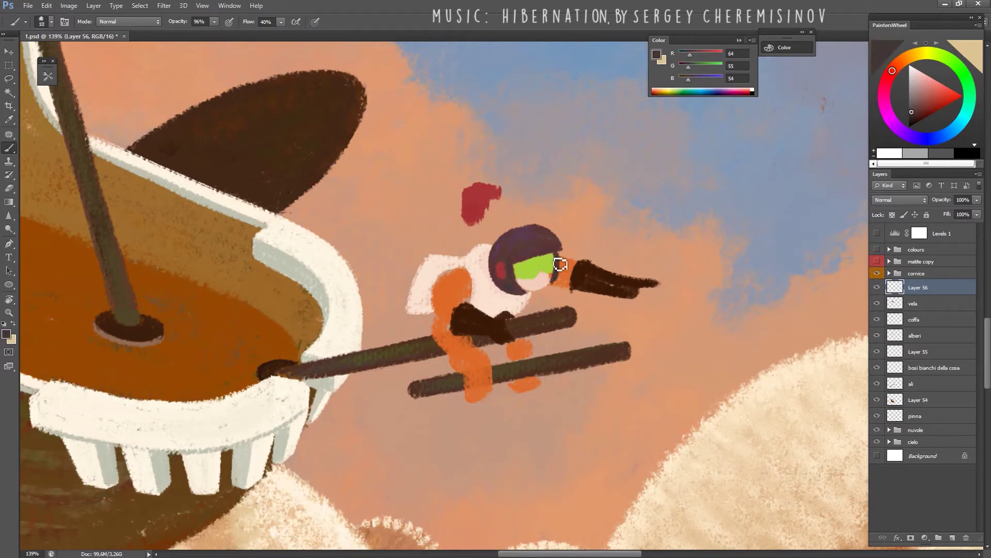
{"action": "left_click", "coordinate": [527, 254], "text": "alt"}
{"action": "left_click", "coordinate": [502, 272], "text": "alt"}
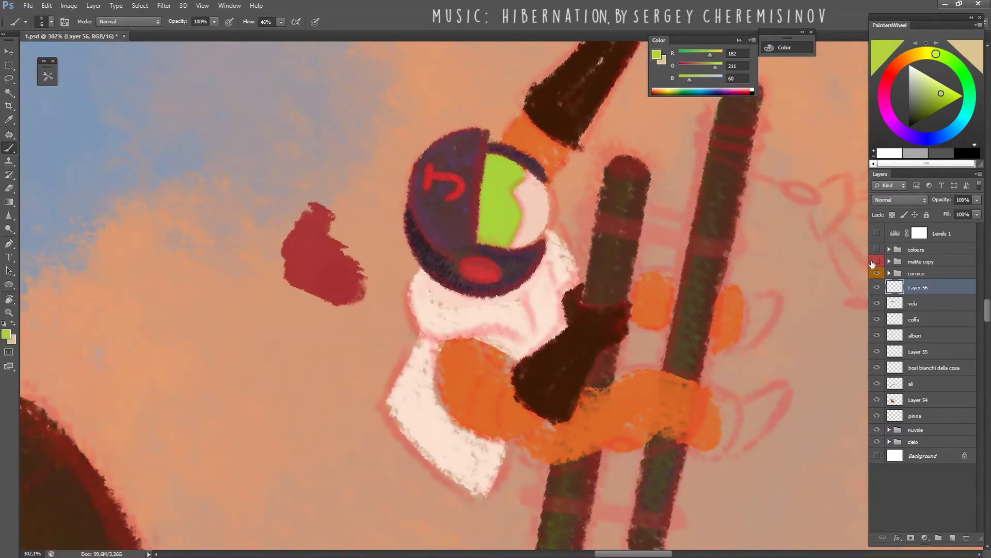
Hide the pink sketch lines and sample the pilot's skin pink and suit orange.
{"action": "left_click", "coordinate": [874, 262]}
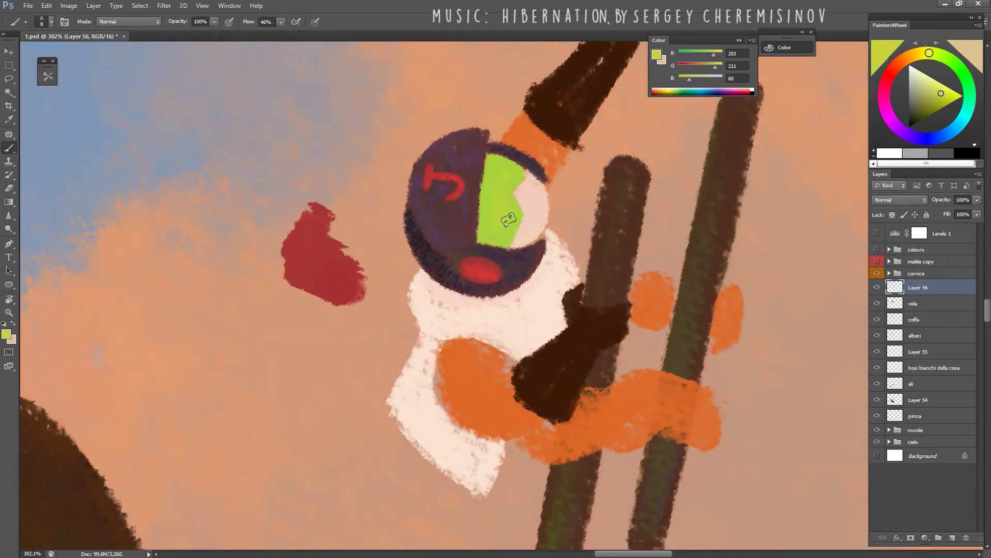
{"action": "left_click", "coordinate": [525, 219], "text": "alt"}
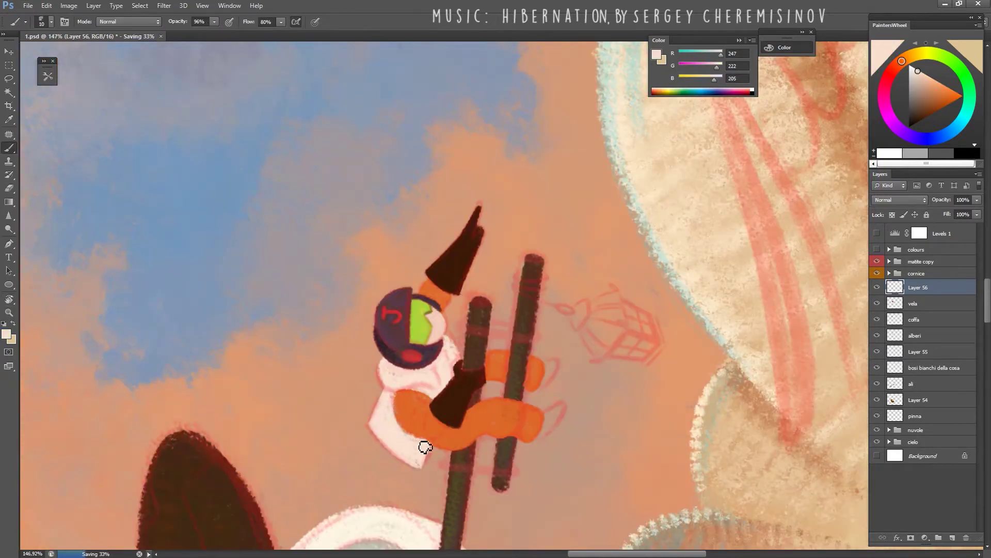
{"action": "left_click", "coordinate": [400, 402], "text": "alt"}
{"action": "key", "text": "ctrl+s"}
{"action": "left_click", "coordinate": [391, 412], "text": "alt"}
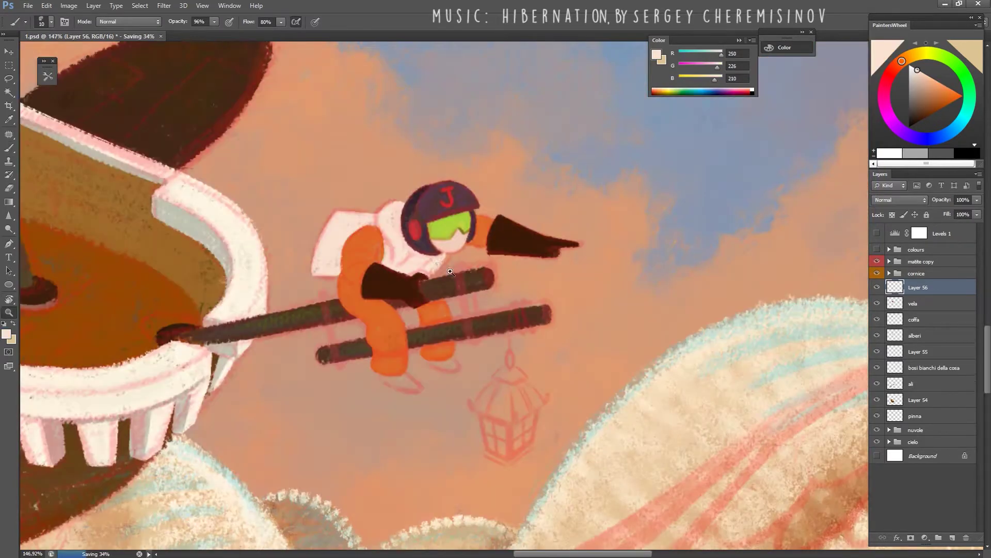
Erase a stray stroke, switch brush preset, shrink the brush, and rotate the view diagonally.
{"action": "key", "text": "e"}
{"action": "mouse_move", "coordinate": [519, 178]}
{"action": "left_mouse_down"}
{"action": "mouse_move", "coordinate": [547, 104]}
{"action": "mouse_move", "coordinate": [529, 131]}
{"action": "left_mouse_up"}
{"action": "key", "text": "b"}
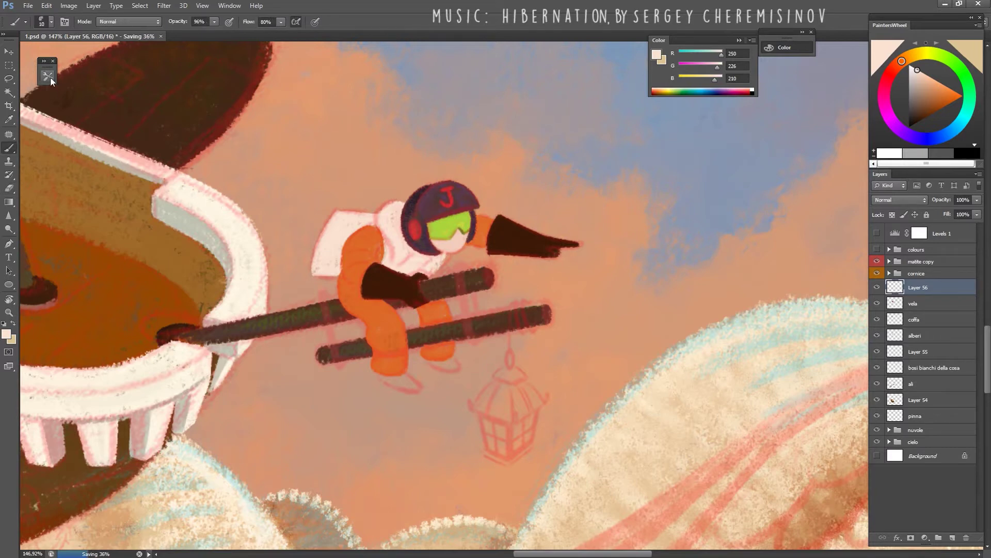
{"action": "left_click", "coordinate": [48, 76]}
{"action": "left_click_drag", "start_coordinate": [392, 289], "coordinate": [493, 329]}
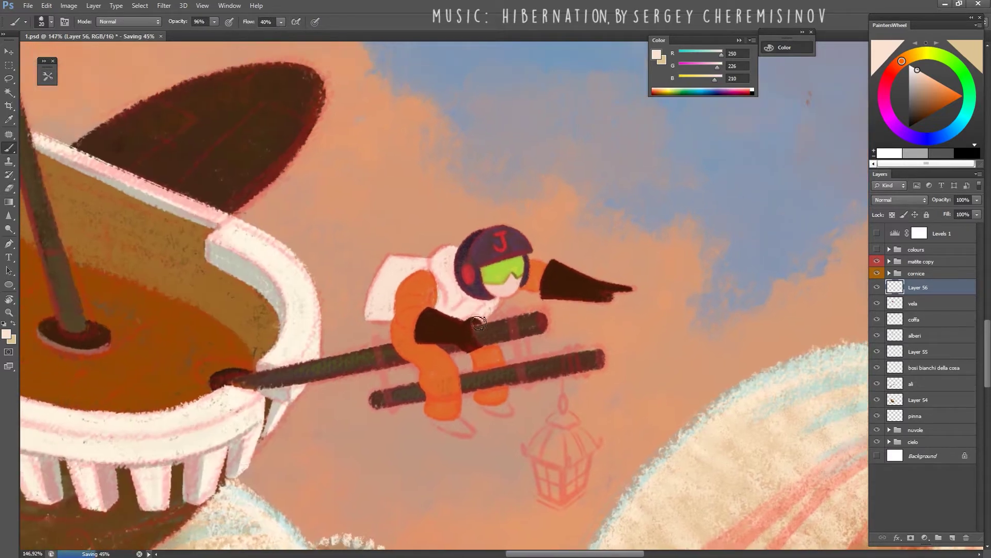
{"action": "key", "text": "bracketleft"}
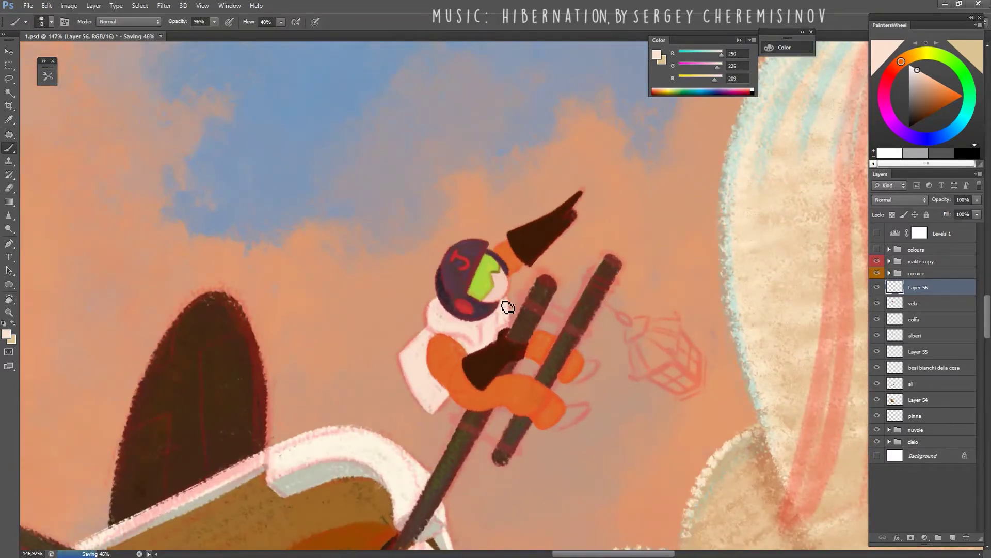
{"action": "left_click_drag", "start_coordinate": [510, 308], "coordinate": [486, 345]}
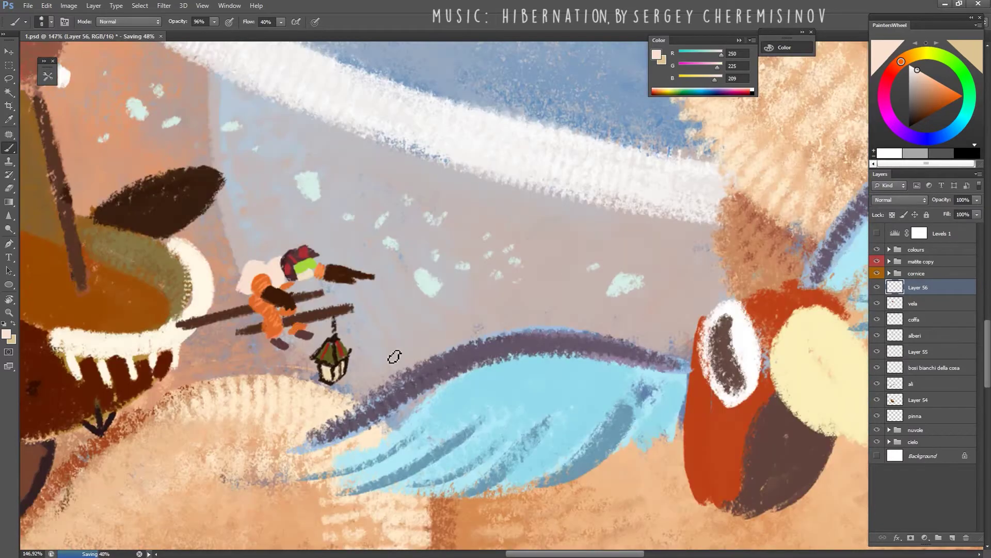
Paint dark maroon shoes under the pilot's left and right legs.
{"action": "left_click", "coordinate": [283, 338], "text": "alt"}
{"action": "left_click", "coordinate": [877, 250]}
{"action": "scroll", "coordinate": [699, 316], "scroll_direction": "up", "scroll_amount": 3}
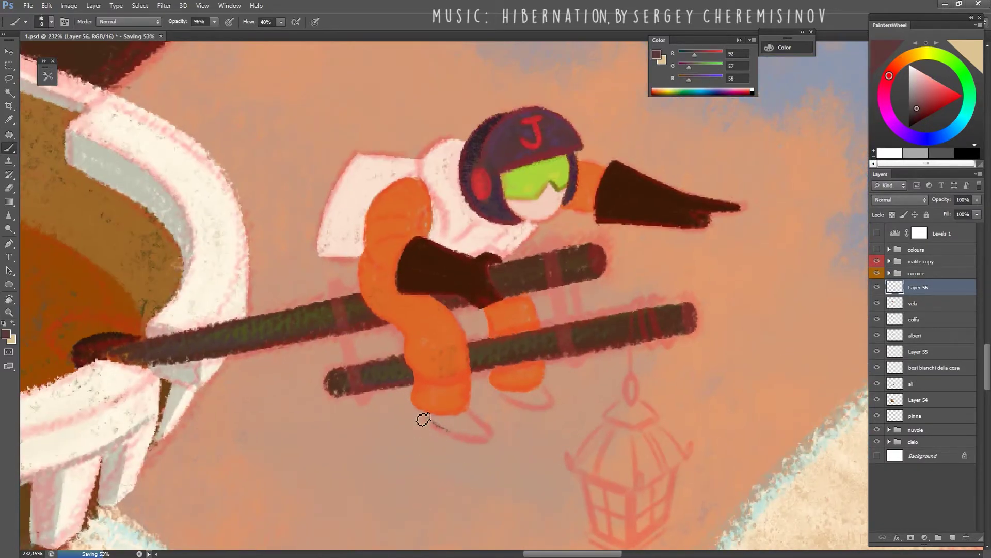
{"action": "left_click_drag", "start_coordinate": [423, 419], "coordinate": [464, 420]}
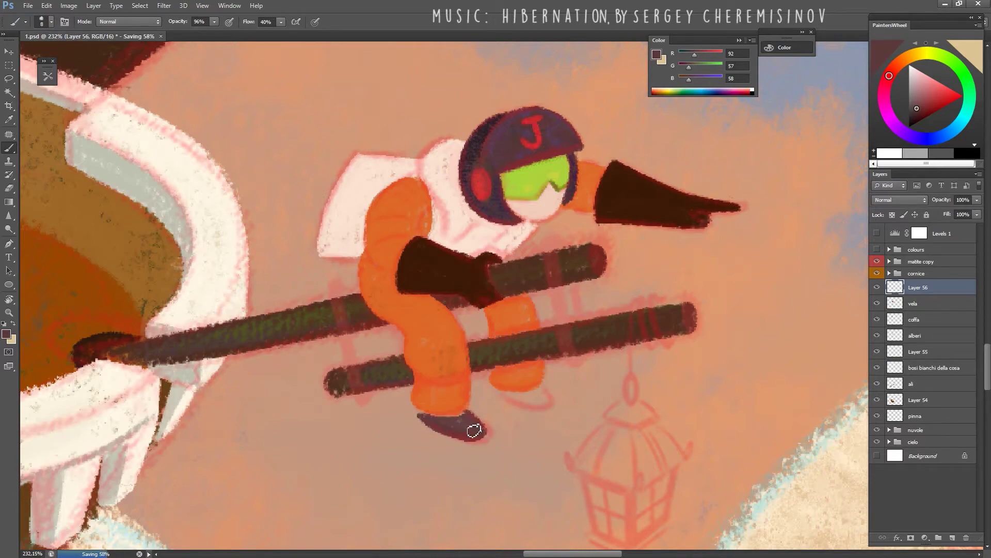
{"action": "scroll", "coordinate": [486, 421], "scroll_direction": "down", "scroll_amount": 5}
{"action": "scroll", "coordinate": [507, 405], "scroll_direction": "up", "scroll_amount": 5}
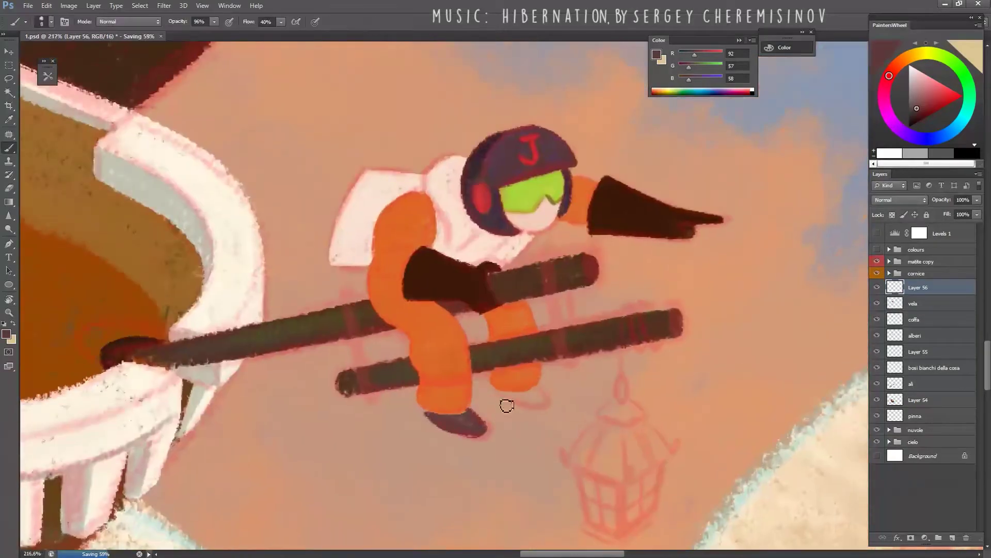
{"action": "mouse_move", "coordinate": [507, 405]}
{"action": "left_mouse_down"}
{"action": "mouse_move", "coordinate": [546, 404]}
{"action": "mouse_move", "coordinate": [529, 398]}
{"action": "left_mouse_up"}
Re-sample the suit's orange and the boots' dark maroon on the rotated canvas.
{"action": "key", "text": "e"}
{"action": "key", "text": "b"}
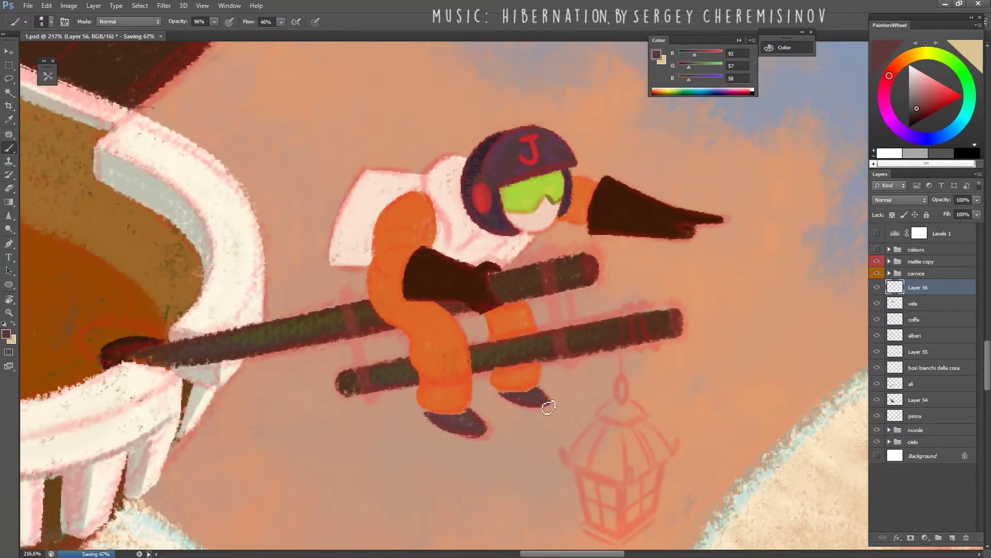
{"action": "left_click", "coordinate": [511, 394], "text": "alt"}
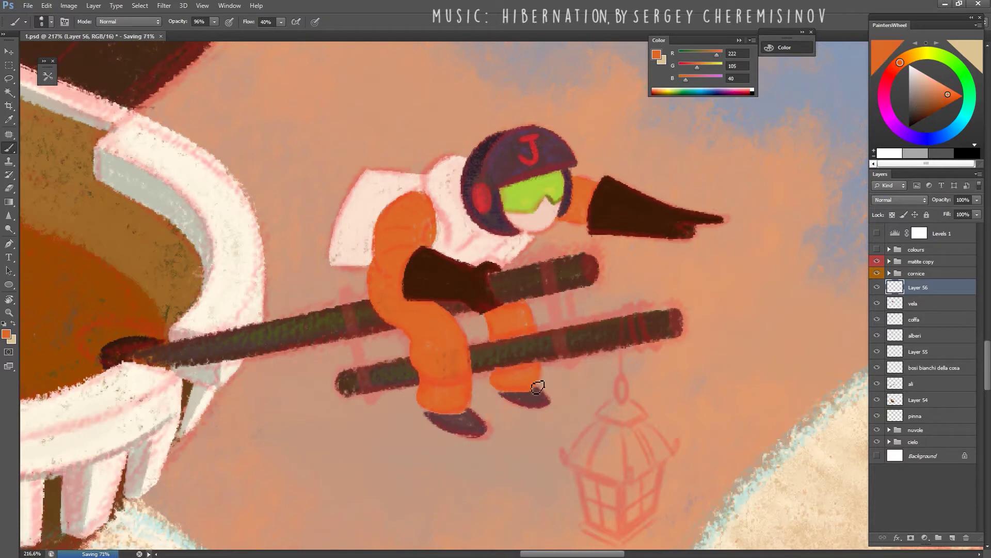
{"action": "mouse_move", "coordinate": [540, 381]}
{"action": "left_mouse_down"}
{"action": "mouse_move", "coordinate": [403, 282]}
{"action": "mouse_move", "coordinate": [408, 316]}
{"action": "left_mouse_up"}
{"action": "left_click", "coordinate": [402, 282], "text": "alt"}
{"action": "left_click", "coordinate": [413, 325], "text": "alt"}
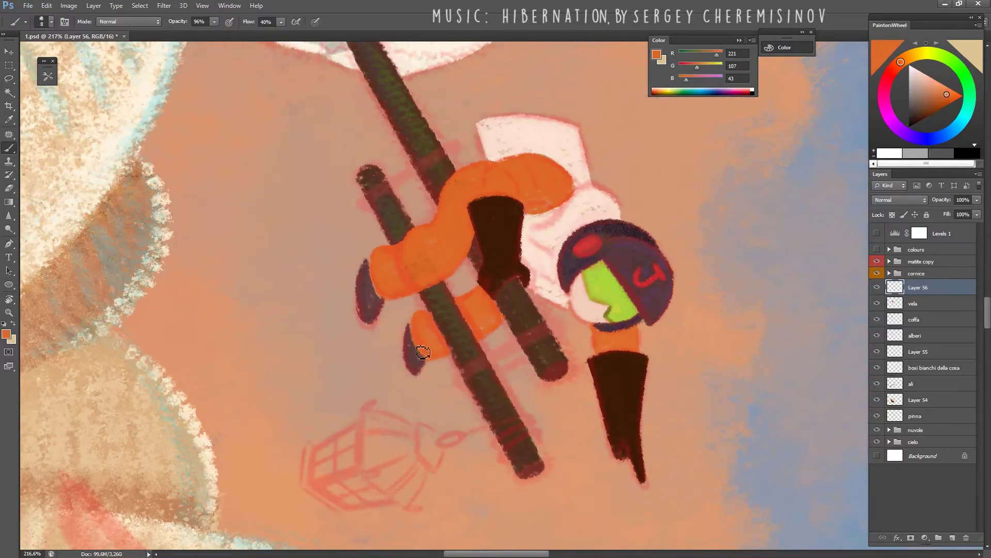
{"action": "left_click", "coordinate": [372, 275], "text": "alt"}
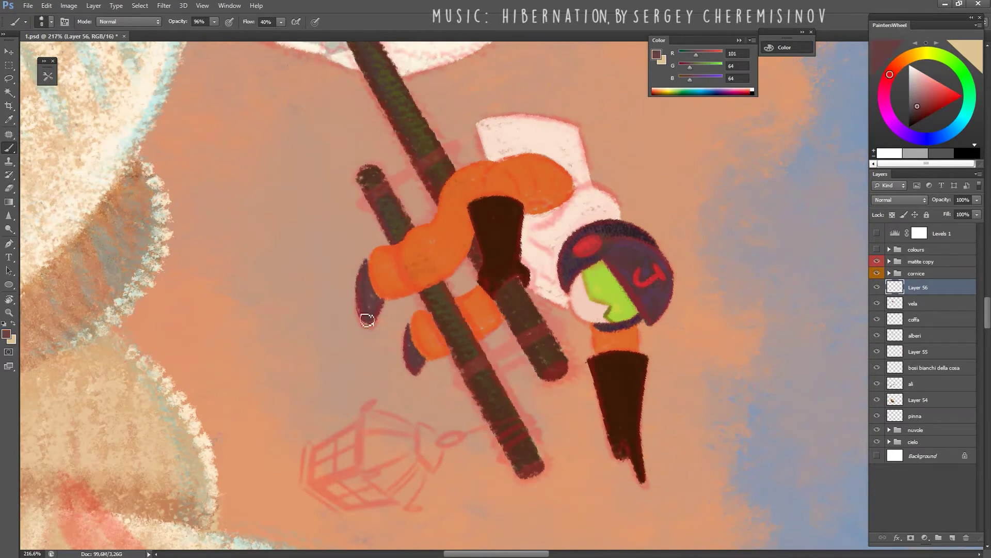
Zoom in on the pilot and extend the dark brown boot down over the bar.
{"action": "key", "text": "z"}
{"action": "left_click_drag", "start_coordinate": [568, 342], "coordinate": [516, 343]}
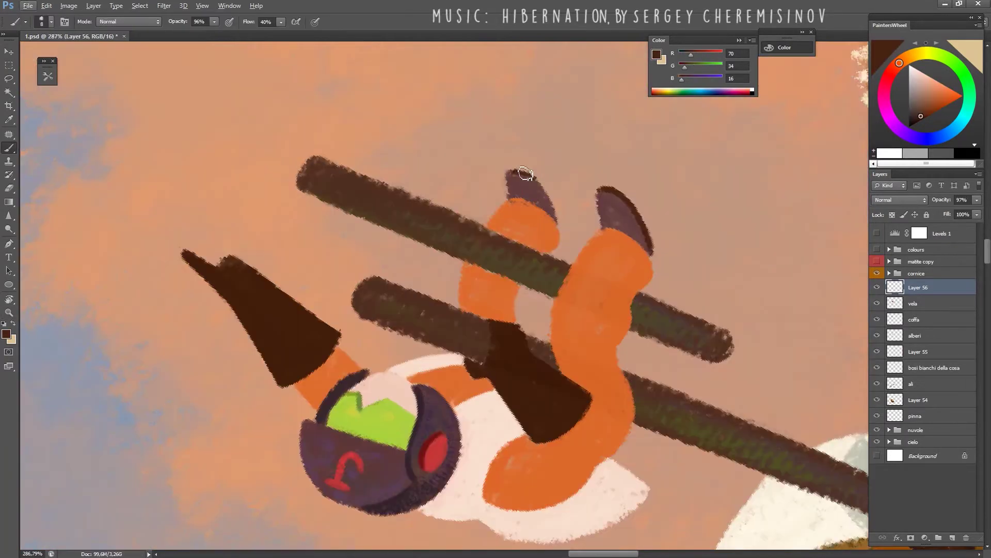
{"action": "left_click", "coordinate": [516, 343]}
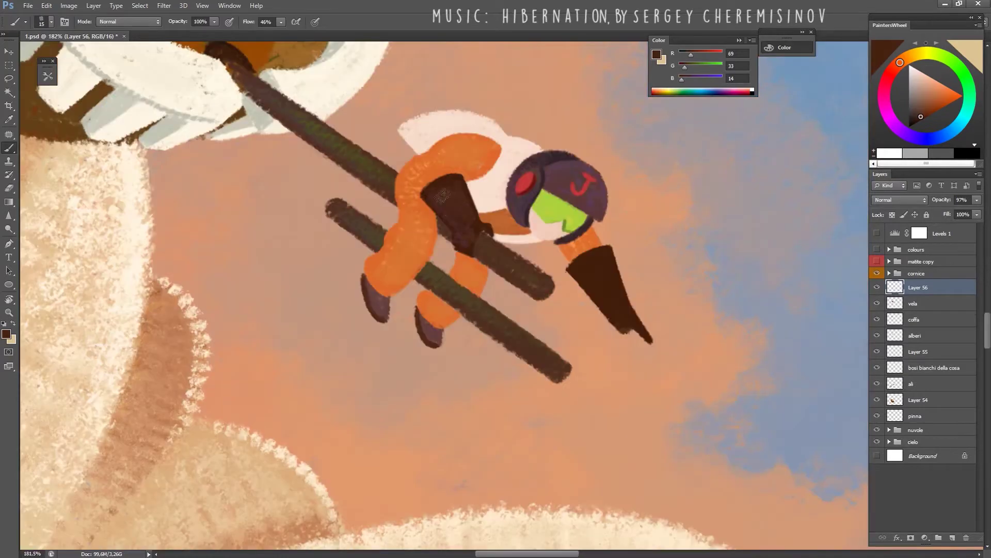
{"action": "left_click", "coordinate": [453, 198], "text": "alt"}
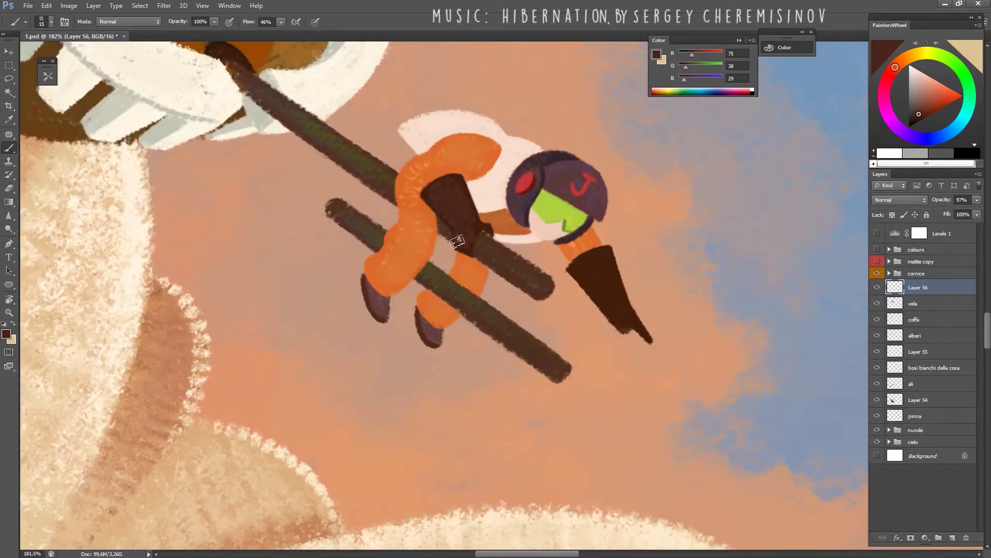
{"action": "left_click_drag", "start_coordinate": [471, 250], "coordinate": [462, 227]}
{"action": "left_click", "coordinate": [461, 219], "text": "alt"}
Adjust the dark brown and paint darker textured strokes onto the glove.
{"action": "left_click", "coordinate": [445, 184], "text": "alt"}
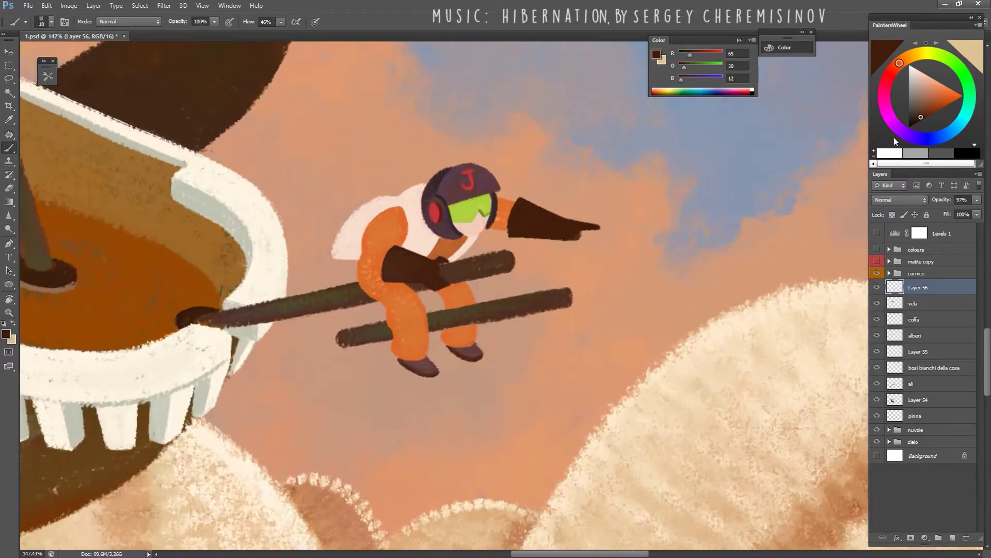
{"action": "left_click", "coordinate": [920, 114]}
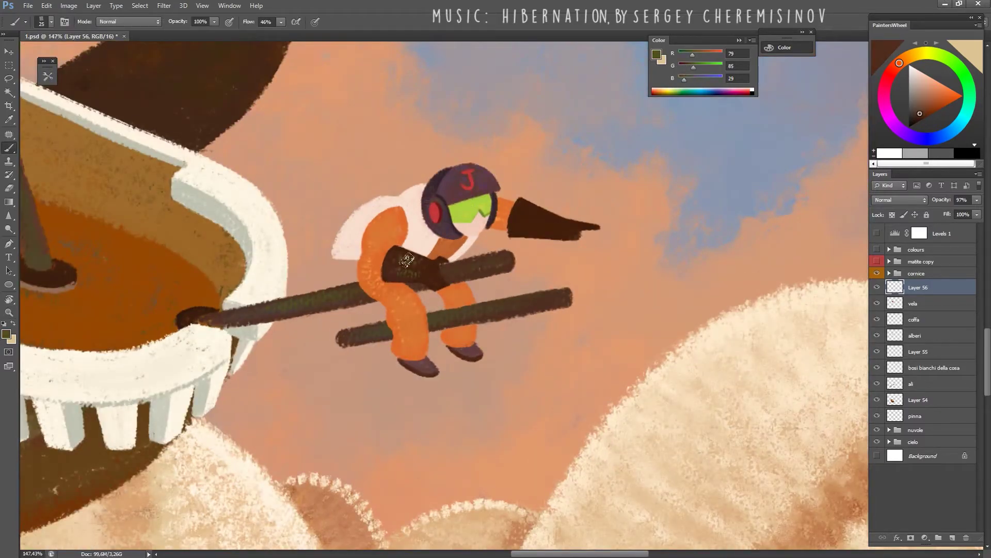
{"action": "left_click_drag", "start_coordinate": [401, 270], "coordinate": [424, 268]}
{"action": "left_click", "coordinate": [424, 268], "text": "alt"}
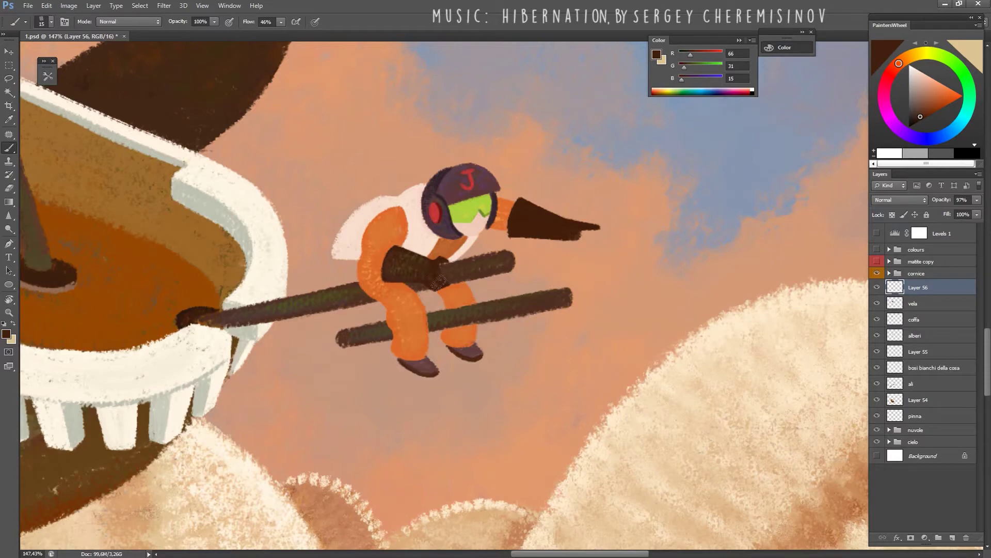
{"action": "left_click", "coordinate": [420, 265], "text": "alt"}
{"action": "mouse_move", "coordinate": [392, 261]}
{"action": "left_mouse_down"}
{"action": "mouse_move", "coordinate": [444, 276]}
{"action": "mouse_move", "coordinate": [475, 385]}
{"action": "left_mouse_up"}
Pick an olive brown, zoom out, and sample the glove's dark brown.
{"action": "key", "text": "z"}
{"action": "key", "text": "b"}
{"action": "left_click", "coordinate": [361, 381], "text": "alt"}
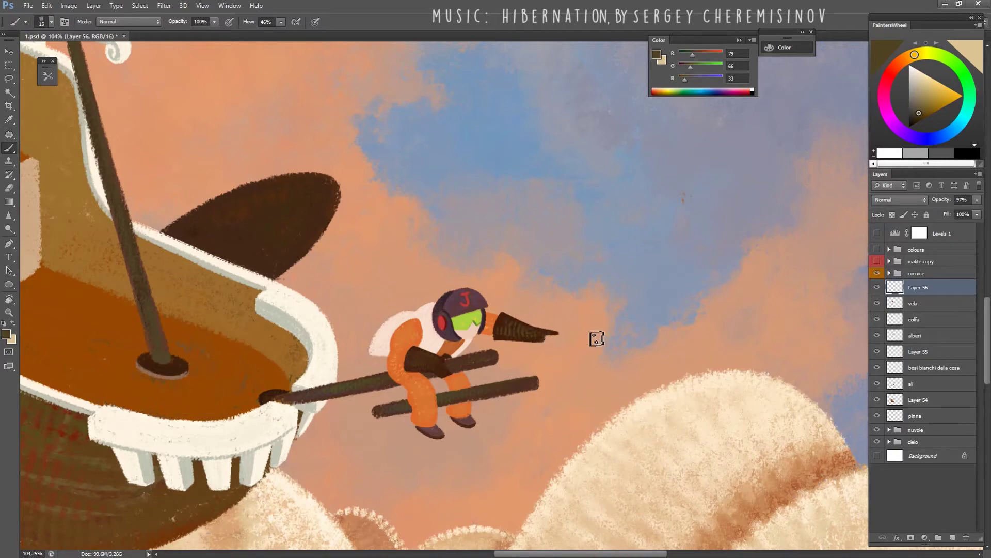
{"action": "key", "text": "z"}
{"action": "mouse_move", "coordinate": [594, 339]}
{"action": "left_mouse_down"}
{"action": "mouse_move", "coordinate": [500, 333]}
{"action": "mouse_move", "coordinate": [545, 336]}
{"action": "left_mouse_up"}
{"action": "key", "text": "b"}
{"action": "left_click", "coordinate": [521, 333], "text": "alt"}
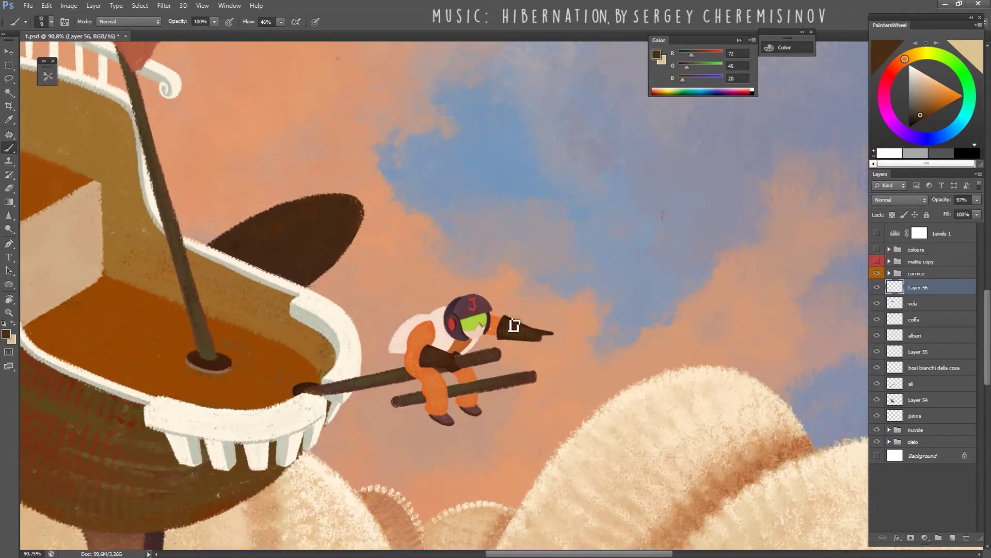
{"action": "left_click", "coordinate": [473, 360], "text": "alt"}
{"action": "scroll", "coordinate": [474, 360], "scroll_direction": "up", "scroll_amount": 2}
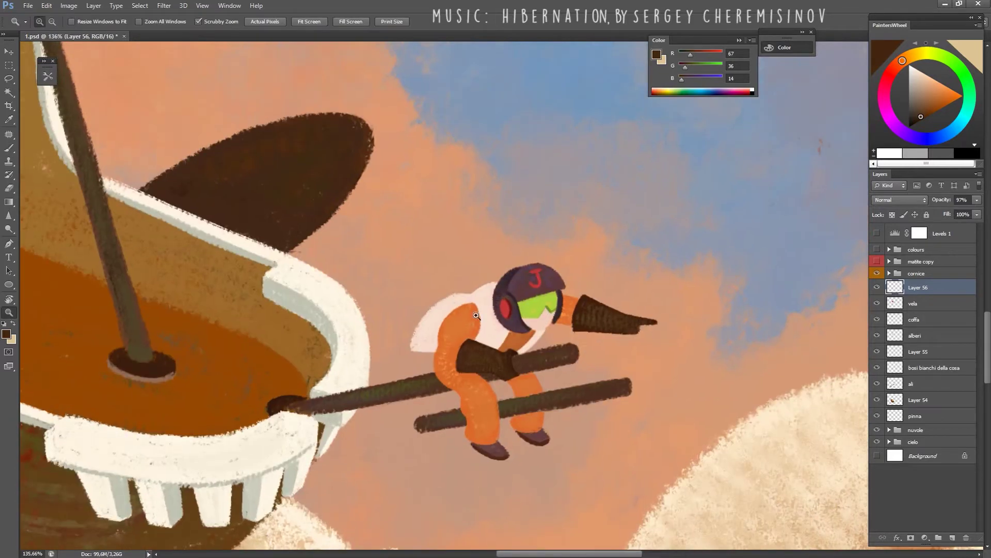
Sample the boot's reddish brown, make it redder, and resize the brush.
{"action": "key", "text": "bracketleft"}
{"action": "key", "text": "bracketleft"}
{"action": "key", "text": "bracketleft"}
{"action": "left_click", "coordinate": [497, 449], "text": "alt"}
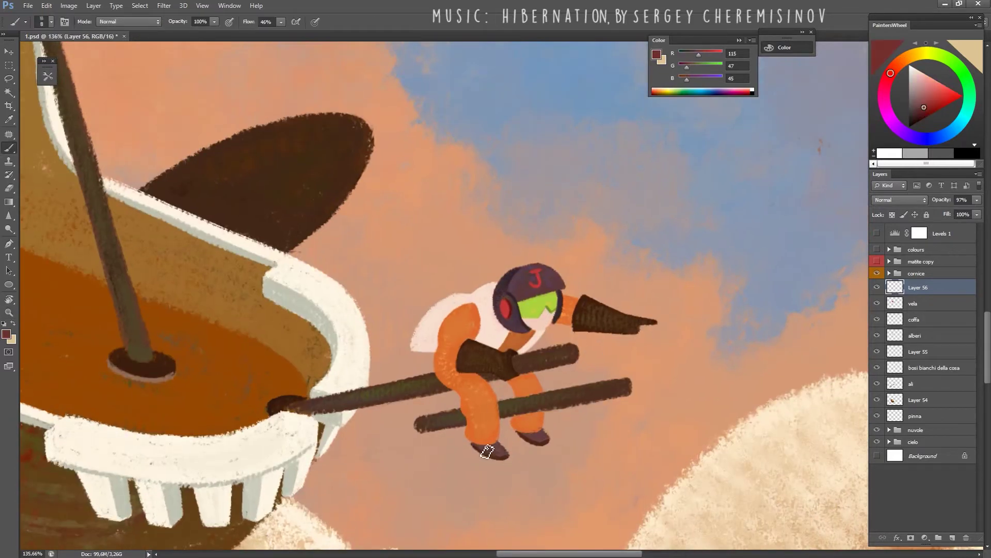
{"action": "key", "text": "bracketright"}
{"action": "scroll", "coordinate": [523, 437], "scroll_direction": "down", "scroll_amount": 3}
{"action": "scroll", "coordinate": [522, 438], "scroll_direction": "up", "scroll_amount": 1}
{"action": "left_click", "coordinate": [930, 106]}
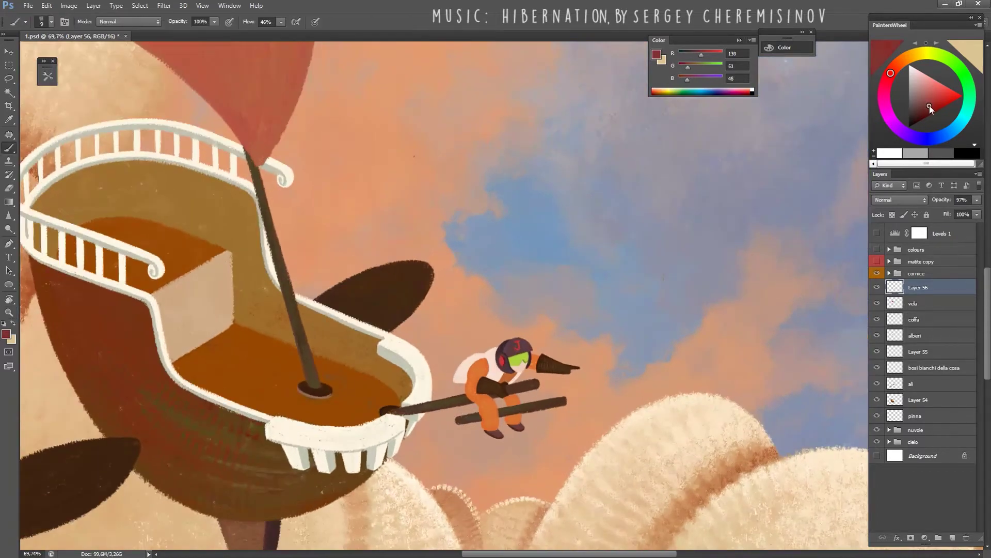
{"action": "left_click", "coordinate": [894, 69]}
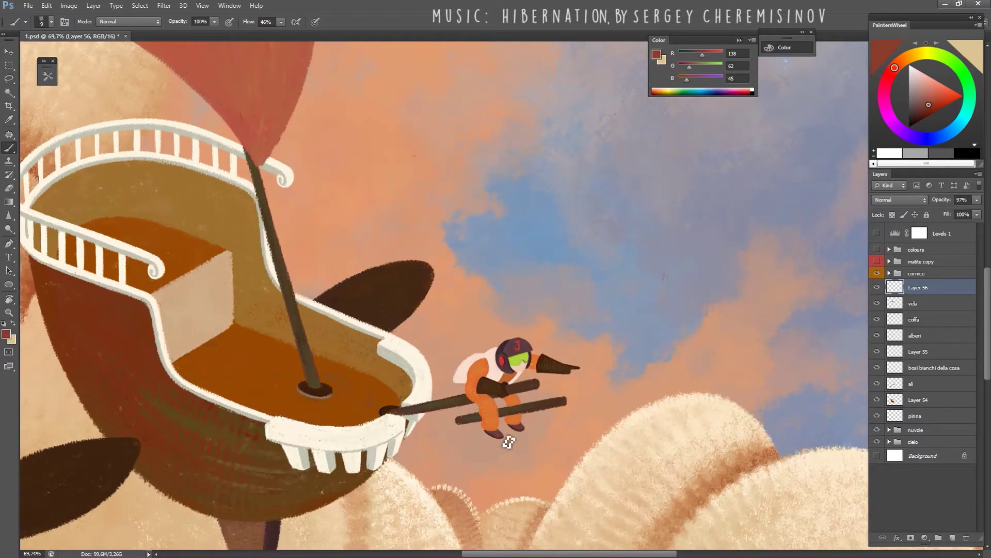
{"action": "scroll", "coordinate": [505, 438], "scroll_direction": "up", "scroll_amount": 3}
{"action": "key", "text": "bracketright"}
{"action": "key", "text": "bracketright"}
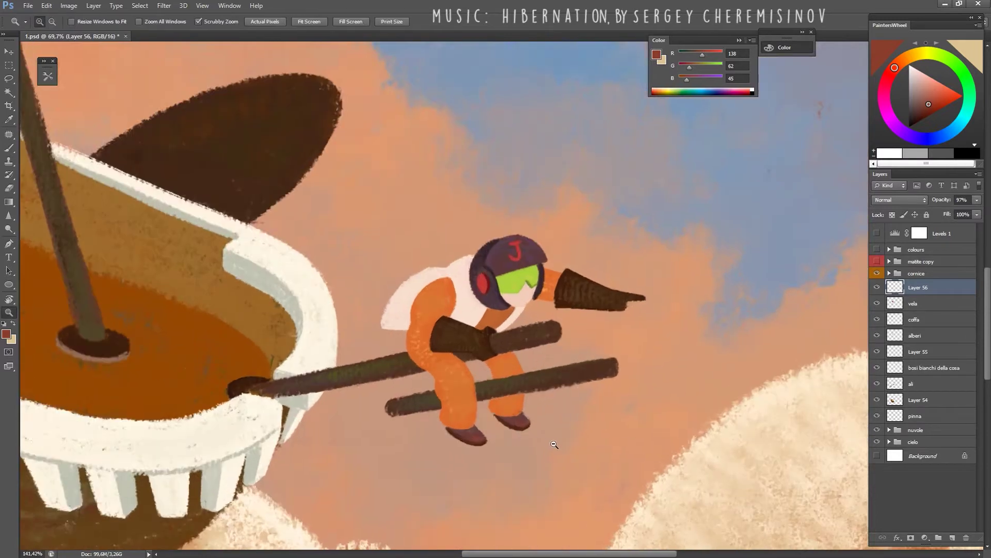
{"action": "key", "text": "bracketleft"}
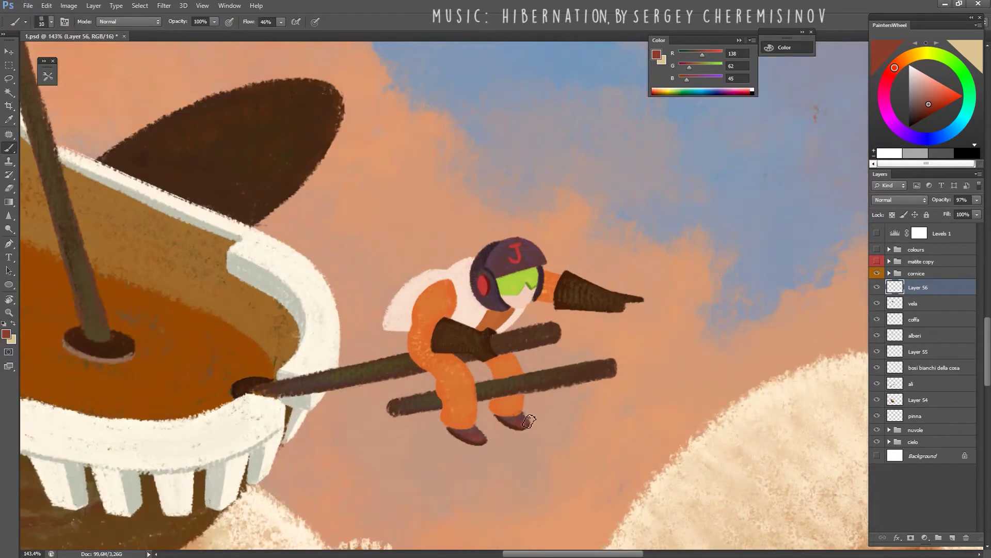
Switch to white, rotate the canvas toward the pilot's back, and sample the visor's yellow-green.
{"action": "left_click", "coordinate": [459, 284], "text": "alt"}
{"action": "left_click", "coordinate": [911, 66]}
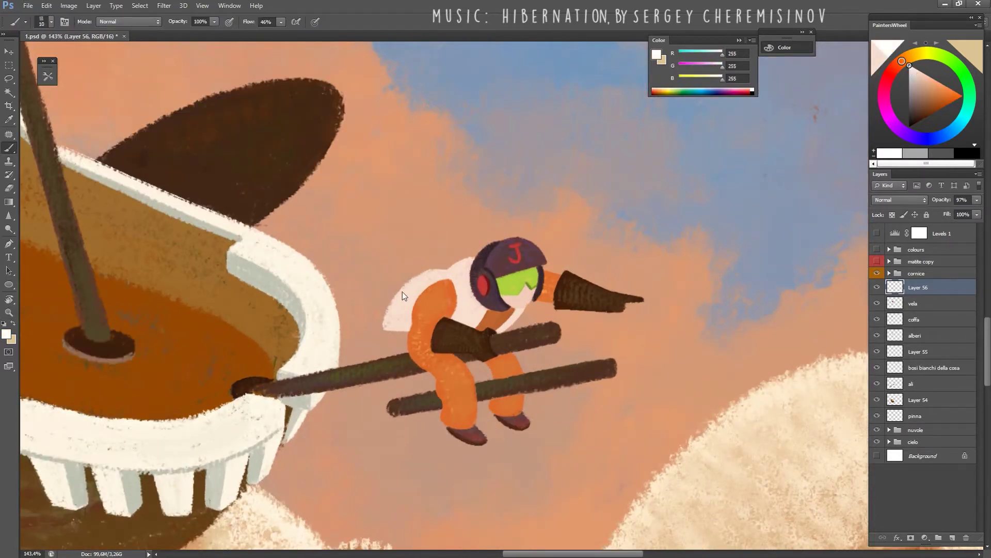
{"action": "key", "text": "r"}
{"action": "left_click_drag", "start_coordinate": [432, 227], "coordinate": [462, 324]}
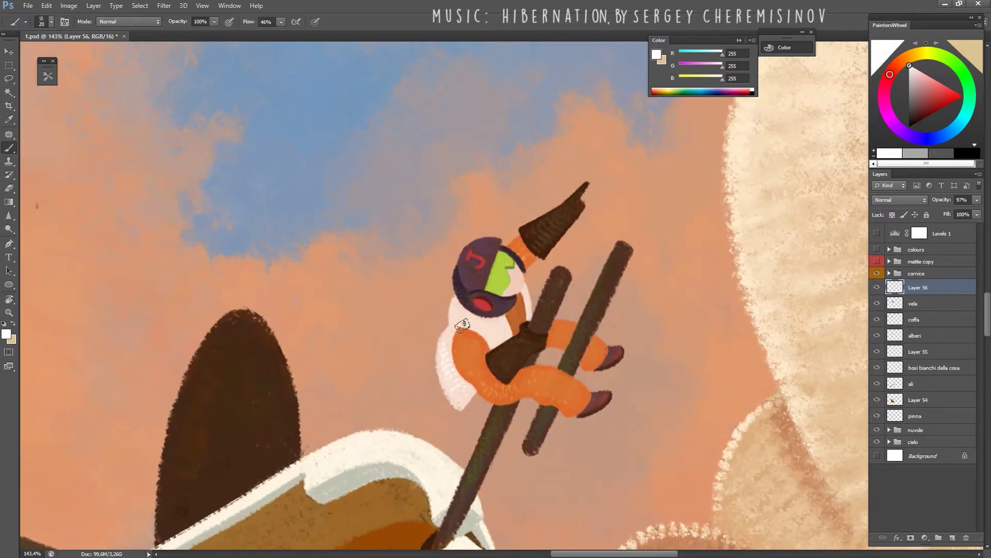
{"action": "key", "text": "bracketright"}
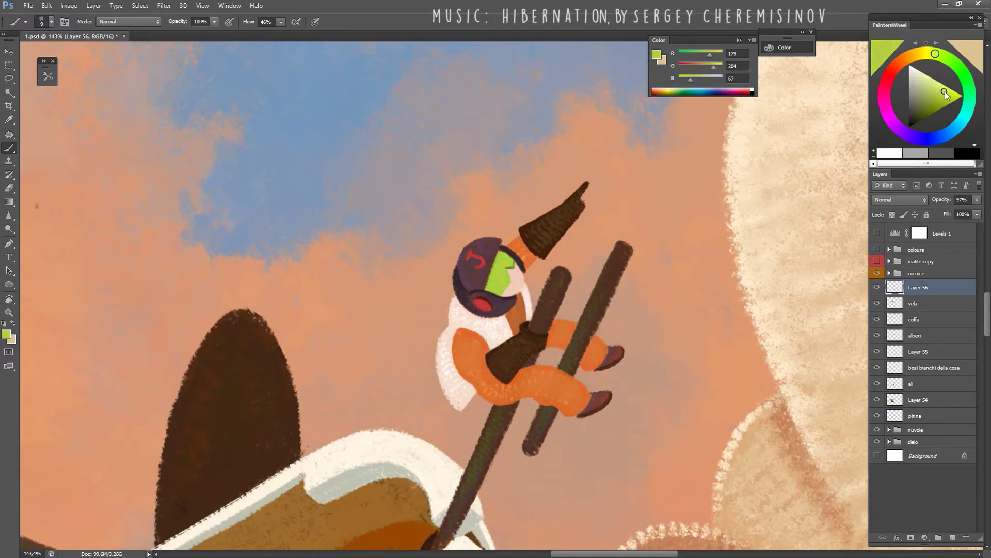
{"action": "left_click", "coordinate": [514, 282], "text": "alt"}
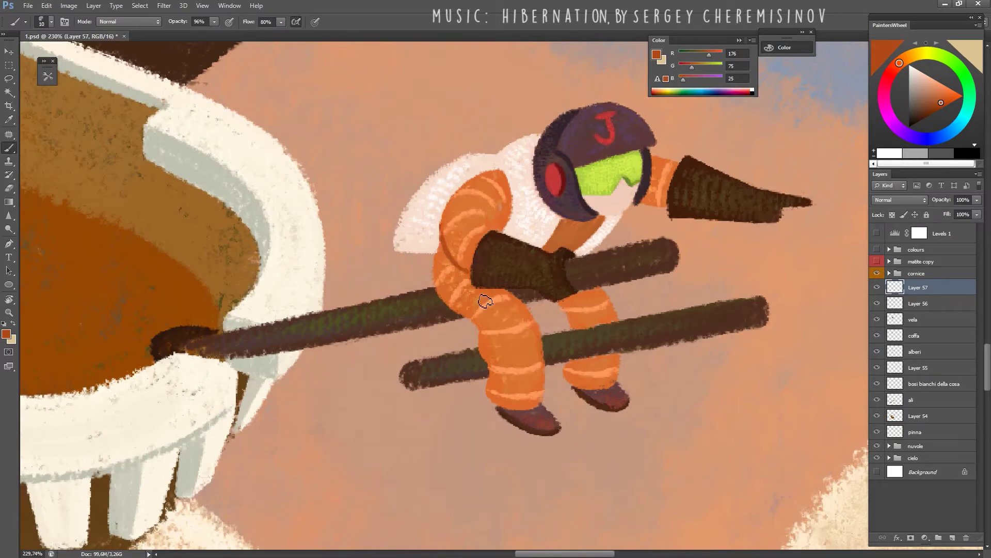
Touch up the orange leg's left edge and zoom out around the pilot.
{"action": "left_click_drag", "start_coordinate": [480, 349], "coordinate": [491, 396]}
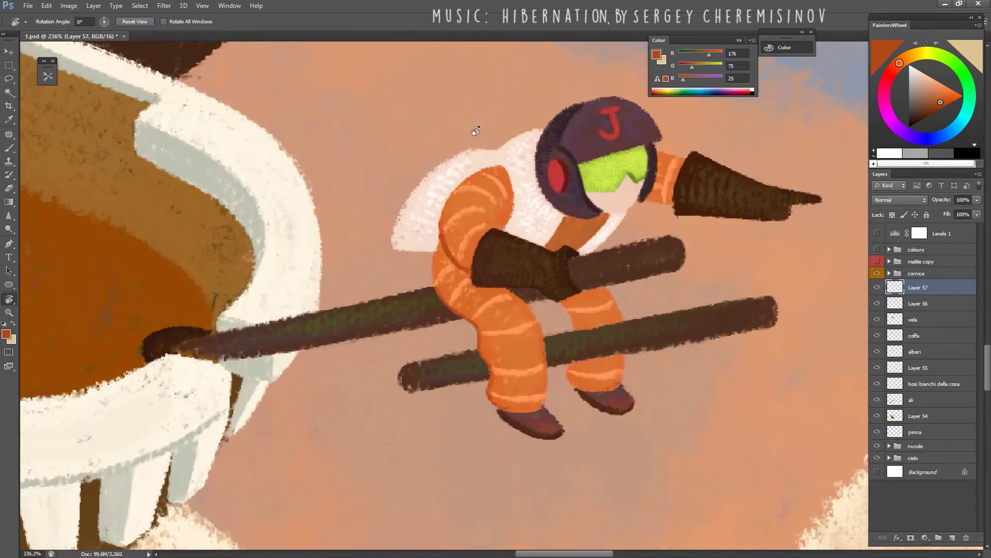
{"action": "key", "text": "b"}
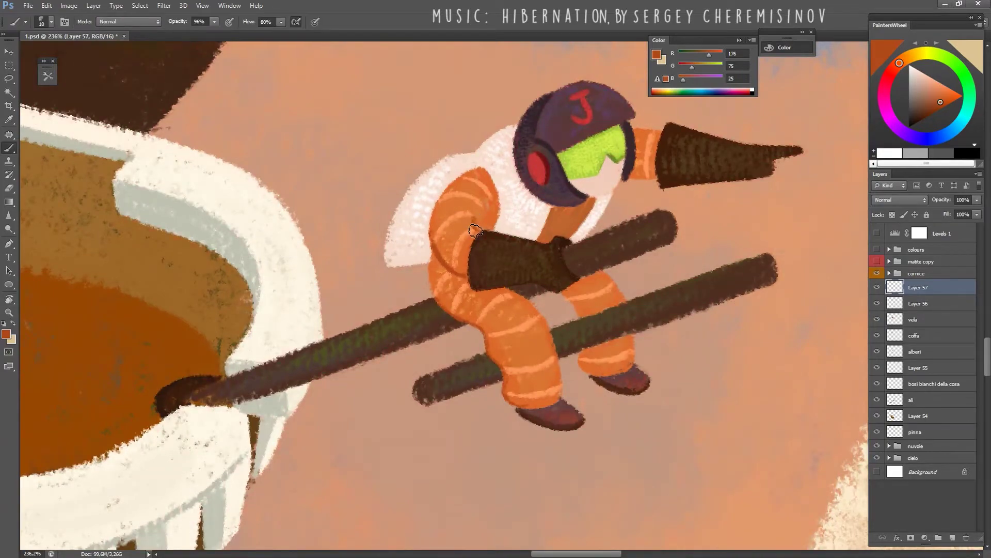
{"action": "key", "text": "z"}
{"action": "scroll", "coordinate": [480, 219], "scroll_direction": "down", "scroll_amount": 5}
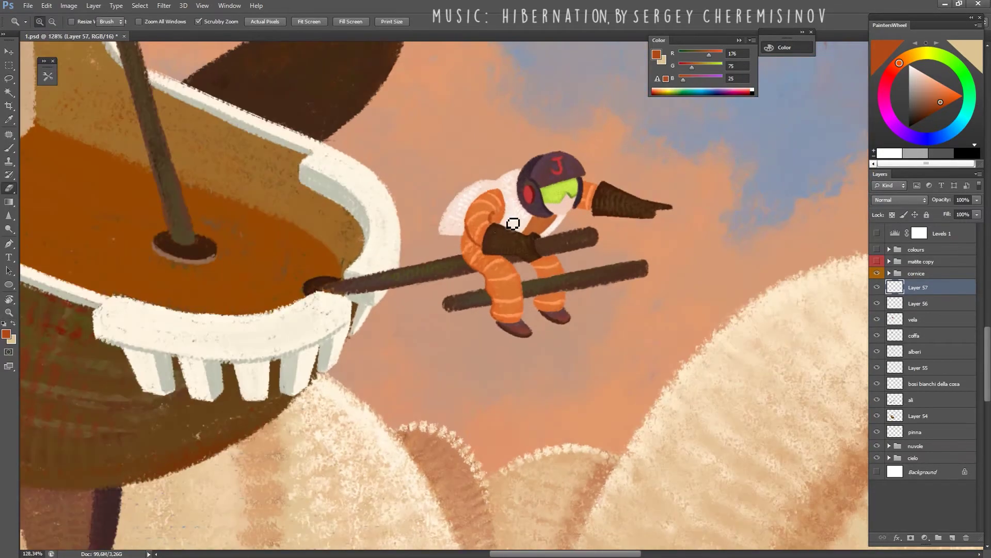
{"action": "key", "text": "b"}
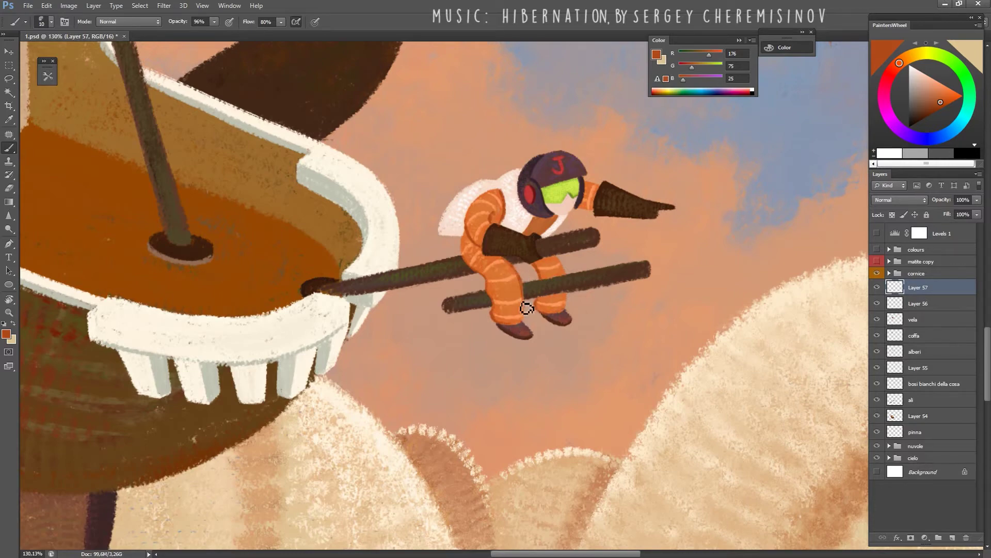
Mix a deep brown and dab a short stroke where the pilot's beard meets the pole.
{"action": "key", "text": "z"}
{"action": "left_click_drag", "start_coordinate": [552, 294], "coordinate": [482, 249]}
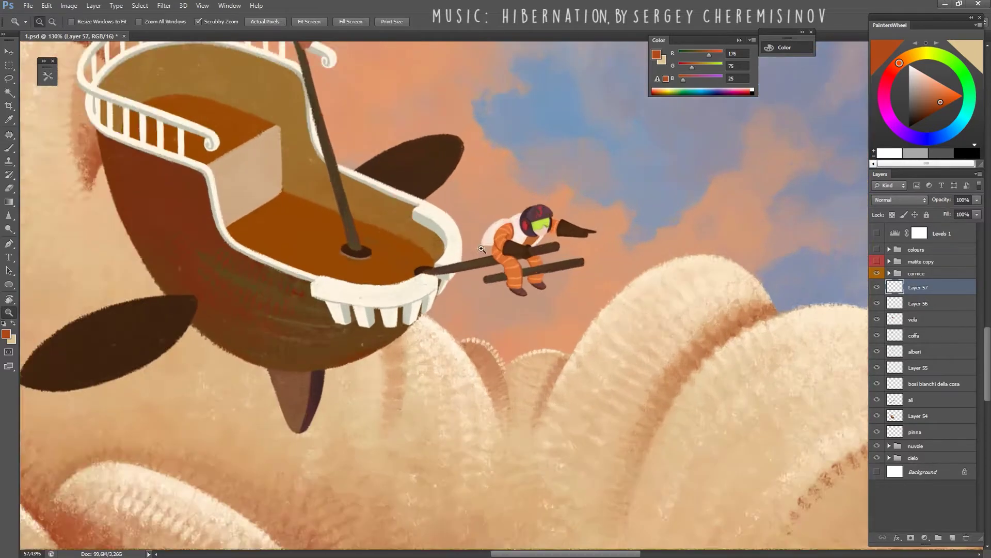
{"action": "key", "text": "r"}
{"action": "left_click_drag", "start_coordinate": [568, 232], "coordinate": [439, 155]}
{"action": "key", "text": "b"}
{"action": "left_click", "coordinate": [937, 102]}
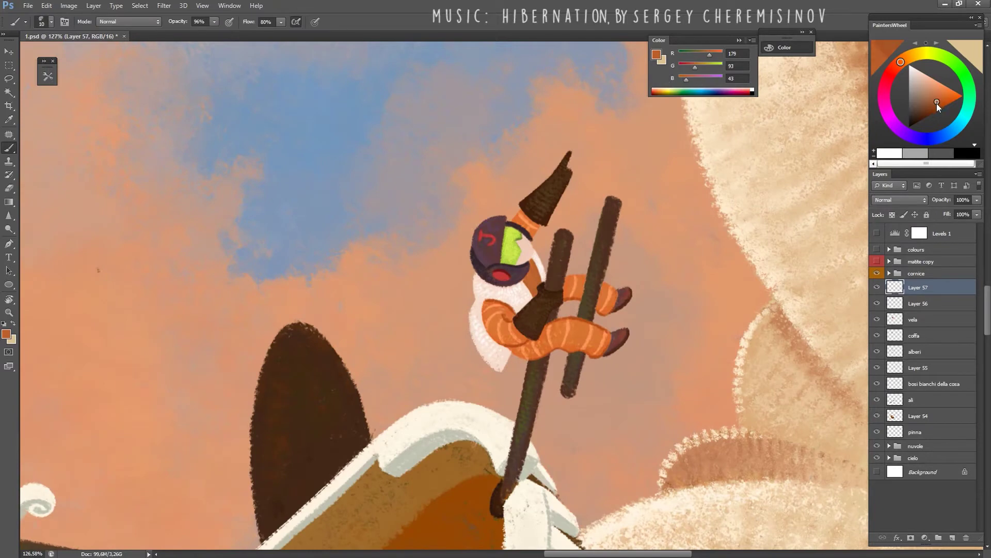
{"action": "left_click", "coordinate": [937, 107]}
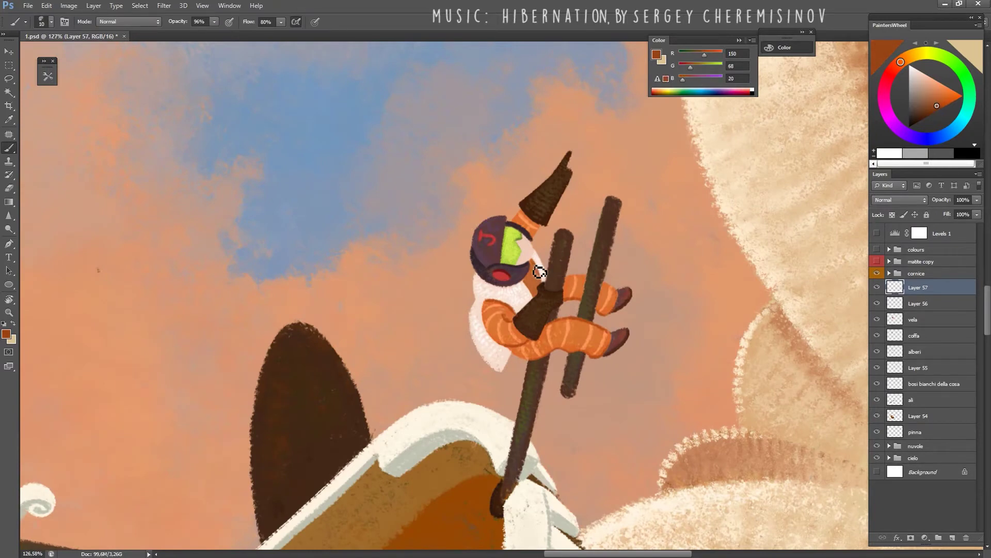
{"action": "key", "text": "e"}
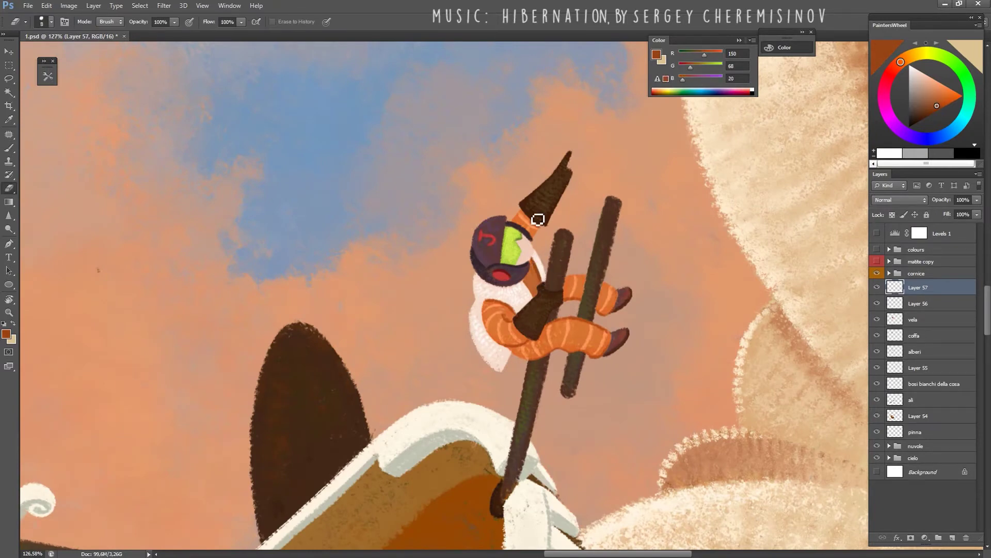
{"action": "key", "text": "b"}
{"action": "left_click_drag", "start_coordinate": [537, 266], "coordinate": [547, 288]}
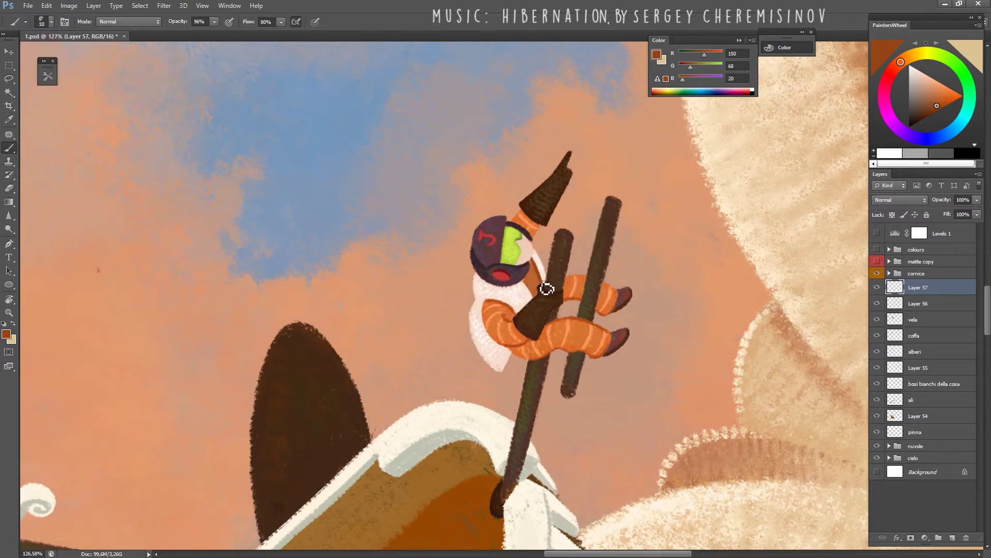
Choose a textured Classic Painter brush preset and mix cream, pale green and dark olive colours.
{"action": "scroll", "coordinate": [144, 310], "scroll_direction": "down", "scroll_amount": 5}
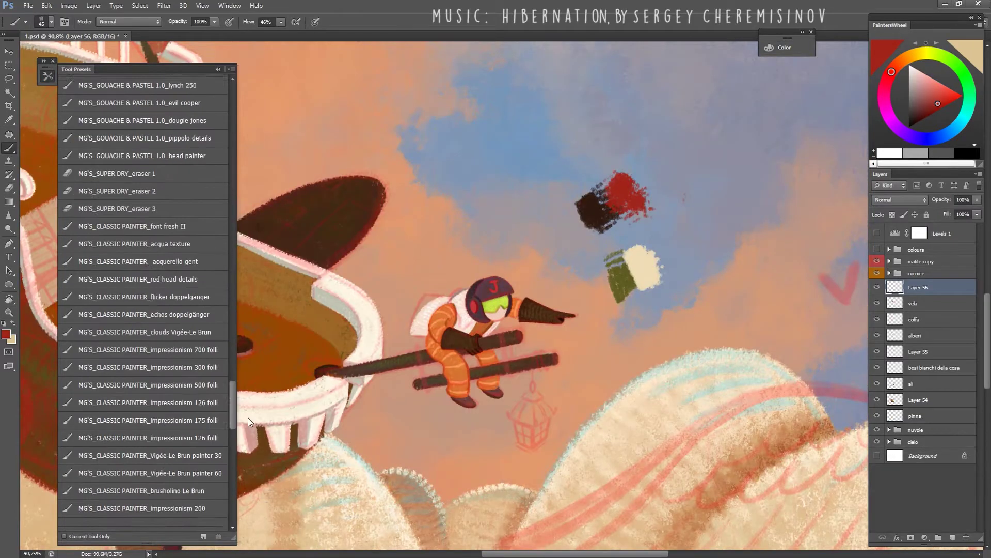
{"action": "left_click", "coordinate": [129, 248]}
{"action": "left_click", "coordinate": [647, 263], "text": "alt"}
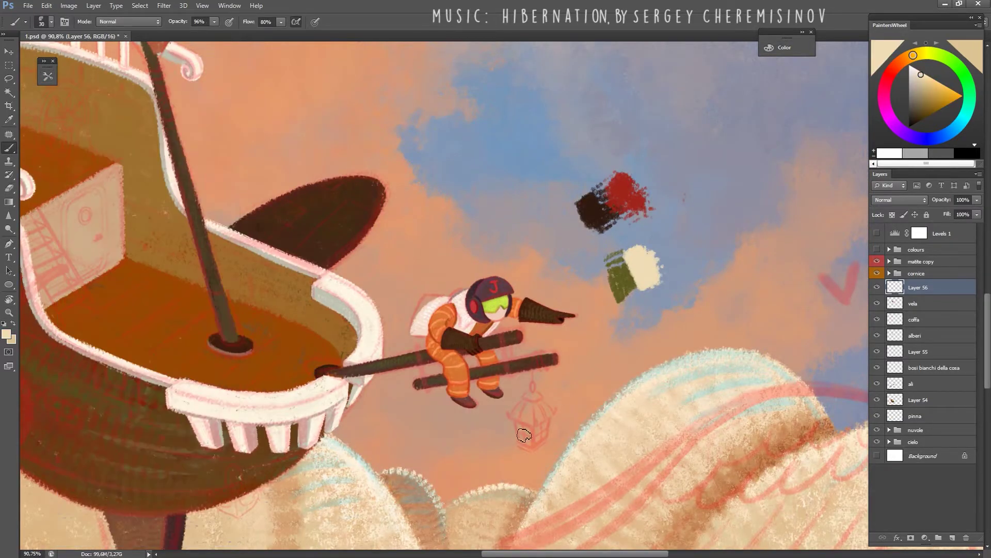
{"action": "key", "text": "bracketright"}
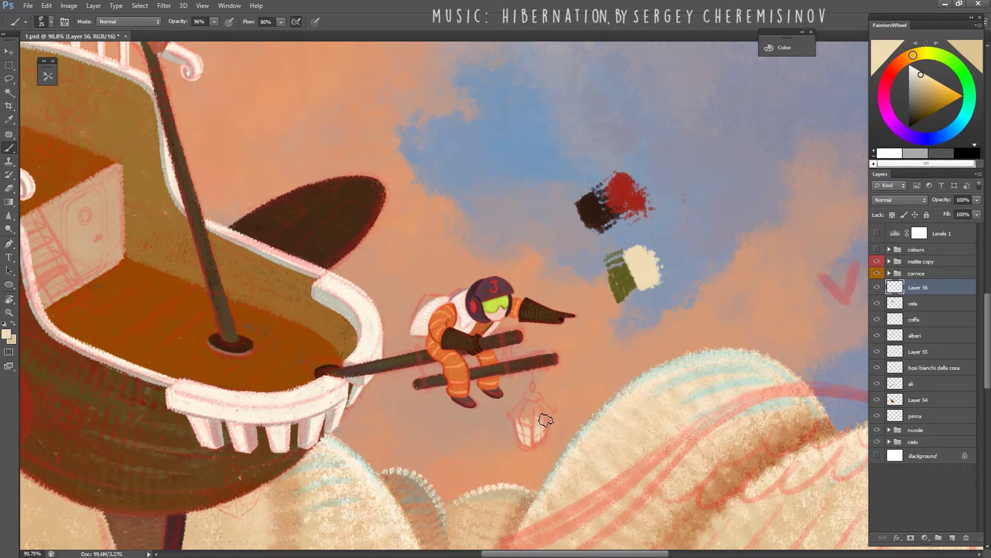
{"action": "left_click_drag", "start_coordinate": [787, 38], "coordinate": [381, 235]}
{"action": "left_click", "coordinate": [379, 244]}
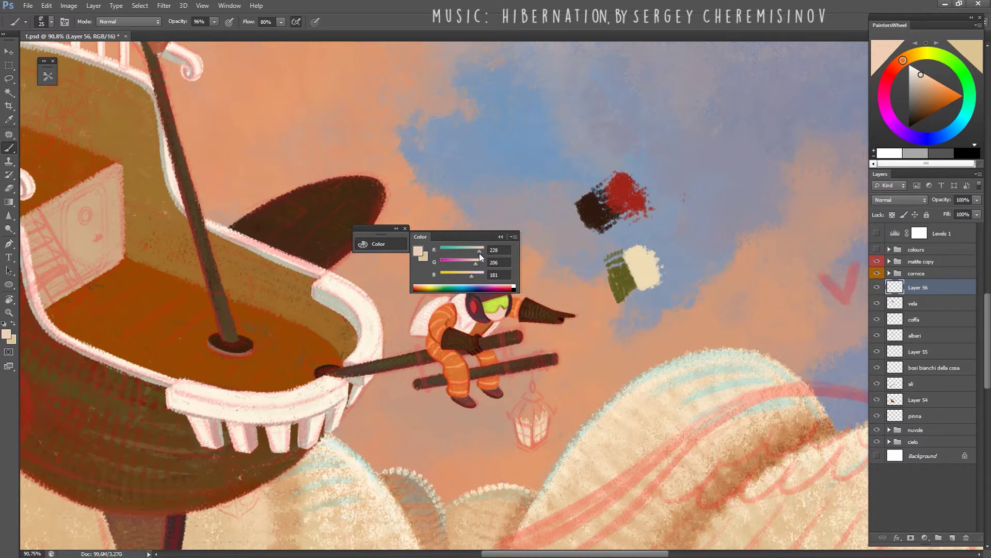
{"action": "left_click_drag", "start_coordinate": [480, 253], "coordinate": [474, 253]}
{"action": "left_click_drag", "start_coordinate": [476, 264], "coordinate": [479, 264]}
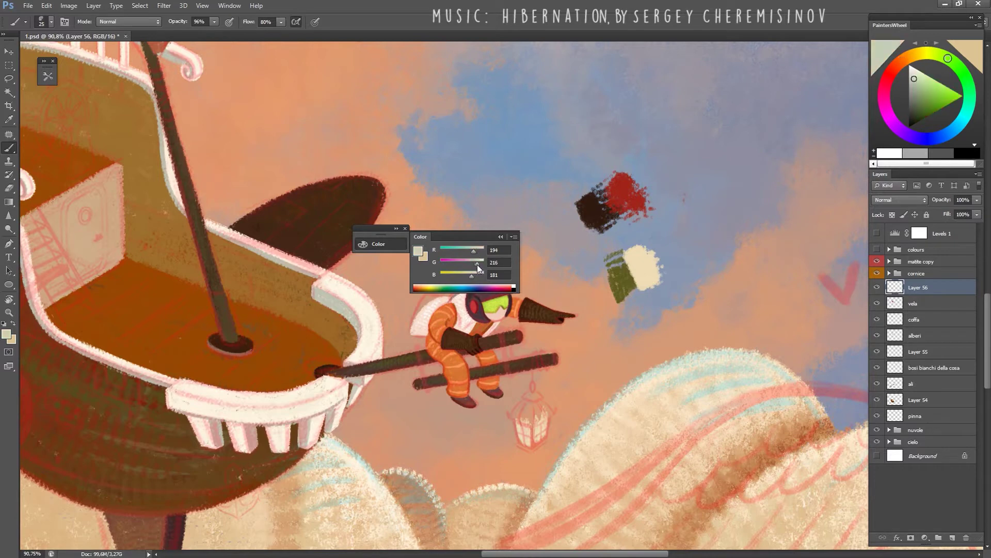
{"action": "left_click", "coordinate": [877, 261]}
{"action": "left_click", "coordinate": [651, 269], "text": "alt"}
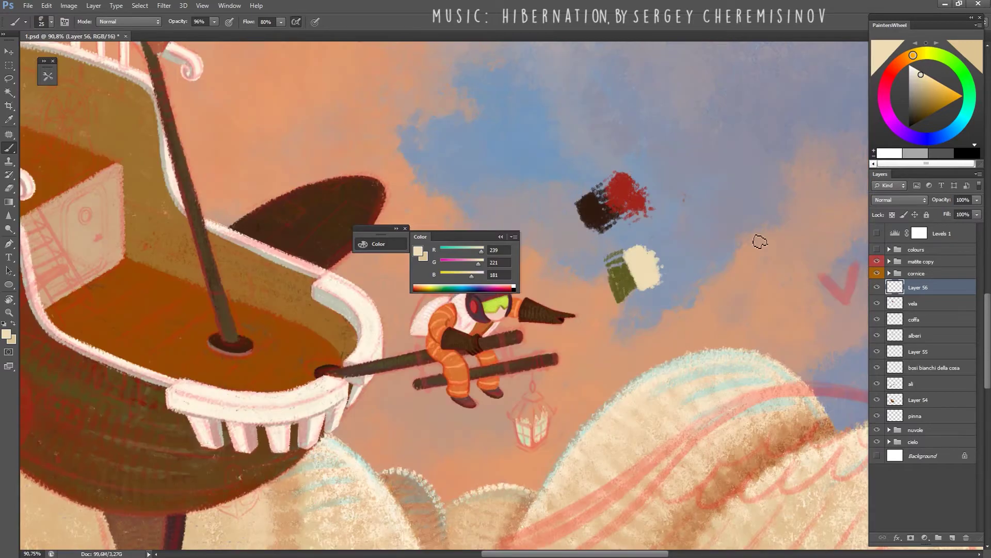
{"action": "left_click", "coordinate": [627, 277], "text": "alt"}
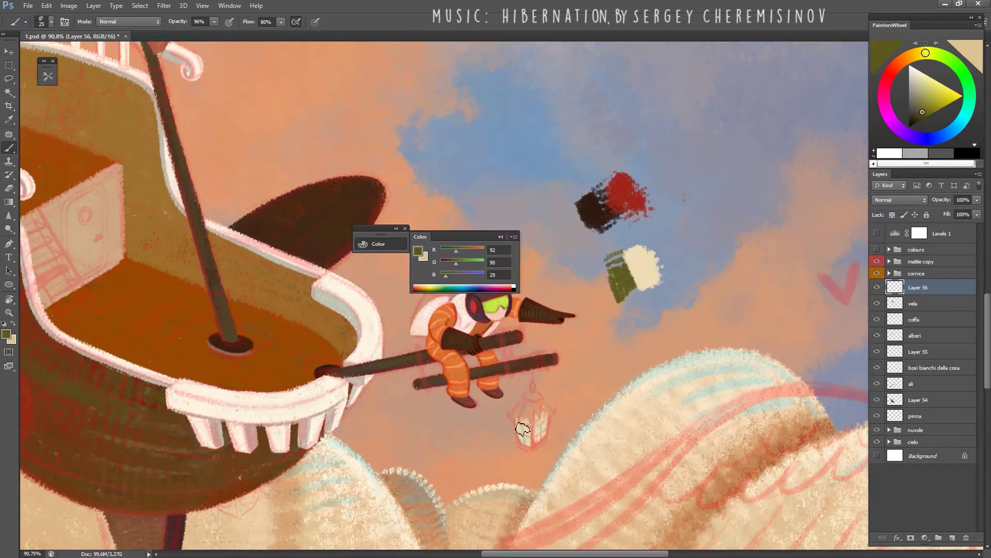
Paint the lantern's olive-green top and outline its bottom and right side in dark brown.
{"action": "left_click_drag", "start_coordinate": [520, 419], "coordinate": [544, 407]}
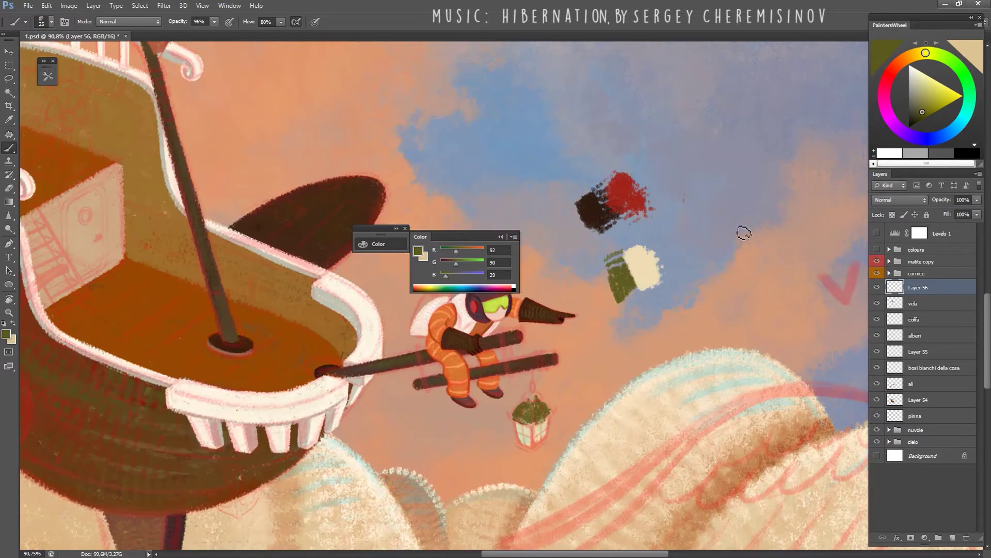
{"action": "left_click", "coordinate": [581, 235], "text": "alt"}
{"action": "key", "text": "bracketleft"}
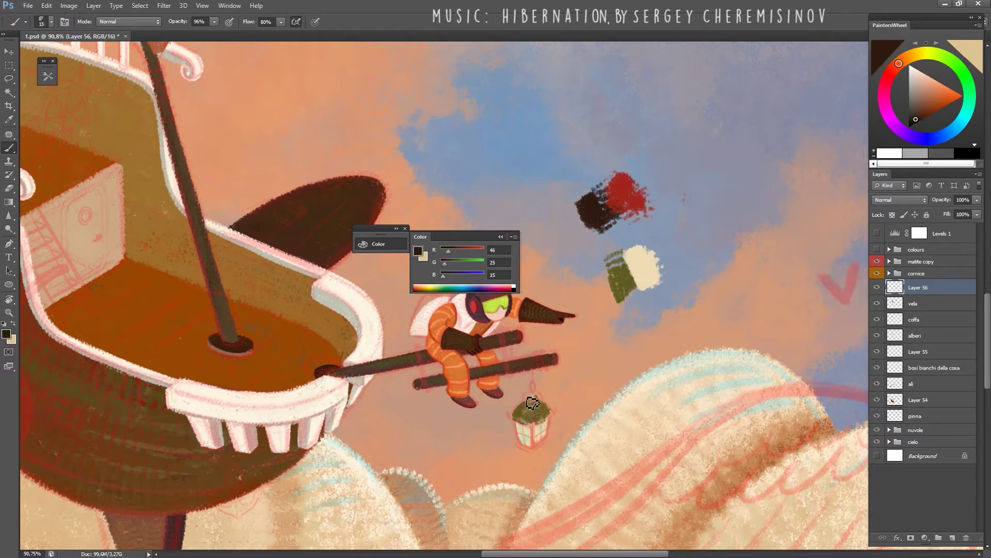
{"action": "left_click_drag", "start_coordinate": [532, 401], "coordinate": [535, 396]}
{"action": "key", "text": "bracketleft"}
{"action": "mouse_move", "coordinate": [523, 445]}
{"action": "left_mouse_down"}
{"action": "mouse_move", "coordinate": [534, 450]}
{"action": "mouse_move", "coordinate": [535, 430]}
{"action": "left_mouse_up"}
Zoom in on the lantern, darken its top frame, and outline its top edge and right side.
{"action": "key", "text": "r"}
{"action": "left_click_drag", "start_coordinate": [622, 454], "coordinate": [604, 117]}
{"action": "key", "text": "z"}
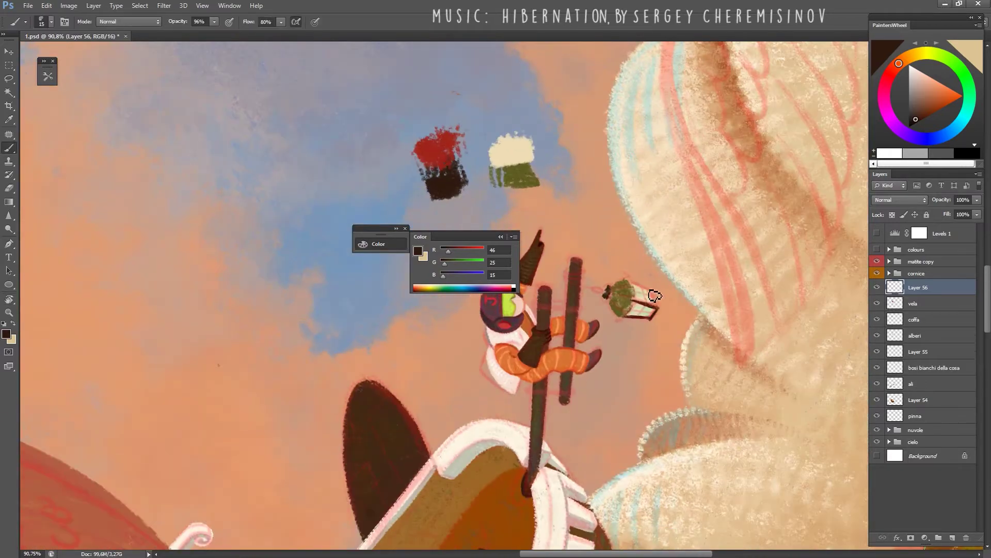
{"action": "mouse_move", "coordinate": [656, 300]}
{"action": "left_mouse_down"}
{"action": "mouse_move", "coordinate": [711, 329]}
{"action": "mouse_move", "coordinate": [738, 305]}
{"action": "left_mouse_up"}
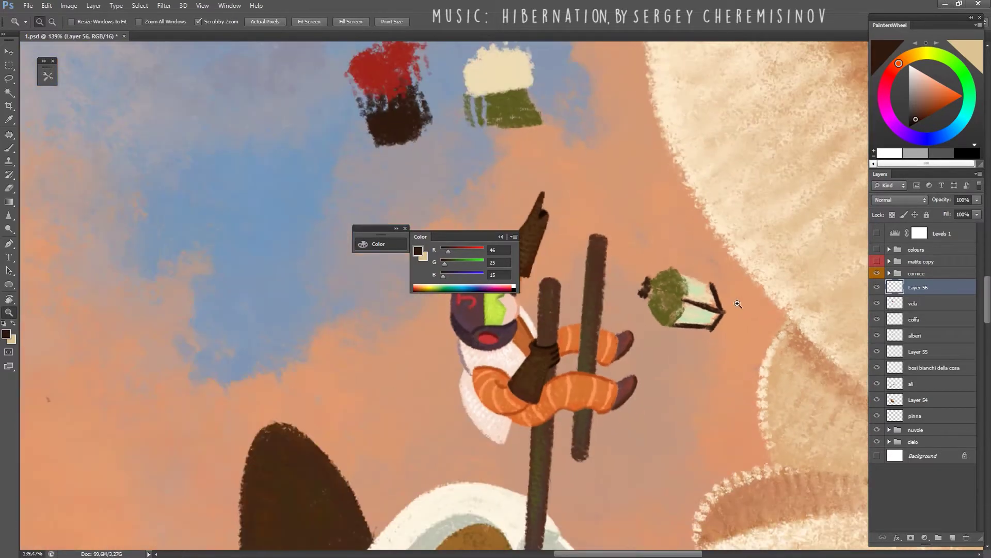
{"action": "key", "text": "b"}
{"action": "left_click_drag", "start_coordinate": [683, 272], "coordinate": [715, 291]}
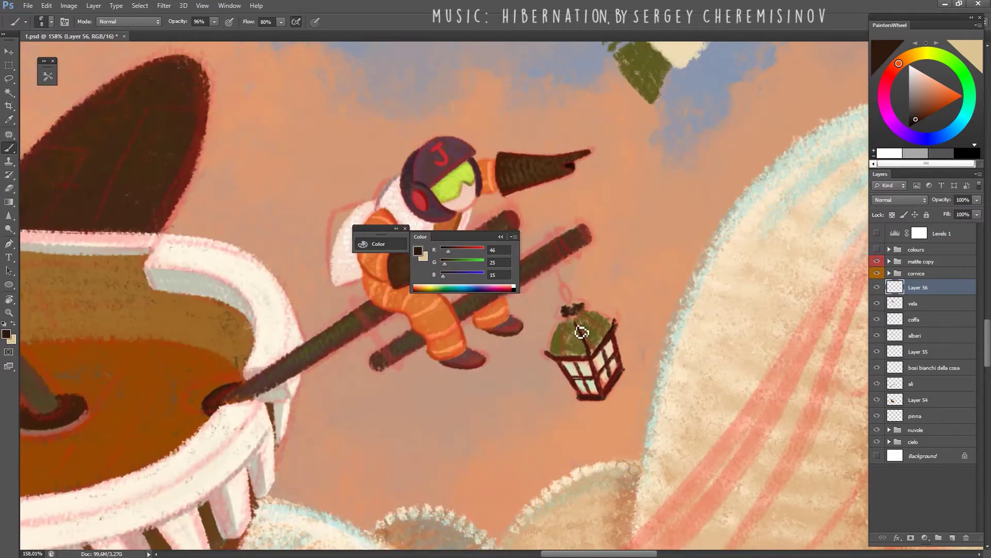
{"action": "mouse_move", "coordinate": [582, 332]}
{"action": "left_mouse_down"}
{"action": "mouse_move", "coordinate": [573, 328]}
{"action": "mouse_move", "coordinate": [613, 328]}
{"action": "left_mouse_up"}
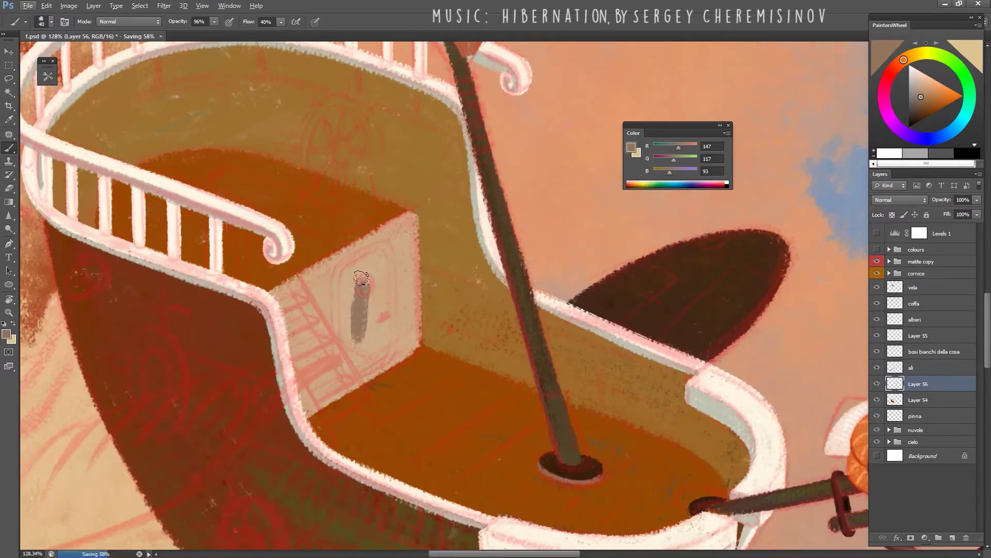
{"action": "mouse_move", "coordinate": [361, 279]}
{"action": "left_mouse_down"}
{"action": "mouse_move", "coordinate": [361, 336]}
{"action": "mouse_move", "coordinate": [351, 351]}
{"action": "left_mouse_up"}
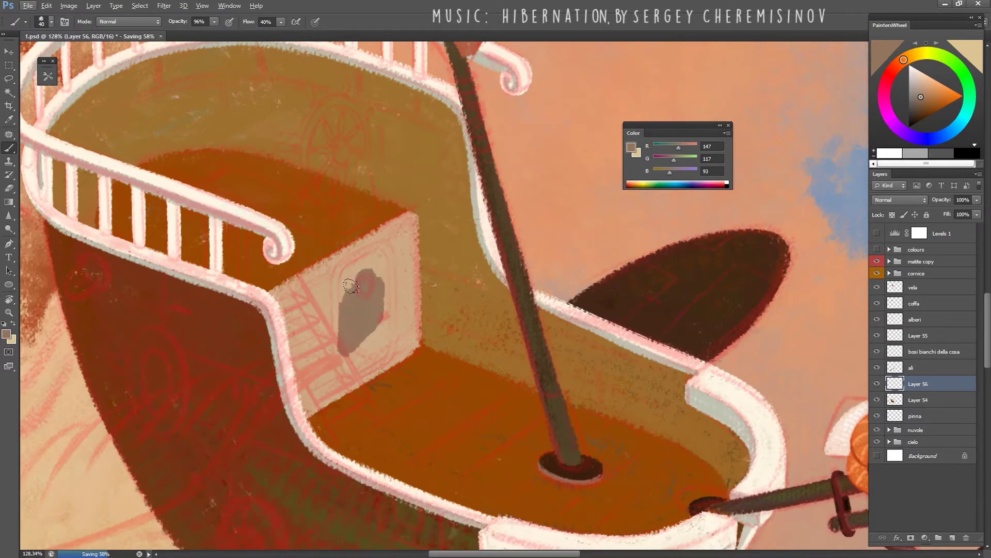
Undo the box-face stroke, fill the door in grey-brown and add a dark blue-grey knob.
{"action": "key", "text": "ctrl+z"}
{"action": "left_click_drag", "start_coordinate": [347, 299], "coordinate": [351, 343]}
{"action": "mouse_move", "coordinate": [344, 274]}
{"action": "left_mouse_down"}
{"action": "mouse_move", "coordinate": [352, 362]}
{"action": "mouse_move", "coordinate": [385, 258]}
{"action": "mouse_move", "coordinate": [372, 364]}
{"action": "left_mouse_up"}
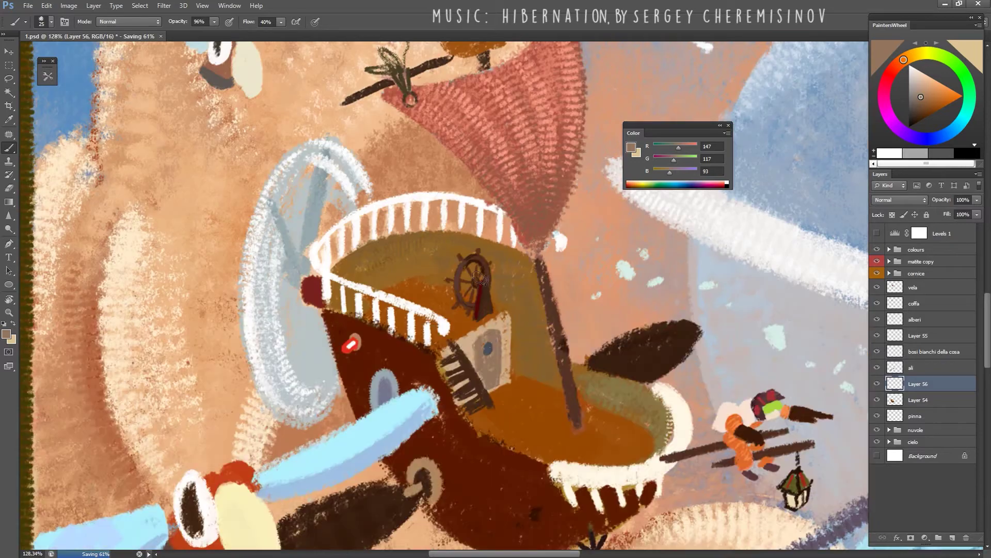
{"action": "left_click", "coordinate": [369, 290], "text": "alt"}
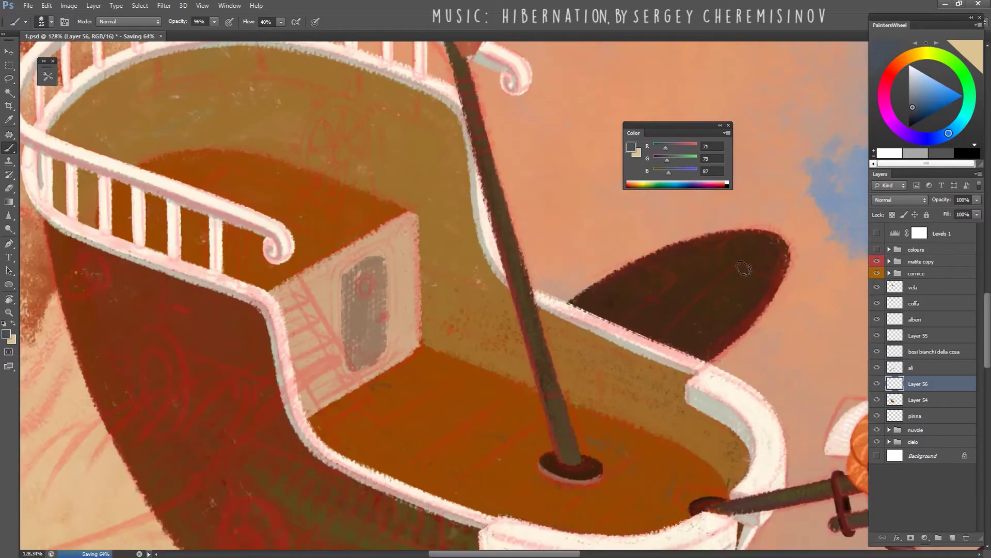
{"action": "left_click_drag", "start_coordinate": [369, 290], "coordinate": [366, 283]}
With a gouache and pastel preset, outline the door's left edge and top in light peach.
{"action": "left_click", "coordinate": [969, 50]}
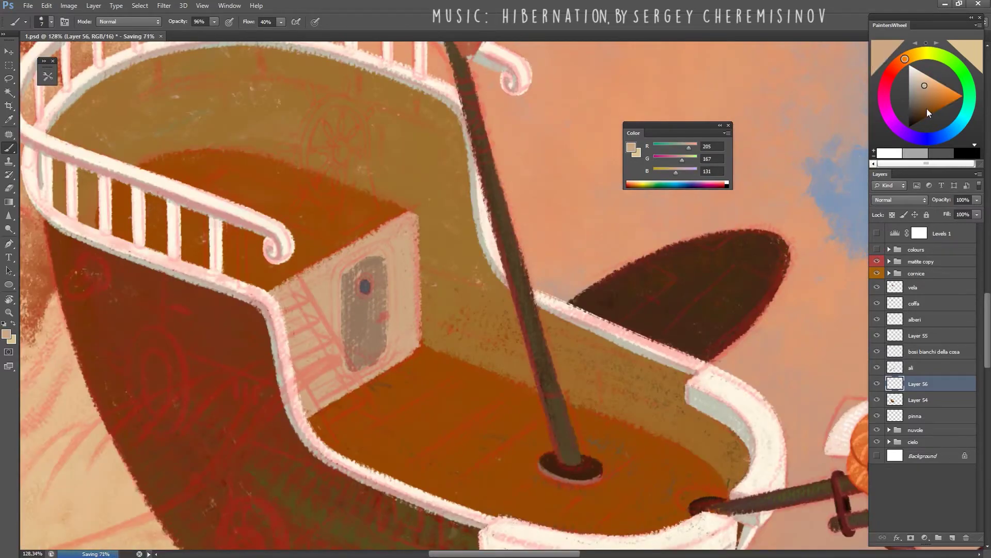
{"action": "left_click", "coordinate": [878, 250]}
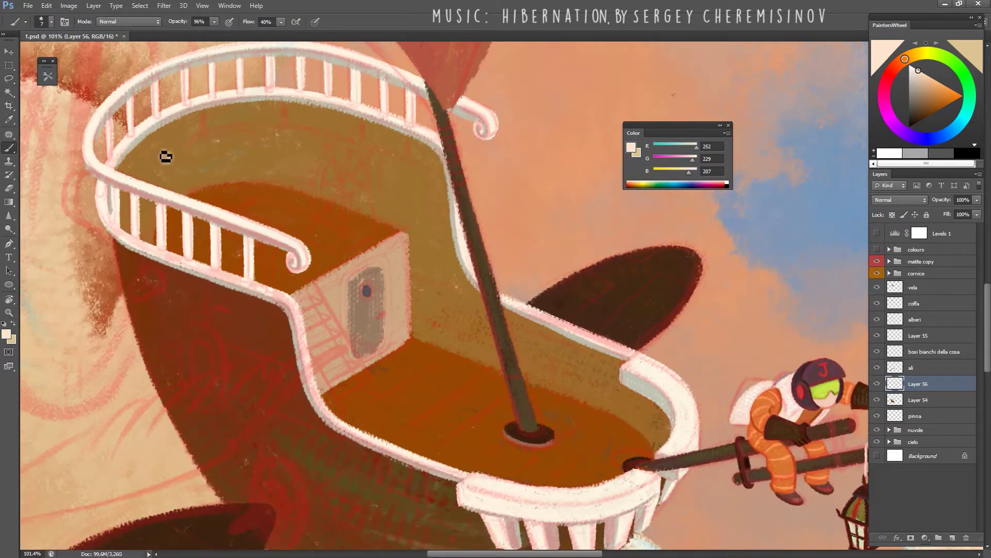
{"action": "left_click", "coordinate": [48, 75]}
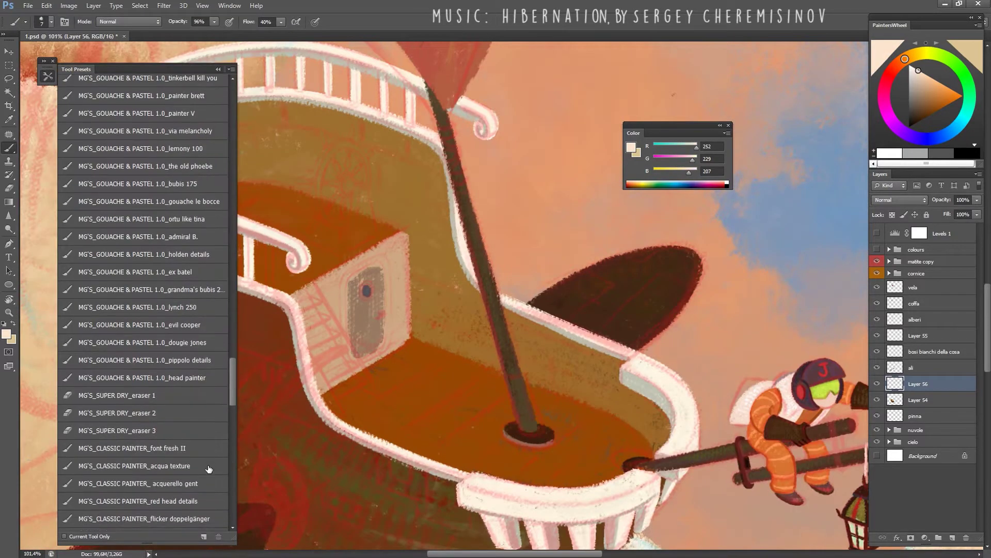
{"action": "left_click", "coordinate": [207, 466]}
{"action": "mouse_move", "coordinate": [349, 330]}
{"action": "left_mouse_down"}
{"action": "mouse_move", "coordinate": [393, 284]}
{"action": "mouse_move", "coordinate": [392, 348]}
{"action": "left_mouse_up"}
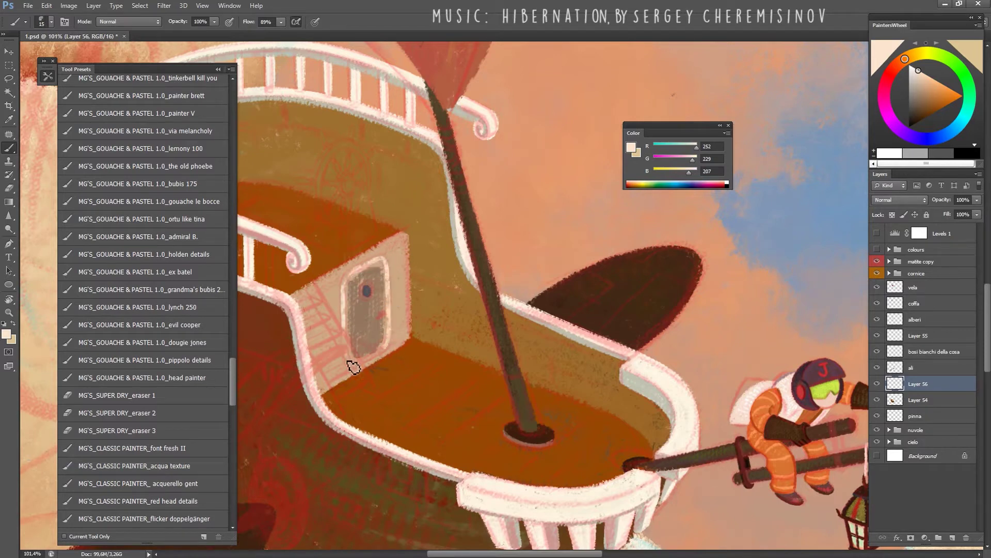
Switch to a different pastel brush preset and adjust its size while tilting the view.
{"action": "scroll", "coordinate": [219, 191], "scroll_direction": "up", "scroll_amount": 5}
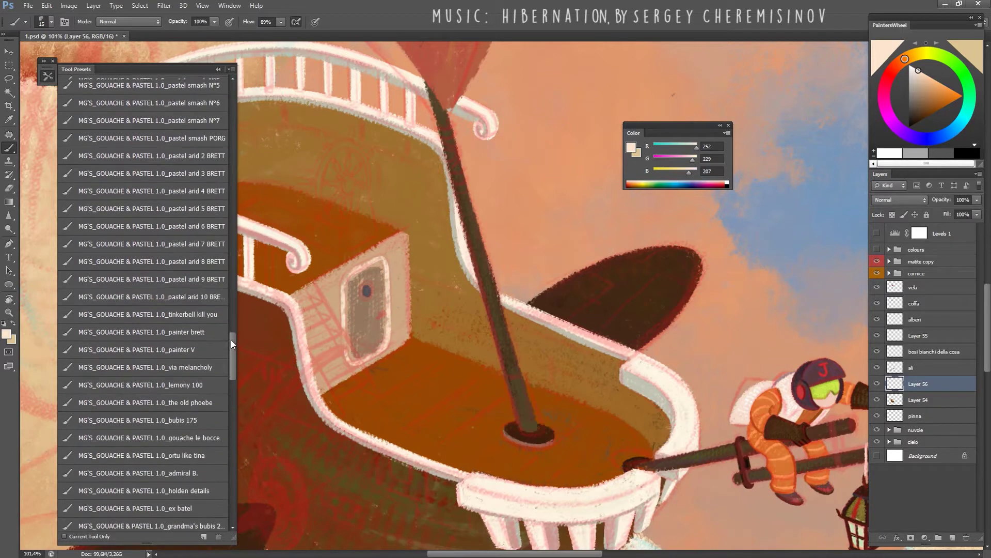
{"action": "left_click", "coordinate": [216, 227]}
{"action": "key", "text": "bracketright"}
{"action": "key", "text": "bracketright"}
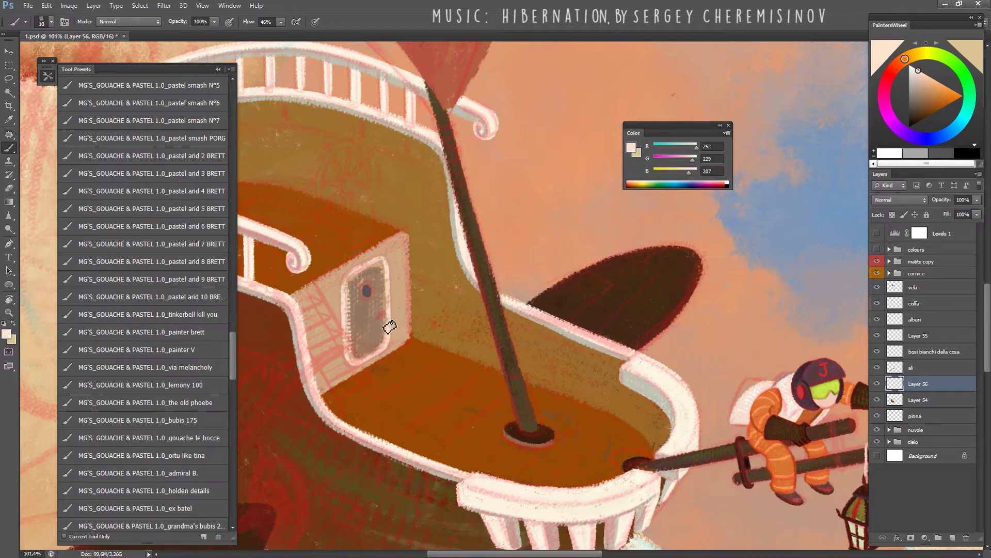
{"action": "key", "text": "r"}
{"action": "left_click_drag", "start_coordinate": [390, 320], "coordinate": [451, 417]}
{"action": "key", "text": "bracketleft"}
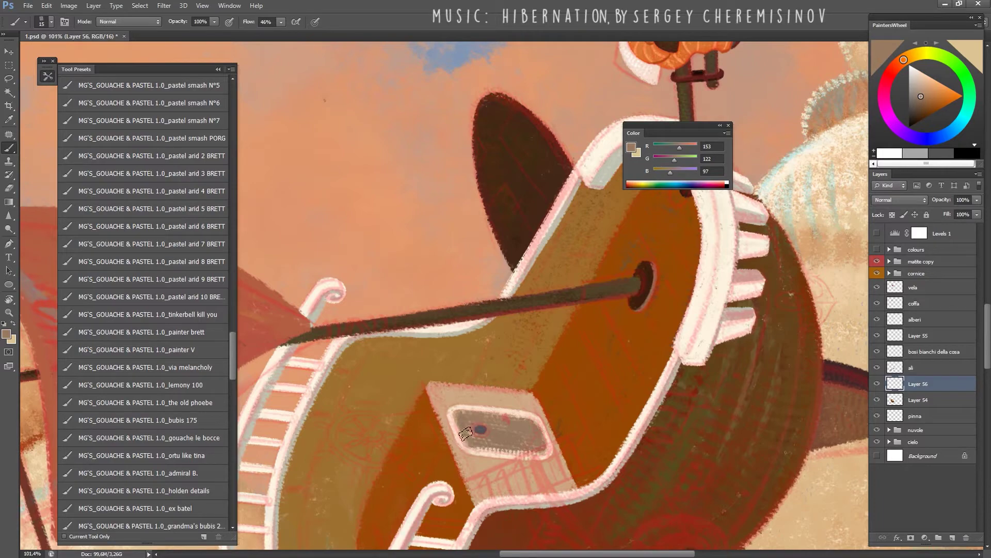
Hide the matite copy sketch layer and switch to a fine detail brush preset.
{"action": "left_click", "coordinate": [877, 262]}
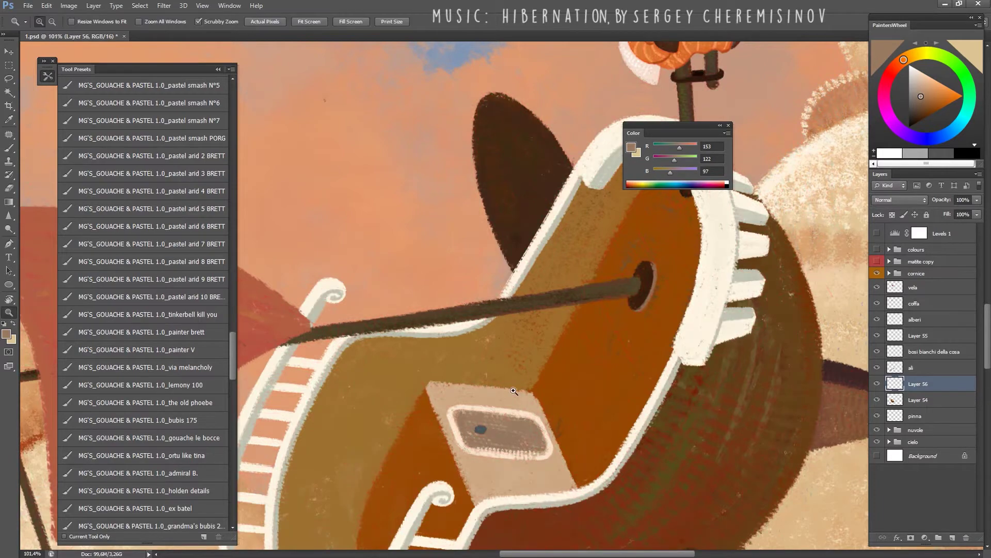
{"action": "scroll", "coordinate": [516, 310], "scroll_direction": "down", "scroll_amount": 5}
{"action": "scroll", "coordinate": [516, 310], "scroll_direction": "up", "scroll_amount": 3}
{"action": "left_click_drag", "start_coordinate": [233, 365], "coordinate": [233, 388]}
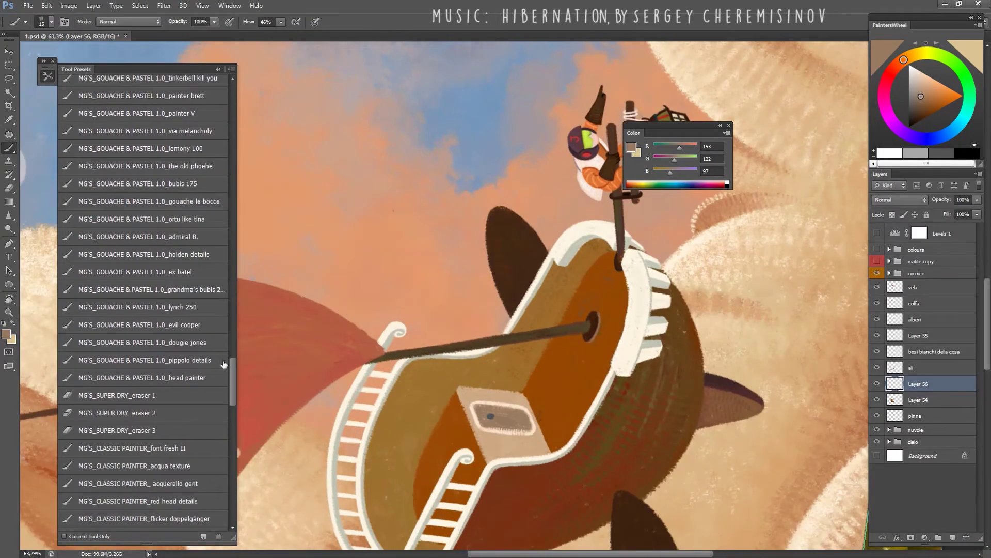
{"action": "left_click", "coordinate": [155, 359]}
Sample a warm brown, push it redder with the R slider, then sample the door's beige.
{"action": "key", "text": "r"}
{"action": "left_click_drag", "start_coordinate": [508, 420], "coordinate": [558, 332]}
{"action": "key", "text": "bracketright"}
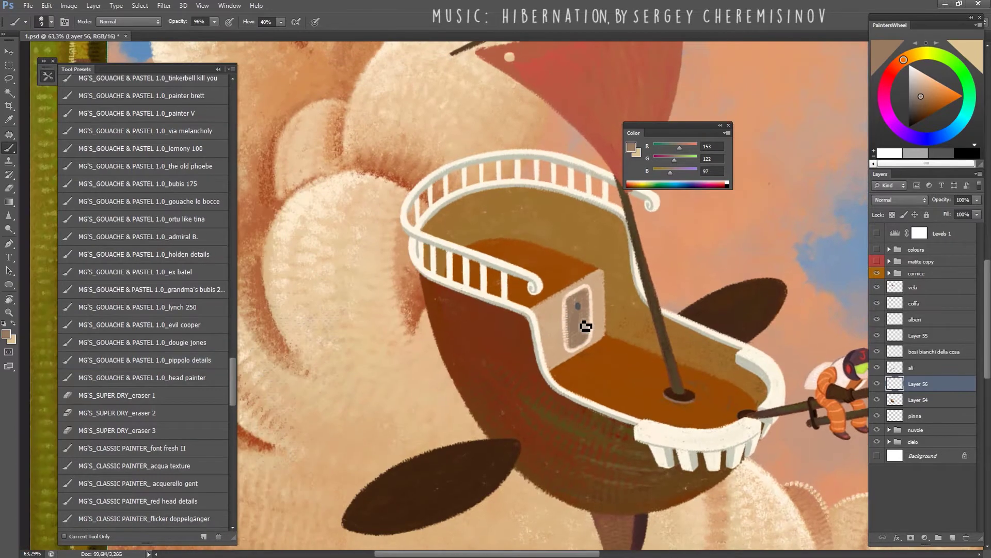
{"action": "left_click", "coordinate": [581, 326], "text": "alt"}
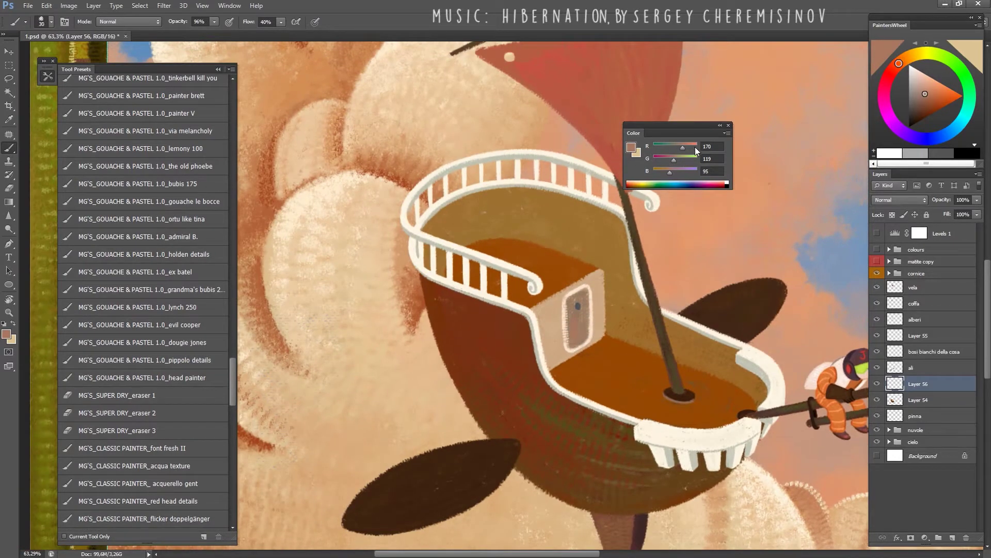
{"action": "left_click_drag", "start_coordinate": [695, 148], "coordinate": [691, 147]}
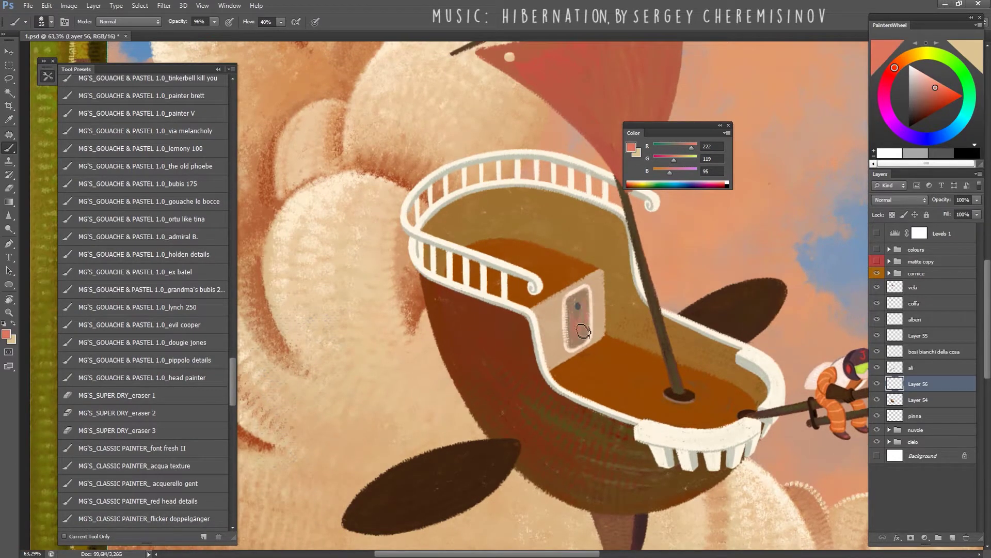
{"action": "left_click", "coordinate": [573, 320], "text": "alt"}
Paint a cream highlight along the door window's edge with a smaller brush.
{"action": "scroll", "coordinate": [590, 342], "scroll_direction": "down", "scroll_amount": 3}
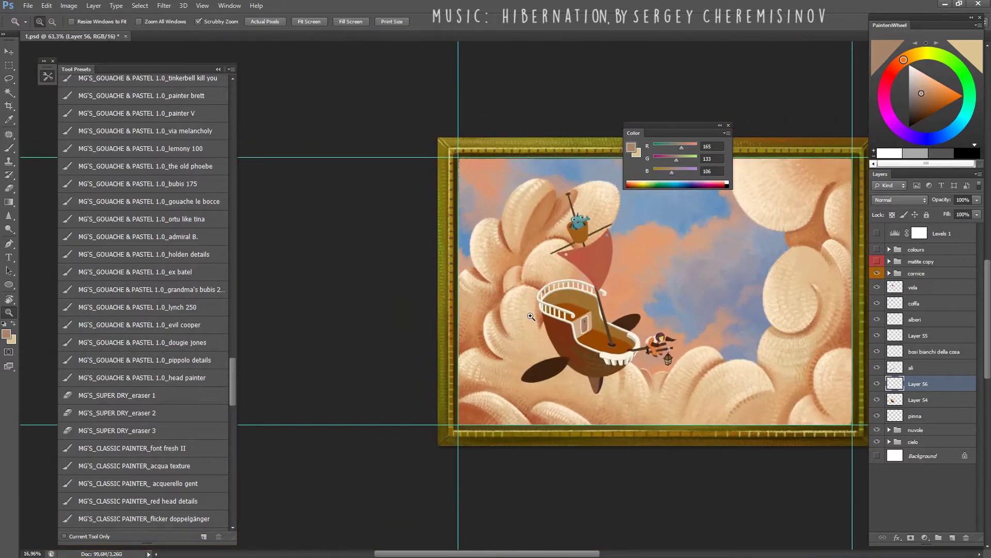
{"action": "scroll", "coordinate": [568, 303], "scroll_direction": "up", "scroll_amount": 5}
{"action": "left_click", "coordinate": [877, 262]}
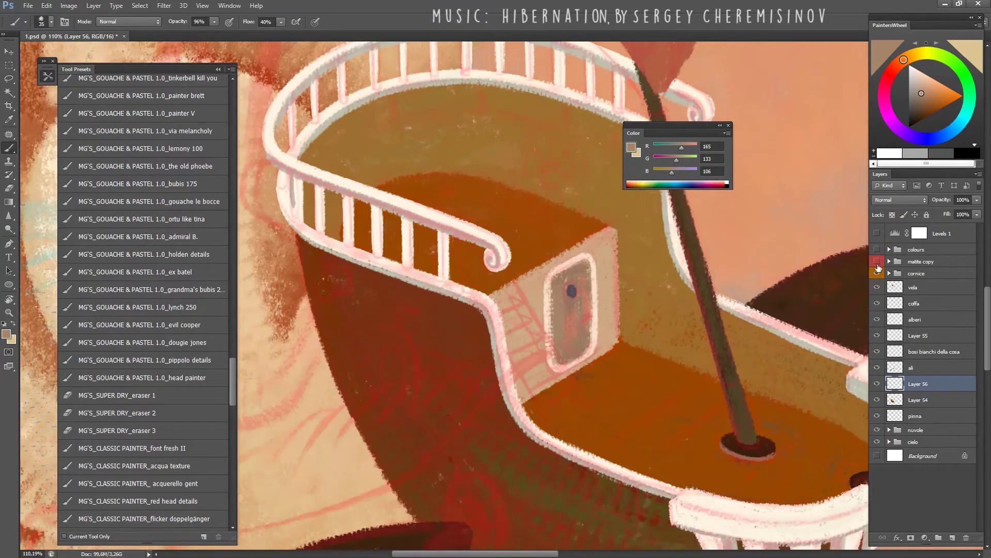
{"action": "left_click", "coordinate": [548, 300], "text": "alt"}
{"action": "key", "text": "bracketleft"}
{"action": "key", "text": "bracketleft"}
{"action": "key", "text": "bracketleft"}
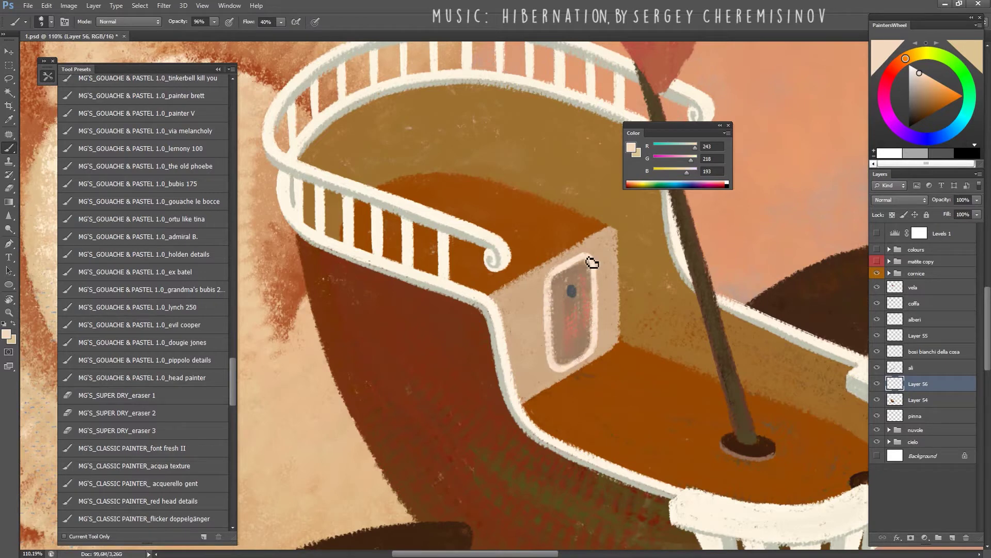
{"action": "left_click_drag", "start_coordinate": [590, 262], "coordinate": [602, 325]}
{"action": "left_click_drag", "start_coordinate": [595, 269], "coordinate": [601, 323]}
{"action": "left_click", "coordinate": [509, 244], "text": "alt"}
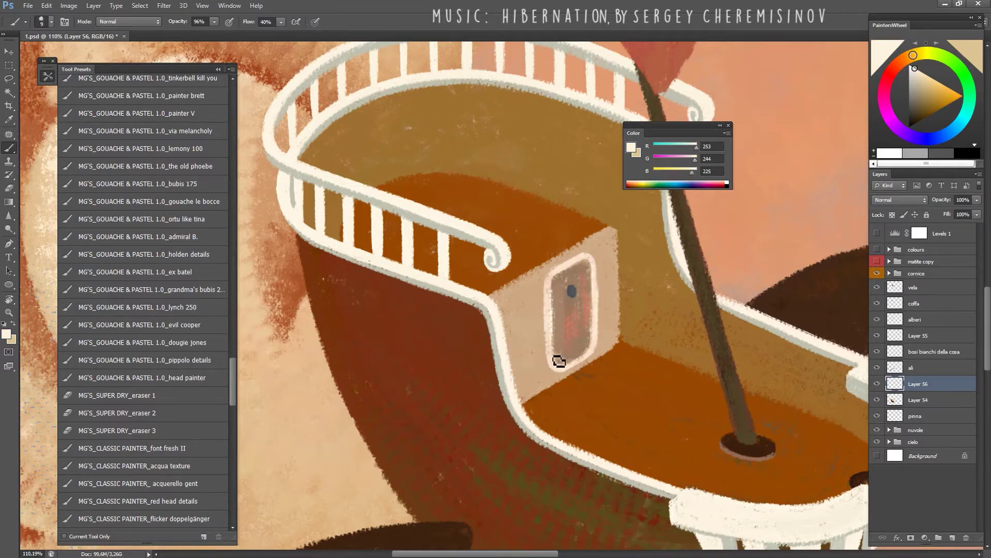
Sample darker browns from the door window and choose a fine textured pastel brush.
{"action": "key", "text": "e"}
{"action": "left_click_drag", "start_coordinate": [602, 337], "coordinate": [531, 287]}
{"action": "key", "text": "b"}
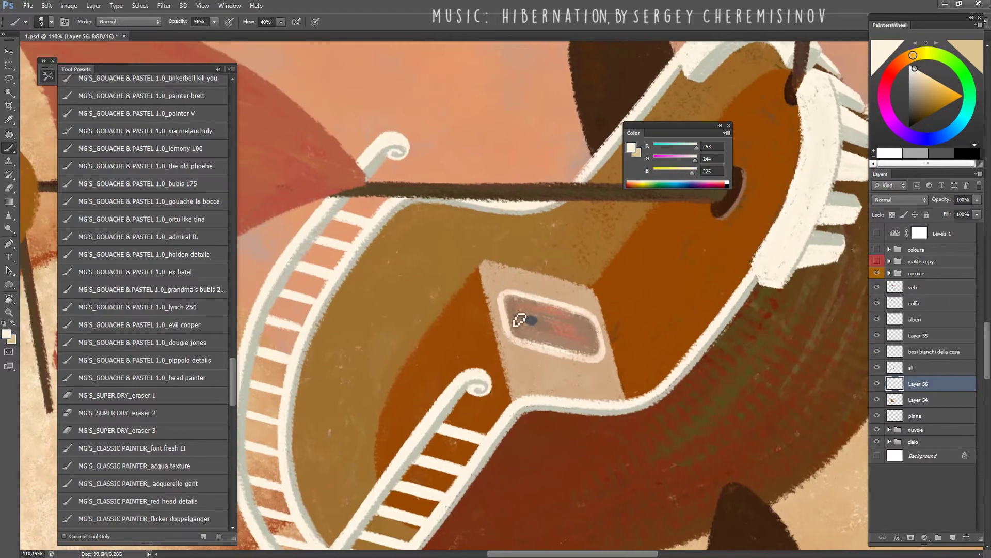
{"action": "left_click", "coordinate": [513, 304], "text": "alt"}
{"action": "left_click", "coordinate": [525, 307], "text": "alt"}
{"action": "left_click_drag", "start_coordinate": [525, 307], "coordinate": [482, 217]}
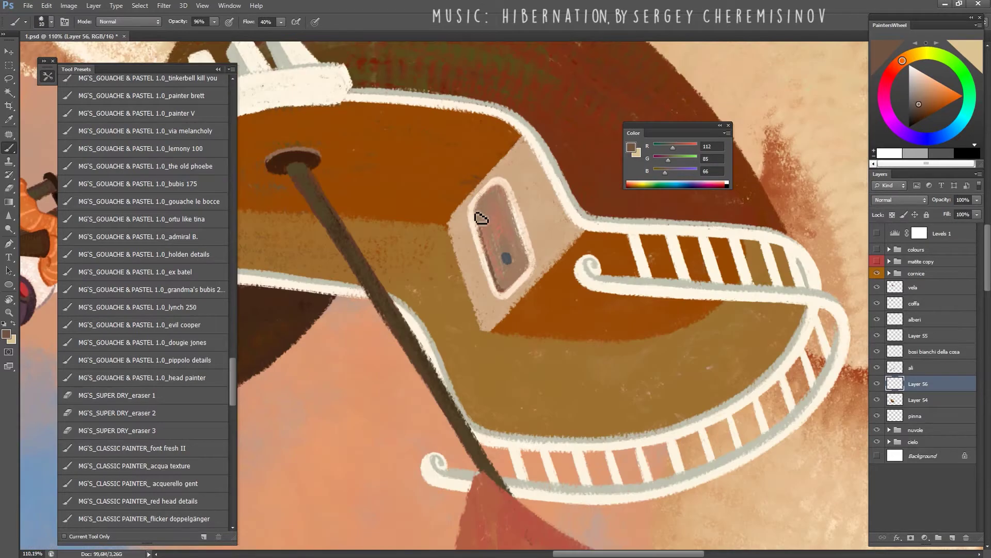
{"action": "left_click_drag", "start_coordinate": [233, 388], "coordinate": [234, 351]}
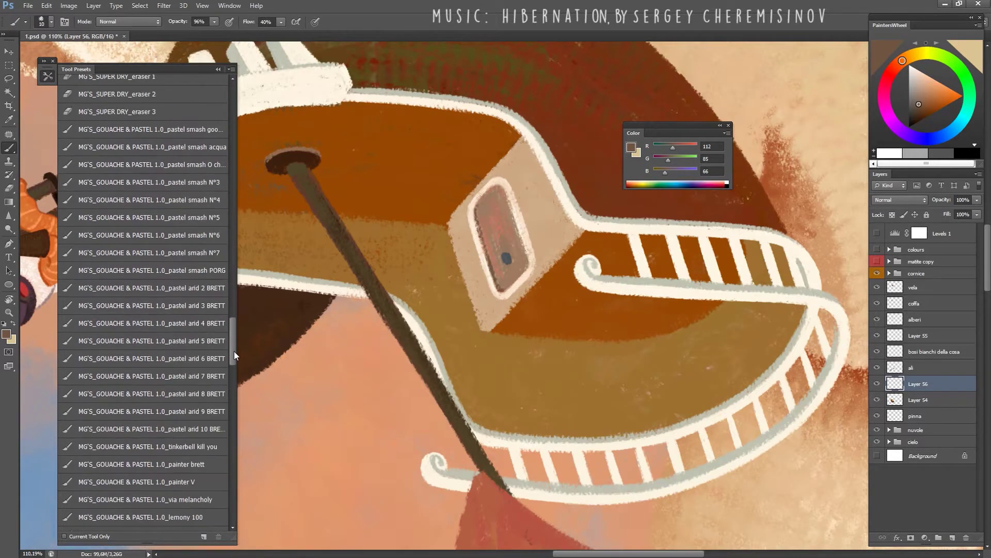
{"action": "left_click", "coordinate": [155, 364]}
{"action": "key", "text": "bracketleft"}
{"action": "key", "text": "bracketleft"}
{"action": "key", "text": "bracketleft"}
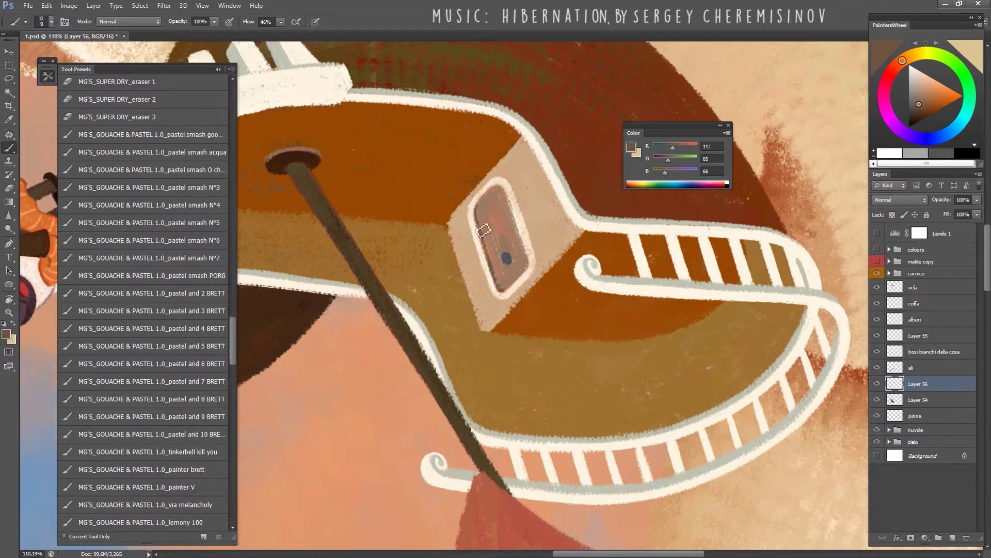
{"action": "key", "text": "bracketleft"}
Rotate and magnify the view onto the door window and fine-tune the brush size.
{"action": "key", "text": "r"}
{"action": "mouse_move", "coordinate": [475, 275]}
{"action": "left_mouse_down"}
{"action": "mouse_move", "coordinate": [428, 195]}
{"action": "mouse_move", "coordinate": [482, 300]}
{"action": "left_mouse_up"}
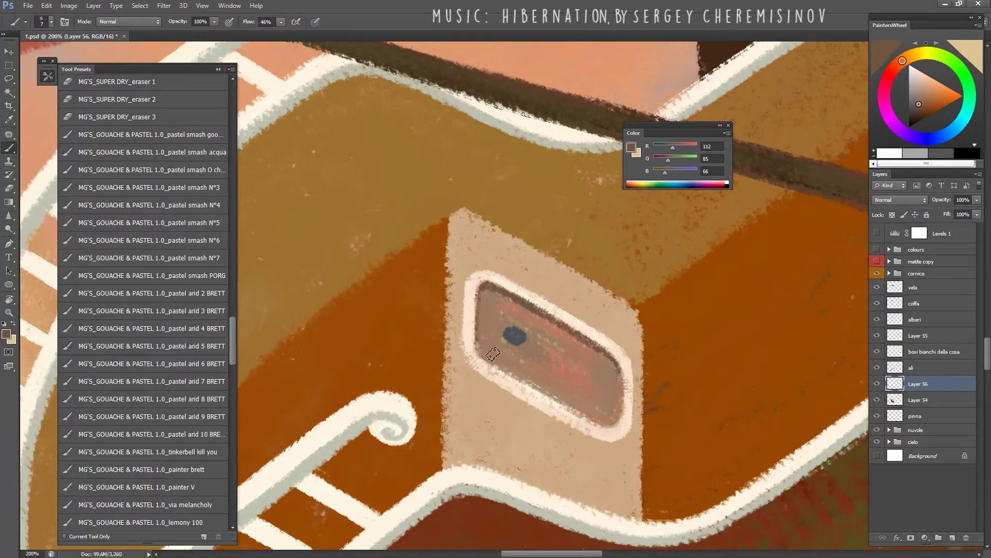
{"action": "mouse_move", "coordinate": [493, 354]}
{"action": "left_mouse_down"}
{"action": "mouse_move", "coordinate": [547, 295]}
{"action": "mouse_move", "coordinate": [585, 307]}
{"action": "mouse_move", "coordinate": [505, 329]}
{"action": "left_mouse_up"}
{"action": "key", "text": "bracketright"}
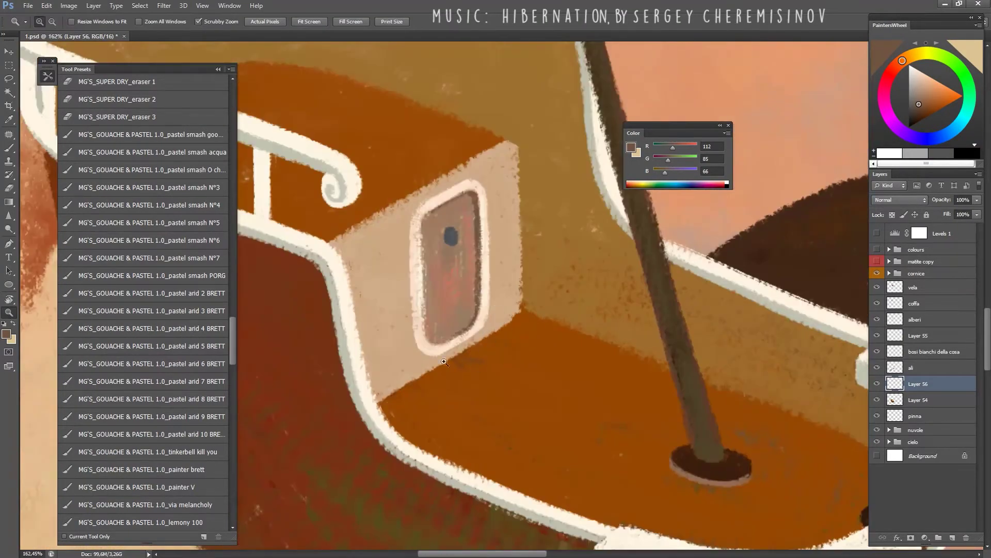
{"action": "key", "text": "b"}
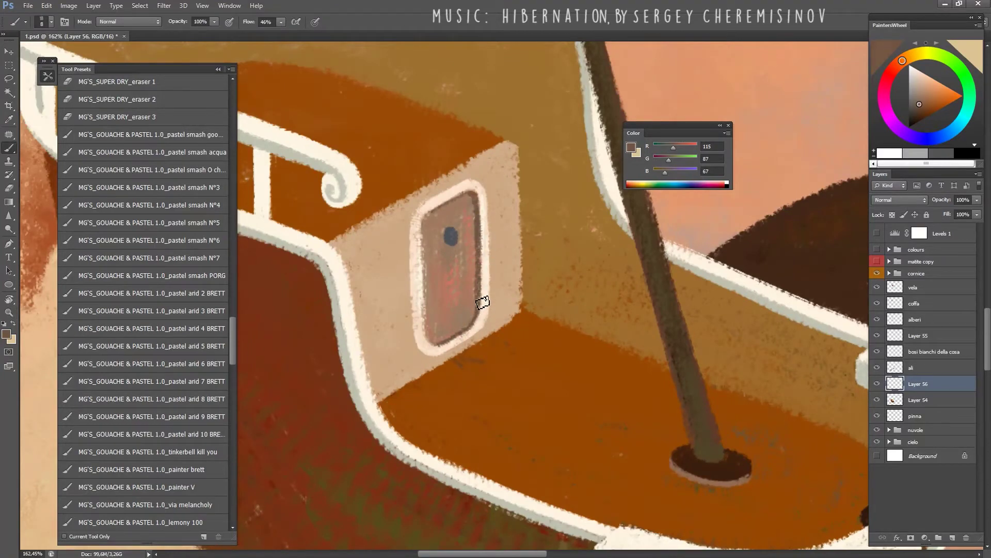
Sample the cabin wall's beige-brown while keeping light cream as the other working colour.
{"action": "scroll", "coordinate": [469, 331], "scroll_direction": "down", "scroll_amount": 10}
{"action": "scroll", "coordinate": [431, 292], "scroll_direction": "up", "scroll_amount": 6}
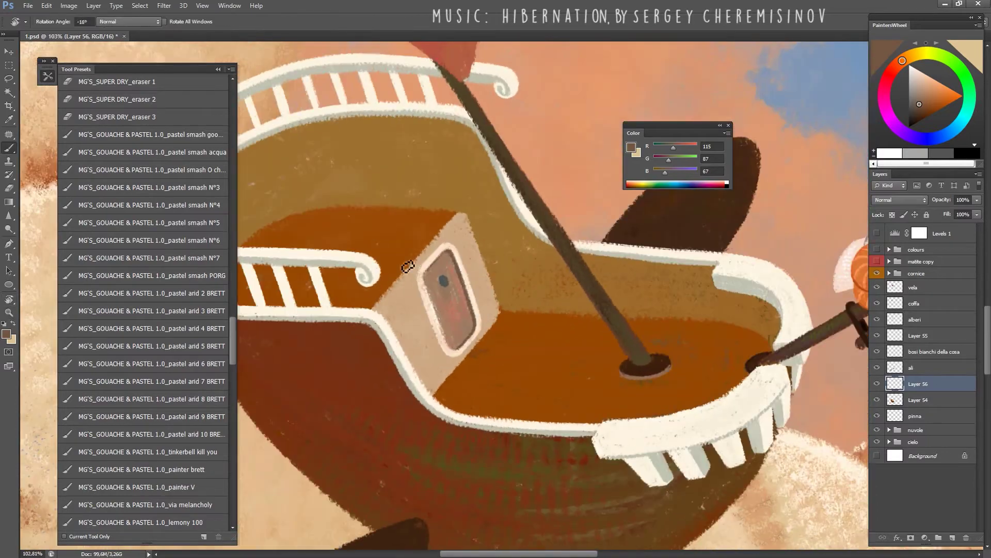
{"action": "key", "text": "x"}
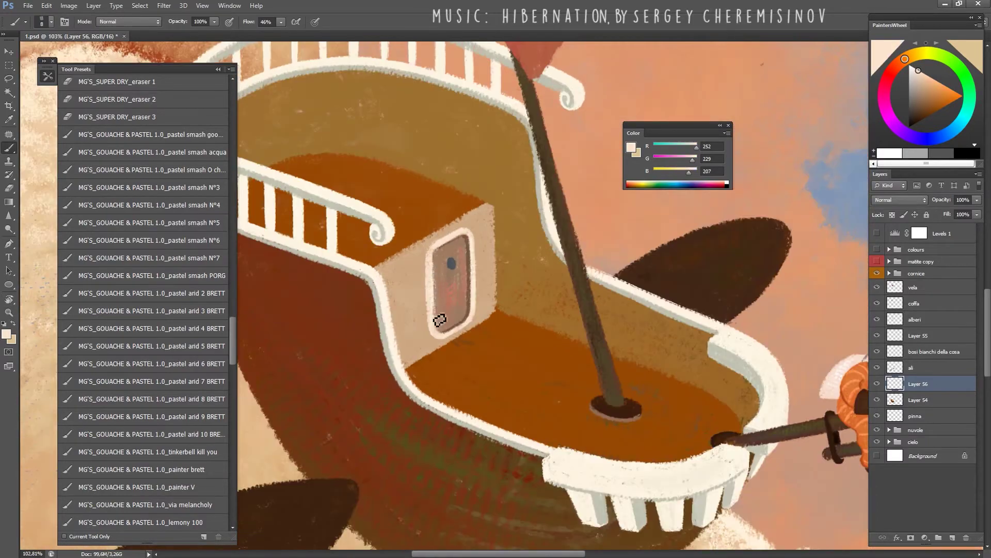
{"action": "left_click", "coordinate": [443, 300], "text": "alt"}
{"action": "key", "text": "x"}
{"action": "key", "text": "e"}
{"action": "key", "text": "b"}
{"action": "scroll", "coordinate": [431, 257], "scroll_direction": "up", "scroll_amount": 1}
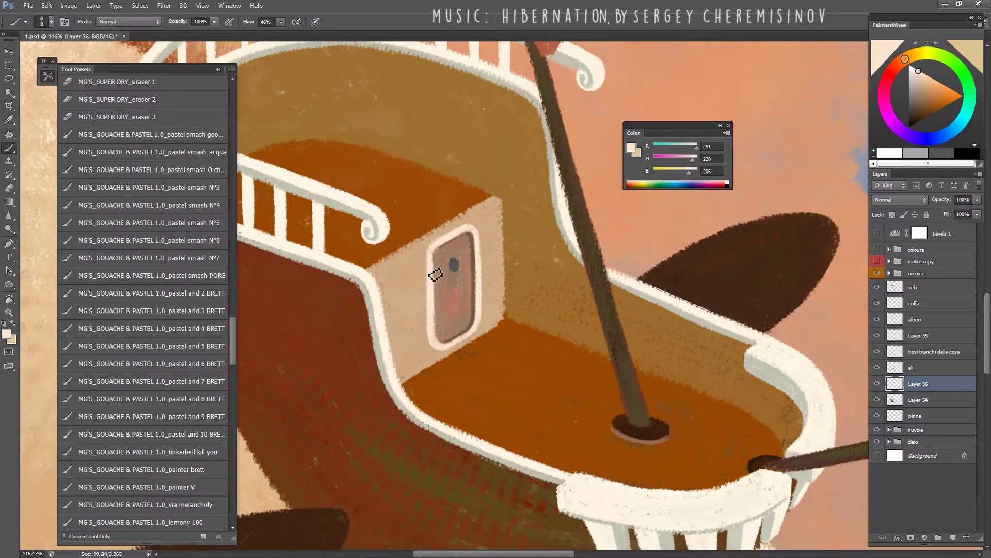
Paint a light ring around the porthole's dark centre, checking against the red sketch lines.
{"action": "left_click", "coordinate": [432, 261], "text": "alt"}
{"action": "left_click", "coordinate": [877, 261]}
{"action": "scroll", "coordinate": [471, 265], "scroll_direction": "up", "scroll_amount": 2}
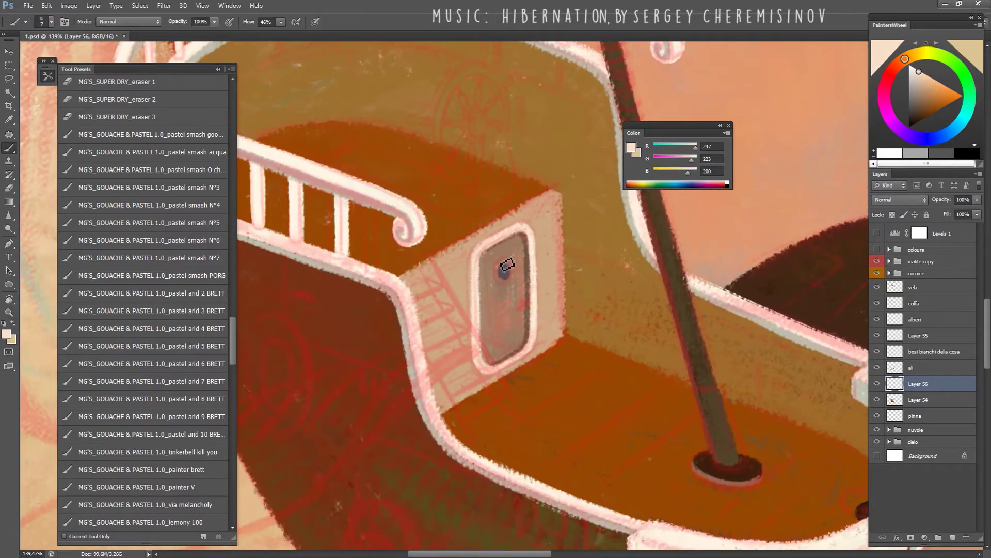
{"action": "left_click_drag", "start_coordinate": [507, 265], "coordinate": [501, 276]}
{"action": "left_click", "coordinate": [876, 261]}
{"action": "key", "text": "z"}
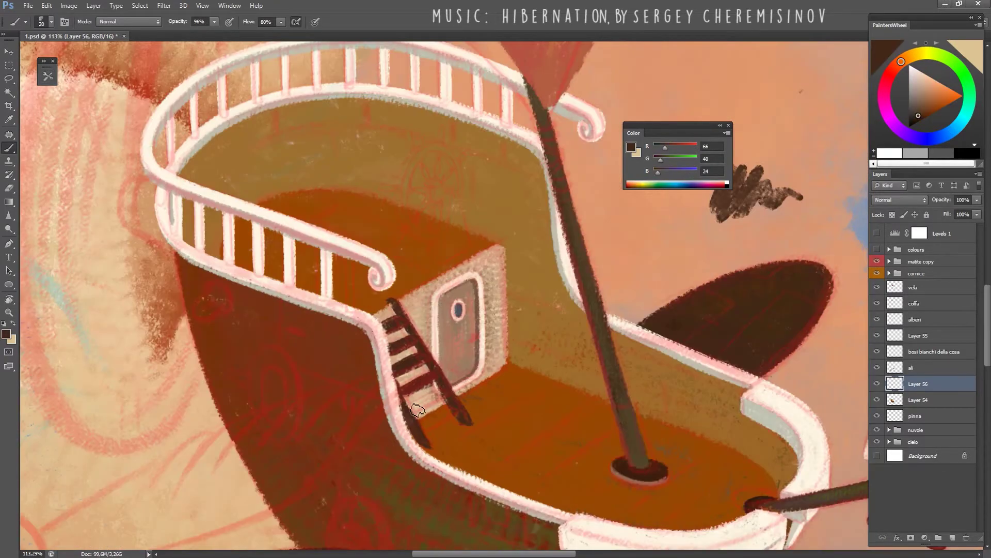
Paint dark ladder rungs beside the door and thicken the right rail down to the deck.
{"action": "mouse_move", "coordinate": [418, 410]}
{"action": "left_mouse_down"}
{"action": "mouse_move", "coordinate": [450, 400]}
{"action": "mouse_move", "coordinate": [417, 432]}
{"action": "mouse_move", "coordinate": [463, 413]}
{"action": "left_mouse_up"}
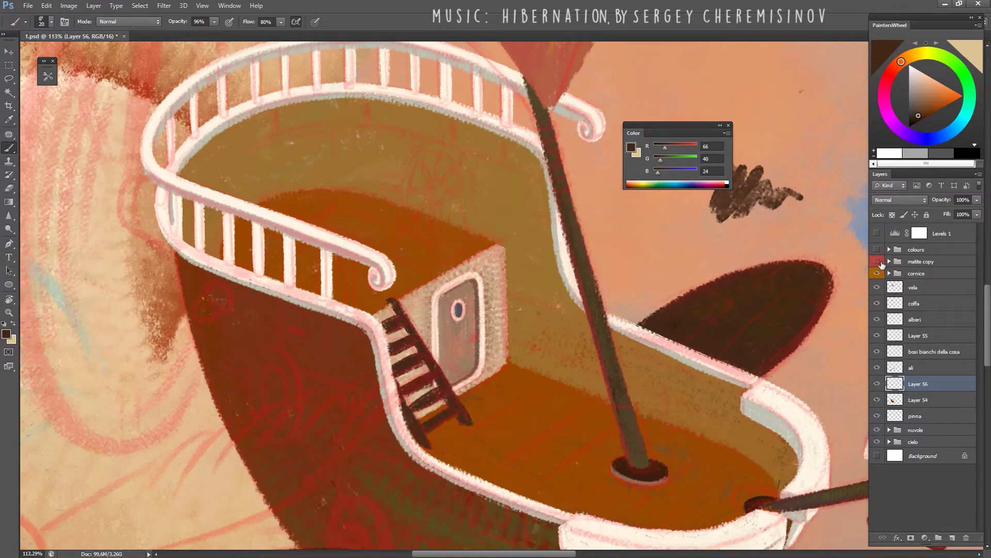
{"action": "left_click", "coordinate": [876, 261]}
{"action": "key", "text": "z"}
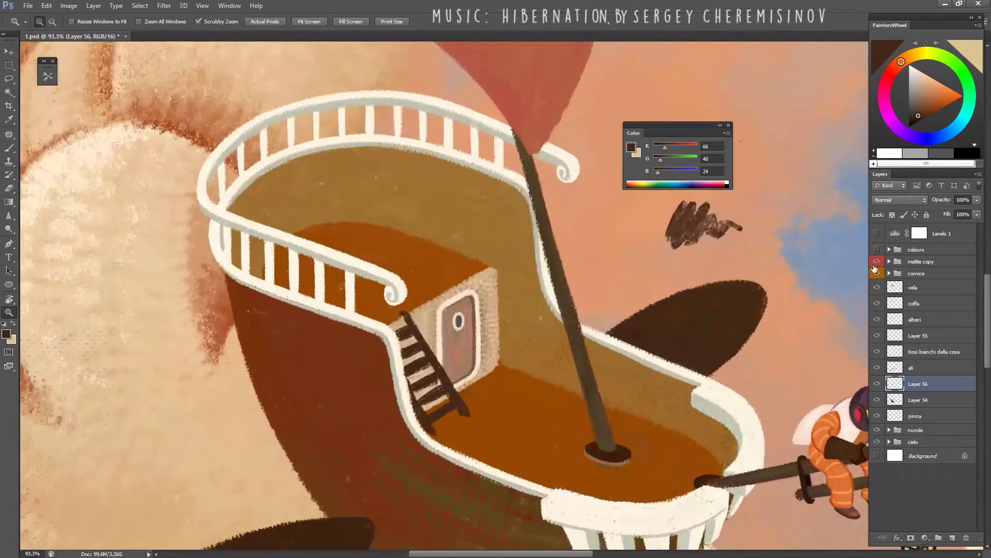
{"action": "left_click", "coordinate": [876, 261]}
{"action": "left_click_drag", "start_coordinate": [423, 406], "coordinate": [464, 405]}
{"action": "key", "text": "b"}
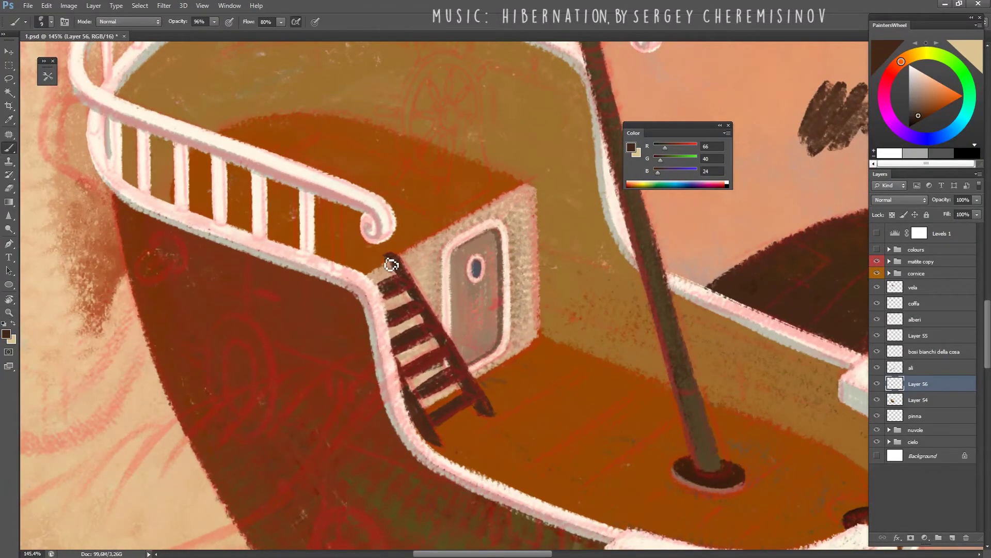
{"action": "key", "text": "bracketright"}
{"action": "left_click_drag", "start_coordinate": [390, 256], "coordinate": [487, 417]}
Turn and enlarge the view of the ladder, toggling the red sketch lines for reference.
{"action": "key", "text": "e"}
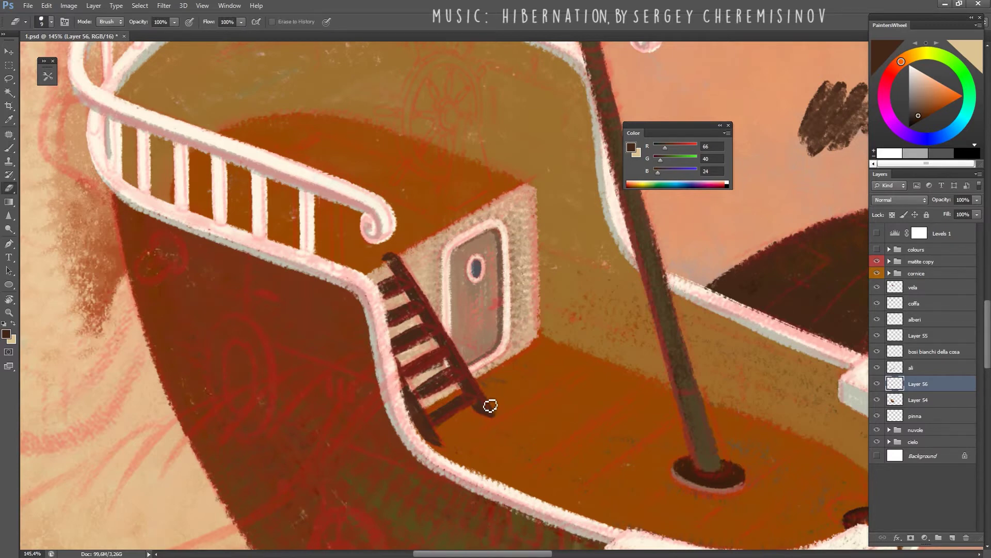
{"action": "left_click", "coordinate": [877, 262]}
{"action": "key", "text": "b"}
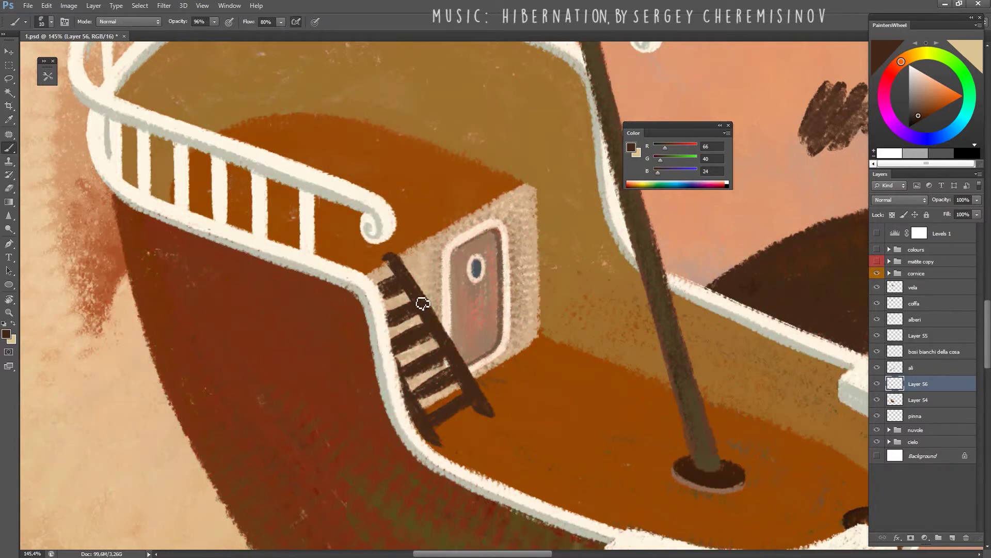
{"action": "mouse_move", "coordinate": [422, 303]}
{"action": "left_mouse_down"}
{"action": "mouse_move", "coordinate": [516, 348]}
{"action": "mouse_move", "coordinate": [473, 299]}
{"action": "left_mouse_up"}
{"action": "left_click", "coordinate": [876, 262]}
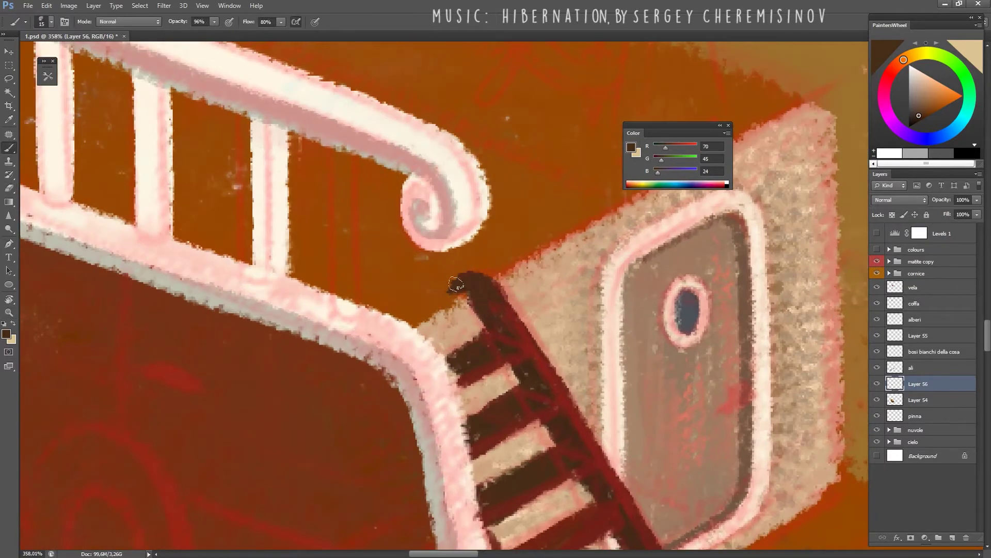
{"action": "left_click", "coordinate": [876, 261]}
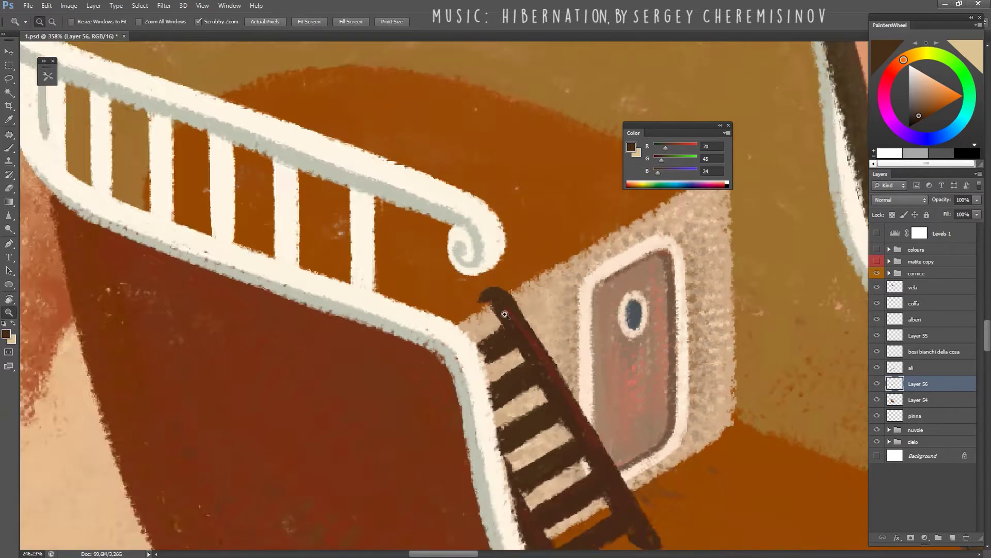
{"action": "scroll", "coordinate": [476, 370], "scroll_direction": "down", "scroll_amount": 3}
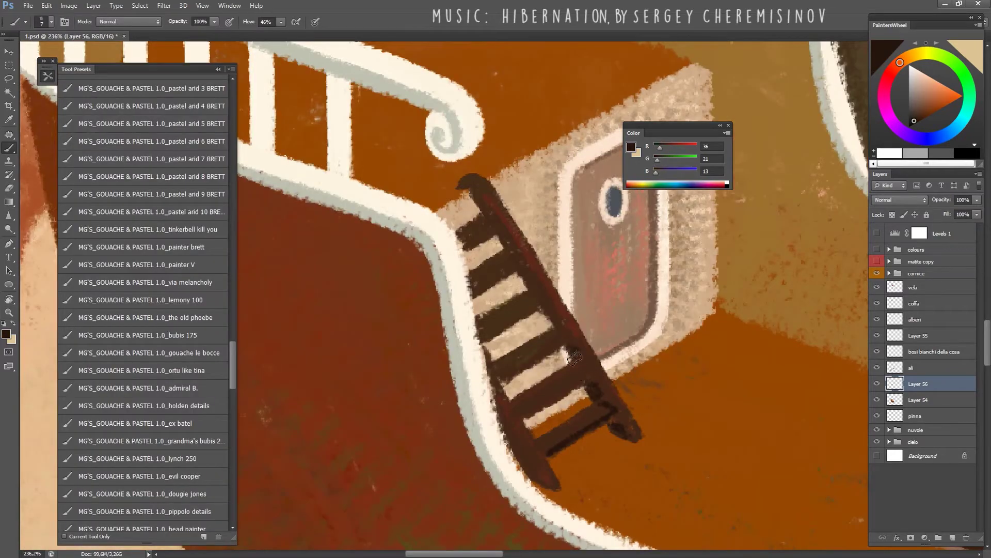
Shade the ladder's rail and rung joints a darker brown.
{"action": "left_click_drag", "start_coordinate": [524, 271], "coordinate": [505, 226]}
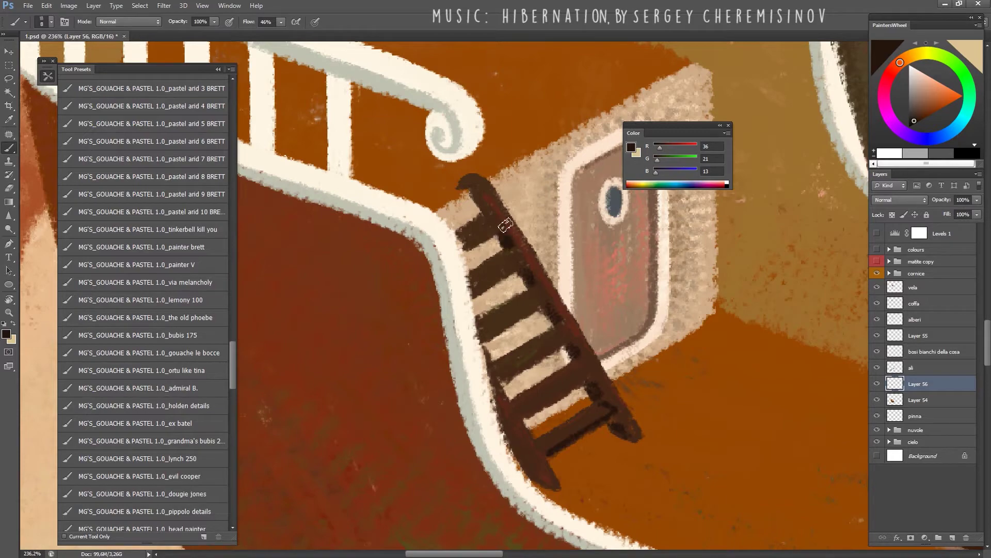
{"action": "key", "text": "bracketright"}
{"action": "mouse_move", "coordinate": [472, 190]}
{"action": "left_mouse_down"}
{"action": "mouse_move", "coordinate": [484, 206]}
{"action": "mouse_move", "coordinate": [472, 186]}
{"action": "left_mouse_up"}
{"action": "scroll", "coordinate": [480, 206], "scroll_direction": "down", "scroll_amount": 5}
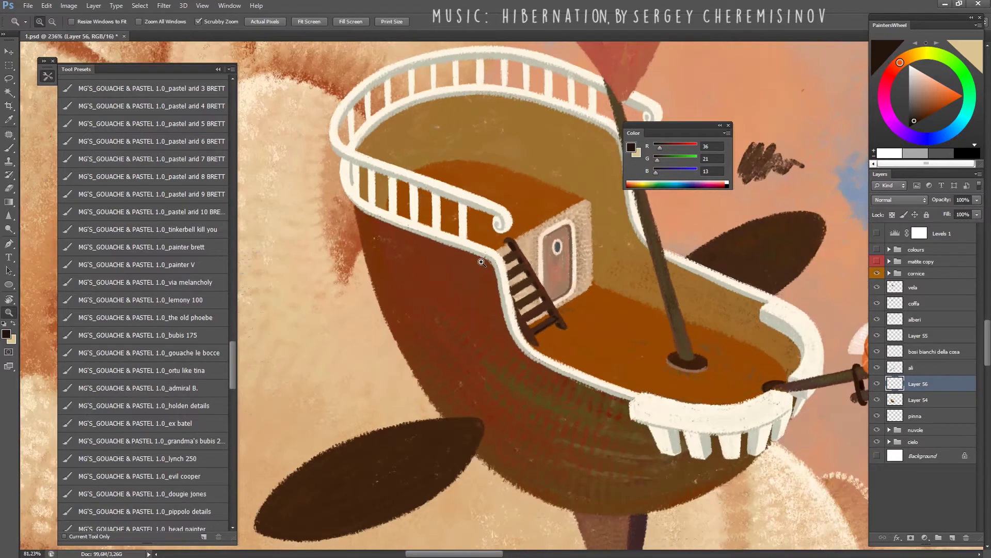
{"action": "scroll", "coordinate": [535, 265], "scroll_direction": "up", "scroll_amount": 4}
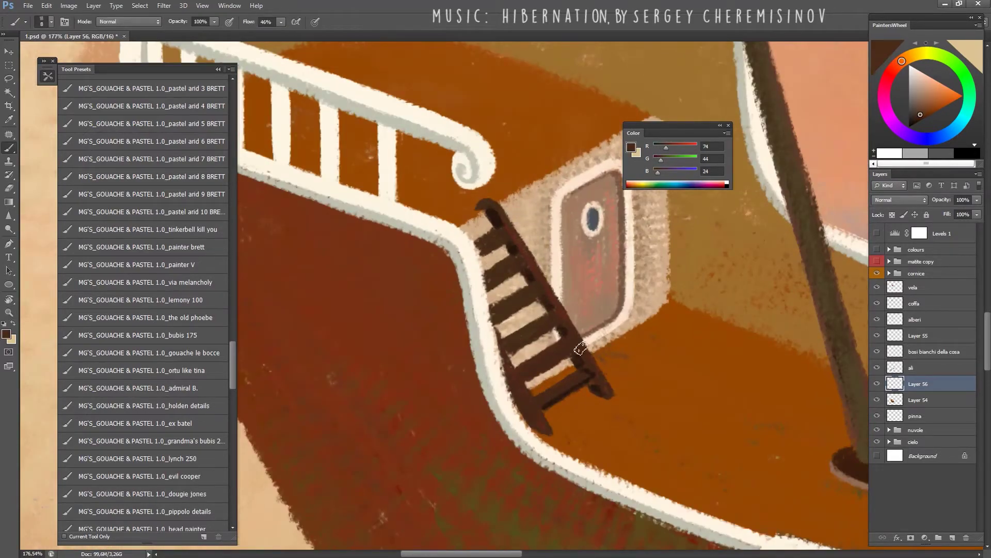
Darken the ladder's lower rail and long rail with deeper and very dark browns.
{"action": "left_click", "coordinate": [591, 378], "text": "alt"}
{"action": "left_click_drag", "start_coordinate": [586, 358], "coordinate": [576, 343]}
{"action": "left_click", "coordinate": [595, 391], "text": "alt"}
{"action": "left_click_drag", "start_coordinate": [585, 405], "coordinate": [609, 230]}
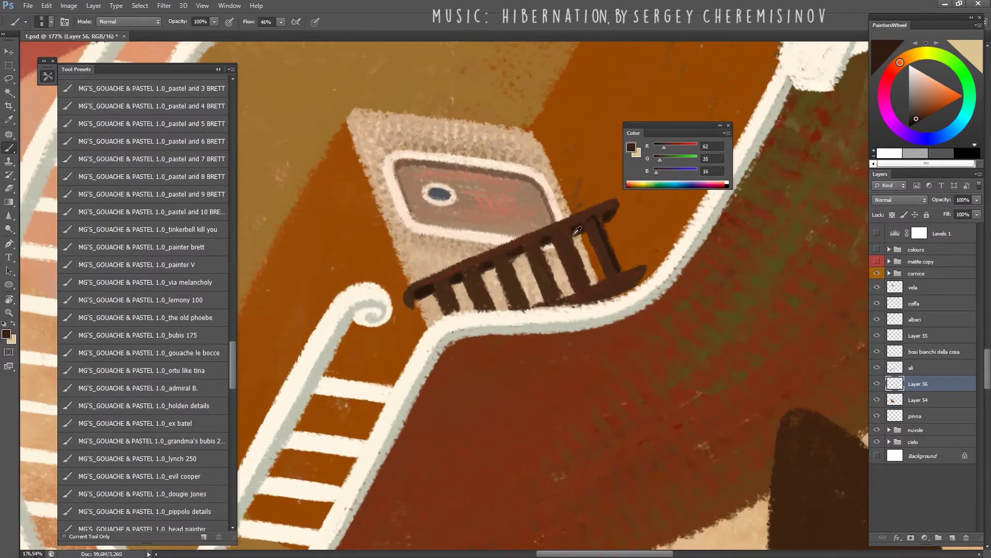
{"action": "left_click", "coordinate": [606, 228], "text": "alt"}
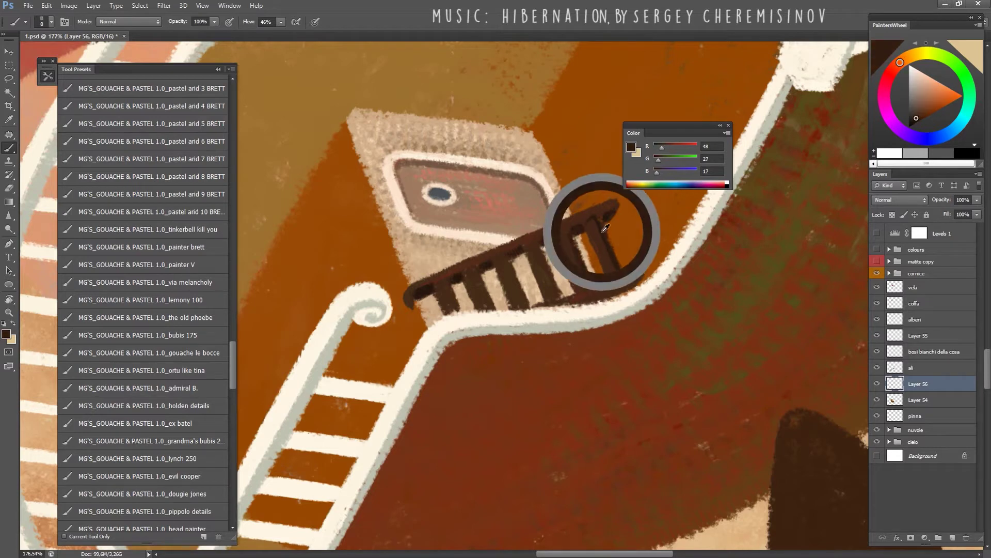
{"action": "key", "text": "e"}
{"action": "key", "text": "b"}
{"action": "left_click_drag", "start_coordinate": [589, 258], "coordinate": [591, 409]}
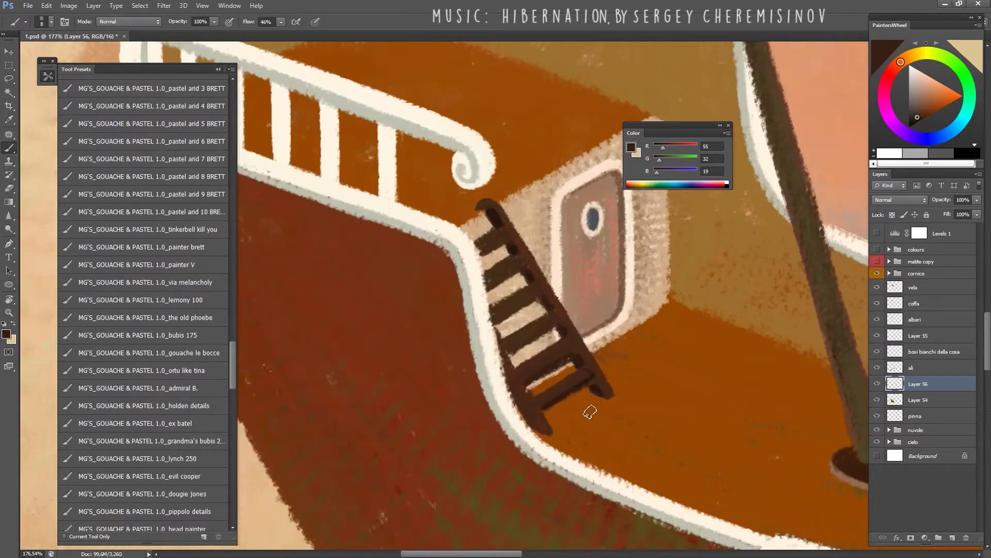
{"action": "left_click_drag", "start_coordinate": [615, 370], "coordinate": [456, 379]}
{"action": "left_click", "coordinate": [456, 380], "text": "alt"}
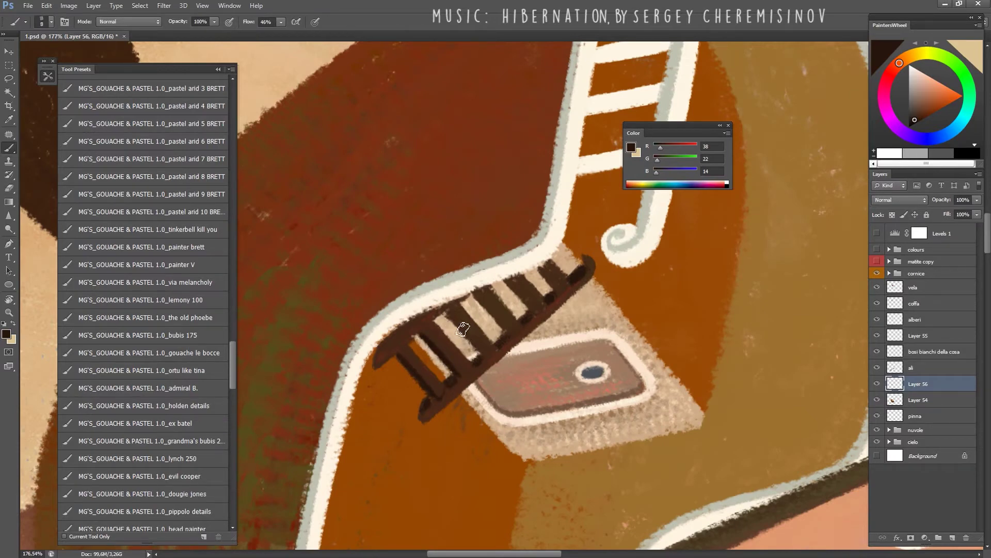
With a 96% opacity, 40% flow brush preset, paint a new dark brown ladder rung.
{"action": "scroll", "coordinate": [237, 395], "scroll_direction": "down", "scroll_amount": 4}
{"action": "left_click", "coordinate": [155, 330]}
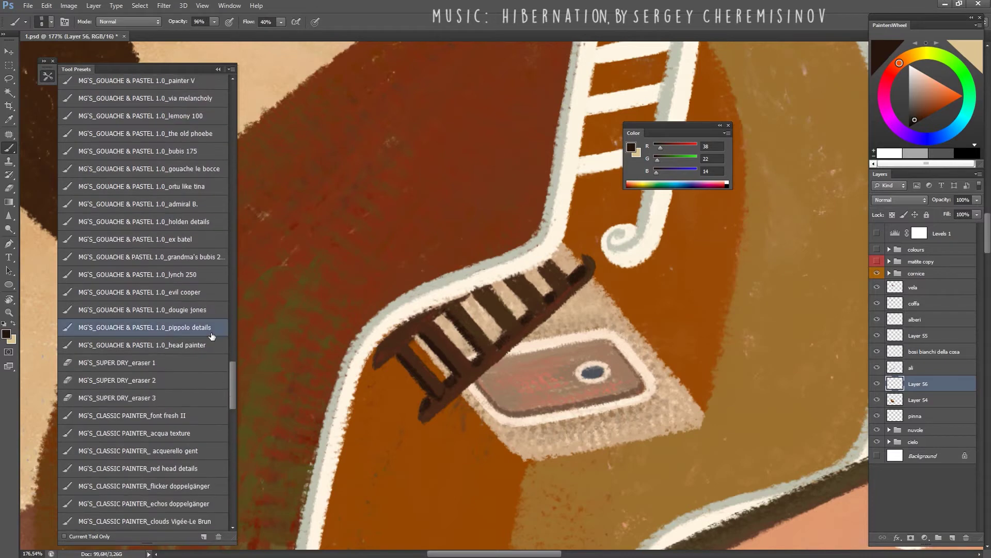
{"action": "mouse_move", "coordinate": [471, 294]}
{"action": "left_mouse_down"}
{"action": "mouse_move", "coordinate": [500, 324]}
{"action": "mouse_move", "coordinate": [537, 314]}
{"action": "mouse_move", "coordinate": [600, 273]}
{"action": "mouse_move", "coordinate": [438, 326]}
{"action": "left_mouse_up"}
{"action": "key", "text": "r"}
{"action": "key", "text": "b"}
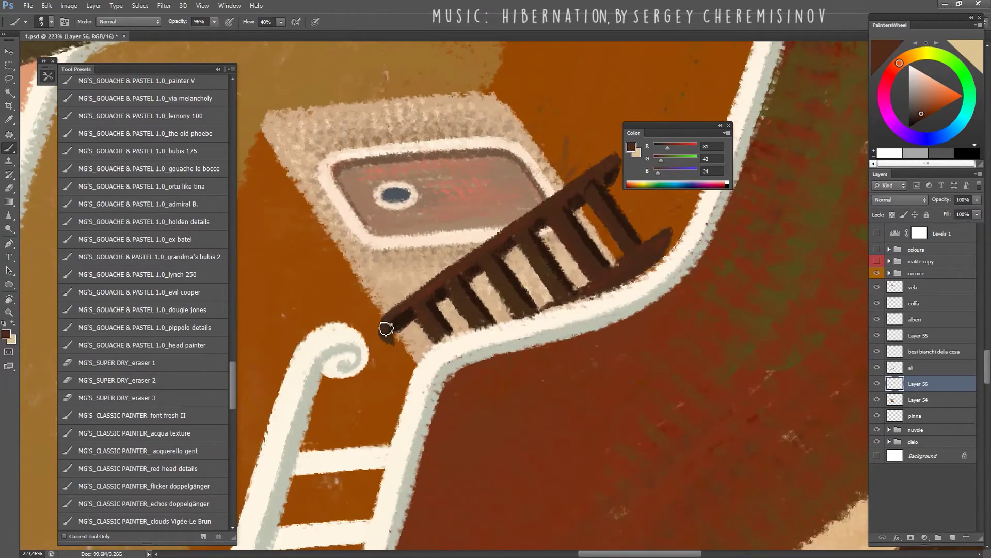
{"action": "key", "text": "r"}
{"action": "left_click_drag", "start_coordinate": [383, 330], "coordinate": [478, 196]}
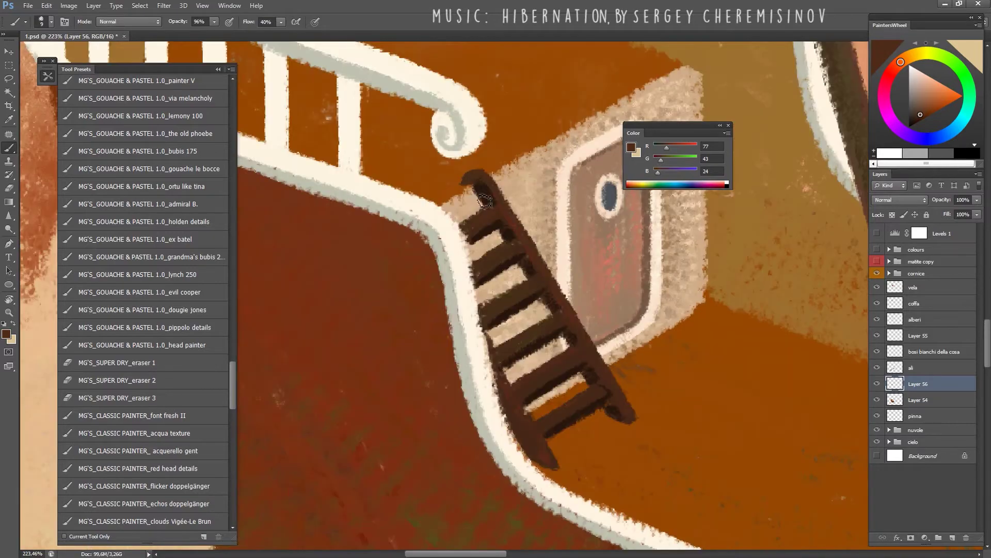
{"action": "key", "text": "b"}
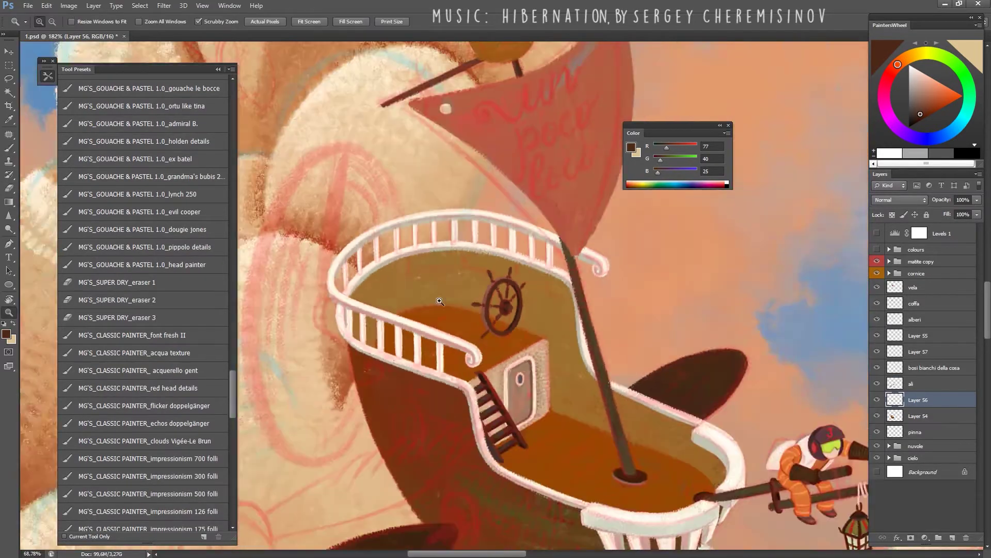
Darken the wheel's lower-left spoke, a lower-right spoke and the lower-right rim with brown strokes.
{"action": "key", "text": "b"}
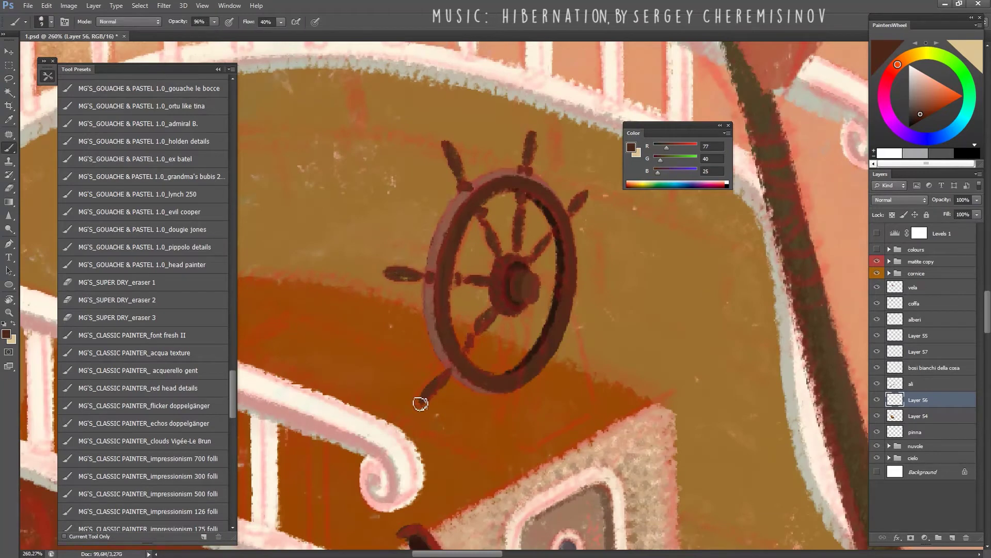
{"action": "left_click_drag", "start_coordinate": [443, 379], "coordinate": [426, 404]}
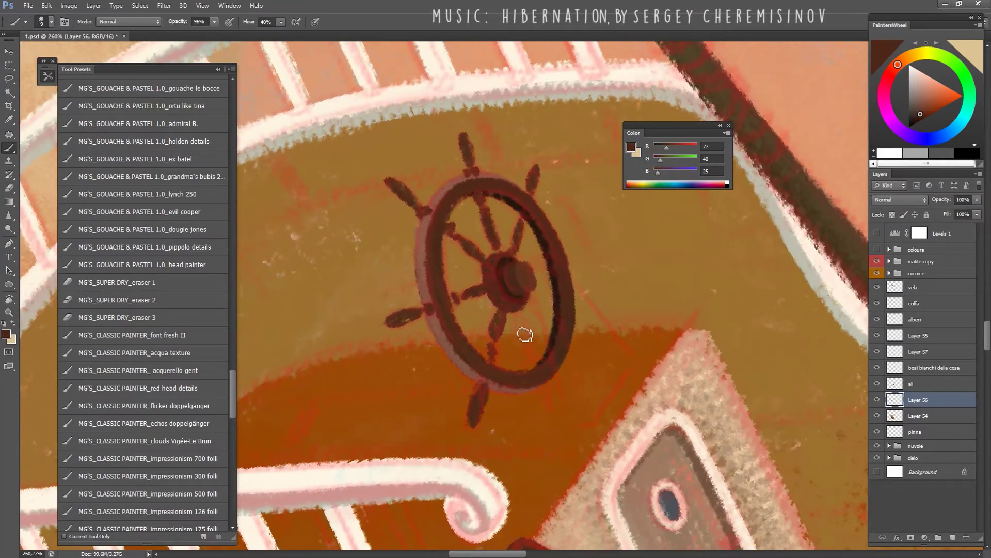
{"action": "mouse_move", "coordinate": [532, 351]}
{"action": "left_mouse_down"}
{"action": "mouse_move", "coordinate": [522, 316]}
{"action": "mouse_move", "coordinate": [520, 325]}
{"action": "left_mouse_up"}
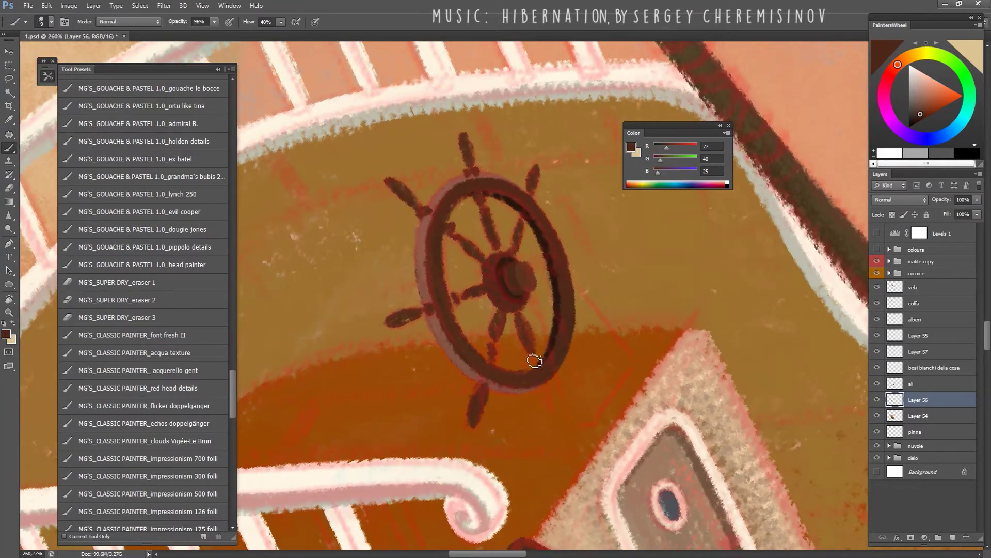
{"action": "left_click_drag", "start_coordinate": [534, 361], "coordinate": [553, 420]}
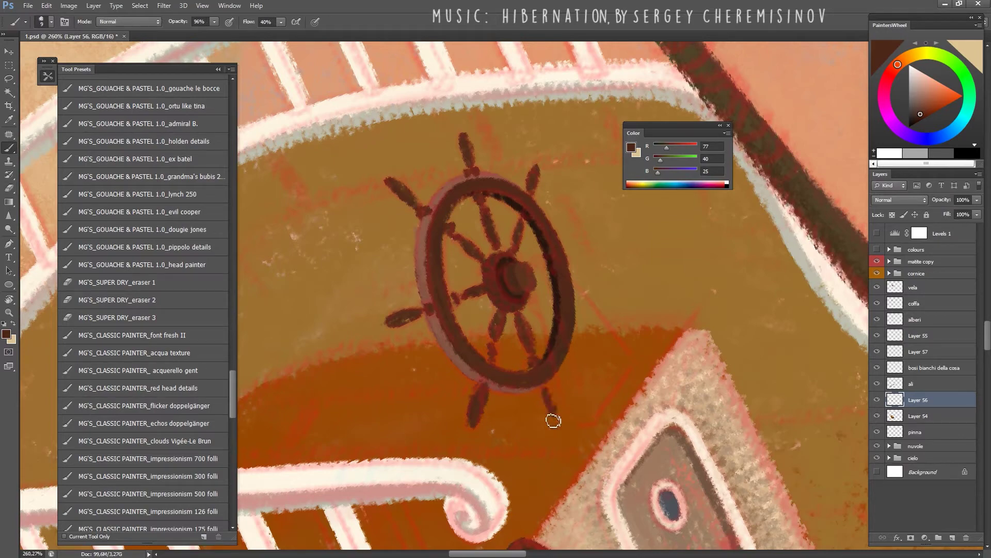
{"action": "key", "text": "e"}
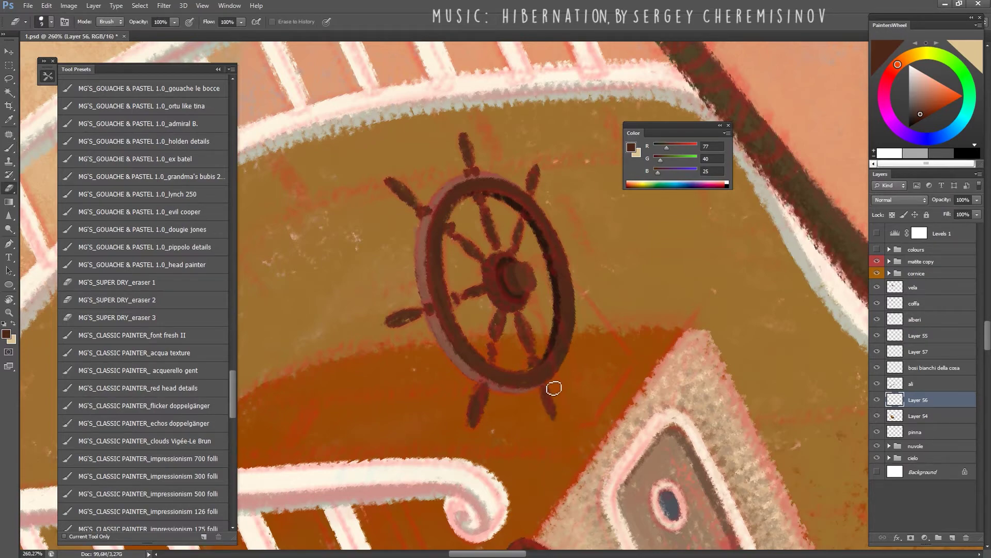
{"action": "key", "text": "z"}
{"action": "left_click_drag", "start_coordinate": [554, 388], "coordinate": [505, 411]}
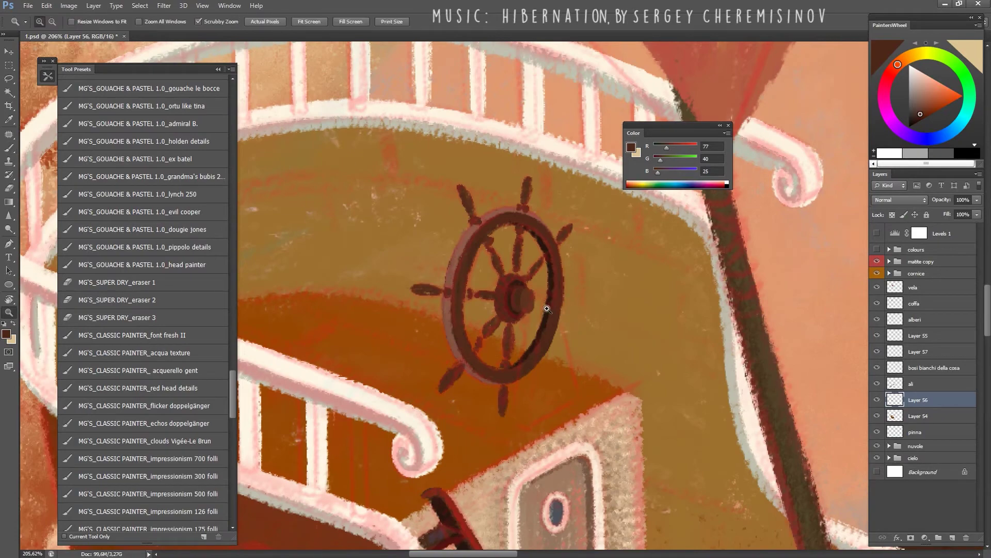
{"action": "left_click_drag", "start_coordinate": [547, 308], "coordinate": [526, 308]}
On a new layer above Layer 56, paint a dark olive shape beside the wheel's lower spokes.
{"action": "left_click", "coordinate": [953, 537]}
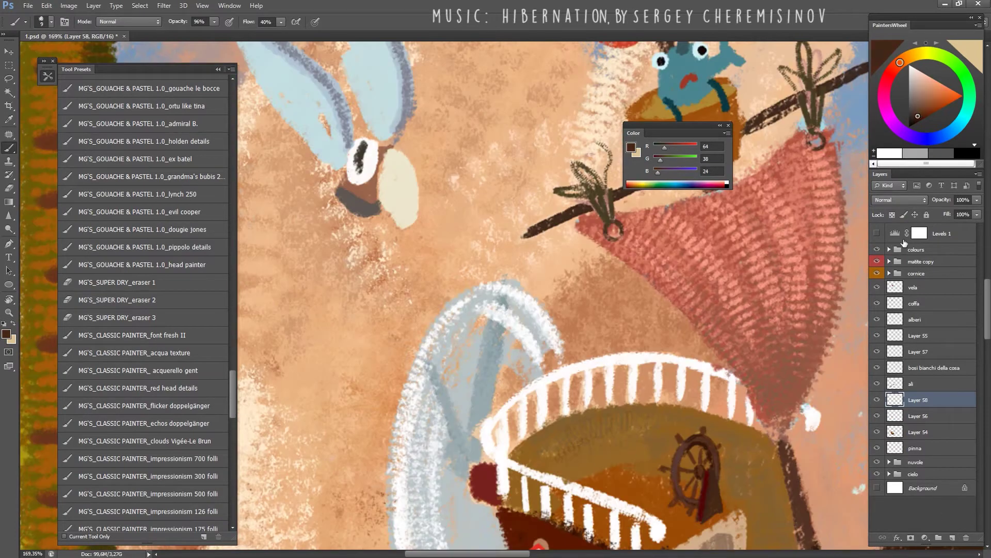
{"action": "left_click", "coordinate": [876, 248]}
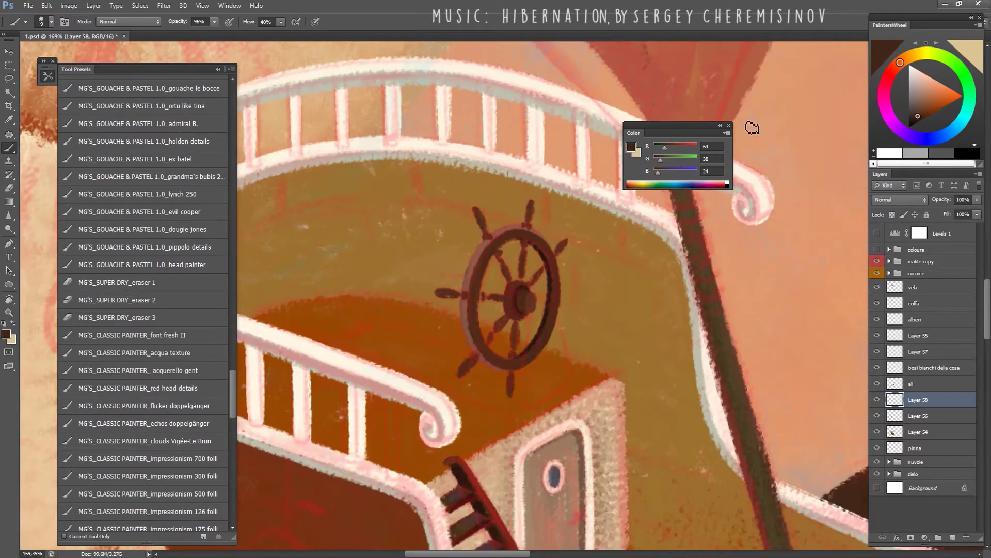
{"action": "left_click_drag", "start_coordinate": [664, 158], "coordinate": [665, 158]}
{"action": "mouse_move", "coordinate": [533, 377]}
{"action": "left_mouse_down"}
{"action": "mouse_move", "coordinate": [537, 331]}
{"action": "mouse_move", "coordinate": [558, 331]}
{"action": "left_mouse_up"}
{"action": "left_click", "coordinate": [209, 440]}
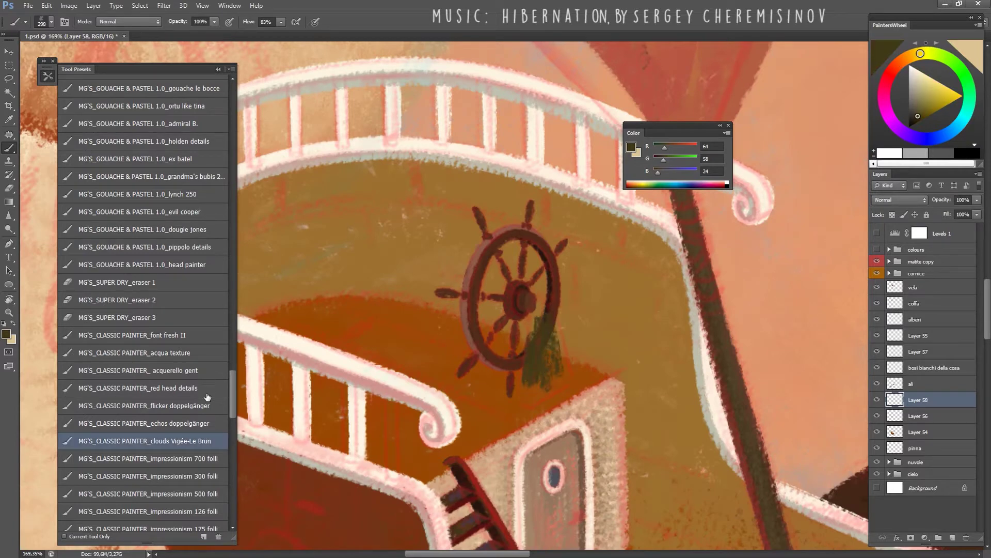
{"action": "scroll", "coordinate": [233, 398], "scroll_direction": "down", "scroll_amount": 5}
{"action": "left_click", "coordinate": [155, 476]}
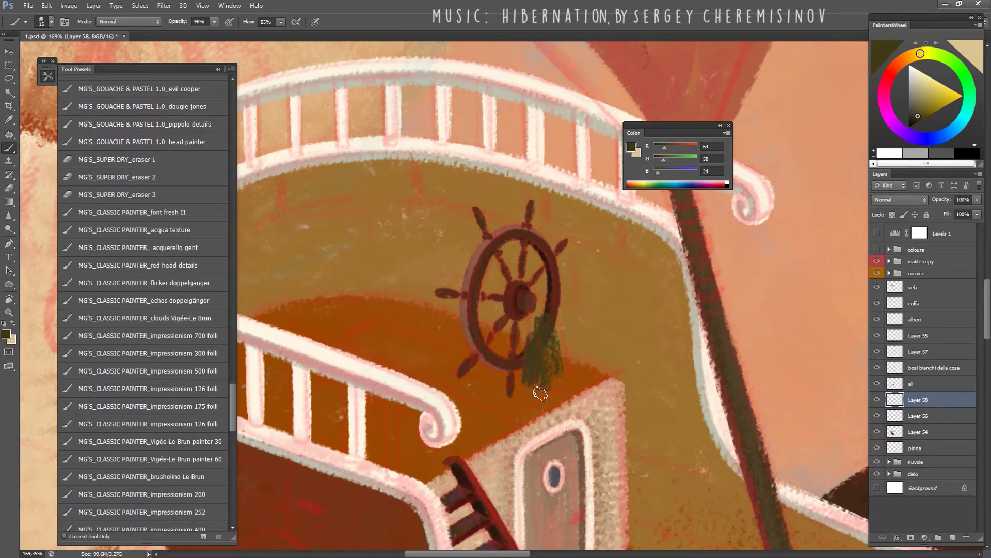
{"action": "left_click_drag", "start_coordinate": [540, 394], "coordinate": [531, 390]}
{"action": "left_click_drag", "start_coordinate": [554, 342], "coordinate": [563, 364]}
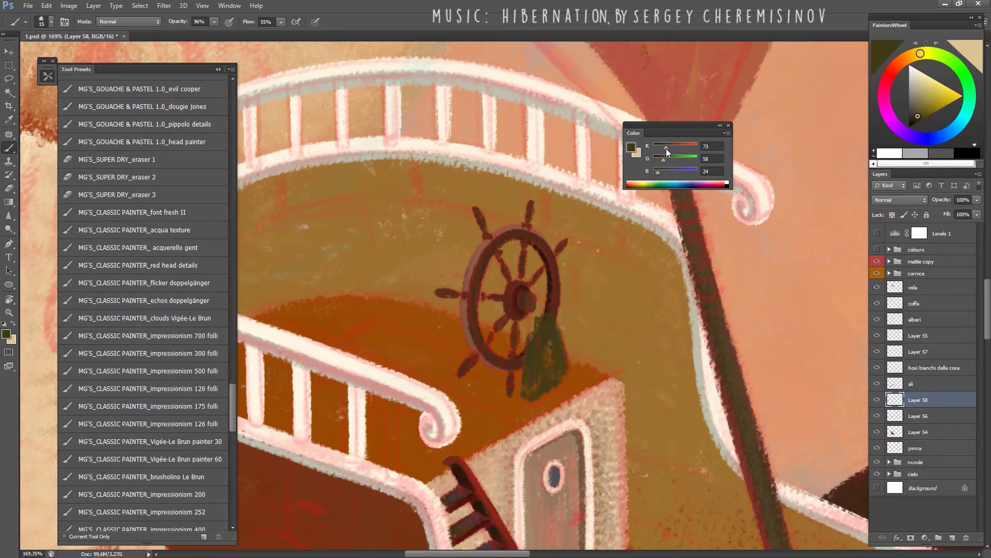
{"action": "left_click_drag", "start_coordinate": [667, 147], "coordinate": [661, 147]}
{"action": "left_click_drag", "start_coordinate": [663, 160], "coordinate": [661, 159]}
{"action": "mouse_move", "coordinate": [547, 364]}
{"action": "left_mouse_down"}
{"action": "mouse_move", "coordinate": [538, 339]}
{"action": "mouse_move", "coordinate": [535, 385]}
{"action": "left_mouse_up"}
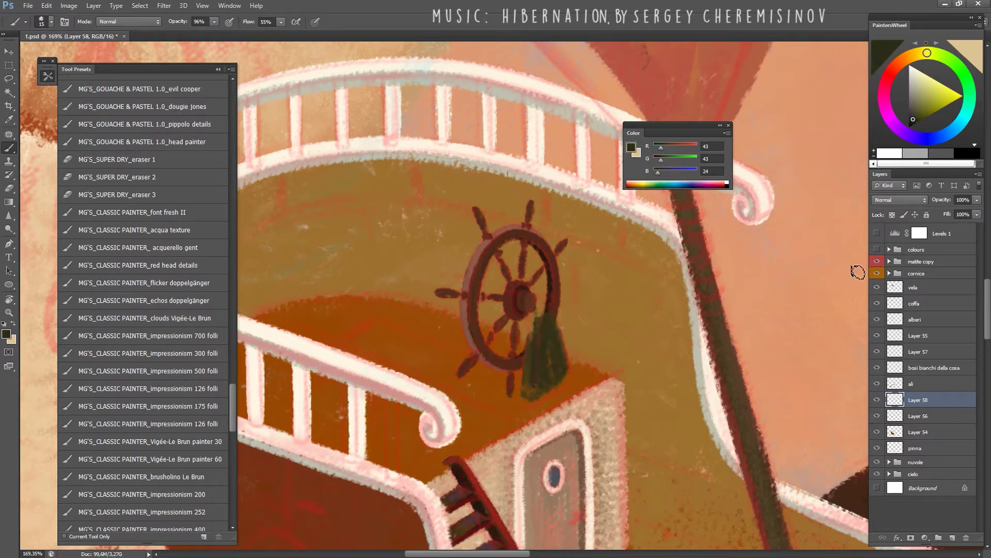
Extend the dark green shape down and right, then zoom in on the wheel at 177%.
{"action": "key", "text": "h"}
{"action": "left_click_drag", "start_coordinate": [857, 272], "coordinate": [630, 453]}
{"action": "left_click", "coordinate": [877, 249]}
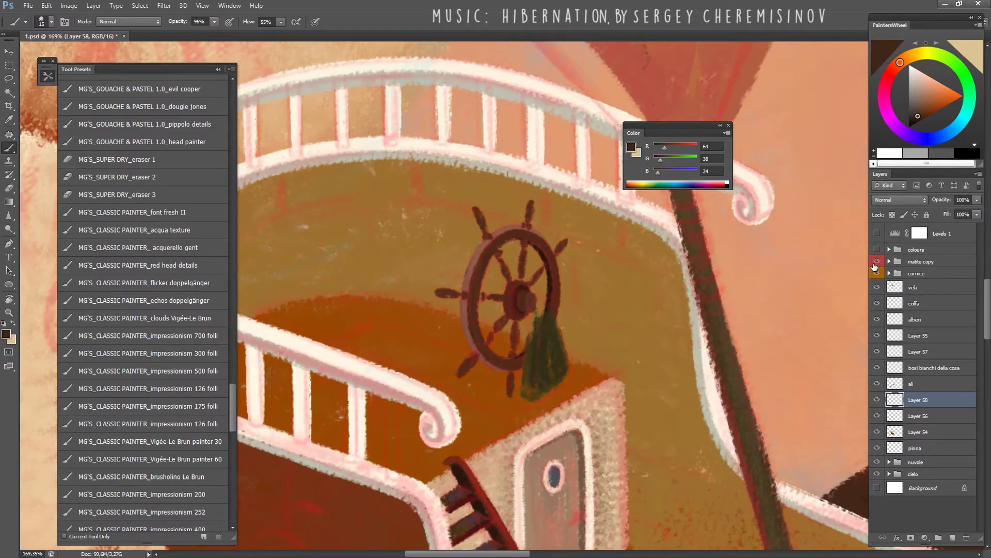
{"action": "mouse_move", "coordinate": [549, 307]}
{"action": "left_mouse_down"}
{"action": "mouse_move", "coordinate": [560, 332]}
{"action": "mouse_move", "coordinate": [535, 381]}
{"action": "mouse_move", "coordinate": [570, 382]}
{"action": "left_mouse_up"}
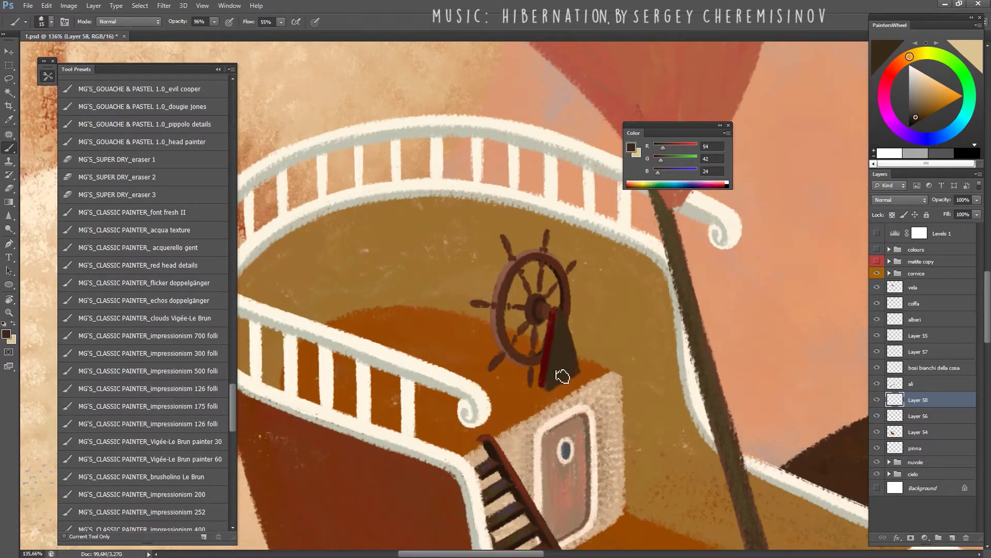
{"action": "key", "text": "r"}
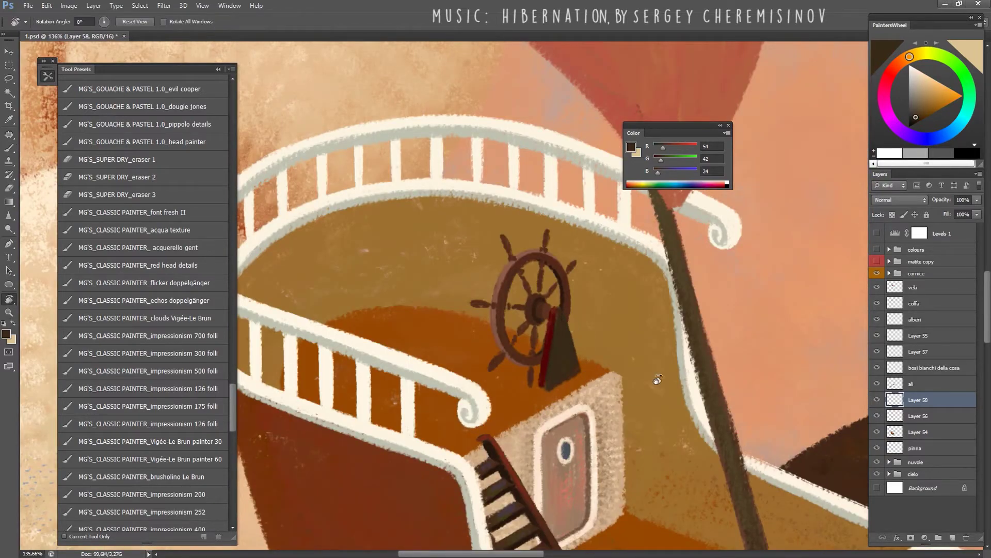
{"action": "left_click_drag", "start_coordinate": [586, 375], "coordinate": [583, 227]}
{"action": "key", "text": "r"}
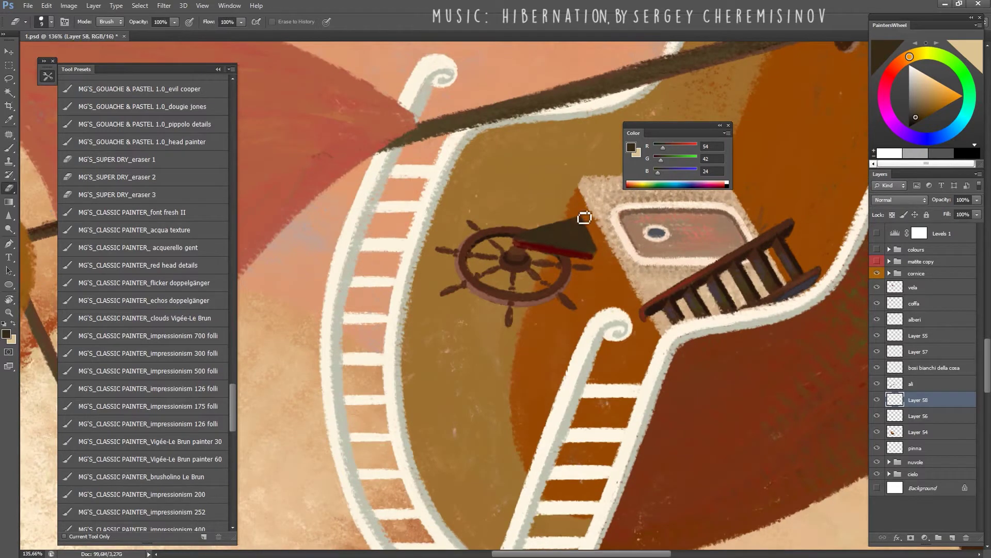
{"action": "key", "text": "Escape"}
{"action": "key", "text": "z"}
{"action": "left_click_drag", "start_coordinate": [550, 374], "coordinate": [573, 377]}
Sample the stroke's dark red and switch to a dark brown, viewing the ship at 90.75%.
{"action": "key", "text": "e"}
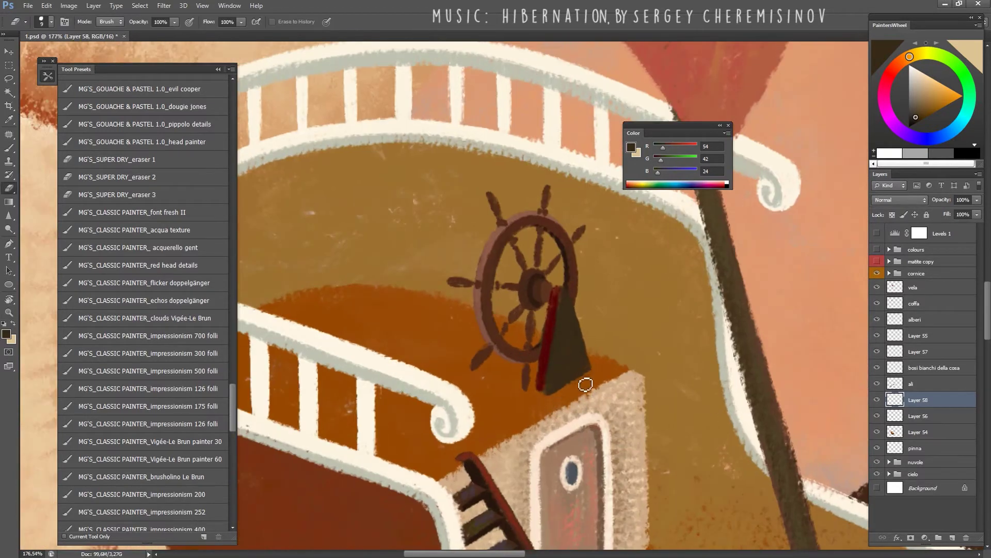
{"action": "key", "text": "b"}
{"action": "left_click", "coordinate": [538, 385], "text": "alt"}
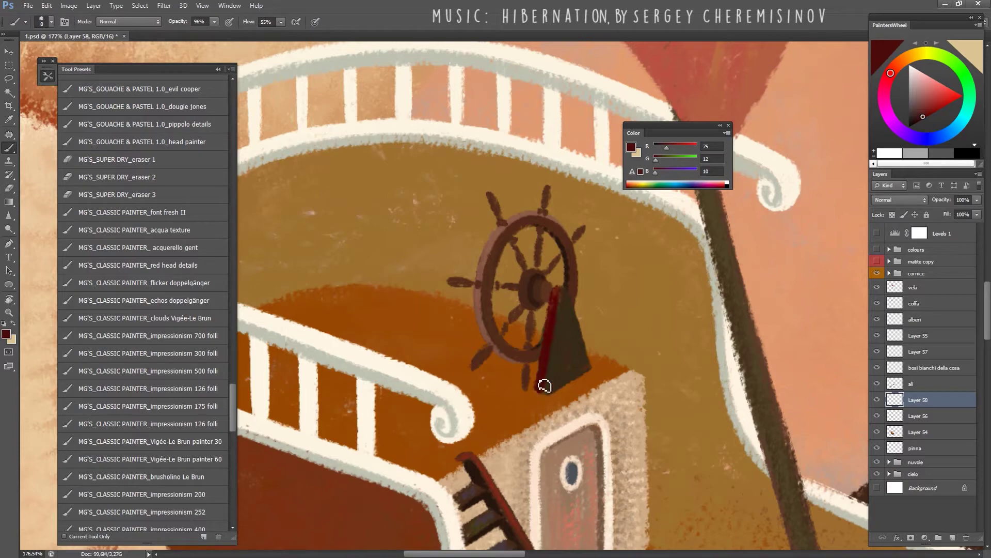
{"action": "left_click", "coordinate": [906, 58]}
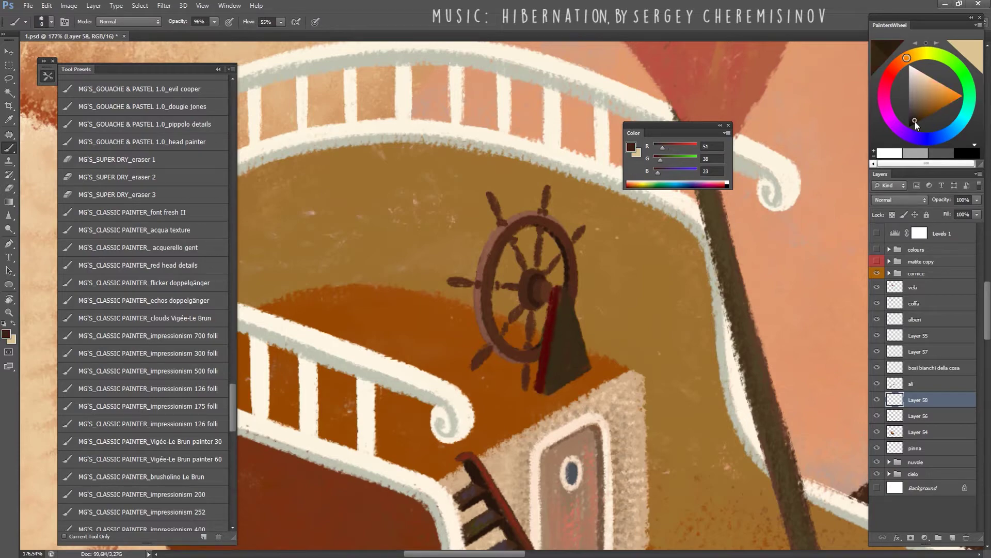
{"action": "left_click", "coordinate": [914, 124]}
{"action": "key", "text": "z"}
{"action": "left_click_drag", "start_coordinate": [566, 333], "coordinate": [534, 335]}
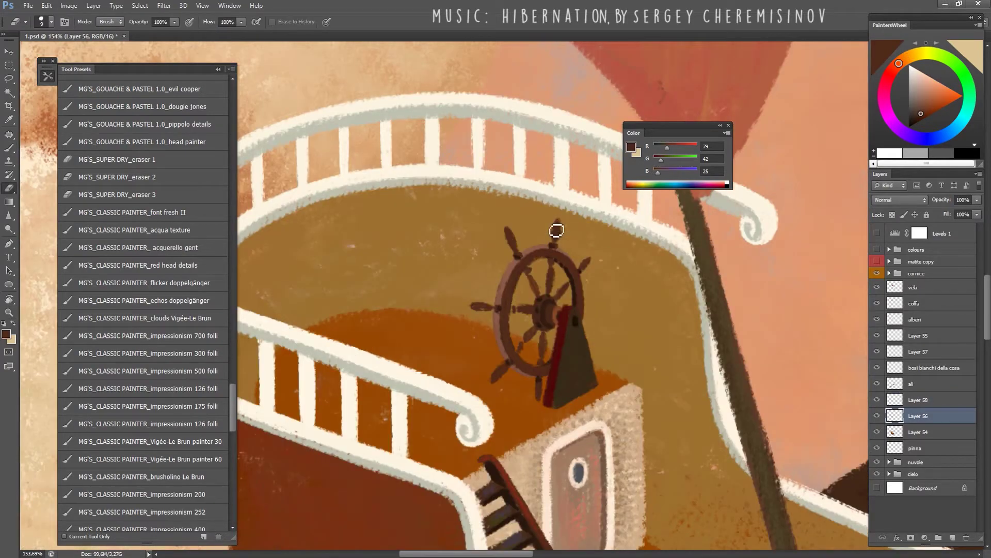
{"action": "key", "text": "z"}
{"action": "left_click_drag", "start_coordinate": [564, 246], "coordinate": [506, 298]}
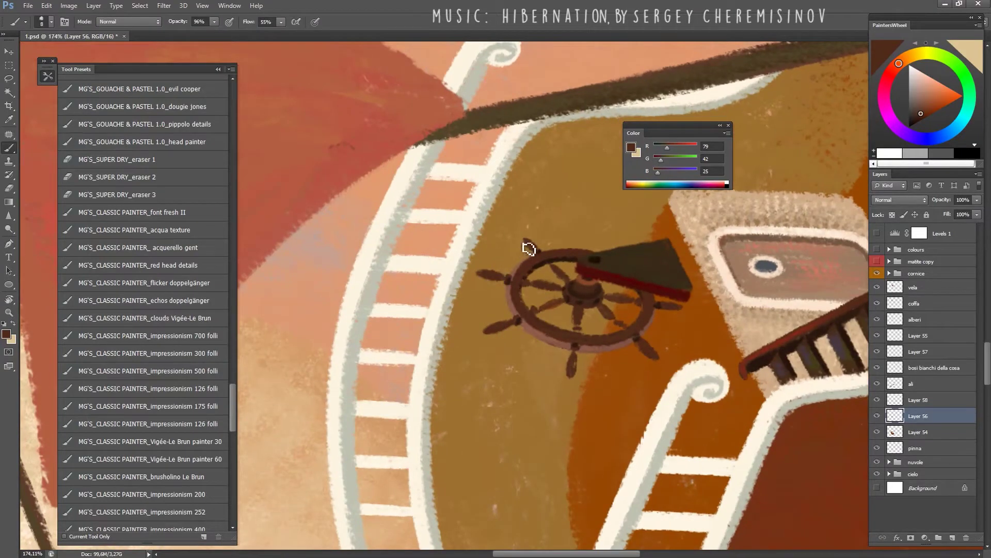
{"action": "key", "text": "e"}
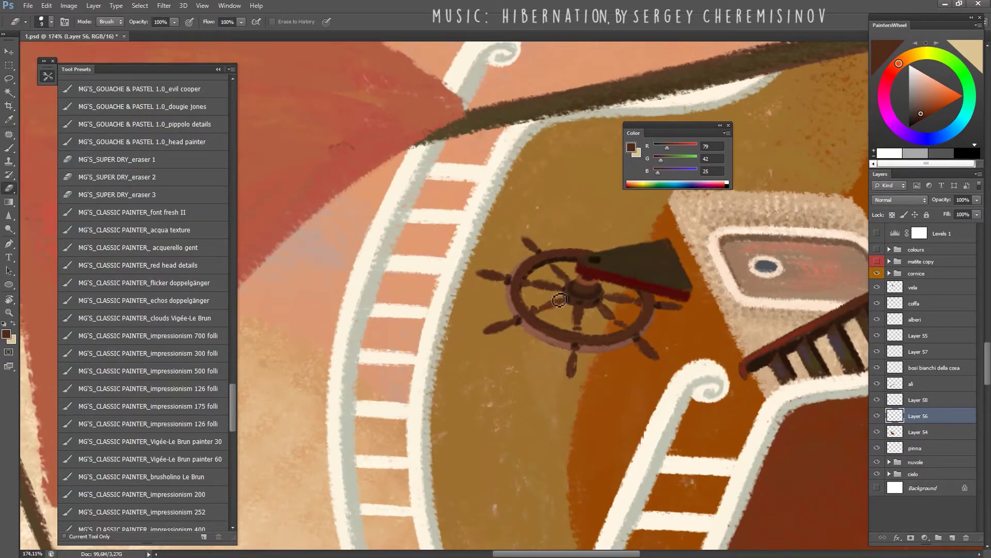
{"action": "key", "text": "b"}
{"action": "left_click_drag", "start_coordinate": [559, 299], "coordinate": [543, 298]}
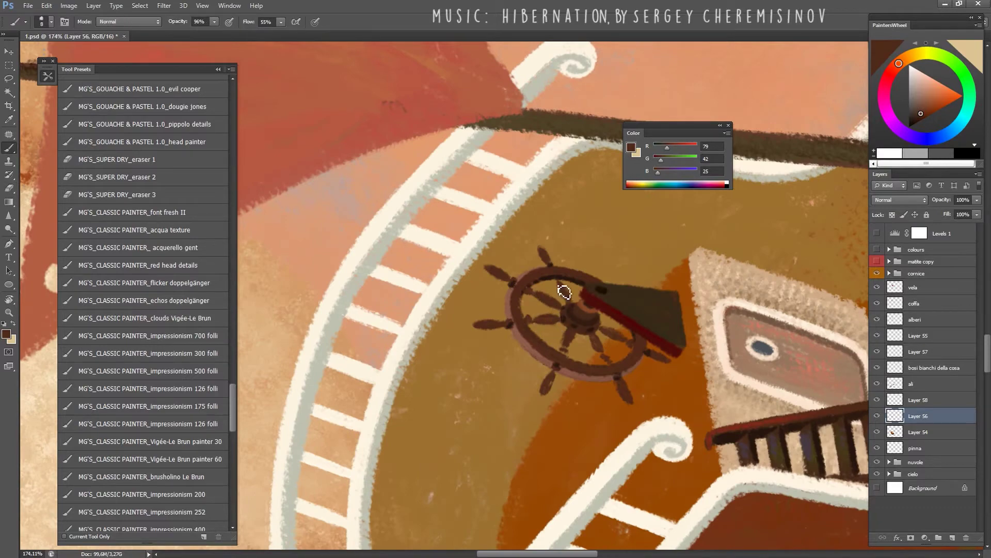
Rotate the canvas around the wheel and pick a darker brown for it.
{"action": "key", "text": "r"}
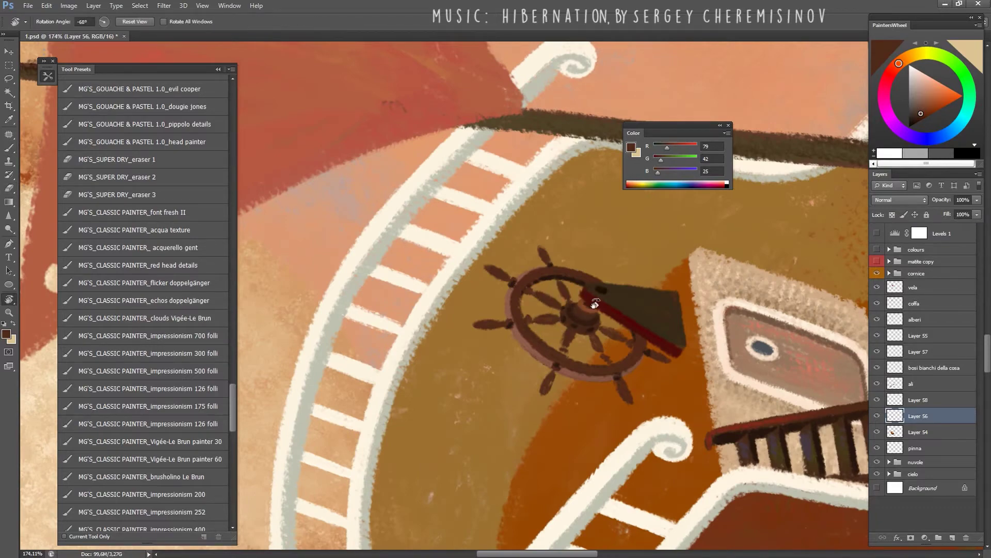
{"action": "mouse_move", "coordinate": [593, 295]}
{"action": "left_mouse_down"}
{"action": "mouse_move", "coordinate": [399, 339]}
{"action": "mouse_move", "coordinate": [408, 317]}
{"action": "left_mouse_up"}
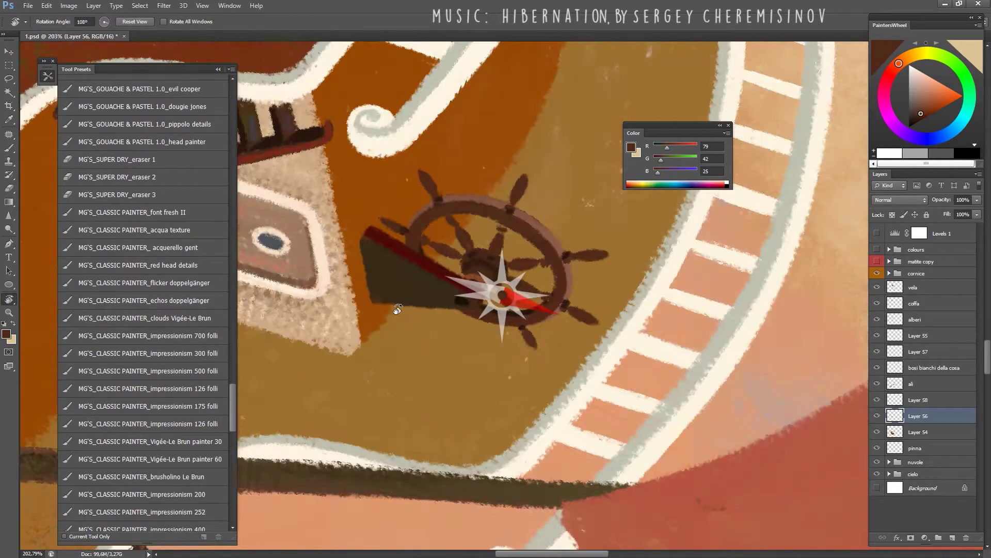
{"action": "left_click_drag", "start_coordinate": [397, 308], "coordinate": [412, 380]}
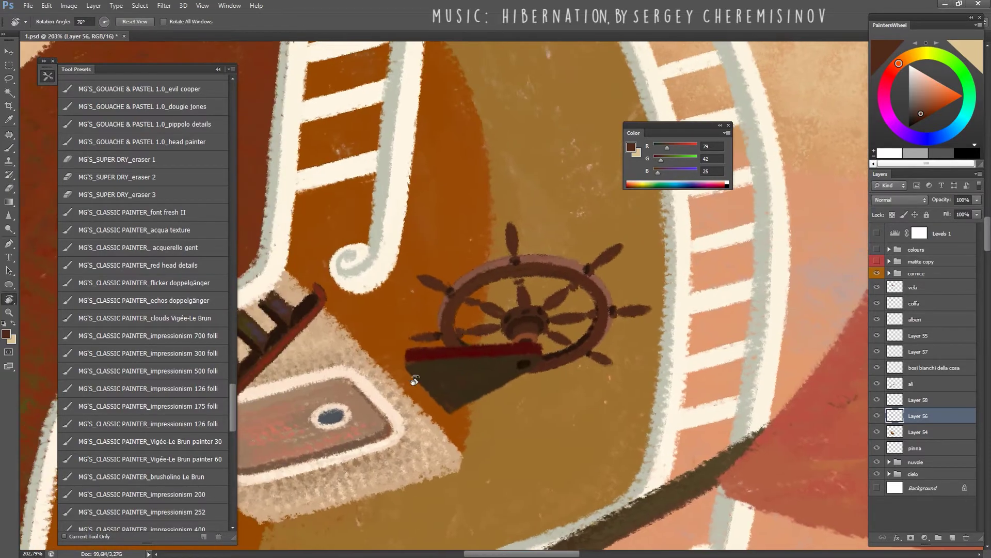
{"action": "key", "text": "e"}
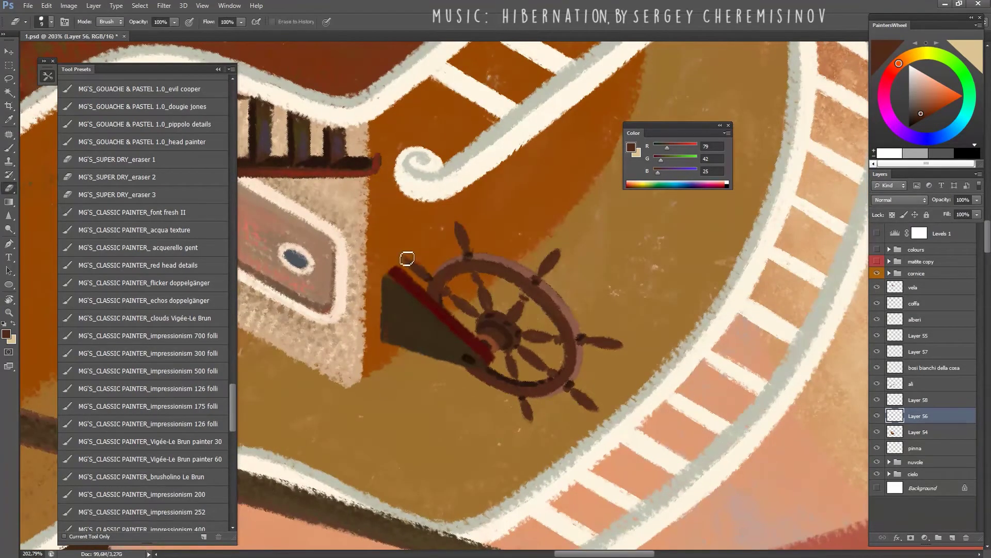
{"action": "key", "text": "b"}
{"action": "left_click", "coordinate": [435, 278], "text": "alt"}
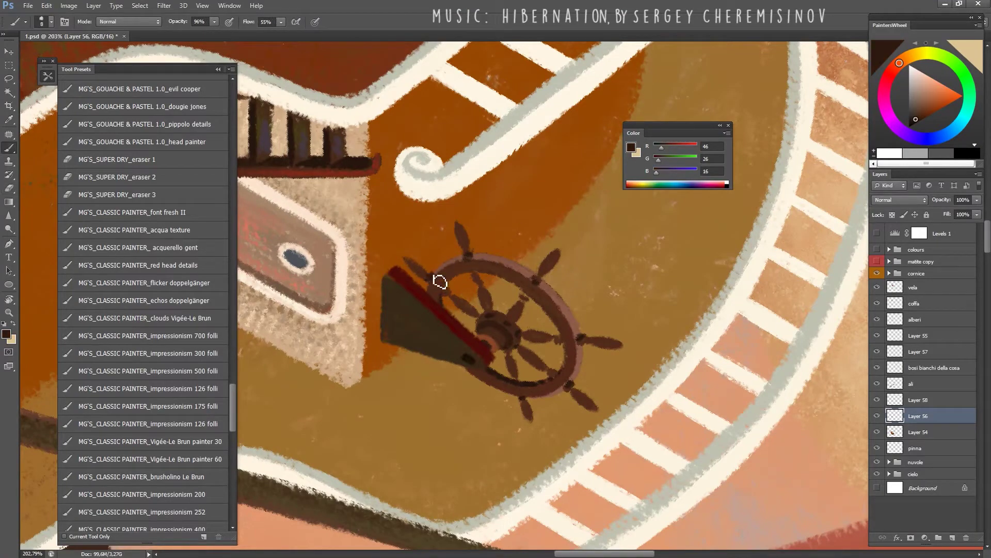
{"action": "left_click_drag", "start_coordinate": [477, 365], "coordinate": [515, 393]}
Warm the wheel's sampled brown for a highlight and load the pippolo details brush at size 15.
{"action": "key", "text": "e"}
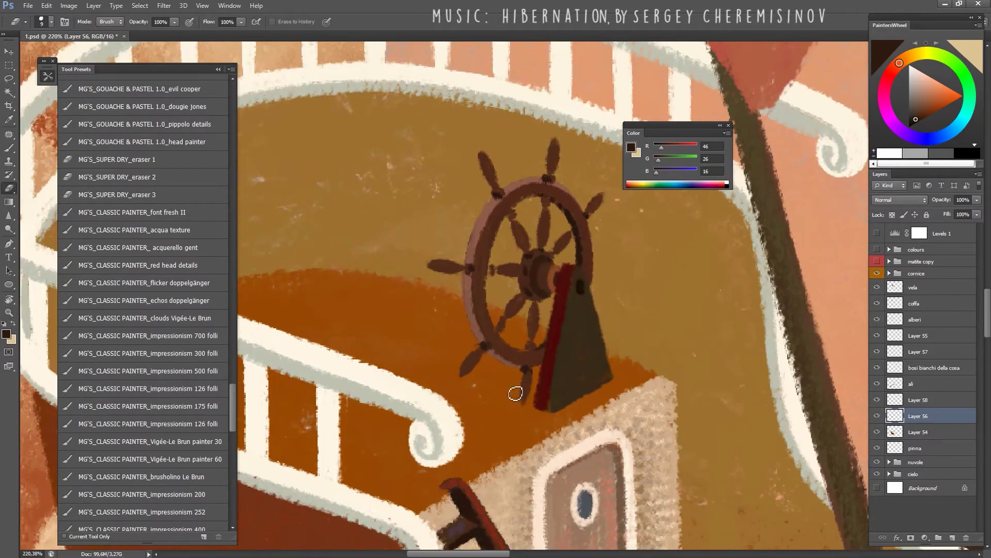
{"action": "key", "text": "b"}
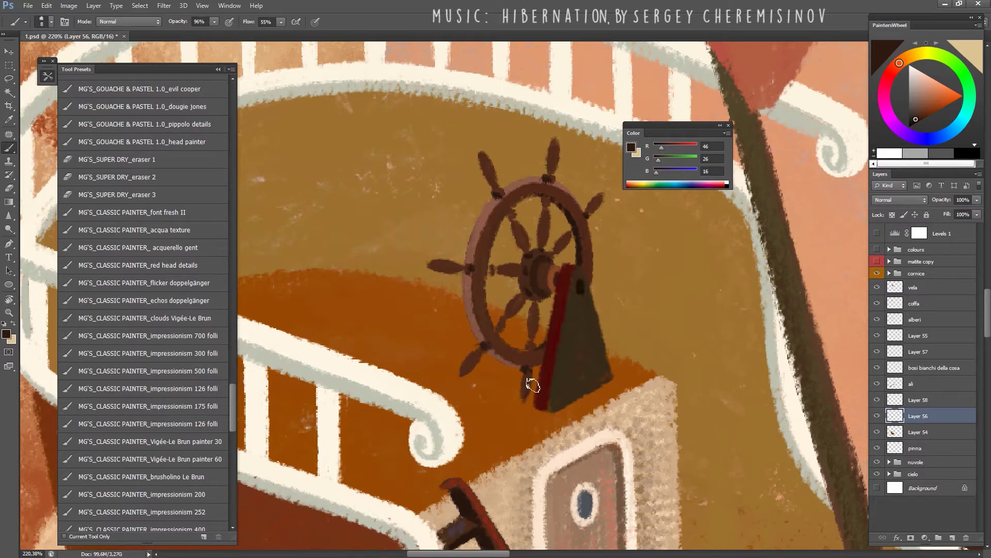
{"action": "left_click_drag", "start_coordinate": [532, 385], "coordinate": [489, 273]}
{"action": "left_click", "coordinate": [489, 273], "text": "alt"}
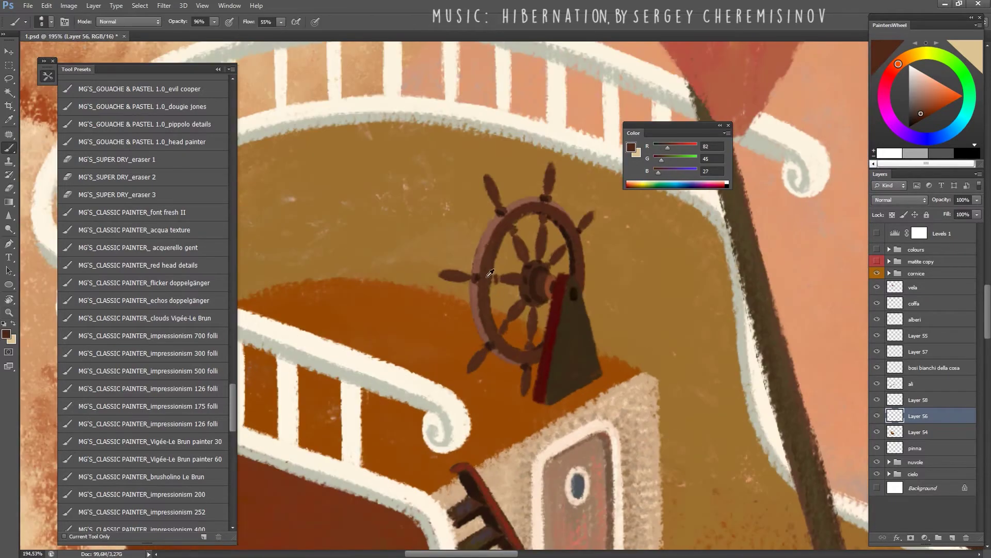
{"action": "left_click", "coordinate": [664, 172]}
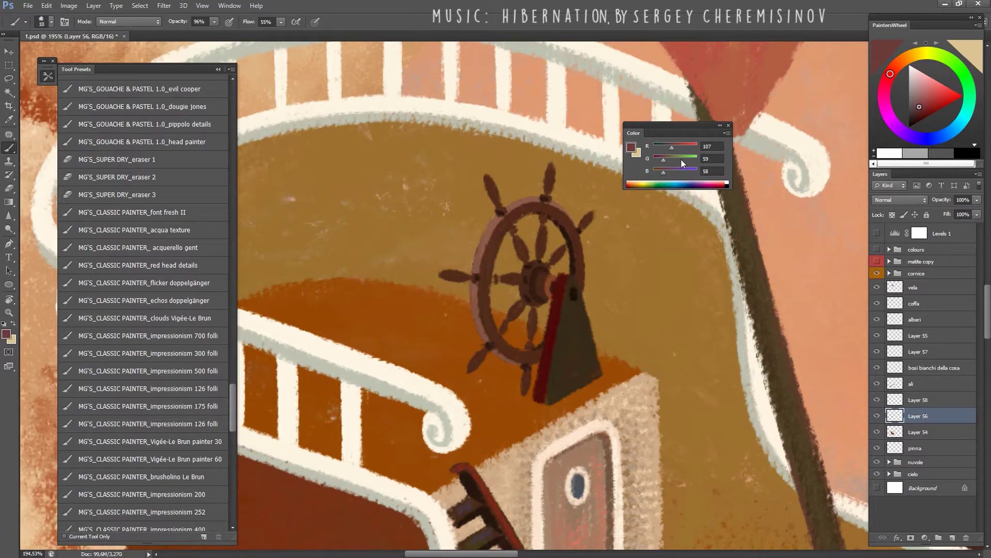
{"action": "key", "text": "bracketright"}
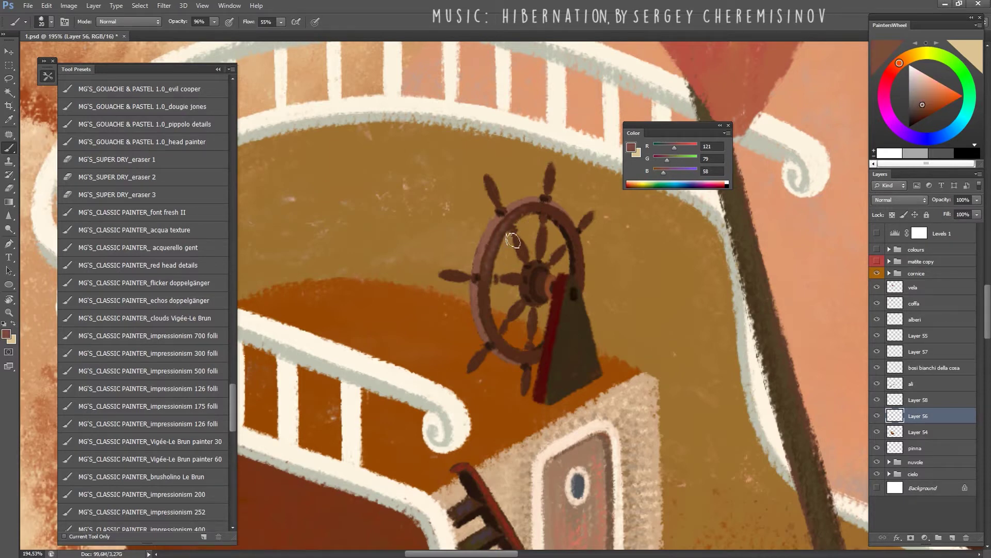
{"action": "left_click", "coordinate": [211, 127]}
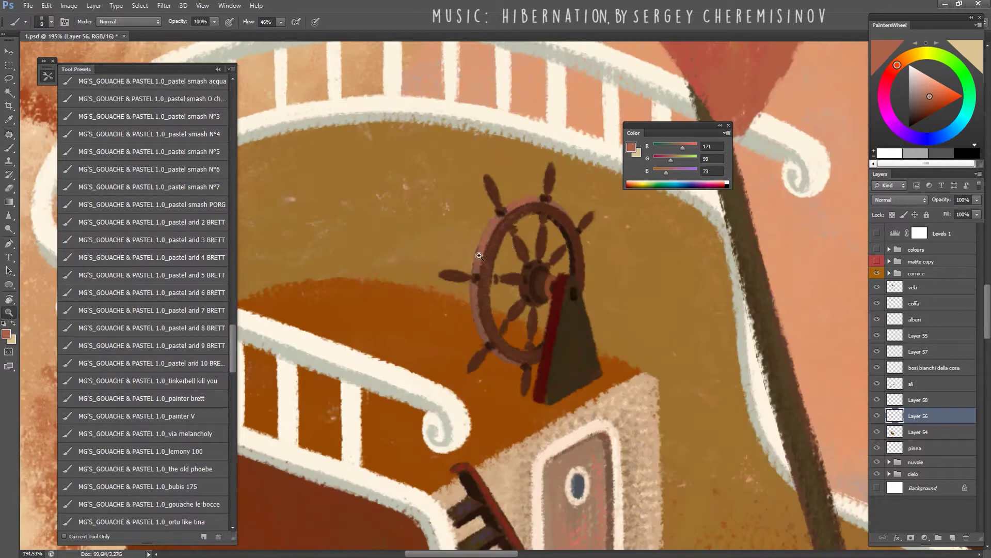
Paint a new handle knob on the wheel's rim with a slightly smaller brush.
{"action": "key", "text": "b"}
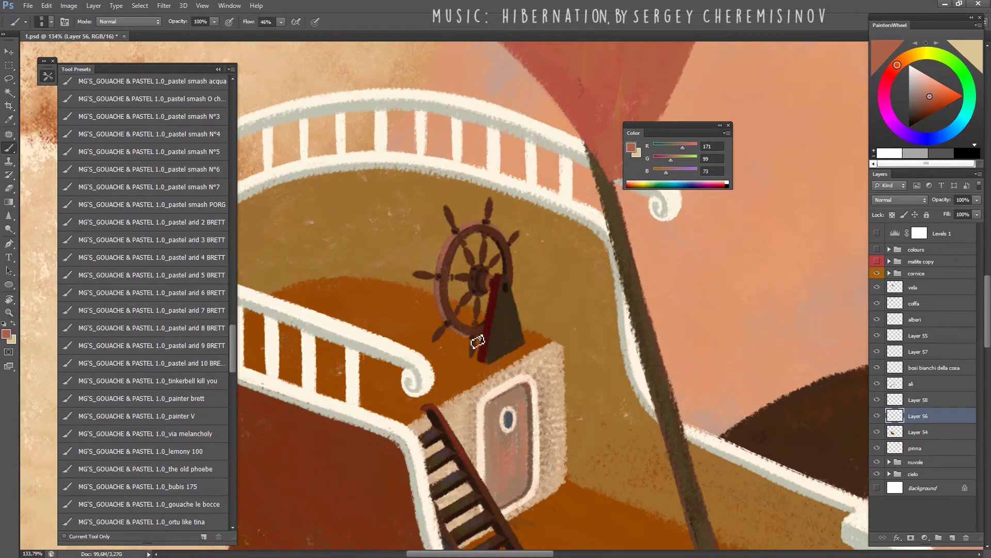
{"action": "key", "text": "r"}
{"action": "mouse_move", "coordinate": [477, 341]}
{"action": "left_mouse_down"}
{"action": "mouse_move", "coordinate": [451, 248]}
{"action": "mouse_move", "coordinate": [458, 251]}
{"action": "left_mouse_up"}
{"action": "scroll", "coordinate": [439, 235], "scroll_direction": "down", "scroll_amount": 2}
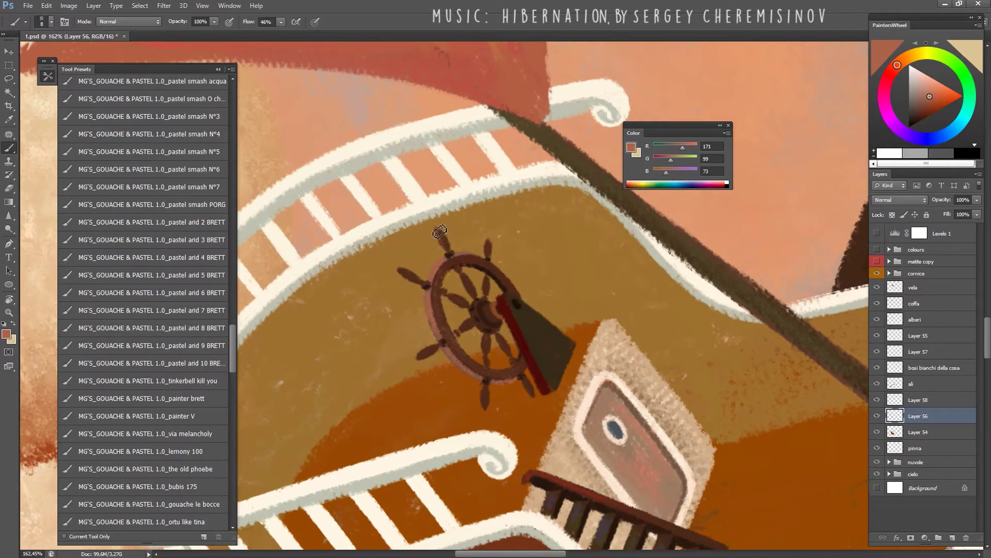
{"action": "key", "text": "r"}
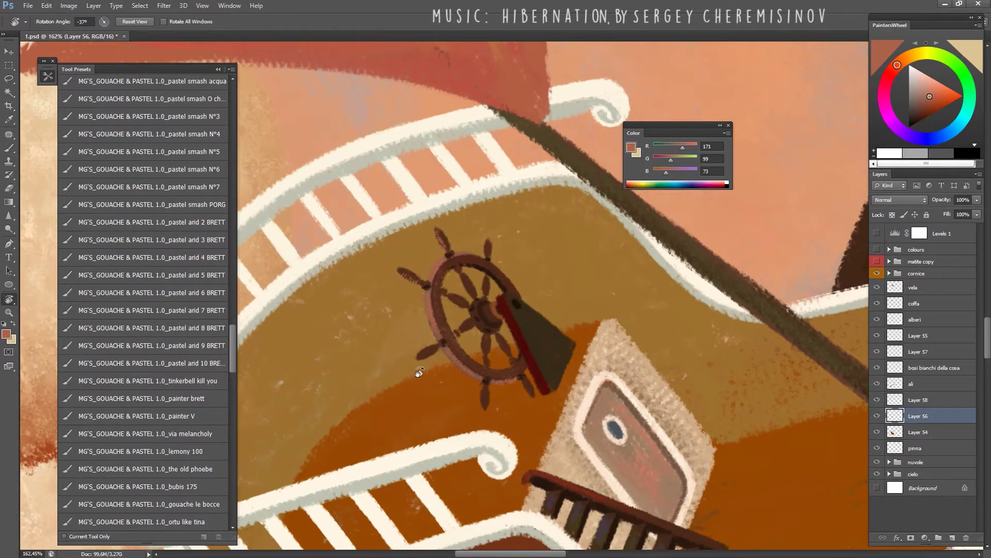
{"action": "left_click_drag", "start_coordinate": [430, 315], "coordinate": [407, 263]}
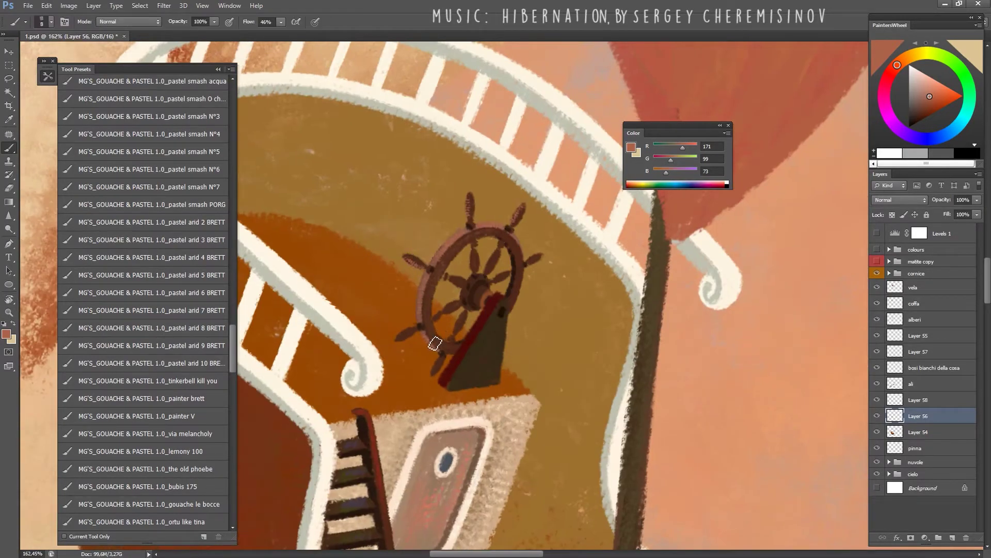
{"action": "key", "text": "r"}
{"action": "left_click_drag", "start_coordinate": [435, 343], "coordinate": [607, 353]}
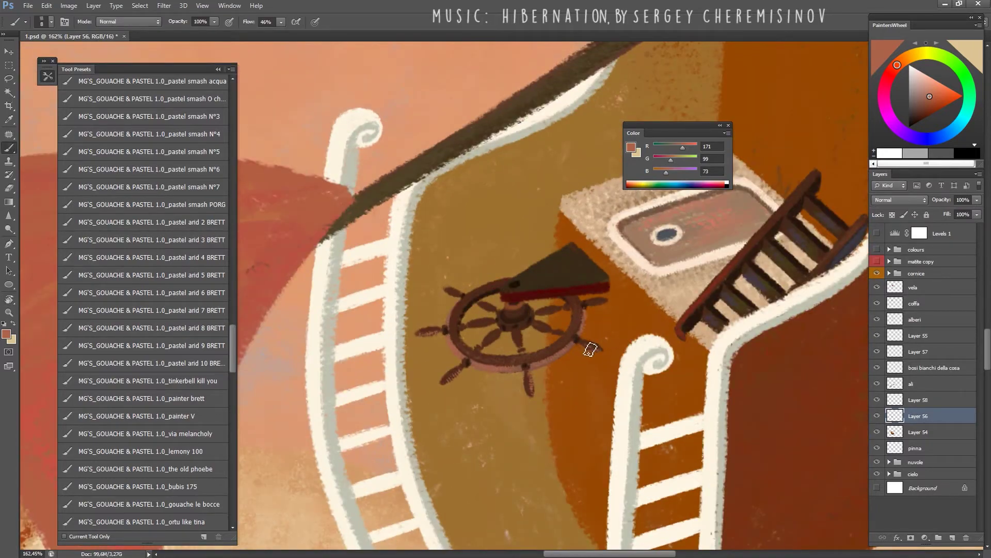
{"action": "key", "text": "bracketleft"}
{"action": "left_click_drag", "start_coordinate": [599, 304], "coordinate": [594, 309]}
Shift the painting colour toward olive green and tilt the view toward the spokes.
{"action": "key", "text": "r"}
{"action": "left_click_drag", "start_coordinate": [537, 342], "coordinate": [600, 288]}
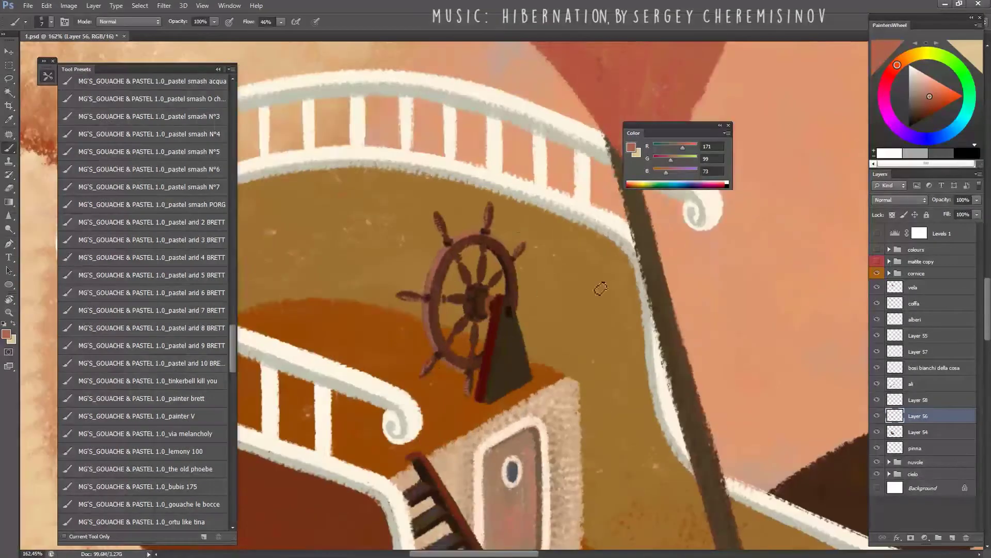
{"action": "left_click_drag", "start_coordinate": [672, 159], "coordinate": [675, 159]}
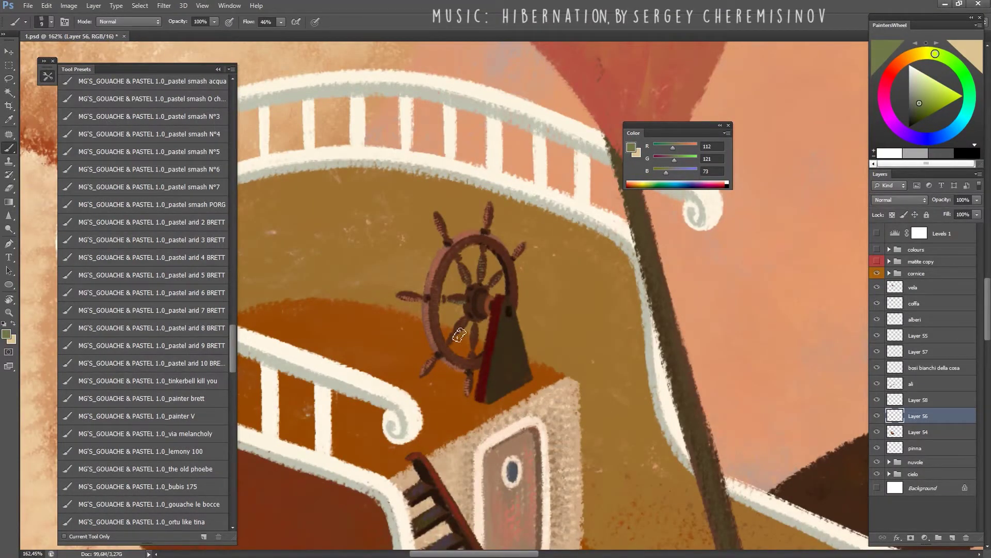
{"action": "key", "text": "r"}
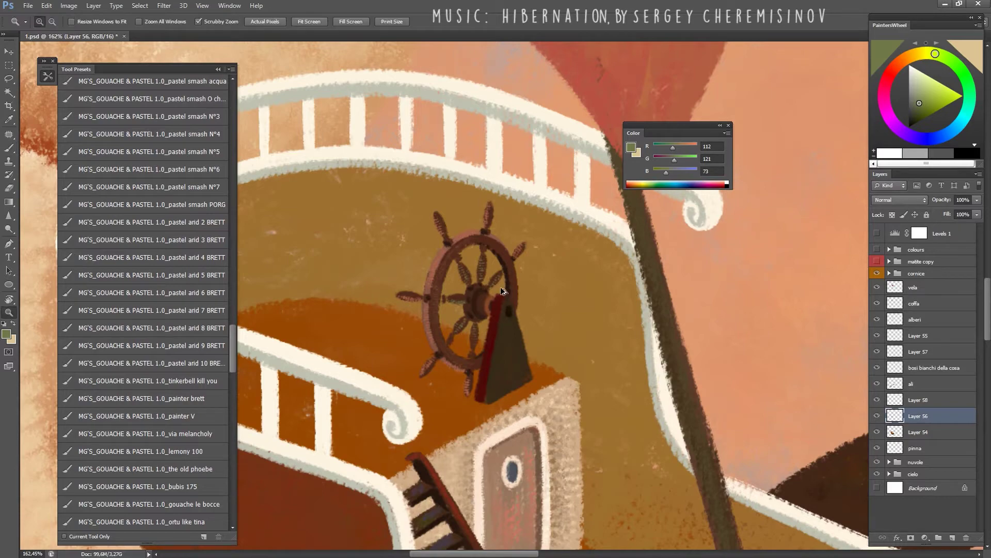
{"action": "scroll", "coordinate": [500, 286], "scroll_direction": "down", "scroll_amount": 3}
{"action": "scroll", "coordinate": [500, 287], "scroll_direction": "down", "scroll_amount": 2}
{"action": "scroll", "coordinate": [450, 296], "scroll_direction": "up", "scroll_amount": 4}
{"action": "left_click_drag", "start_coordinate": [450, 296], "coordinate": [475, 304]}
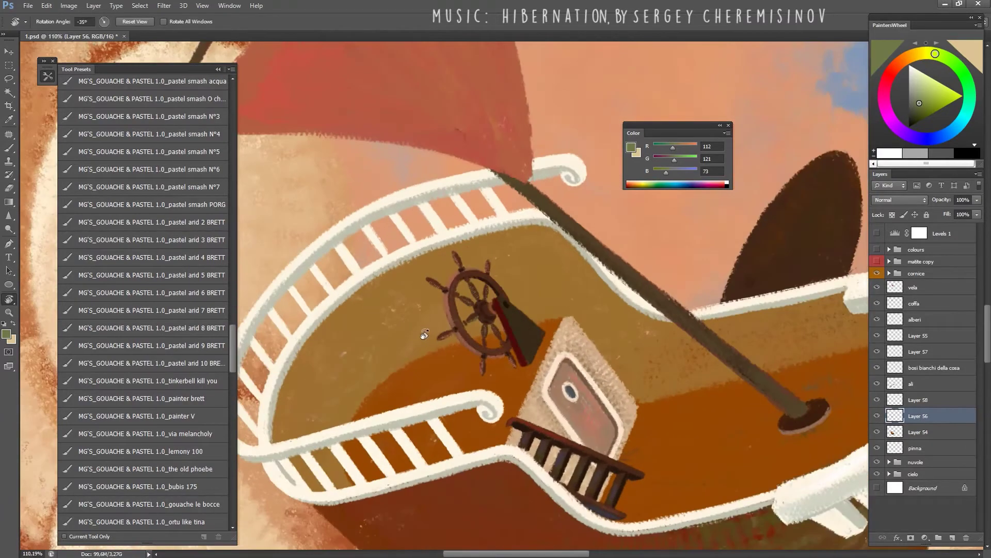
{"action": "key", "text": "b"}
Repaint the lower-left spoke in olive, then sample dark brown from the wheel rim.
{"action": "left_click", "coordinate": [494, 302], "text": "alt"}
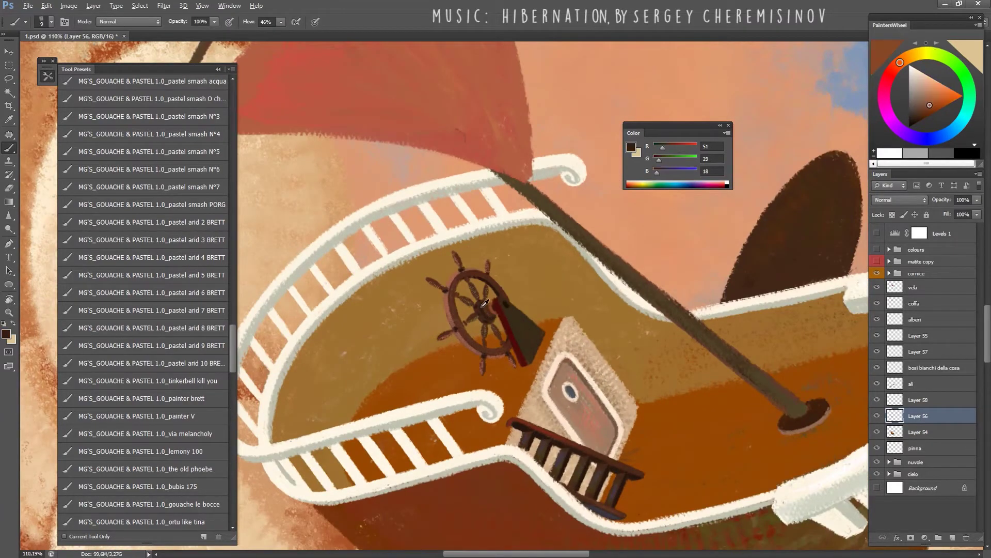
{"action": "scroll", "coordinate": [509, 320], "scroll_direction": "down", "scroll_amount": 3}
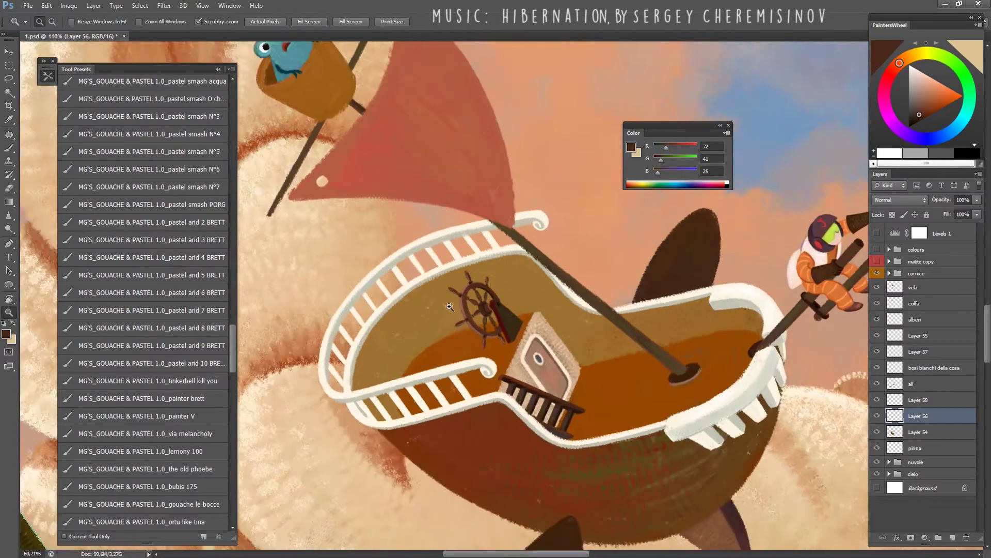
{"action": "scroll", "coordinate": [480, 310], "scroll_direction": "up", "scroll_amount": 5}
{"action": "left_click", "coordinate": [486, 326], "text": "alt"}
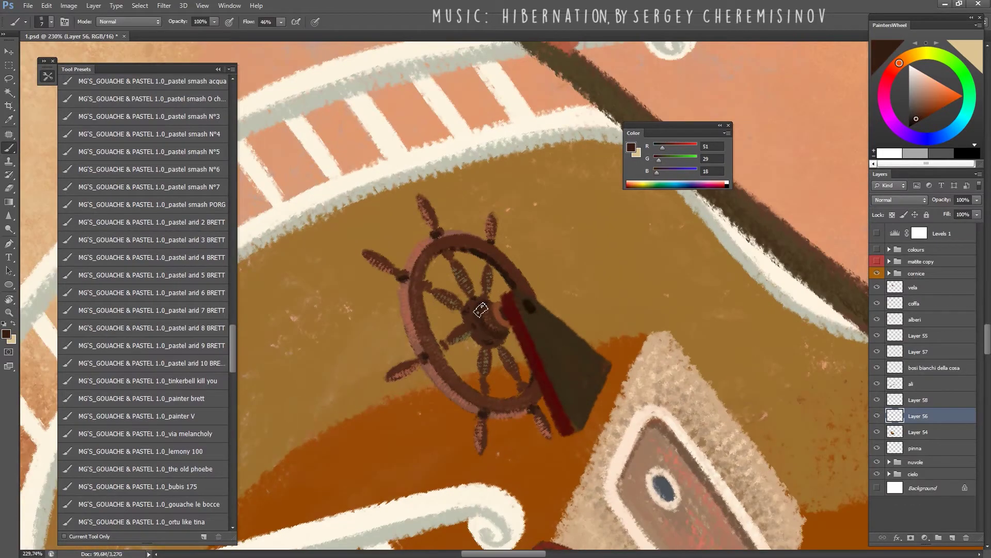
{"action": "left_click", "coordinate": [446, 302], "text": "alt"}
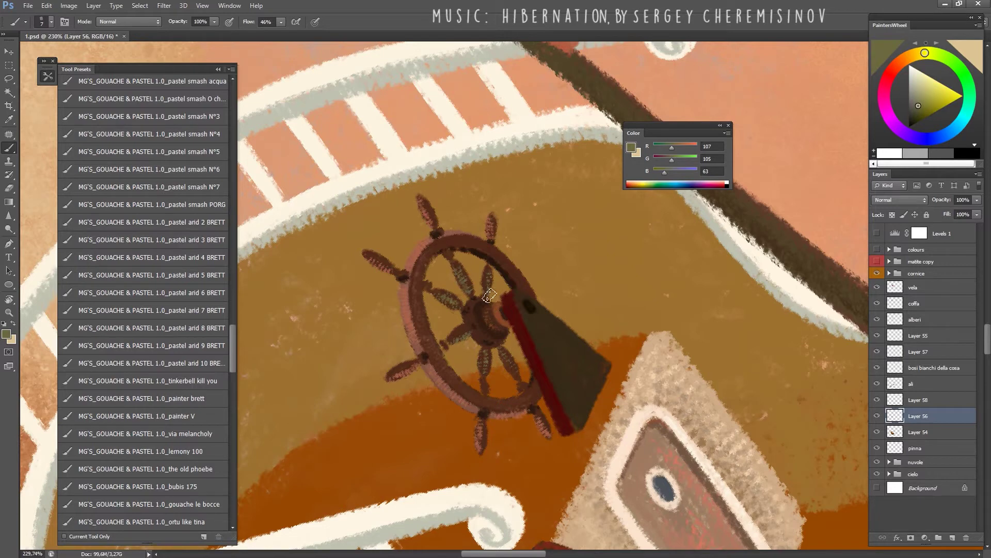
{"action": "left_click_drag", "start_coordinate": [454, 345], "coordinate": [466, 331]}
{"action": "key", "text": "bracketright"}
{"action": "left_click", "coordinate": [468, 258], "text": "alt"}
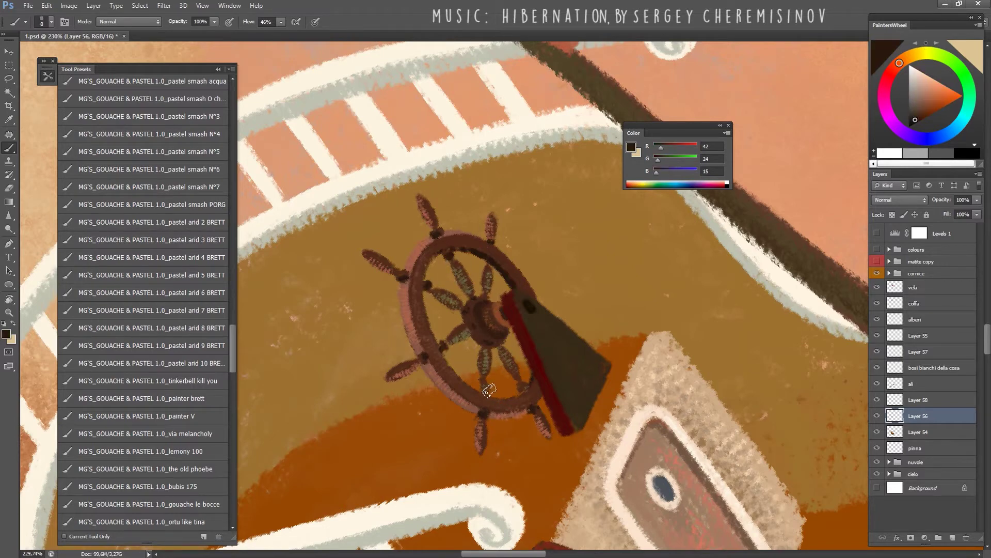
{"action": "key", "text": "z"}
{"action": "left_click_drag", "start_coordinate": [524, 388], "coordinate": [686, 371]}
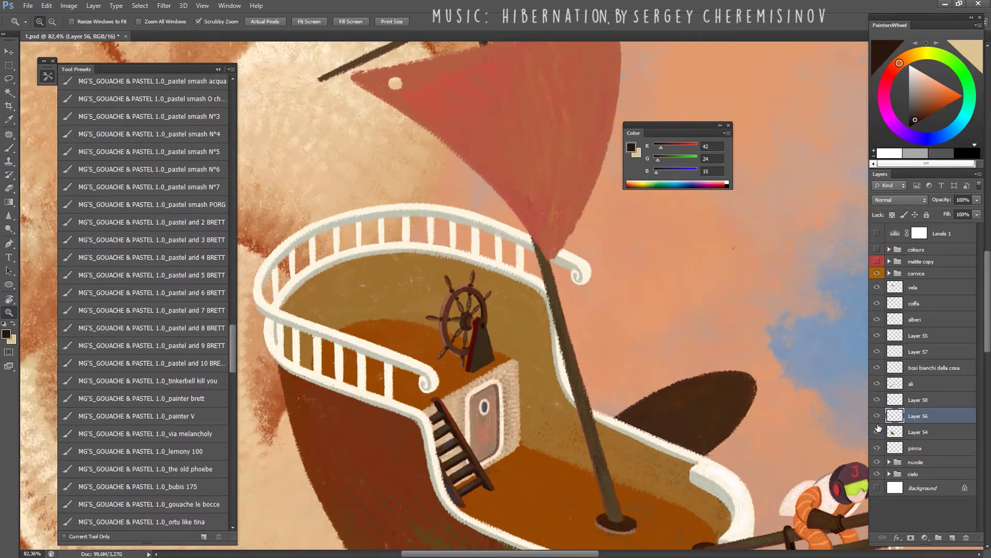
On Layer 58, sample the dark deck colour and try a lighter brown with a larger brush.
{"action": "left_click", "coordinate": [909, 399]}
{"action": "key", "text": "r"}
{"action": "left_click_drag", "start_coordinate": [516, 310], "coordinate": [546, 321]}
{"action": "key", "text": "b"}
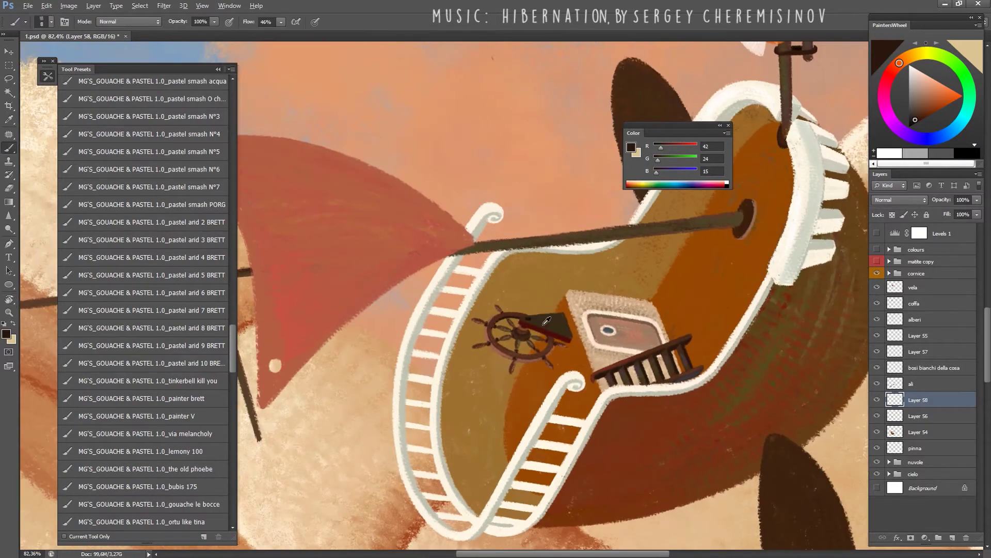
{"action": "left_click", "coordinate": [539, 327], "text": "alt"}
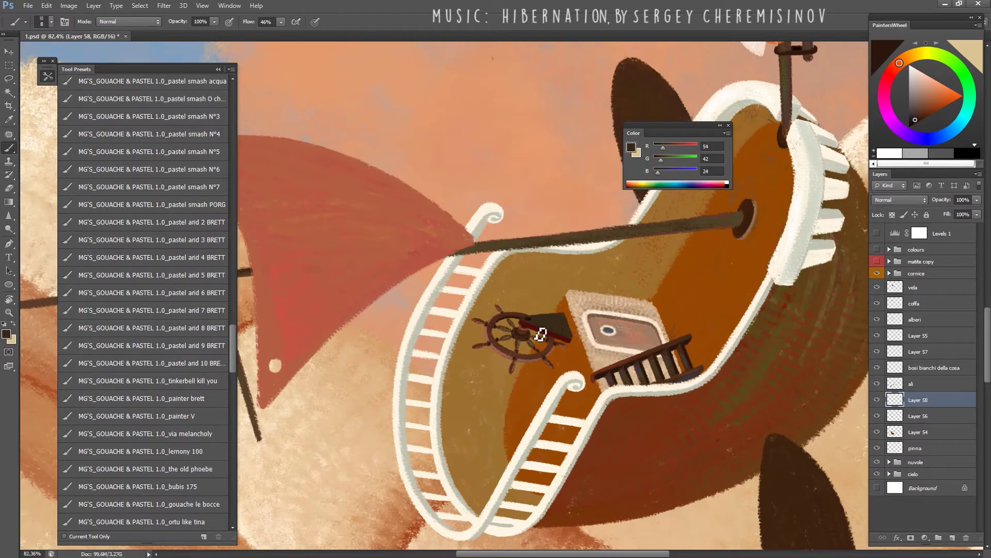
{"action": "left_click", "coordinate": [923, 113]}
{"action": "key", "text": "bracketright"}
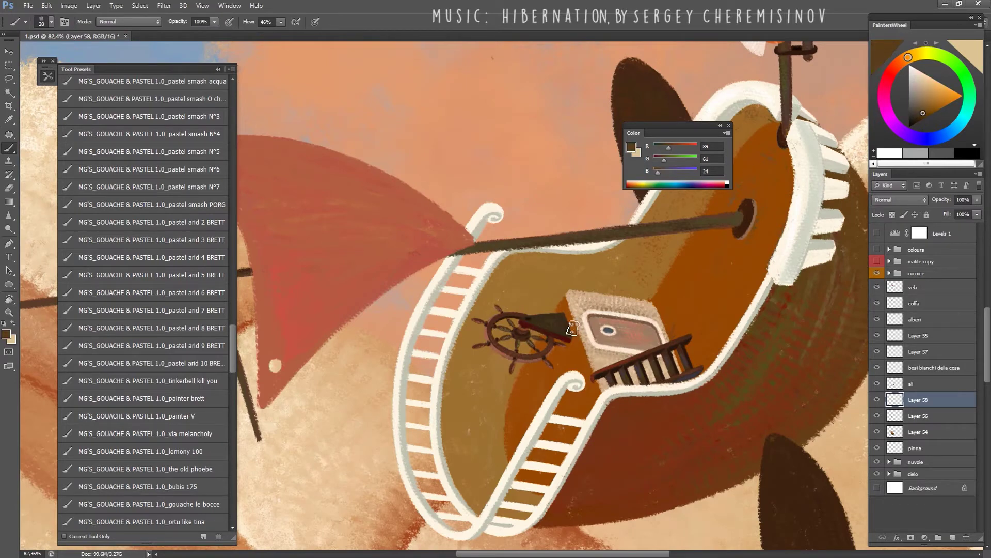
{"action": "left_click", "coordinate": [568, 321], "text": "alt"}
Settle on a softer dark red on the PaintersWheel and zoom out to the full painting.
{"action": "left_click", "coordinate": [906, 58]}
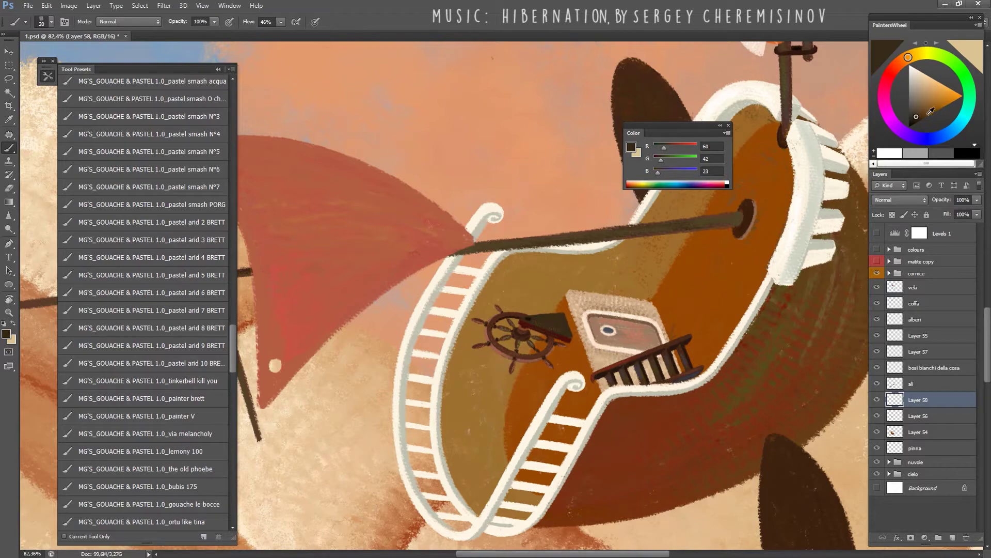
{"action": "left_click", "coordinate": [919, 112]}
{"action": "left_click", "coordinate": [922, 111]}
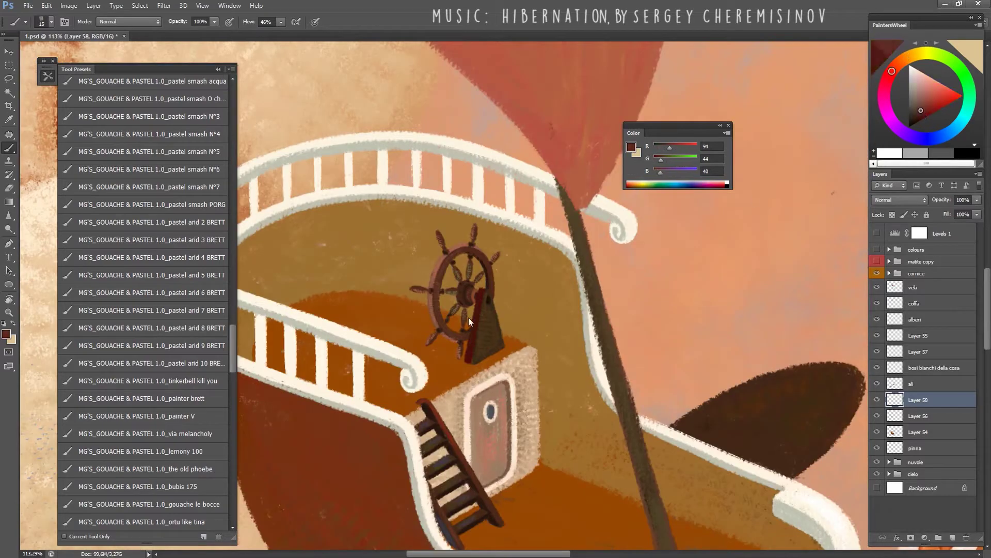
{"action": "key", "text": "bracketleft"}
{"action": "key", "text": "r"}
{"action": "left_click_drag", "start_coordinate": [475, 346], "coordinate": [523, 314]}
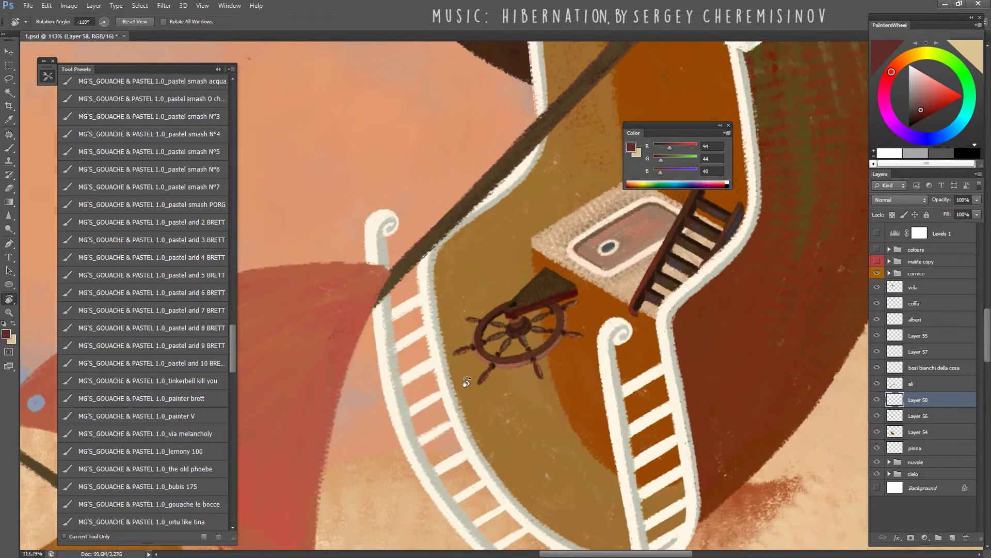
{"action": "key", "text": "z"}
{"action": "left_click_drag", "start_coordinate": [539, 372], "coordinate": [480, 313]}
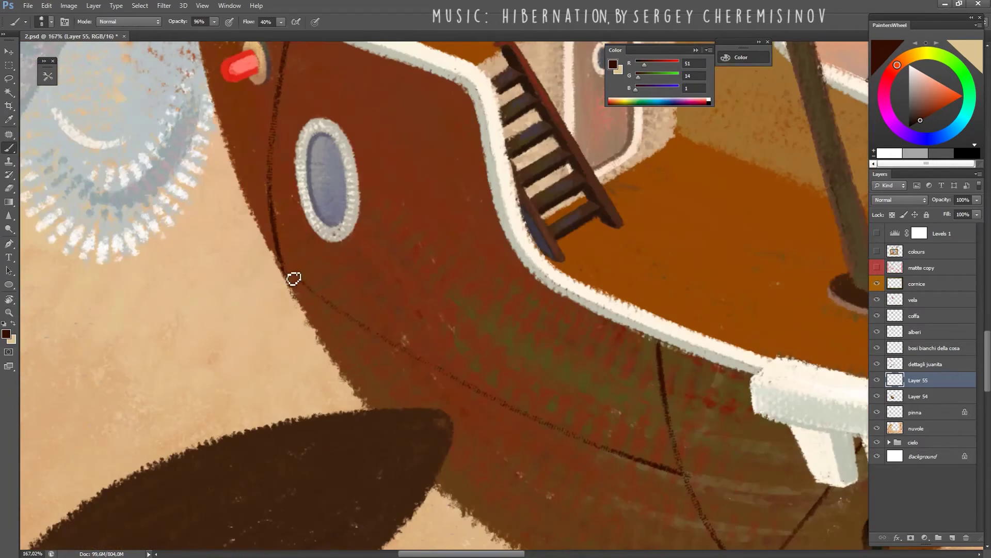
Darken the hull's outline stroke and add two dark rivet dots to the hull.
{"action": "left_click_drag", "start_coordinate": [293, 279], "coordinate": [343, 316]}
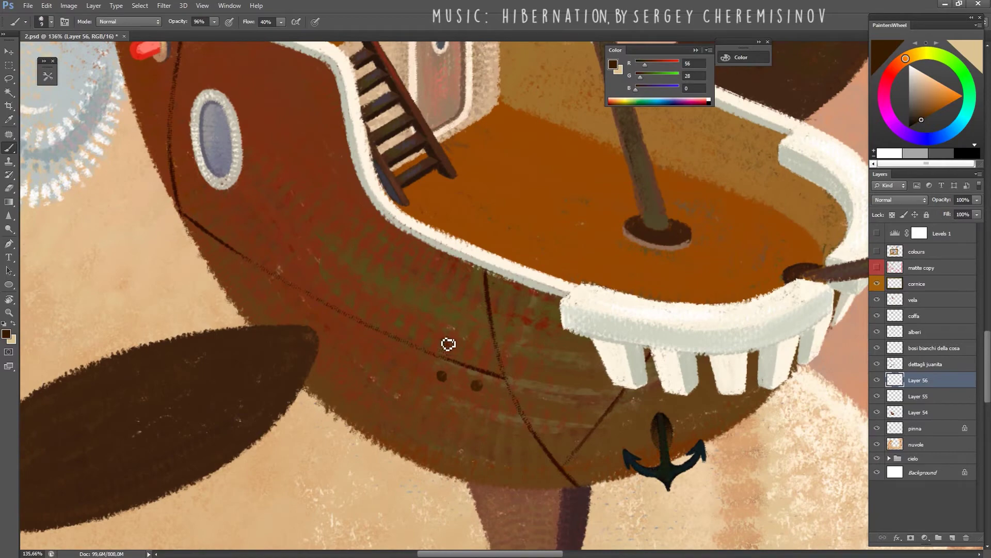
{"action": "left_click", "coordinate": [447, 342]}
{"action": "left_click", "coordinate": [476, 351]}
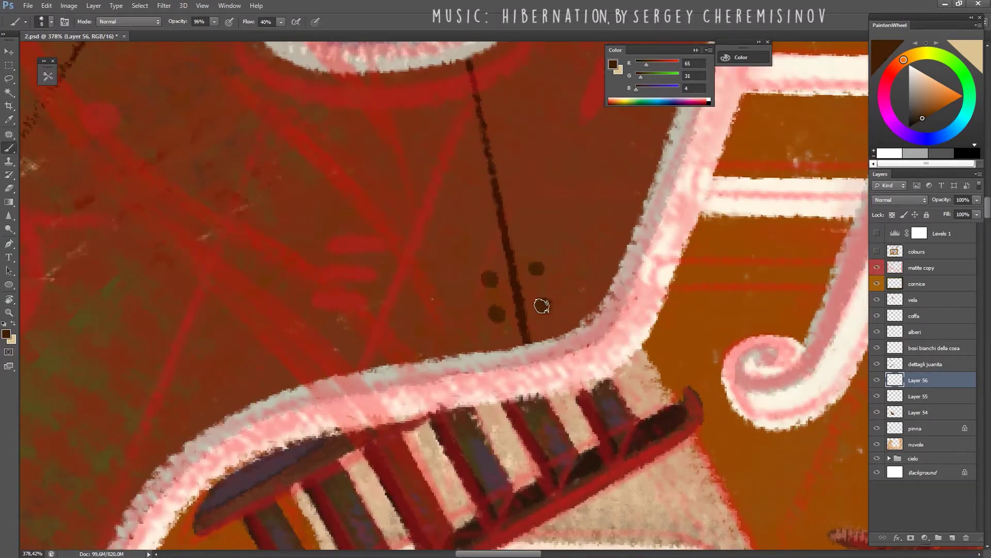
{"action": "key", "text": "z"}
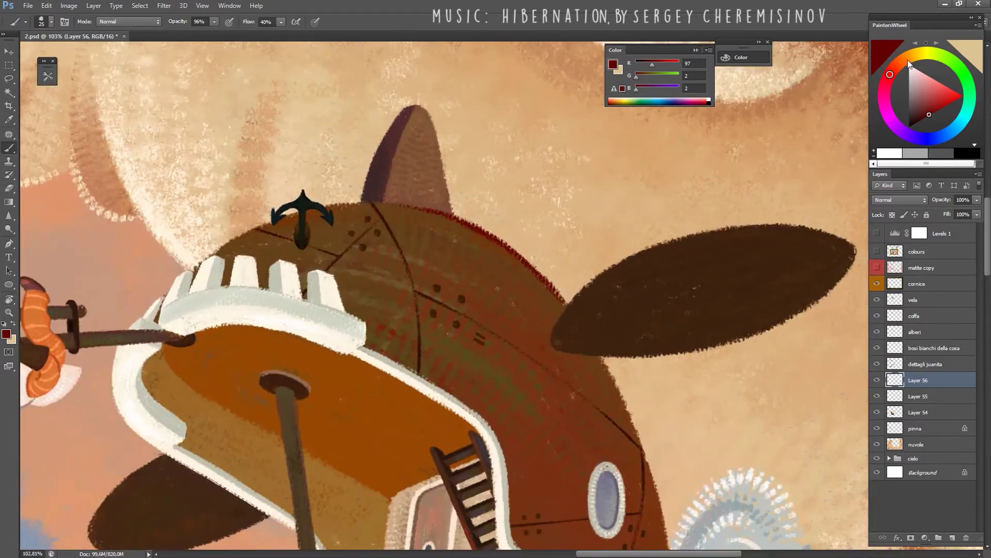
Repaint the hull's red top and lower-left outline edges in orange-brown.
{"action": "left_click", "coordinate": [909, 64]}
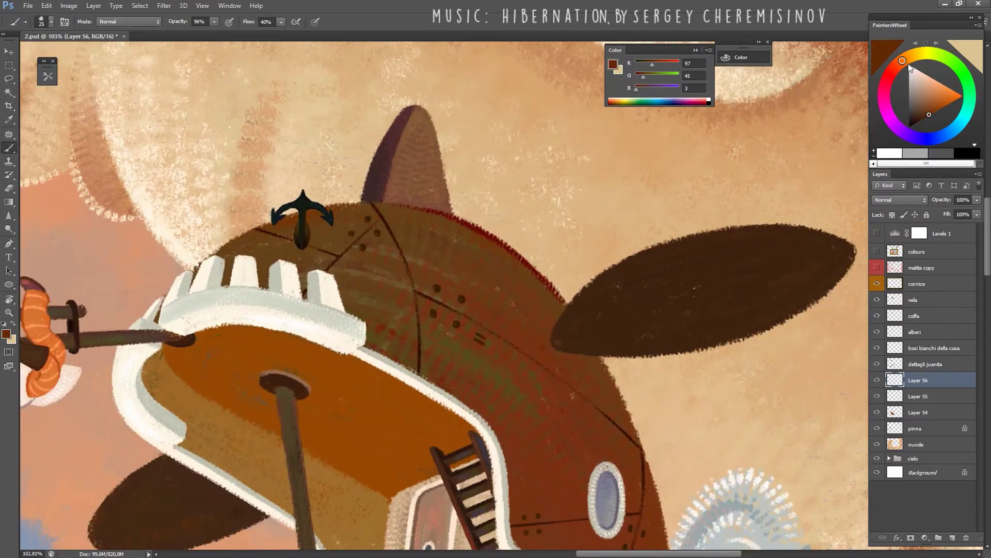
{"action": "left_click", "coordinate": [937, 110]}
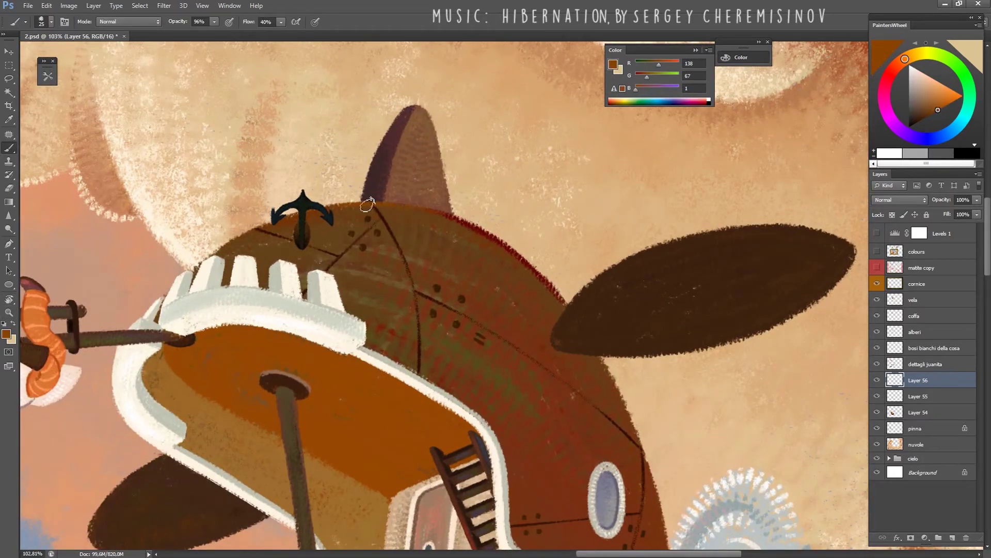
{"action": "mouse_move", "coordinate": [464, 229]}
{"action": "left_mouse_down"}
{"action": "mouse_move", "coordinate": [432, 215]}
{"action": "mouse_move", "coordinate": [536, 274]}
{"action": "mouse_move", "coordinate": [383, 206]}
{"action": "mouse_move", "coordinate": [427, 267]}
{"action": "left_mouse_up"}
{"action": "left_click_drag", "start_coordinate": [390, 221], "coordinate": [478, 324]}
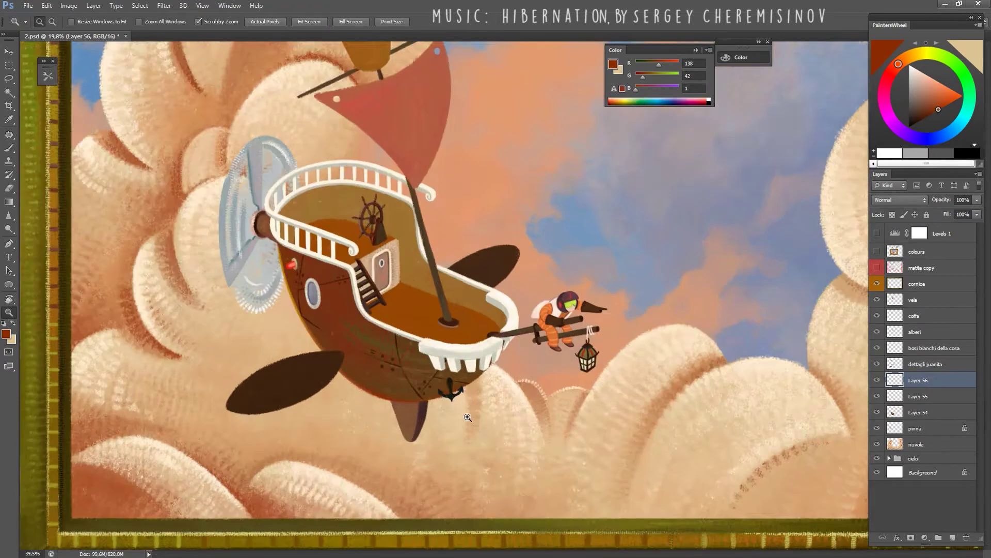
{"action": "left_click_drag", "start_coordinate": [582, 365], "coordinate": [558, 227]}
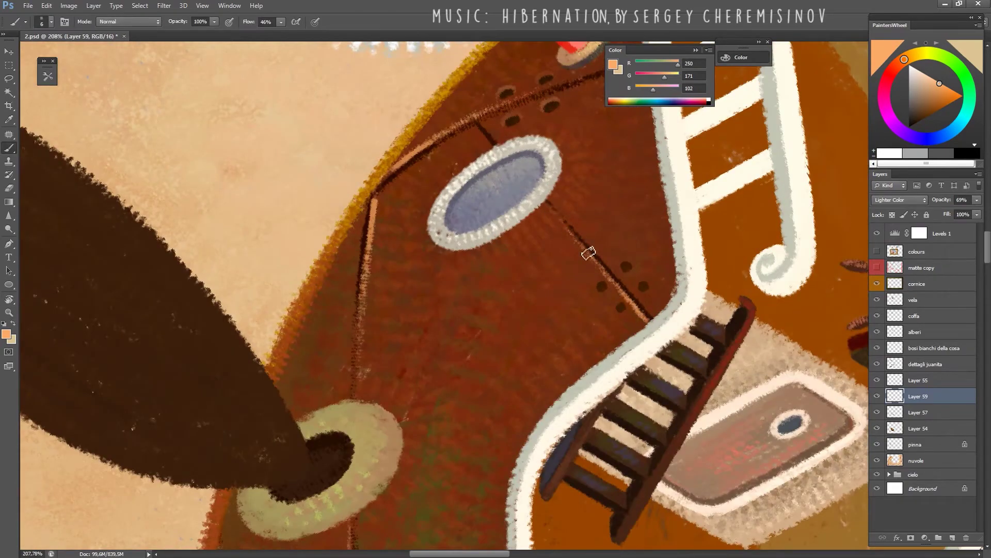
Sample dark and lighter browns from the hull for painting highlights.
{"action": "left_click", "coordinate": [597, 264], "text": "alt"}
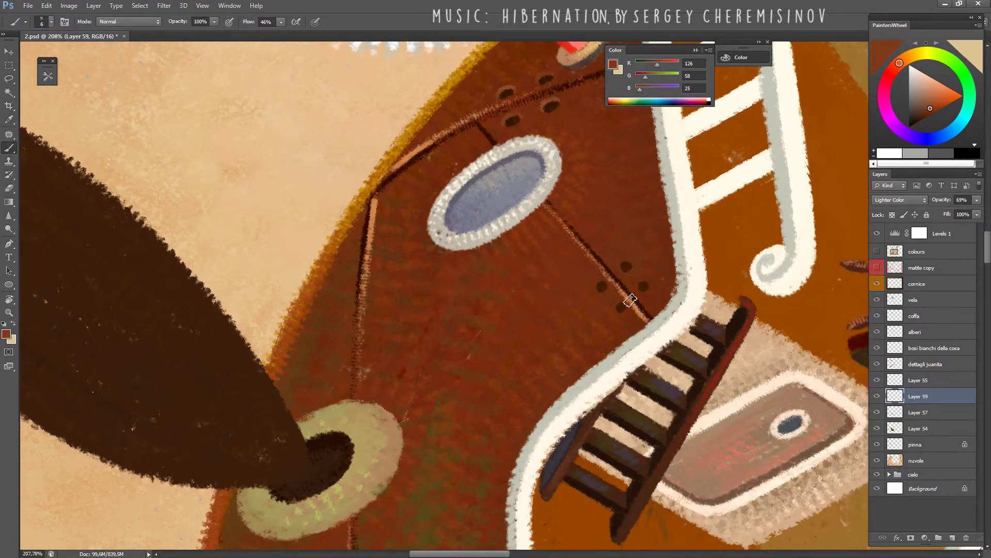
{"action": "left_click", "coordinate": [636, 308], "text": "alt"}
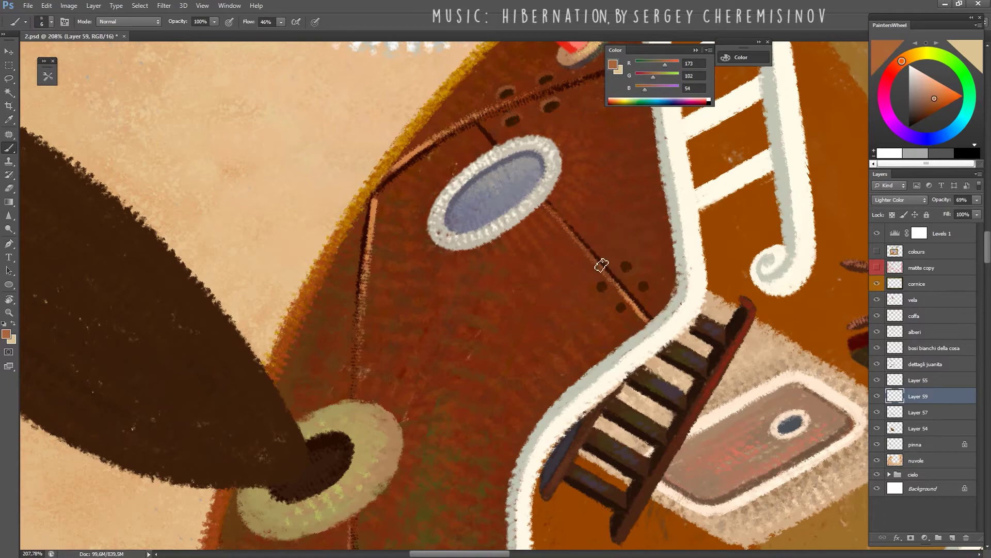
{"action": "left_click", "coordinate": [607, 283], "text": "alt"}
{"action": "left_click", "coordinate": [601, 265], "text": "alt"}
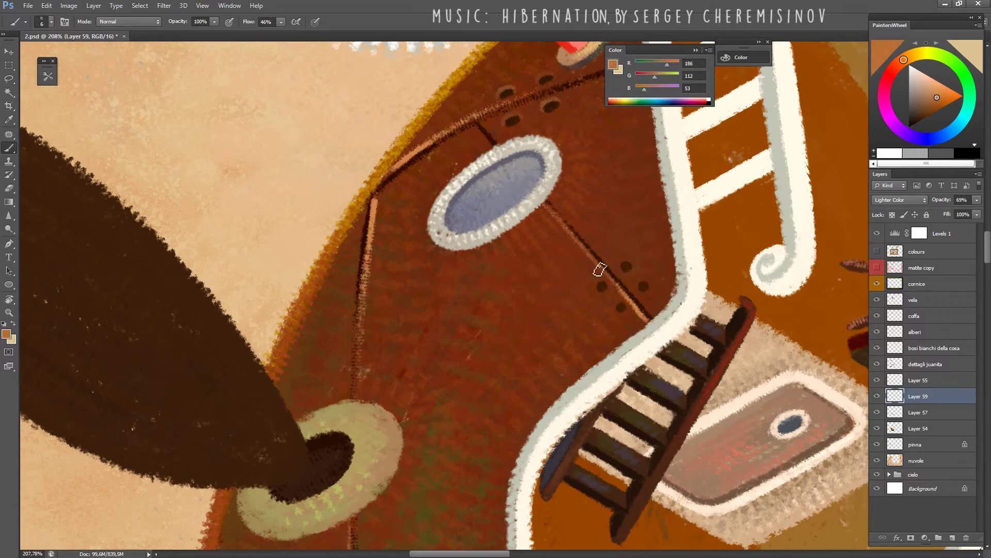
{"action": "scroll", "coordinate": [599, 269], "scroll_direction": "down", "scroll_amount": 5}
{"action": "scroll", "coordinate": [473, 166], "scroll_direction": "up", "scroll_amount": 6}
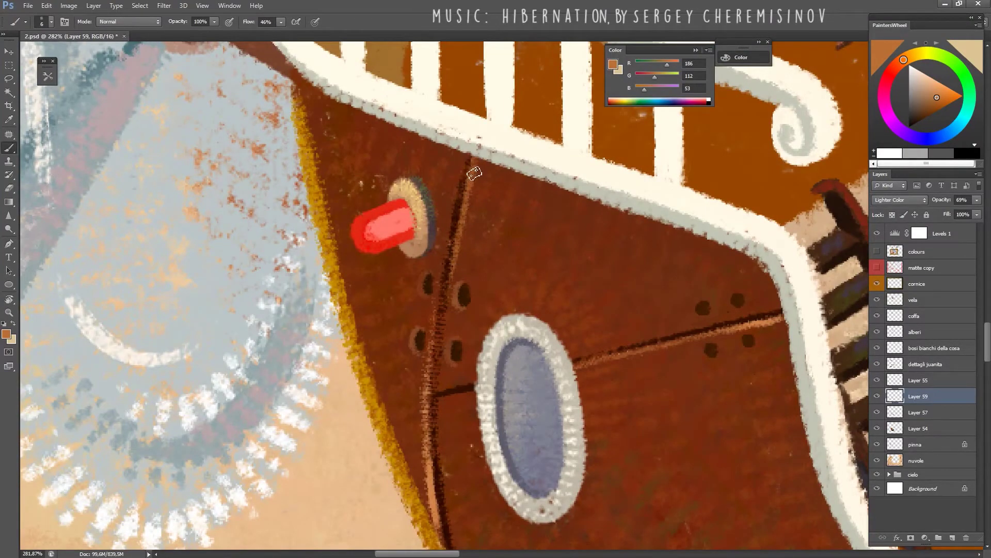
Zoom in on the hull and paint a light tan highlight along its seam.
{"action": "key", "text": "z"}
{"action": "mouse_move", "coordinate": [478, 237]}
{"action": "left_mouse_down"}
{"action": "mouse_move", "coordinate": [400, 214]}
{"action": "mouse_move", "coordinate": [465, 215]}
{"action": "left_mouse_up"}
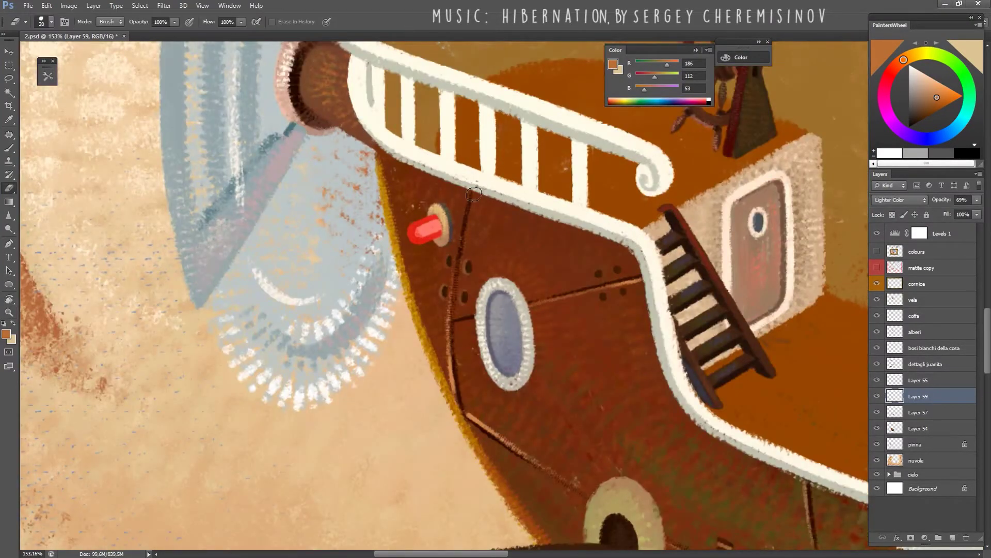
{"action": "key", "text": "r"}
{"action": "left_click_drag", "start_coordinate": [557, 362], "coordinate": [558, 273]}
{"action": "key", "text": "b"}
{"action": "scroll", "coordinate": [439, 282], "scroll_direction": "up", "scroll_amount": 3}
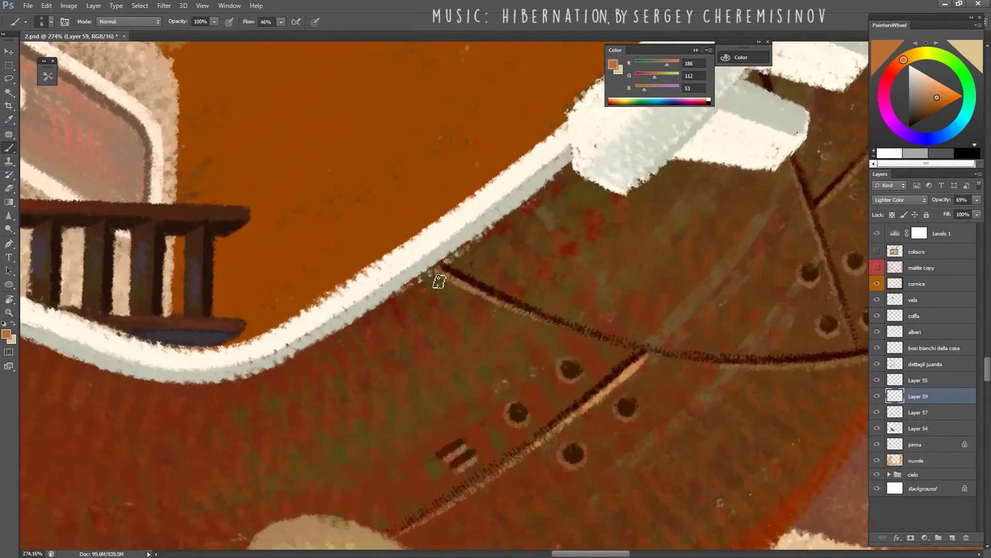
{"action": "left_click", "coordinate": [626, 367], "text": "alt"}
{"action": "left_click_drag", "start_coordinate": [440, 271], "coordinate": [473, 290]}
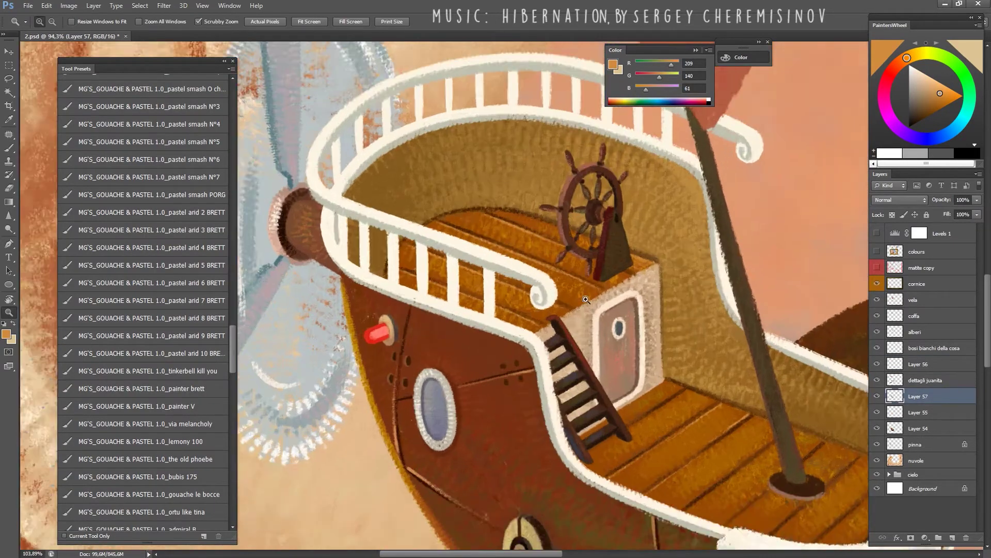
Sample the wheel's dark brown and deck orange, rotating the view about 40° clockwise.
{"action": "left_click_drag", "start_coordinate": [661, 309], "coordinate": [555, 249]}
{"action": "left_click", "coordinate": [540, 241], "text": "alt"}
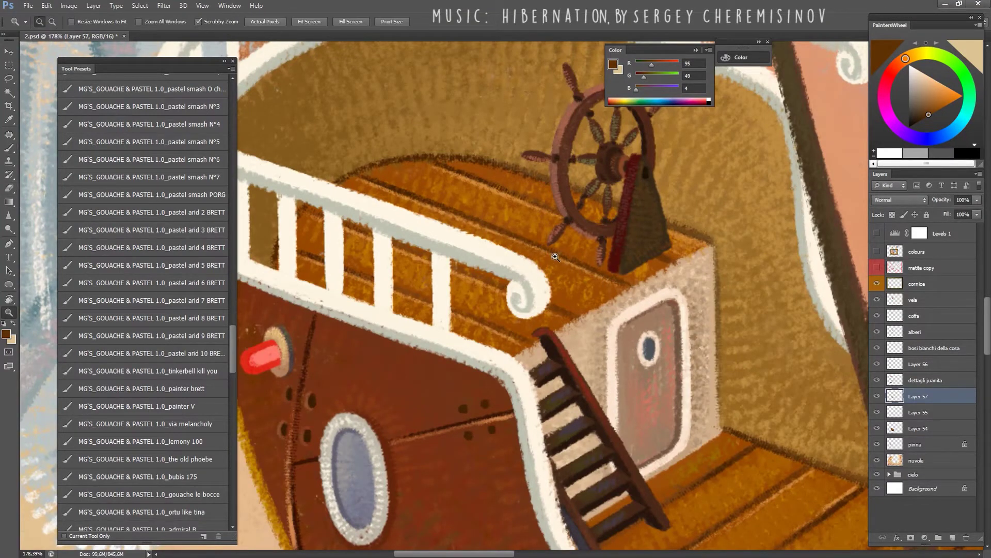
{"action": "left_click", "coordinate": [506, 192], "text": "alt"}
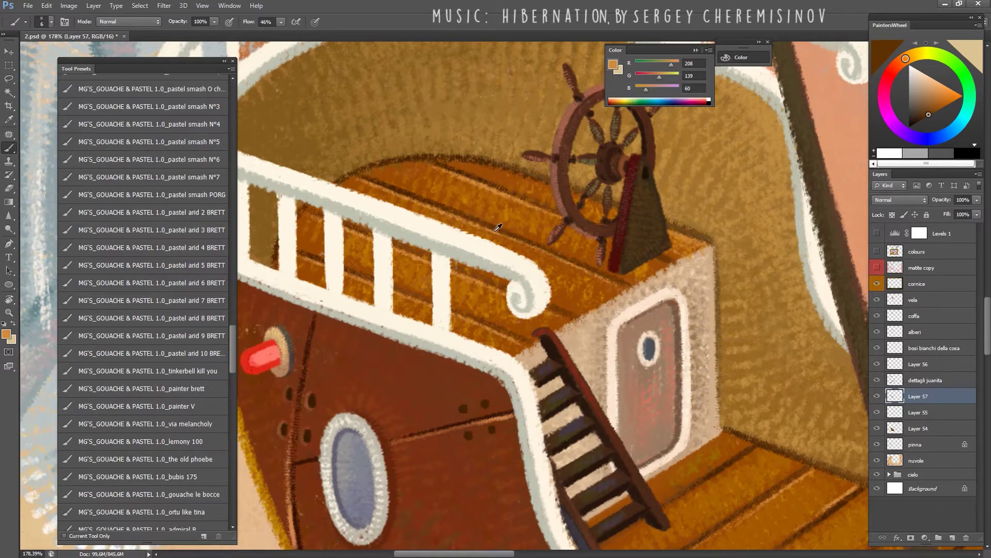
{"action": "key", "text": "r"}
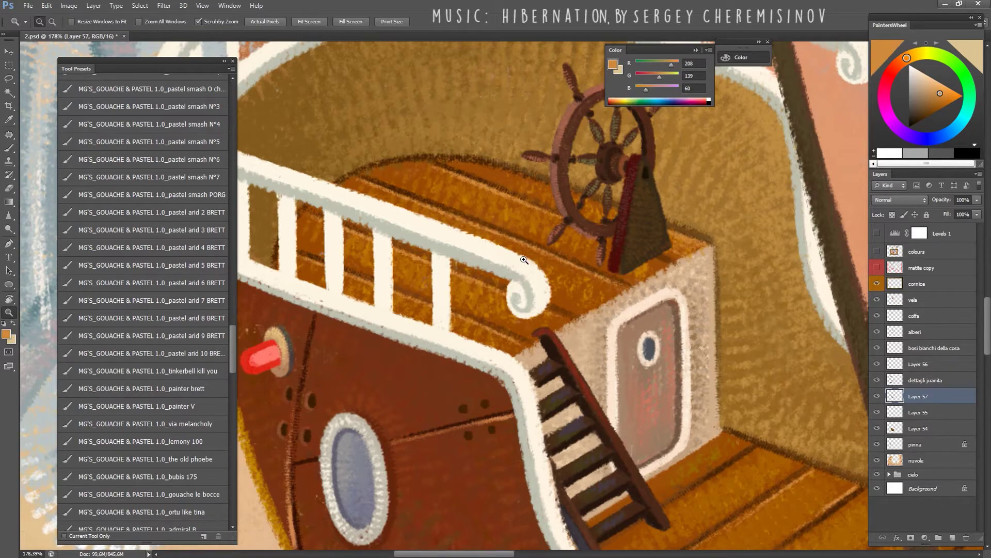
{"action": "scroll", "coordinate": [611, 284], "scroll_direction": "down", "scroll_amount": 5}
{"action": "scroll", "coordinate": [688, 264], "scroll_direction": "up", "scroll_amount": 4}
{"action": "left_click_drag", "start_coordinate": [688, 264], "coordinate": [676, 357]}
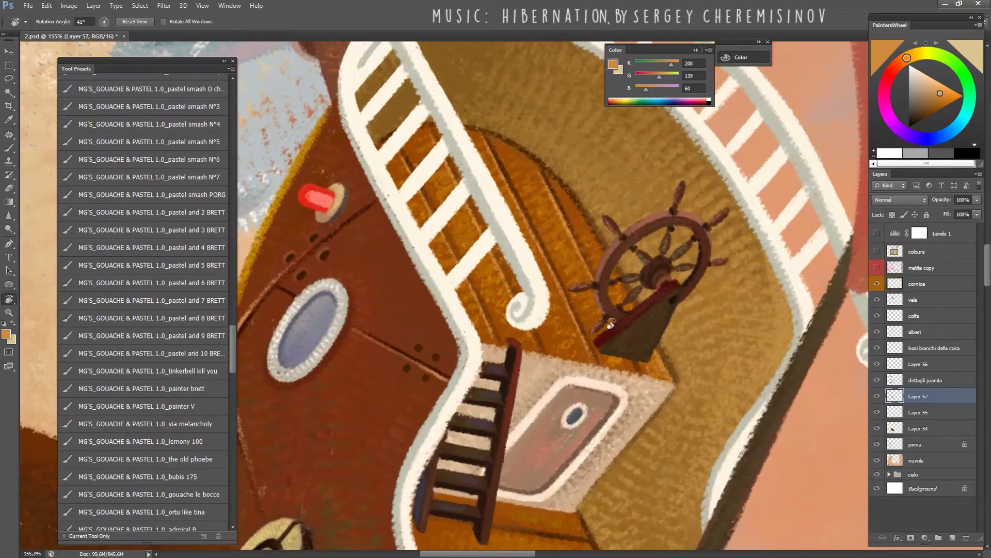
{"action": "key", "text": "b"}
{"action": "left_click", "coordinate": [496, 344], "text": "alt"}
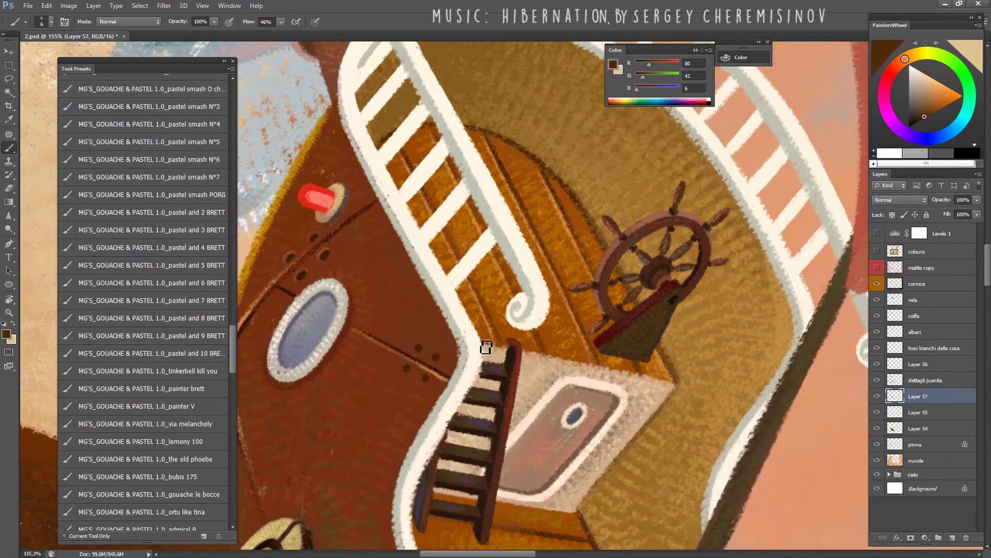
Reset the view rotation and toggle the details and deck-plank layers to compare.
{"action": "key", "text": "ctrl+1"}
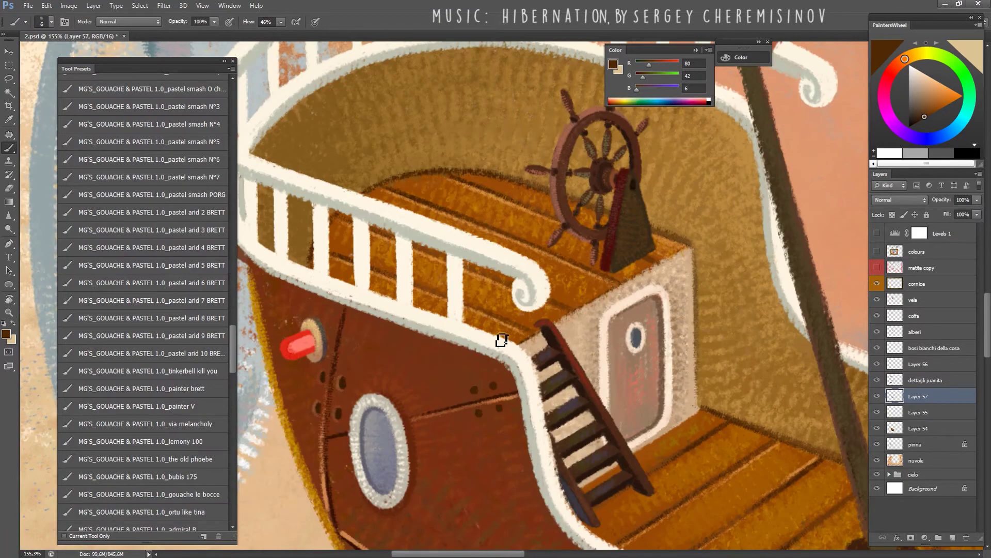
{"action": "key", "text": "z"}
{"action": "scroll", "coordinate": [550, 288], "scroll_direction": "down", "scroll_amount": 2}
{"action": "scroll", "coordinate": [550, 287], "scroll_direction": "down", "scroll_amount": 2}
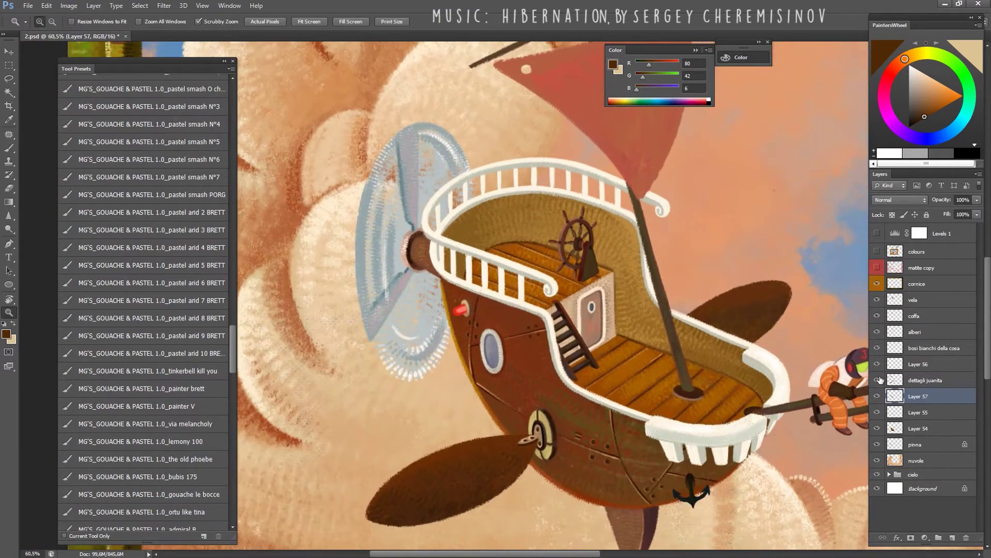
{"action": "left_click", "coordinate": [880, 379]}
{"action": "left_click", "coordinate": [879, 379]}
{"action": "left_click", "coordinate": [879, 382]}
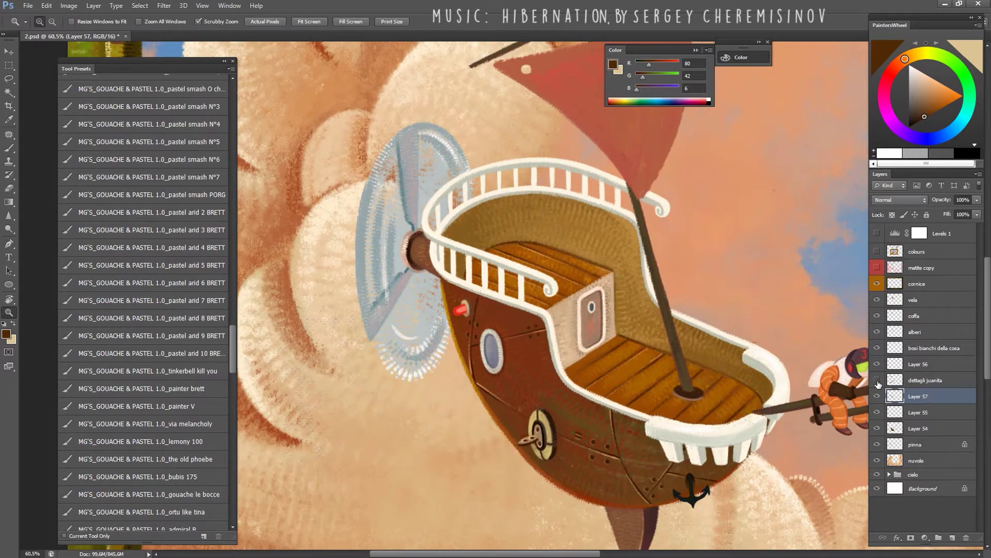
{"action": "left_click", "coordinate": [878, 383]}
{"action": "left_click", "coordinate": [878, 397]}
{"action": "left_click", "coordinate": [878, 413]}
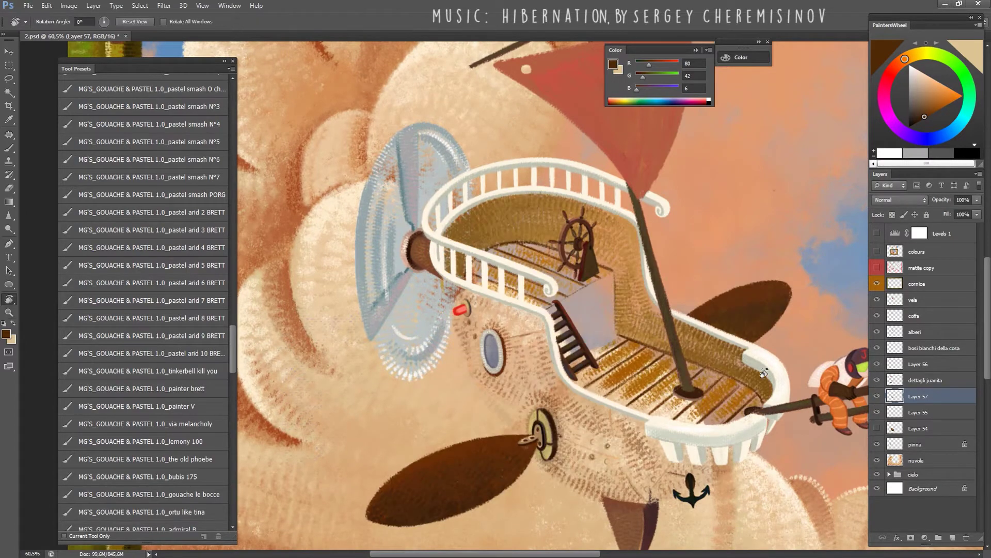
{"action": "left_click", "coordinate": [877, 412]}
Tilt the view and zoom in on the wheel and cabin.
{"action": "key", "text": "r"}
{"action": "mouse_move", "coordinate": [651, 273]}
{"action": "left_mouse_down"}
{"action": "mouse_move", "coordinate": [642, 196]}
{"action": "mouse_move", "coordinate": [594, 155]}
{"action": "left_mouse_up"}
{"action": "key", "text": "b"}
{"action": "scroll", "coordinate": [475, 222], "scroll_direction": "up", "scroll_amount": 5}
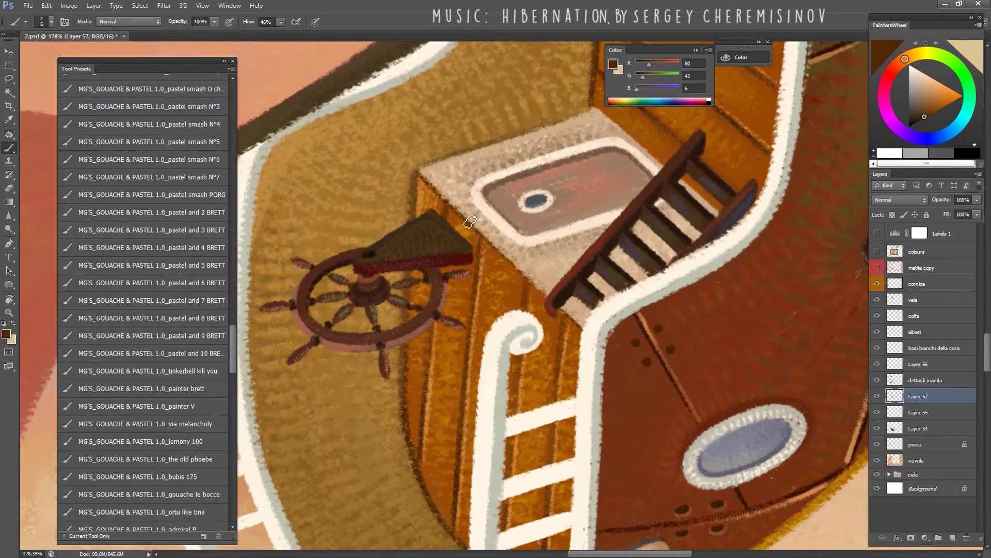
{"action": "left_click_drag", "start_coordinate": [483, 230], "coordinate": [509, 270]}
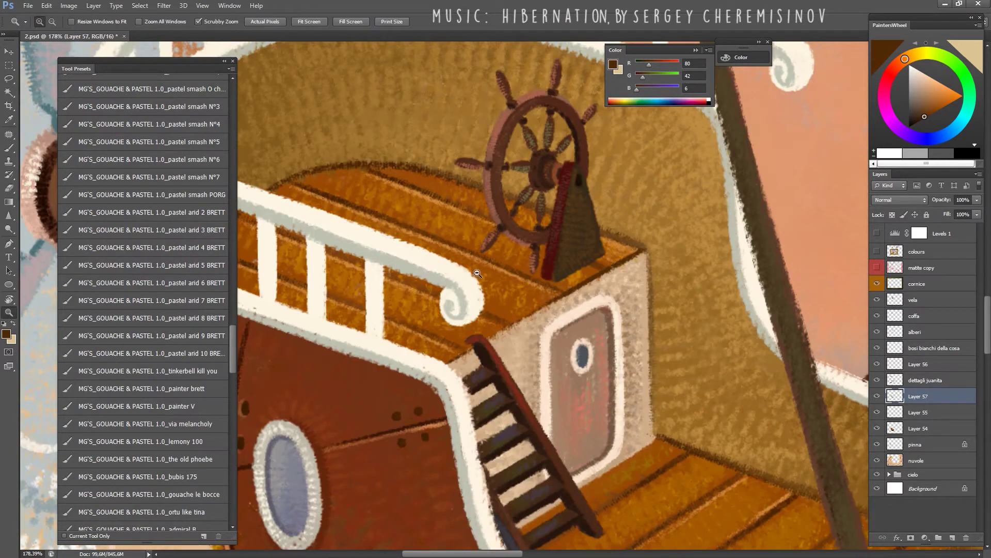
{"action": "scroll", "coordinate": [690, 249], "scroll_direction": "up", "scroll_amount": 2}
Zoom out, rotate to a new angle, and sample the deck's orange.
{"action": "key", "text": "z"}
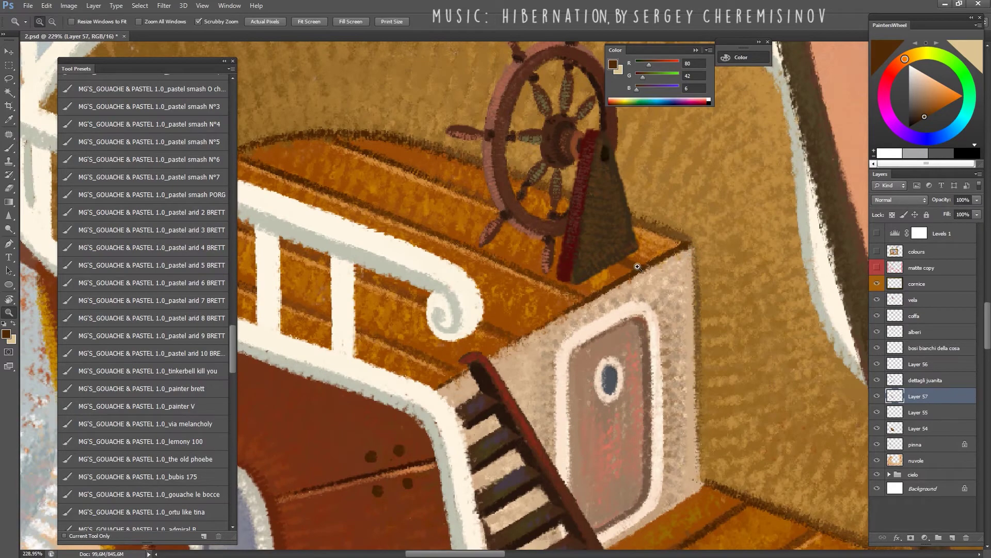
{"action": "scroll", "coordinate": [638, 267], "scroll_direction": "down", "scroll_amount": 3}
{"action": "left_click_drag", "start_coordinate": [637, 266], "coordinate": [651, 366]}
{"action": "scroll", "coordinate": [650, 367], "scroll_direction": "up", "scroll_amount": 2}
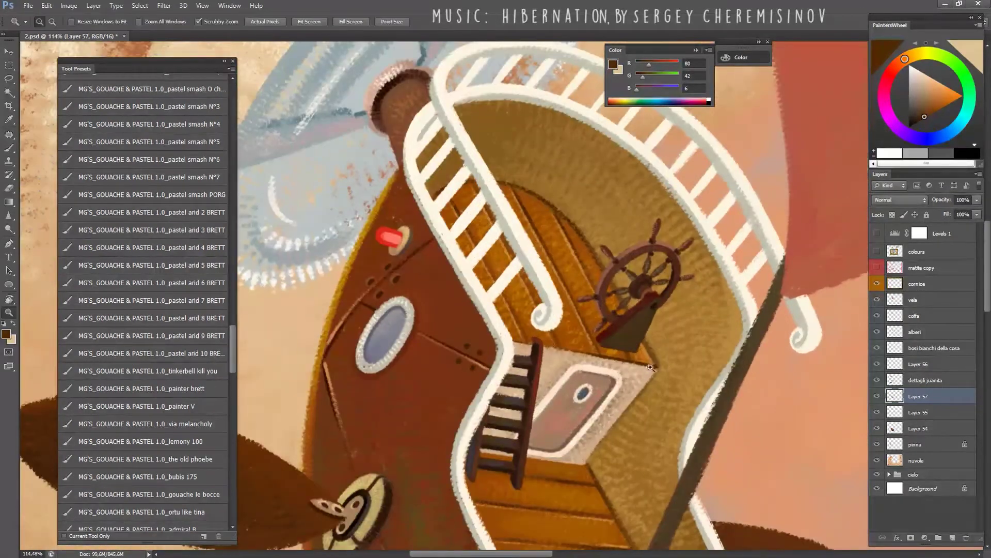
{"action": "key", "text": "b"}
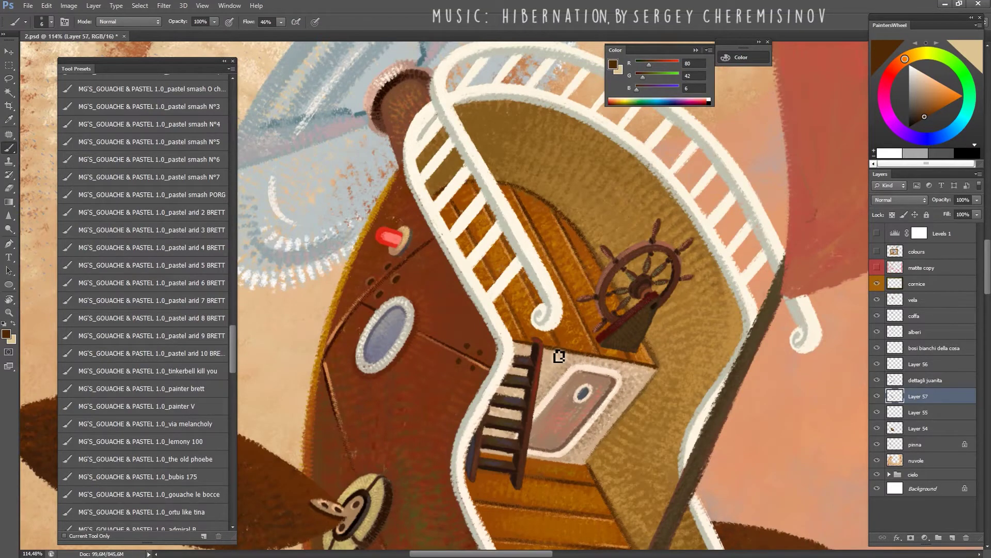
{"action": "left_click_drag", "start_coordinate": [568, 355], "coordinate": [516, 382]}
{"action": "scroll", "coordinate": [403, 385], "scroll_direction": "up", "scroll_amount": 1}
{"action": "left_click", "coordinate": [504, 421], "text": "alt"}
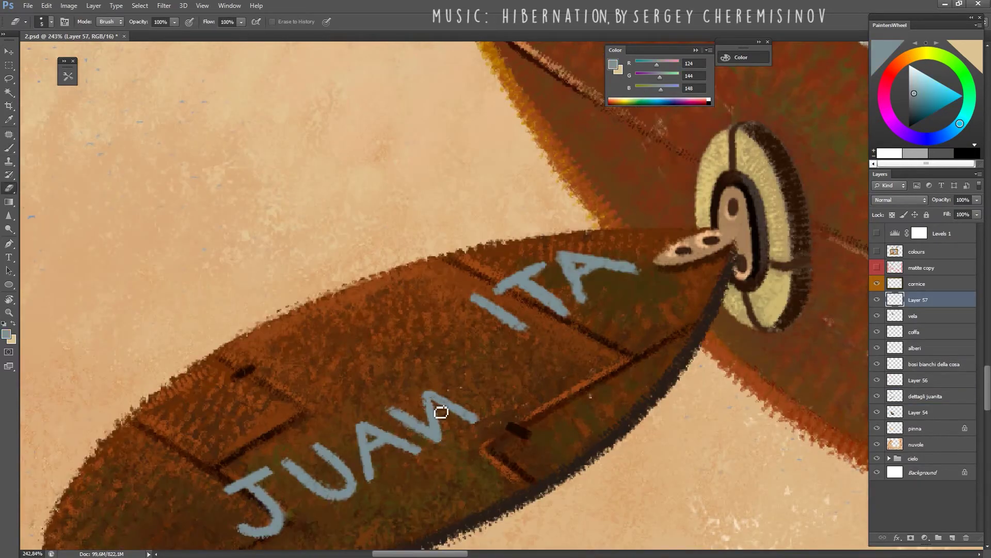
Rotate the view to line up the fin lettering and nudge the I into place.
{"action": "key", "text": "r"}
{"action": "mouse_move", "coordinate": [445, 431]}
{"action": "left_mouse_down"}
{"action": "mouse_move", "coordinate": [347, 392]}
{"action": "mouse_move", "coordinate": [457, 333]}
{"action": "mouse_move", "coordinate": [483, 359]}
{"action": "mouse_move", "coordinate": [473, 338]}
{"action": "mouse_move", "coordinate": [467, 393]}
{"action": "left_mouse_up"}
{"action": "key", "text": "b"}
{"action": "key", "text": "r"}
{"action": "key", "text": "l"}
{"action": "key", "text": "v"}
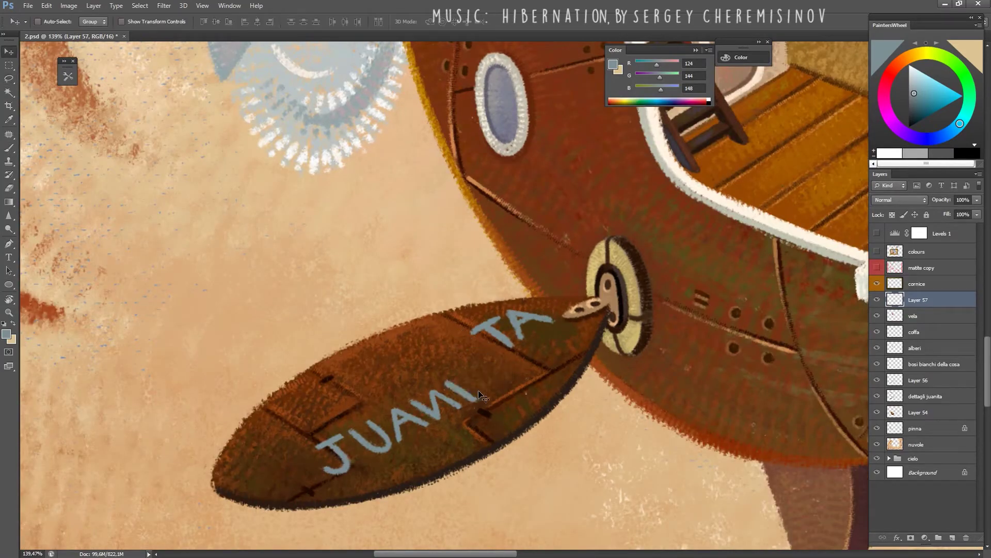
{"action": "key", "text": "e"}
{"action": "key", "text": "ctrl+0"}
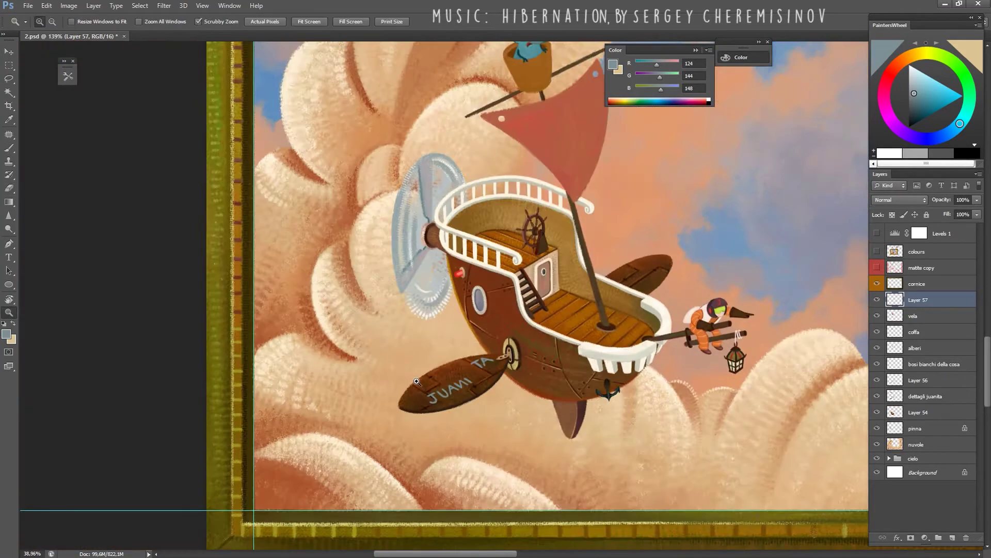
{"action": "scroll", "coordinate": [516, 323], "scroll_direction": "up", "scroll_amount": 5}
Move, skew and shrink the T down beside the other letters.
{"action": "key", "text": "l"}
{"action": "key", "text": "ctrl+t"}
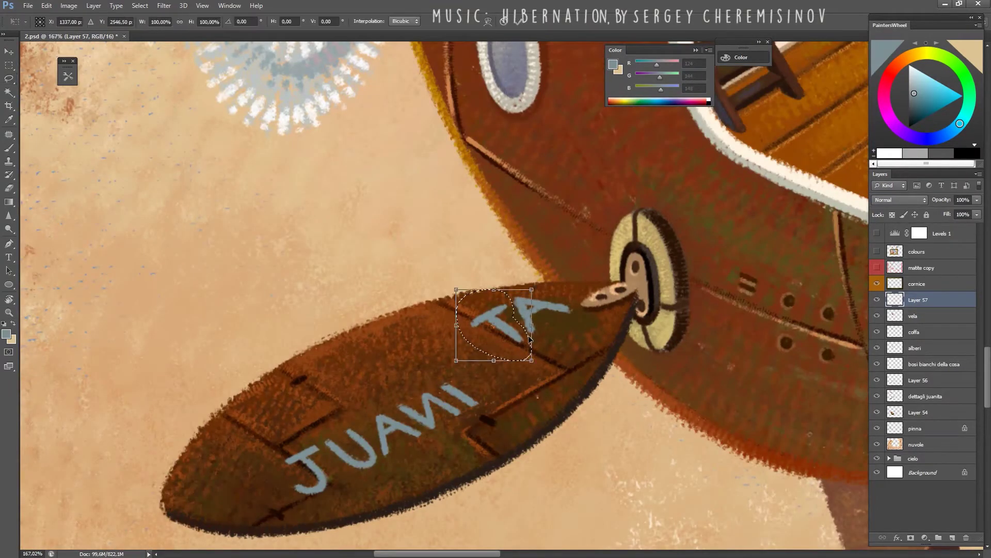
{"action": "left_click_drag", "start_coordinate": [503, 331], "coordinate": [491, 383]}
{"action": "left_click_drag", "start_coordinate": [518, 414], "coordinate": [515, 411]}
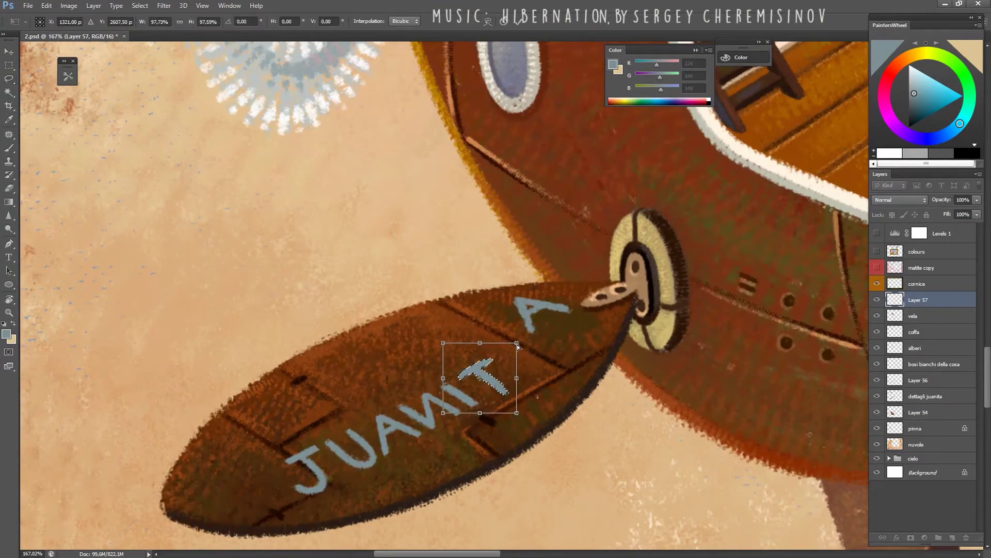
{"action": "key", "text": "Return"}
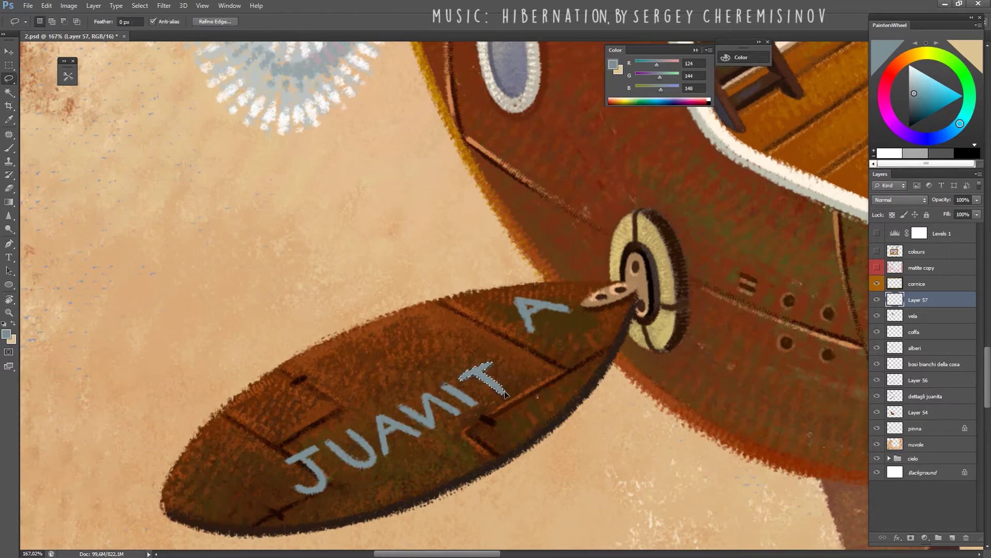
Clear the selection around the T and erase the stray blue A.
{"action": "key", "text": "e"}
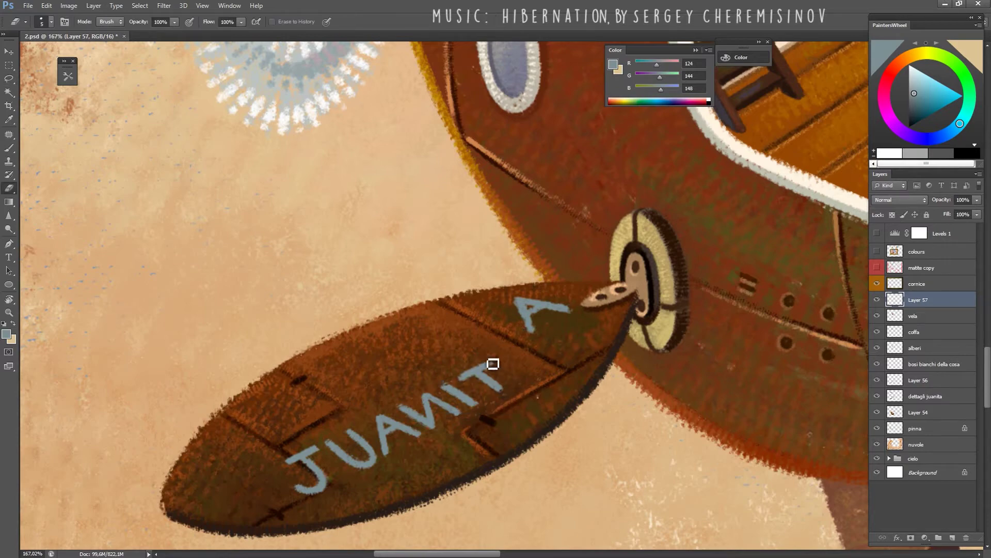
{"action": "key", "text": "l"}
{"action": "key", "text": "v"}
{"action": "left_click_drag", "start_coordinate": [486, 401], "coordinate": [571, 344]}
{"action": "key", "text": "ctrl+d"}
{"action": "key", "text": "b"}
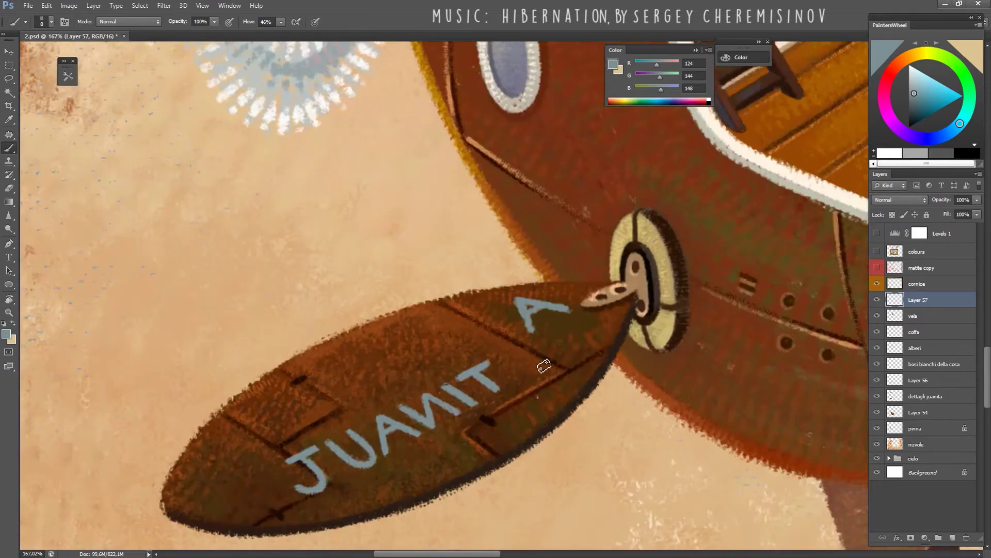
{"action": "key", "text": "e"}
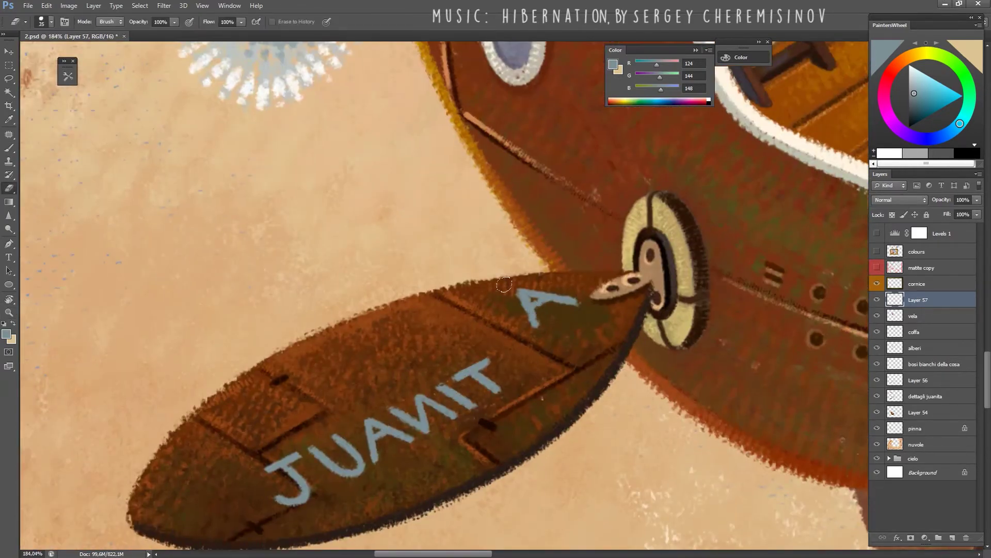
{"action": "left_click_drag", "start_coordinate": [503, 284], "coordinate": [568, 304]}
Try copying the A to the word's end, then cancel and undo the attempt.
{"action": "key", "text": "l"}
{"action": "left_click_drag", "start_coordinate": [407, 459], "coordinate": [424, 443]}
{"action": "key", "text": "ctrl+j"}
{"action": "mouse_move", "coordinate": [372, 463]}
{"action": "left_mouse_down"}
{"action": "mouse_move", "coordinate": [529, 367]}
{"action": "mouse_move", "coordinate": [492, 349]}
{"action": "left_mouse_up"}
{"action": "key", "text": "ctrl+t"}
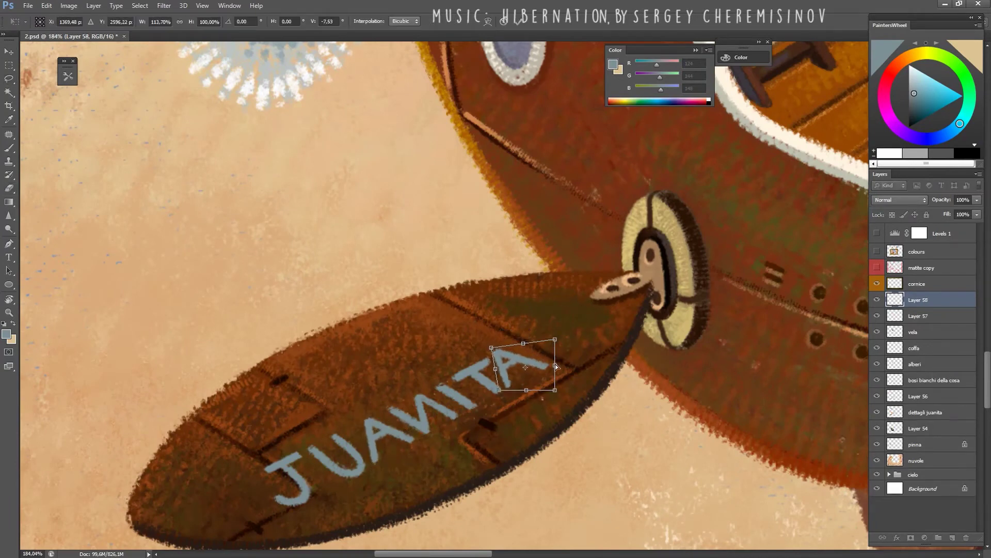
{"action": "left_click_drag", "start_coordinate": [555, 366], "coordinate": [557, 364]}
{"action": "left_click_drag", "start_coordinate": [490, 352], "coordinate": [551, 342]}
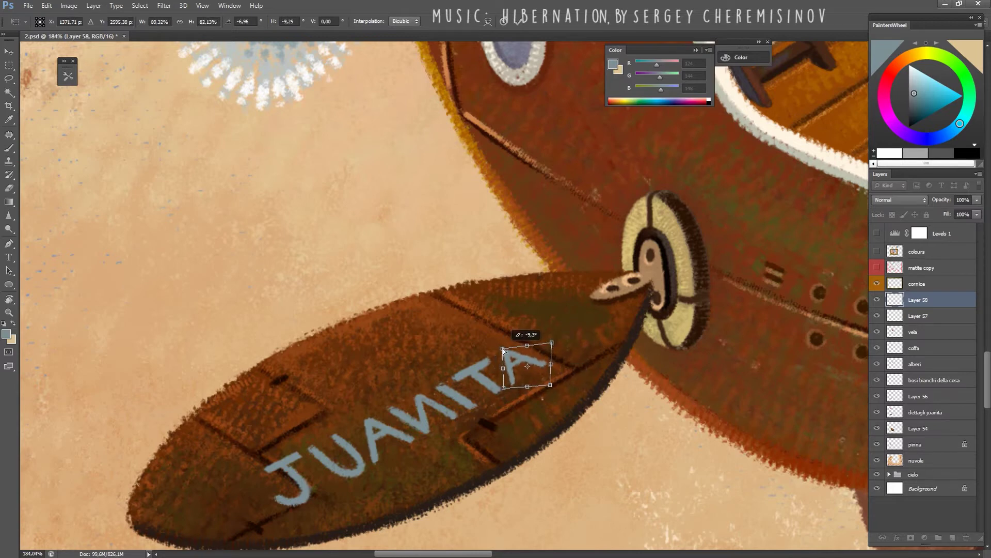
{"action": "key", "text": "Escape"}
{"action": "key", "text": "ctrl+z"}
{"action": "key", "text": "ctrl+z"}
Move the original A next to the other letters and clear the selection.
{"action": "key", "text": "ctrl+t"}
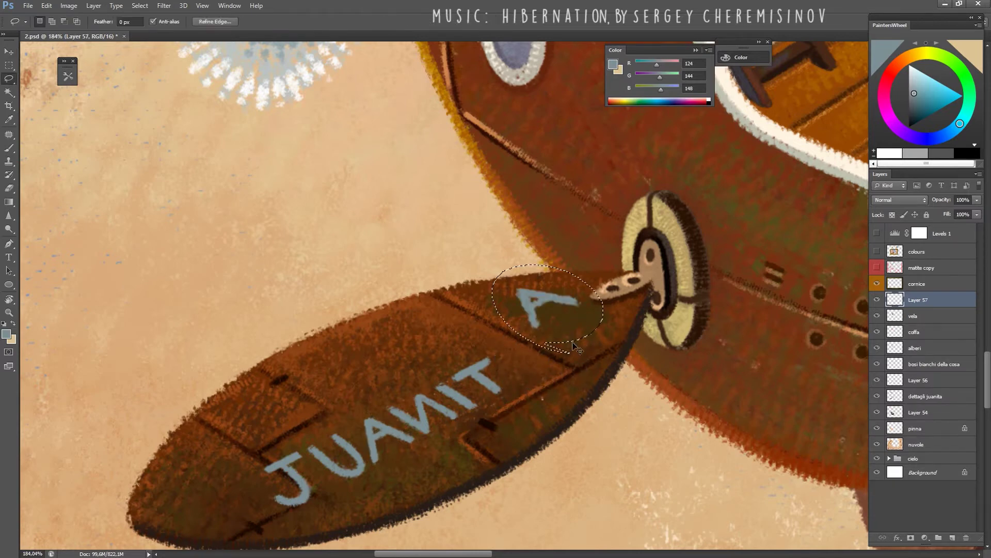
{"action": "mouse_move", "coordinate": [554, 305]}
{"action": "left_mouse_down"}
{"action": "mouse_move", "coordinate": [543, 364]}
{"action": "mouse_move", "coordinate": [536, 359]}
{"action": "left_mouse_up"}
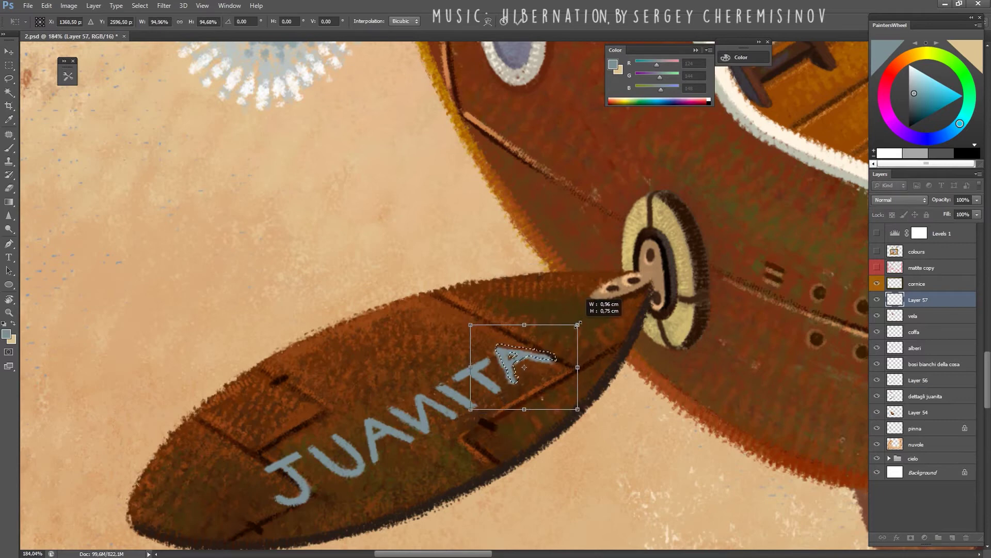
{"action": "key", "text": "Return"}
{"action": "key", "text": "ctrl+d"}
{"action": "key", "text": "e"}
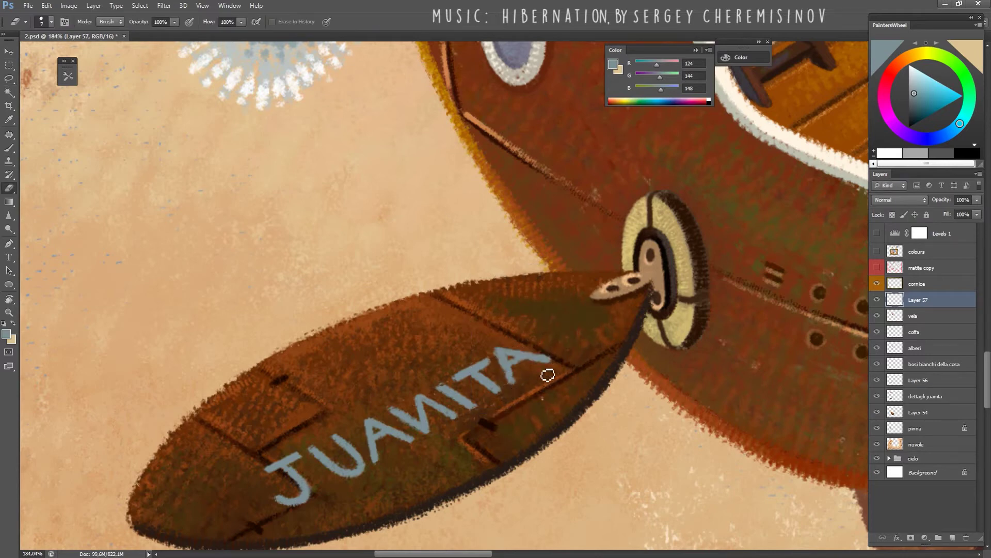
Rotate the canvas so the hull runs vertically for lettering.
{"action": "key", "text": "b"}
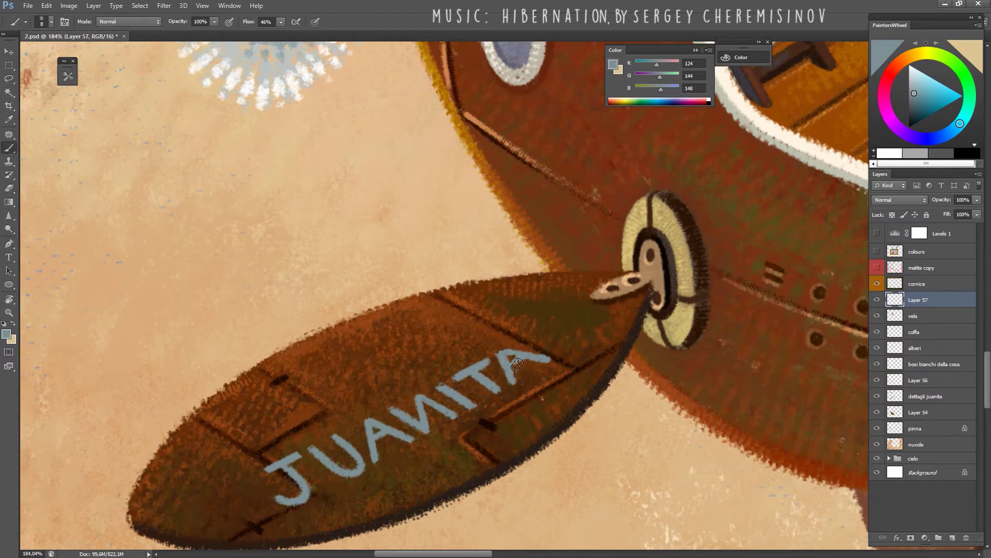
{"action": "key", "text": "e"}
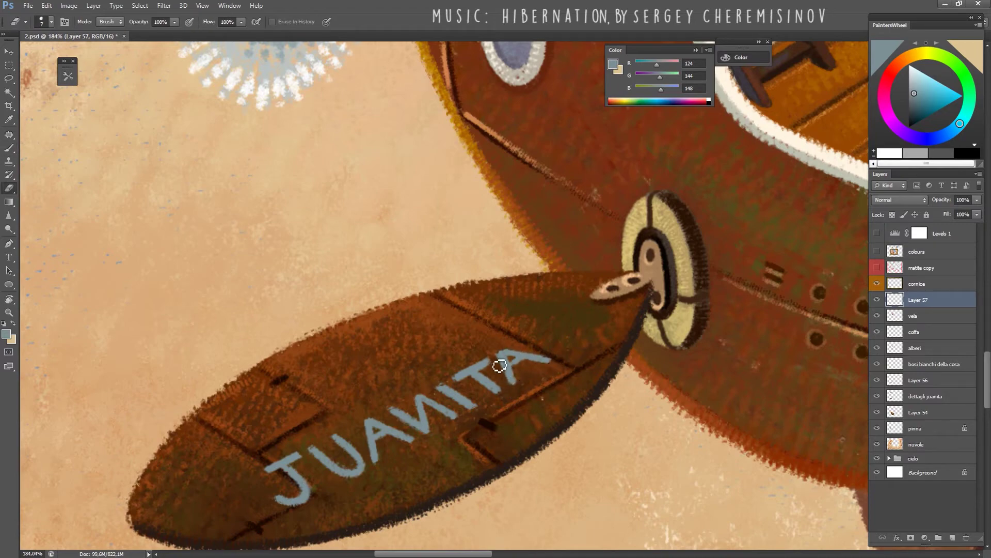
{"action": "key", "text": "r"}
{"action": "left_click_drag", "start_coordinate": [527, 259], "coordinate": [559, 306]}
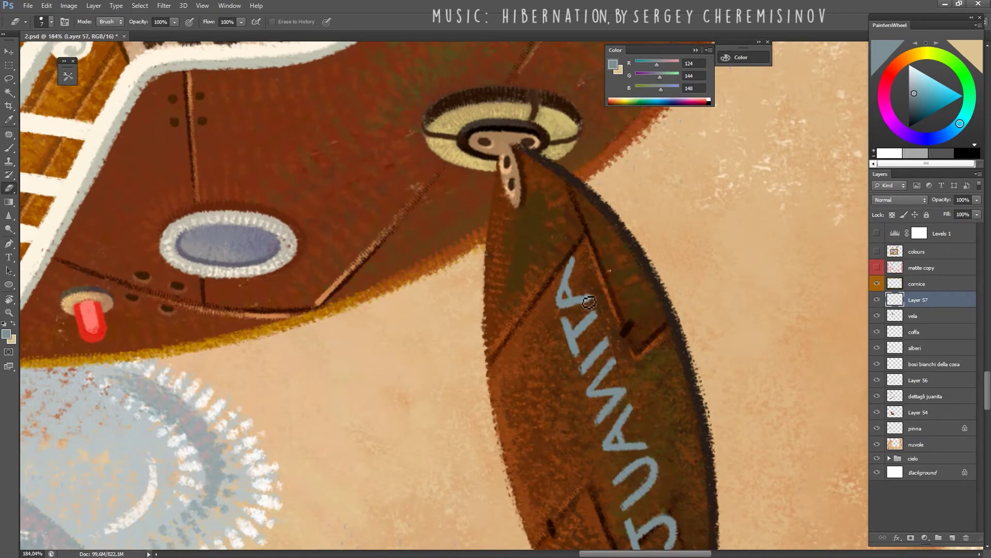
{"action": "key", "text": "b"}
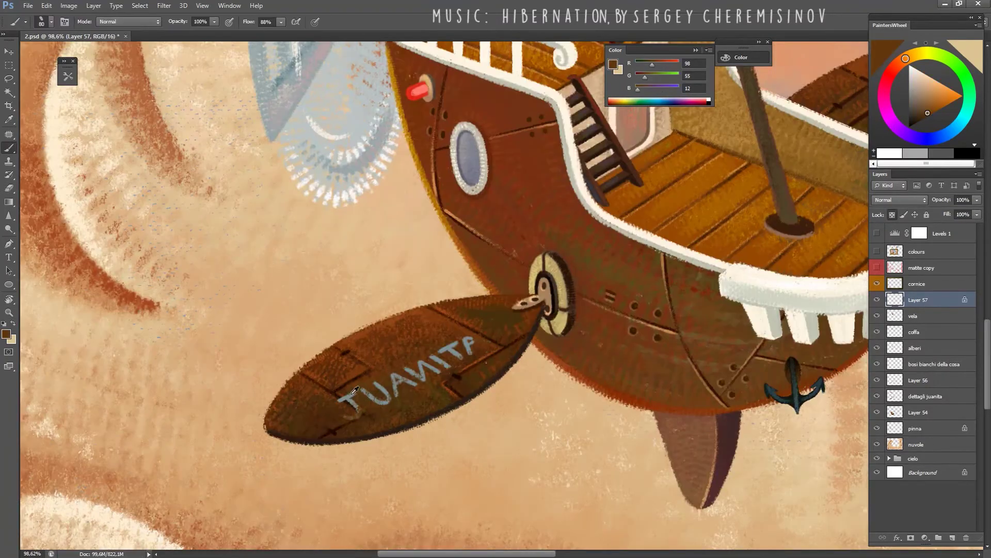
Sample the letters' blue-grey and lighten it for highlights.
{"action": "left_click", "coordinate": [354, 391], "text": "alt"}
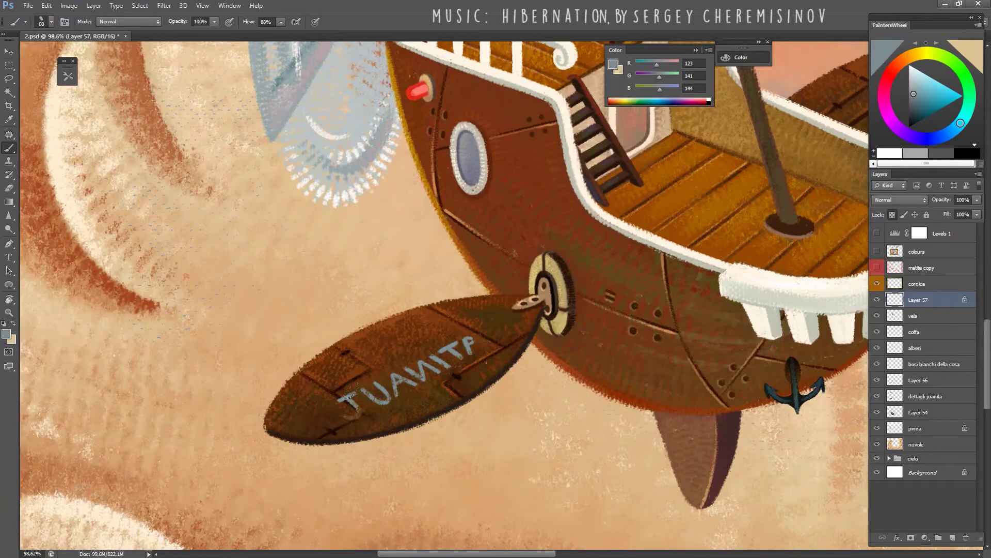
{"action": "left_click", "coordinate": [358, 413], "text": "alt"}
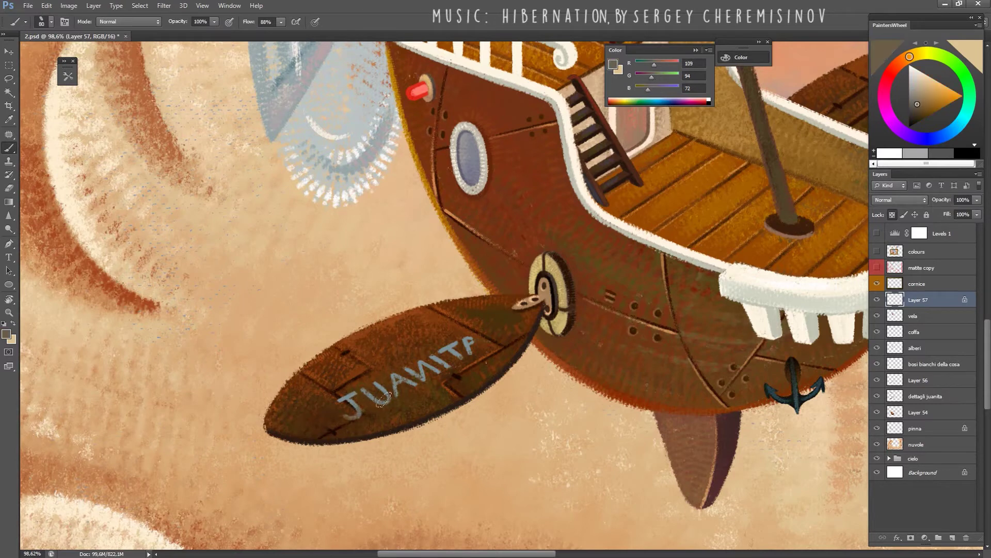
{"action": "left_click", "coordinate": [461, 345], "text": "alt"}
{"action": "left_click", "coordinate": [467, 328], "text": "alt"}
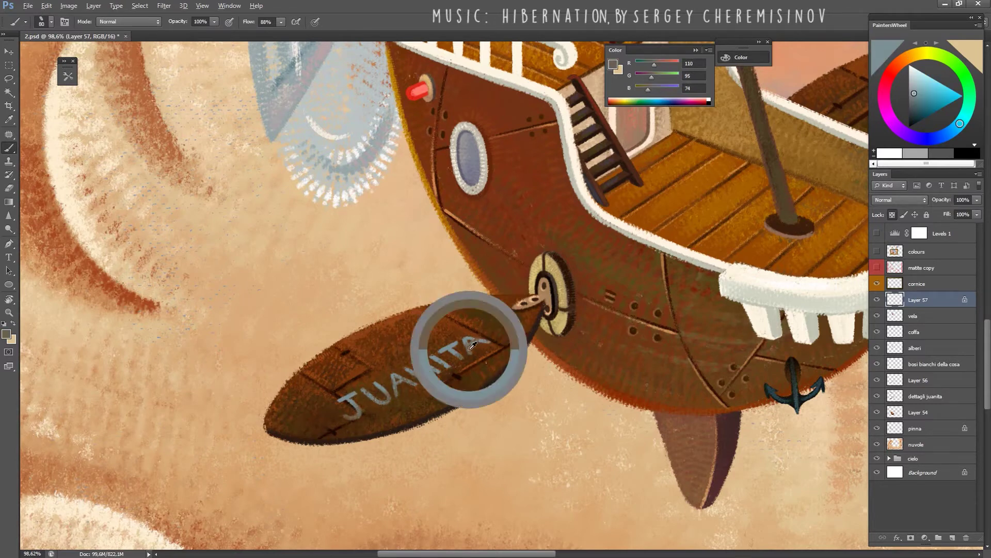
{"action": "left_click_drag", "start_coordinate": [921, 86], "coordinate": [921, 83]}
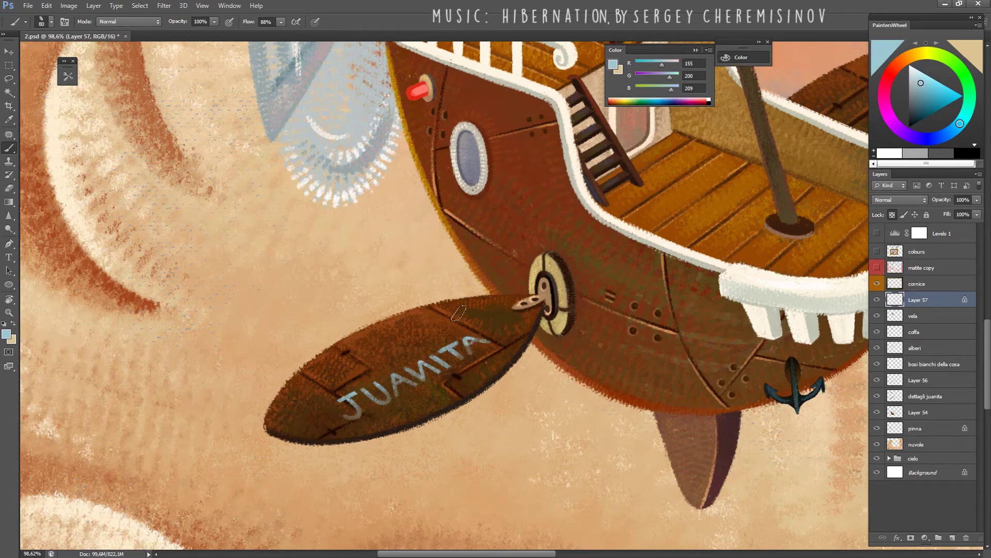
{"action": "key", "text": "ctrl+0"}
{"action": "scroll", "coordinate": [391, 388], "scroll_direction": "up", "scroll_amount": 5}
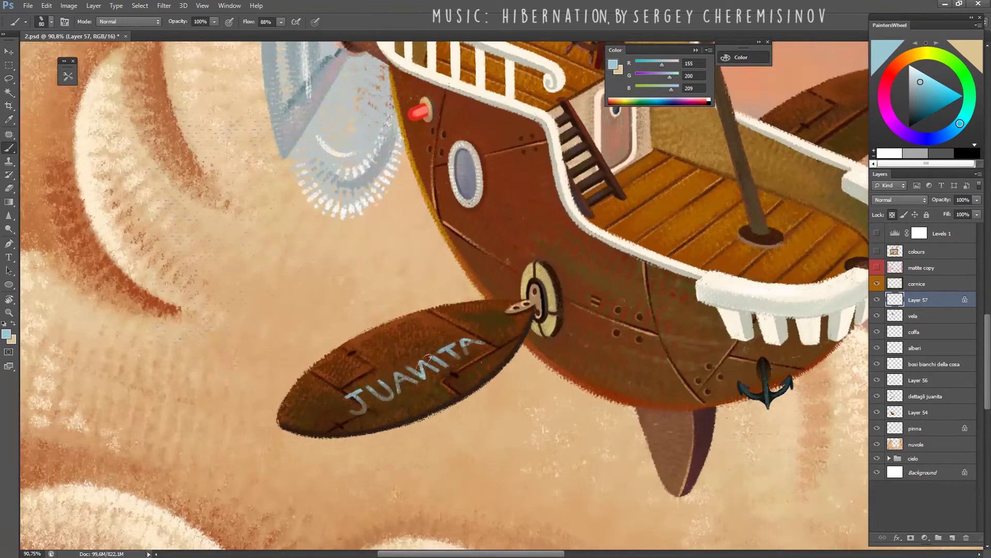
Zoom in on the fin and shift the whole JUANITA lettering with a transform.
{"action": "left_click", "coordinate": [362, 395], "text": "alt"}
{"action": "left_click", "coordinate": [394, 390], "text": "alt"}
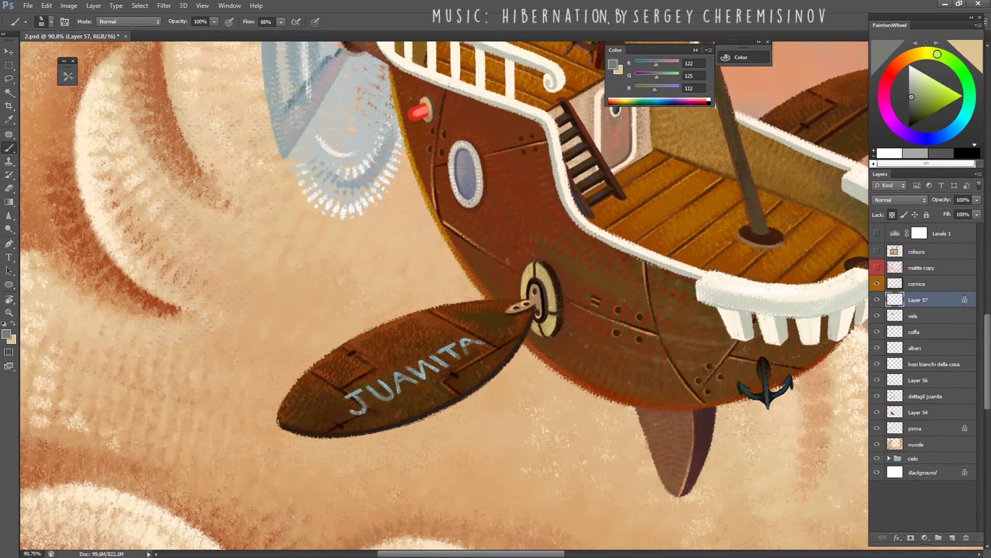
{"action": "key", "text": "z"}
{"action": "mouse_move", "coordinate": [394, 390]}
{"action": "left_mouse_down"}
{"action": "mouse_move", "coordinate": [432, 402]}
{"action": "mouse_move", "coordinate": [507, 341]}
{"action": "left_mouse_up"}
{"action": "key", "text": "ctrl+t"}
{"action": "key", "text": "Return"}
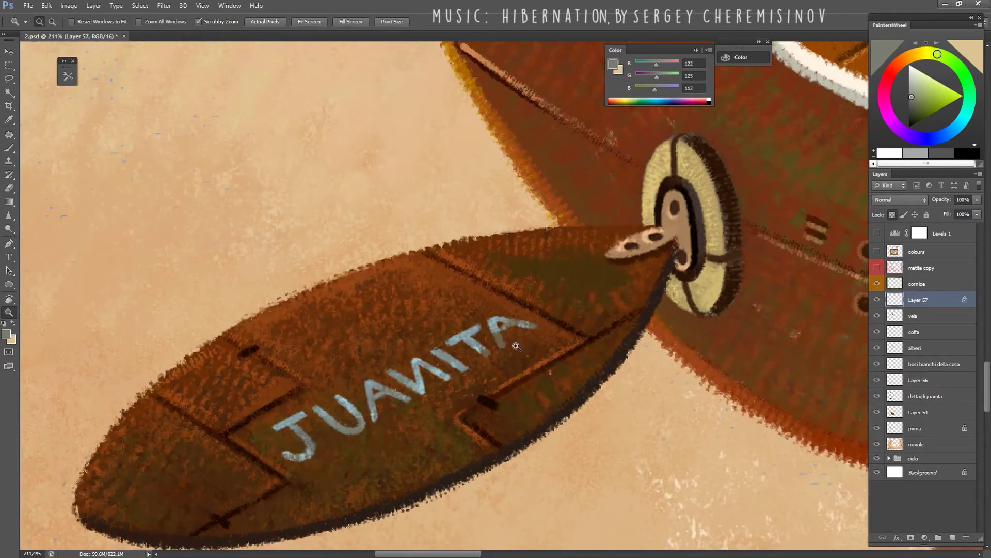
Pick up the lettering's grey-blue and zoom out to check the whole ship.
{"action": "left_click_drag", "start_coordinate": [597, 350], "coordinate": [614, 350]}
{"action": "key", "text": "b"}
{"action": "left_click", "coordinate": [288, 405], "text": "alt"}
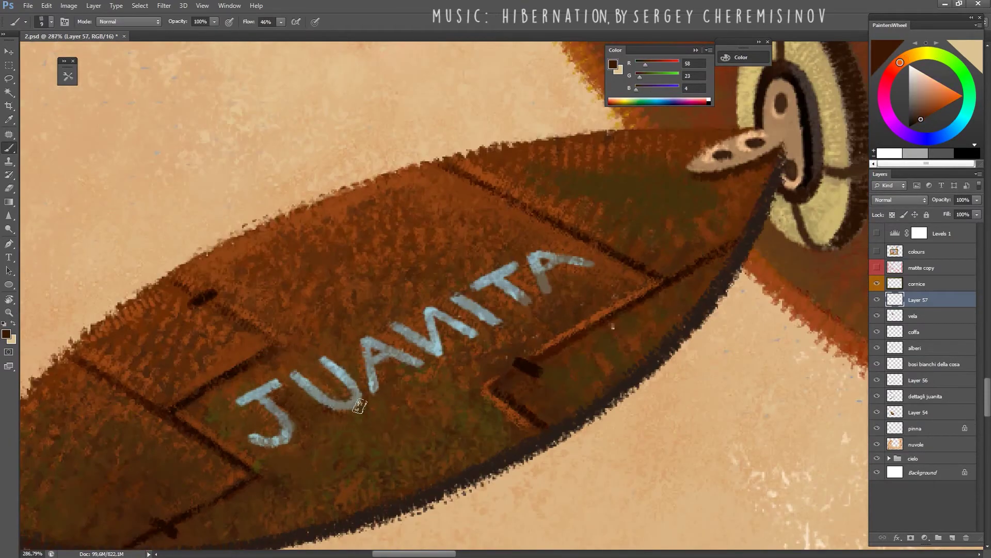
{"action": "left_click", "coordinate": [343, 382], "text": "alt"}
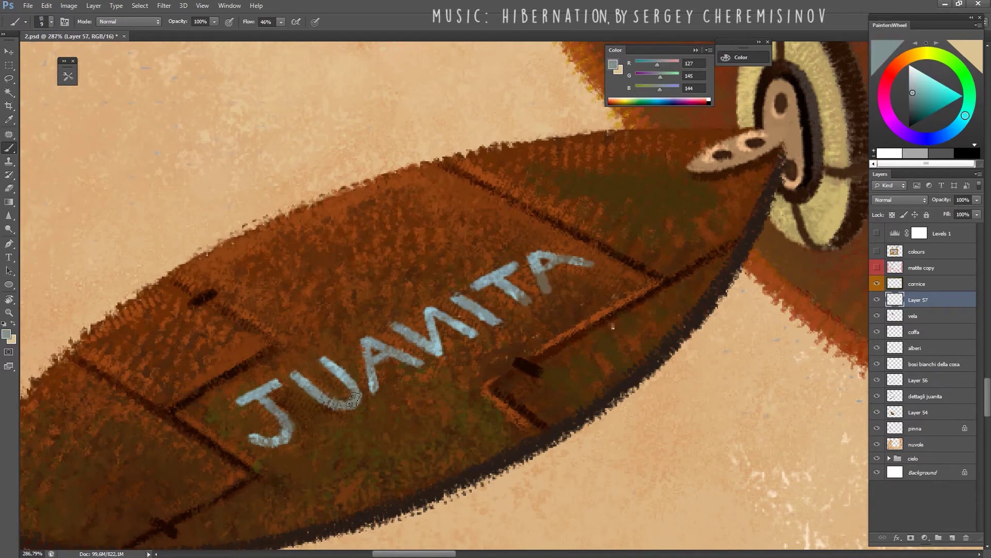
{"action": "key", "text": "z"}
{"action": "left_click_drag", "start_coordinate": [359, 392], "coordinate": [269, 403]}
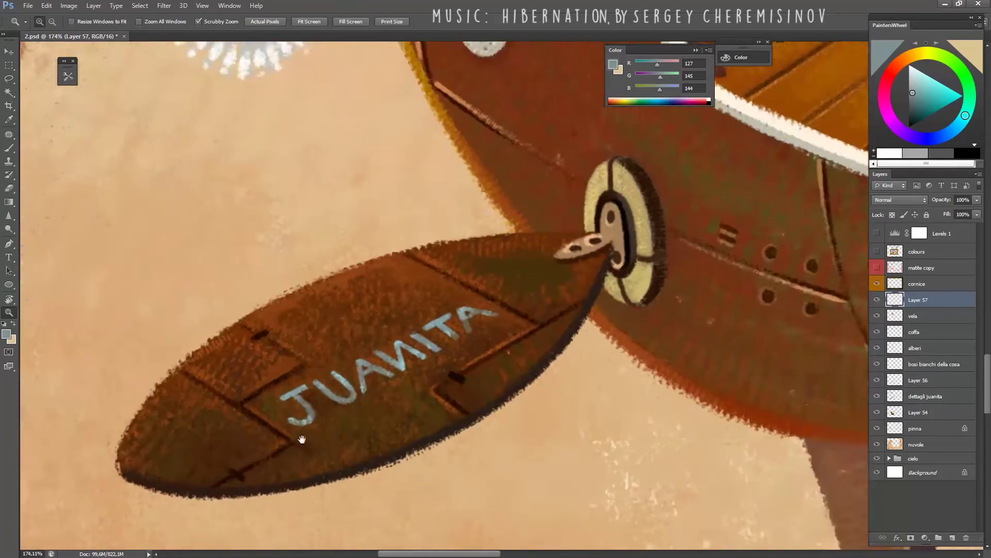
Choose a warm orange-red in the PaintersWheel and sample red-browns from the fin.
{"action": "key", "text": "b"}
{"action": "left_click", "coordinate": [892, 73]}
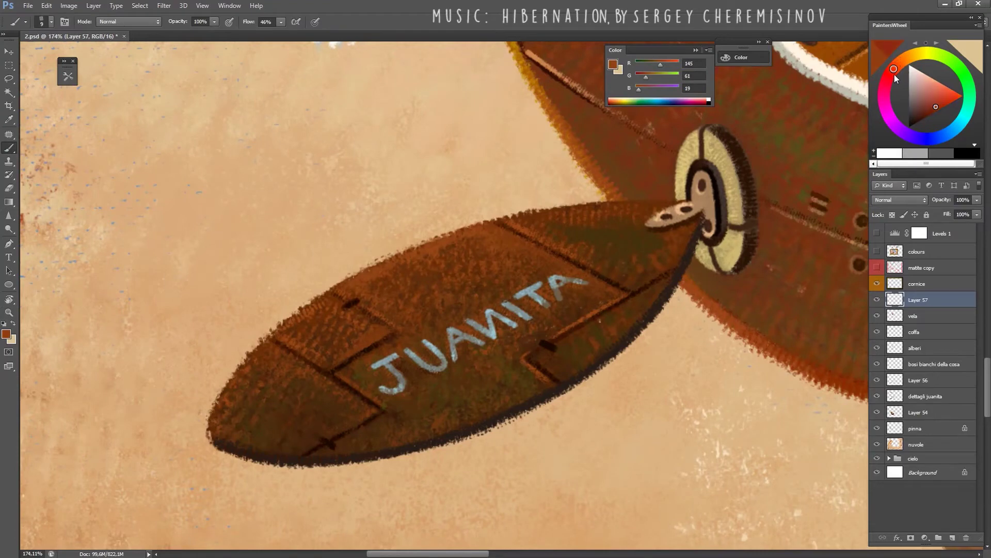
{"action": "left_click", "coordinate": [942, 107]}
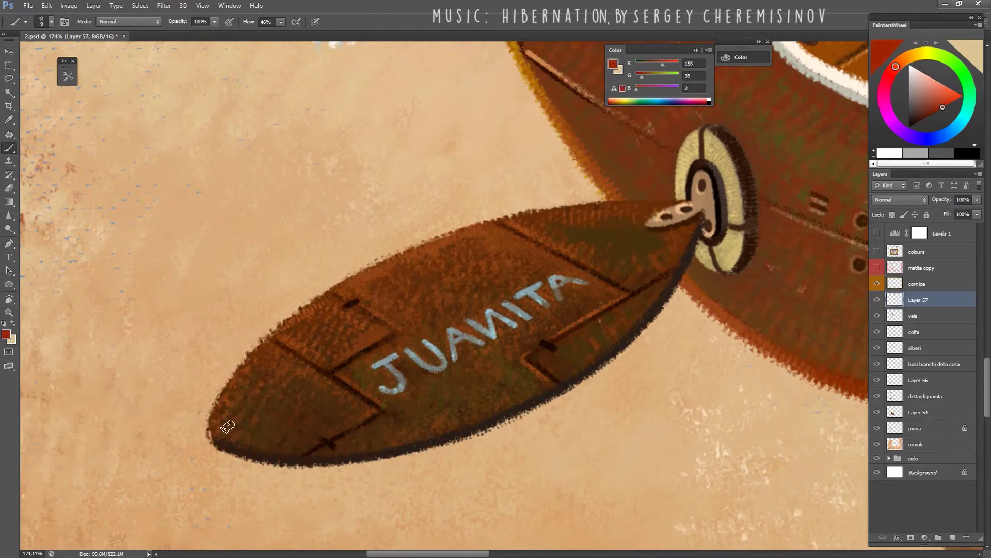
{"action": "left_click", "coordinate": [233, 391], "text": "alt"}
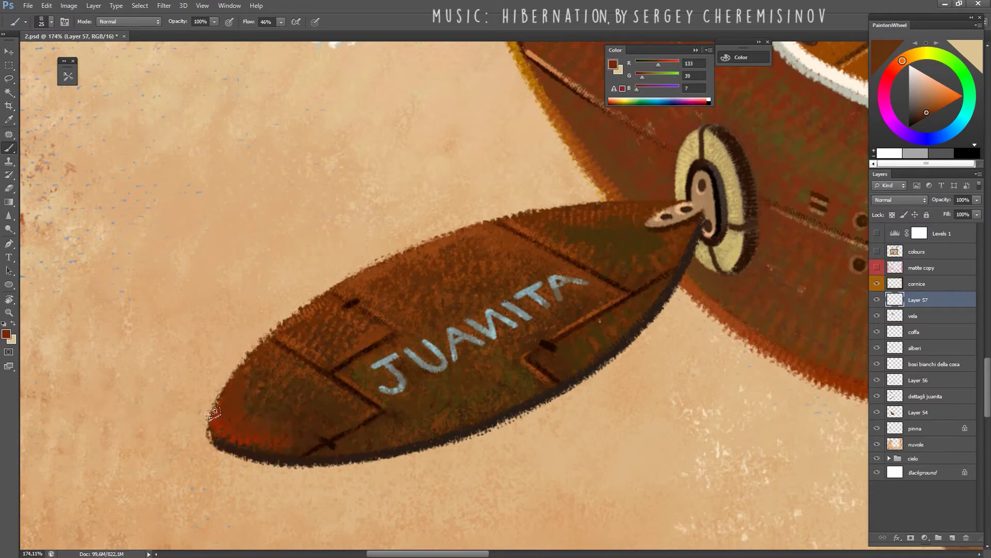
{"action": "left_click", "coordinate": [217, 416], "text": "alt"}
Turn the canvas to a painting angle and pick darker and warmer red-browns.
{"action": "key", "text": "r"}
{"action": "key", "text": "ctrl+minus"}
{"action": "key", "text": "ctrl+minus"}
{"action": "key", "text": "ctrl+minus"}
{"action": "left_click_drag", "start_coordinate": [231, 394], "coordinate": [454, 465]}
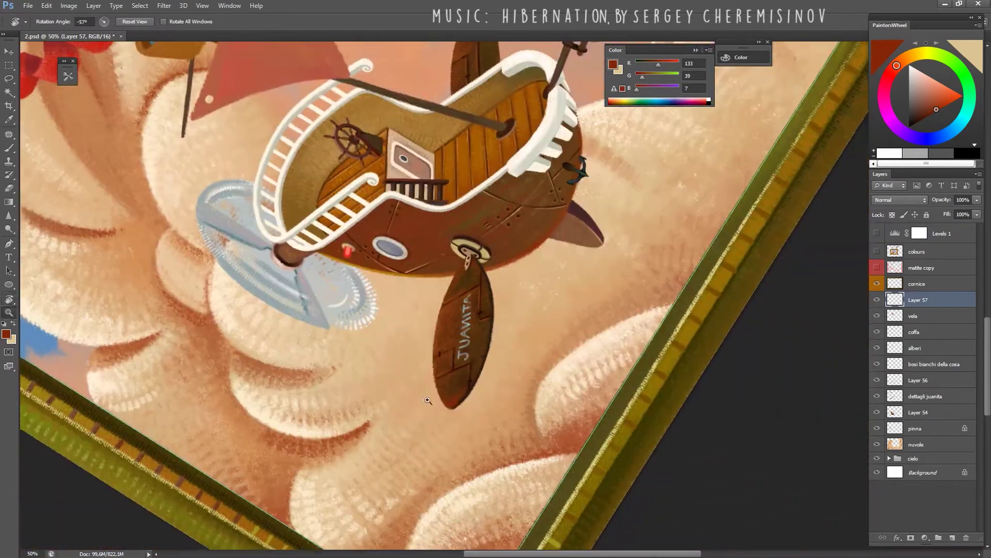
{"action": "scroll", "coordinate": [454, 398], "scroll_direction": "up", "scroll_amount": 2}
{"action": "key", "text": "b"}
{"action": "left_click", "coordinate": [454, 395], "text": "alt"}
{"action": "left_click", "coordinate": [444, 397], "text": "alt"}
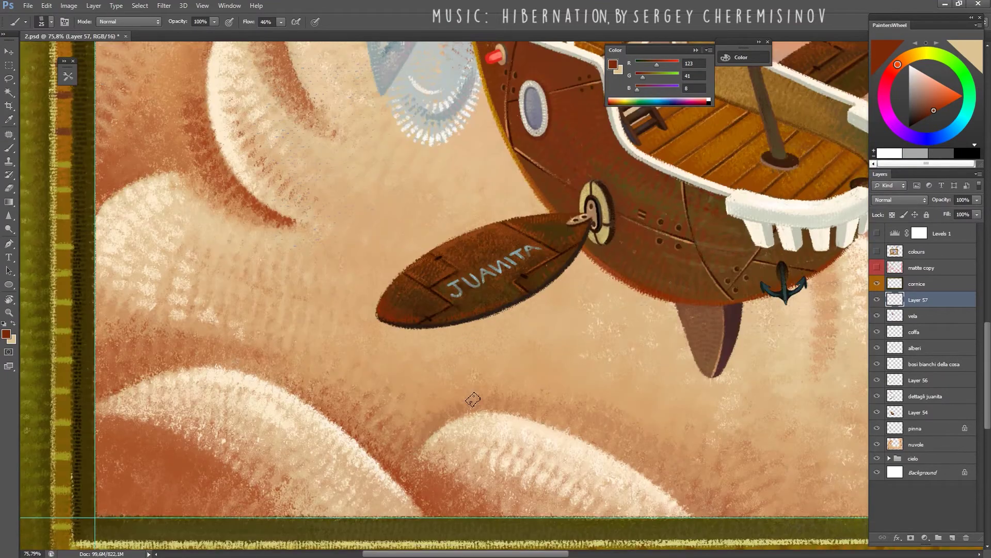
Turn the fin sideways, shrink the brush, and mix orange-red shades for detail.
{"action": "left_click_drag", "start_coordinate": [510, 294], "coordinate": [439, 443]}
{"action": "key", "text": "bracketleft"}
{"action": "key", "text": "bracketleft"}
{"action": "key", "text": "bracketleft"}
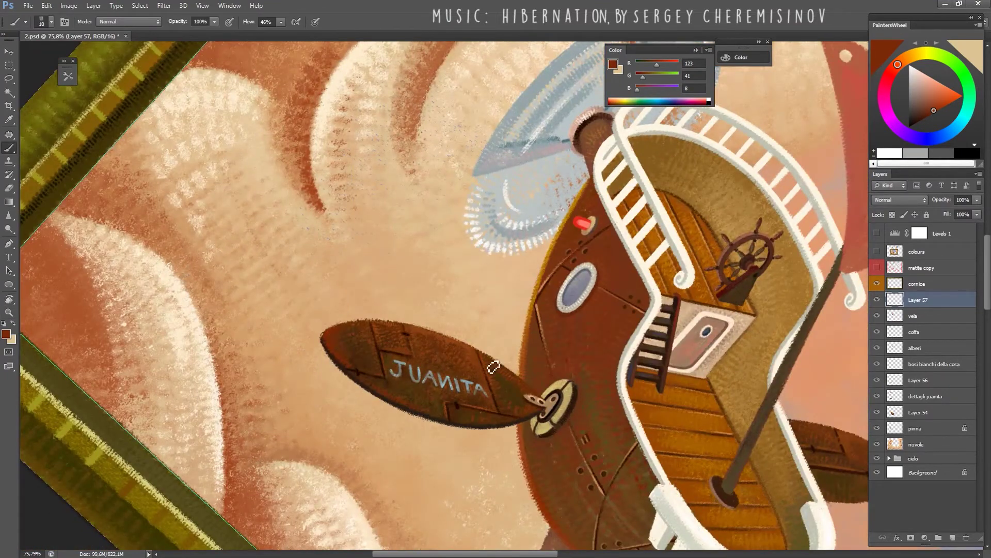
{"action": "left_click", "coordinate": [949, 109]}
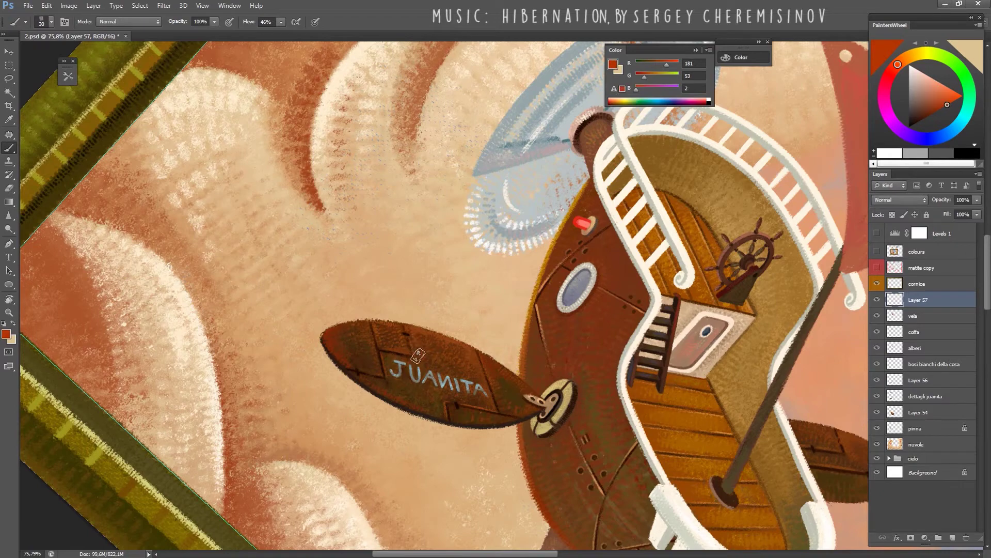
{"action": "left_click_drag", "start_coordinate": [402, 342], "coordinate": [549, 372]}
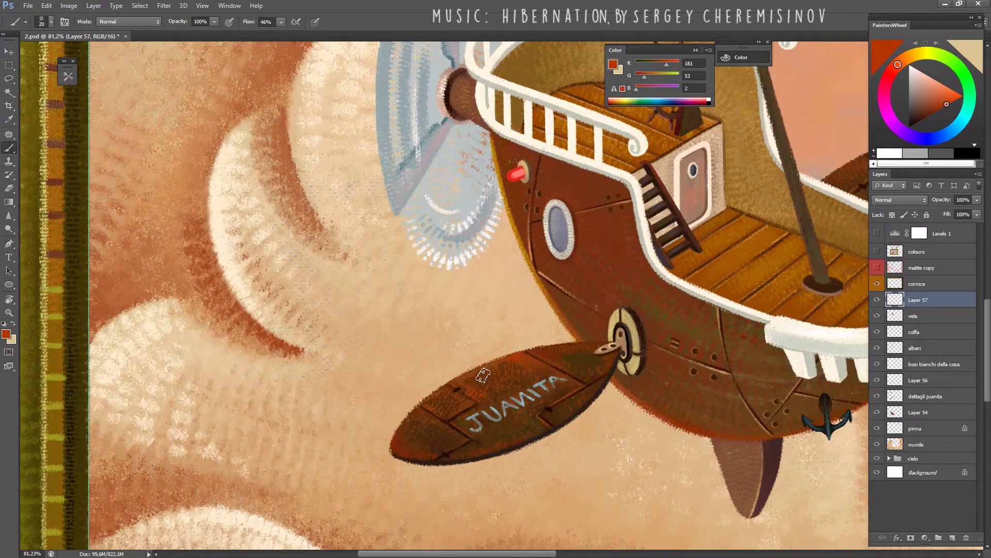
{"action": "left_click", "coordinate": [504, 370], "text": "alt"}
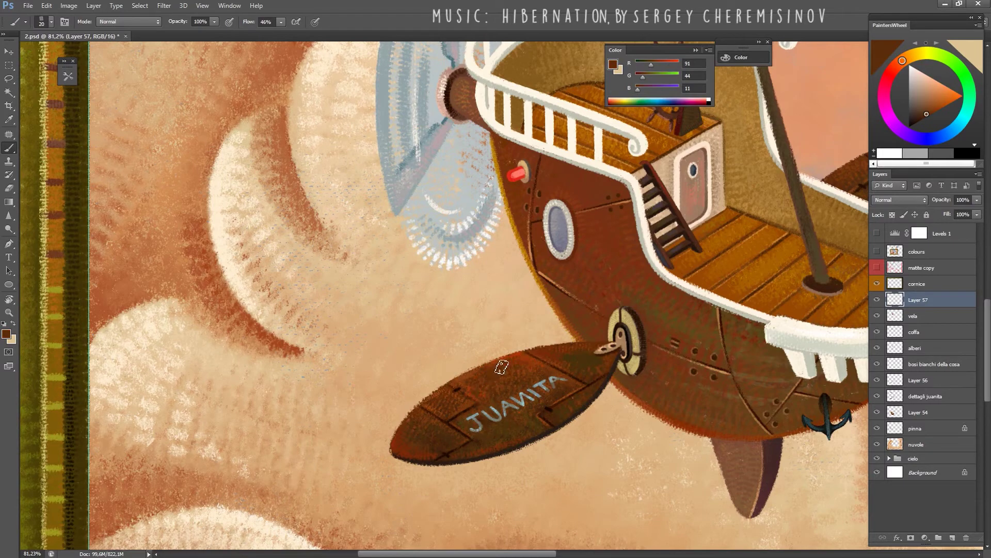
{"action": "left_click", "coordinate": [516, 363], "text": "alt"}
{"action": "left_click", "coordinate": [553, 362], "text": "alt"}
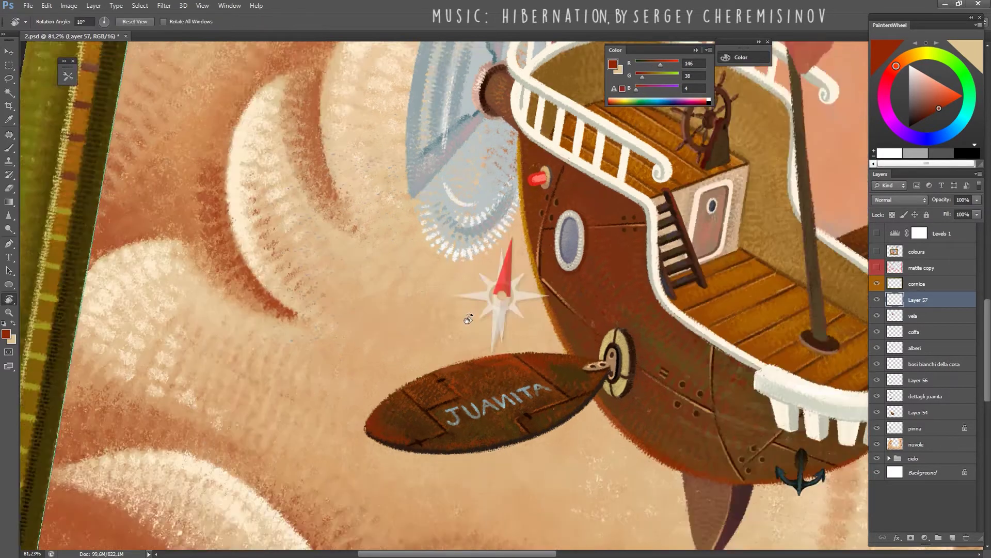
Turn the view upside down onto the fin tip and sample red-brown shades.
{"action": "left_click_drag", "start_coordinate": [526, 359], "coordinate": [585, 265]}
{"action": "scroll", "coordinate": [585, 264], "scroll_direction": "up", "scroll_amount": 3}
{"action": "left_click", "coordinate": [585, 264], "text": "alt"}
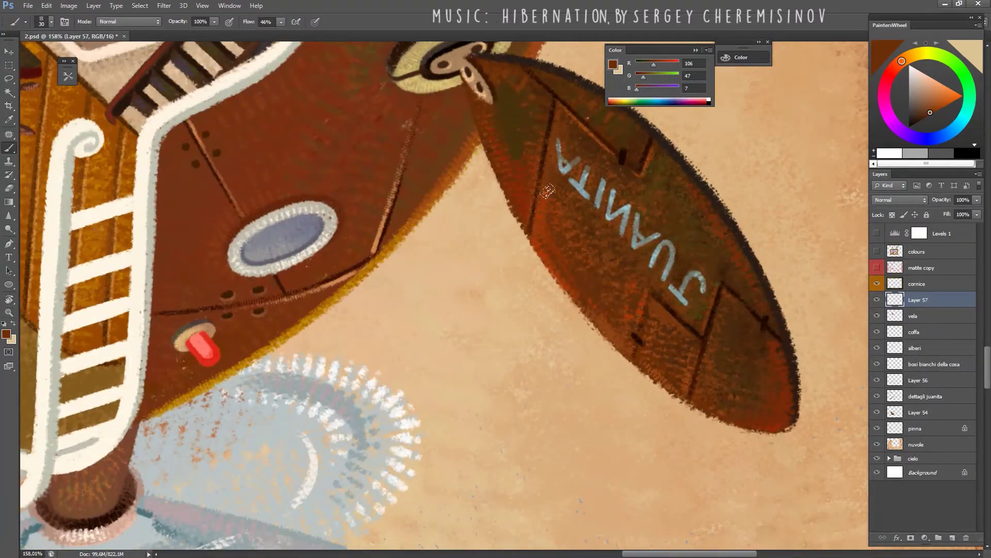
{"action": "left_click", "coordinate": [581, 288], "text": "alt"}
{"action": "scroll", "coordinate": [578, 281], "scroll_direction": "down", "scroll_amount": 2}
{"action": "scroll", "coordinate": [575, 310], "scroll_direction": "down", "scroll_amount": 5}
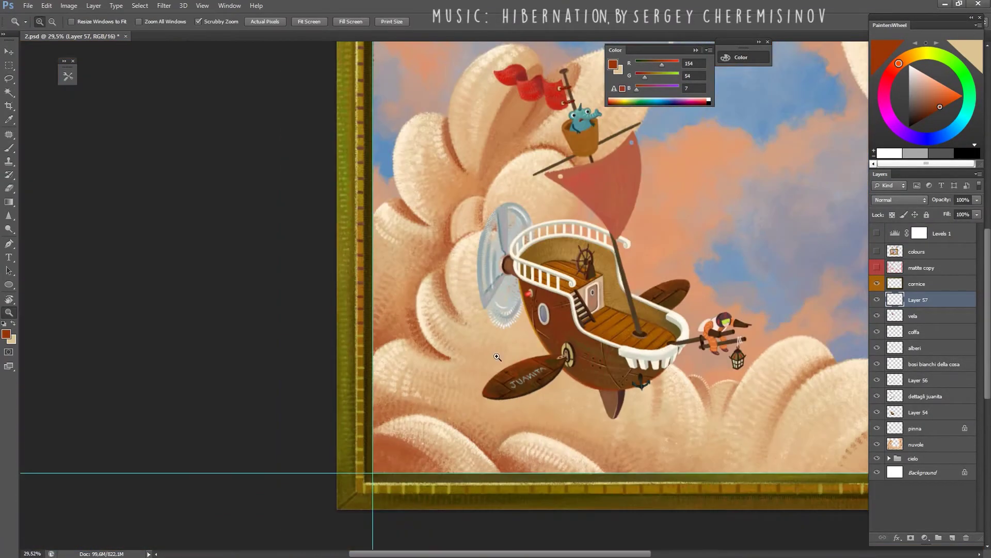
{"action": "scroll", "coordinate": [496, 363], "scroll_direction": "up", "scroll_amount": 4}
{"action": "scroll", "coordinate": [496, 364], "scroll_direction": "up", "scroll_amount": 2}
{"action": "left_click", "coordinate": [496, 363], "text": "alt"}
Sample the sail red, shift it to a darker red-brown, and load the 'pastel arid 6 BRETT' brush preset.
{"action": "left_click_drag", "start_coordinate": [496, 364], "coordinate": [524, 353]}
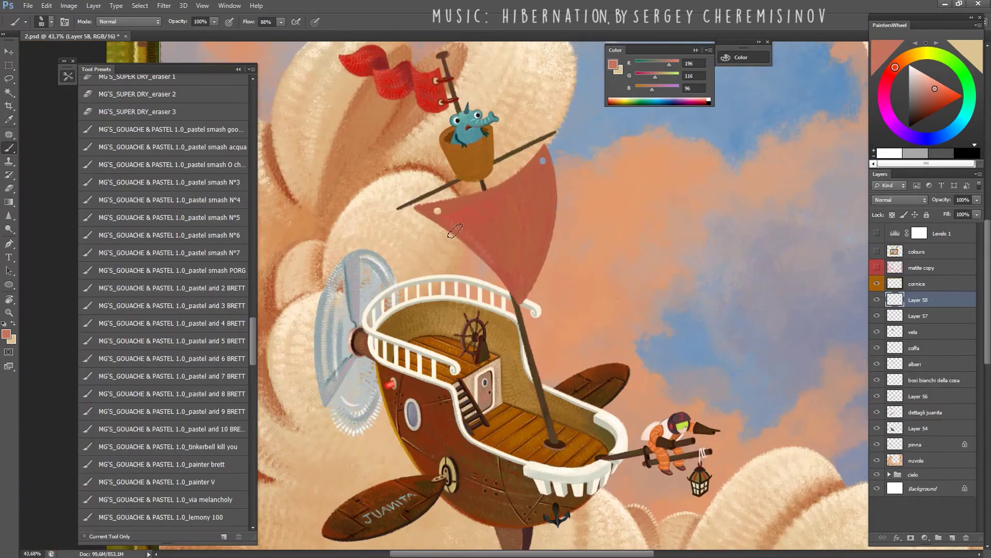
{"action": "left_click", "coordinate": [475, 210], "text": "alt"}
{"action": "left_click_drag", "start_coordinate": [937, 91], "coordinate": [939, 85]}
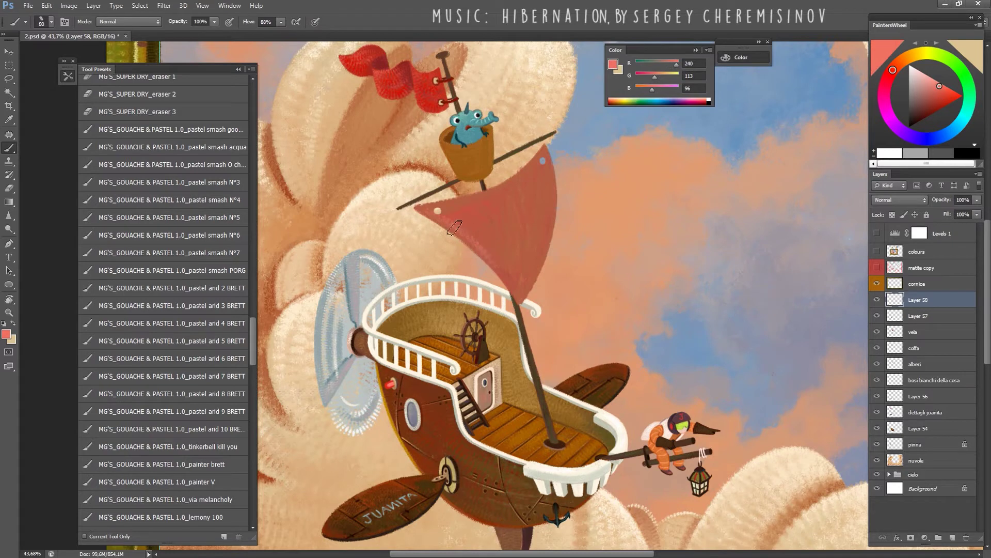
{"action": "key", "text": "e"}
{"action": "key", "text": "b"}
{"action": "key", "text": "e"}
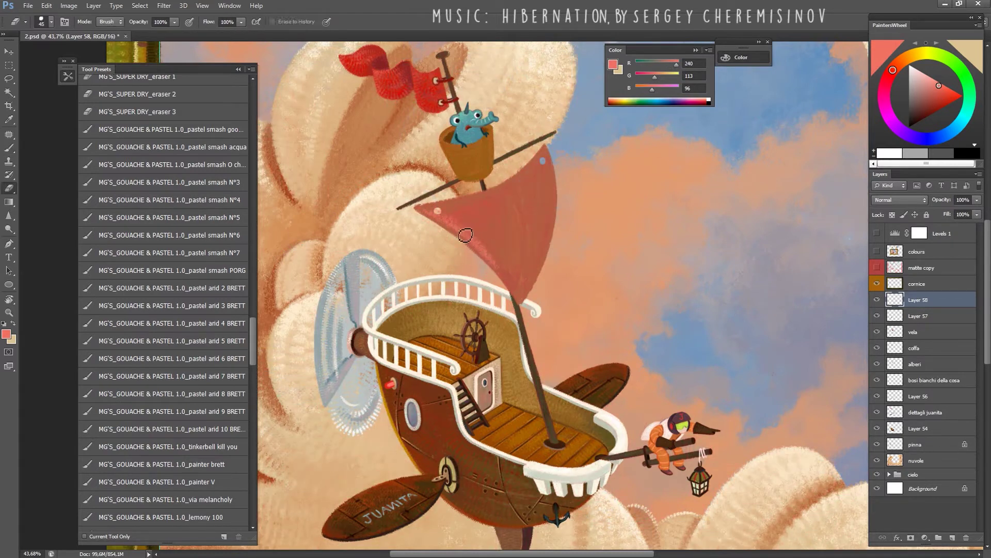
{"action": "key", "text": "b"}
{"action": "left_click", "coordinate": [930, 102]}
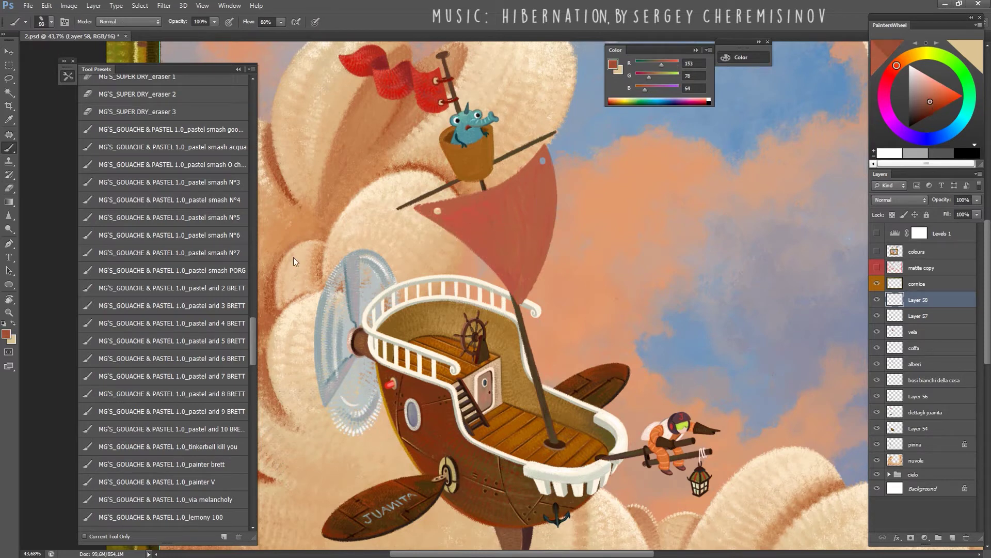
{"action": "left_click", "coordinate": [239, 360]}
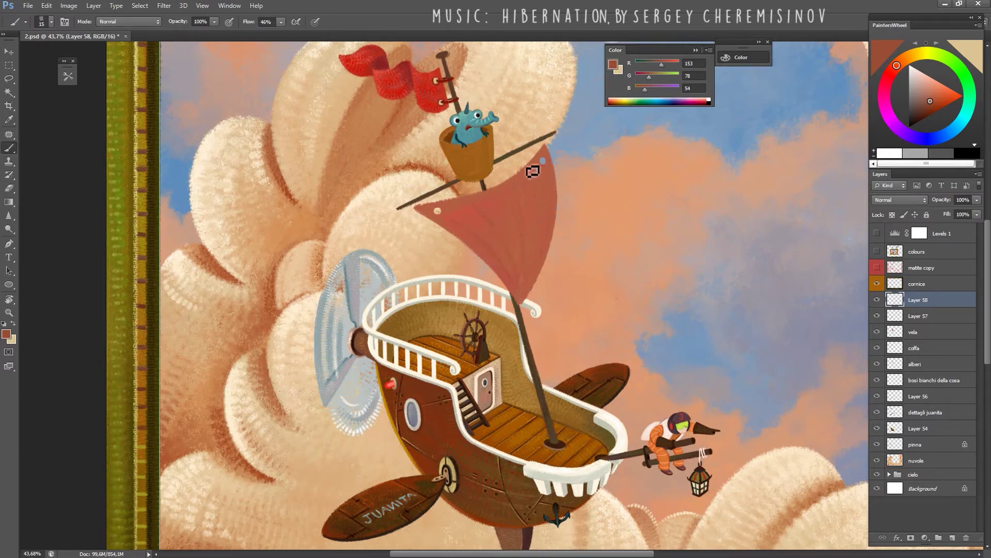
Turn the canvas upside down and begin painting rib strokes across the red sail.
{"action": "key", "text": "e"}
{"action": "scroll", "coordinate": [538, 177], "scroll_direction": "up", "scroll_amount": 3}
{"action": "left_click_drag", "start_coordinate": [388, 164], "coordinate": [500, 425]}
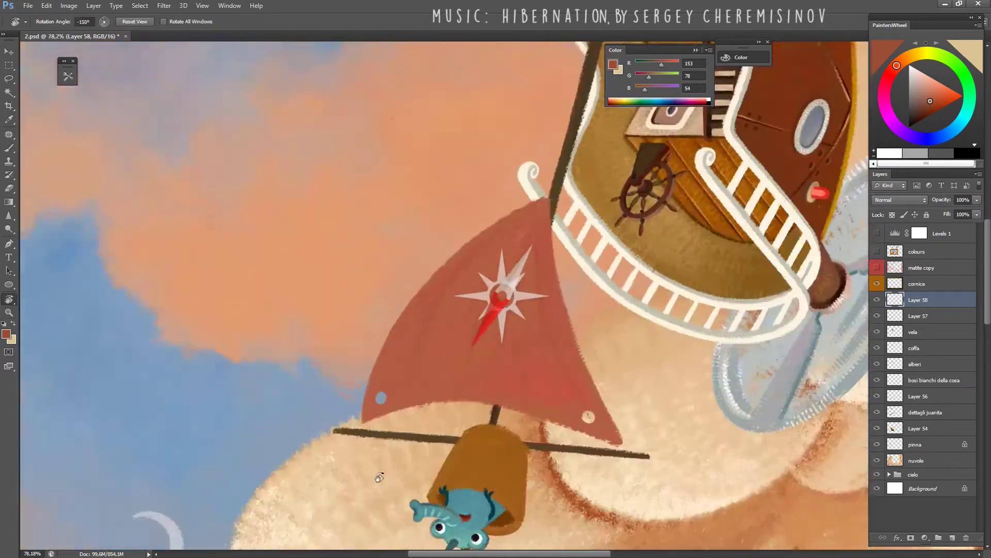
{"action": "key", "text": "b"}
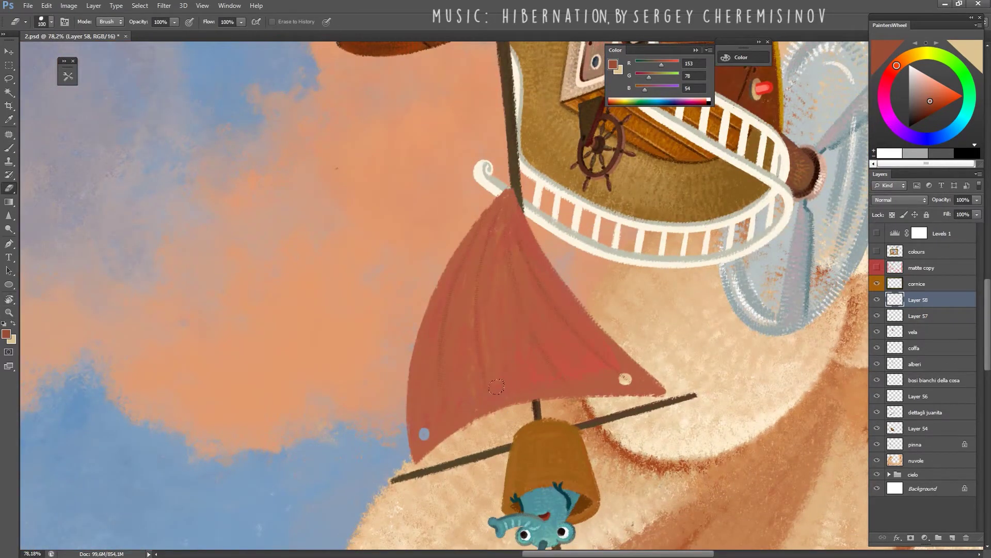
{"action": "left_click_drag", "start_coordinate": [450, 396], "coordinate": [397, 358]}
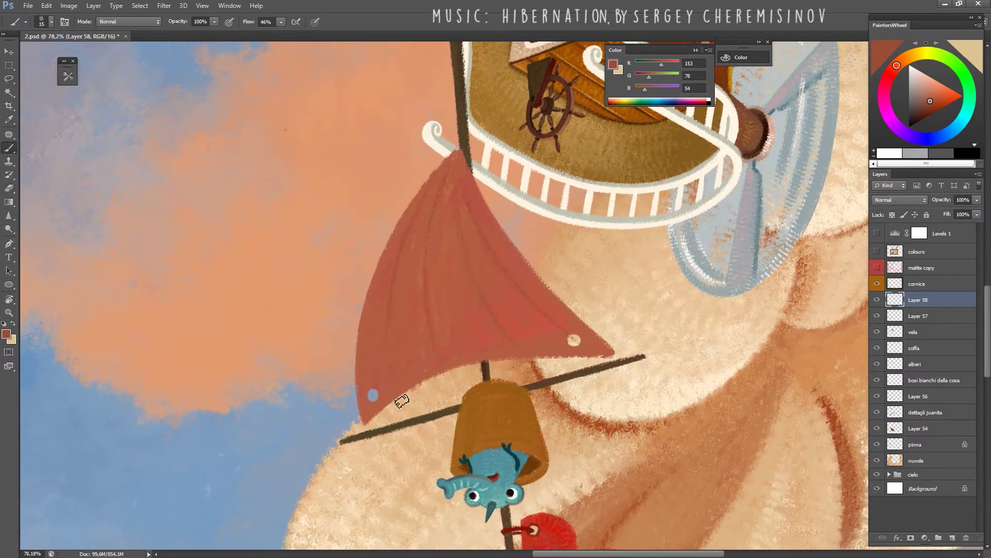
{"action": "key", "text": "r"}
{"action": "left_click_drag", "start_coordinate": [418, 223], "coordinate": [491, 258]}
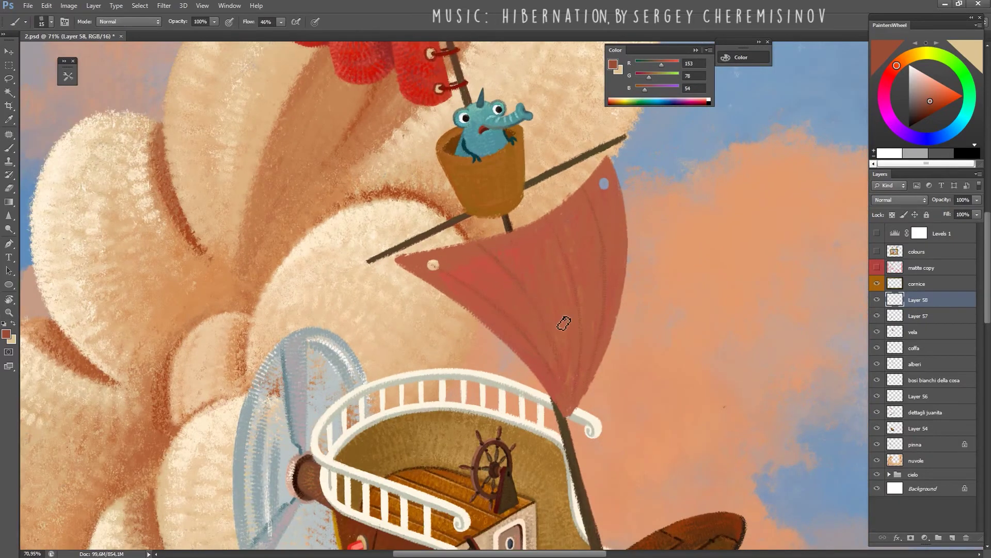
{"action": "left_click_drag", "start_coordinate": [565, 323], "coordinate": [491, 294]}
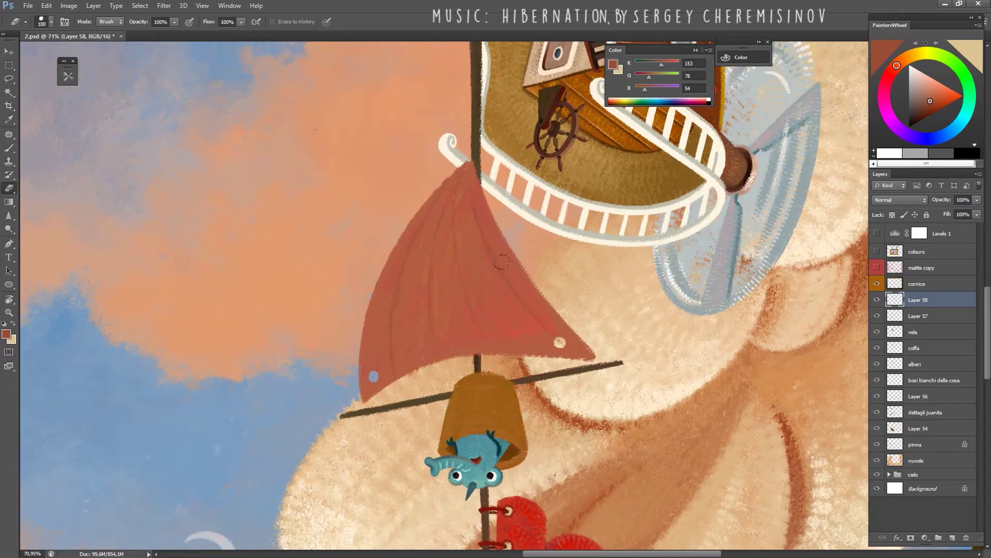
{"action": "left_click_drag", "start_coordinate": [329, 266], "coordinate": [398, 357]}
Paint and erase more vertical rib texture on the sail from a rotated view.
{"action": "key", "text": "b"}
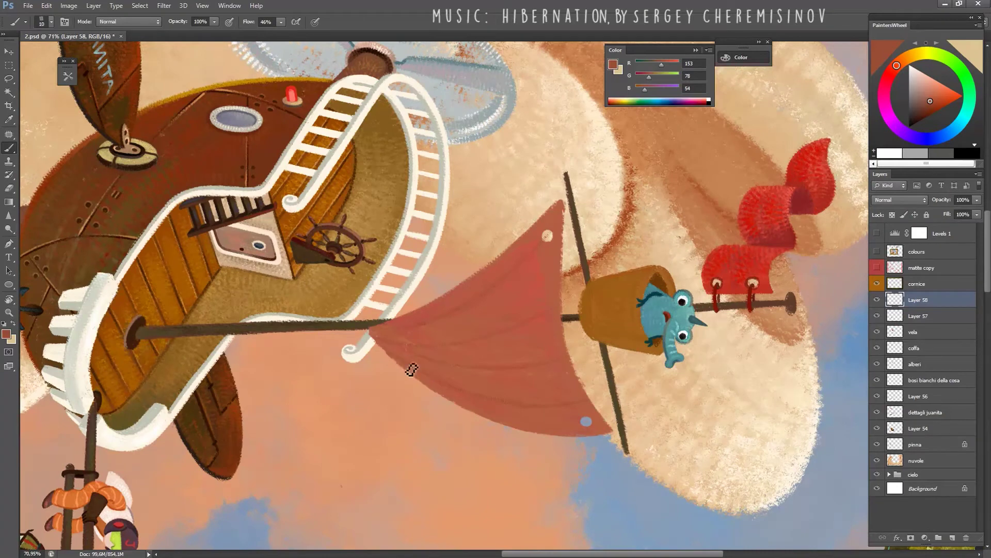
{"action": "key", "text": "e"}
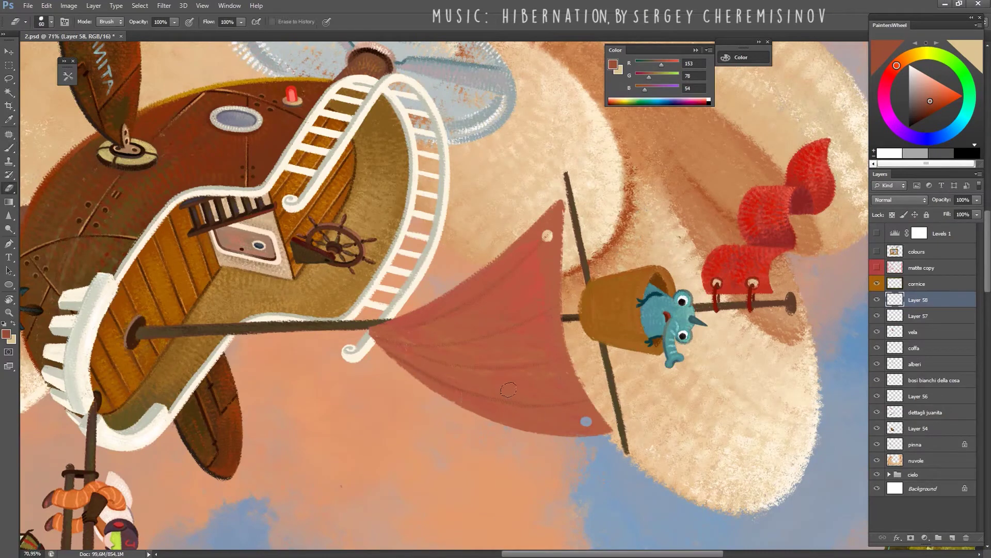
{"action": "key", "text": "b"}
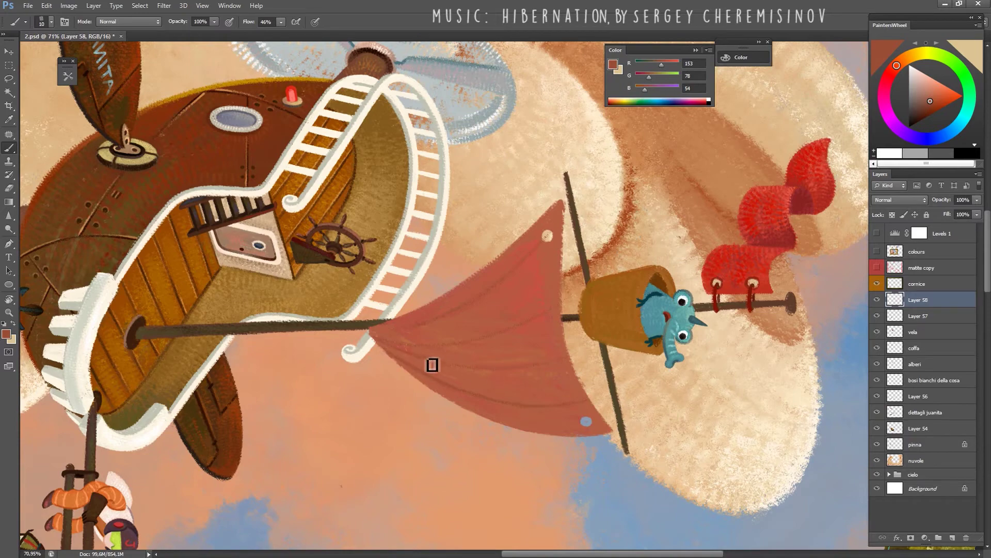
{"action": "key", "text": "r"}
{"action": "mouse_move", "coordinate": [431, 363]}
{"action": "left_mouse_down"}
{"action": "mouse_move", "coordinate": [369, 345]}
{"action": "mouse_move", "coordinate": [402, 328]}
{"action": "left_mouse_up"}
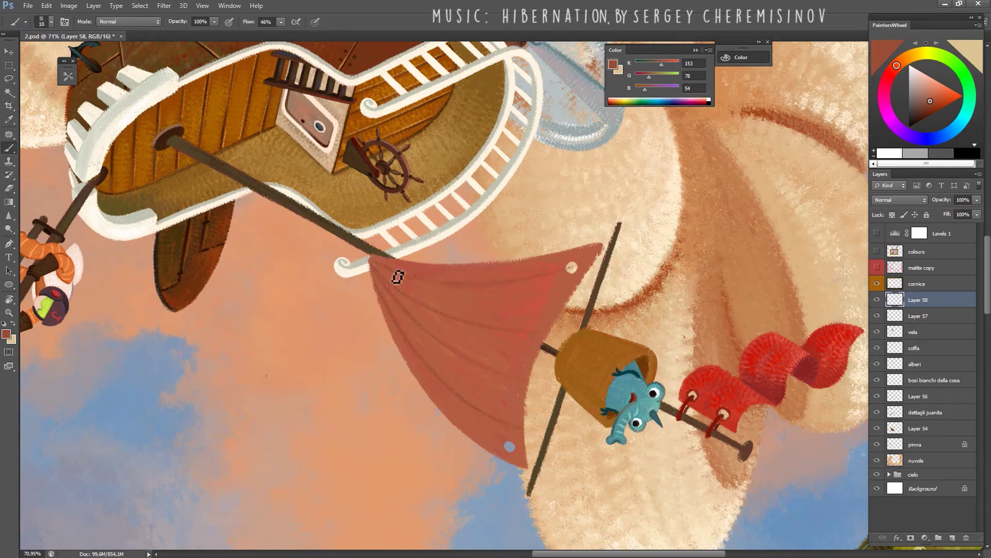
{"action": "left_click_drag", "start_coordinate": [421, 281], "coordinate": [353, 245]}
{"action": "key", "text": "e"}
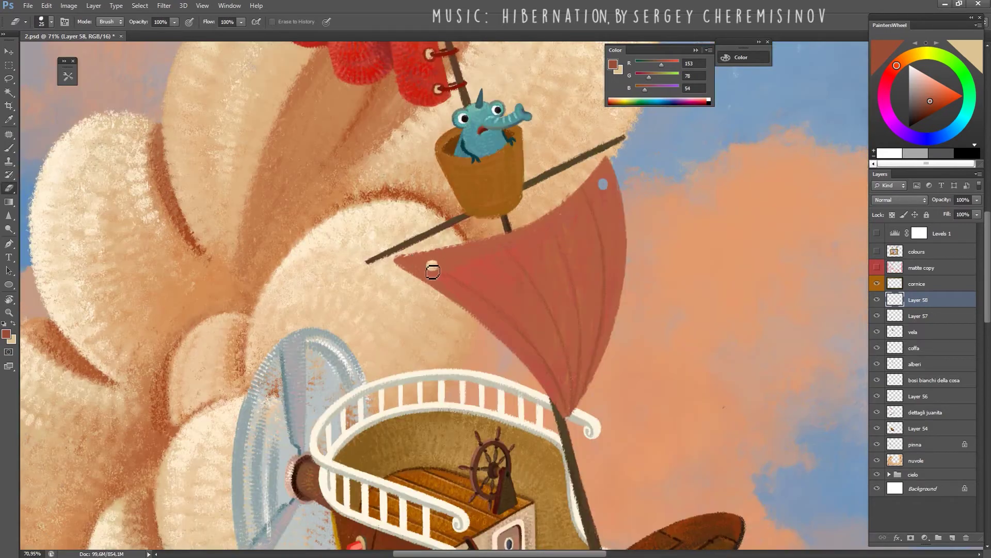
{"action": "key", "text": "b"}
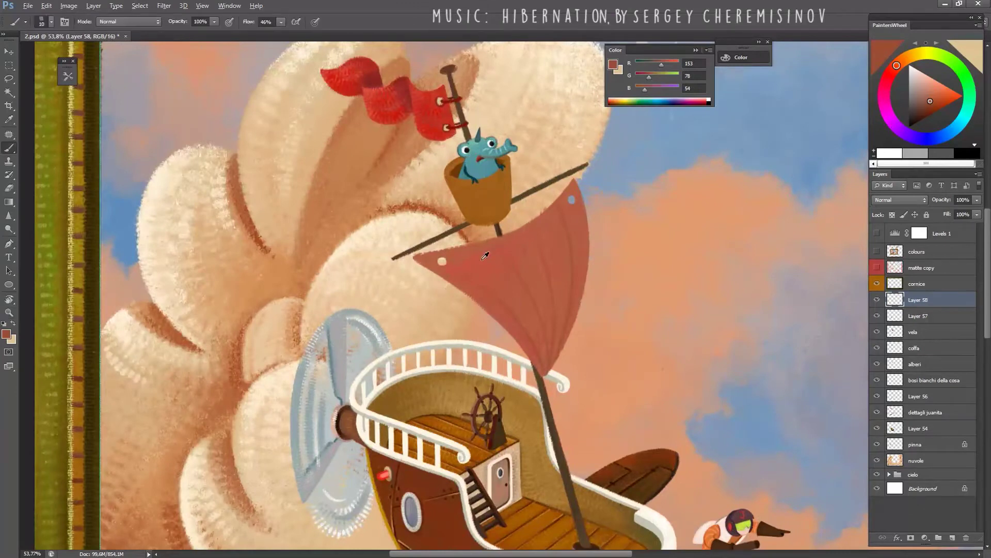
Add light highlight ribs with a large textured brush, then create Layer 57 above vela.
{"action": "left_click", "coordinate": [938, 91]}
{"action": "left_click", "coordinate": [67, 76]}
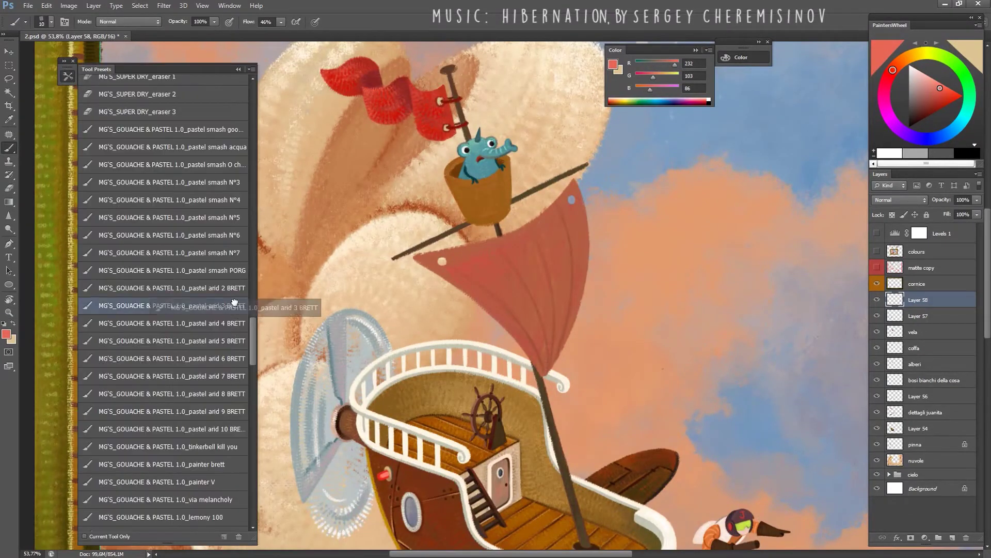
{"action": "left_click", "coordinate": [181, 308]}
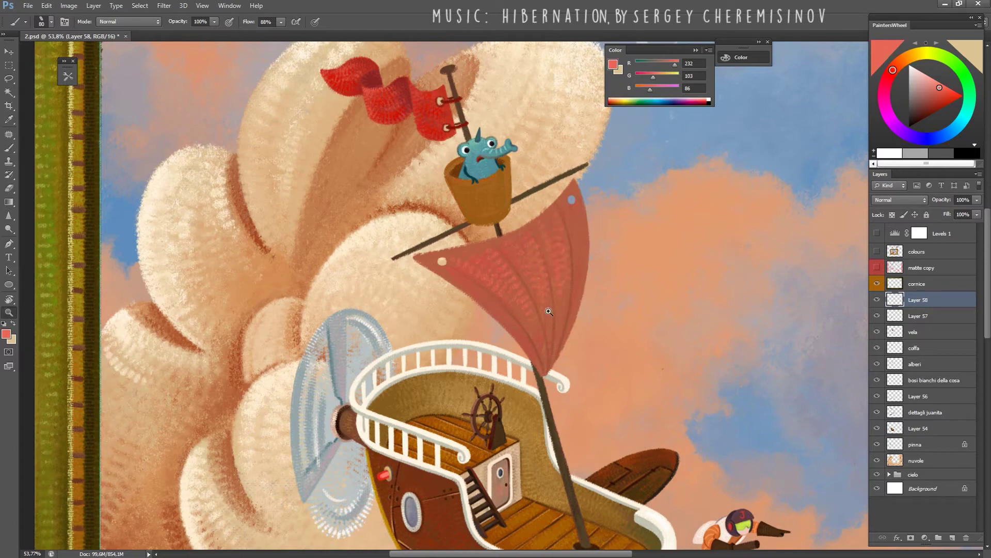
{"action": "key", "text": "ctrl+0"}
{"action": "scroll", "coordinate": [445, 280], "scroll_direction": "up", "scroll_amount": 5}
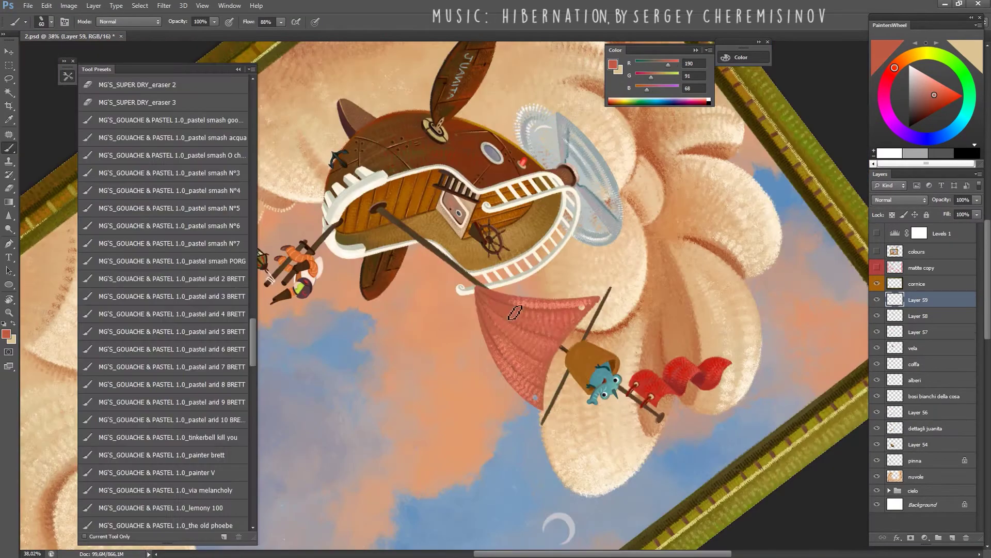
{"action": "left_click", "coordinate": [503, 333], "text": "alt"}
{"action": "left_click", "coordinate": [525, 365], "text": "alt"}
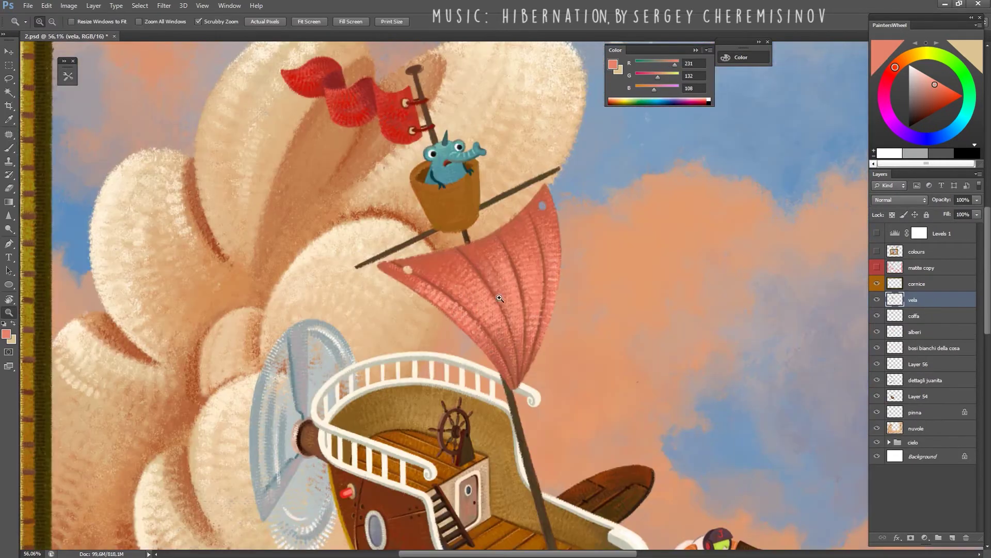
{"action": "key", "text": "ctrl+0"}
{"action": "scroll", "coordinate": [392, 283], "scroll_direction": "up", "scroll_amount": 5}
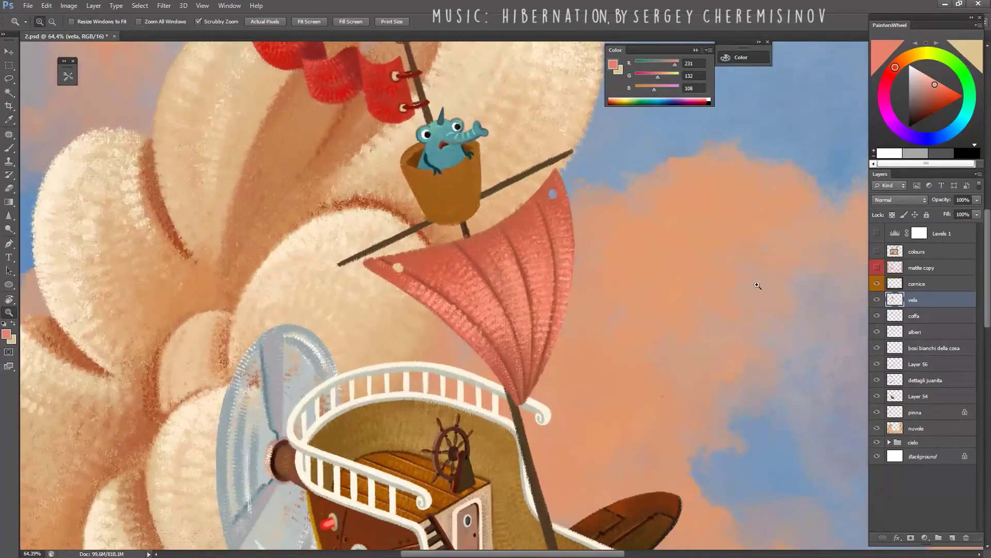
{"action": "scroll", "coordinate": [524, 300], "scroll_direction": "down", "scroll_amount": 5}
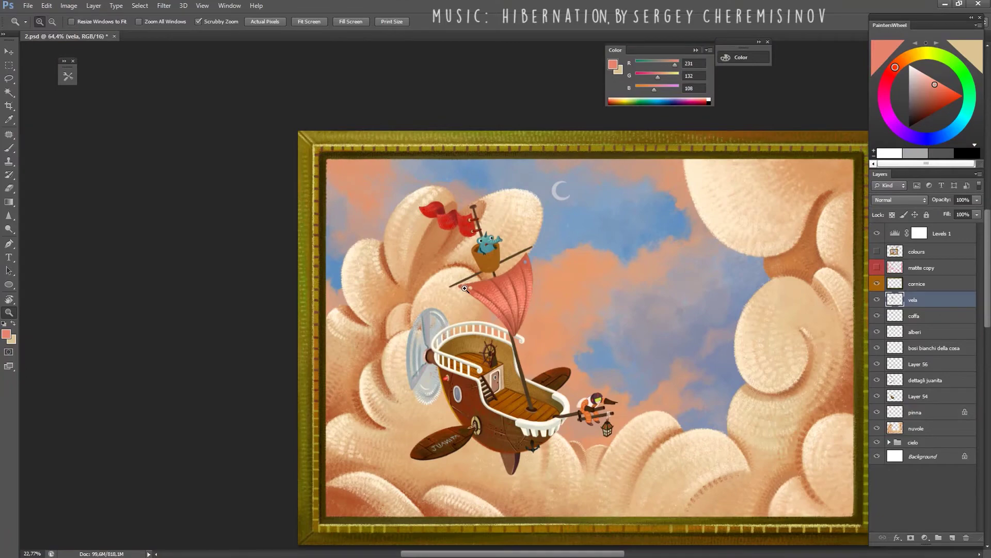
{"action": "left_click_drag", "start_coordinate": [465, 288], "coordinate": [677, 375]}
{"action": "left_click", "coordinate": [951, 540]}
Choose a watercolour brush preset and show the pencil sketch layer as a guide.
{"action": "left_click", "coordinate": [68, 76]}
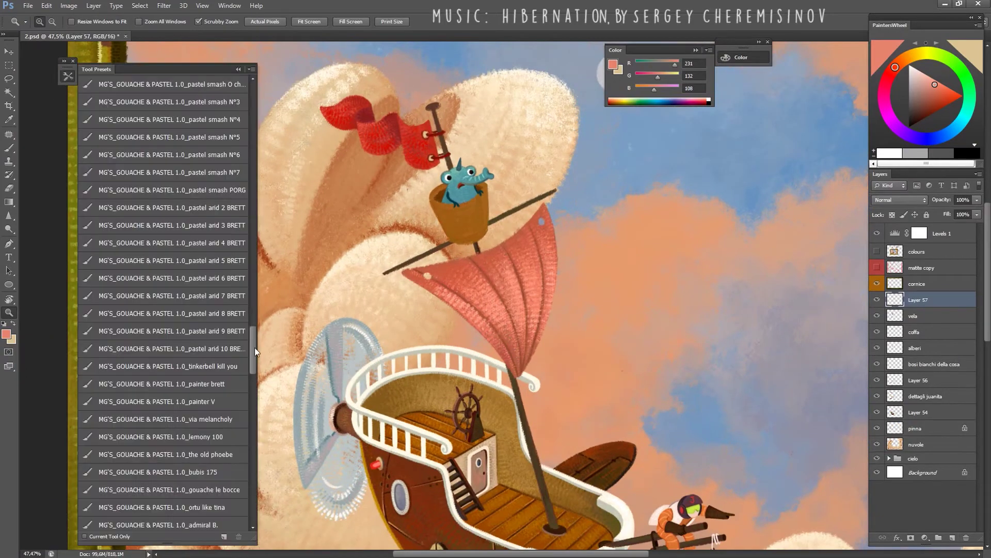
{"action": "scroll", "coordinate": [253, 372], "scroll_direction": "down", "scroll_amount": 10}
{"action": "left_click", "coordinate": [217, 417]}
{"action": "left_click", "coordinate": [238, 68]}
{"action": "left_click", "coordinate": [877, 252]}
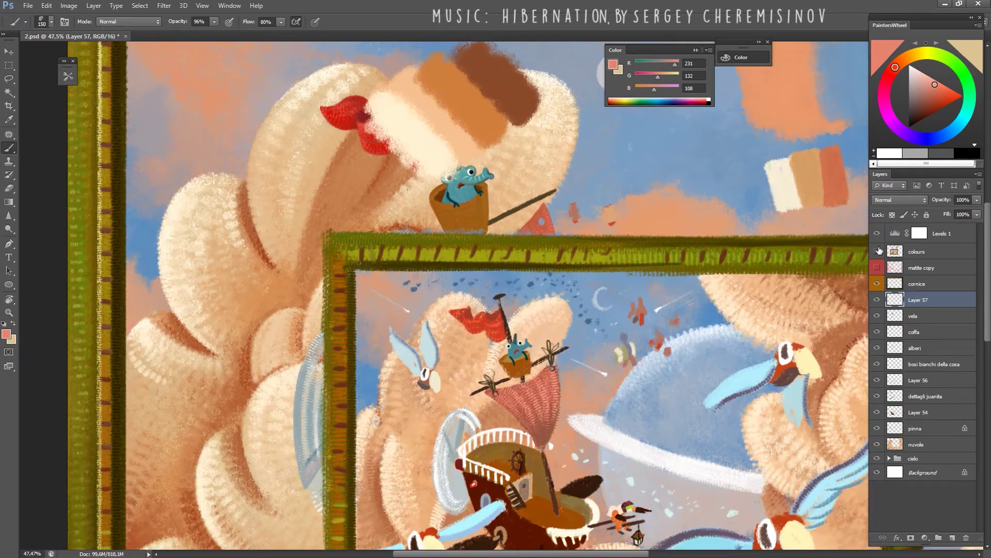
Paint a thin dark red-brown rope bow at the sail's left upper corner.
{"action": "key", "text": "z"}
{"action": "left_click_drag", "start_coordinate": [416, 267], "coordinate": [461, 298]}
{"action": "key", "text": "b"}
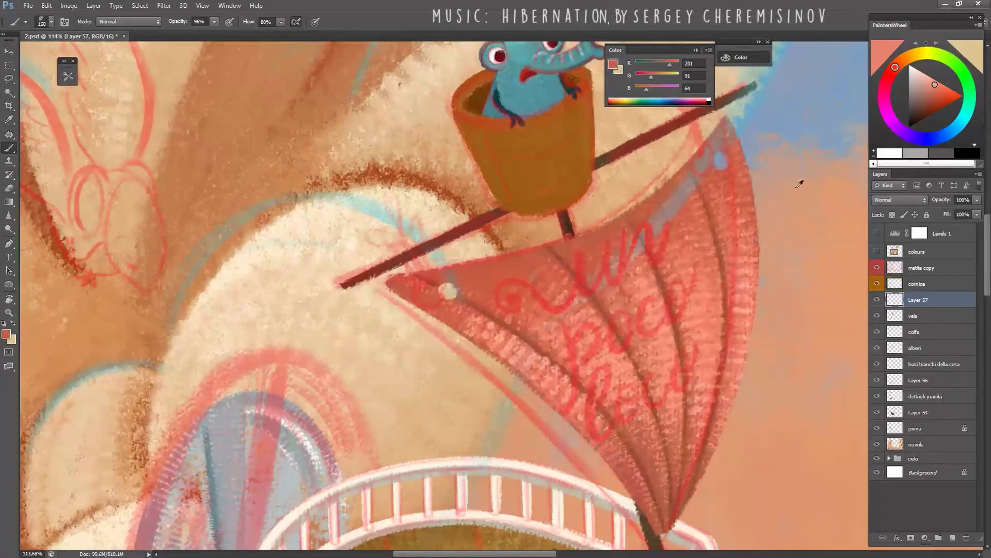
{"action": "left_click_drag", "start_coordinate": [934, 84], "coordinate": [934, 112]}
{"action": "key", "text": "bracketleft"}
{"action": "key", "text": "bracketleft"}
{"action": "key", "text": "bracketleft"}
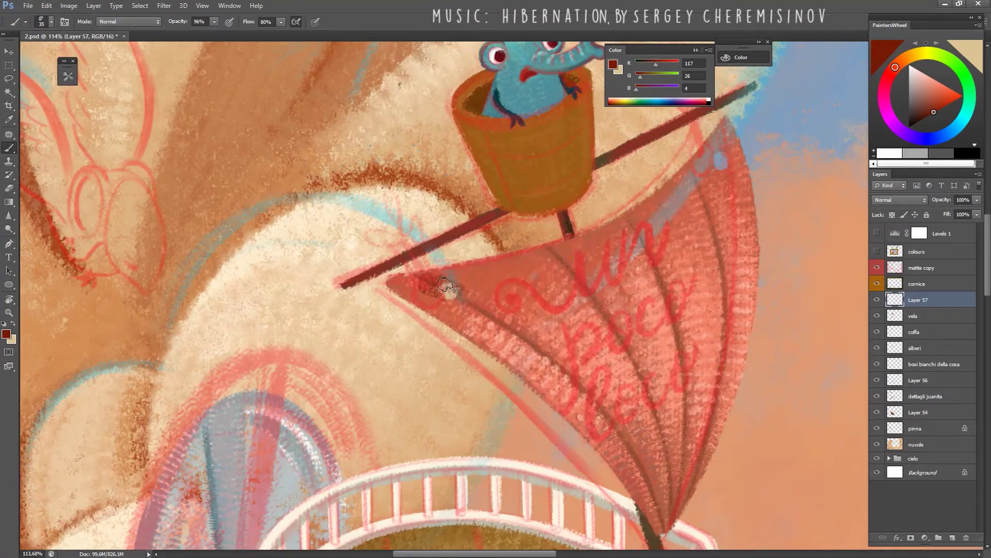
{"action": "mouse_move", "coordinate": [439, 283]}
{"action": "left_mouse_down"}
{"action": "mouse_move", "coordinate": [449, 287]}
{"action": "mouse_move", "coordinate": [388, 227]}
{"action": "mouse_move", "coordinate": [374, 261]}
{"action": "mouse_move", "coordinate": [465, 273]}
{"action": "mouse_move", "coordinate": [427, 284]}
{"action": "mouse_move", "coordinate": [454, 296]}
{"action": "left_mouse_up"}
Trim the left bow, add a rising rope end, and paint a bow at the right corner.
{"action": "left_click", "coordinate": [877, 268]}
{"action": "key", "text": "z"}
{"action": "key", "text": "e"}
{"action": "key", "text": "b"}
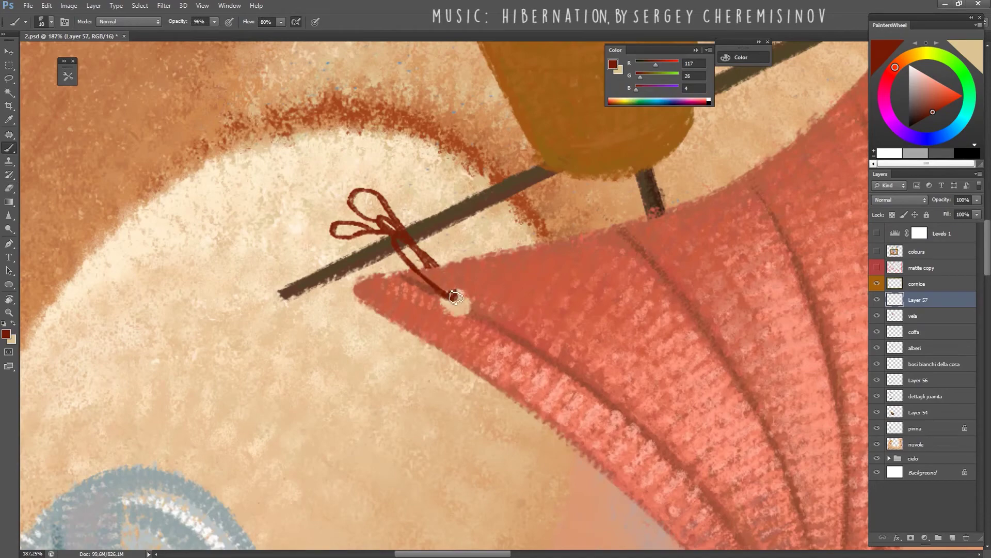
{"action": "mouse_move", "coordinate": [400, 253]}
{"action": "left_mouse_down"}
{"action": "mouse_move", "coordinate": [411, 155]}
{"action": "mouse_move", "coordinate": [381, 229]}
{"action": "mouse_move", "coordinate": [287, 328]}
{"action": "mouse_move", "coordinate": [362, 328]}
{"action": "left_mouse_up"}
{"action": "key", "text": "z"}
{"action": "key", "text": "b"}
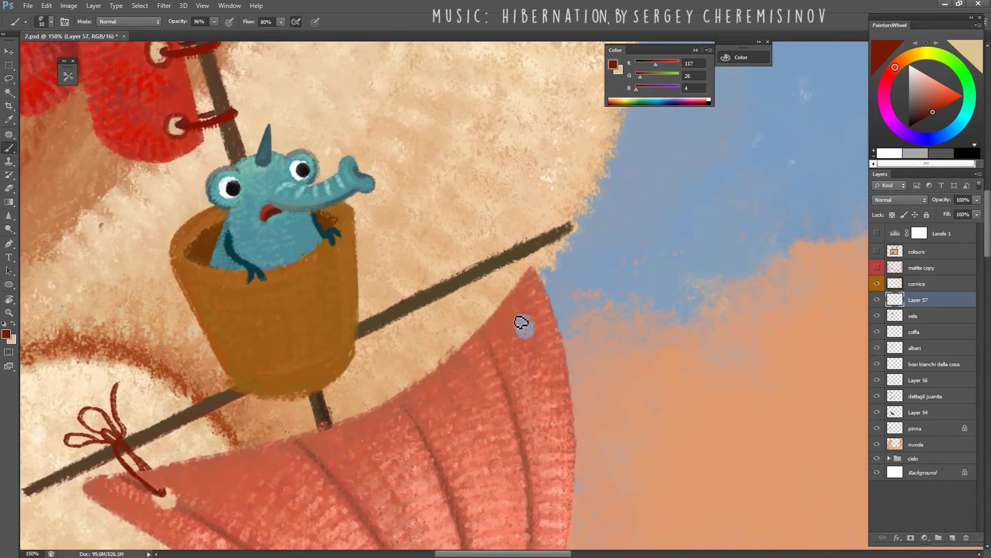
{"action": "mouse_move", "coordinate": [525, 323]}
{"action": "left_mouse_down"}
{"action": "mouse_move", "coordinate": [489, 246]}
{"action": "mouse_move", "coordinate": [498, 259]}
{"action": "left_mouse_up"}
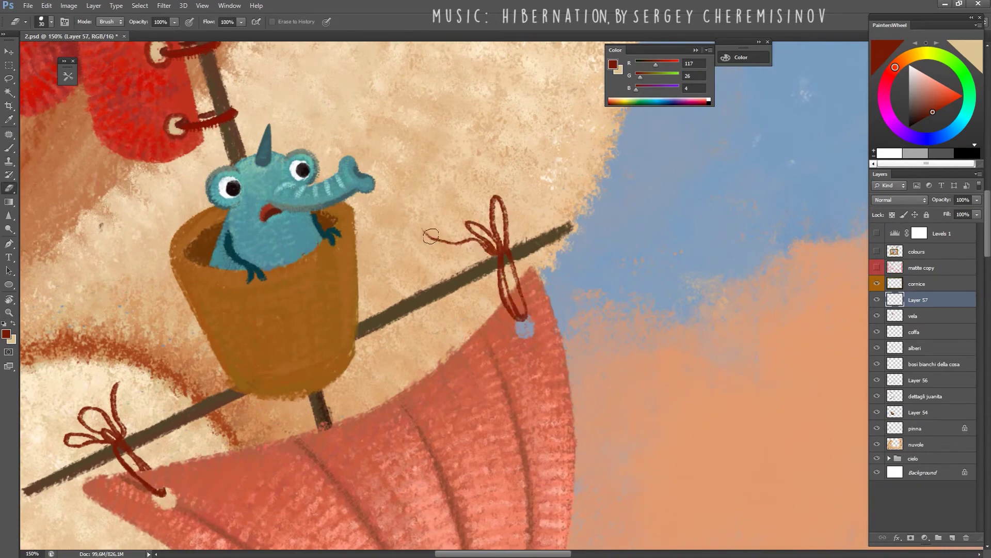
{"action": "left_click_drag", "start_coordinate": [458, 284], "coordinate": [495, 313]}
Lasso the right-hand bow, flip it vertically, and rotate it about -49° along the yard.
{"action": "key", "text": "l"}
{"action": "key", "text": "ctrl+t"}
{"action": "right_click", "coordinate": [506, 287]}
{"action": "left_click", "coordinate": [540, 451]}
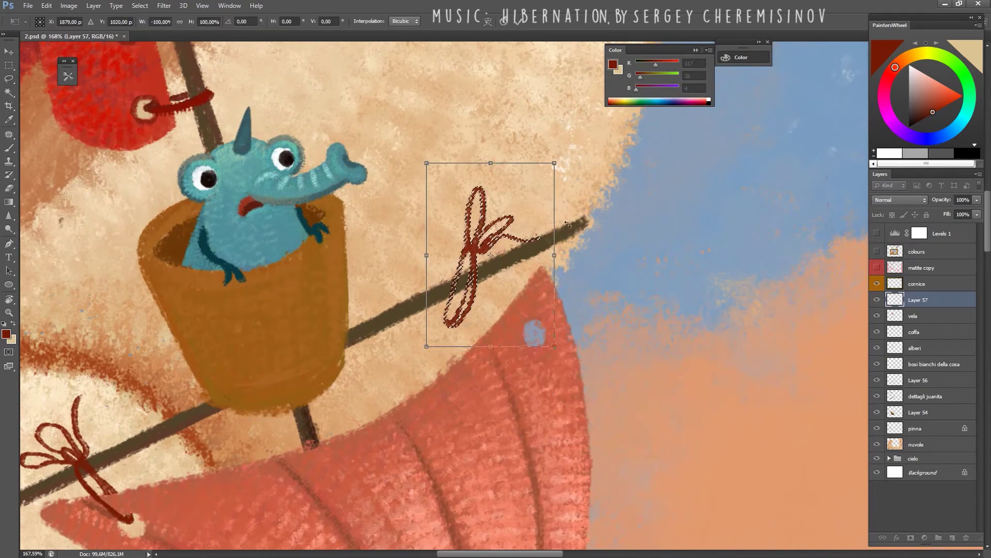
{"action": "left_click_drag", "start_coordinate": [619, 231], "coordinate": [564, 153]}
{"action": "left_click_drag", "start_coordinate": [489, 259], "coordinate": [507, 254]}
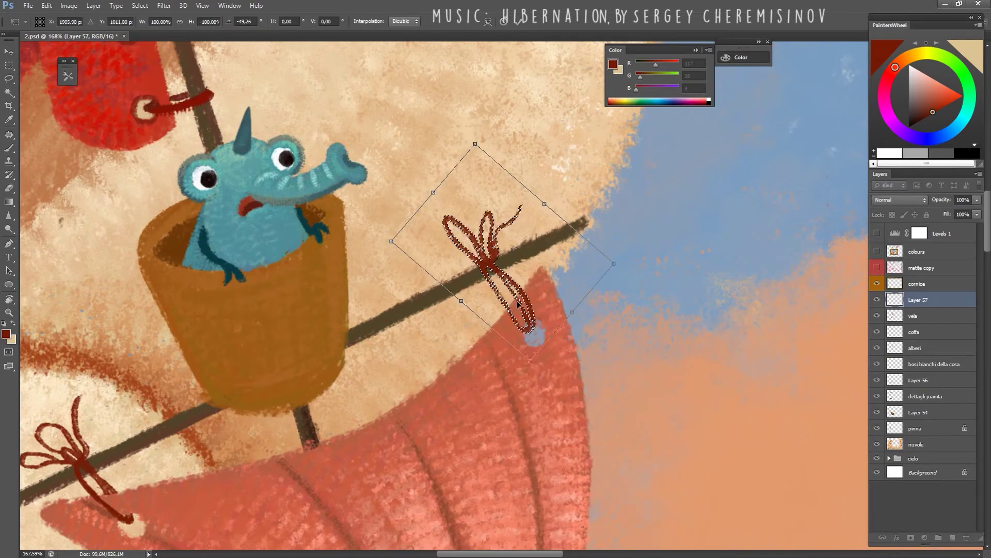
{"action": "key", "text": "Return"}
{"action": "key", "text": "ctrl+d"}
Erase stray rope strokes with a smaller eraser and save the file.
{"action": "key", "text": "e"}
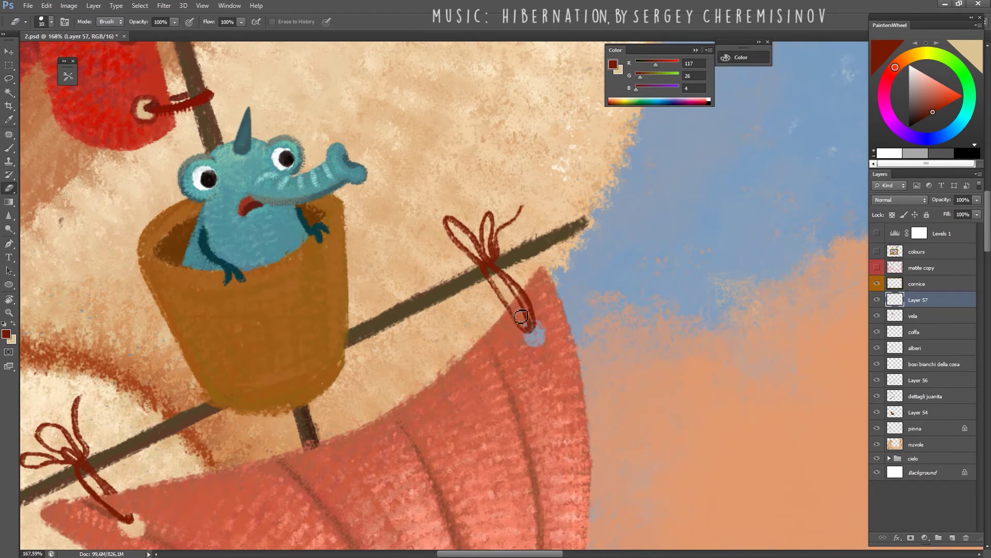
{"action": "key", "text": "bracketleft"}
{"action": "key", "text": "b"}
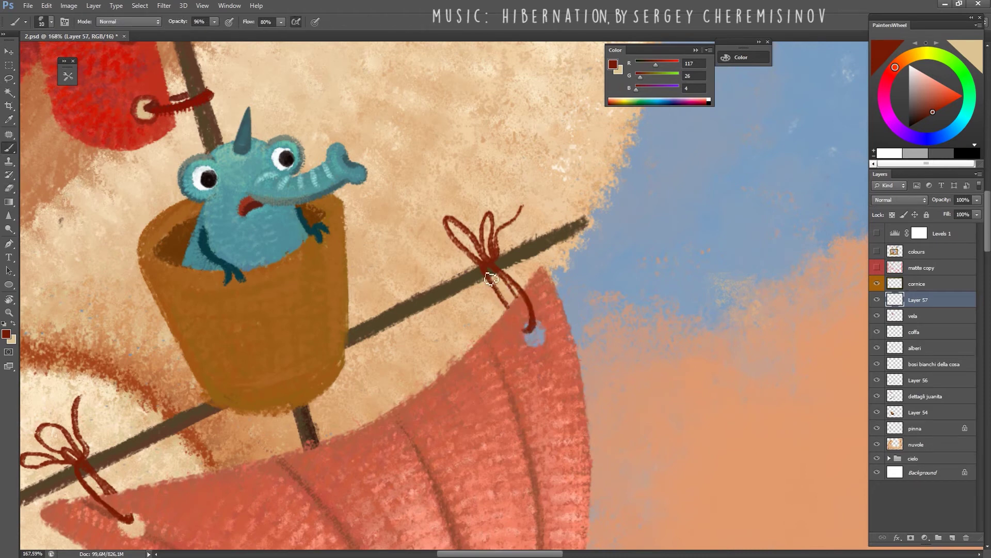
{"action": "scroll", "coordinate": [525, 283], "scroll_direction": "down", "scroll_amount": 3}
{"action": "scroll", "coordinate": [525, 282], "scroll_direction": "down", "scroll_amount": 2}
{"action": "scroll", "coordinate": [536, 311], "scroll_direction": "up", "scroll_amount": 6}
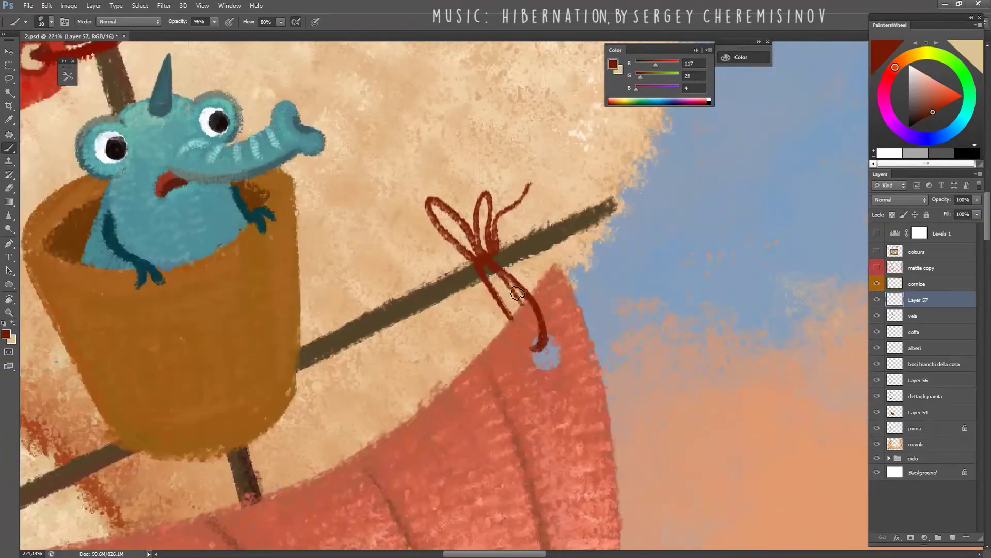
{"action": "key", "text": "ctrl+s"}
{"action": "key", "text": "r"}
{"action": "scroll", "coordinate": [546, 361], "scroll_direction": "down", "scroll_amount": 3}
Turn the view and brush rope coils around the mast in light, orange and dark browns.
{"action": "left_click_drag", "start_coordinate": [546, 361], "coordinate": [447, 430]}
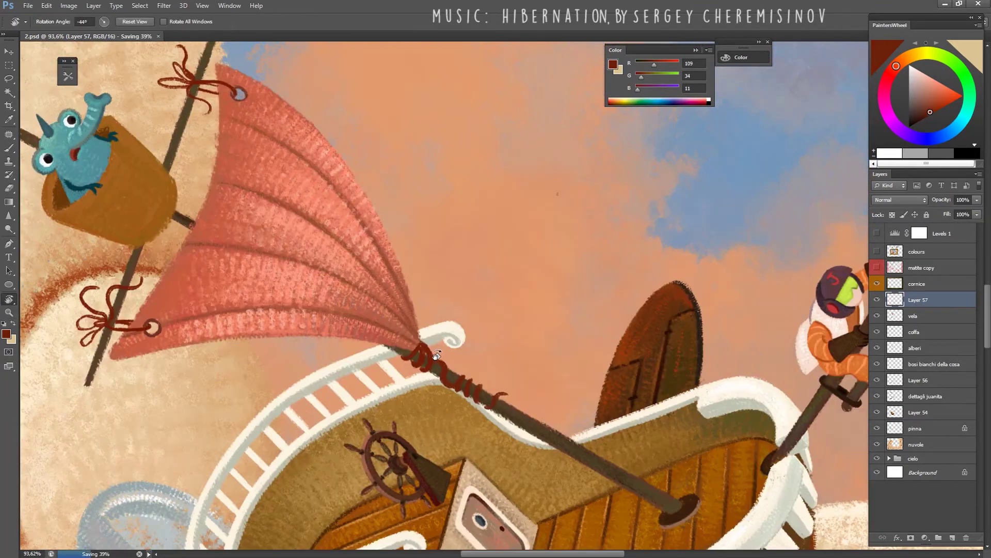
{"action": "left_click_drag", "start_coordinate": [436, 355], "coordinate": [483, 383]}
{"action": "key", "text": "b"}
{"action": "left_click", "coordinate": [932, 108]}
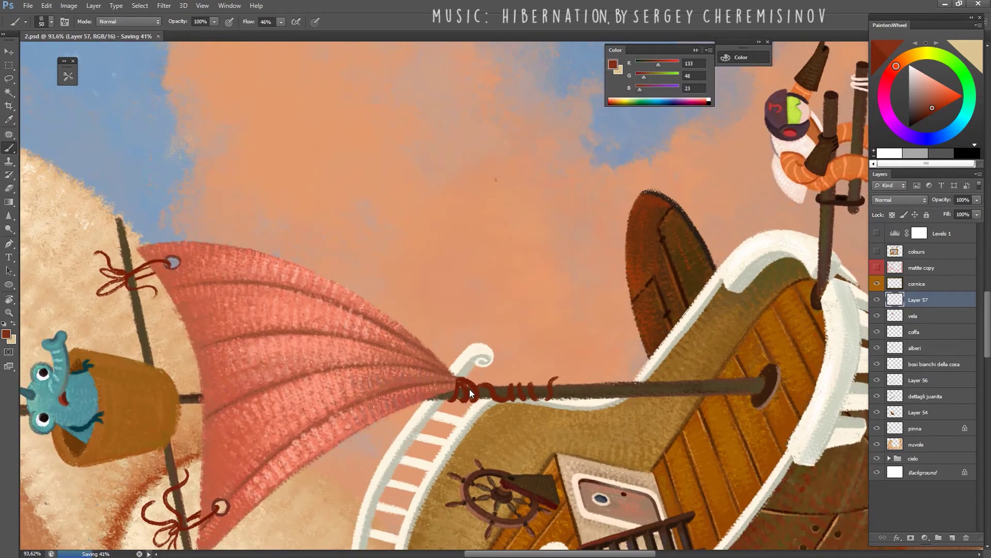
{"action": "key", "text": "bracketleft"}
{"action": "key", "text": "bracketleft"}
{"action": "key", "text": "bracketleft"}
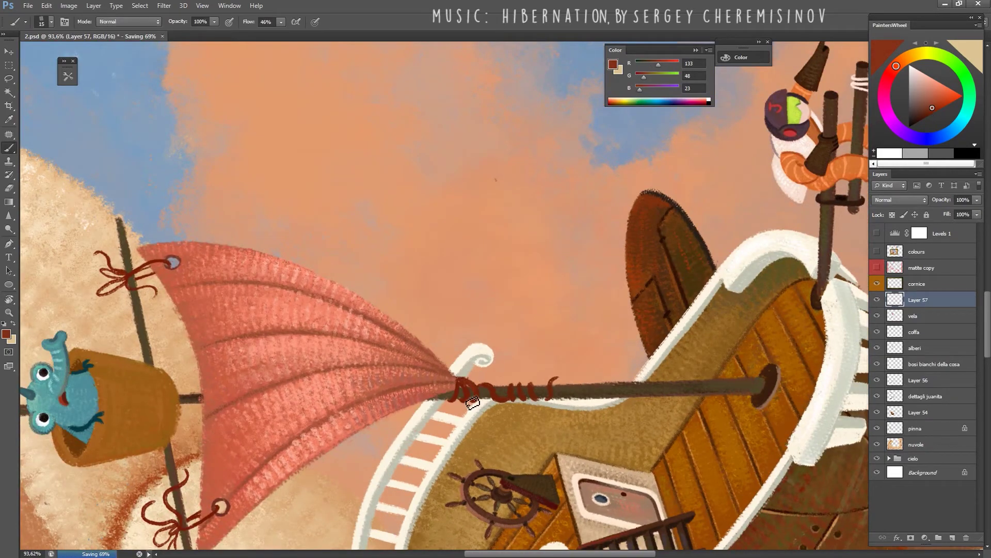
{"action": "left_click", "coordinate": [939, 101]}
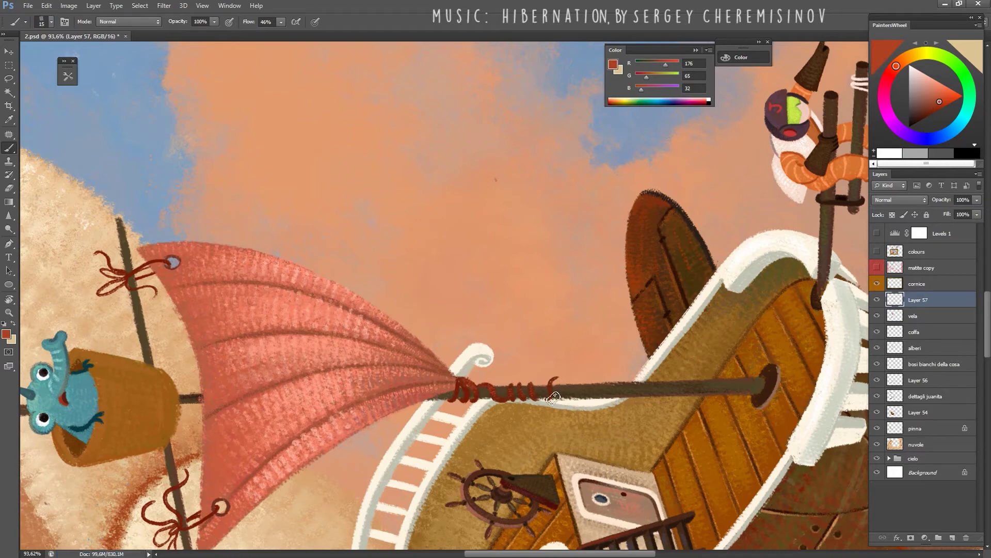
{"action": "left_click_drag", "start_coordinate": [460, 386], "coordinate": [405, 287]}
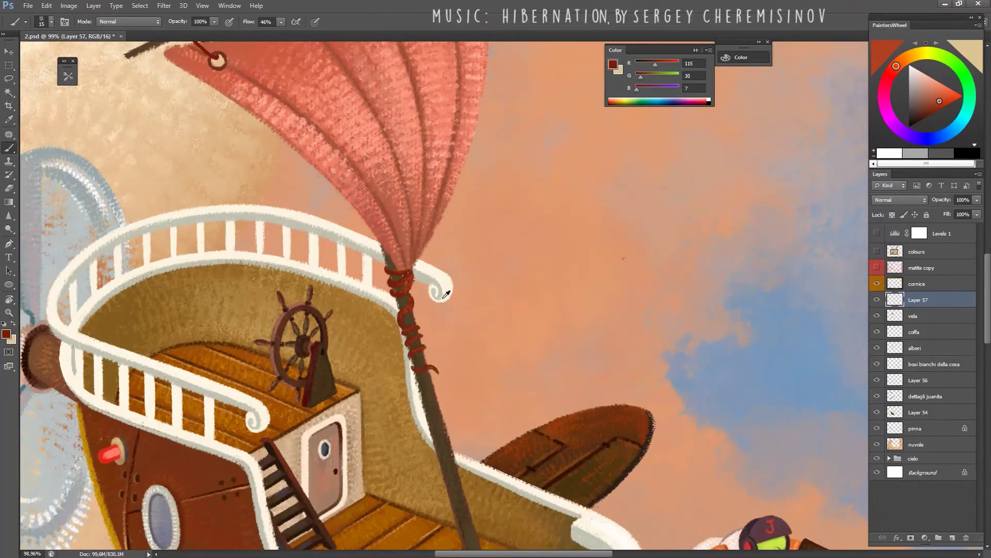
{"action": "left_click", "coordinate": [397, 281], "text": "alt"}
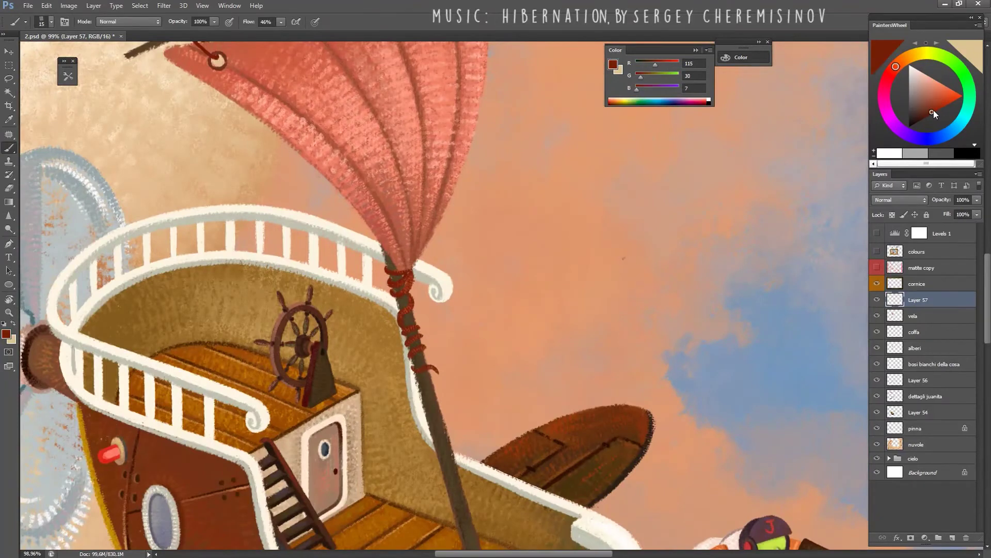
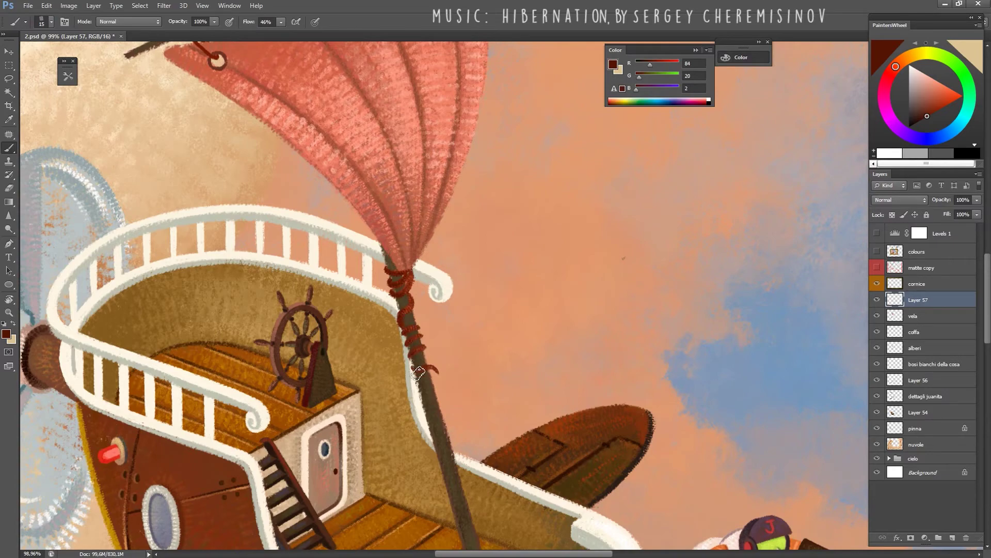
Sample browns from the crow's nest basket and paint darker plank lines with a smaller brush.
{"action": "mouse_move", "coordinate": [419, 371]}
{"action": "left_mouse_down"}
{"action": "mouse_move", "coordinate": [496, 283]}
{"action": "mouse_move", "coordinate": [428, 172]}
{"action": "mouse_move", "coordinate": [459, 347]}
{"action": "left_mouse_up"}
{"action": "left_click", "coordinate": [422, 324], "text": "alt"}
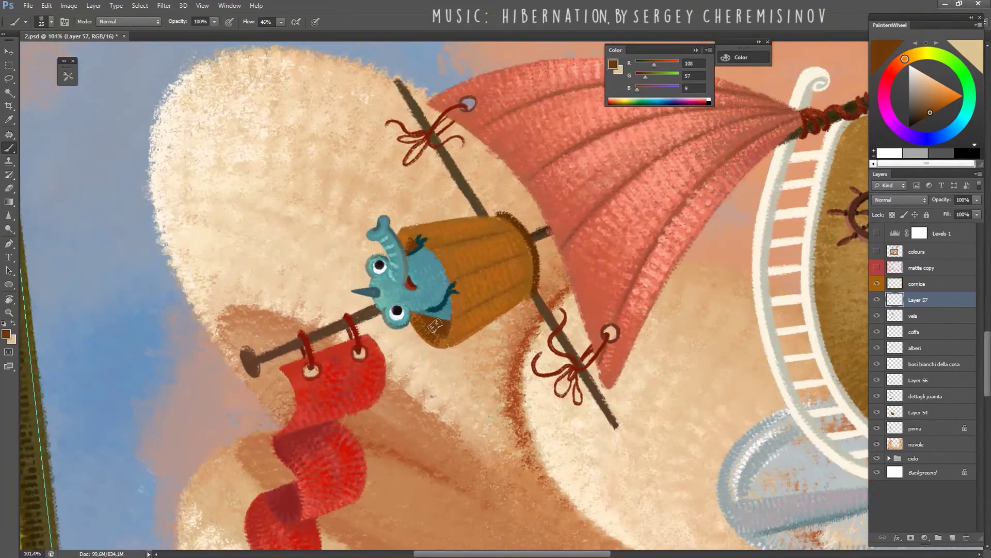
{"action": "left_click", "coordinate": [417, 317], "text": "alt"}
{"action": "left_click_drag", "start_coordinate": [406, 277], "coordinate": [498, 327]}
{"action": "key", "text": "bracketleft"}
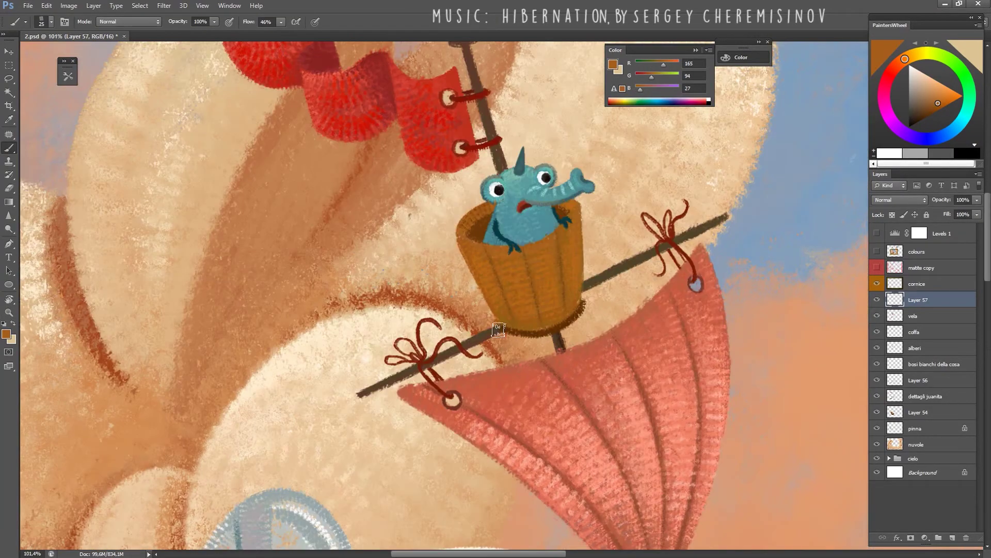
{"action": "left_click", "coordinate": [516, 330], "text": "alt"}
{"action": "left_click_drag", "start_coordinate": [478, 223], "coordinate": [442, 335]}
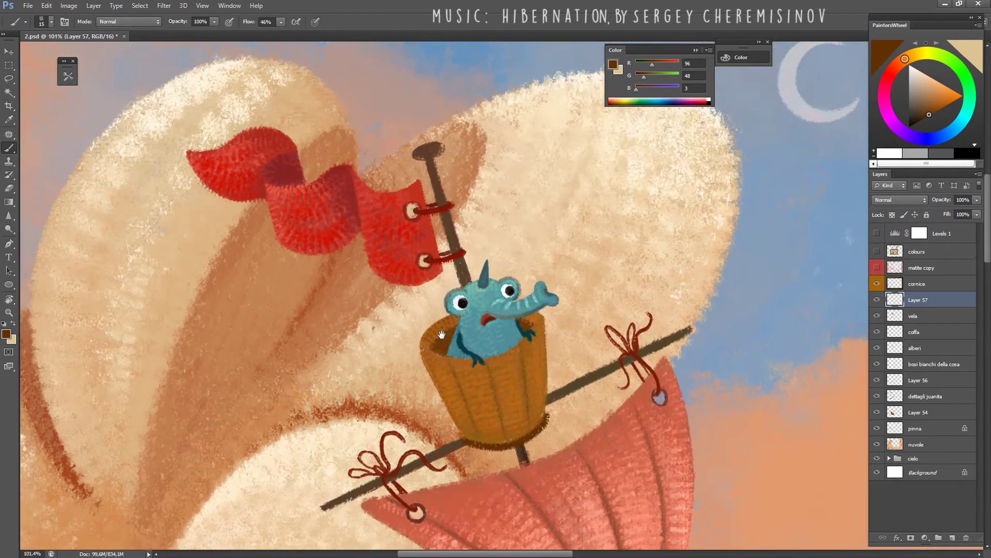
{"action": "key", "text": "e"}
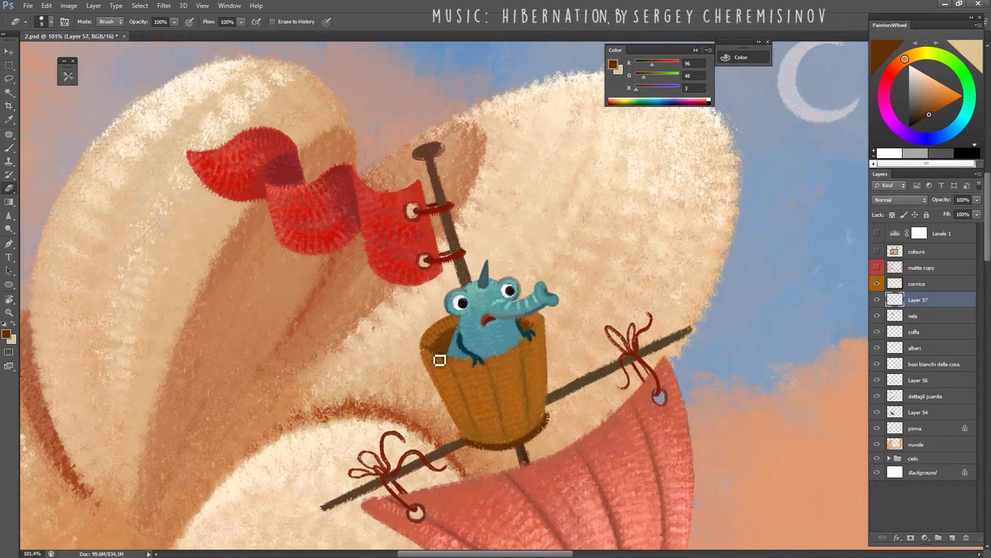
{"action": "key", "text": "b"}
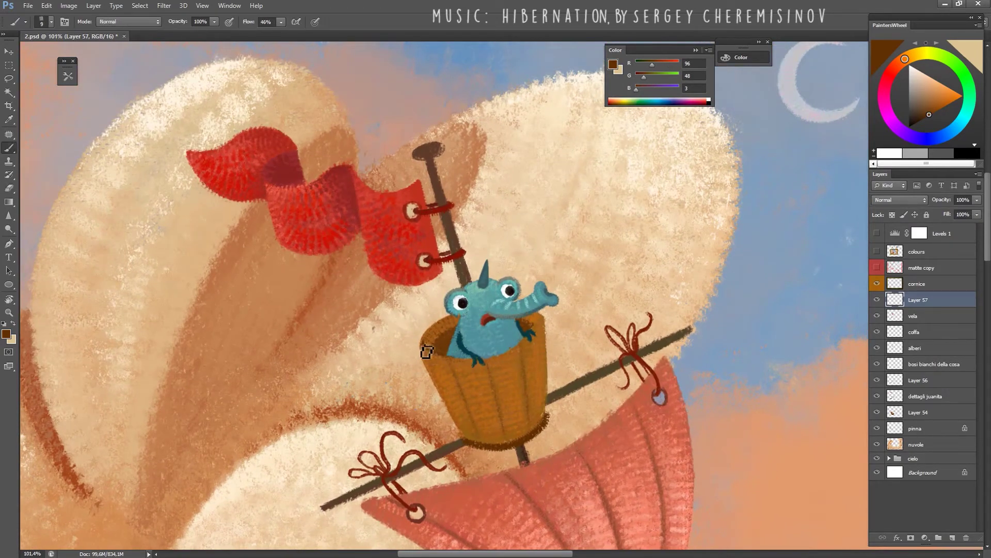
{"action": "key", "text": "z"}
{"action": "mouse_move", "coordinate": [474, 364]}
{"action": "left_mouse_down"}
{"action": "mouse_move", "coordinate": [413, 364]}
{"action": "mouse_move", "coordinate": [516, 259]}
{"action": "left_mouse_up"}
{"action": "key", "text": "r"}
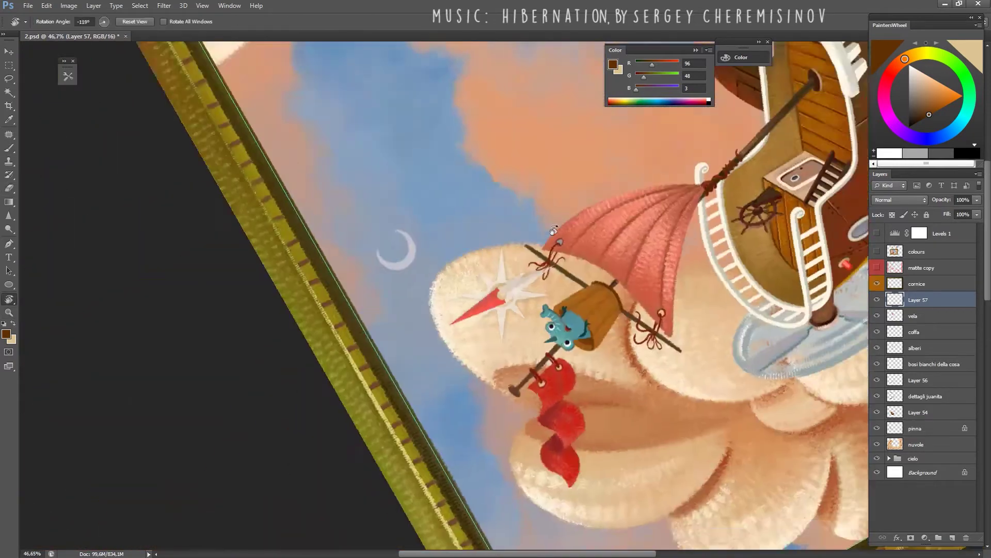
{"action": "key", "text": "z"}
{"action": "left_click_drag", "start_coordinate": [517, 348], "coordinate": [584, 348]}
{"action": "key", "text": "b"}
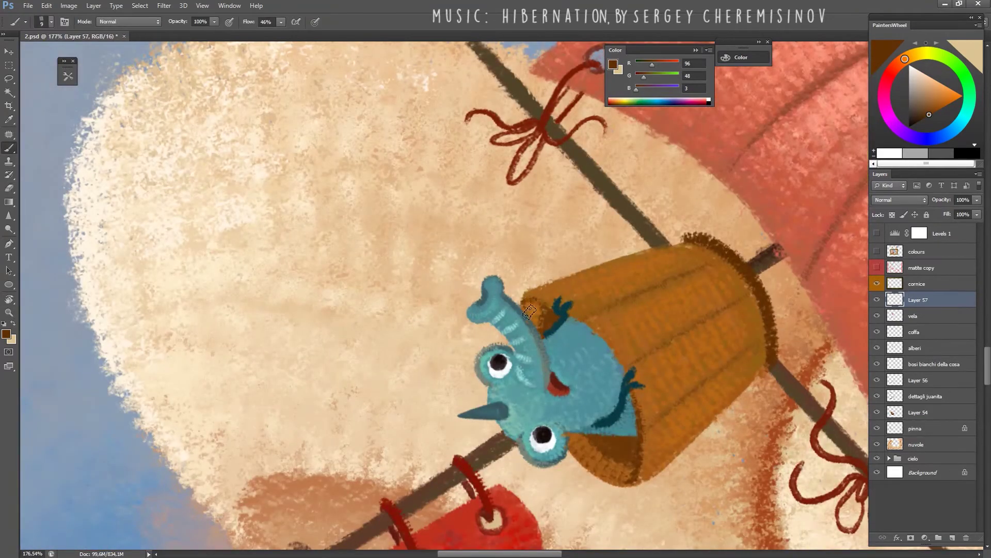
Paint more brown stave shading on the basket while zooming and rotating around it.
{"action": "left_click", "coordinate": [573, 308], "text": "alt"}
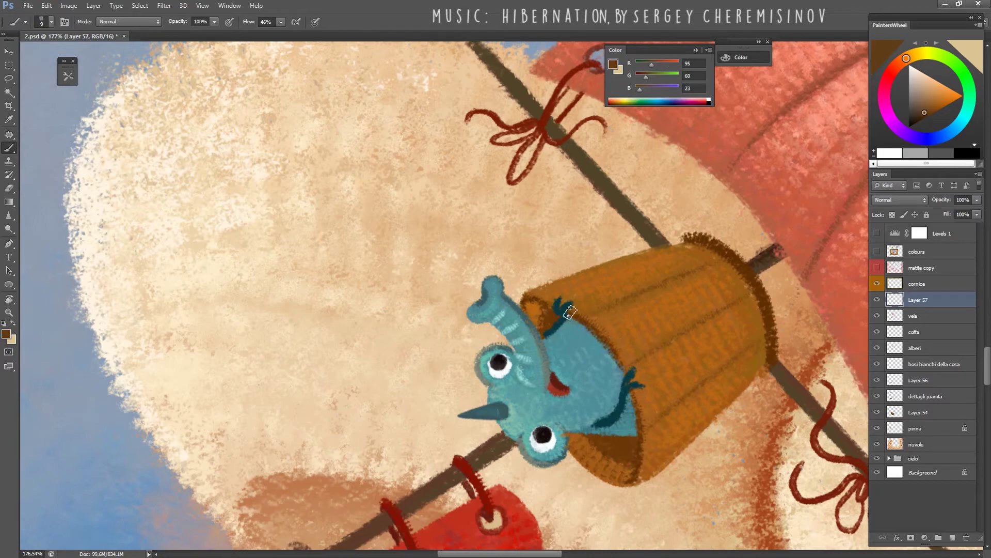
{"action": "key", "text": "r"}
{"action": "mouse_move", "coordinate": [573, 308]}
{"action": "left_mouse_down"}
{"action": "mouse_move", "coordinate": [491, 331]}
{"action": "mouse_move", "coordinate": [418, 329]}
{"action": "mouse_move", "coordinate": [439, 329]}
{"action": "mouse_move", "coordinate": [495, 258]}
{"action": "mouse_move", "coordinate": [465, 310]}
{"action": "mouse_move", "coordinate": [671, 327]}
{"action": "left_mouse_up"}
{"action": "key", "text": "z"}
{"action": "key", "text": "r"}
{"action": "key", "text": "z"}
{"action": "key", "text": "b"}
{"action": "key", "text": "r"}
{"action": "key", "text": "z"}
{"action": "mouse_move", "coordinate": [671, 328]}
{"action": "left_mouse_down"}
{"action": "mouse_move", "coordinate": [714, 327]}
{"action": "mouse_move", "coordinate": [517, 199]}
{"action": "left_mouse_up"}
{"action": "key", "text": "r"}
{"action": "key", "text": "ctrl+plus"}
{"action": "key", "text": "b"}
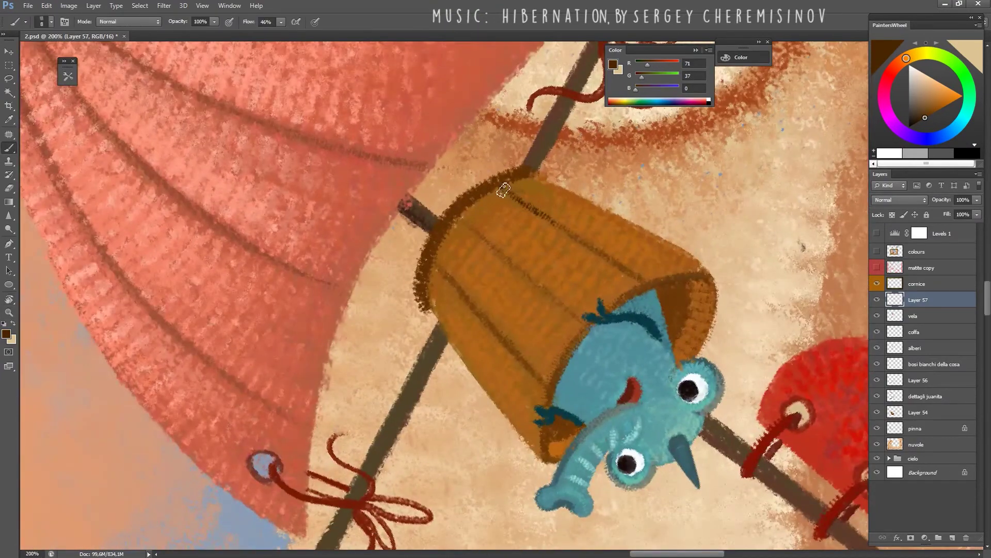
{"action": "left_click", "coordinate": [531, 207], "text": "alt"}
Reset the view rotation, sample a light orange-brown, and add new Layer 58 above Layer 57.
{"action": "key", "text": "r"}
{"action": "key", "text": "Escape"}
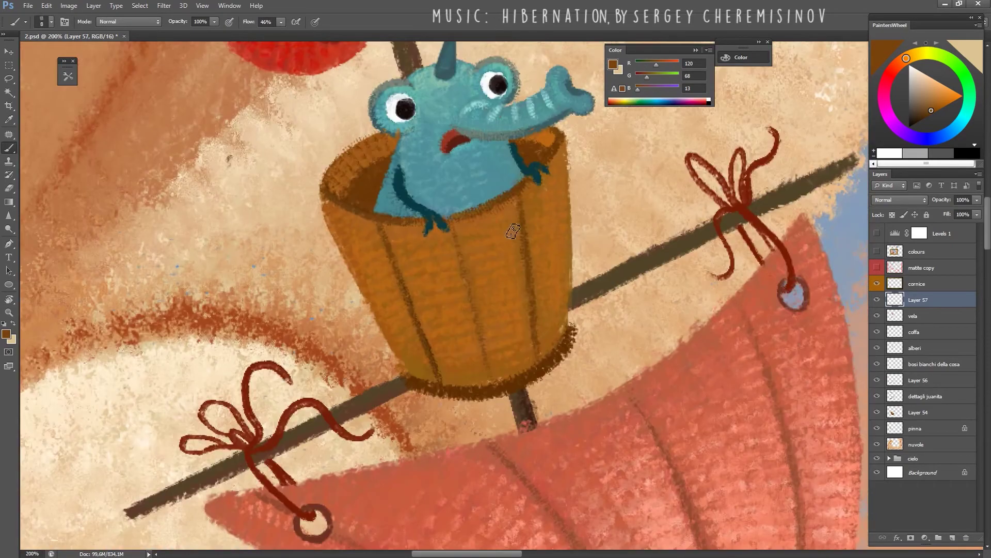
{"action": "scroll", "coordinate": [465, 232], "scroll_direction": "down", "scroll_amount": 5, "text": "alt"}
{"action": "scroll", "coordinate": [465, 232], "scroll_direction": "up", "scroll_amount": 2, "text": "alt"}
{"action": "left_click", "coordinate": [927, 116]}
{"action": "left_click_drag", "start_coordinate": [401, 211], "coordinate": [478, 298]}
{"action": "scroll", "coordinate": [478, 298], "scroll_direction": "up", "scroll_amount": 3, "text": "alt"}
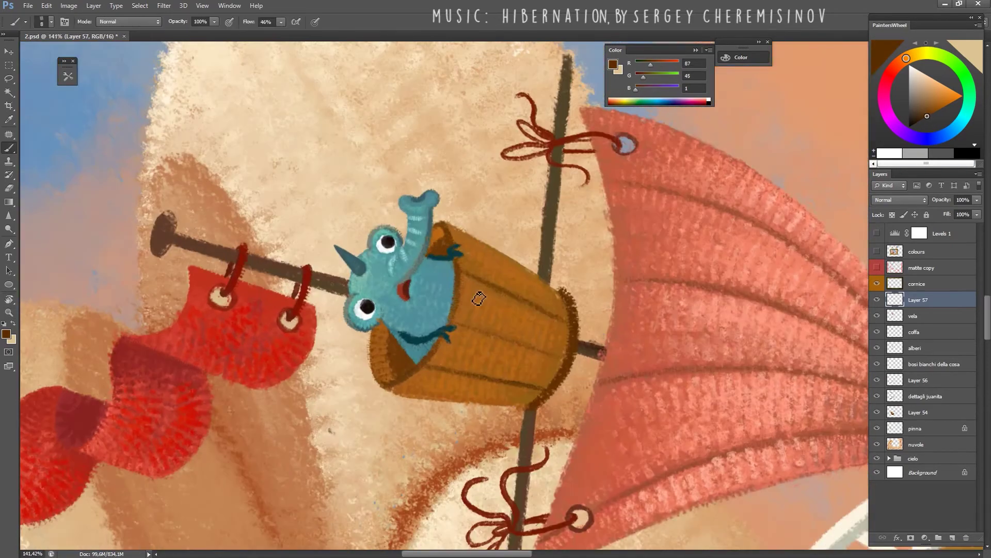
{"action": "left_click", "coordinate": [544, 316], "text": "alt"}
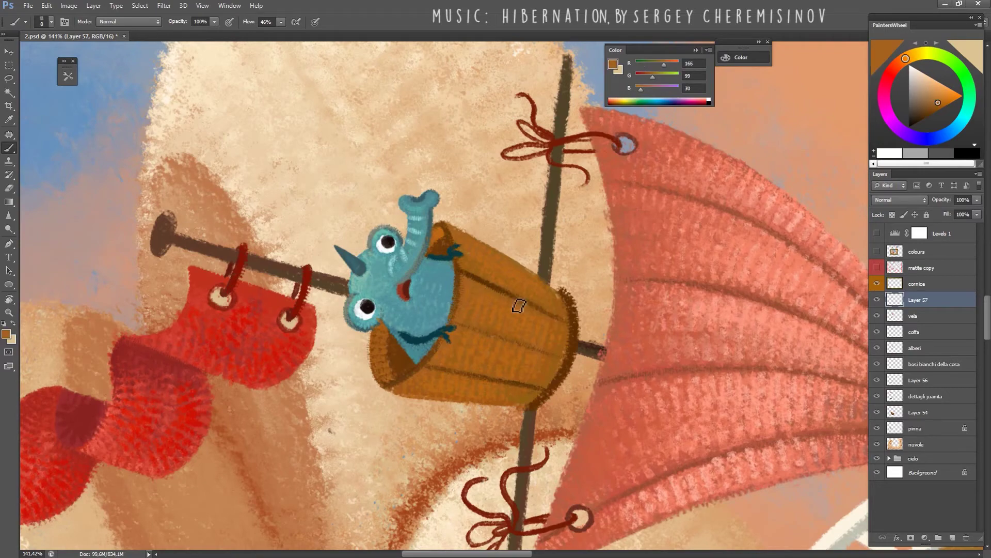
{"action": "key", "text": "z"}
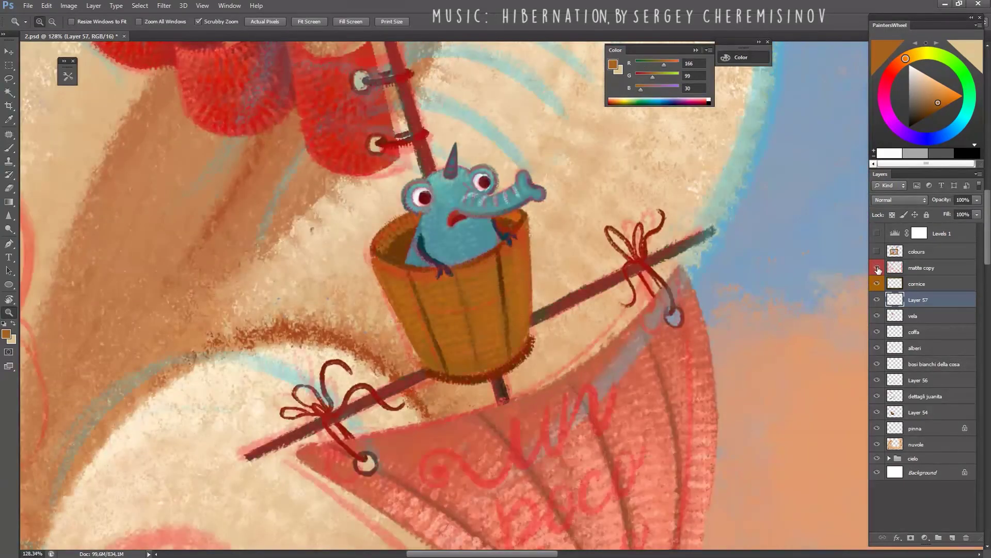
{"action": "left_click", "coordinate": [951, 532]}
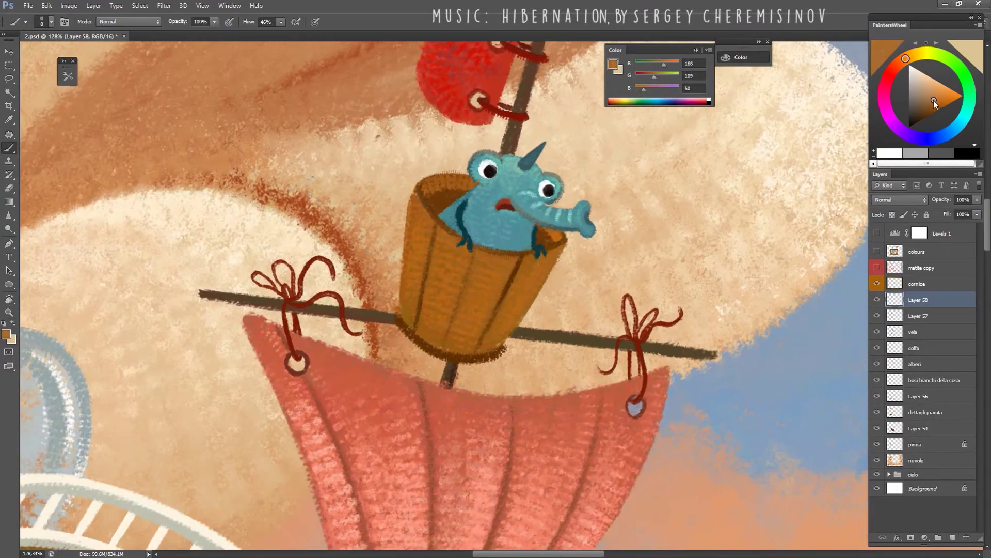
Paint pale tan bands across the crow's nest basket on Layer 58.
{"action": "left_click", "coordinate": [927, 104]}
{"action": "left_click", "coordinate": [928, 97]}
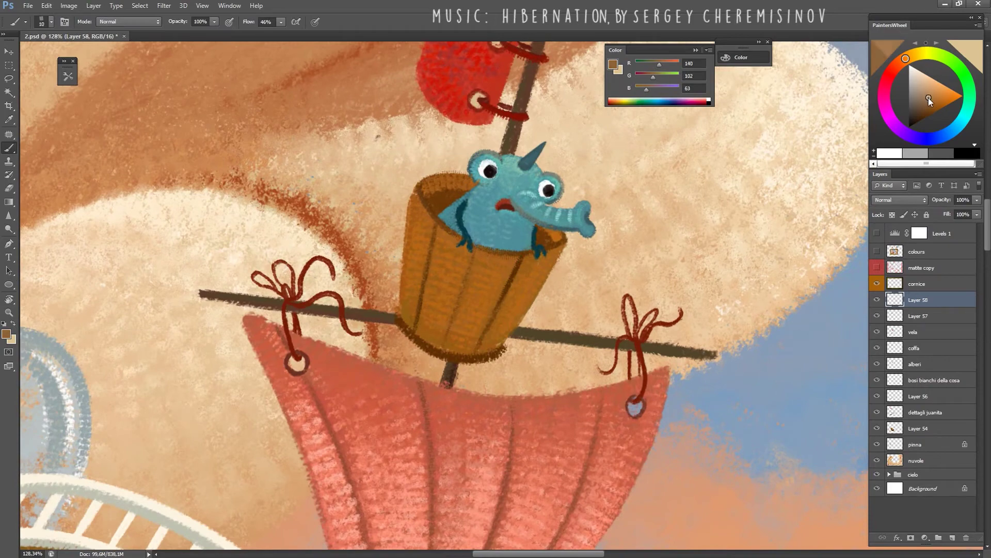
{"action": "left_click_drag", "start_coordinate": [431, 285], "coordinate": [491, 309]}
{"action": "left_click", "coordinate": [931, 89]}
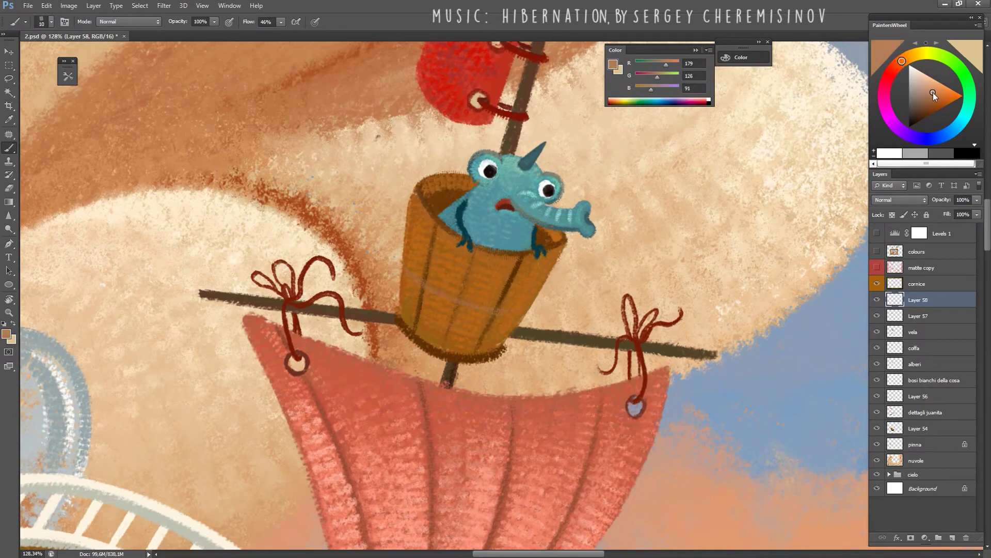
{"action": "mouse_move", "coordinate": [418, 279]}
{"action": "left_mouse_down"}
{"action": "mouse_move", "coordinate": [476, 313]}
{"action": "mouse_move", "coordinate": [481, 330]}
{"action": "left_mouse_up"}
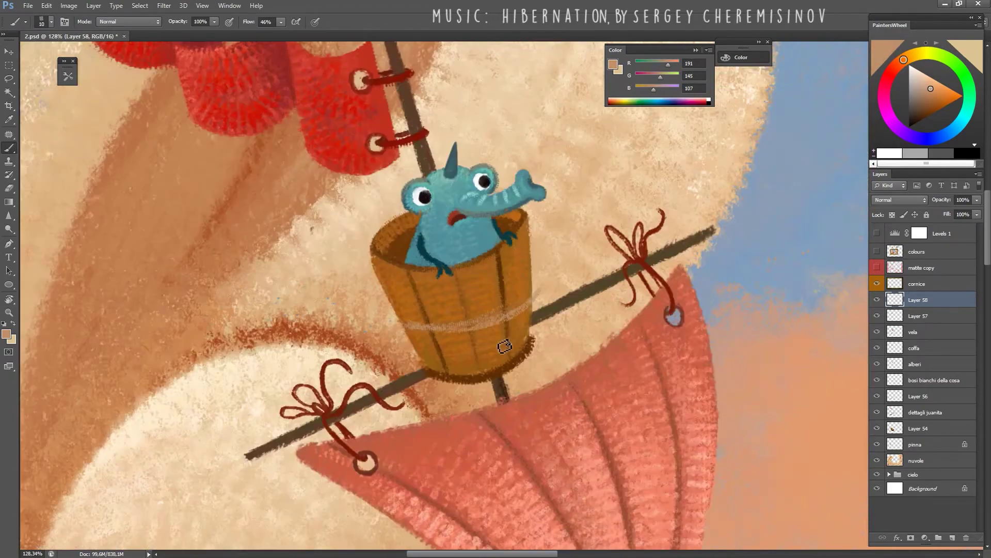
Paint a dark brown hoop band across the basket with a larger brush.
{"action": "key", "text": "bracketright"}
{"action": "left_click", "coordinate": [509, 289], "text": "alt"}
{"action": "mouse_move", "coordinate": [531, 372]}
{"action": "left_mouse_down"}
{"action": "mouse_move", "coordinate": [508, 282]}
{"action": "mouse_move", "coordinate": [537, 383]}
{"action": "left_mouse_up"}
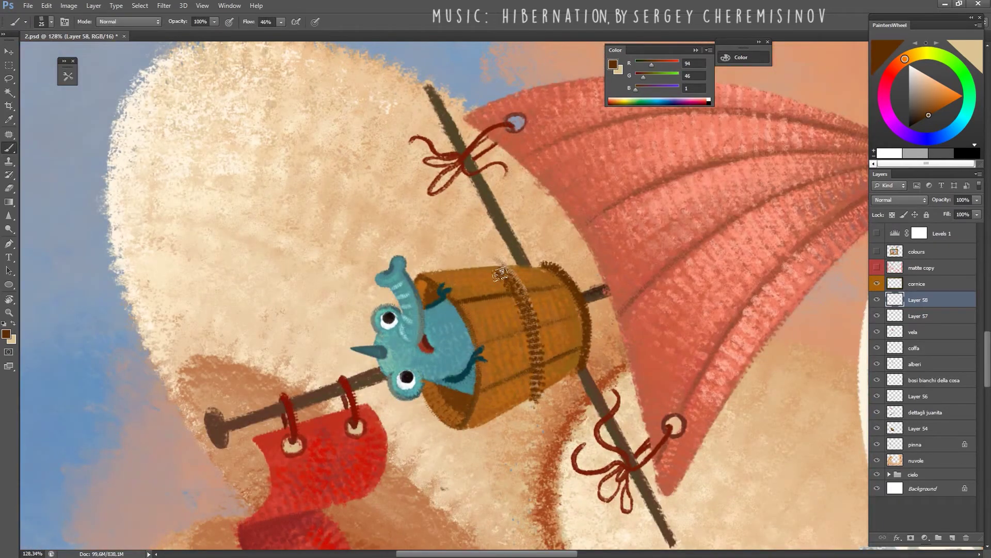
{"action": "left_click_drag", "start_coordinate": [503, 266], "coordinate": [531, 365]}
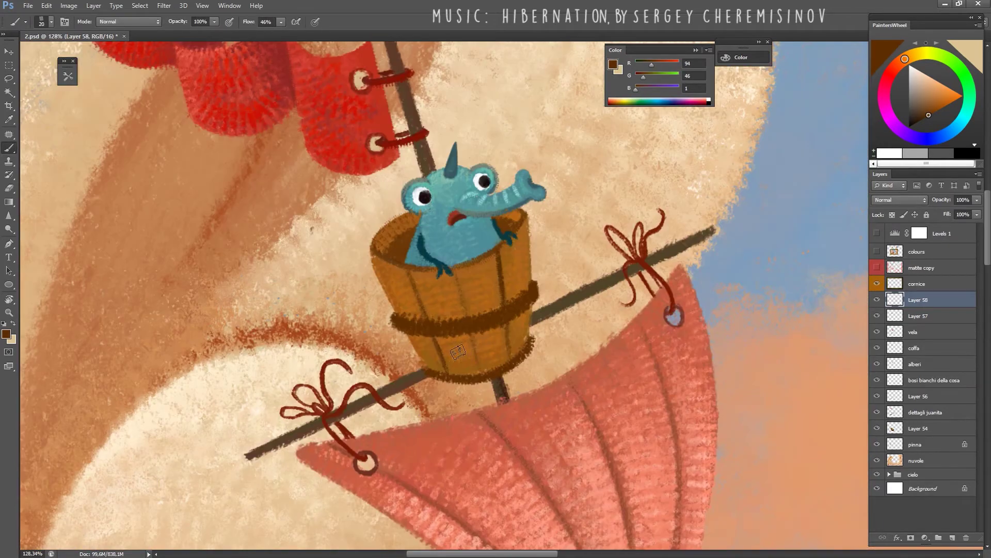
{"action": "key", "text": "z"}
{"action": "mouse_move", "coordinate": [517, 290]}
{"action": "left_mouse_down"}
{"action": "mouse_move", "coordinate": [499, 279]}
{"action": "mouse_move", "coordinate": [794, 319]}
{"action": "left_mouse_up"}
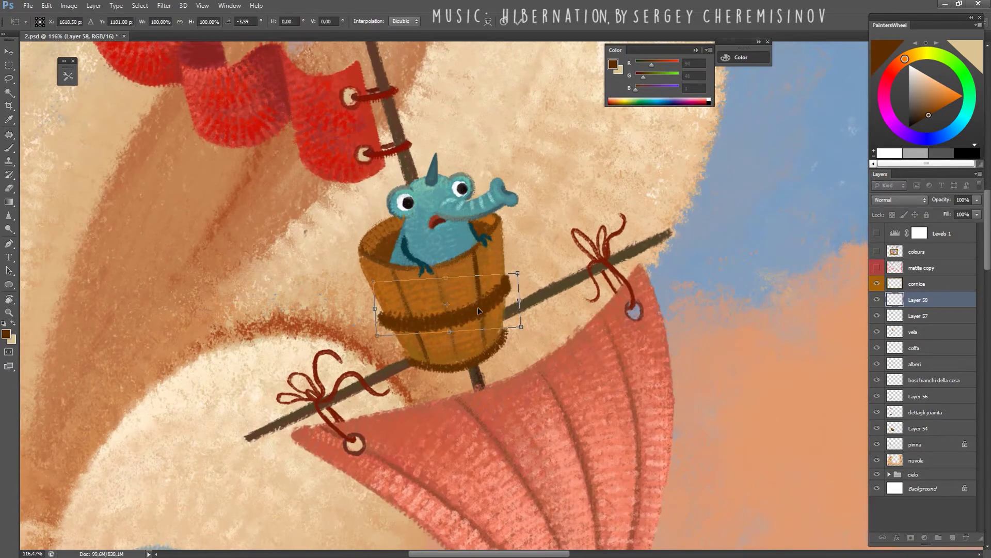
{"action": "left_click_drag", "start_coordinate": [372, 311], "coordinate": [385, 311]}
Trim the band's left end and warp it to follow the basket's curve.
{"action": "key", "text": "e"}
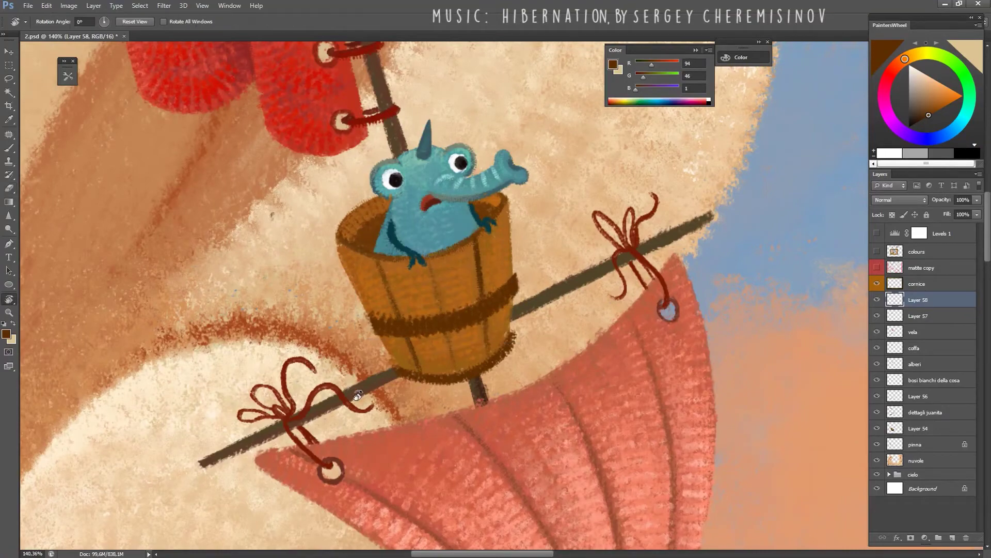
{"action": "left_click_drag", "start_coordinate": [364, 312], "coordinate": [368, 330]}
{"action": "scroll", "coordinate": [522, 311], "scroll_direction": "down", "scroll_amount": 3}
{"action": "key", "text": "ctrl+t"}
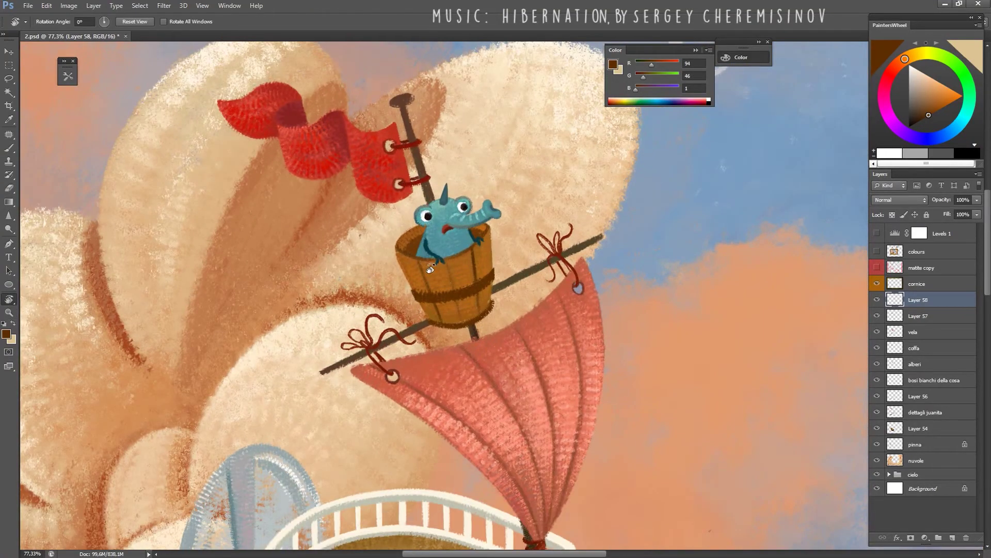
{"action": "left_click", "coordinate": [488, 22]}
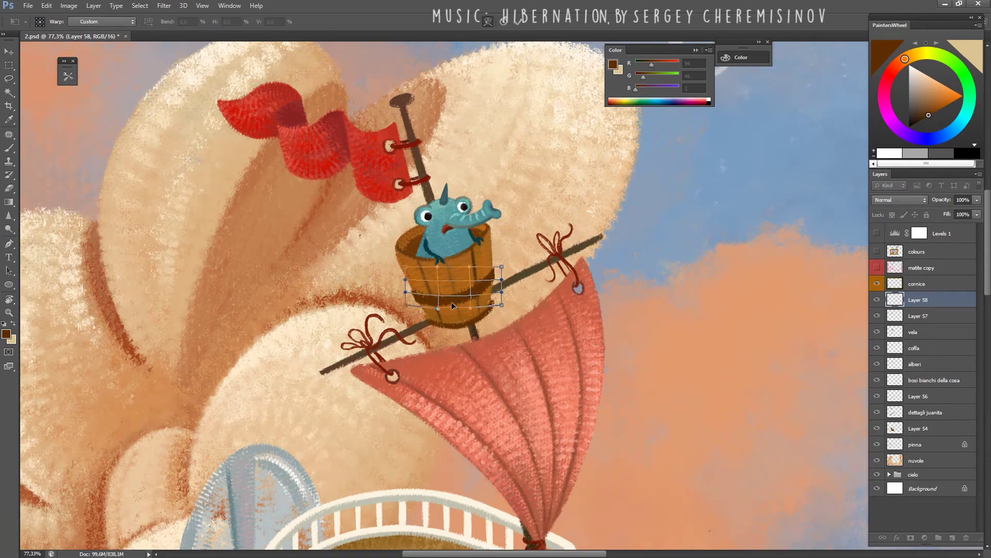
{"action": "key", "text": "Return"}
Rotate the canvas about 90 degrees and return to the Brush.
{"action": "scroll", "coordinate": [451, 301], "scroll_direction": "down", "scroll_amount": 4}
{"action": "key", "text": "r"}
{"action": "left_click_drag", "start_coordinate": [383, 375], "coordinate": [499, 257]}
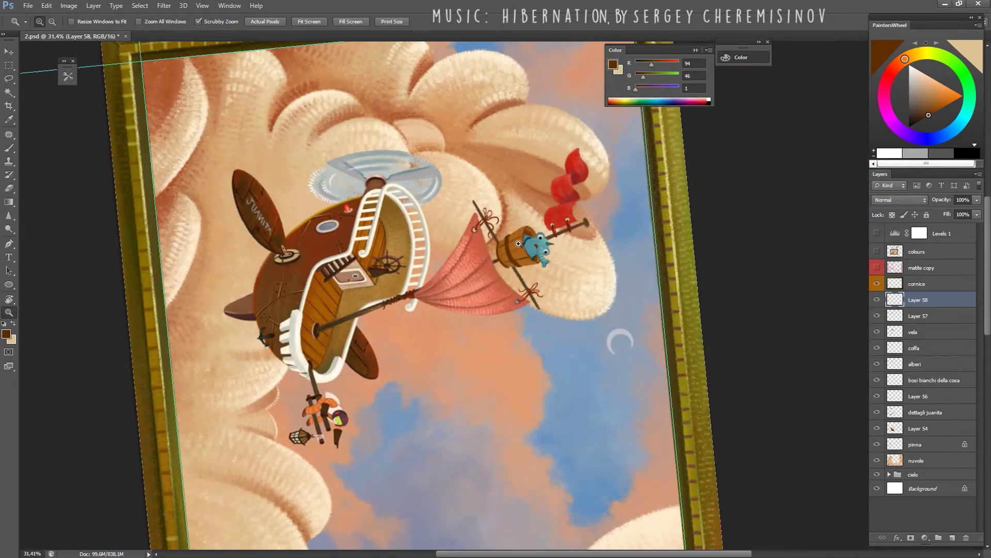
{"action": "scroll", "coordinate": [499, 256], "scroll_direction": "up", "scroll_amount": 5}
{"action": "key", "text": "b"}
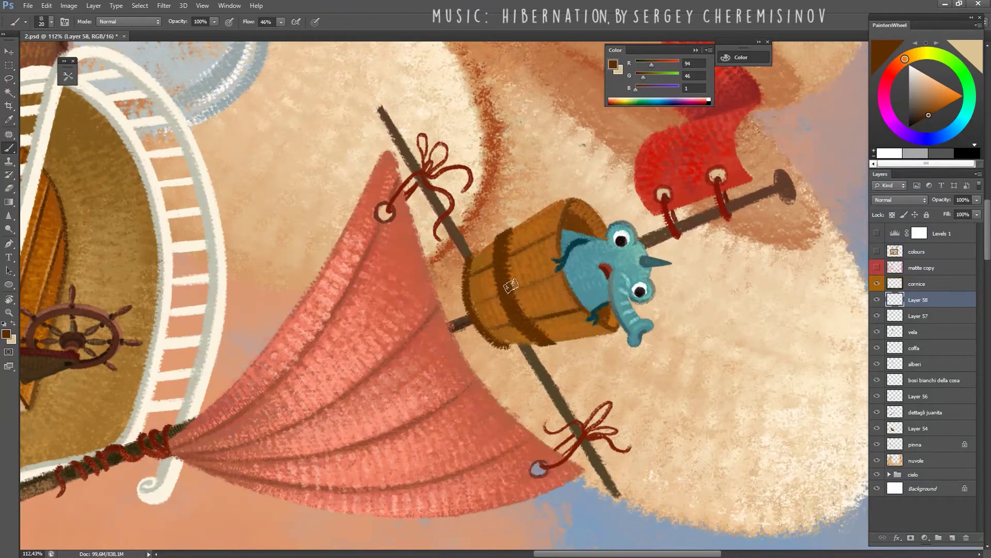
Rotate the canvas and sample the bucket's dark band brown, raising the colour's red.
{"action": "key", "text": "e"}
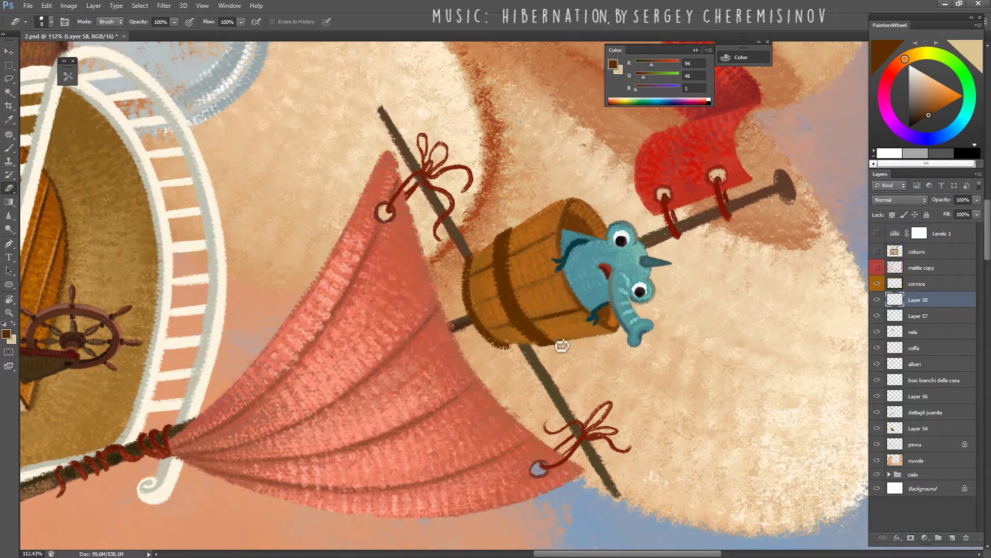
{"action": "key", "text": "b"}
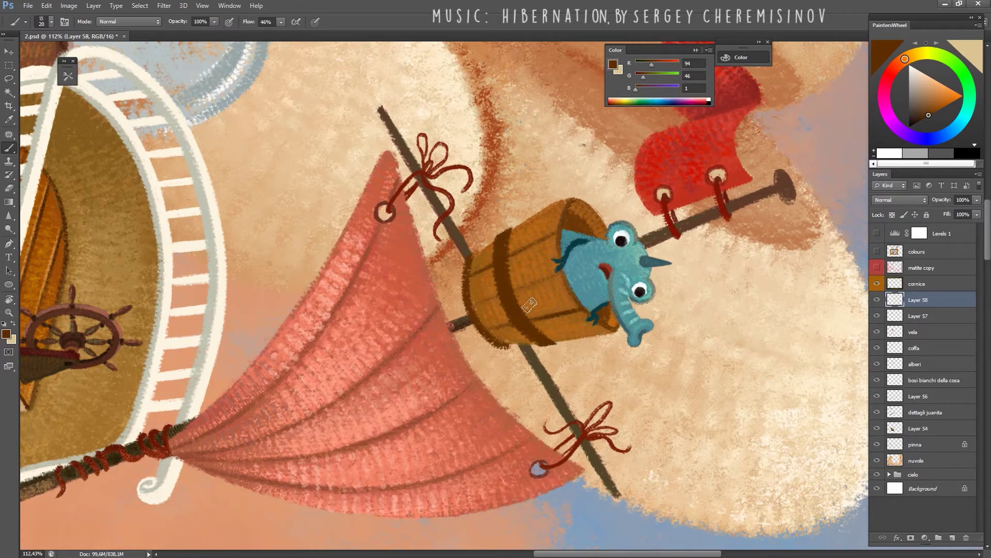
{"action": "mouse_move", "coordinate": [529, 304]}
{"action": "left_mouse_down"}
{"action": "mouse_move", "coordinate": [562, 254]}
{"action": "mouse_move", "coordinate": [468, 335]}
{"action": "left_mouse_up"}
{"action": "key", "text": "e"}
{"action": "key", "text": "b"}
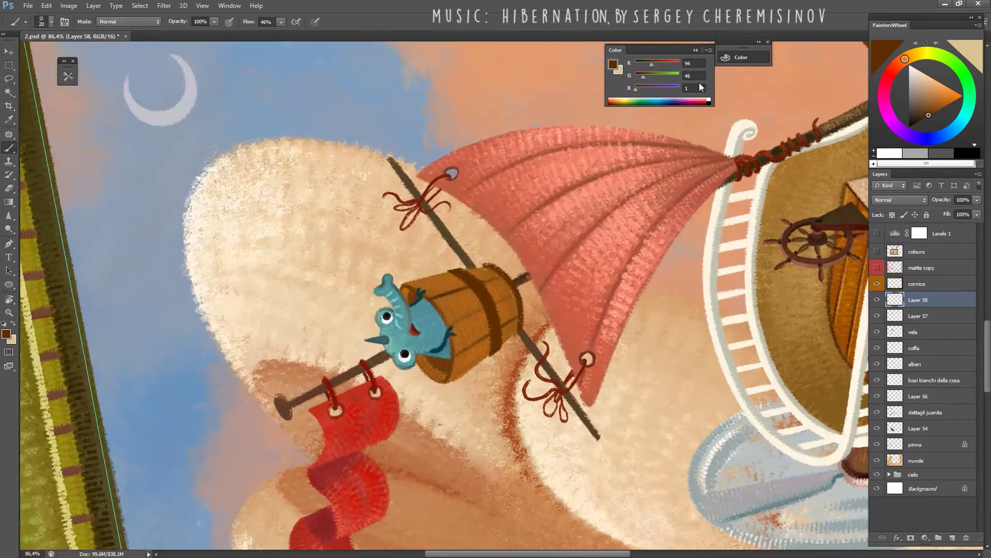
{"action": "left_click_drag", "start_coordinate": [652, 65], "coordinate": [658, 64]}
{"action": "left_click", "coordinate": [492, 306], "text": "alt"}
{"action": "left_click_drag", "start_coordinate": [491, 306], "coordinate": [490, 263]}
Pick warm browns from the bucket and darken its right side.
{"action": "left_click", "coordinate": [931, 110]}
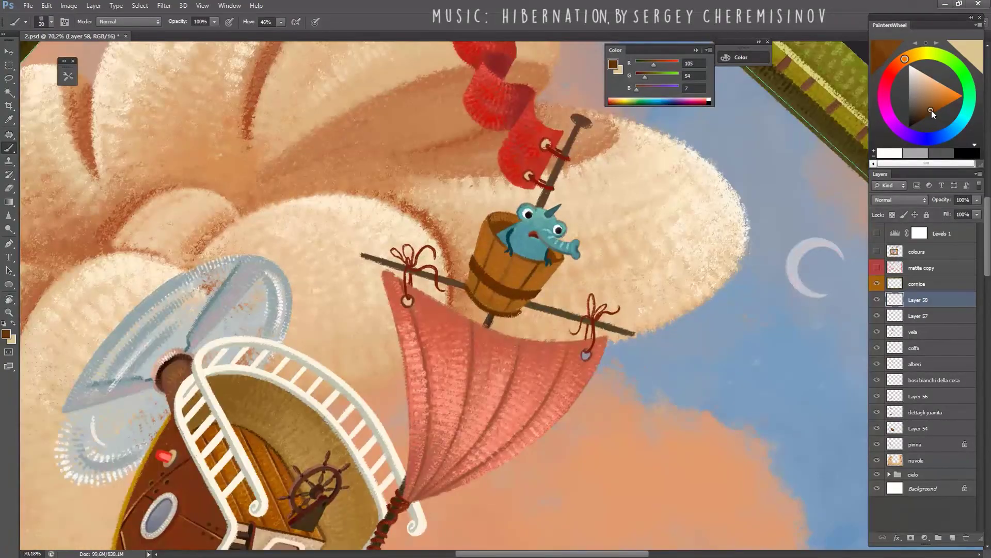
{"action": "left_click", "coordinate": [938, 106]}
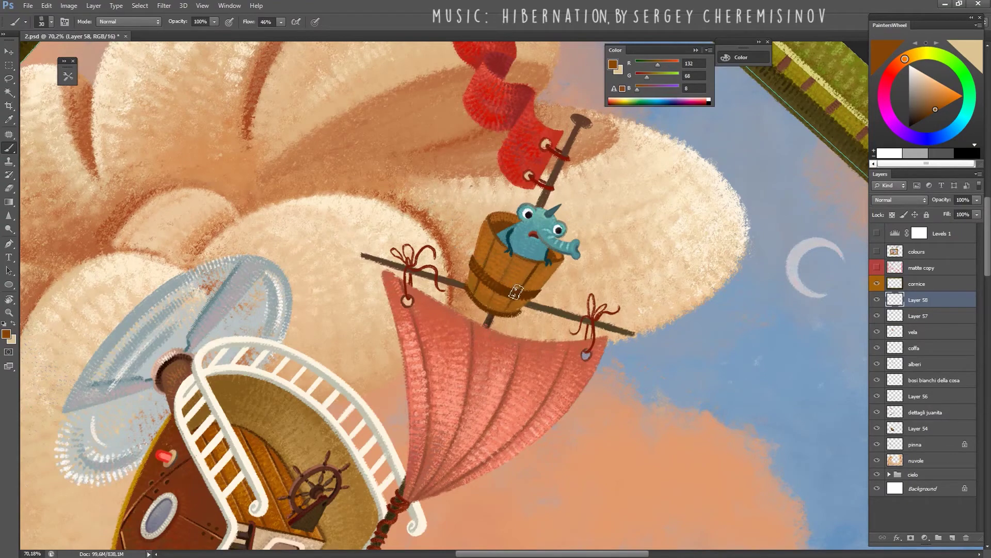
{"action": "left_click", "coordinate": [530, 293], "text": "alt"}
{"action": "left_click", "coordinate": [537, 289], "text": "alt"}
{"action": "scroll", "coordinate": [485, 282], "scroll_direction": "down", "scroll_amount": 3}
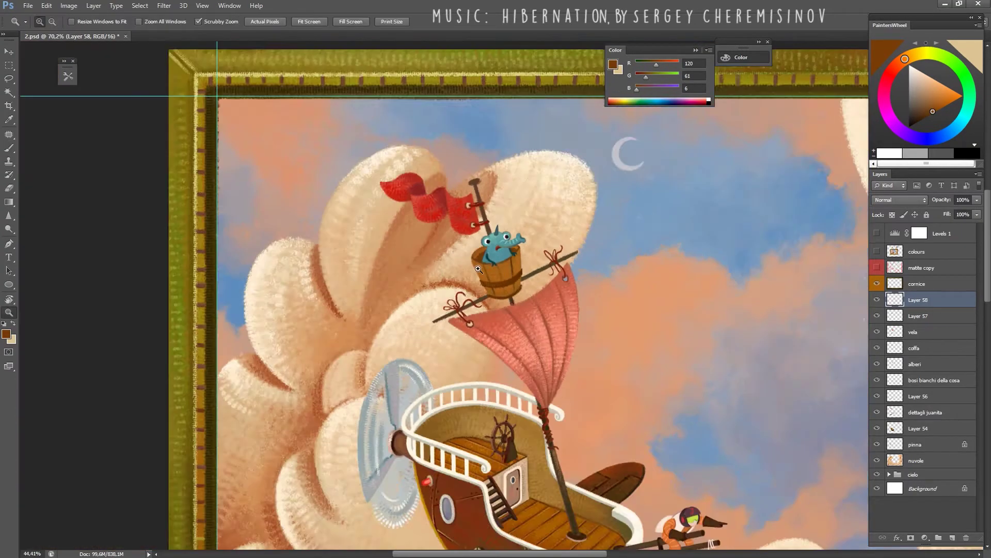
{"action": "scroll", "coordinate": [465, 287], "scroll_direction": "up", "scroll_amount": 5}
{"action": "key", "text": "e"}
{"action": "key", "text": "b"}
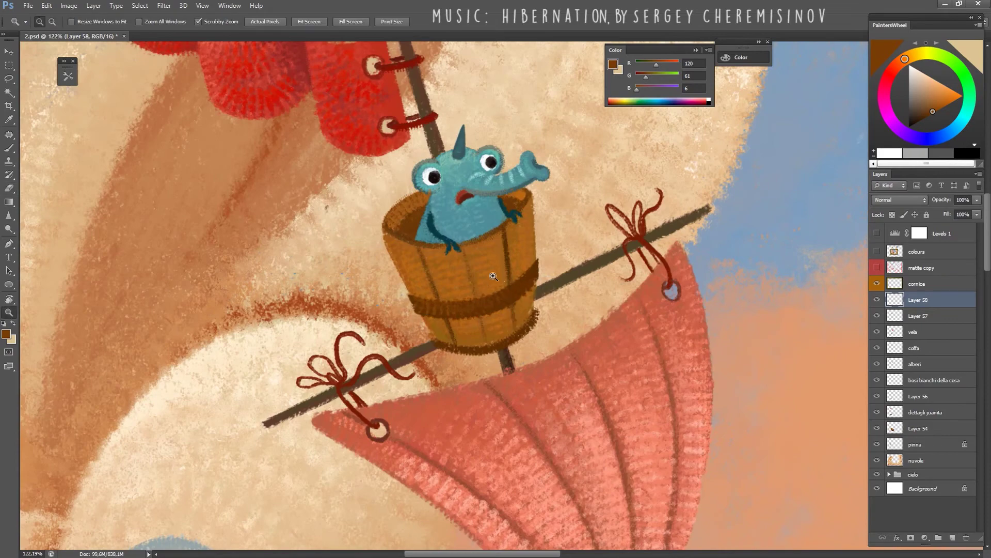
{"action": "scroll", "coordinate": [477, 292], "scroll_direction": "down", "scroll_amount": 3}
{"action": "scroll", "coordinate": [486, 284], "scroll_direction": "up", "scroll_amount": 3}
{"action": "left_click", "coordinate": [491, 277], "text": "alt"}
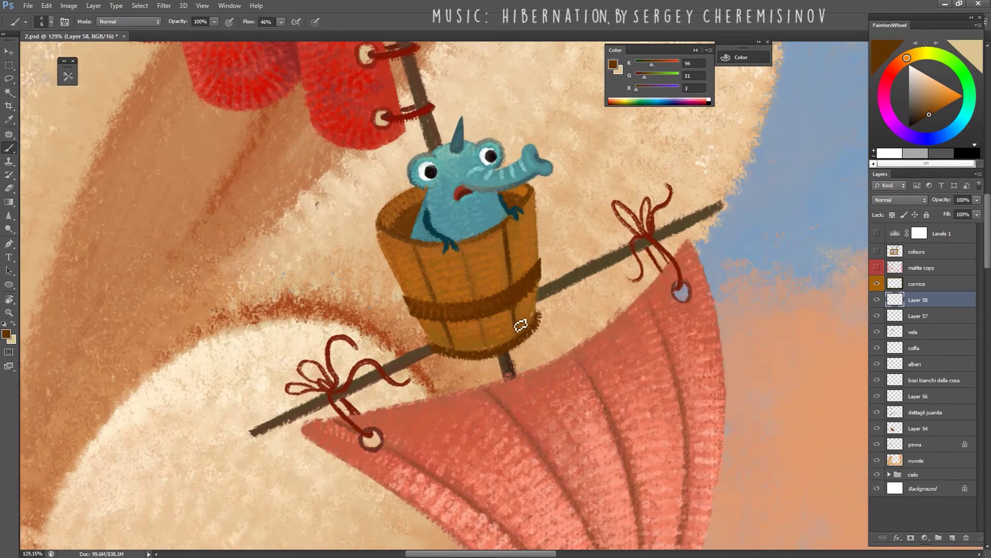
{"action": "left_click_drag", "start_coordinate": [520, 331], "coordinate": [519, 315]}
Zoom out on the crow's nest and sample mid and deeper orange-browns from the barrel.
{"action": "key", "text": "z"}
{"action": "left_click_drag", "start_coordinate": [466, 250], "coordinate": [444, 339]}
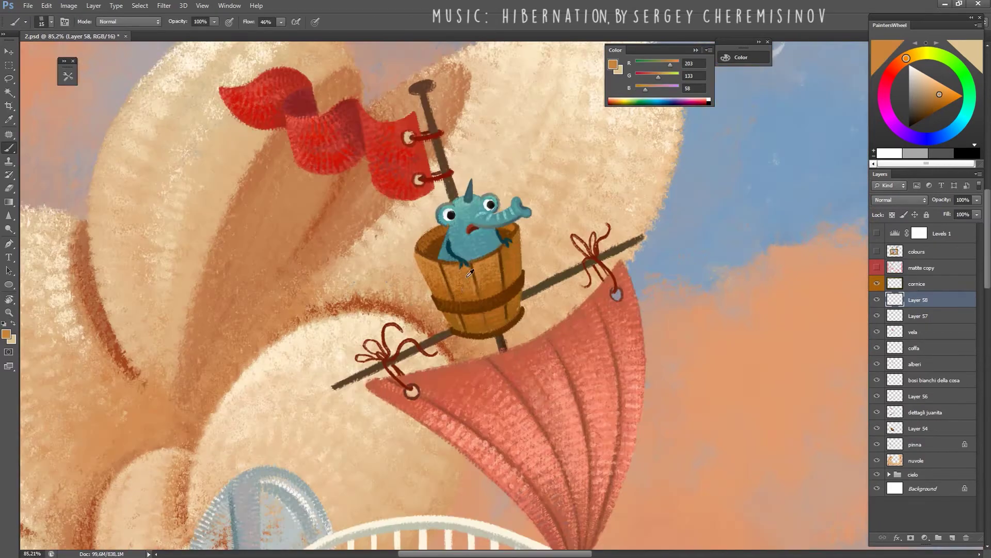
{"action": "key", "text": "e"}
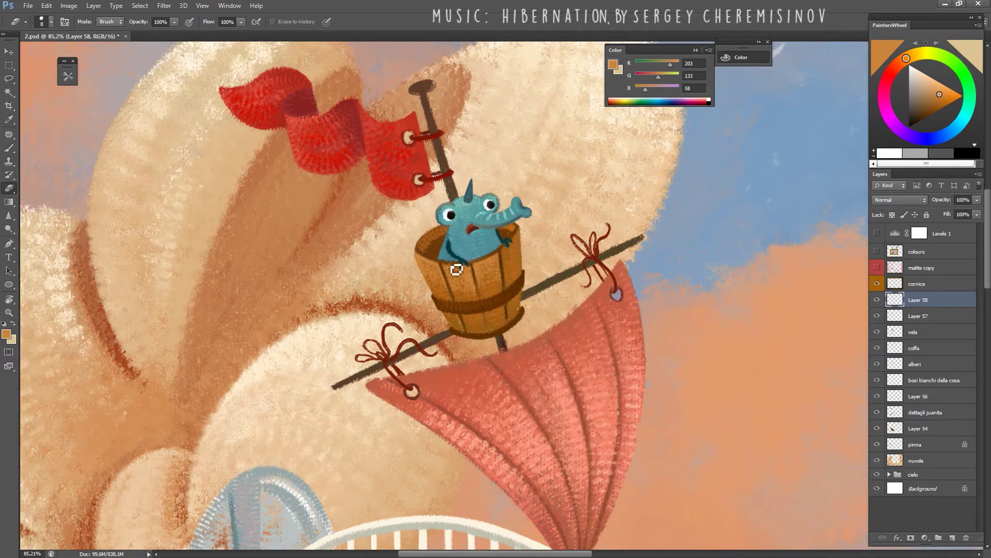
{"action": "scroll", "coordinate": [456, 269], "scroll_direction": "down", "scroll_amount": 3}
{"action": "scroll", "coordinate": [462, 276], "scroll_direction": "up", "scroll_amount": 5}
{"action": "key", "text": "b"}
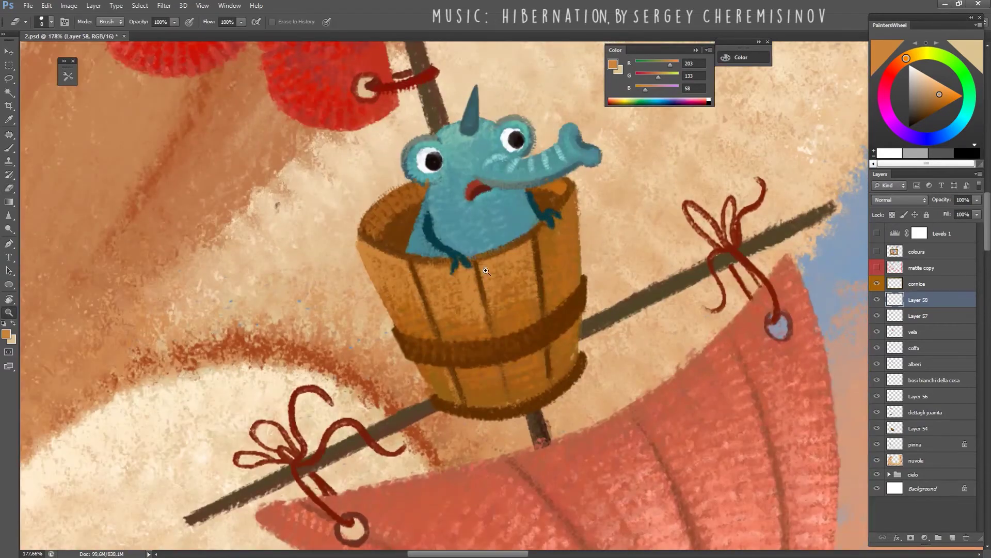
{"action": "scroll", "coordinate": [461, 266], "scroll_direction": "down", "scroll_amount": 2}
{"action": "left_click", "coordinate": [469, 294], "text": "alt"}
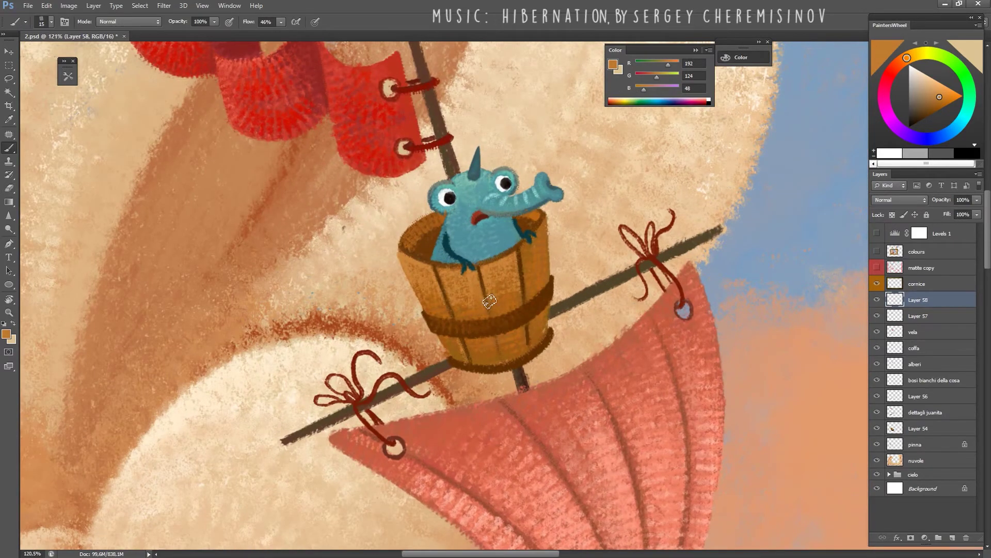
{"action": "left_click", "coordinate": [532, 260], "text": "alt"}
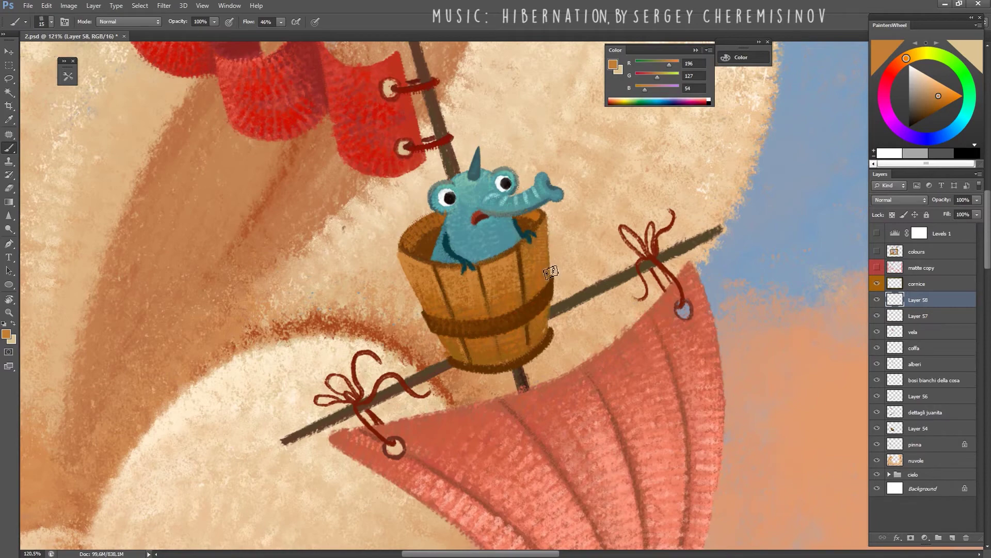
{"action": "left_click", "coordinate": [537, 279], "text": "alt"}
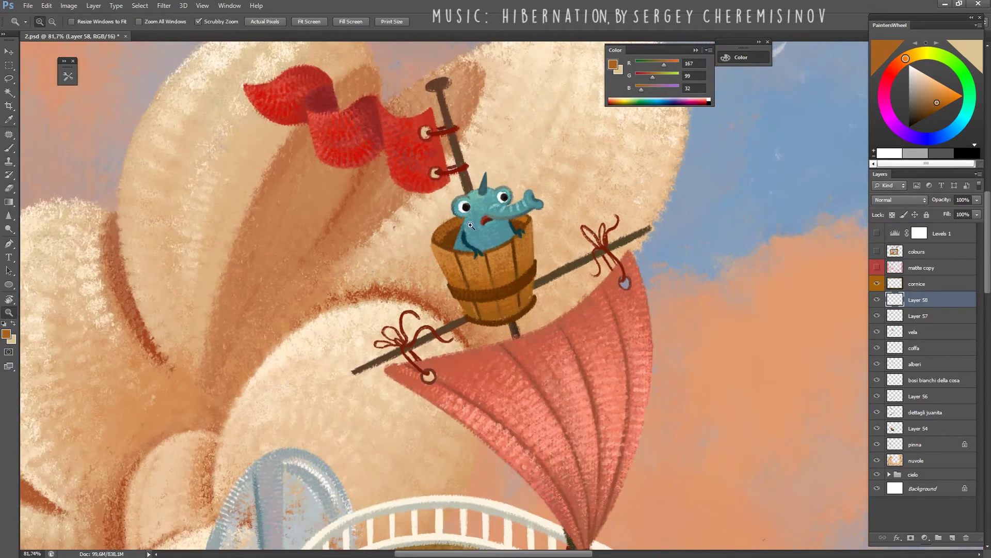
Choose warmer orange-brown and darker shading browns while rotating around the bucket.
{"action": "scroll", "coordinate": [503, 230], "scroll_direction": "down", "scroll_amount": 2}
{"action": "left_click", "coordinate": [447, 257], "text": "alt"}
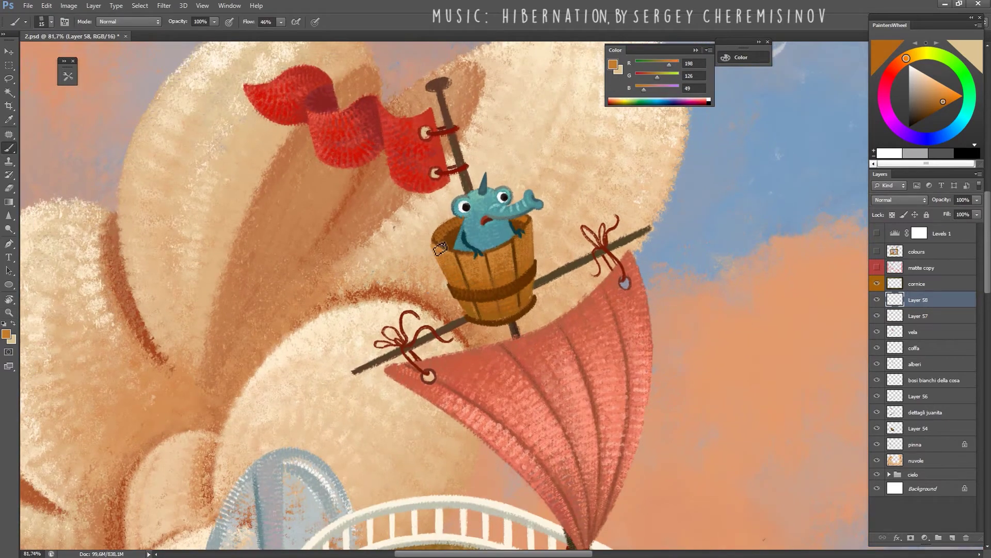
{"action": "scroll", "coordinate": [471, 272], "scroll_direction": "up", "scroll_amount": 1}
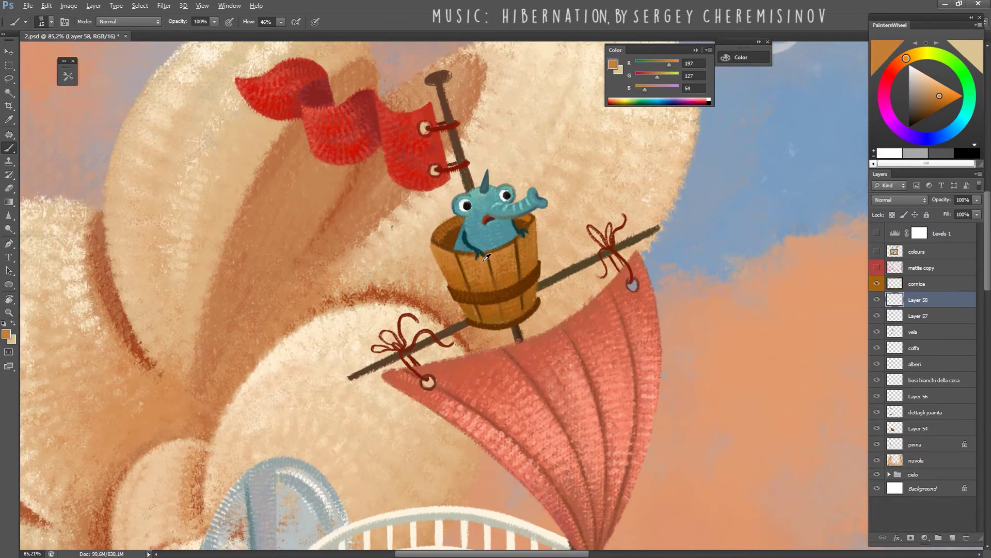
{"action": "left_click", "coordinate": [472, 266], "text": "alt"}
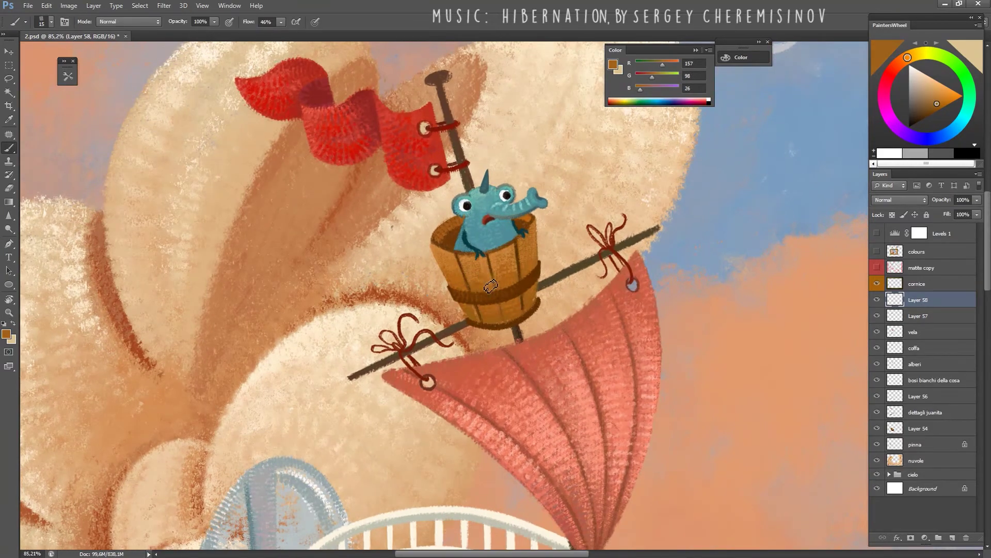
{"action": "left_click", "coordinate": [486, 257], "text": "alt"}
{"action": "key", "text": "z"}
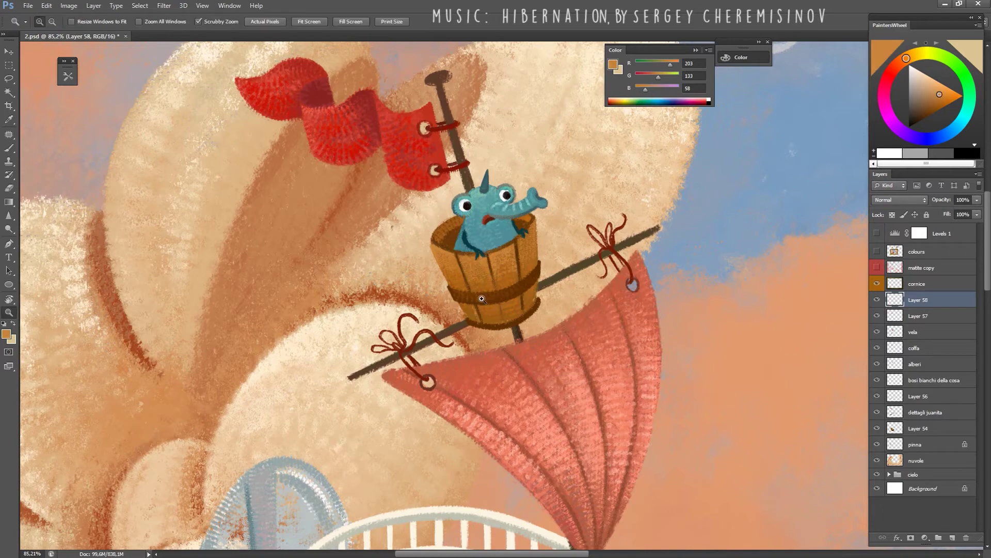
{"action": "left_click_drag", "start_coordinate": [478, 293], "coordinate": [511, 293]}
{"action": "key", "text": "b"}
{"action": "left_click", "coordinate": [679, 243], "text": "alt"}
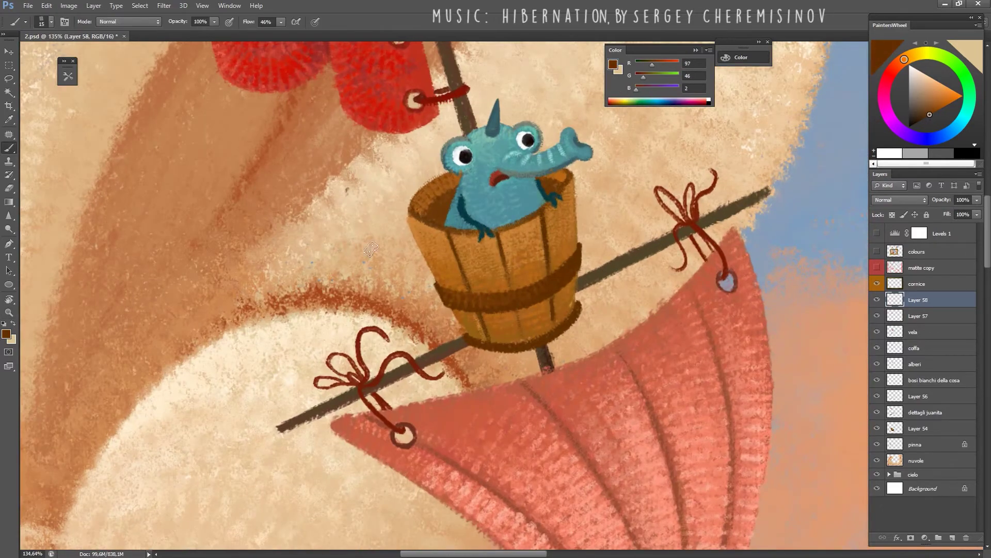
{"action": "left_click_drag", "start_coordinate": [371, 249], "coordinate": [468, 244]}
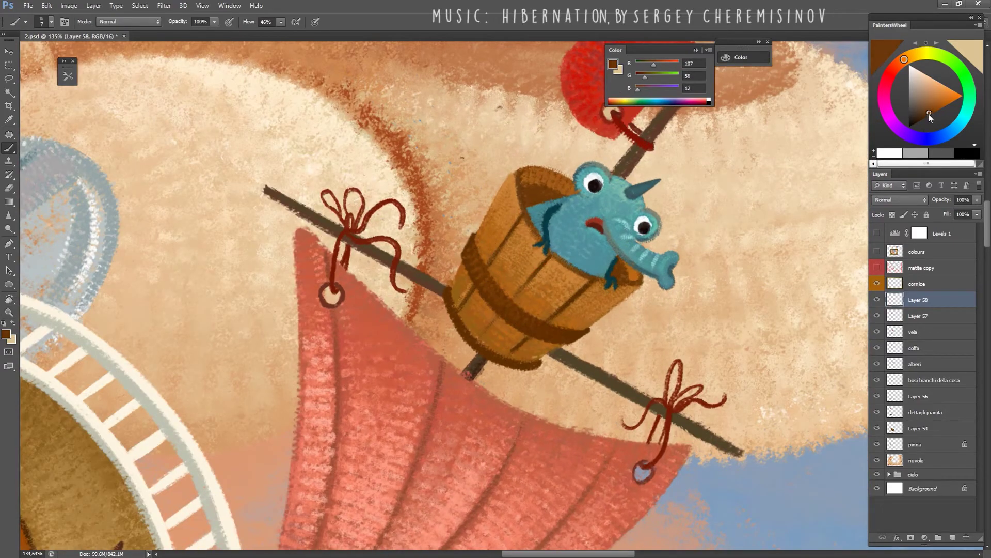
Darken the colour to near-black brown, fit the picture, and choose a bright orange highlight.
{"action": "left_click_drag", "start_coordinate": [928, 113], "coordinate": [918, 121]}
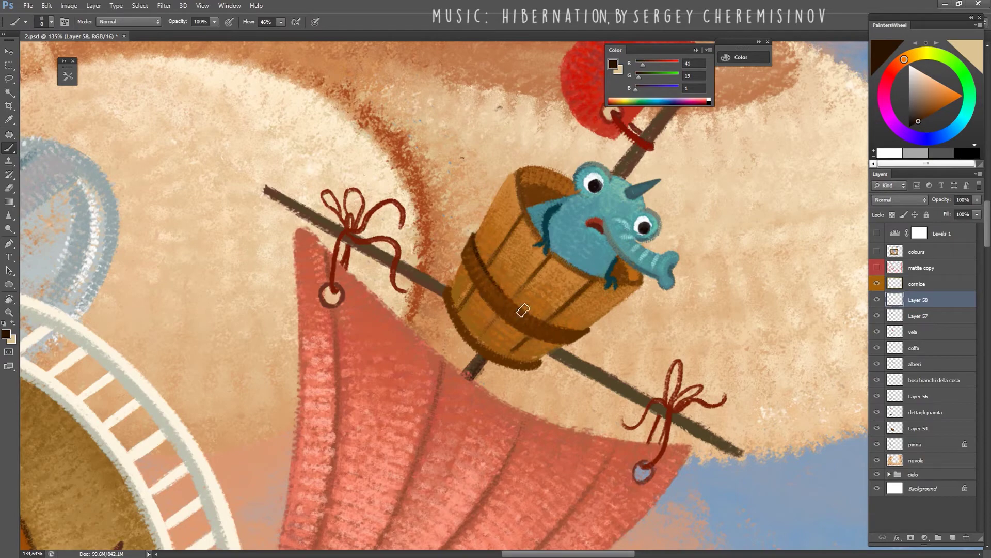
{"action": "key", "text": "Escape"}
{"action": "key", "text": "ctrl+0"}
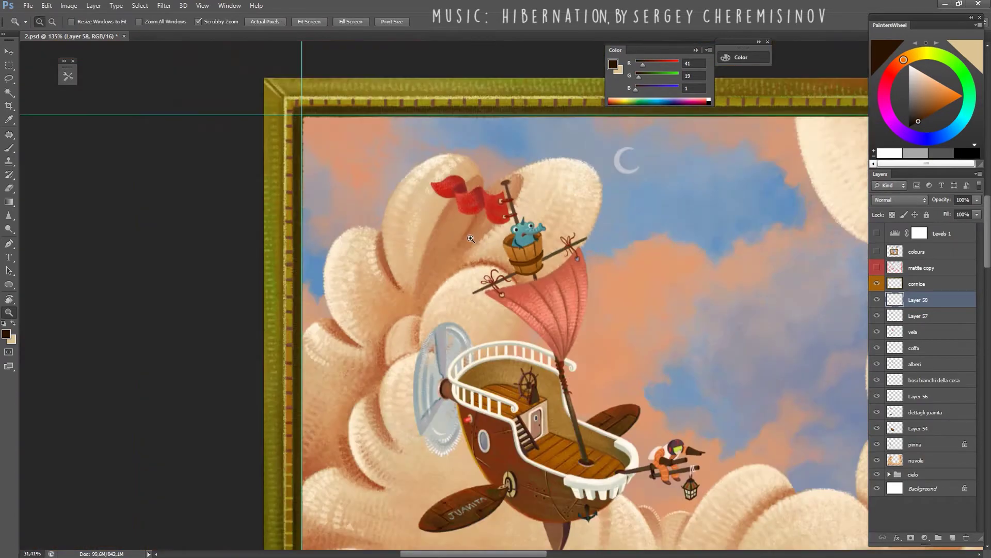
{"action": "scroll", "coordinate": [395, 223], "scroll_direction": "up", "scroll_amount": 5}
{"action": "left_click", "coordinate": [395, 223], "text": "alt"}
{"action": "left_click", "coordinate": [438, 235], "text": "alt"}
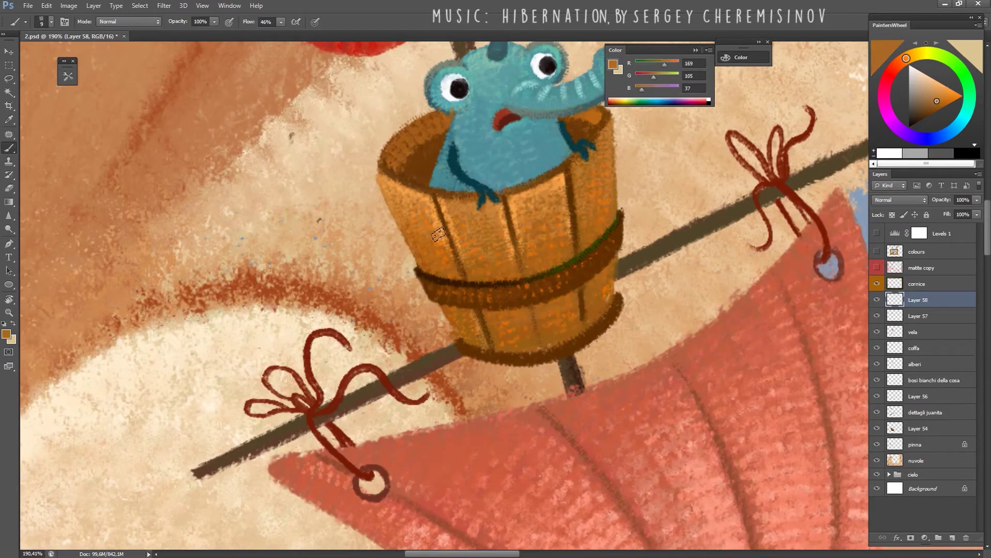
{"action": "left_click", "coordinate": [432, 216], "text": "alt"}
{"action": "left_click", "coordinate": [451, 218], "text": "alt"}
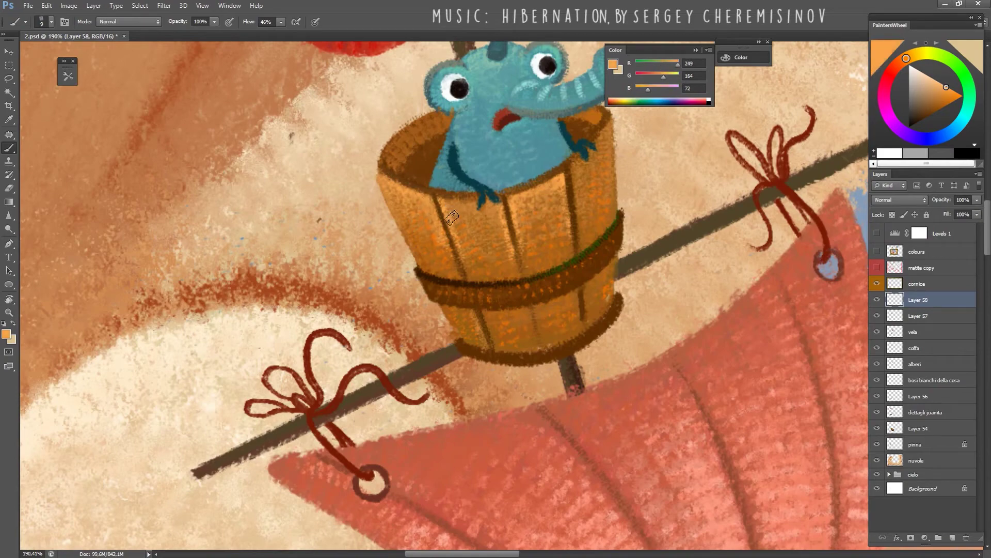
{"action": "left_click", "coordinate": [506, 253], "text": "alt"}
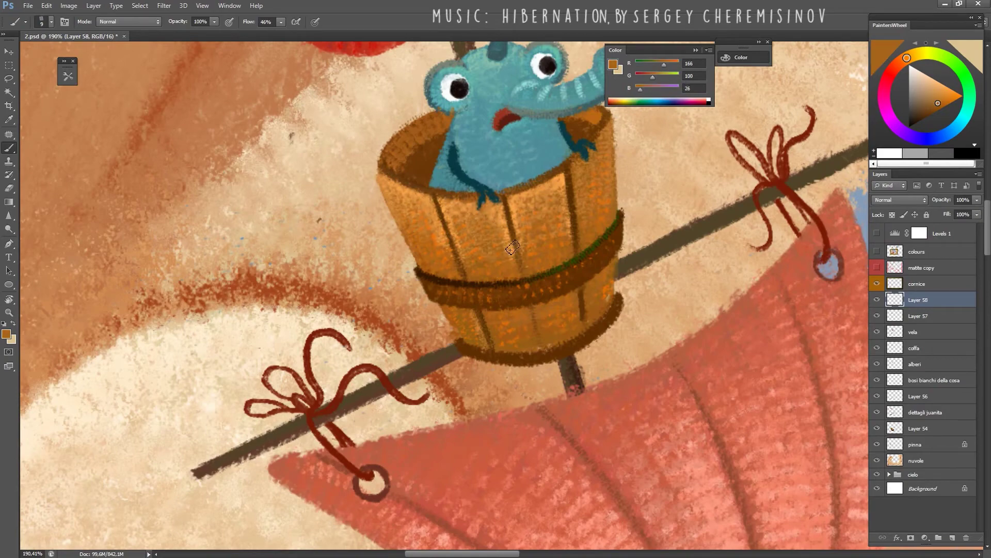
Save the crow's nest painting.
{"action": "scroll", "coordinate": [509, 243], "scroll_direction": "down", "scroll_amount": 5}
{"action": "scroll", "coordinate": [527, 207], "scroll_direction": "up", "scroll_amount": 2}
{"action": "scroll", "coordinate": [537, 189], "scroll_direction": "up", "scroll_amount": 2}
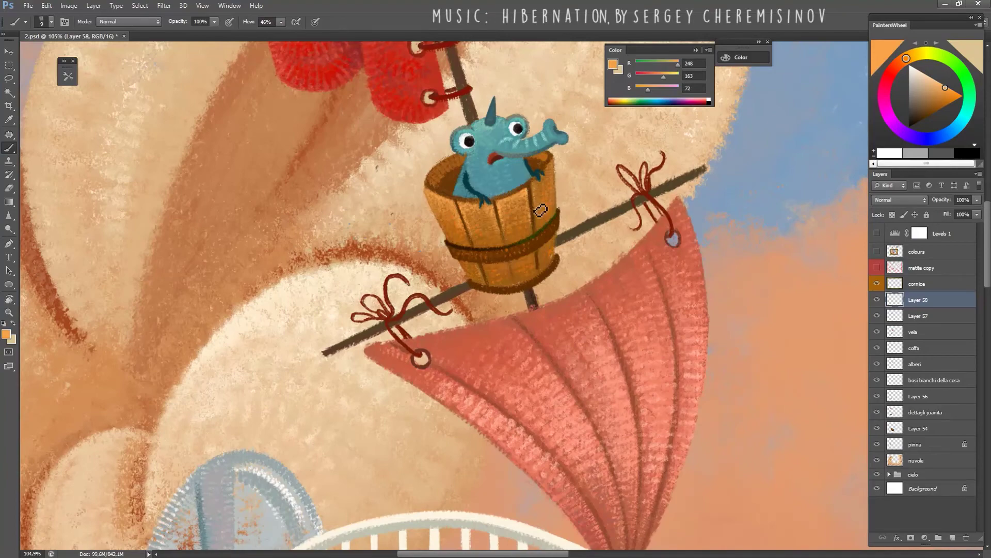
{"action": "scroll", "coordinate": [537, 222], "scroll_direction": "down", "scroll_amount": 4}
{"action": "scroll", "coordinate": [467, 291], "scroll_direction": "up", "scroll_amount": 5}
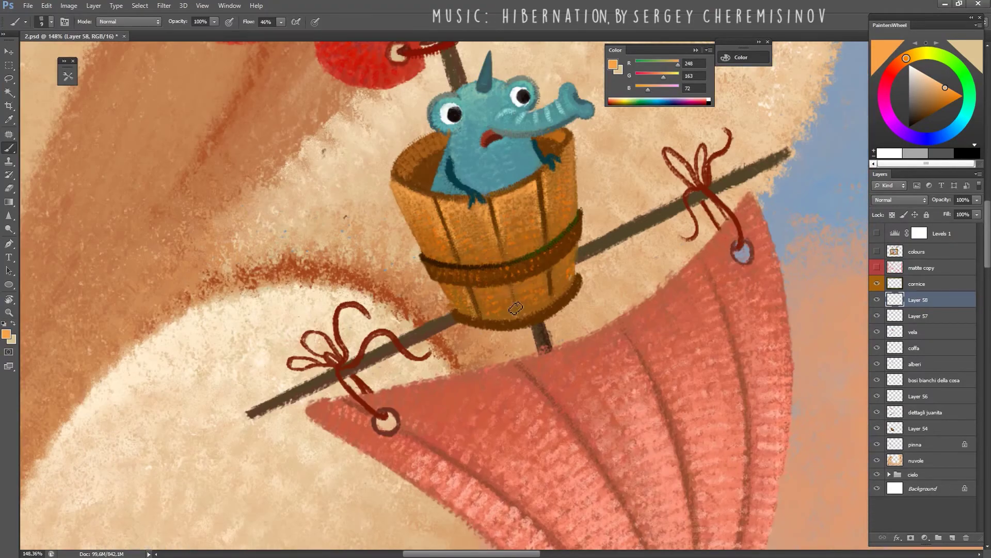
{"action": "scroll", "coordinate": [552, 294], "scroll_direction": "down", "scroll_amount": 3}
{"action": "scroll", "coordinate": [512, 320], "scroll_direction": "down", "scroll_amount": 2}
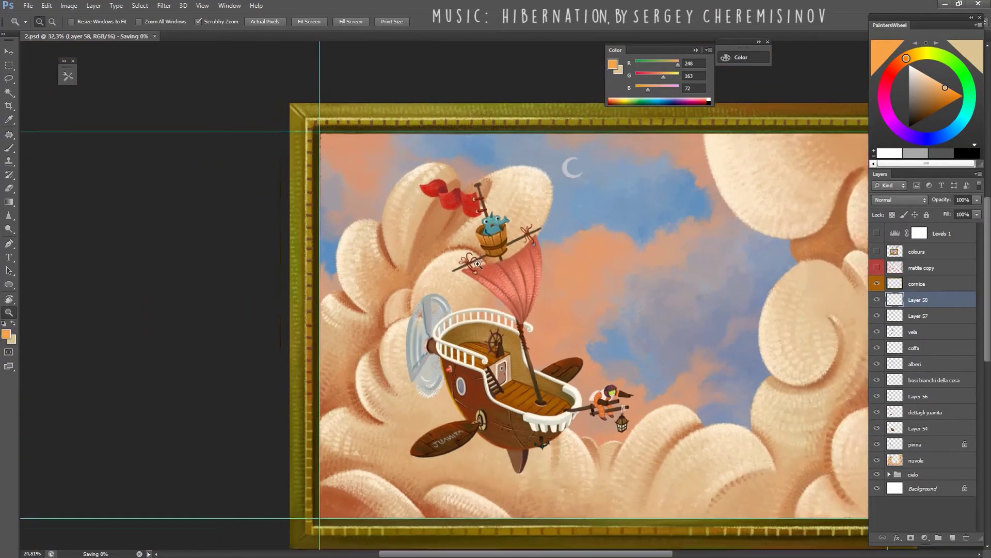
{"action": "key", "text": "ctrl+s"}
Sample the sail's salmon colour and zoom out to see more of the sail.
{"action": "double_click", "coordinate": [882, 266]}
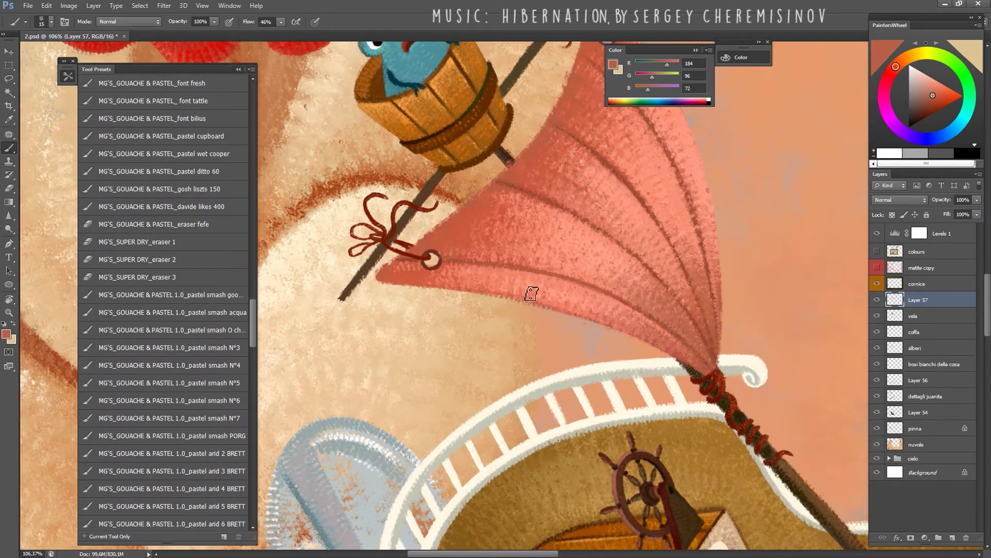
{"action": "left_click", "coordinate": [503, 272], "text": "alt"}
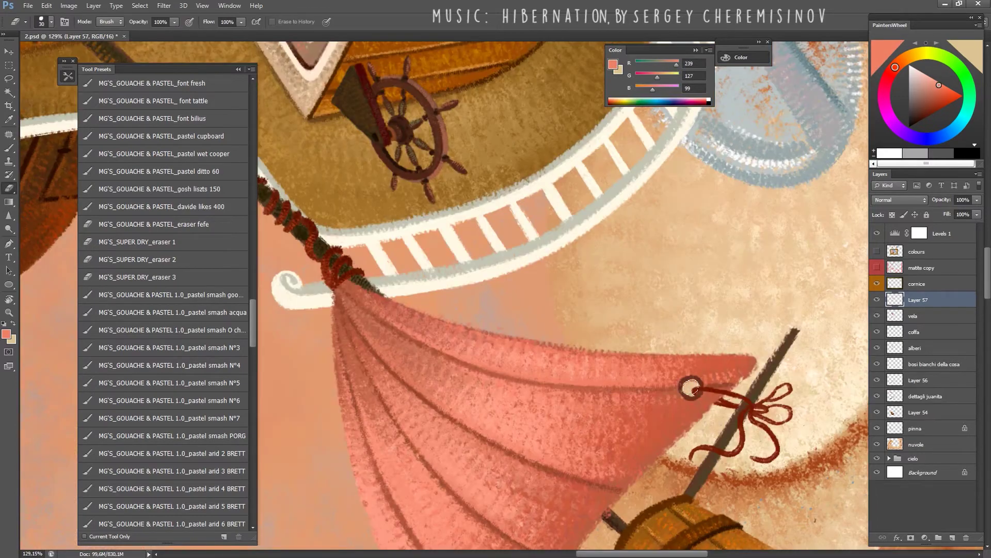
{"action": "key", "text": "z"}
{"action": "left_click_drag", "start_coordinate": [568, 323], "coordinate": [539, 322]}
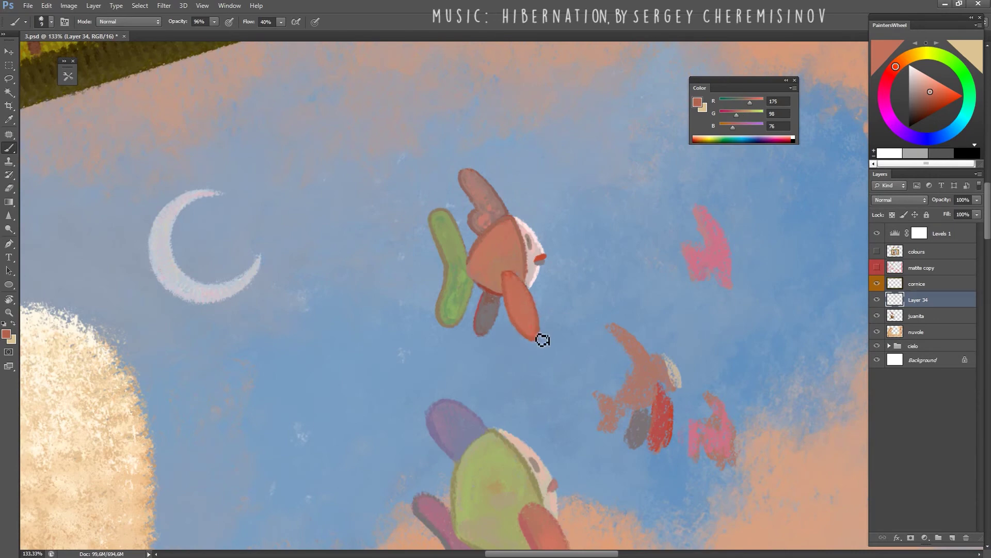
Select the head painter brush preset, shrink it, and repaint the upper fish's green fin in tan.
{"action": "left_click", "coordinate": [516, 279], "text": "alt"}
{"action": "left_click", "coordinate": [506, 290], "text": "alt"}
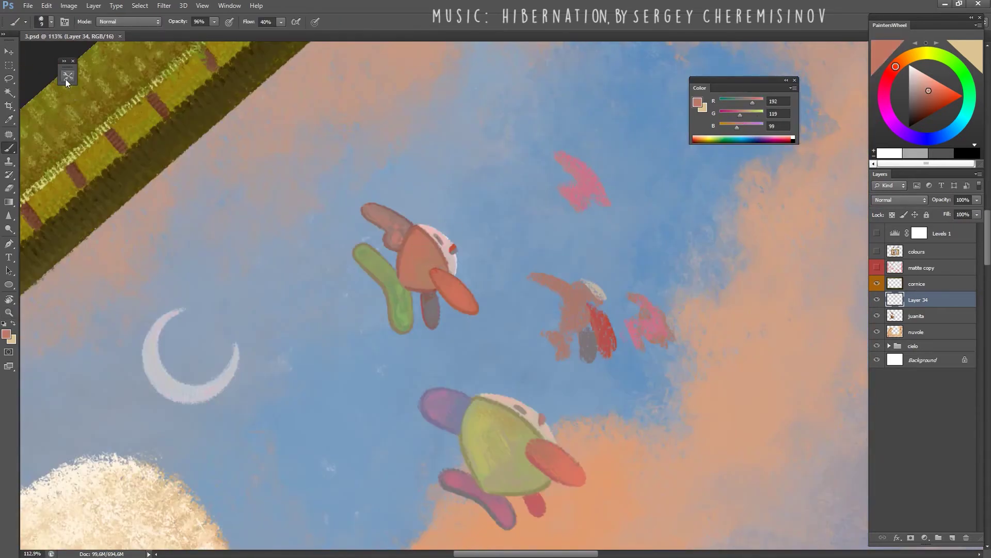
{"action": "left_click", "coordinate": [68, 76]}
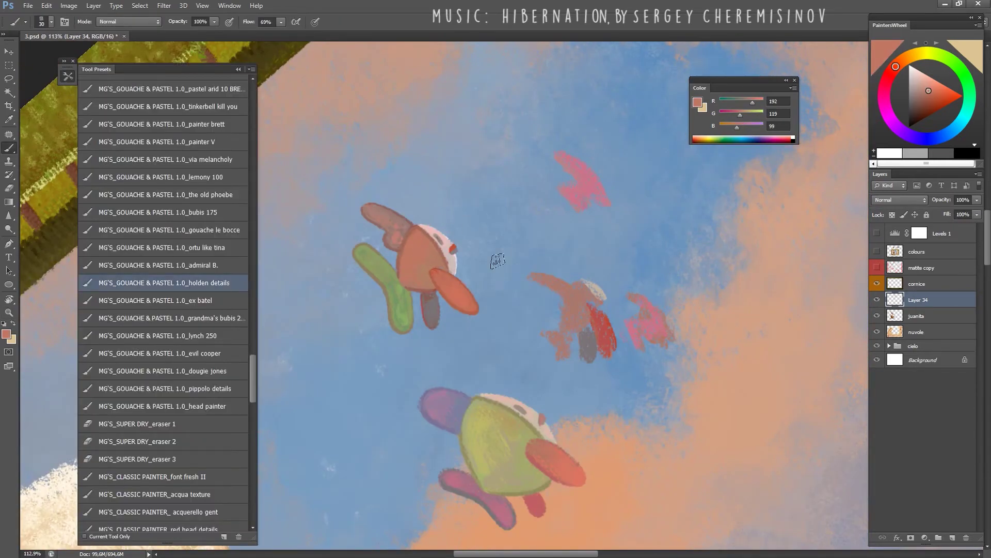
{"action": "left_click", "coordinate": [170, 406]}
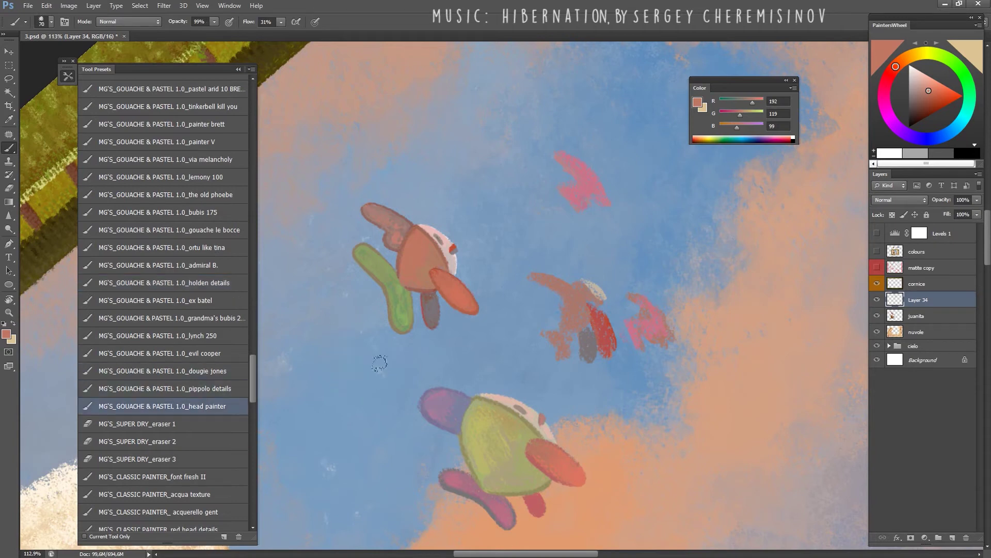
{"action": "key", "text": "bracketleft"}
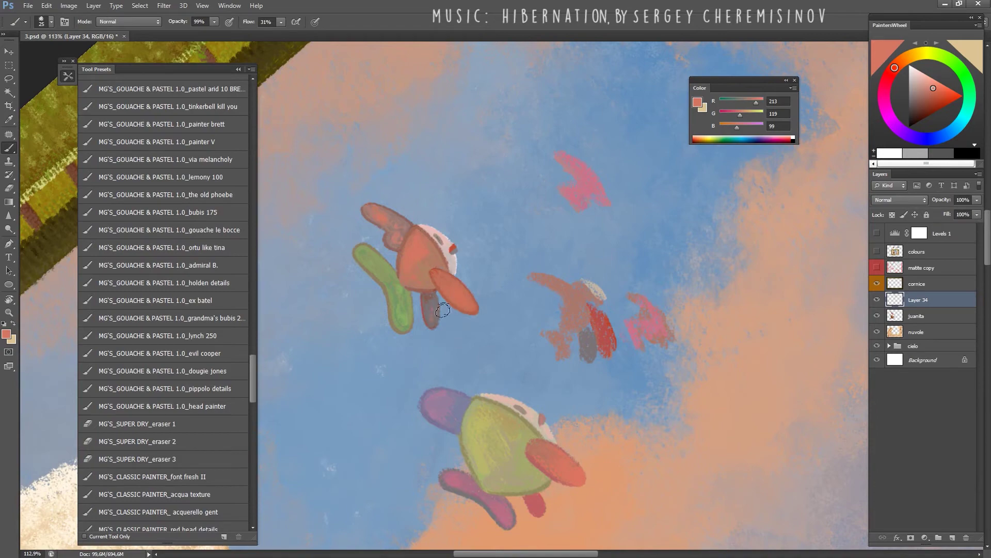
{"action": "scroll", "coordinate": [475, 245], "scroll_direction": "down", "scroll_amount": 3}
{"action": "key", "text": "z"}
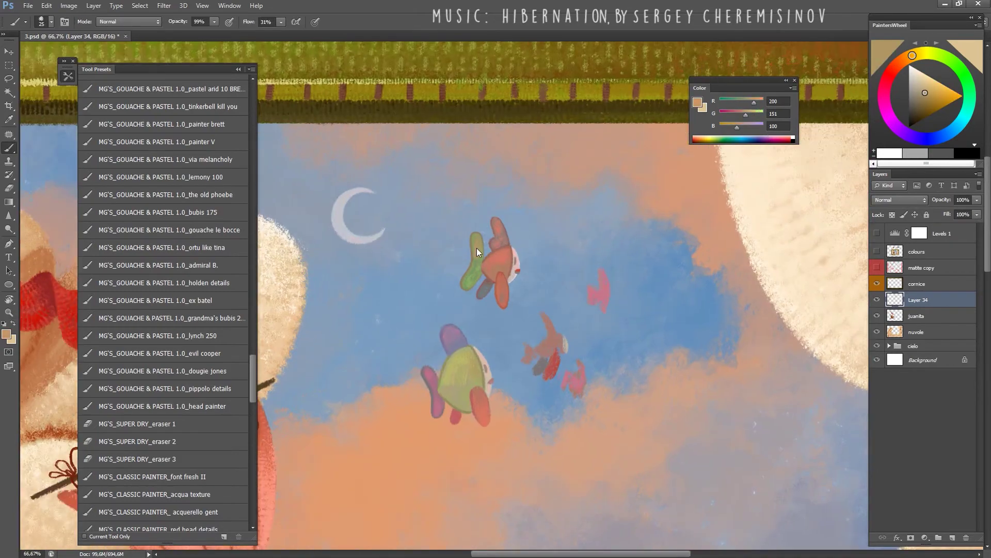
{"action": "mouse_move", "coordinate": [477, 252]}
{"action": "left_mouse_down"}
{"action": "mouse_move", "coordinate": [486, 260]}
{"action": "mouse_move", "coordinate": [478, 279]}
{"action": "left_mouse_up"}
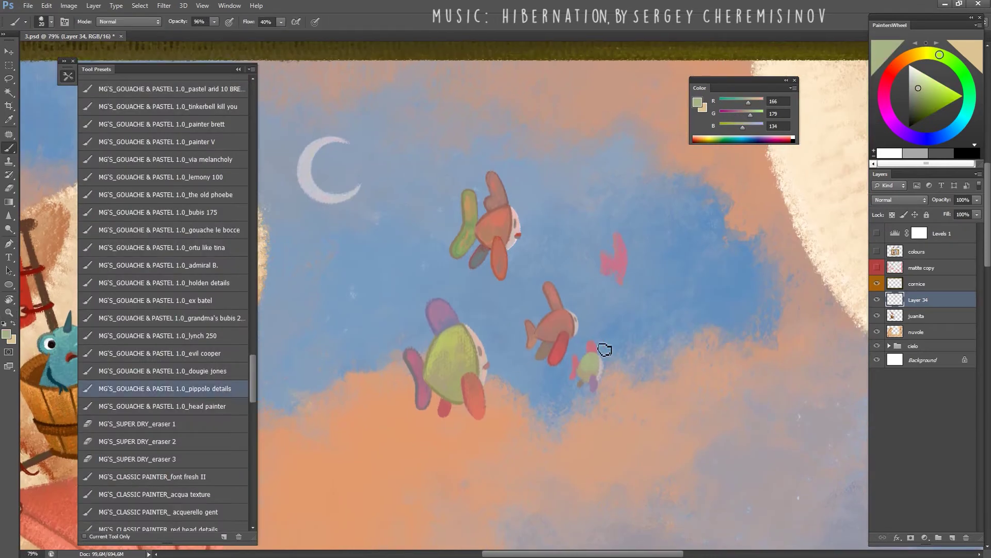
Sample pink and beige tones from the small fish, zooming in around it.
{"action": "left_click", "coordinate": [594, 346], "text": "alt"}
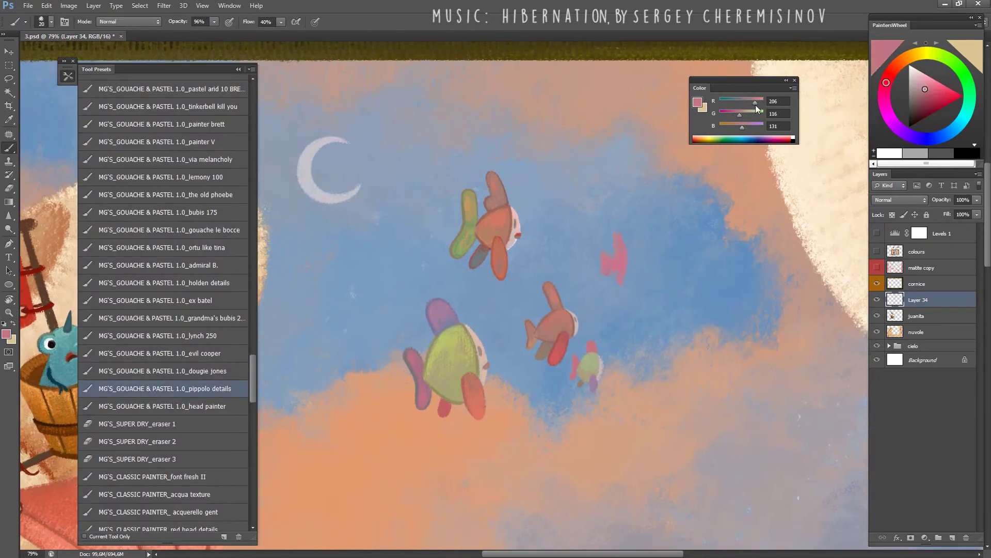
{"action": "left_click", "coordinate": [594, 349], "text": "alt"}
{"action": "left_click", "coordinate": [593, 370], "text": "alt"}
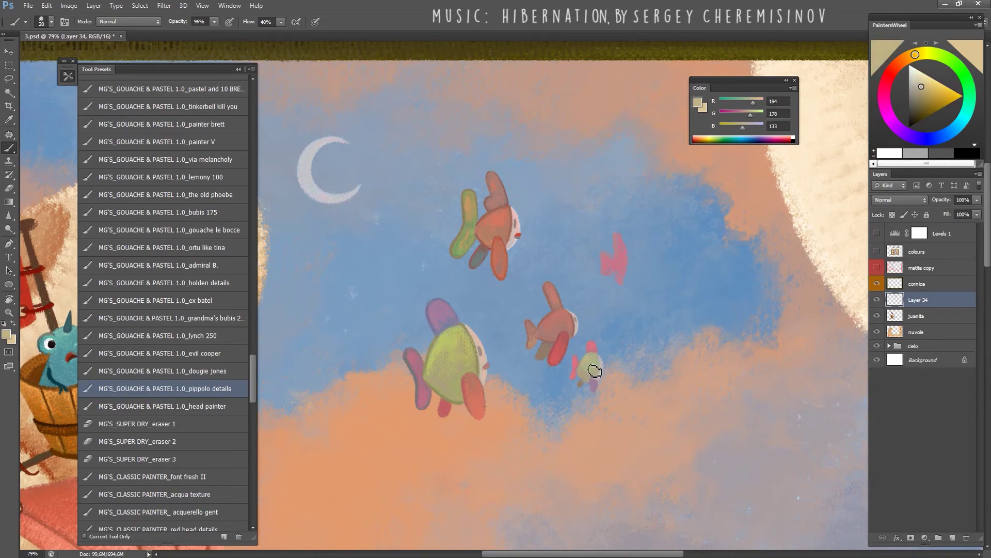
{"action": "key", "text": "z"}
{"action": "mouse_move", "coordinate": [591, 333]}
{"action": "left_mouse_down"}
{"action": "mouse_move", "coordinate": [622, 336]}
{"action": "mouse_move", "coordinate": [490, 339]}
{"action": "left_mouse_up"}
{"action": "left_click_drag", "start_coordinate": [490, 248], "coordinate": [550, 252]}
{"action": "left_click", "coordinate": [550, 253], "text": "alt"}
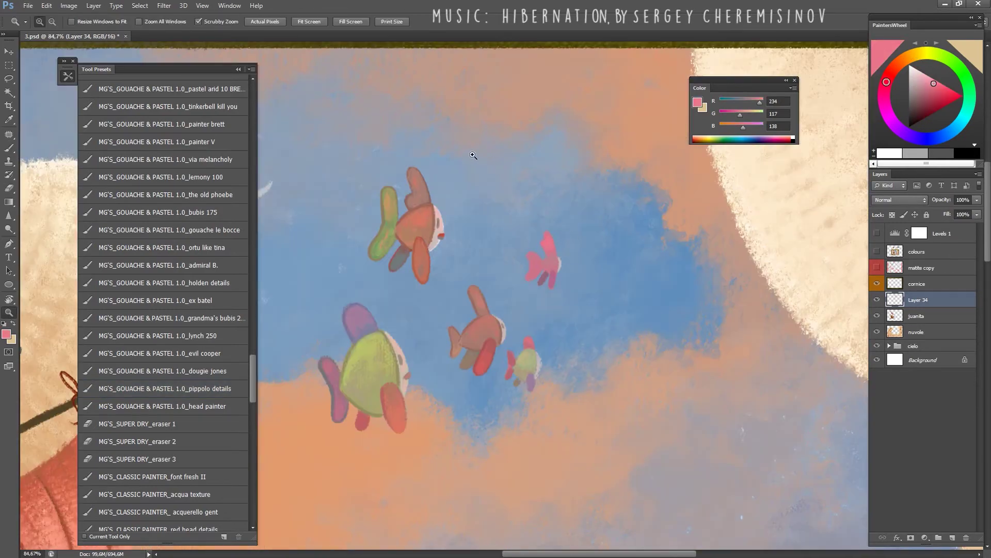
Zoom in close on the pink fish and sample its pink, with the brush at size 15.
{"action": "left_click_drag", "start_coordinate": [473, 155], "coordinate": [423, 156]}
{"action": "key", "text": "b"}
{"action": "mouse_move", "coordinate": [511, 230]}
{"action": "left_mouse_down"}
{"action": "mouse_move", "coordinate": [553, 233]}
{"action": "mouse_move", "coordinate": [543, 223]}
{"action": "left_mouse_up"}
{"action": "key", "text": "bracketright"}
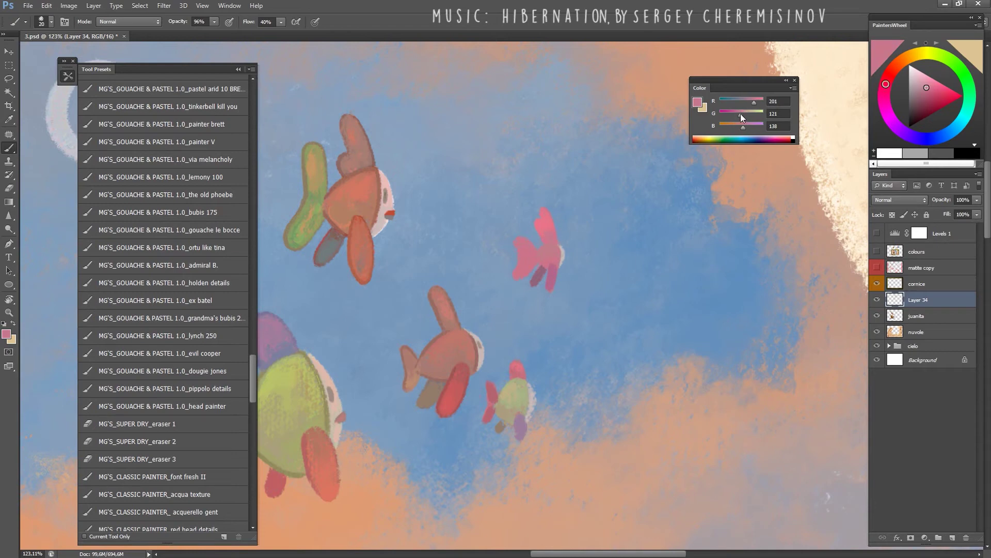
{"action": "left_click_drag", "start_coordinate": [740, 117], "coordinate": [752, 104]}
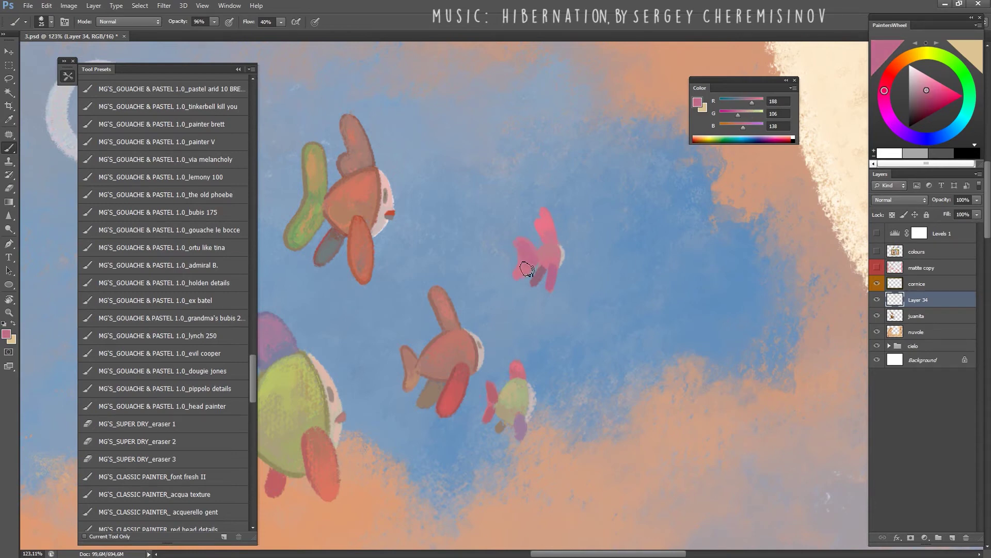
{"action": "left_click", "coordinate": [522, 275], "text": "alt"}
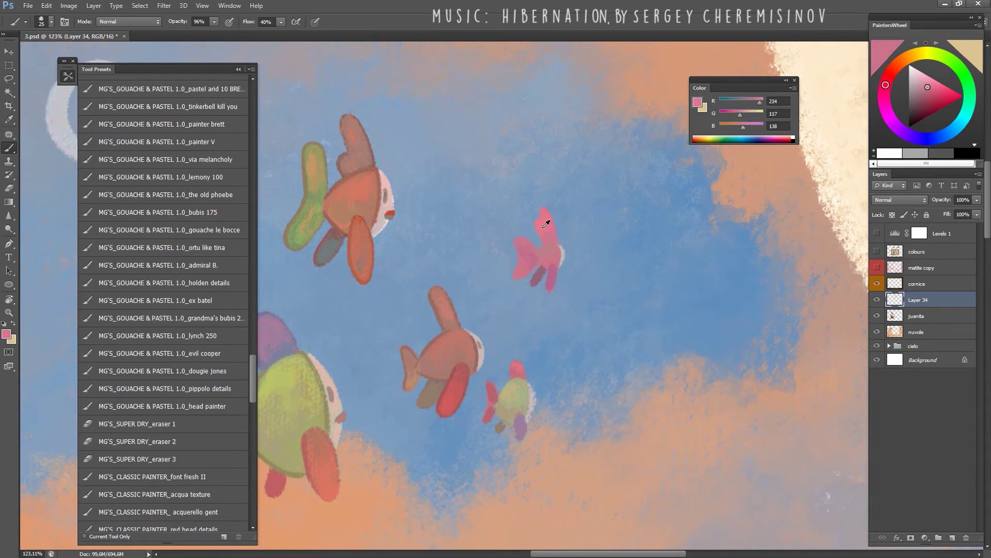
{"action": "key", "text": "bracketleft"}
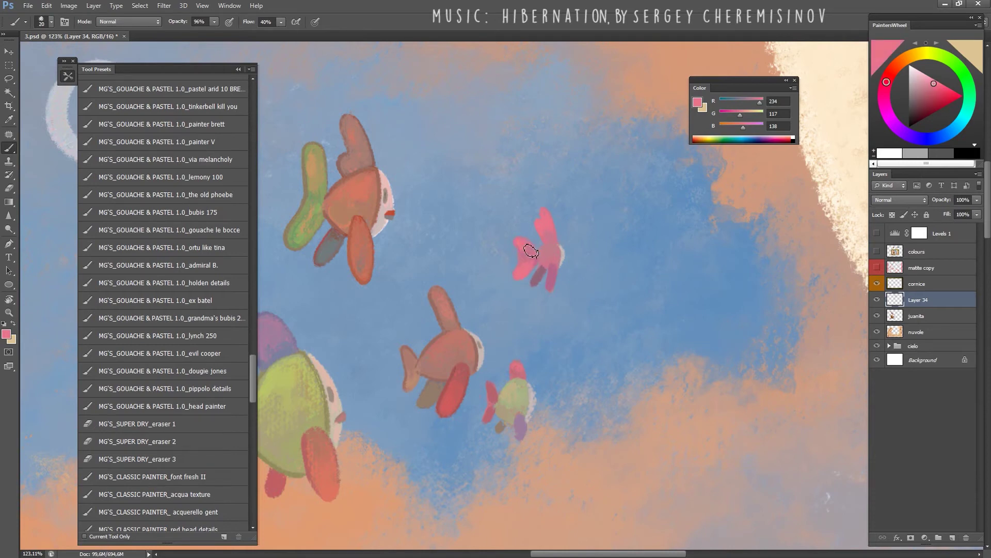
Rotate the view, paint the fish in a deeper sampled pink, and erase stray marks.
{"action": "left_click", "coordinate": [532, 260], "text": "alt"}
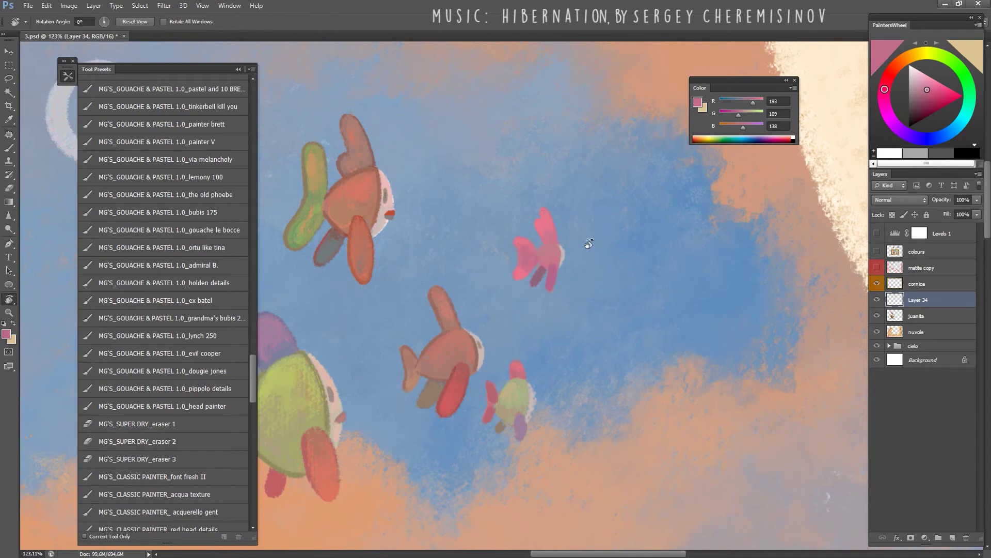
{"action": "key", "text": "r"}
{"action": "left_click_drag", "start_coordinate": [586, 243], "coordinate": [504, 289]}
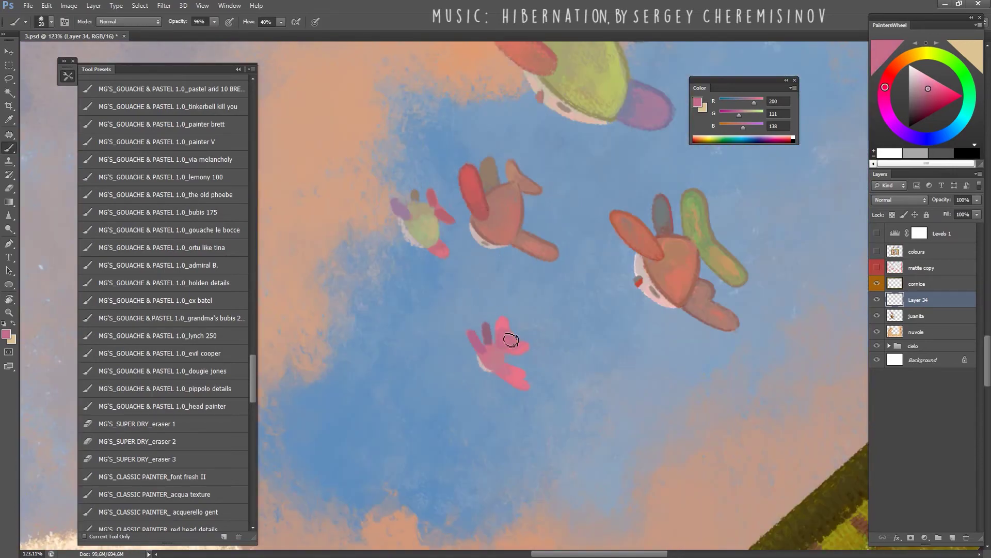
{"action": "left_click", "coordinate": [511, 340], "text": "alt"}
{"action": "key", "text": "e"}
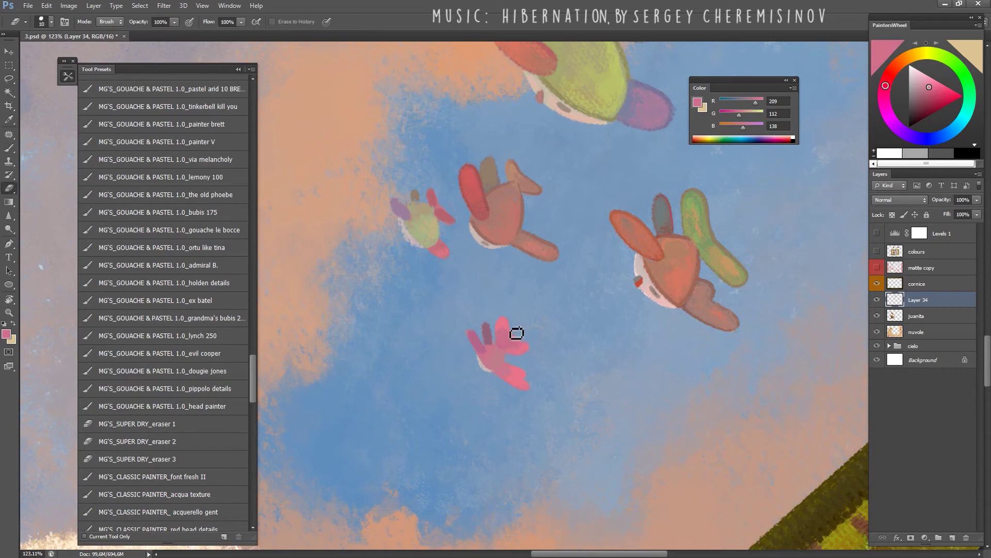
{"action": "key", "text": "b"}
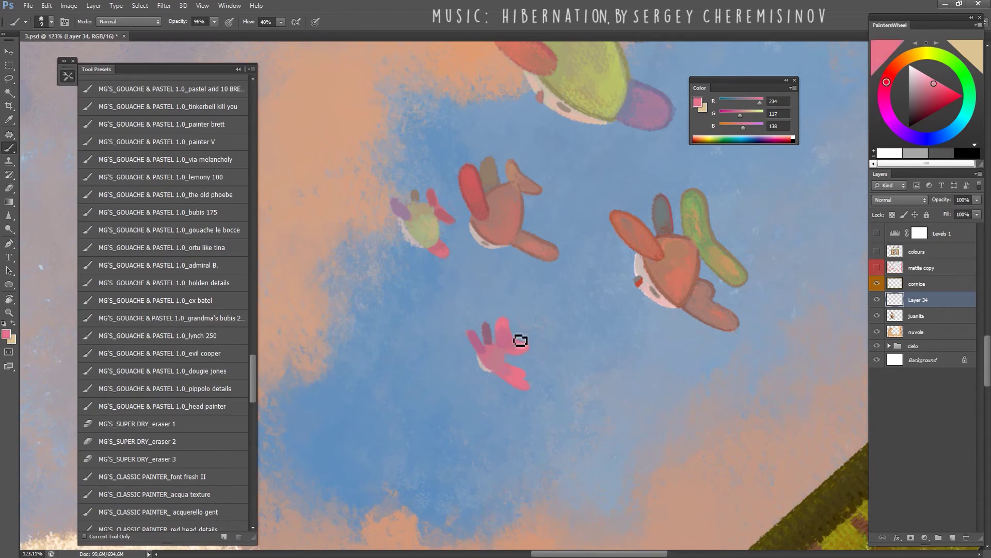
{"action": "key", "text": "z"}
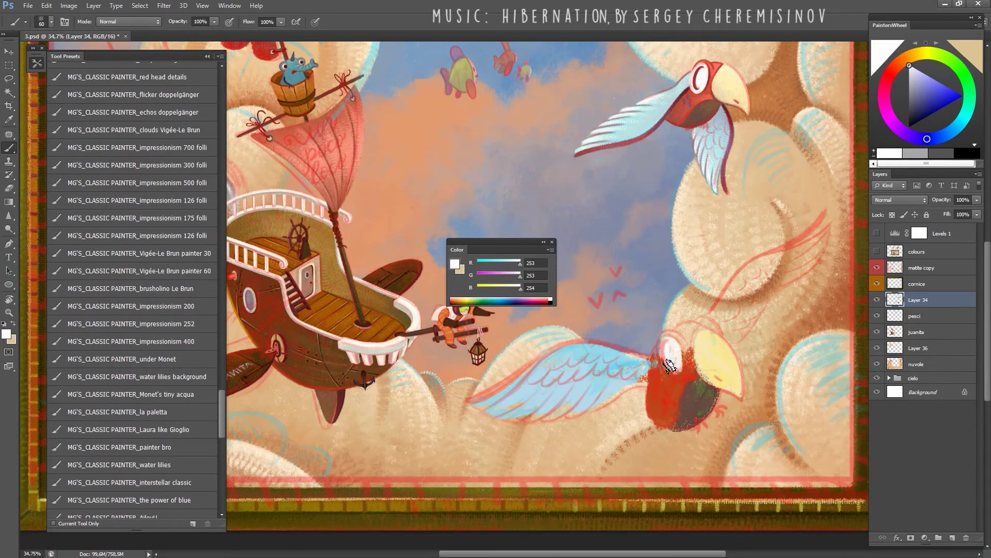
Paint red around the top of the lower bird's eye and light blue over its upper-right wing.
{"action": "left_click", "coordinate": [683, 377], "text": "alt"}
{"action": "mouse_move", "coordinate": [677, 348]}
{"action": "left_mouse_down"}
{"action": "mouse_move", "coordinate": [697, 333]}
{"action": "mouse_move", "coordinate": [671, 336]}
{"action": "mouse_move", "coordinate": [718, 328]}
{"action": "left_mouse_up"}
{"action": "left_click", "coordinate": [671, 354], "text": "alt"}
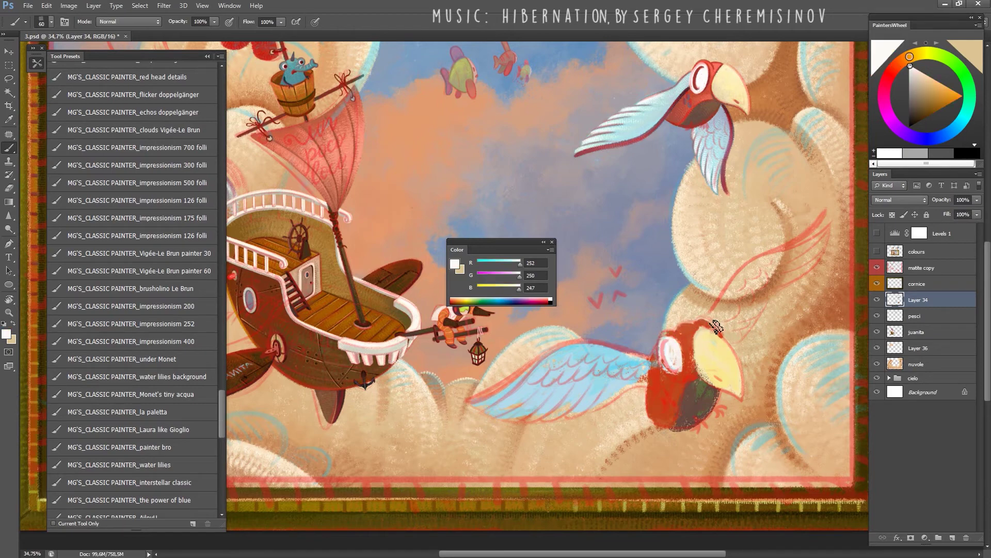
{"action": "left_click", "coordinate": [617, 360], "text": "alt"}
{"action": "mouse_move", "coordinate": [763, 302]}
{"action": "left_mouse_down"}
{"action": "mouse_move", "coordinate": [739, 308]}
{"action": "mouse_move", "coordinate": [821, 233]}
{"action": "mouse_move", "coordinate": [750, 307]}
{"action": "mouse_move", "coordinate": [824, 235]}
{"action": "mouse_move", "coordinate": [764, 292]}
{"action": "left_mouse_up"}
{"action": "key", "text": "bracketright"}
{"action": "key", "text": "bracketright"}
{"action": "key", "text": "bracketright"}
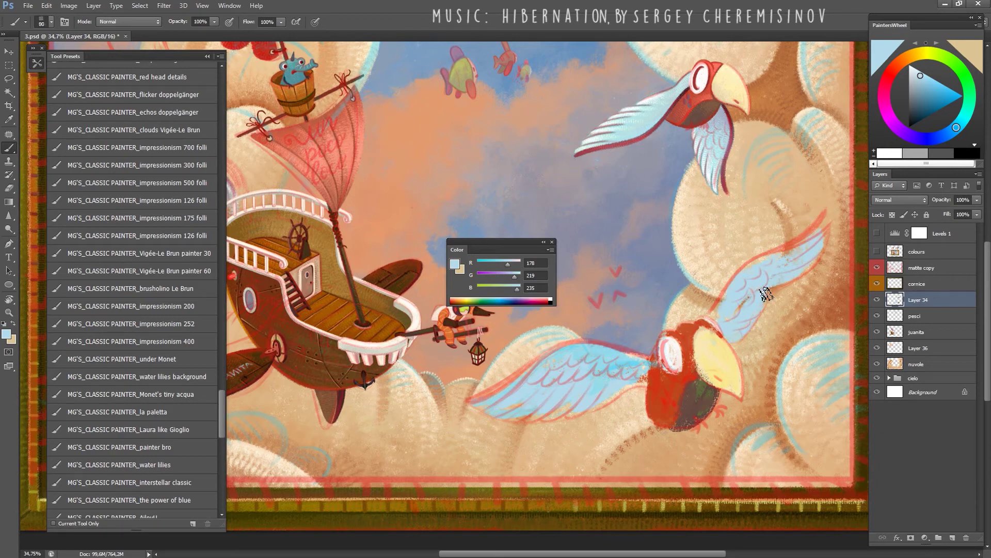
Hide the matte copy sketch and sample beak yellow and dark brown at brush size 35.
{"action": "left_click", "coordinate": [704, 343], "text": "alt"}
{"action": "key", "text": "bracketleft"}
{"action": "key", "text": "bracketleft"}
{"action": "key", "text": "bracketleft"}
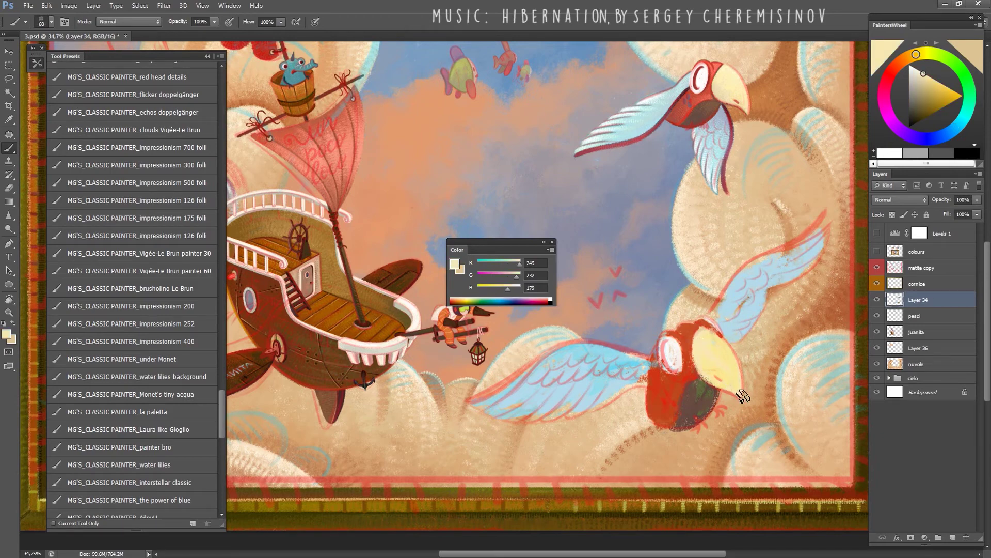
{"action": "key", "text": "bracketleft"}
{"action": "left_click", "coordinate": [877, 267]}
{"action": "key", "text": "bracketleft"}
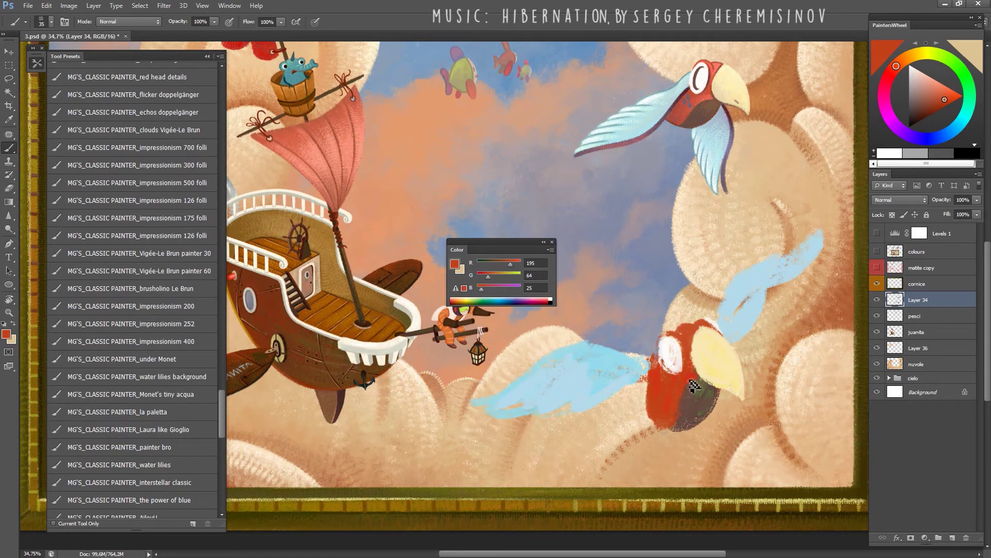
{"action": "left_click", "coordinate": [696, 386], "text": "alt"}
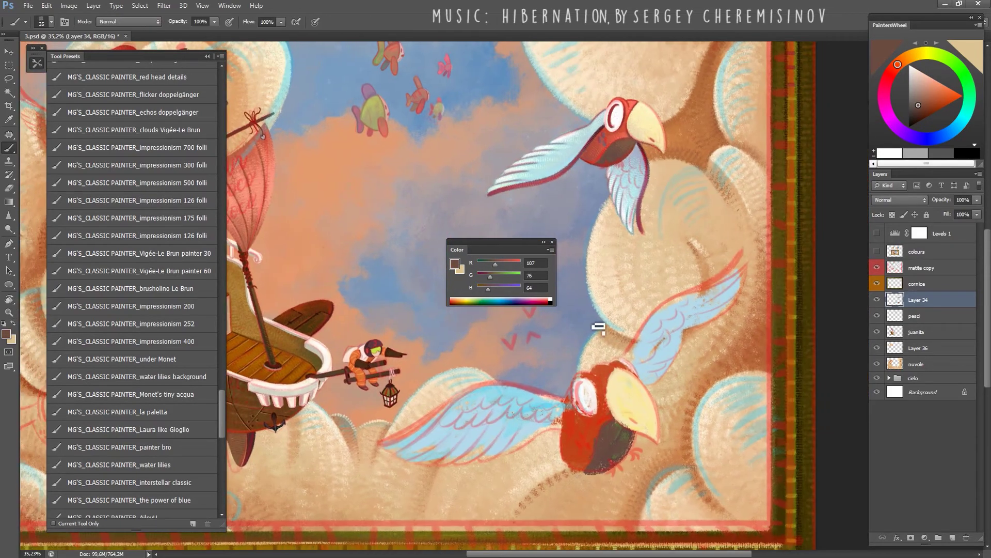
Paint lighter sampled blue over the lower wing with the brush enlarged to 125.
{"action": "left_click", "coordinate": [608, 354], "text": "alt"}
{"action": "key", "text": "bracketright"}
{"action": "key", "text": "bracketright"}
{"action": "key", "text": "bracketright"}
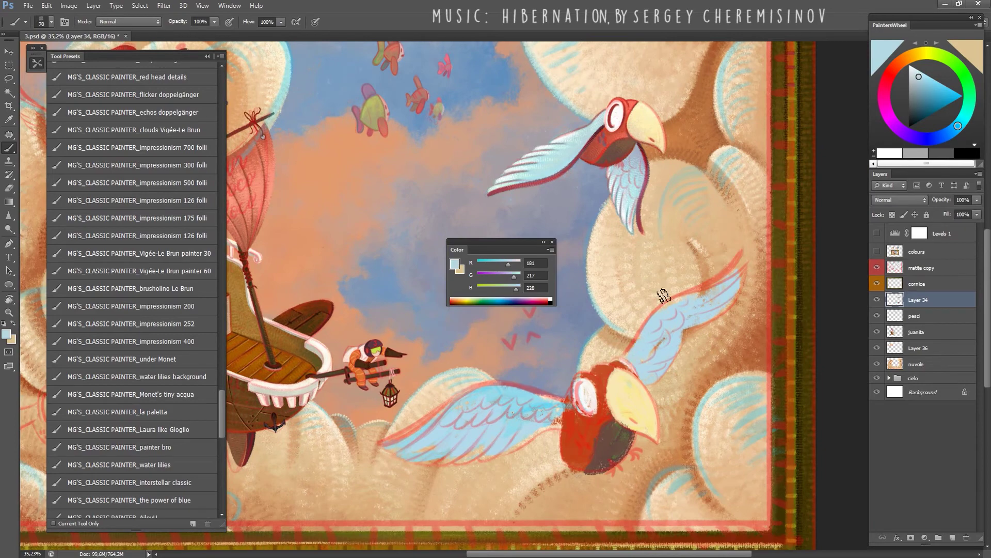
{"action": "left_click", "coordinate": [651, 330], "text": "alt"}
{"action": "left_click", "coordinate": [877, 267]}
{"action": "key", "text": "bracketright"}
{"action": "key", "text": "bracketright"}
{"action": "key", "text": "bracketright"}
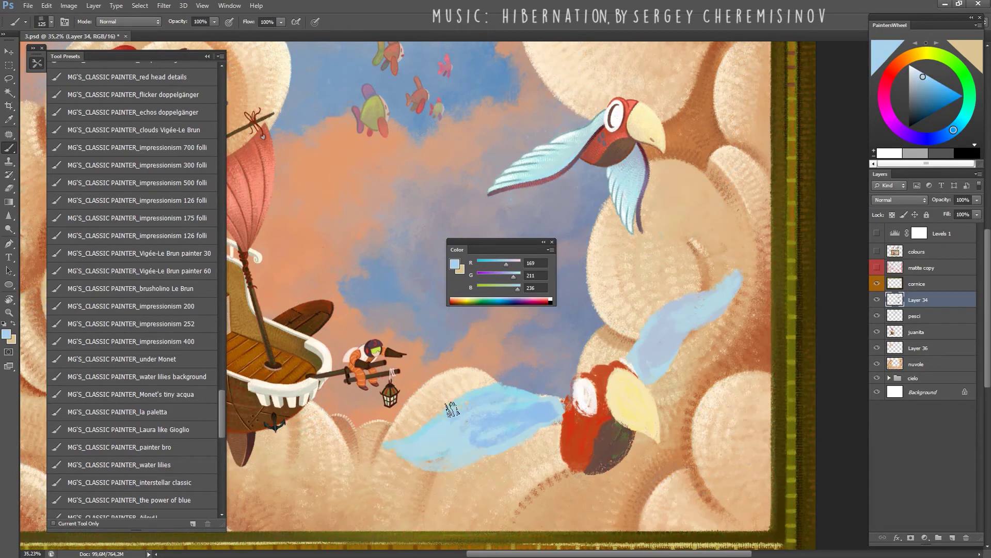
{"action": "left_click", "coordinate": [581, 424], "text": "alt"}
{"action": "left_click", "coordinate": [876, 267]}
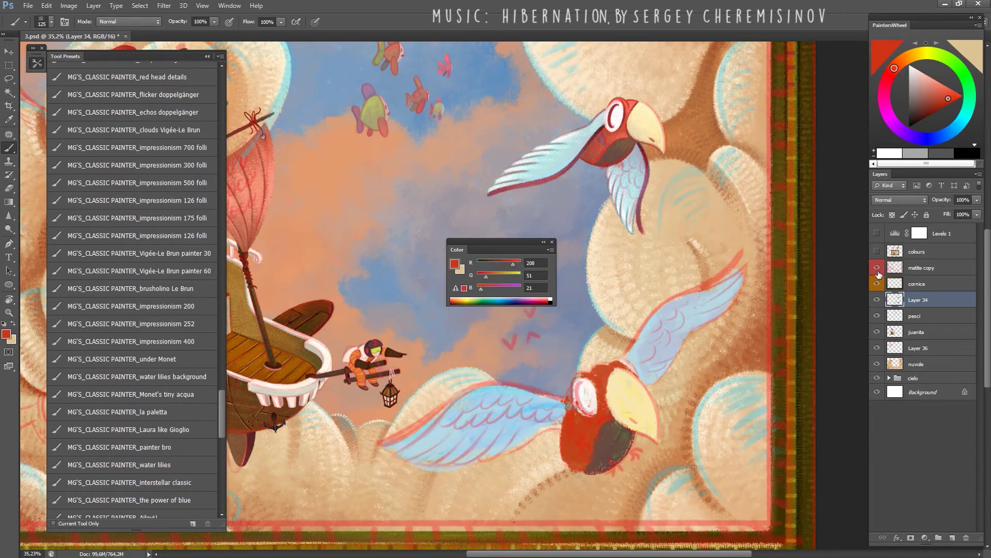
{"action": "left_click_drag", "start_coordinate": [222, 414], "coordinate": [224, 367]}
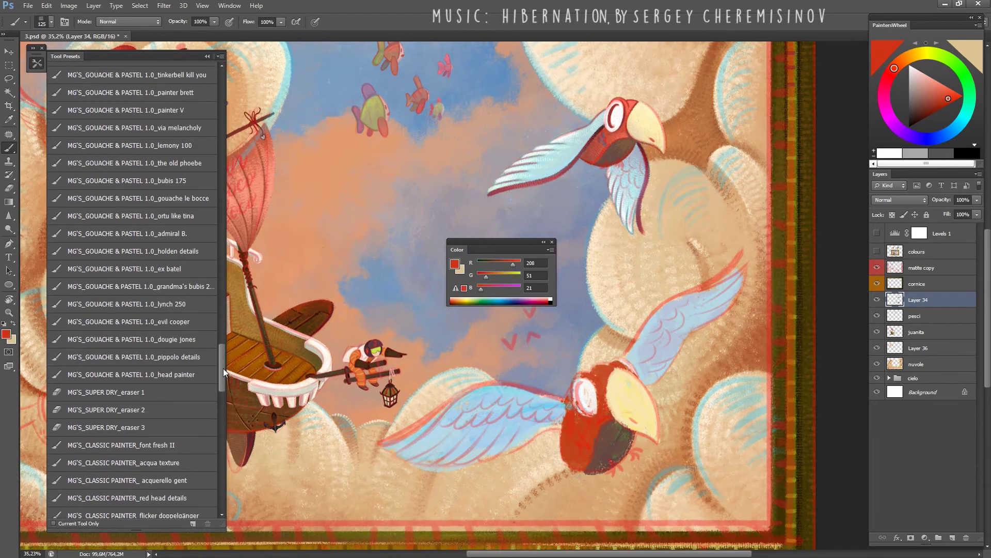
Load the pippolo details brush and sample the beak's pale yellow and the head's reds.
{"action": "left_click", "coordinate": [124, 357]}
{"action": "left_click", "coordinate": [623, 387], "text": "alt"}
{"action": "key", "text": "bracketright"}
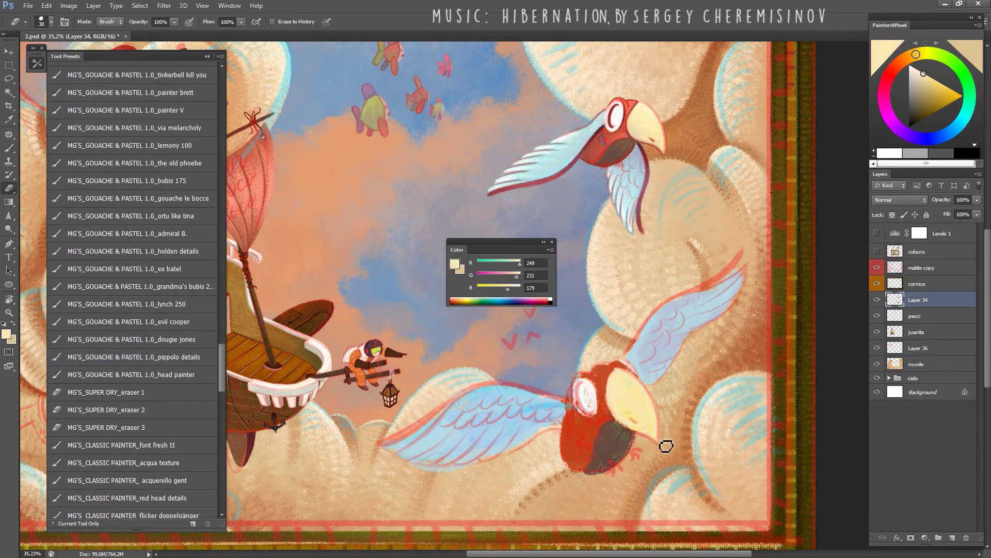
{"action": "left_click", "coordinate": [597, 450], "text": "alt"}
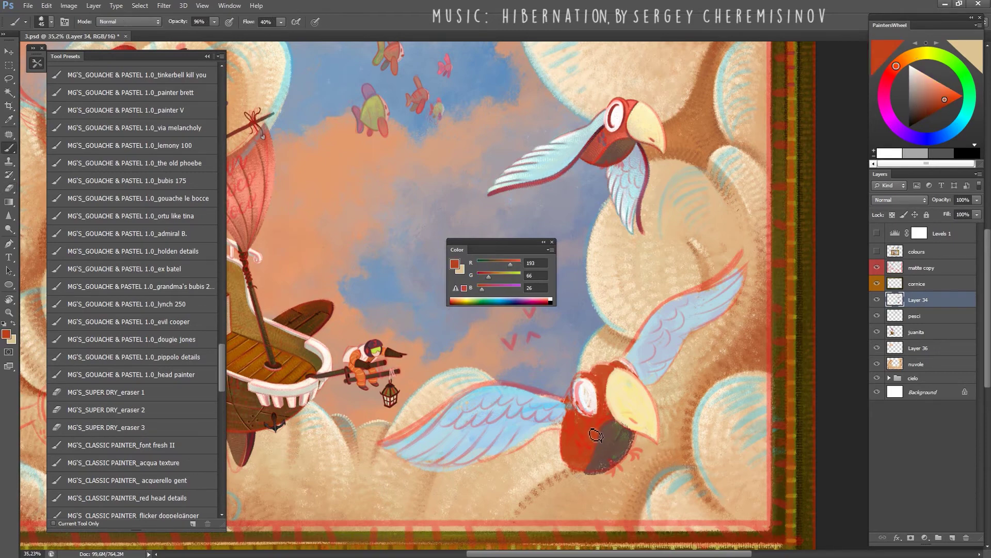
{"action": "key", "text": "bracketright"}
{"action": "left_click", "coordinate": [614, 420], "text": "alt"}
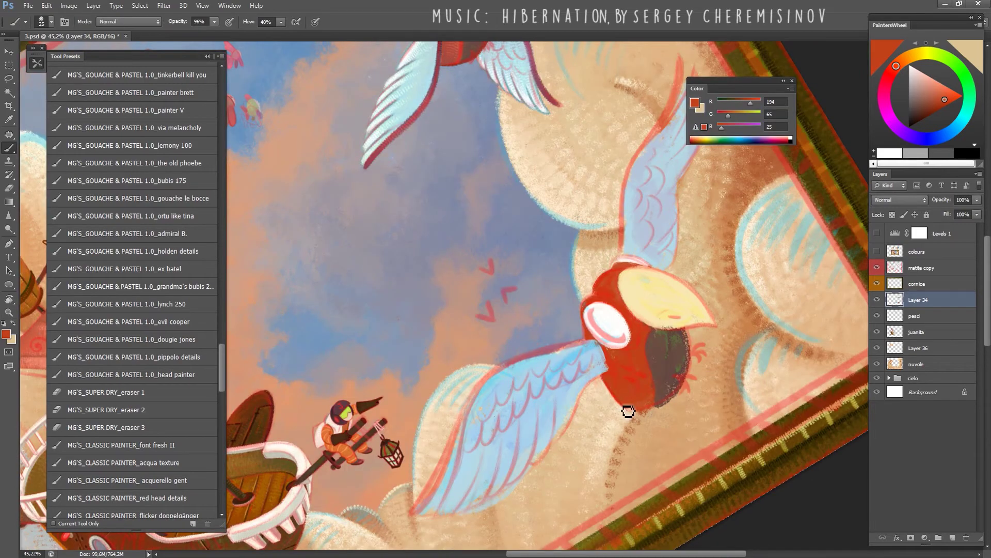
Shade the bird's head with sampled dark browns, erasing stray head paint.
{"action": "key", "text": "e"}
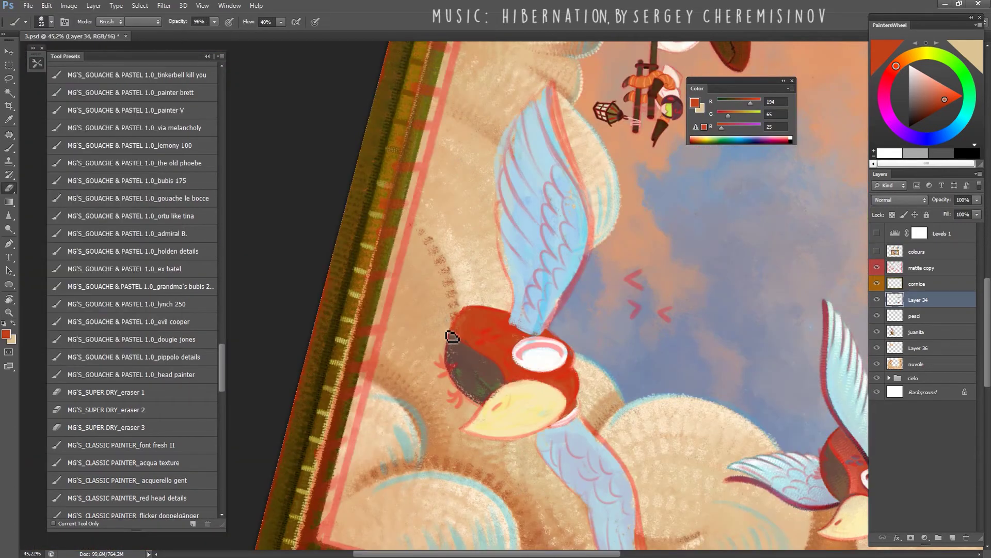
{"action": "key", "text": "b"}
{"action": "left_click", "coordinate": [457, 362], "text": "alt"}
{"action": "left_click_drag", "start_coordinate": [449, 361], "coordinate": [469, 396]}
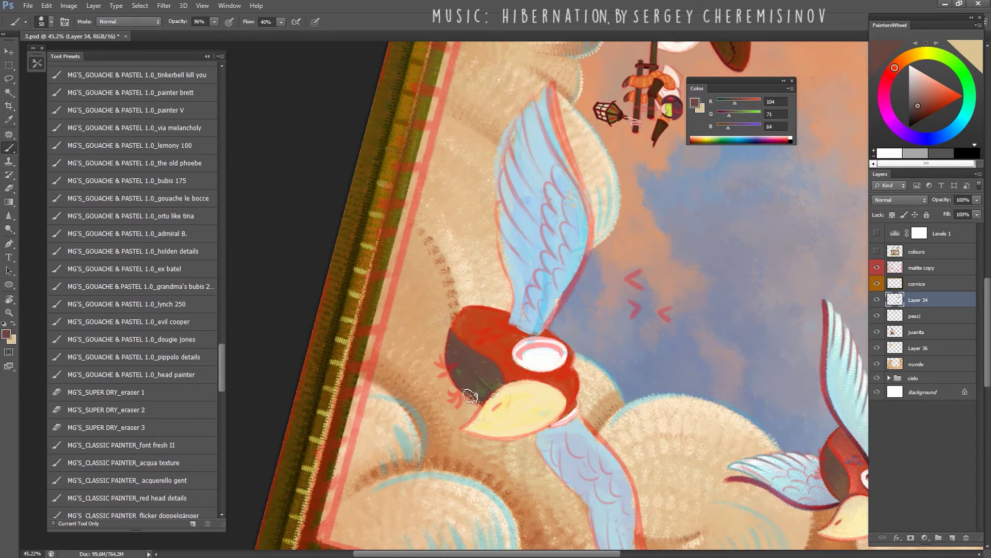
{"action": "left_click", "coordinate": [492, 395], "text": "alt"}
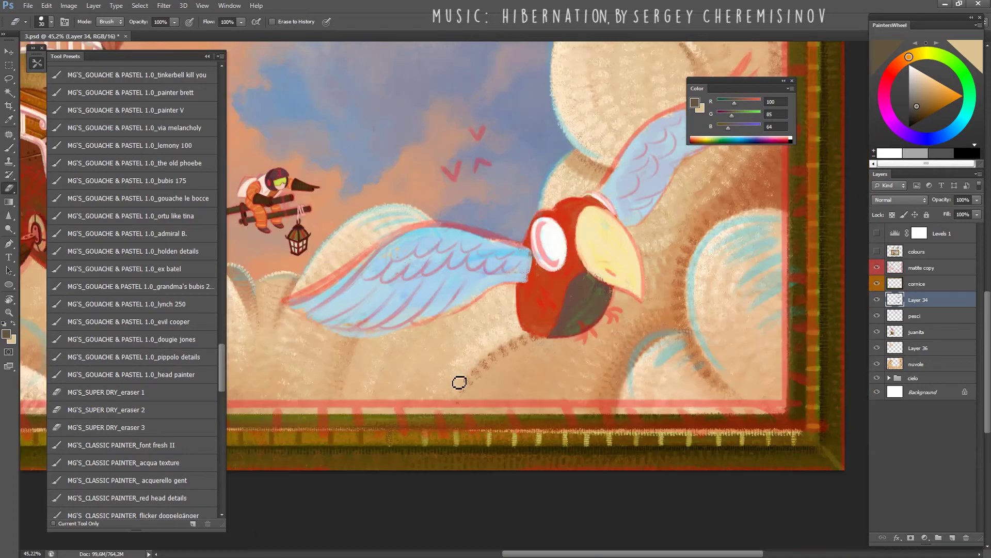
Flip the view and paint pale yellow along the beak's left edge at size 35, erasing stray beak paint.
{"action": "key", "text": "h"}
{"action": "left_click", "coordinate": [591, 262], "text": "alt"}
{"action": "key", "text": "bracketleft"}
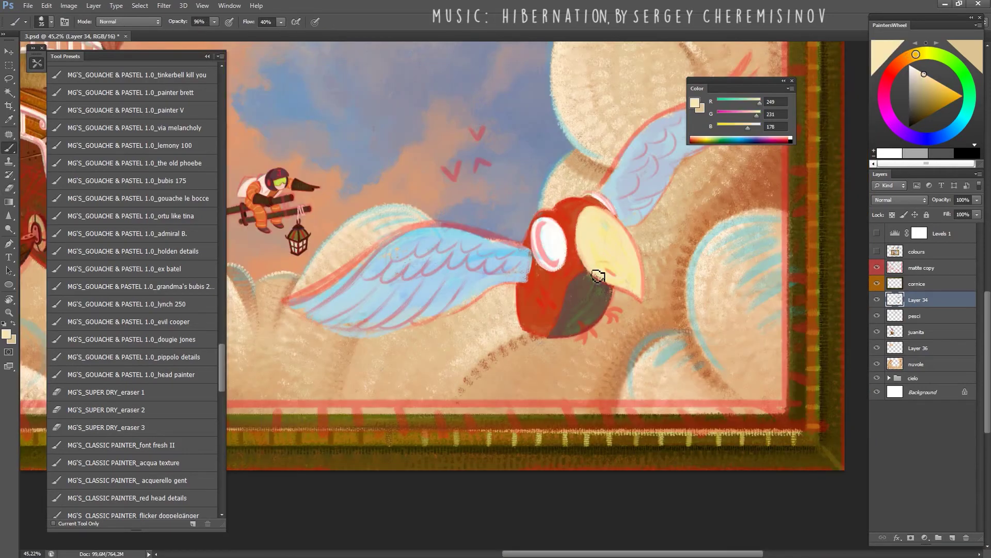
{"action": "left_click_drag", "start_coordinate": [583, 259], "coordinate": [593, 277]}
{"action": "key", "text": "ctrl+comma"}
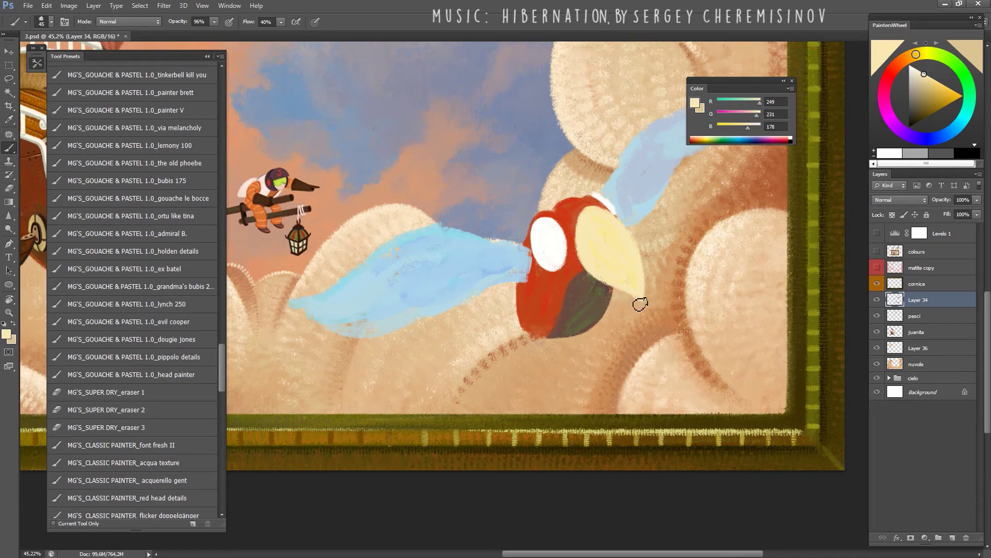
{"action": "key", "text": "ctrl+comma"}
{"action": "key", "text": "ctrl+comma"}
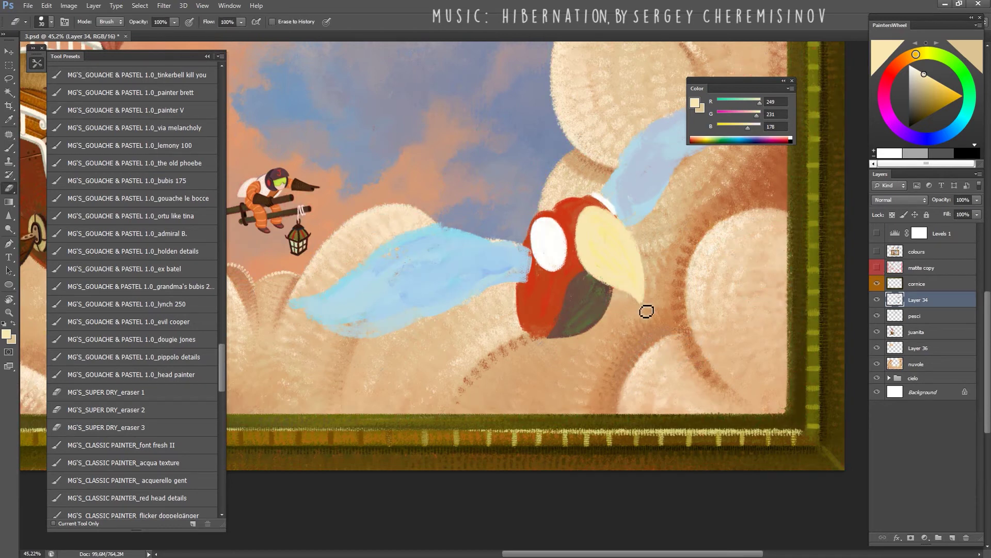
{"action": "key", "text": "e"}
{"action": "key", "text": "b"}
{"action": "left_click", "coordinate": [621, 228], "text": "alt"}
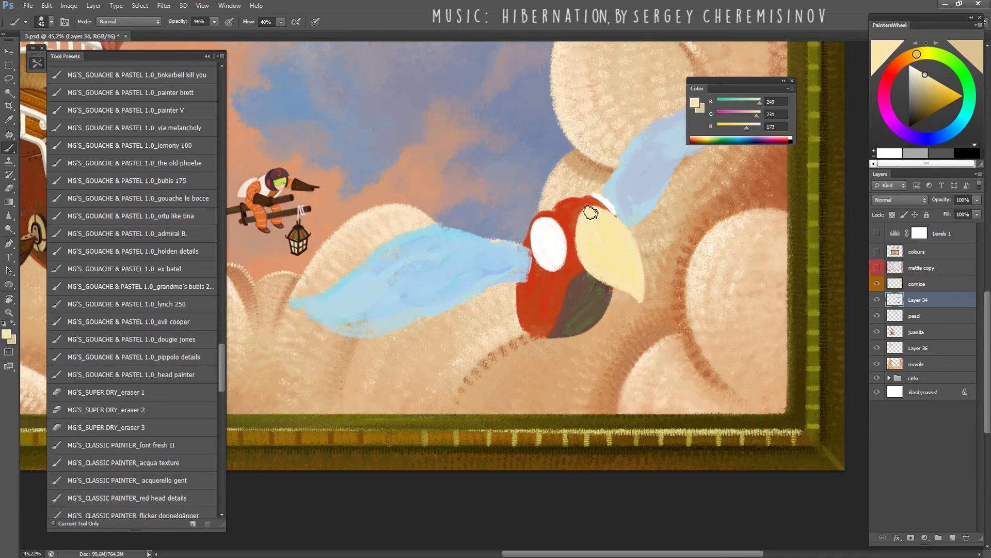
Check the whole painting, erase leftover marks on the lower bird, and hide the matte copy layer.
{"action": "key", "text": "z"}
{"action": "left_click_drag", "start_coordinate": [629, 233], "coordinate": [598, 305]}
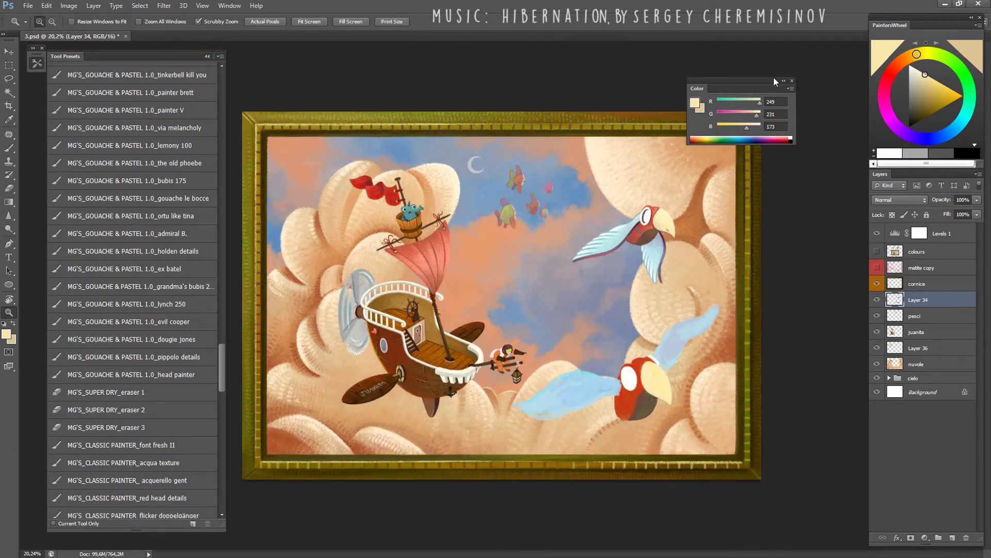
{"action": "left_click_drag", "start_coordinate": [773, 81], "coordinate": [786, 58]}
{"action": "key", "text": "b"}
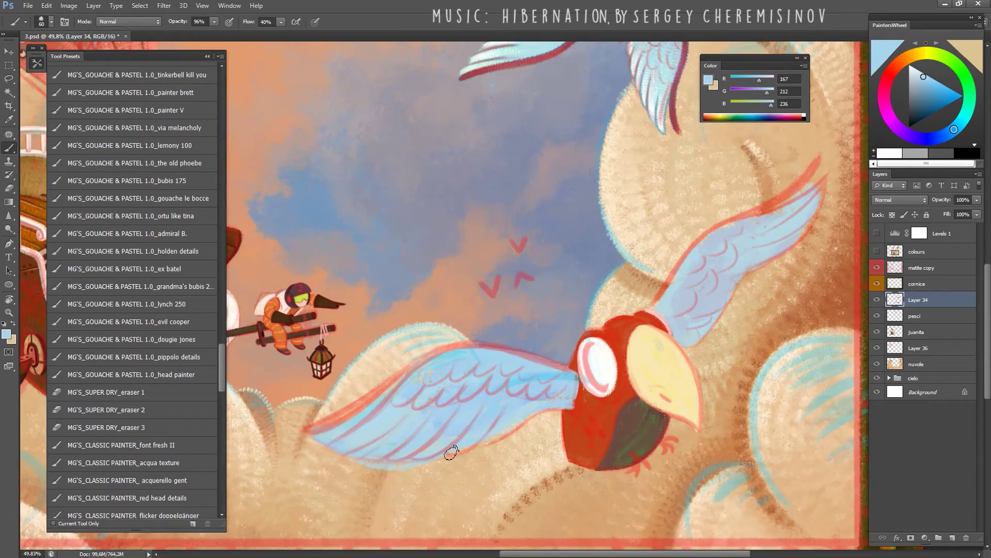
{"action": "key", "text": "e"}
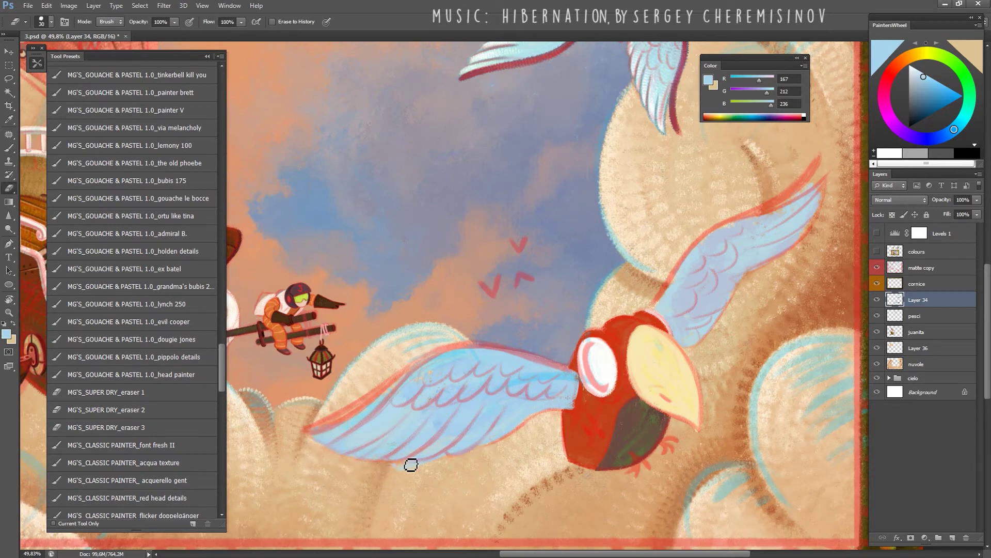
{"action": "left_click", "coordinate": [877, 267]}
{"action": "key", "text": "z"}
{"action": "left_click_drag", "start_coordinate": [666, 399], "coordinate": [622, 399]}
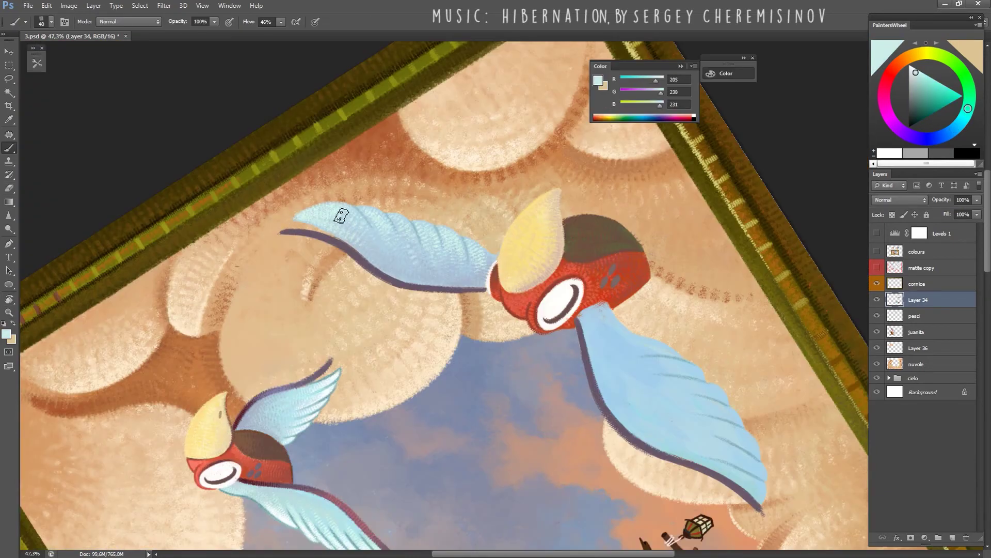
Rotate the view to the lower bird's wing and sample its light, deeper and pale highlight blues.
{"action": "mouse_move", "coordinate": [338, 214]}
{"action": "left_mouse_down"}
{"action": "mouse_move", "coordinate": [270, 309]}
{"action": "mouse_move", "coordinate": [665, 282]}
{"action": "left_mouse_up"}
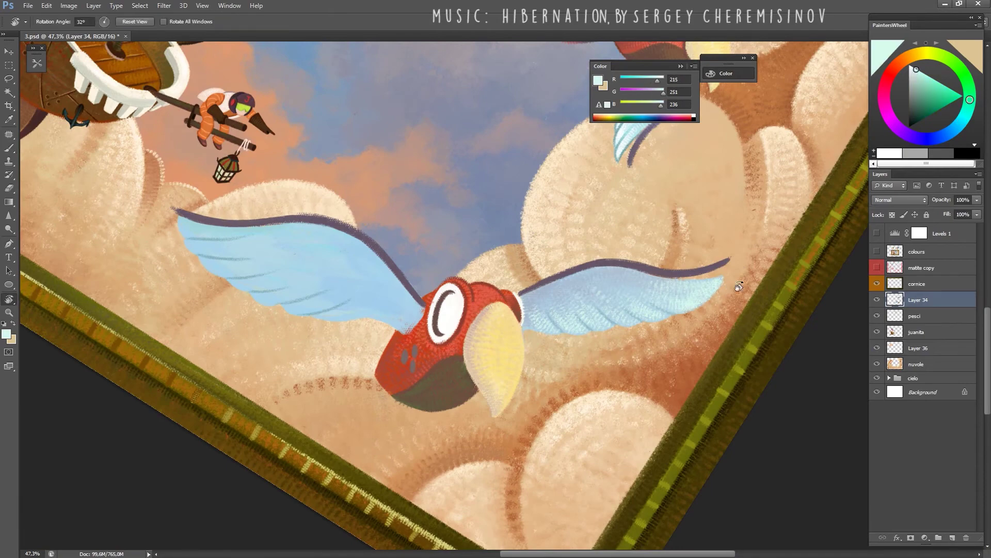
{"action": "key", "text": "b"}
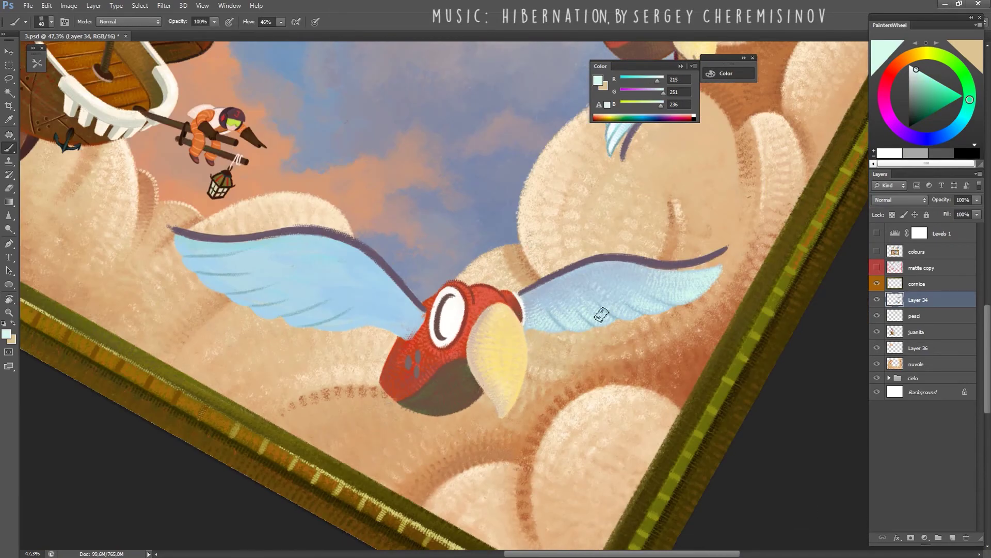
{"action": "left_click", "coordinate": [613, 306], "text": "alt"}
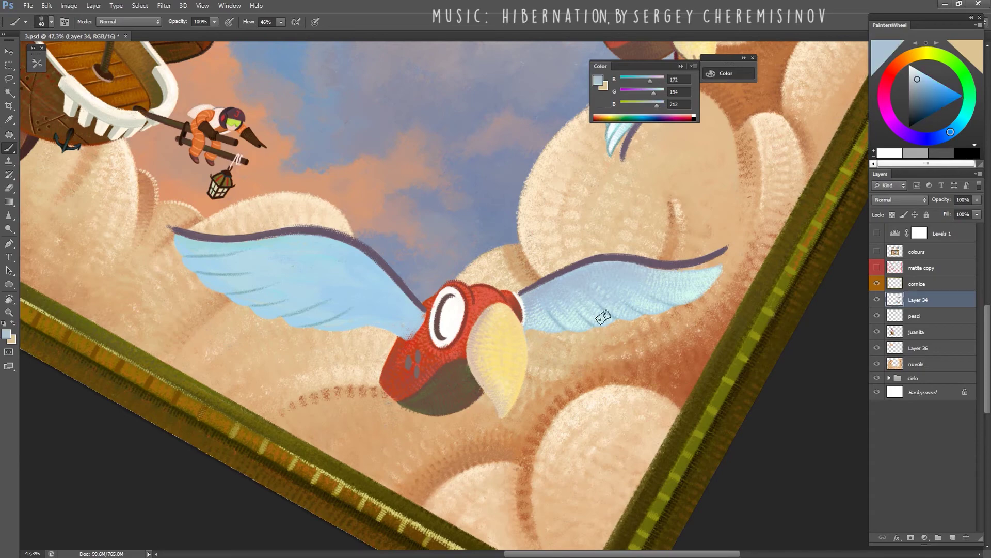
{"action": "left_click", "coordinate": [647, 303], "text": "alt"}
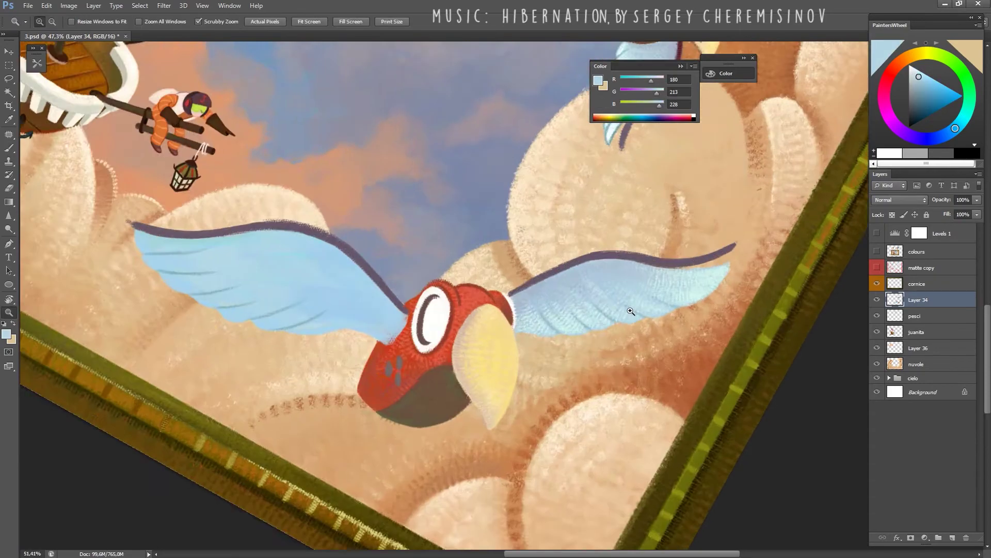
{"action": "left_click_drag", "start_coordinate": [654, 303], "coordinate": [540, 336]}
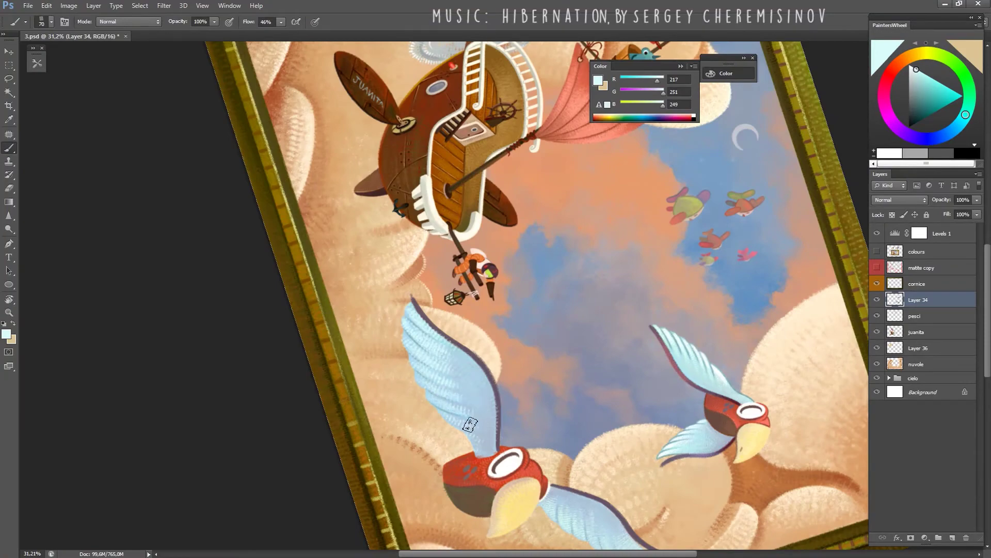
{"action": "left_click_drag", "start_coordinate": [470, 425], "coordinate": [619, 219]}
{"action": "left_click", "coordinate": [622, 224], "text": "alt"}
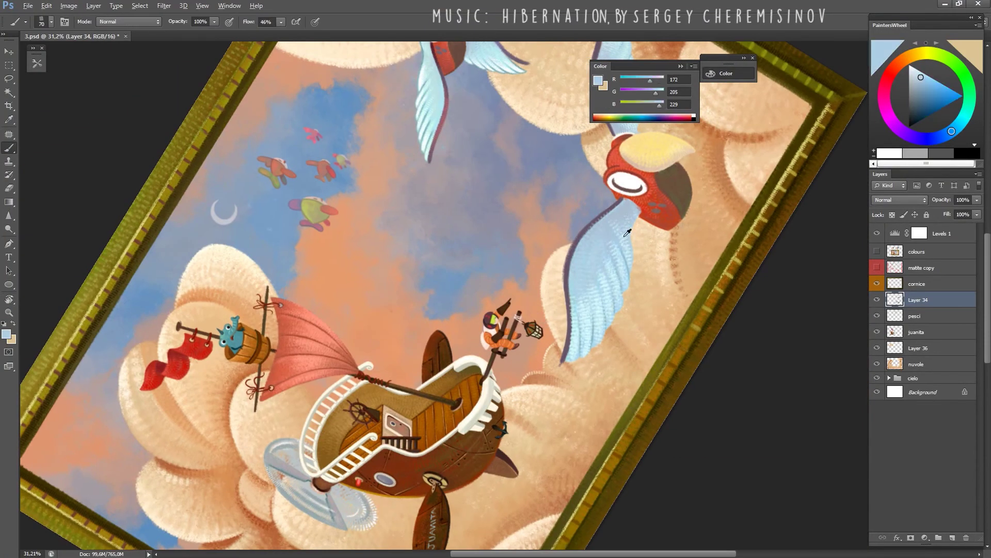
{"action": "left_click", "coordinate": [623, 222], "text": "alt"}
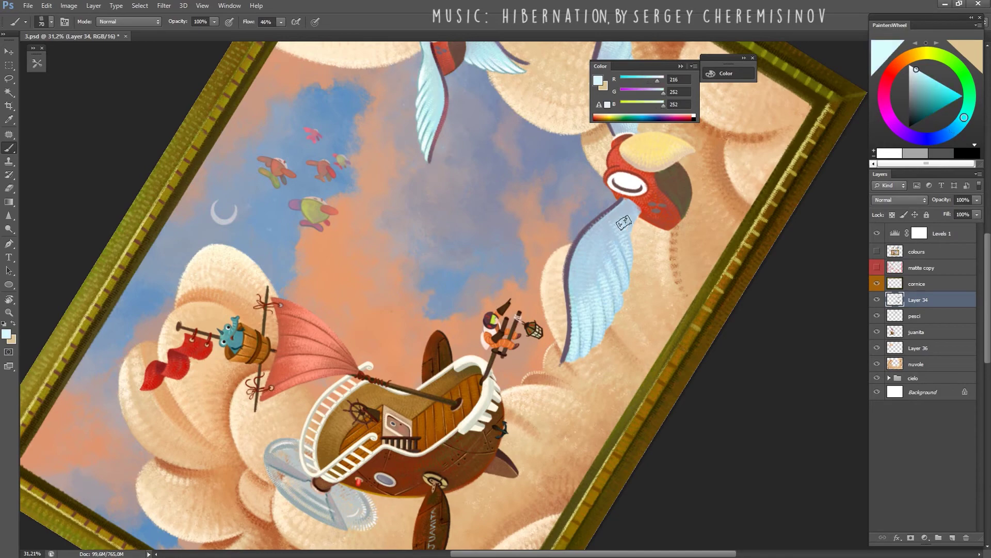
{"action": "left_click", "coordinate": [634, 221], "text": "alt"}
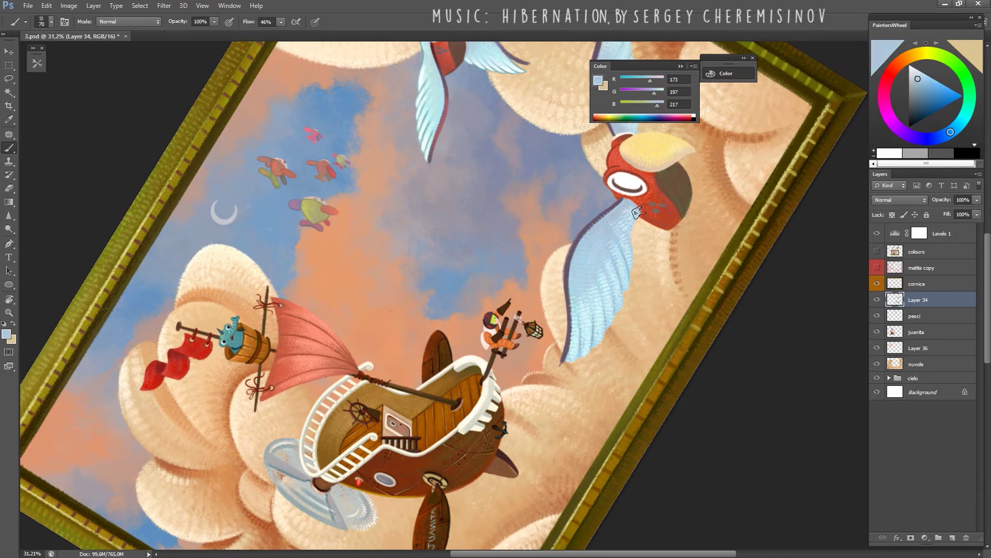
{"action": "left_click", "coordinate": [431, 129], "text": "alt"}
{"action": "left_click_drag", "start_coordinate": [431, 129], "coordinate": [434, 206]}
Pick pure white and a pastel brush preset at size 60, painting highlights along the wing's upper edge.
{"action": "scroll", "coordinate": [361, 269], "scroll_direction": "up", "scroll_amount": 3}
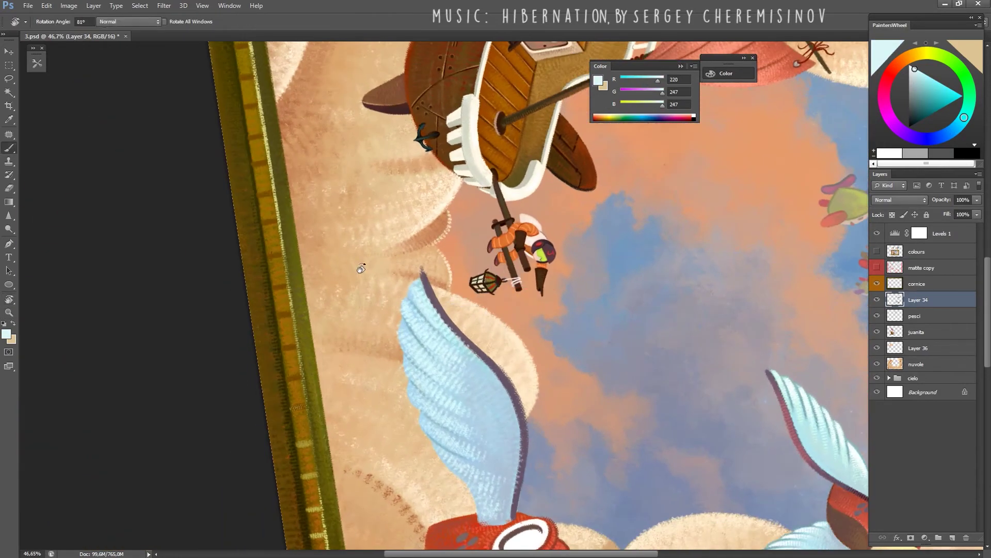
{"action": "key", "text": "bracketleft"}
{"action": "key", "text": "bracketleft"}
{"action": "key", "text": "bracketleft"}
{"action": "key", "text": "bracketright"}
{"action": "left_click_drag", "start_coordinate": [910, 85], "coordinate": [909, 65]}
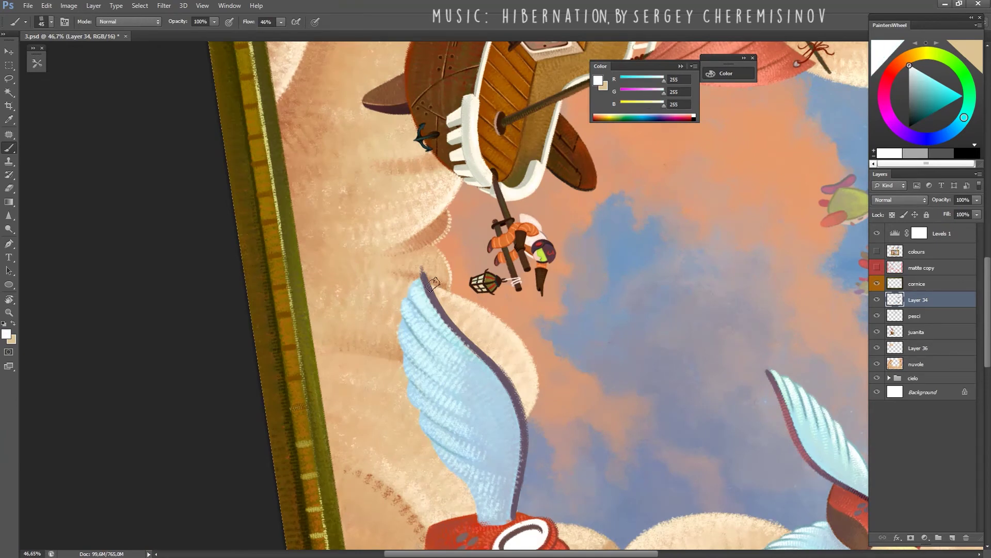
{"action": "key", "text": "F5"}
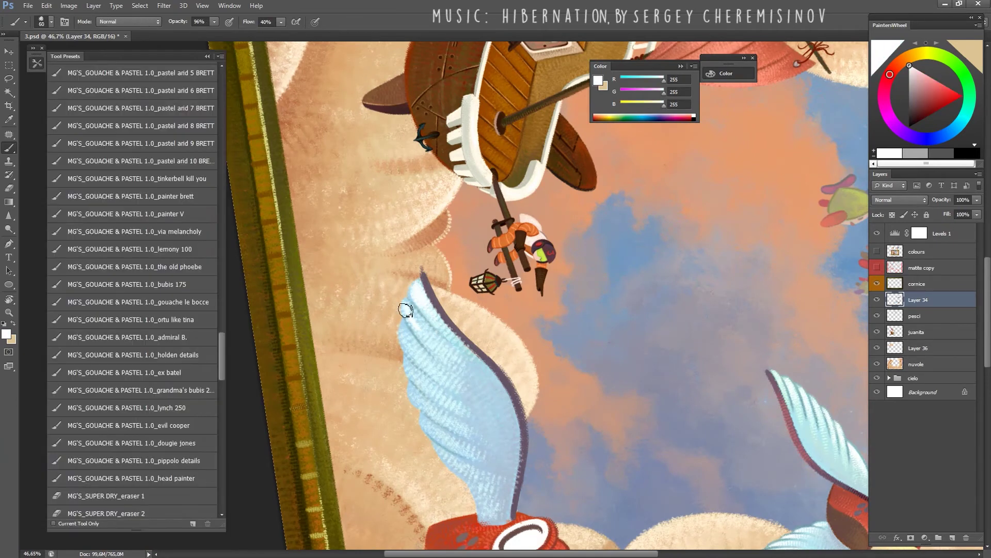
{"action": "mouse_move", "coordinate": [462, 362]}
{"action": "left_mouse_down"}
{"action": "mouse_move", "coordinate": [394, 328]}
{"action": "mouse_move", "coordinate": [431, 427]}
{"action": "mouse_move", "coordinate": [469, 445]}
{"action": "left_mouse_up"}
{"action": "key", "text": "ctrl+z"}
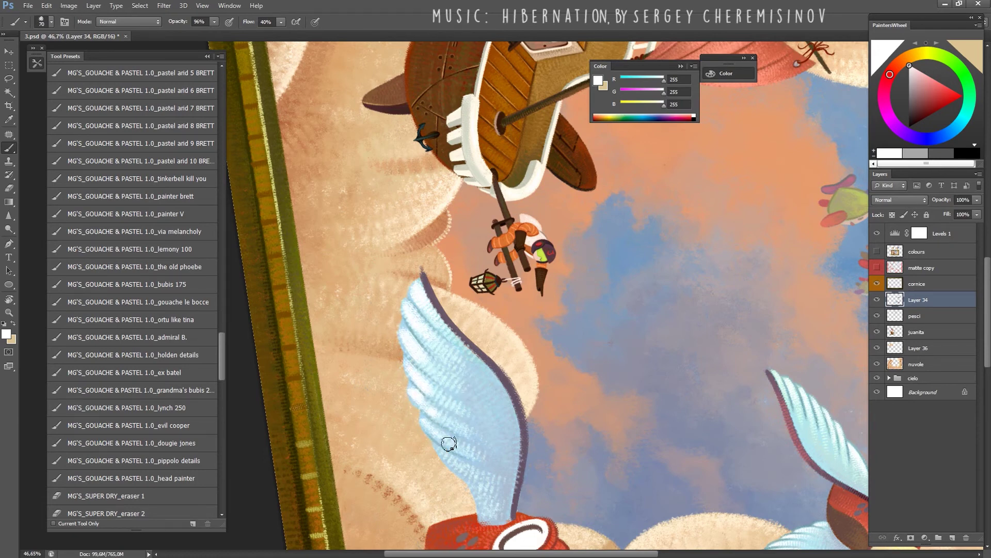
{"action": "key", "text": "ctrl+z"}
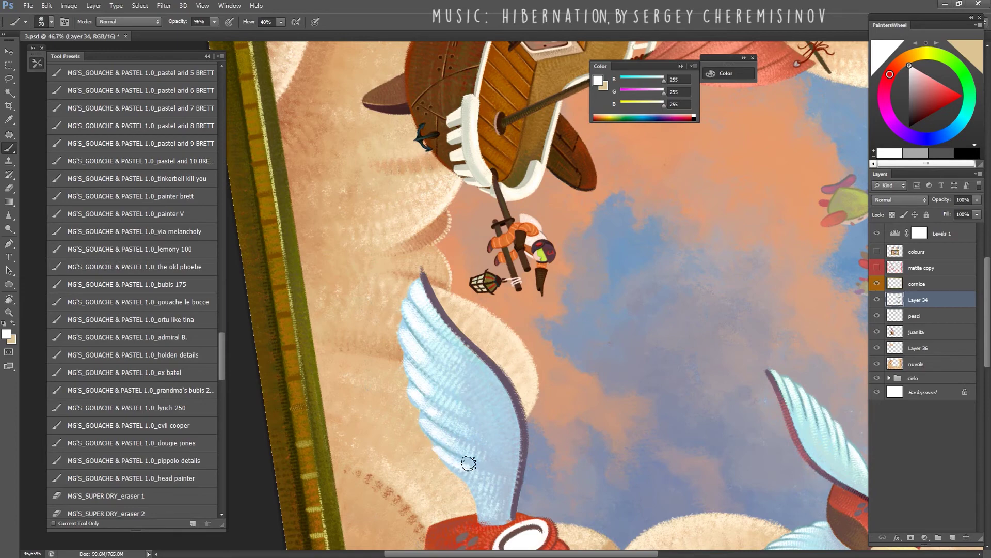
{"action": "left_click", "coordinate": [139, 90]}
{"action": "key", "text": "bracketright"}
{"action": "key", "text": "bracketright"}
Rotate and zoom close on the wing and pick a slightly darker wing blue.
{"action": "key", "text": "r"}
{"action": "mouse_move", "coordinate": [468, 408]}
{"action": "left_mouse_down"}
{"action": "mouse_move", "coordinate": [523, 259]}
{"action": "mouse_move", "coordinate": [501, 325]}
{"action": "mouse_move", "coordinate": [288, 327]}
{"action": "mouse_move", "coordinate": [560, 334]}
{"action": "mouse_move", "coordinate": [482, 297]}
{"action": "left_mouse_up"}
{"action": "key", "text": "z"}
{"action": "key", "text": "b"}
{"action": "left_click", "coordinate": [560, 334], "text": "alt"}
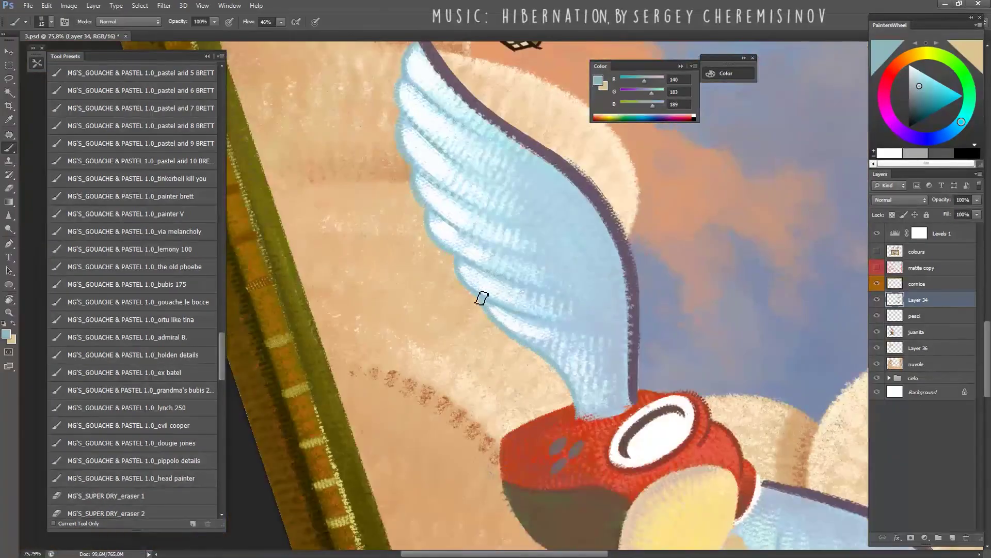
{"action": "left_click", "coordinate": [918, 91]}
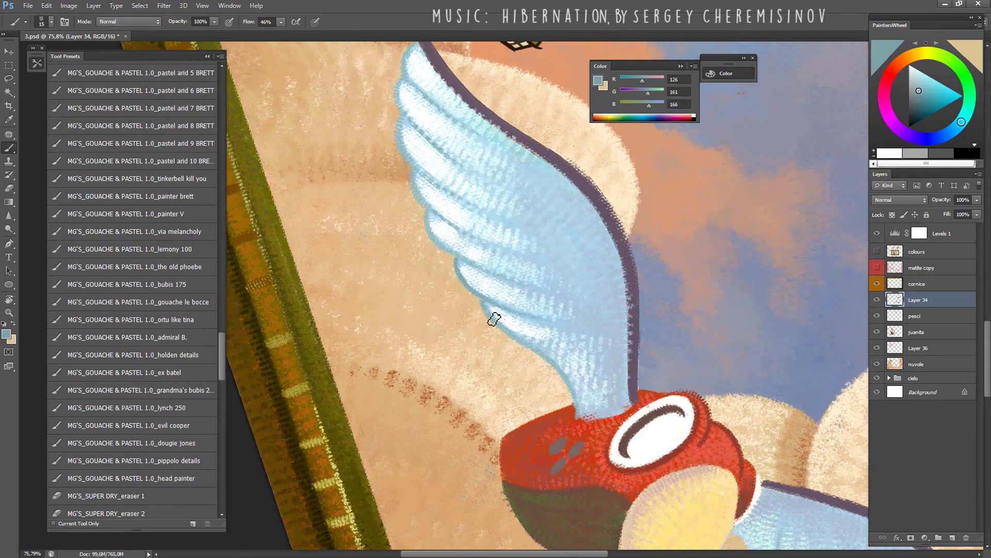
{"action": "left_click_drag", "start_coordinate": [507, 333], "coordinate": [411, 243]}
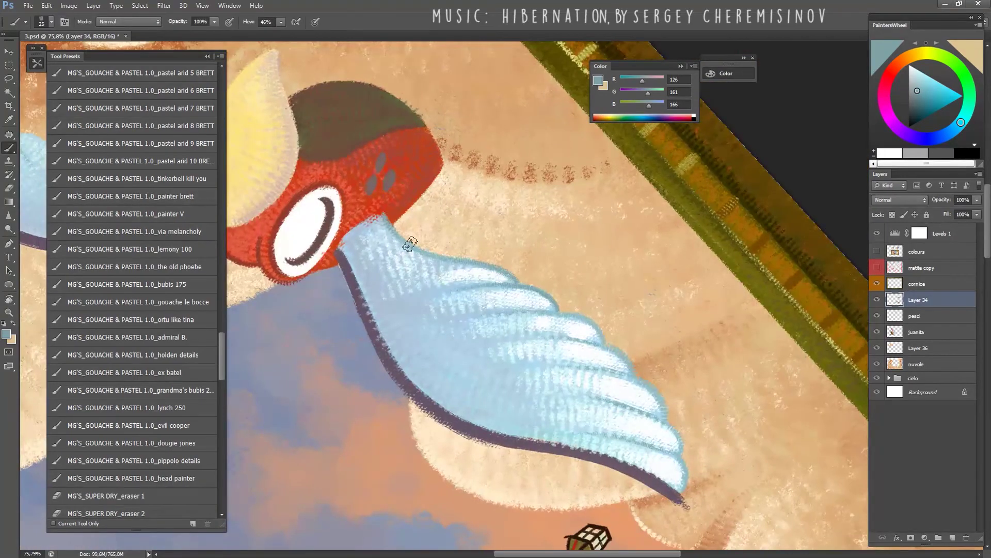
Review the whole painting, then tilt the wing upright at brush size 20 for finer highlights.
{"action": "key", "text": "z"}
{"action": "mouse_move", "coordinate": [504, 323]}
{"action": "left_mouse_down"}
{"action": "mouse_move", "coordinate": [478, 287]}
{"action": "mouse_move", "coordinate": [521, 284]}
{"action": "left_mouse_up"}
{"action": "key", "text": "b"}
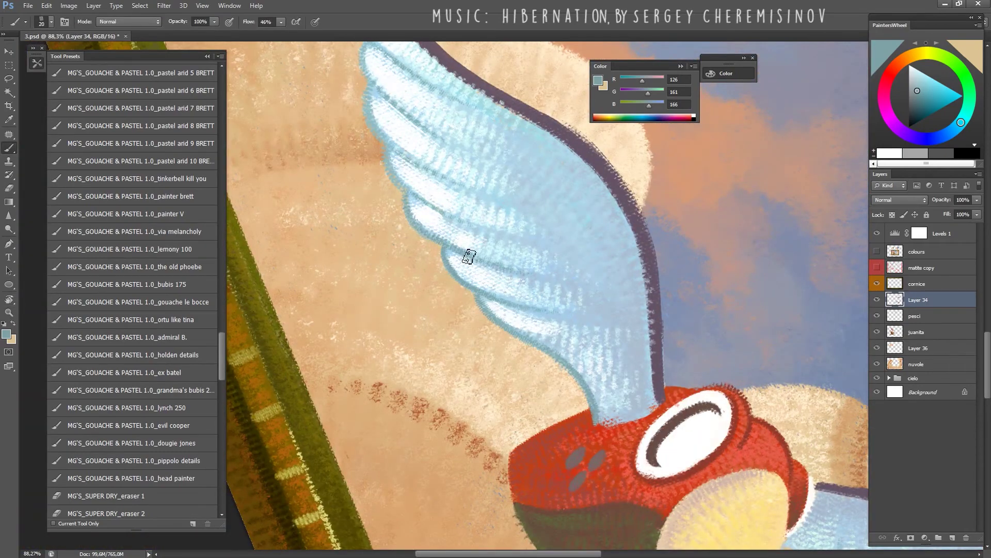
{"action": "key", "text": "bracketleft"}
{"action": "left_click_drag", "start_coordinate": [467, 259], "coordinate": [483, 310]}
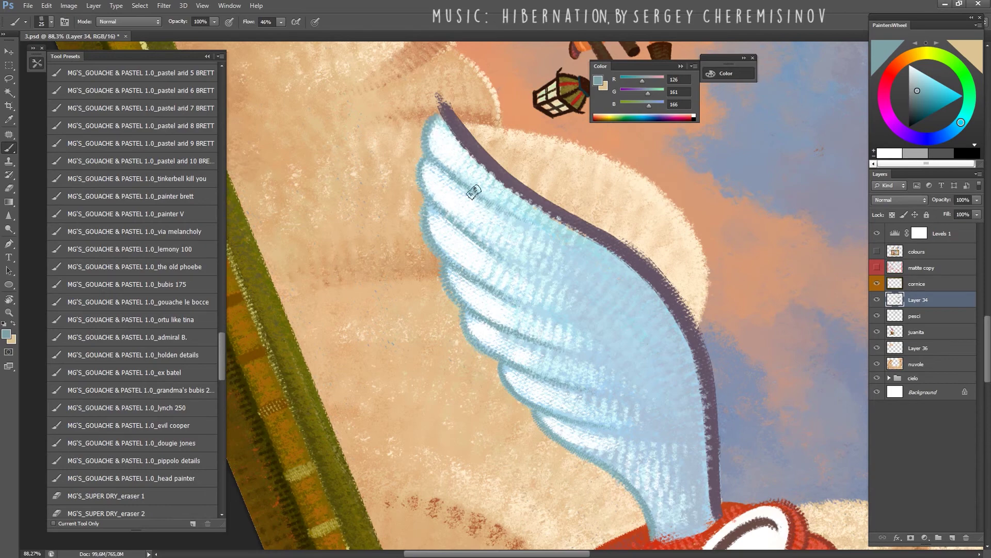
{"action": "key", "text": "z"}
{"action": "left_click_drag", "start_coordinate": [472, 196], "coordinate": [614, 306]}
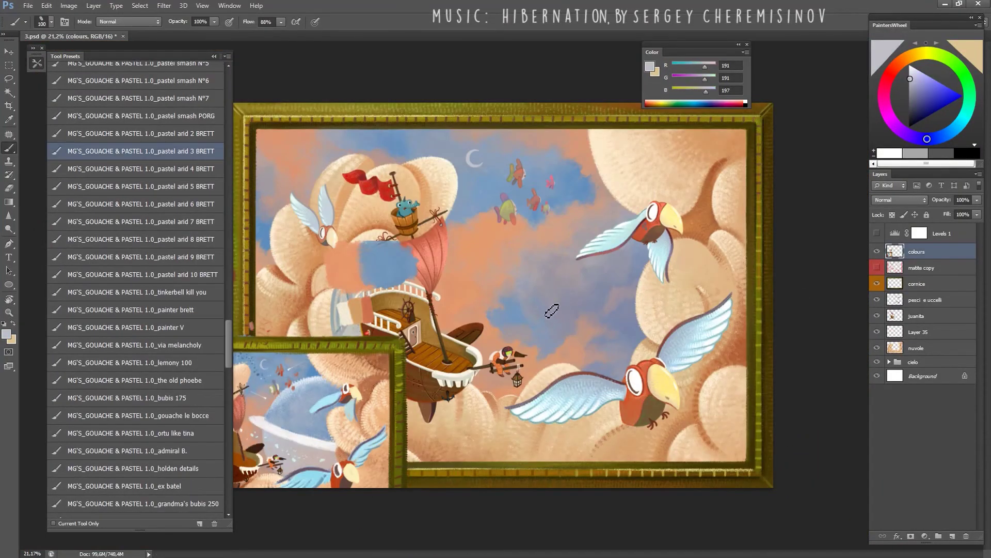
Try five light dotted strokes across the blue sky, undo them, and select Layer 35.
{"action": "key", "text": "bracketright"}
{"action": "key", "text": "bracketright"}
{"action": "key", "text": "bracketright"}
{"action": "left_click_drag", "start_coordinate": [552, 256], "coordinate": [510, 315]}
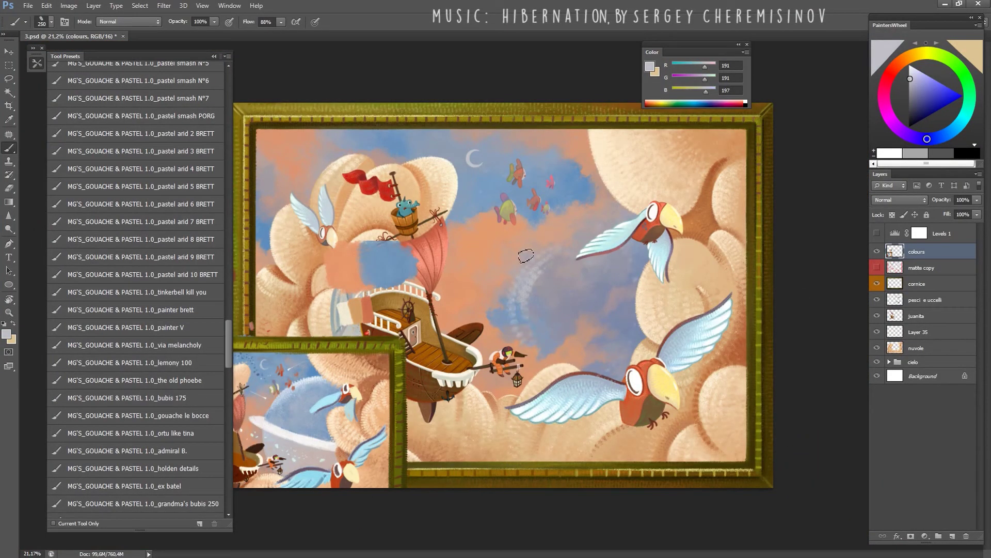
{"action": "left_click_drag", "start_coordinate": [526, 255], "coordinate": [620, 340]}
{"action": "left_click_drag", "start_coordinate": [516, 289], "coordinate": [615, 357]}
{"action": "left_click_drag", "start_coordinate": [511, 248], "coordinate": [604, 217]}
{"action": "left_click_drag", "start_coordinate": [527, 320], "coordinate": [630, 310]}
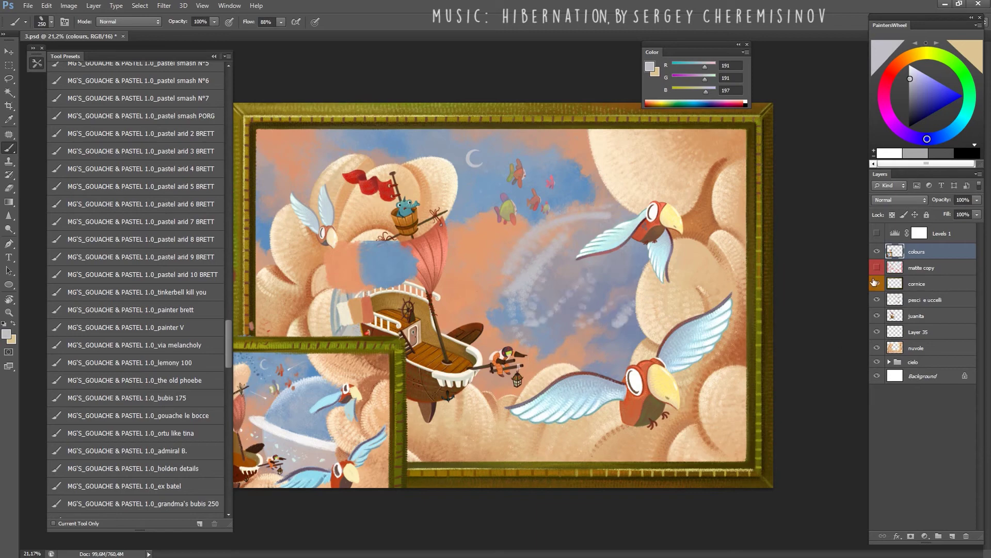
{"action": "key", "text": "ctrl+alt+z"}
{"action": "key", "text": "ctrl+alt+z"}
{"action": "key", "text": "ctrl+alt+z"}
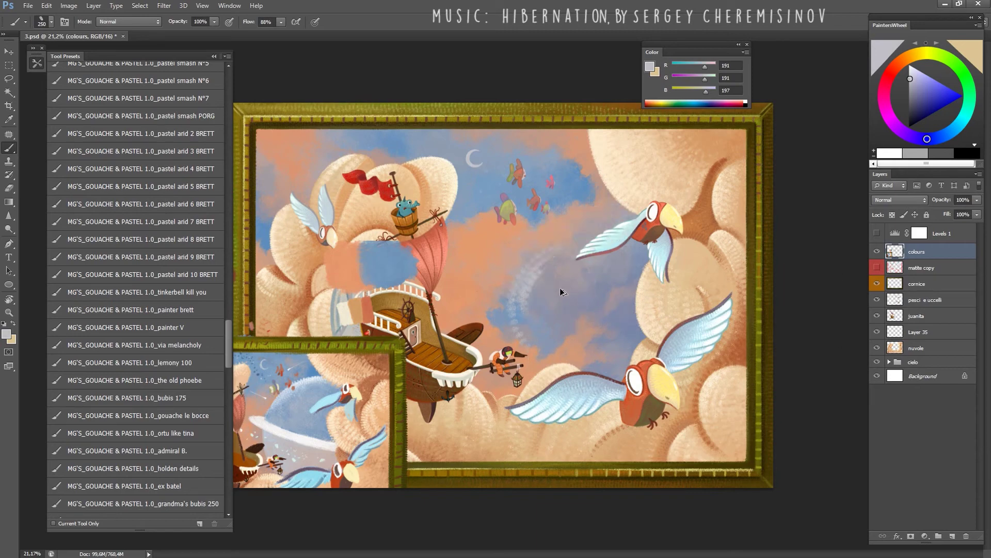
{"action": "left_click", "coordinate": [927, 332]}
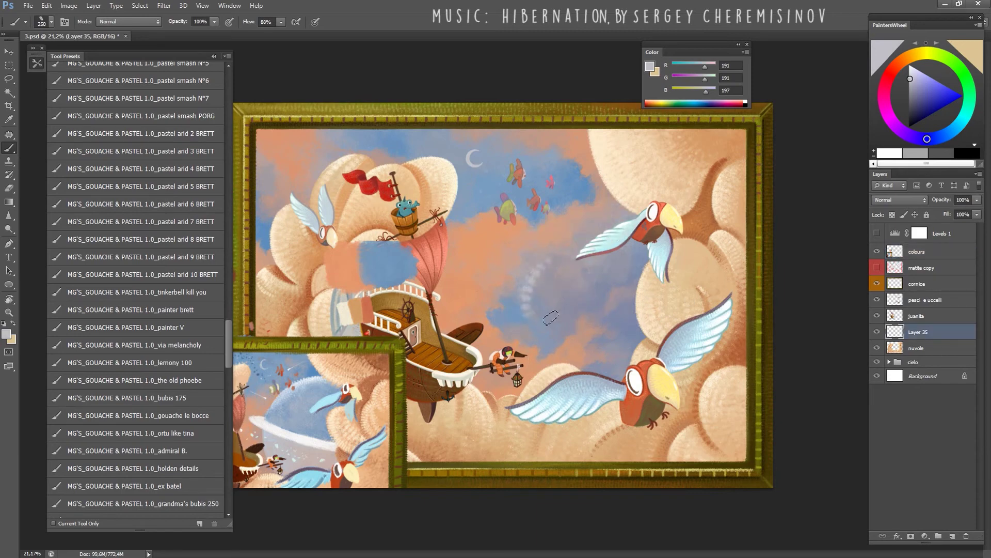
Toggle the colours layer to compare, then paint light grey strokes and an arc in the sky.
{"action": "left_click", "coordinate": [877, 251]}
{"action": "left_click", "coordinate": [877, 252]}
{"action": "key", "text": "bracketright"}
{"action": "key", "text": "bracketright"}
{"action": "key", "text": "bracketright"}
{"action": "key", "text": "bracketleft"}
{"action": "key", "text": "bracketleft"}
{"action": "key", "text": "bracketleft"}
{"action": "mouse_move", "coordinate": [516, 302]}
{"action": "left_mouse_down"}
{"action": "mouse_move", "coordinate": [544, 342]}
{"action": "mouse_move", "coordinate": [531, 283]}
{"action": "left_mouse_up"}
{"action": "key", "text": "bracketright"}
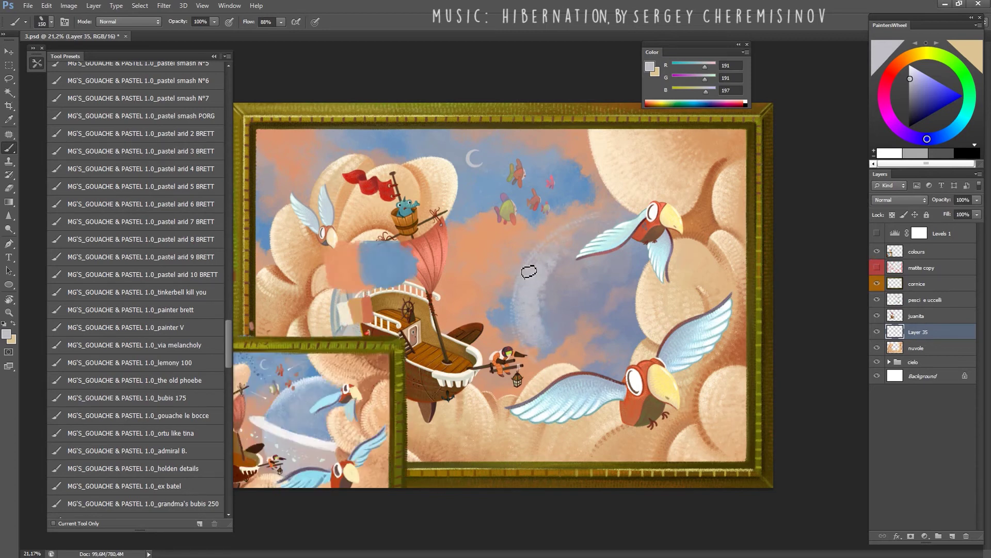
{"action": "key", "text": "bracketright"}
{"action": "key", "text": "bracketright"}
{"action": "left_click_drag", "start_coordinate": [629, 208], "coordinate": [531, 260]}
Move Layer 35 below nuvole and paint a broad, slightly warmed light-grey planet disc.
{"action": "left_click_drag", "start_coordinate": [916, 334], "coordinate": [915, 355]}
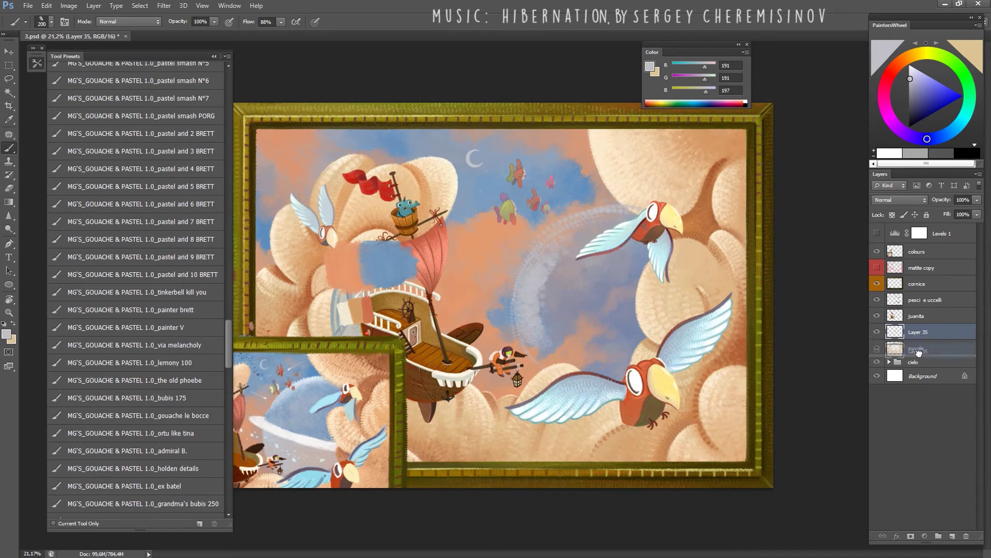
{"action": "key", "text": "bracketright"}
{"action": "key", "text": "bracketright"}
{"action": "key", "text": "bracketright"}
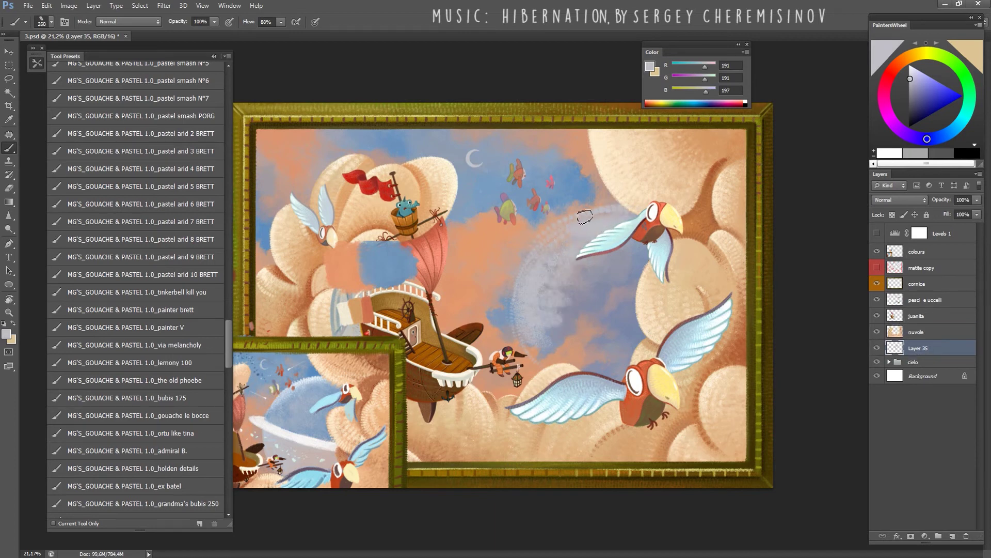
{"action": "key", "text": "bracketright"}
{"action": "key", "text": "bracketright"}
{"action": "key", "text": "bracketright"}
{"action": "left_click_drag", "start_coordinate": [537, 362], "coordinate": [594, 263]}
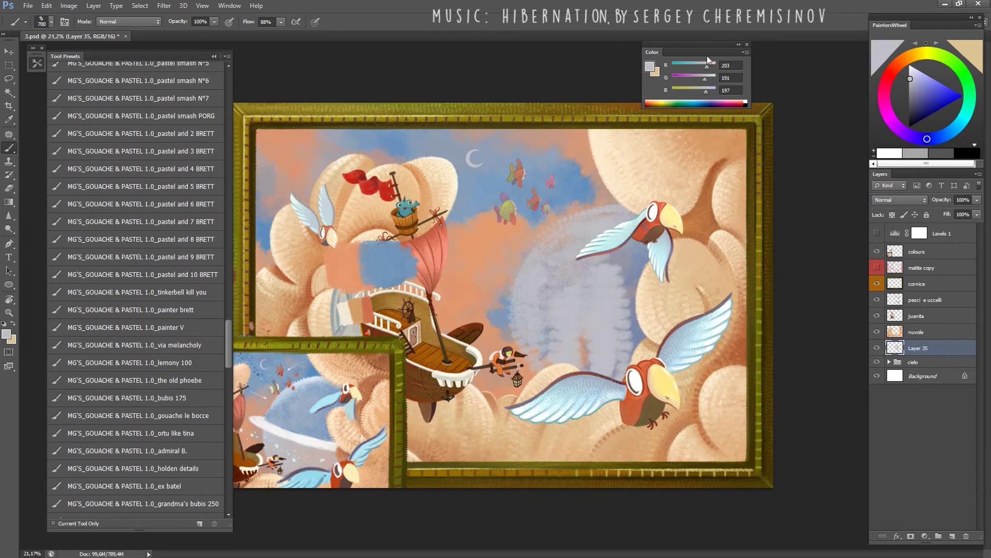
{"action": "left_click_drag", "start_coordinate": [707, 64], "coordinate": [709, 64]}
{"action": "mouse_move", "coordinate": [672, 52]}
{"action": "left_mouse_down"}
{"action": "mouse_move", "coordinate": [352, 185]}
{"action": "mouse_move", "coordinate": [392, 213]}
{"action": "left_mouse_up"}
{"action": "key", "text": "bracketleft"}
{"action": "key", "text": "bracketleft"}
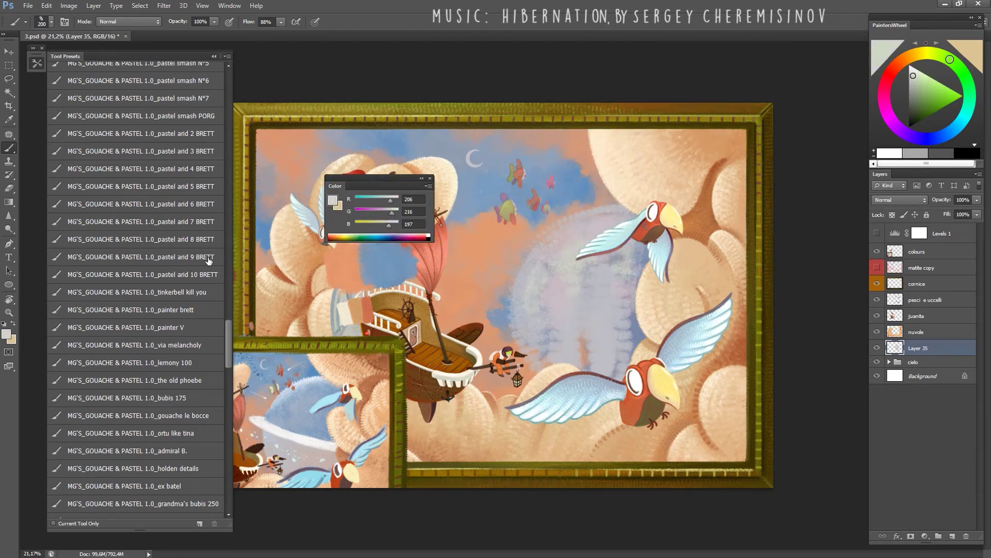
{"action": "mouse_move", "coordinate": [556, 321]}
{"action": "left_mouse_down"}
{"action": "mouse_move", "coordinate": [574, 275]}
{"action": "mouse_move", "coordinate": [604, 322]}
{"action": "left_mouse_up"}
Paint pale grey and mid-blue strokes over the planet using colours sampled from the sky.
{"action": "left_click", "coordinate": [371, 360], "text": "alt"}
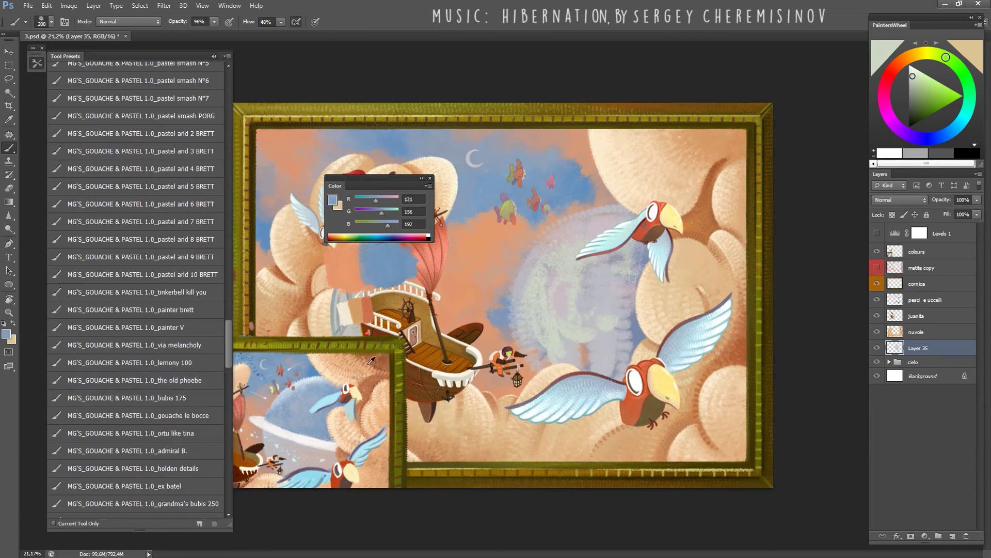
{"action": "left_click", "coordinate": [547, 310], "text": "alt"}
{"action": "mouse_move", "coordinate": [547, 310]}
{"action": "left_mouse_down"}
{"action": "mouse_move", "coordinate": [551, 329]}
{"action": "mouse_move", "coordinate": [643, 315]}
{"action": "left_mouse_up"}
{"action": "left_click", "coordinate": [328, 384], "text": "alt"}
{"action": "mouse_move", "coordinate": [620, 222]}
{"action": "left_mouse_down"}
{"action": "mouse_move", "coordinate": [624, 289]}
{"action": "mouse_move", "coordinate": [588, 256]}
{"action": "left_mouse_up"}
Try the ex batel brush at size 200, then choose the clouds Vigée-Le Brun preset with light beige.
{"action": "left_click", "coordinate": [124, 485]}
{"action": "key", "text": "bracketright"}
{"action": "key", "text": "bracketright"}
{"action": "key", "text": "bracketright"}
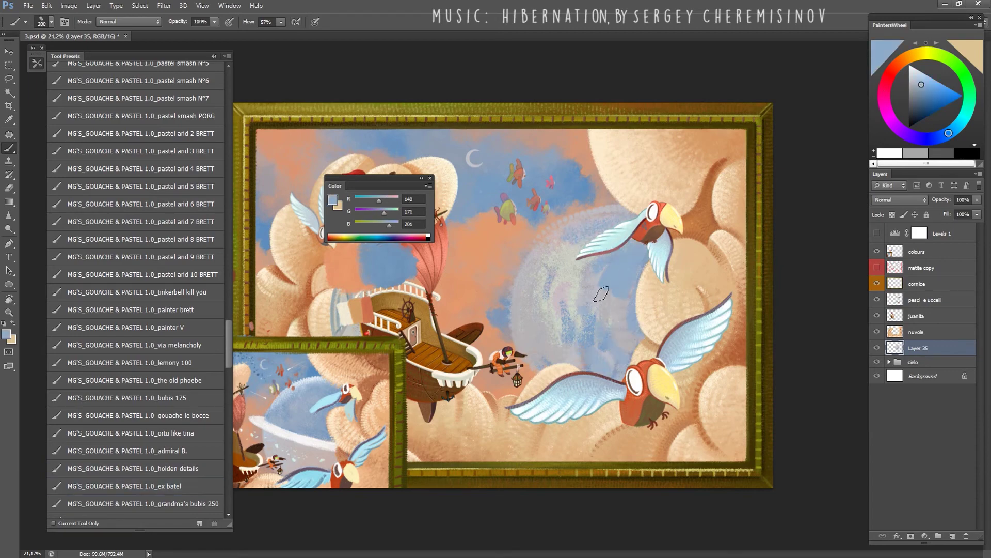
{"action": "key", "text": "z"}
{"action": "left_click_drag", "start_coordinate": [490, 294], "coordinate": [508, 293]}
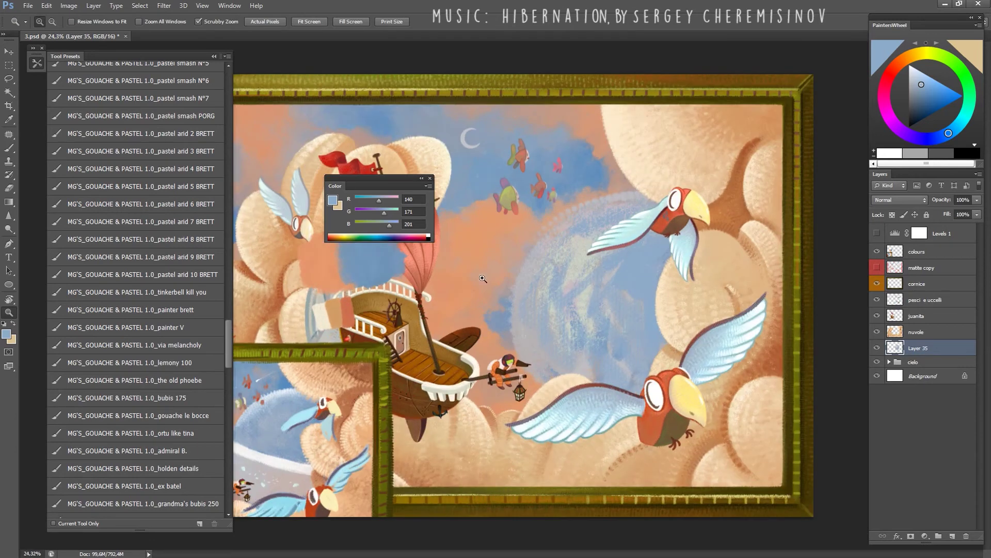
{"action": "scroll", "coordinate": [227, 343], "scroll_direction": "down", "scroll_amount": 2}
{"action": "scroll", "coordinate": [224, 382], "scroll_direction": "down", "scroll_amount": 2}
{"action": "scroll", "coordinate": [227, 403], "scroll_direction": "down", "scroll_amount": 3}
{"action": "scroll", "coordinate": [227, 403], "scroll_direction": "down", "scroll_amount": 2}
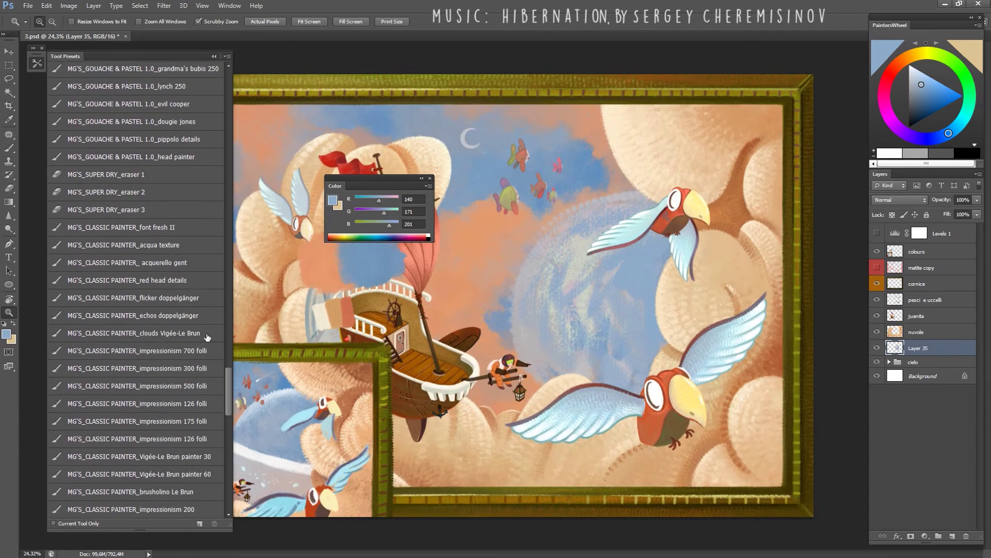
{"action": "left_click", "coordinate": [134, 333]}
{"action": "left_click", "coordinate": [568, 289], "text": "alt"}
Lighten the central planet with beige strokes and a light vertical stroke.
{"action": "left_click_drag", "start_coordinate": [542, 361], "coordinate": [620, 242]}
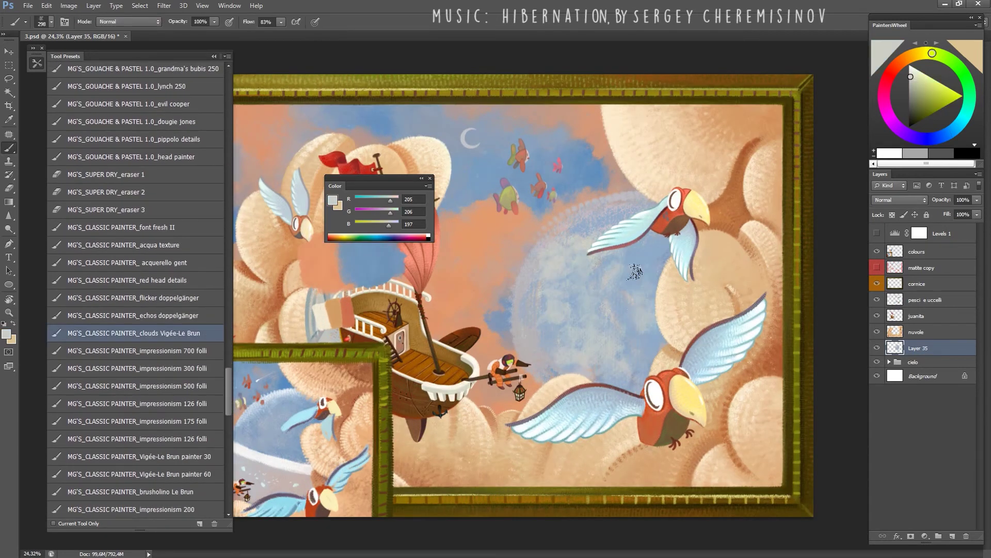
{"action": "left_click_drag", "start_coordinate": [646, 310], "coordinate": [594, 211]}
{"action": "key", "text": "e"}
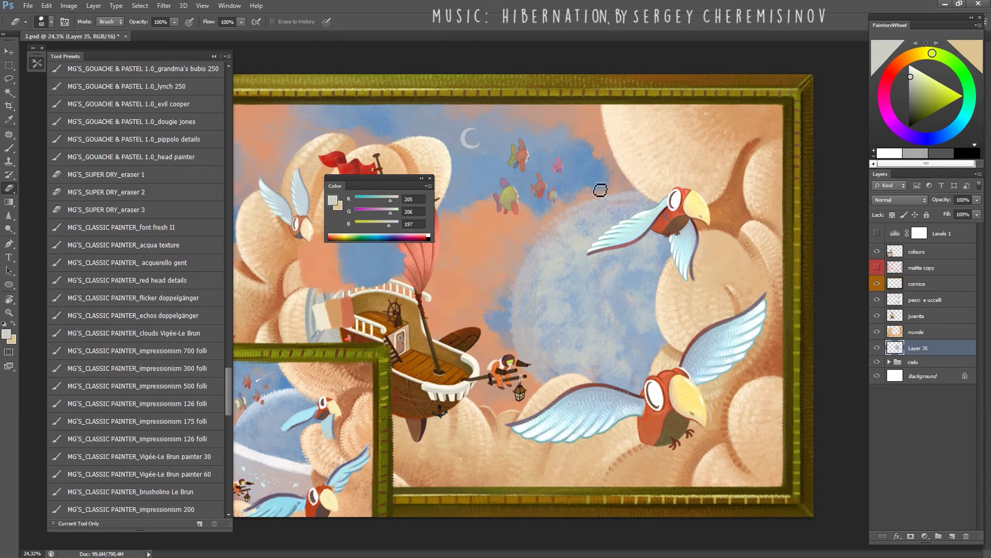
{"action": "left_click", "coordinate": [130, 491]}
{"action": "left_click_drag", "start_coordinate": [537, 371], "coordinate": [538, 290]}
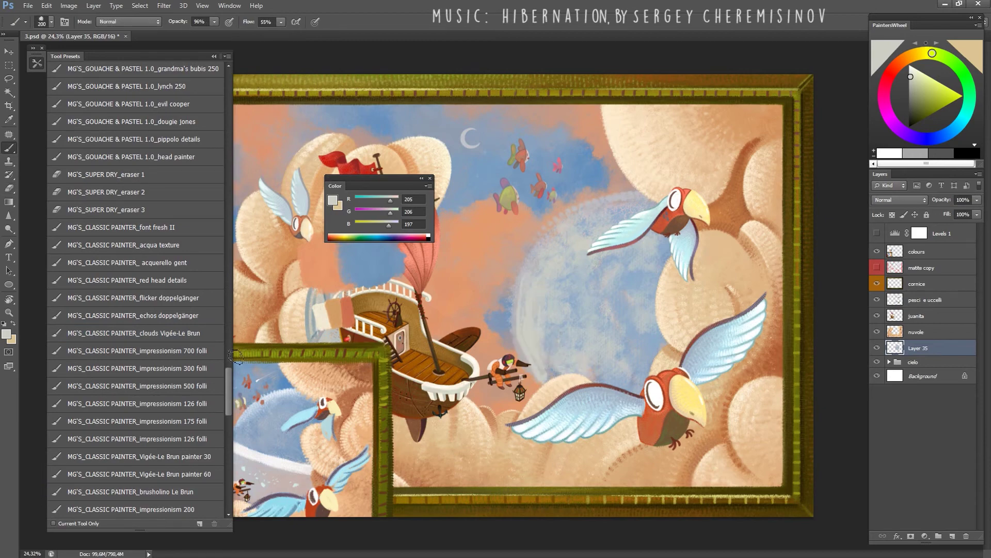
{"action": "scroll", "coordinate": [214, 292], "scroll_direction": "down", "scroll_amount": 5}
With the la paletta preset, paint bluish strokes and sampled peach along the planet edges.
{"action": "left_click", "coordinate": [206, 462]}
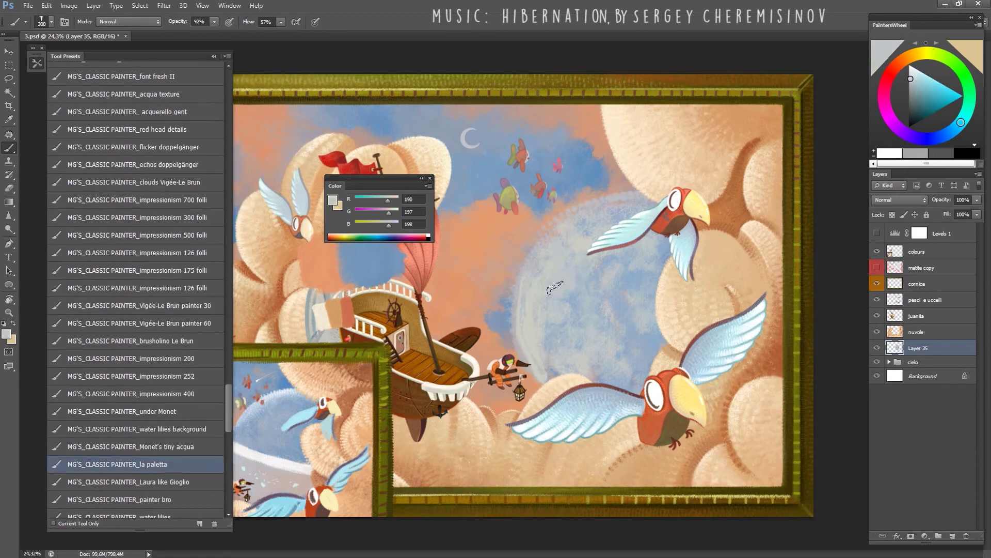
{"action": "left_click_drag", "start_coordinate": [530, 315], "coordinate": [537, 279]}
{"action": "mouse_move", "coordinate": [553, 346]}
{"action": "left_mouse_down"}
{"action": "mouse_move", "coordinate": [545, 248]}
{"action": "mouse_move", "coordinate": [522, 295]}
{"action": "left_mouse_up"}
{"action": "left_click", "coordinate": [548, 375], "text": "alt"}
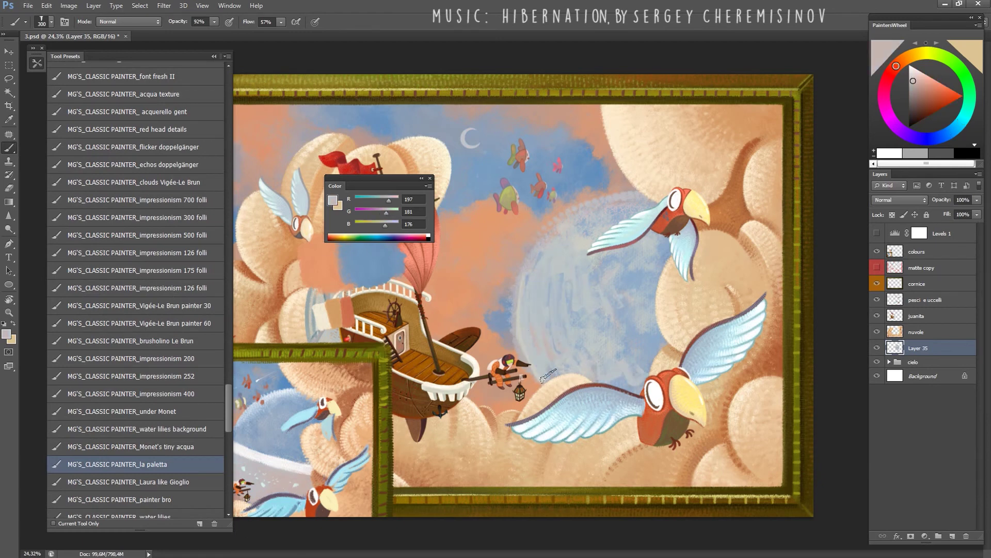
{"action": "left_click_drag", "start_coordinate": [599, 357], "coordinate": [653, 336]}
{"action": "left_click_drag", "start_coordinate": [624, 284], "coordinate": [583, 232]}
{"action": "left_click_drag", "start_coordinate": [666, 253], "coordinate": [527, 263]}
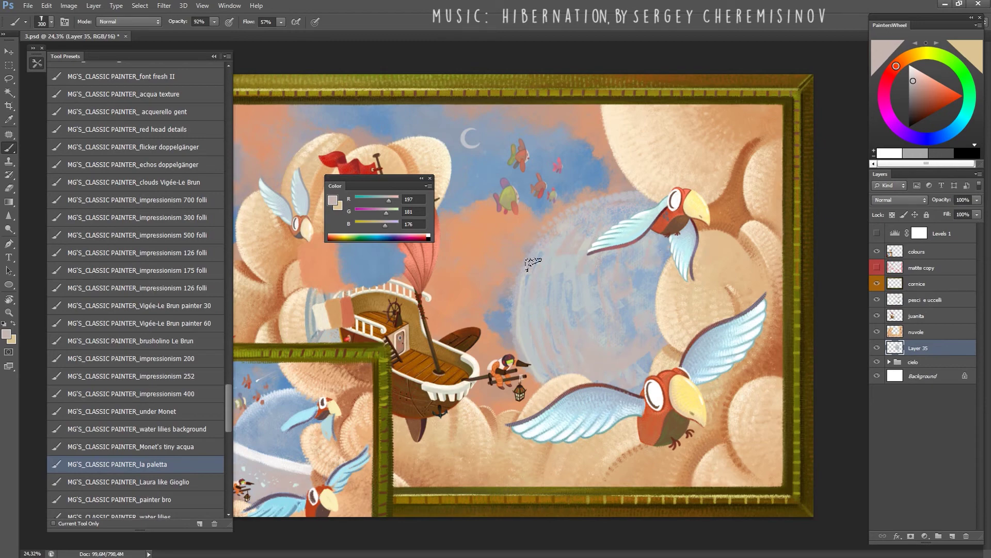
{"action": "left_click", "coordinate": [532, 344], "text": "alt"}
Zoom out on the painting and shrink the brush to size 70.
{"action": "key", "text": "z"}
{"action": "mouse_move", "coordinate": [547, 310]}
{"action": "left_mouse_down"}
{"action": "mouse_move", "coordinate": [531, 305]}
{"action": "mouse_move", "coordinate": [540, 313]}
{"action": "left_mouse_up"}
{"action": "scroll", "coordinate": [211, 263], "scroll_direction": "up", "scroll_amount": 10}
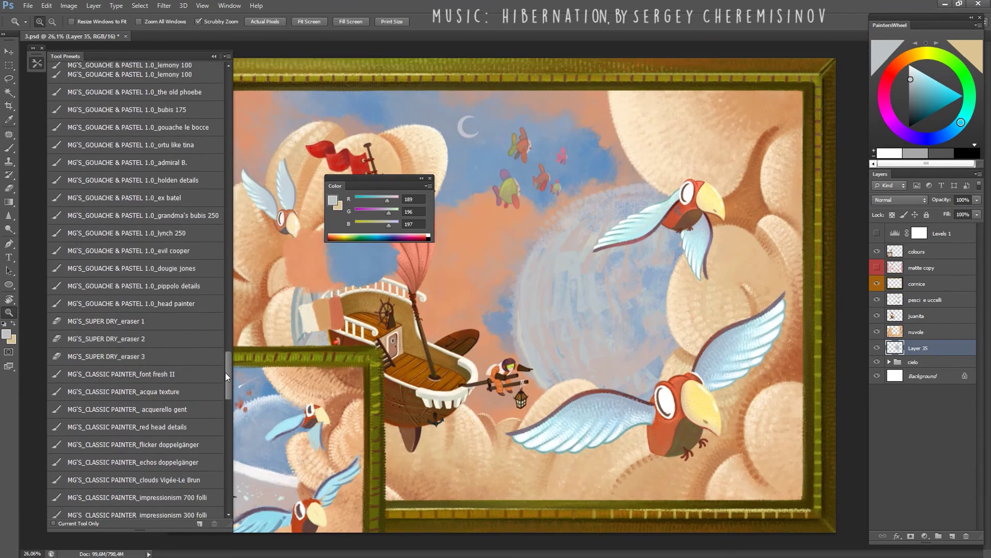
{"action": "scroll", "coordinate": [212, 264], "scroll_direction": "up", "scroll_amount": 5}
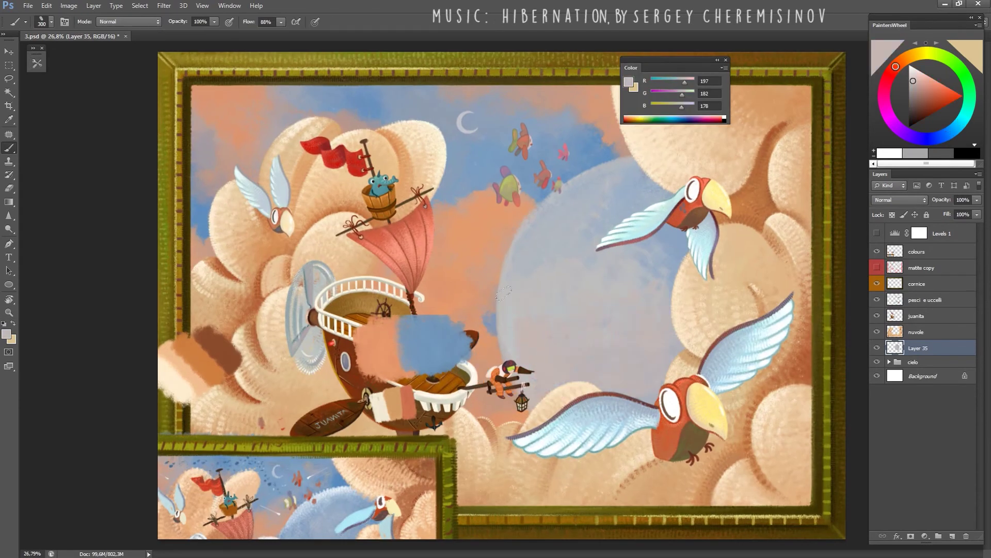
{"action": "key", "text": "bracketleft"}
{"action": "key", "text": "bracketleft"}
{"action": "key", "text": "bracketleft"}
Pick soft blue and light grey tones, then start free-transforming the planet layer.
{"action": "key", "text": "e"}
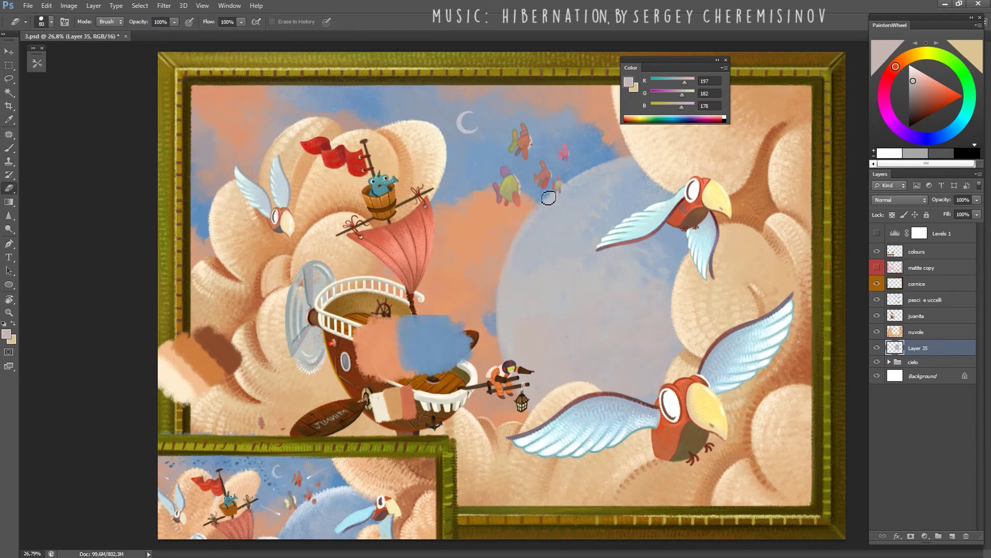
{"action": "key", "text": "b"}
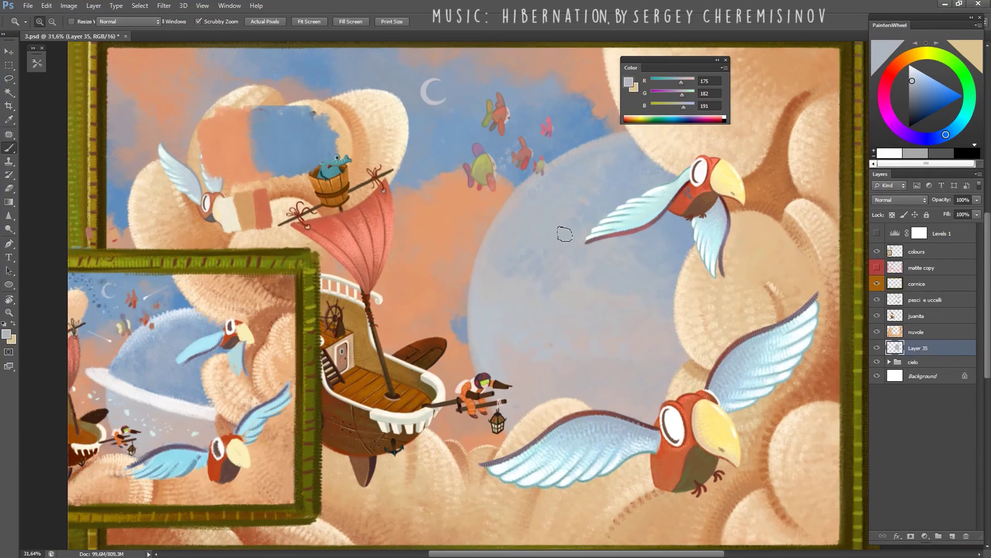
{"action": "left_click", "coordinate": [598, 157], "text": "alt"}
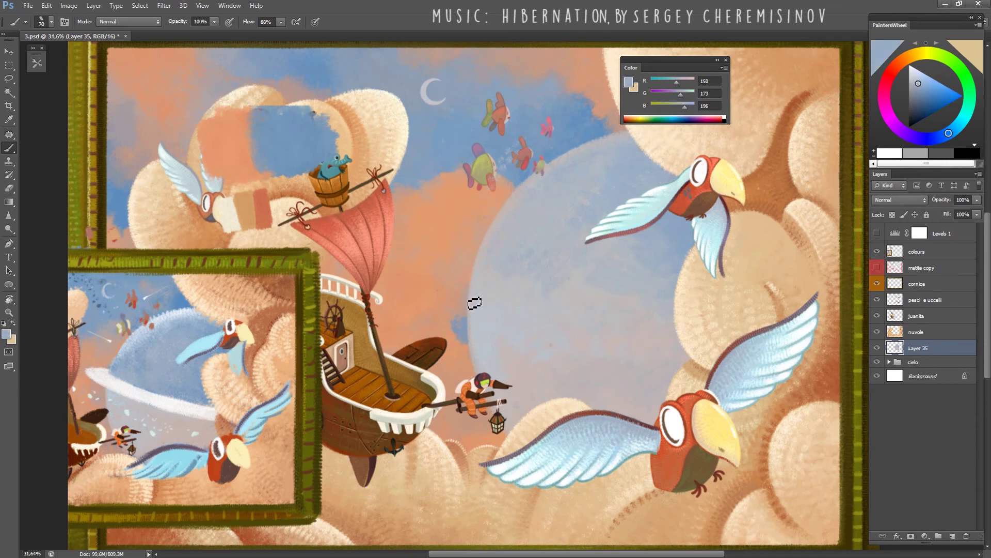
{"action": "left_click", "coordinate": [478, 268], "text": "alt"}
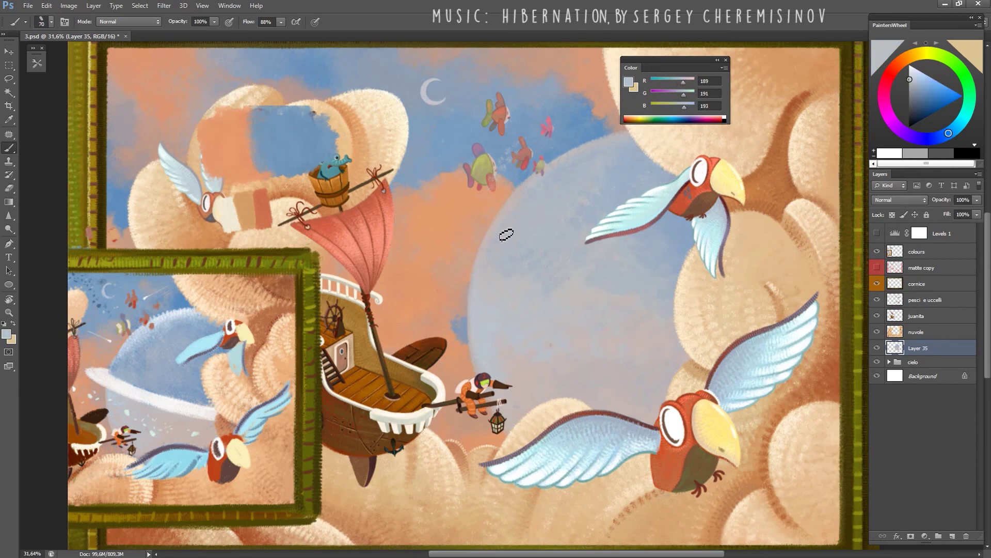
{"action": "key", "text": "z"}
{"action": "left_click_drag", "start_coordinate": [521, 294], "coordinate": [496, 297]}
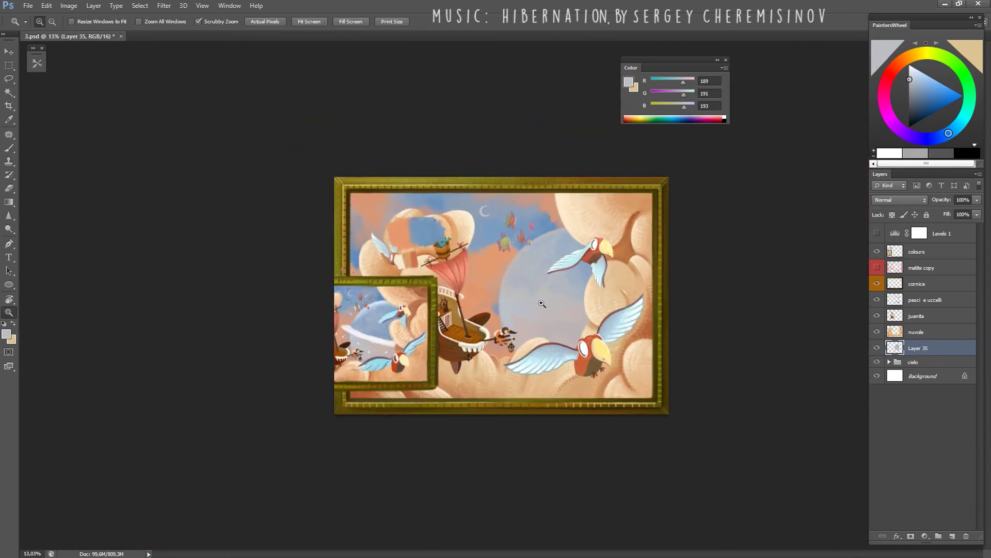
{"action": "key", "text": "ctrl+t"}
Warp the planet layer, bending its bottom edge slightly downward, and commit it.
{"action": "left_click_drag", "start_coordinate": [612, 221], "coordinate": [610, 222]}
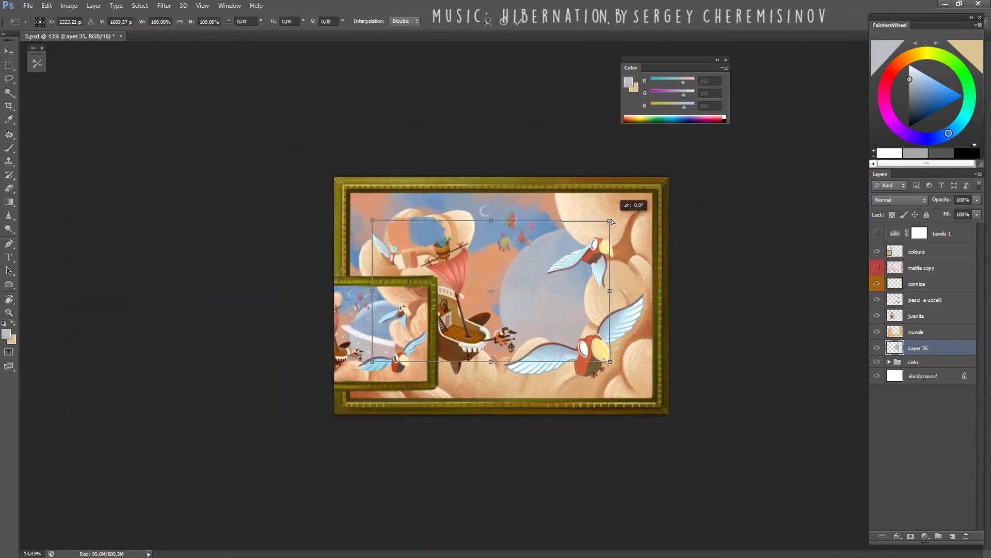
{"action": "left_click", "coordinate": [488, 22]}
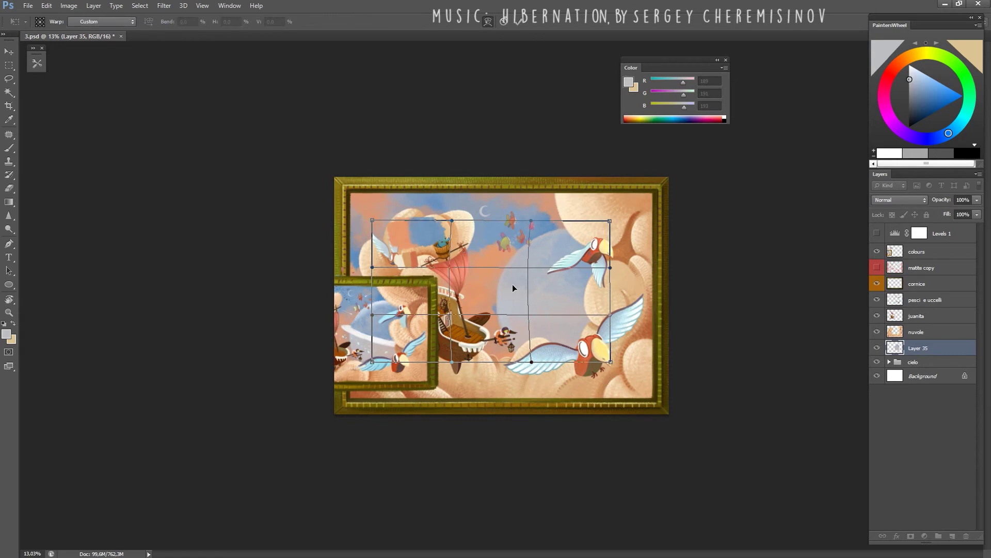
{"action": "left_click_drag", "start_coordinate": [513, 287], "coordinate": [515, 286]}
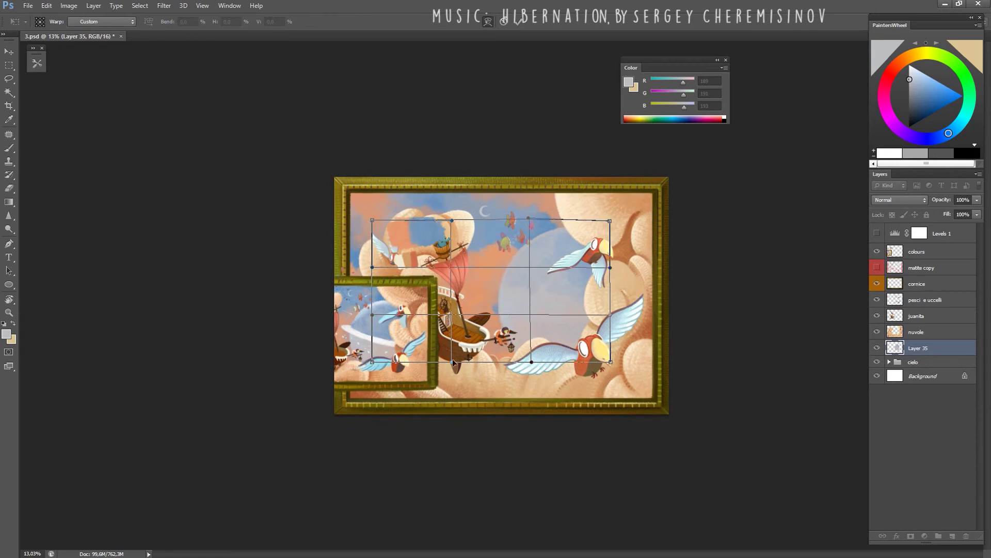
{"action": "left_click_drag", "start_coordinate": [452, 362], "coordinate": [449, 368]}
{"action": "left_click_drag", "start_coordinate": [531, 361], "coordinate": [535, 366]}
{"action": "key", "text": "Return"}
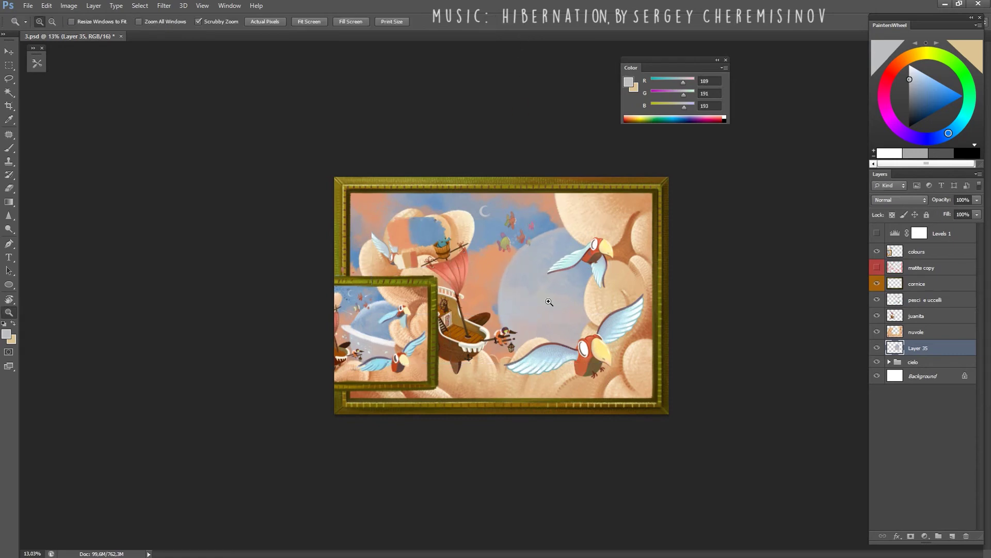
Shade the planet with sampled light blue, greener pale blue and greyish tones.
{"action": "key", "text": "b"}
{"action": "scroll", "coordinate": [512, 309], "scroll_direction": "up", "scroll_amount": 3}
{"action": "left_click", "coordinate": [511, 339], "text": "alt"}
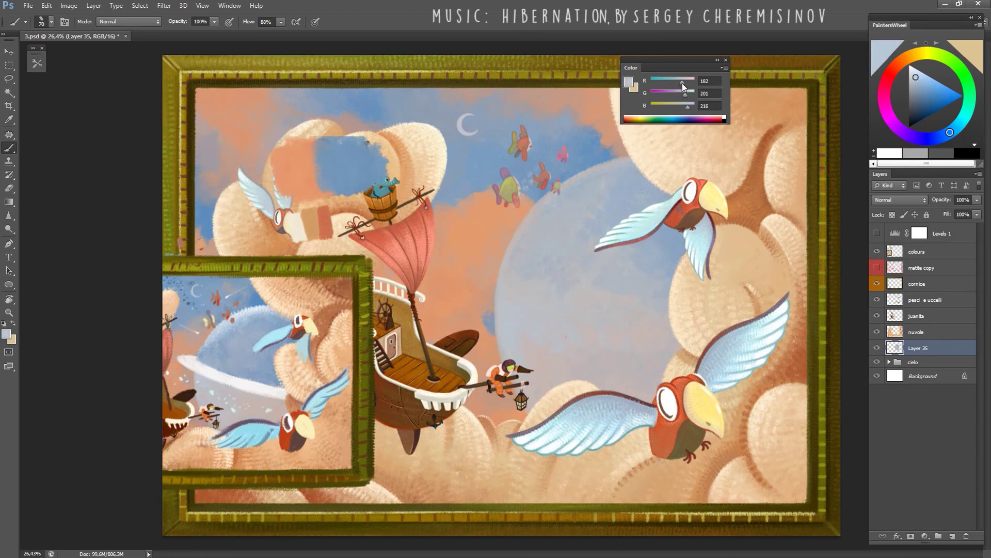
{"action": "key", "text": "bracketright"}
{"action": "key", "text": "bracketright"}
{"action": "key", "text": "bracketright"}
{"action": "left_click", "coordinate": [507, 328], "text": "alt"}
{"action": "key", "text": "bracketleft"}
{"action": "key", "text": "bracketleft"}
{"action": "key", "text": "bracketleft"}
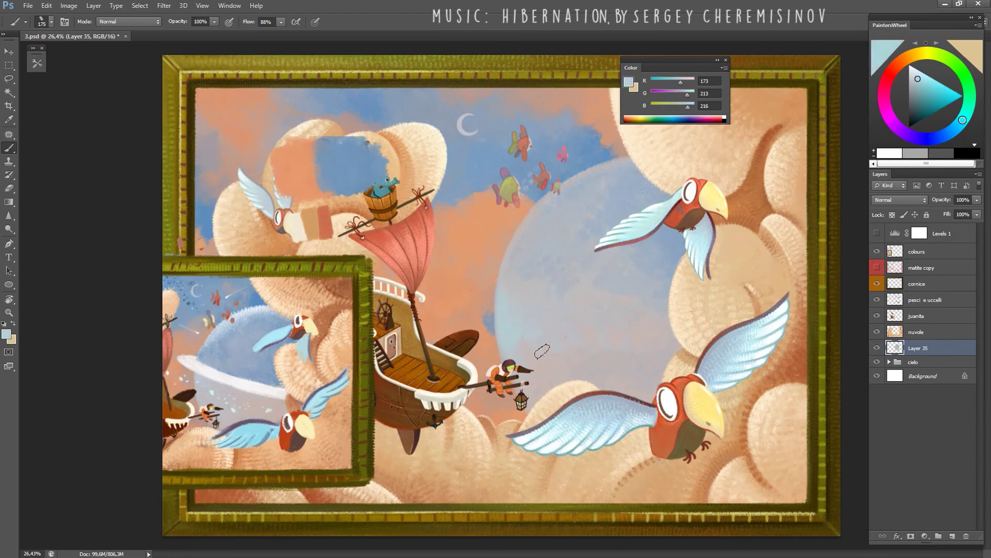
{"action": "left_click", "coordinate": [514, 255], "text": "alt"}
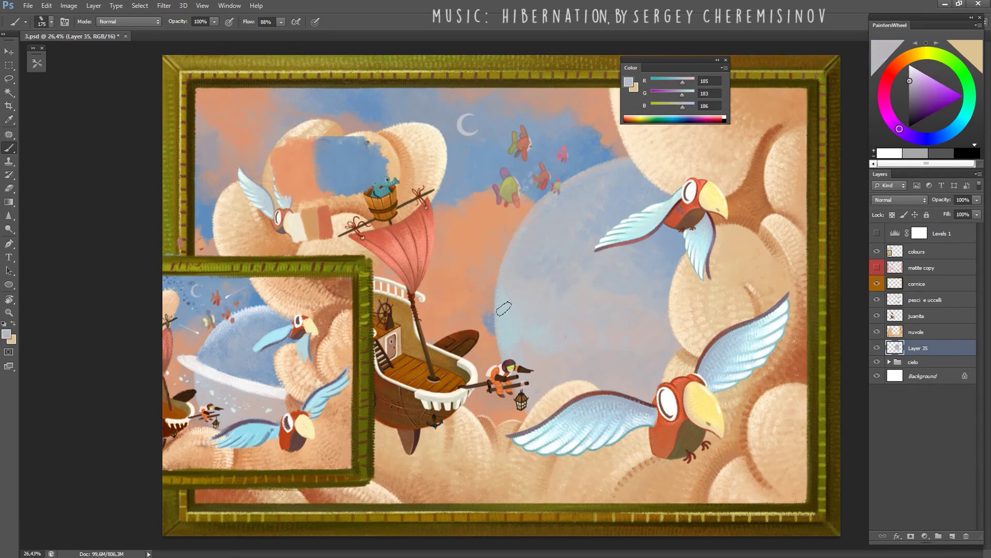
{"action": "scroll", "coordinate": [546, 342], "scroll_direction": "down", "scroll_amount": 3}
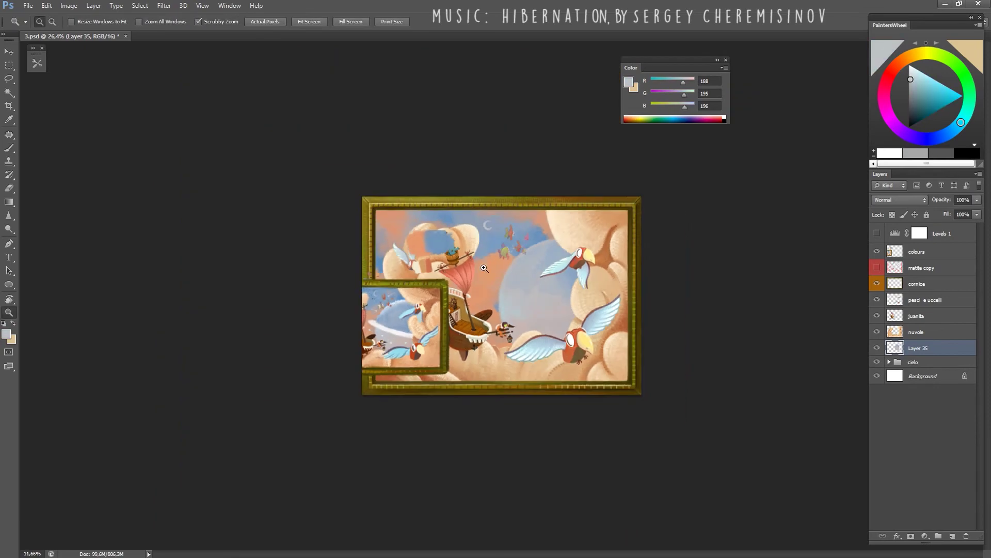
{"action": "scroll", "coordinate": [492, 351], "scroll_direction": "up", "scroll_amount": 4}
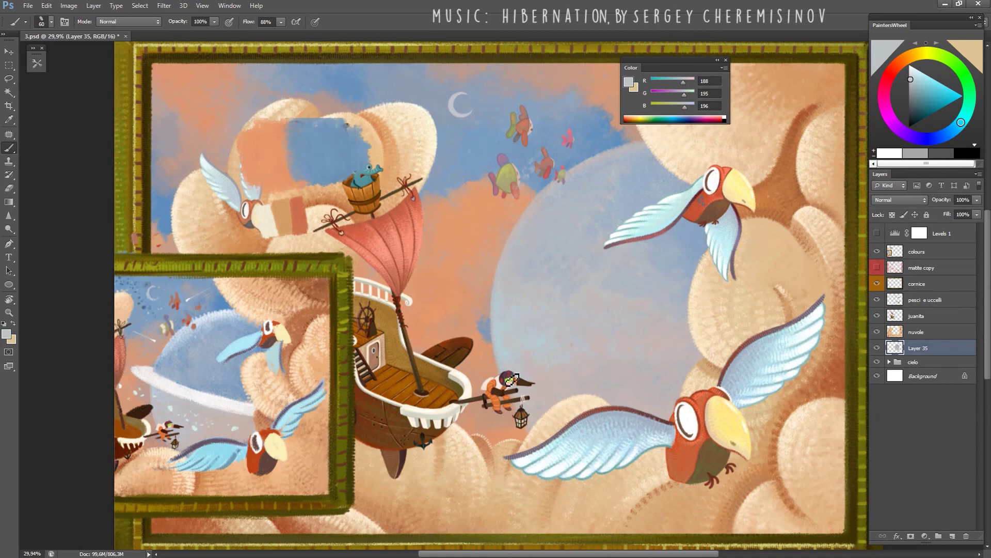
Add a new layer clipped to the planet layer.
{"action": "key", "text": "e"}
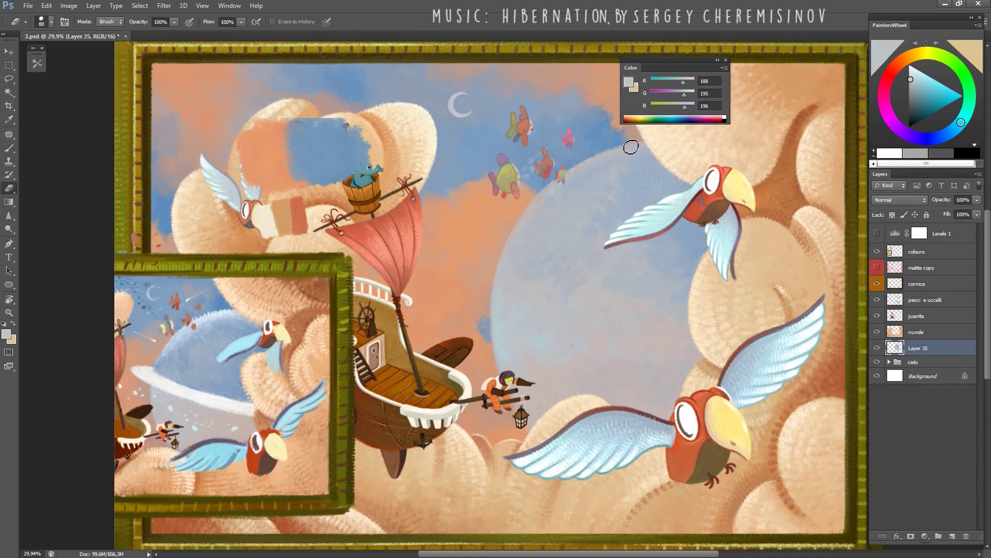
{"action": "key", "text": "b"}
{"action": "left_click", "coordinate": [953, 536]}
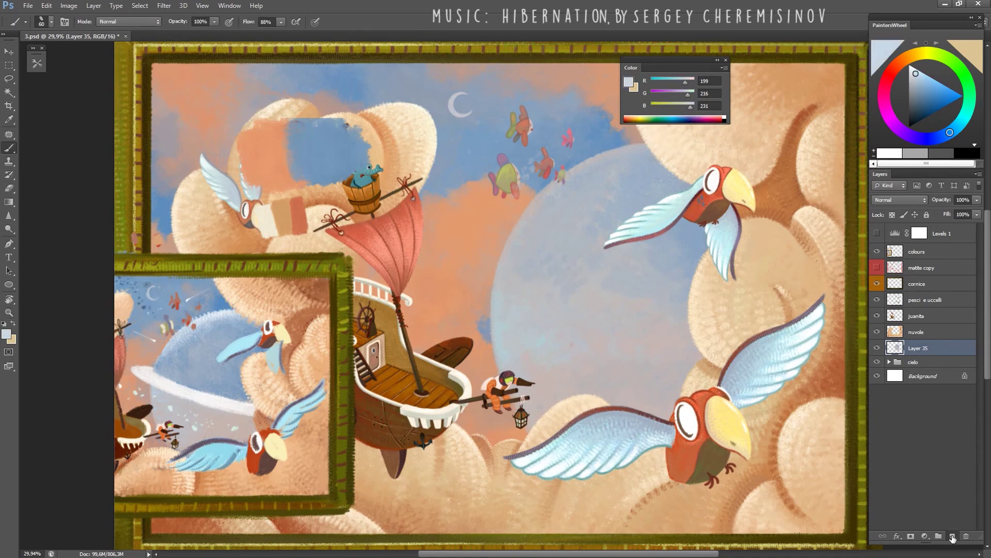
{"action": "right_click", "coordinate": [925, 348]}
{"action": "left_click", "coordinate": [909, 298]}
{"action": "scroll", "coordinate": [513, 266], "scroll_direction": "down", "scroll_amount": 5}
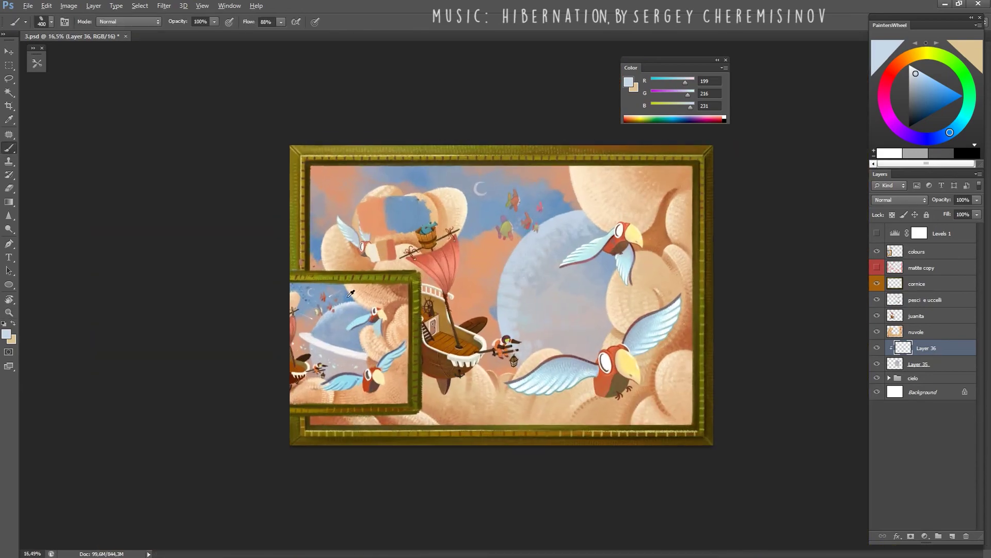
Paint the new layer with sampled pale blue, grey and pinkish peach tones.
{"action": "left_click", "coordinate": [343, 312], "text": "alt"}
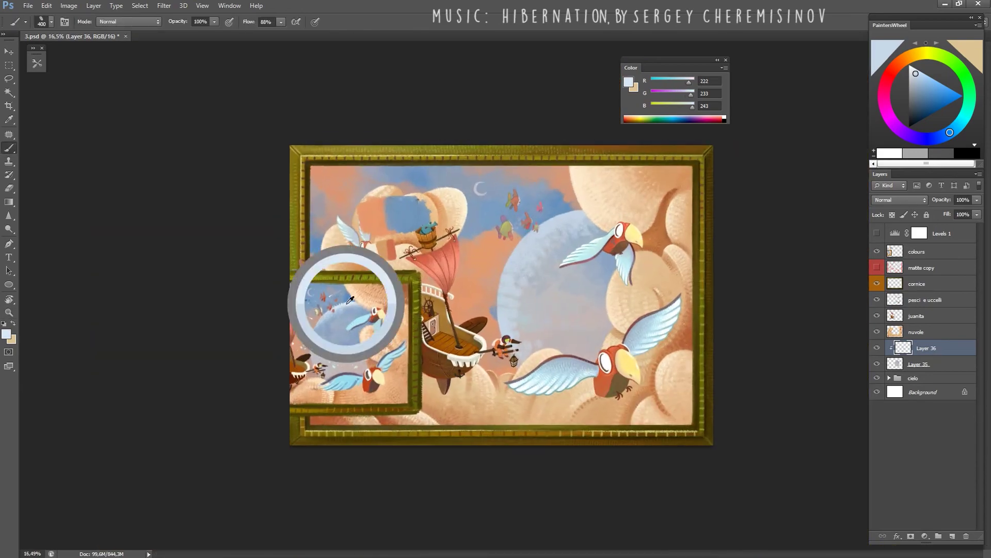
{"action": "left_click", "coordinate": [917, 70]}
{"action": "key", "text": "bracketright"}
{"action": "key", "text": "bracketright"}
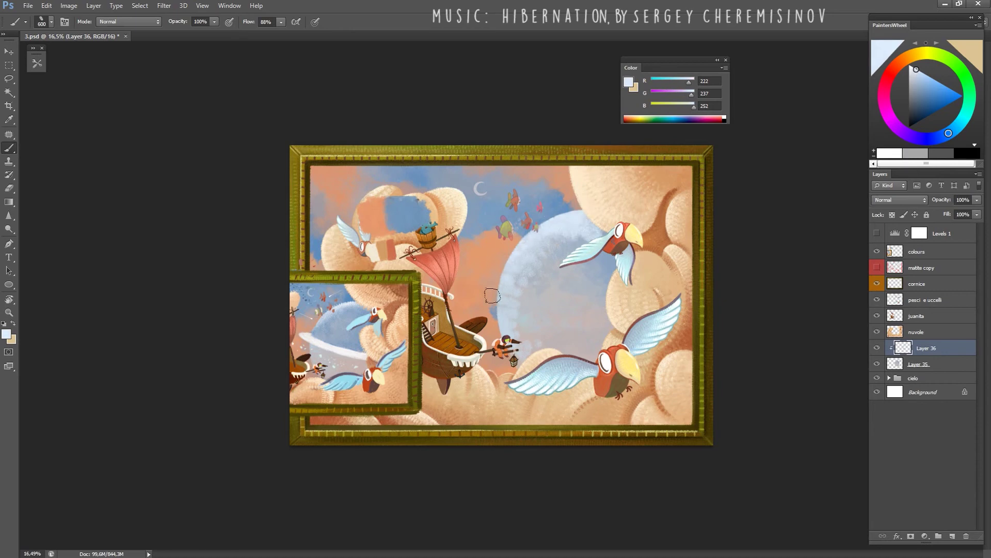
{"action": "left_click", "coordinate": [500, 316], "text": "alt"}
{"action": "left_click", "coordinate": [495, 316], "text": "alt"}
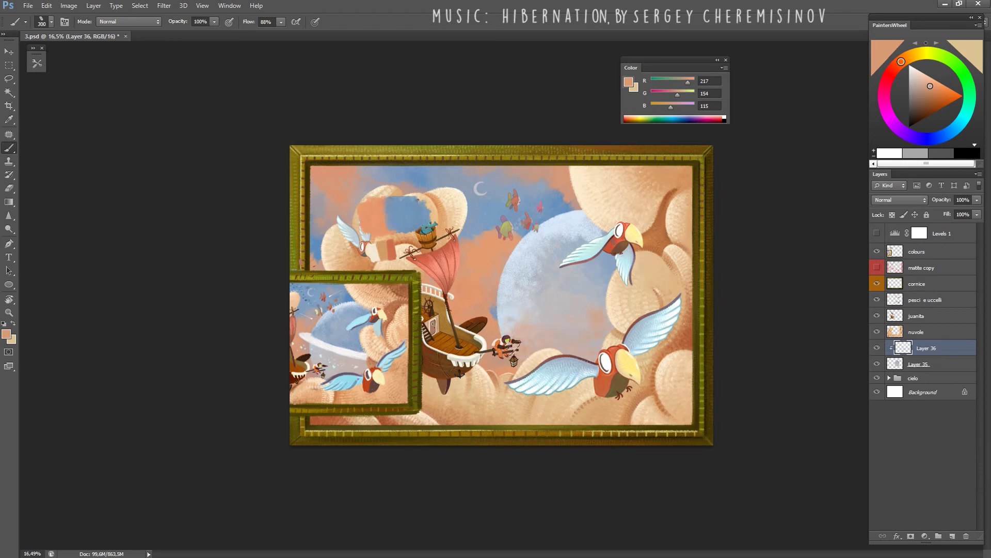
{"action": "left_click", "coordinate": [510, 322], "text": "alt"}
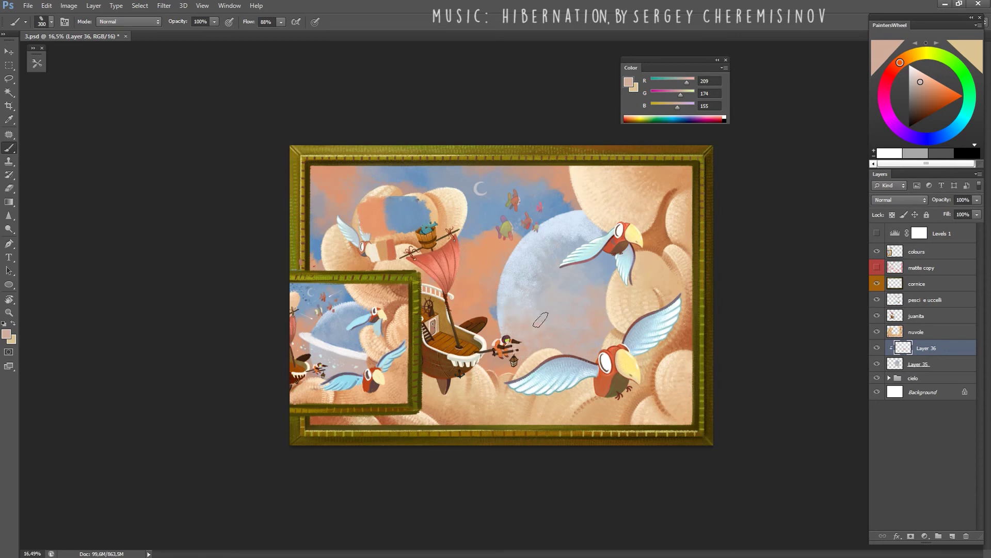
{"action": "left_click", "coordinate": [507, 305], "text": "alt"}
Rotate the canvas and paint with neutral grey and sky-blue tones from the sky.
{"action": "key", "text": "z"}
{"action": "mouse_move", "coordinate": [533, 293]}
{"action": "left_mouse_down"}
{"action": "mouse_move", "coordinate": [523, 305]}
{"action": "mouse_move", "coordinate": [519, 279]}
{"action": "left_mouse_up"}
{"action": "key", "text": "r"}
{"action": "key", "text": "b"}
{"action": "left_click", "coordinate": [524, 266], "text": "alt"}
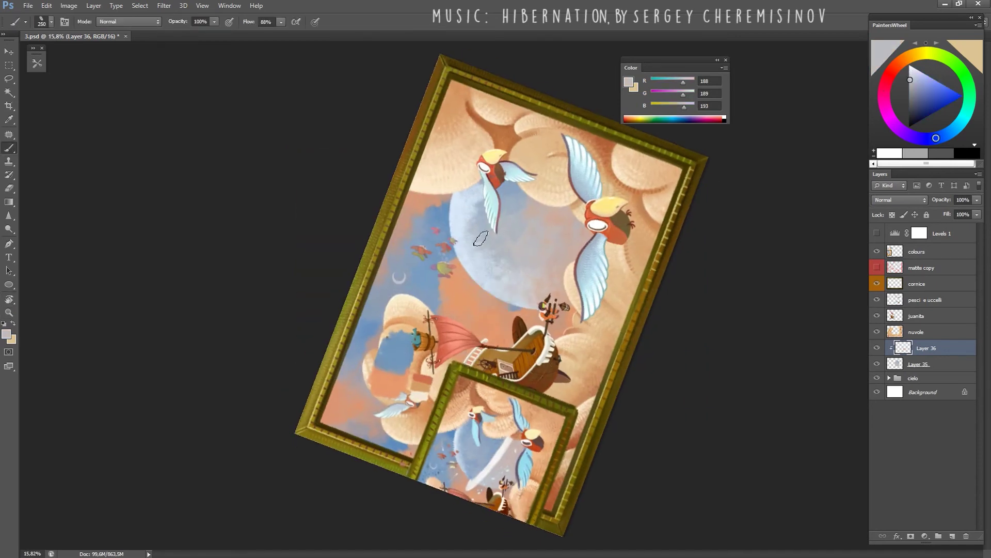
{"action": "left_click", "coordinate": [484, 194], "text": "alt"}
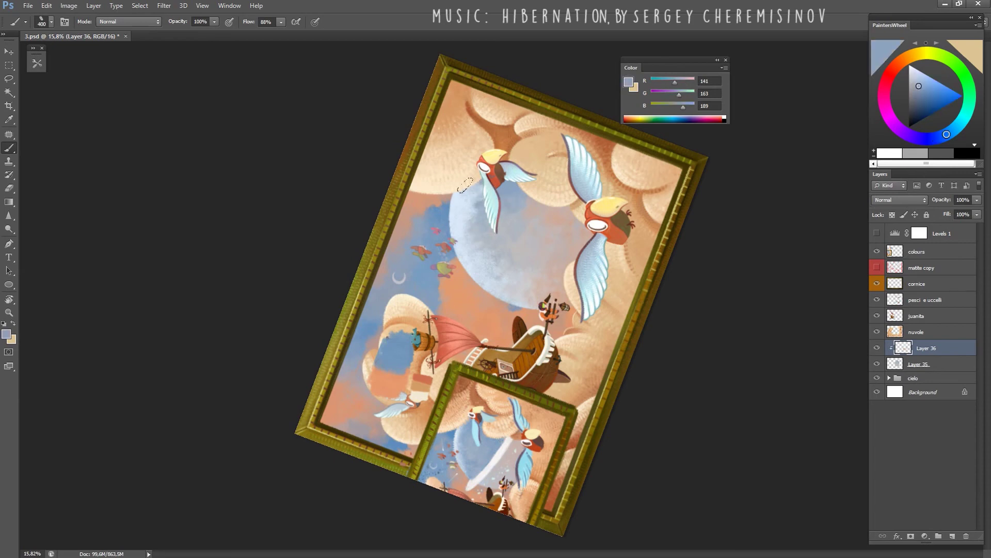
{"action": "left_click", "coordinate": [452, 215], "text": "alt"}
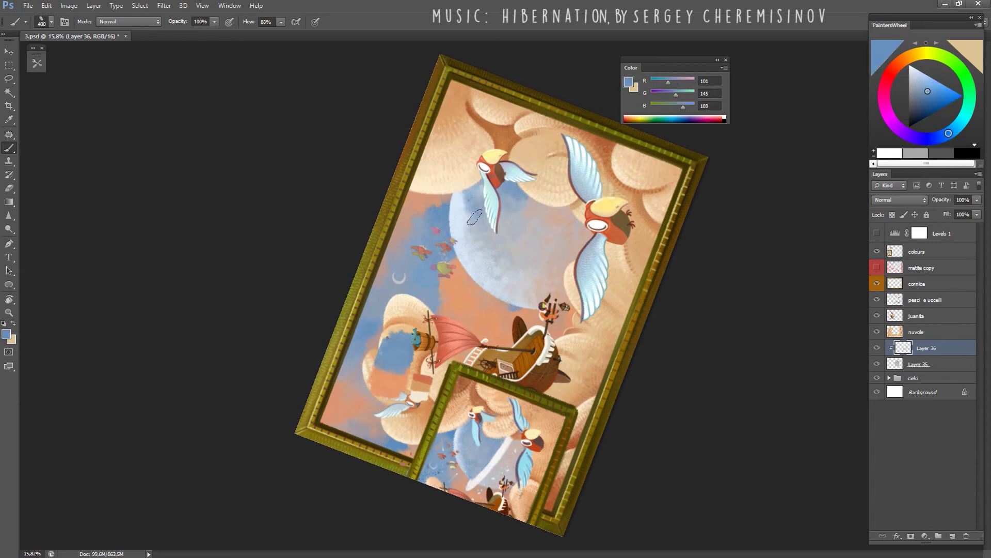
{"action": "left_click", "coordinate": [459, 227], "text": "alt"}
{"action": "key", "text": "bracketright"}
{"action": "key", "text": "bracketright"}
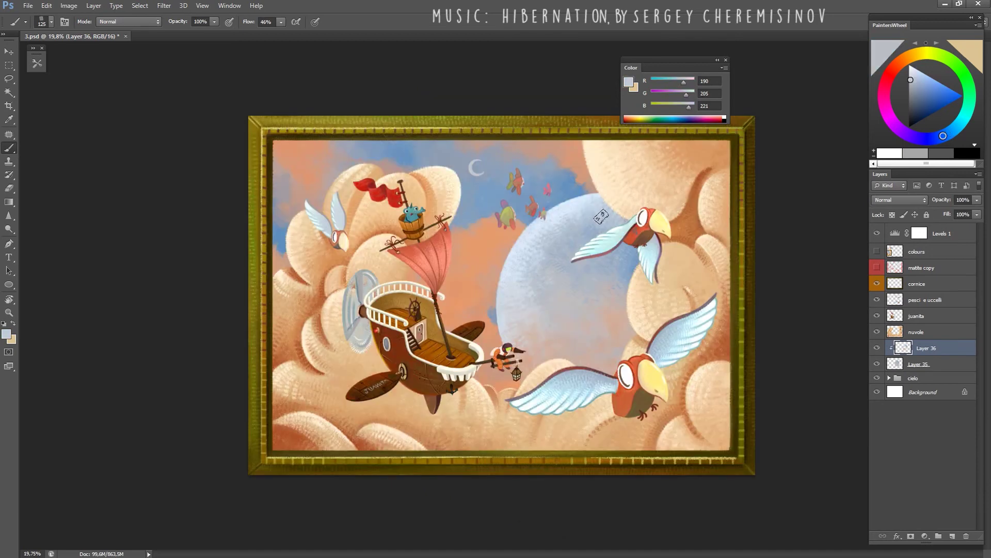
{"action": "left_click", "coordinate": [605, 214], "text": "alt"}
Fit the picture on screen and paint with pale blue, grey, orange and peach samples.
{"action": "key", "text": "z"}
{"action": "left_click_drag", "start_coordinate": [634, 222], "coordinate": [553, 206]}
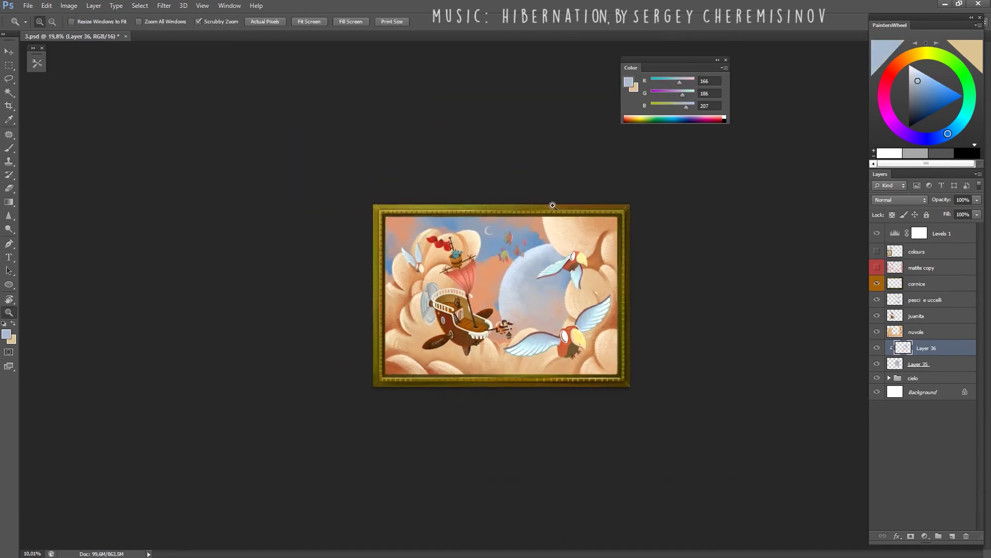
{"action": "key", "text": "ctrl+0"}
{"action": "key", "text": "b"}
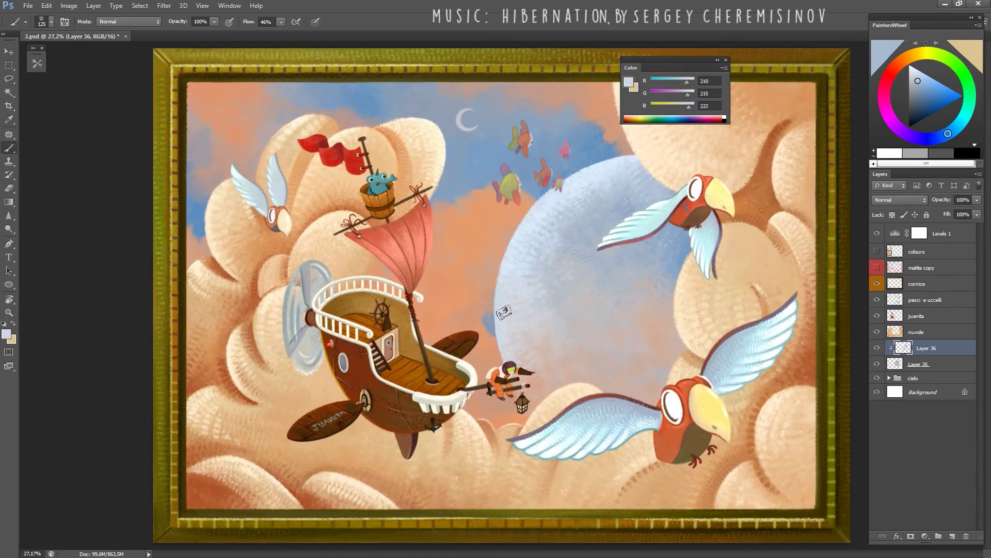
{"action": "left_click", "coordinate": [501, 315], "text": "alt"}
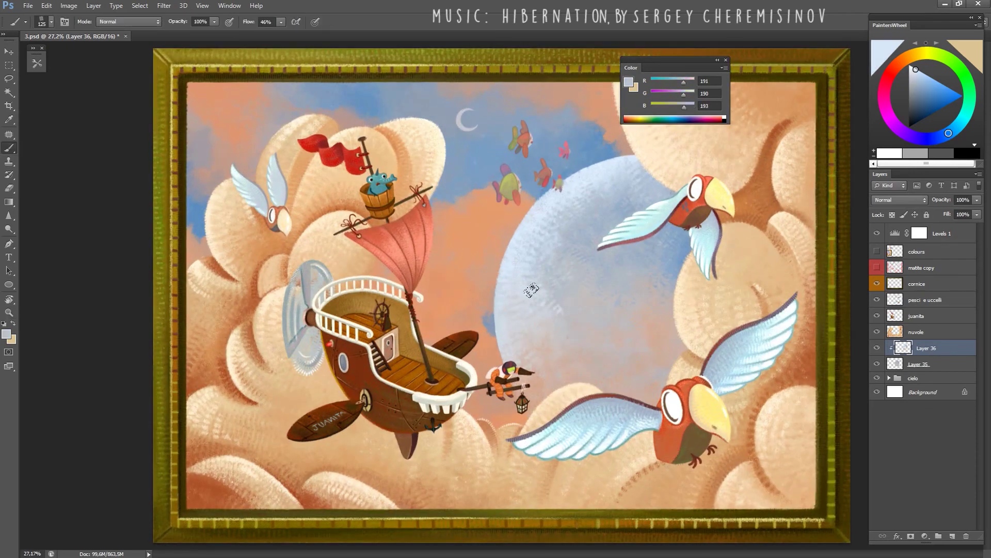
{"action": "left_click", "coordinate": [549, 295], "text": "alt"}
{"action": "left_click", "coordinate": [535, 367], "text": "alt"}
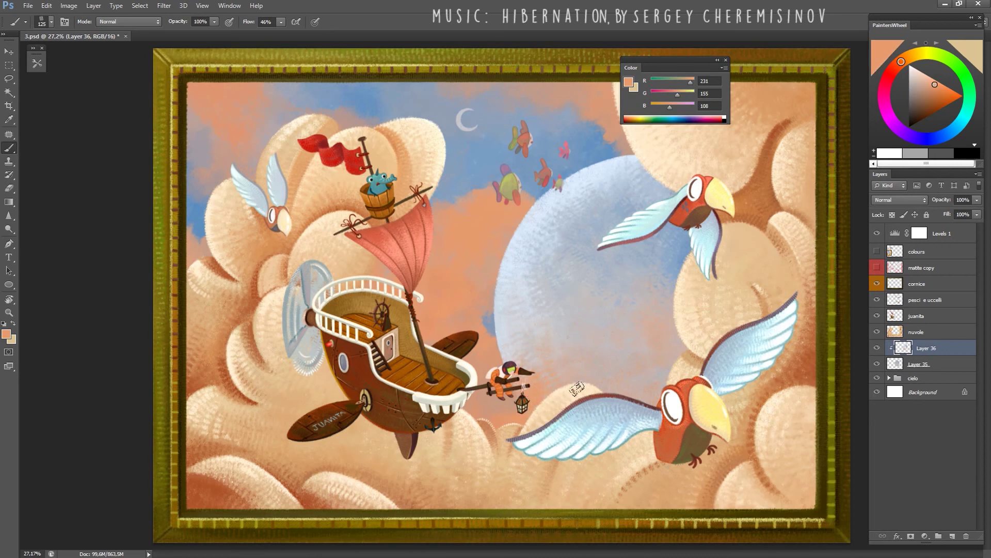
{"action": "left_click", "coordinate": [541, 350], "text": "alt"}
{"action": "left_click", "coordinate": [563, 339], "text": "alt"}
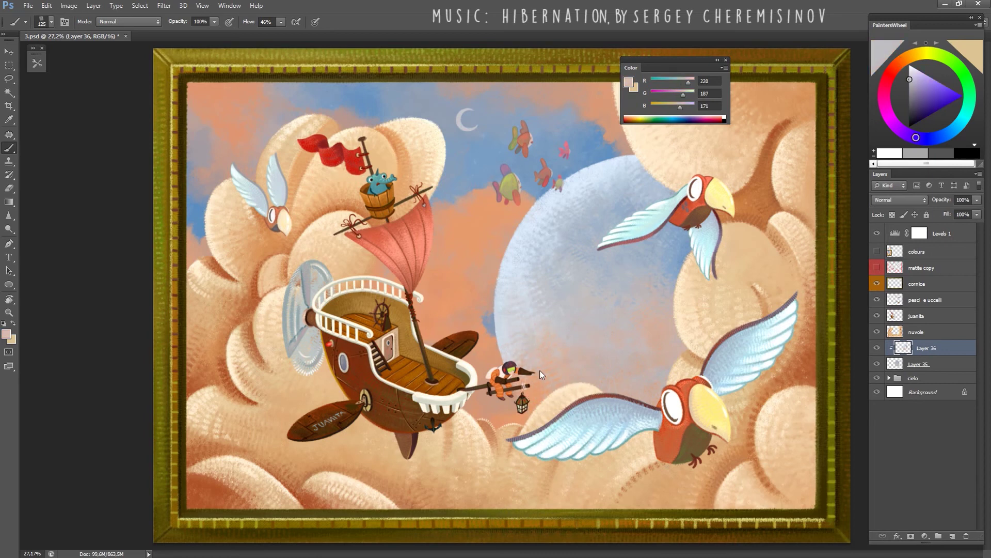
{"action": "left_click", "coordinate": [520, 237], "text": "alt"}
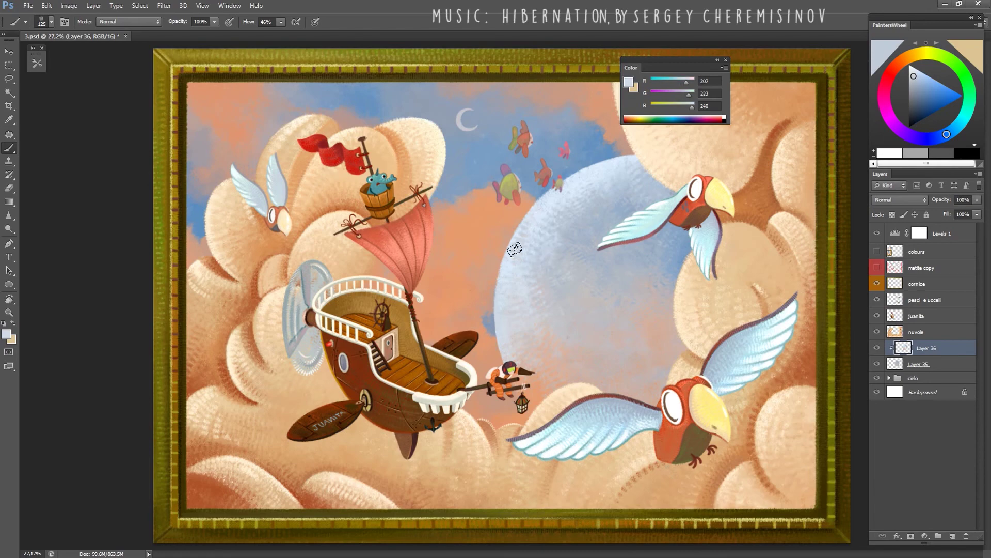
Add grey-blue, peach and pinkish grey shading near the planet.
{"action": "mouse_move", "coordinate": [545, 251]}
{"action": "left_mouse_down"}
{"action": "mouse_move", "coordinate": [480, 241]}
{"action": "mouse_move", "coordinate": [539, 260]}
{"action": "left_mouse_up"}
{"action": "left_click", "coordinate": [541, 264], "text": "alt"}
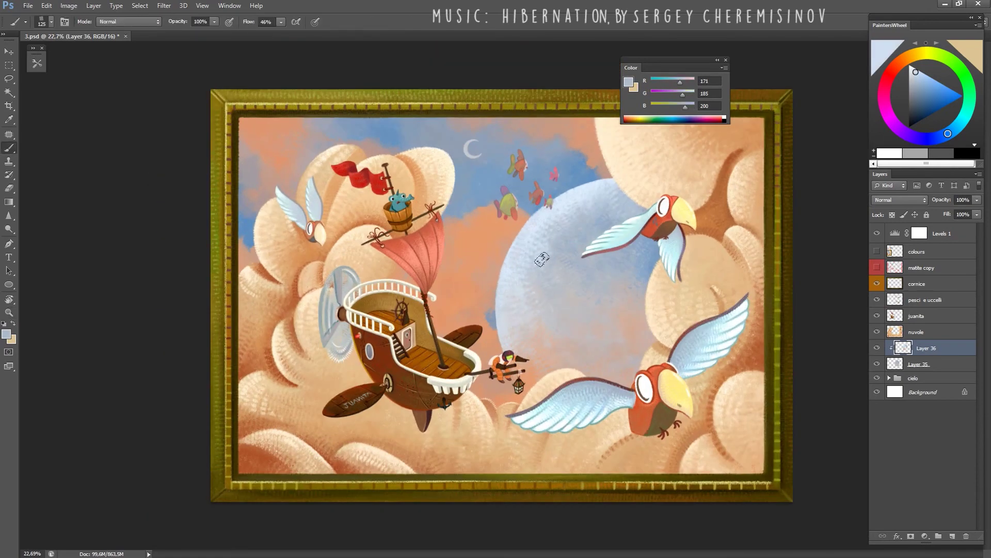
{"action": "left_click", "coordinate": [562, 255], "text": "alt"}
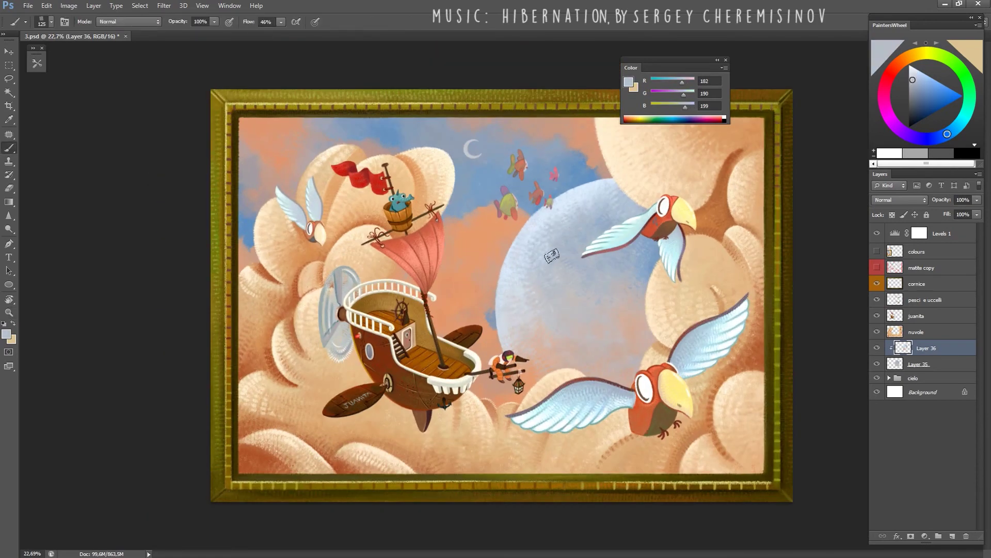
{"action": "left_click", "coordinate": [571, 357], "text": "alt"}
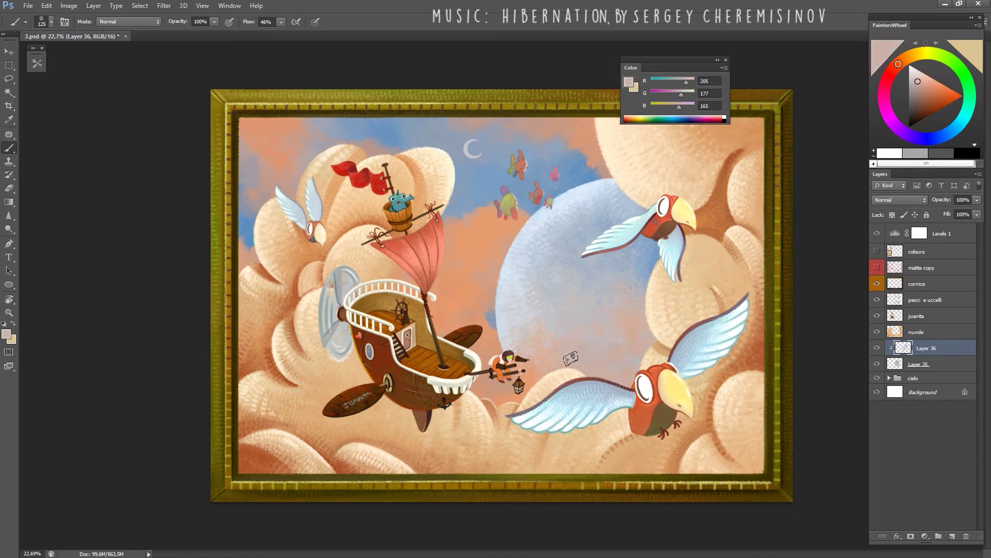
{"action": "left_click", "coordinate": [547, 343], "text": "alt"}
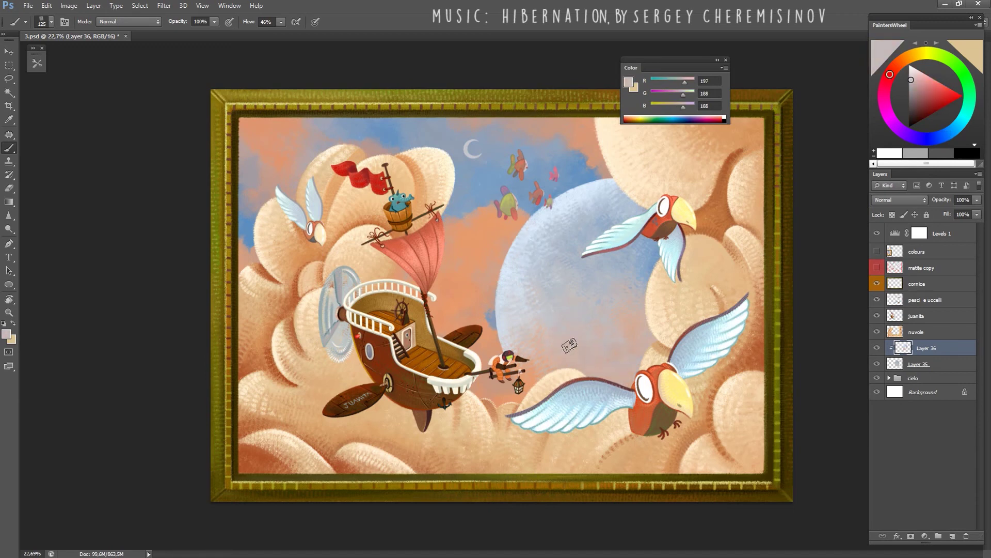
{"action": "left_click", "coordinate": [647, 343], "text": "alt"}
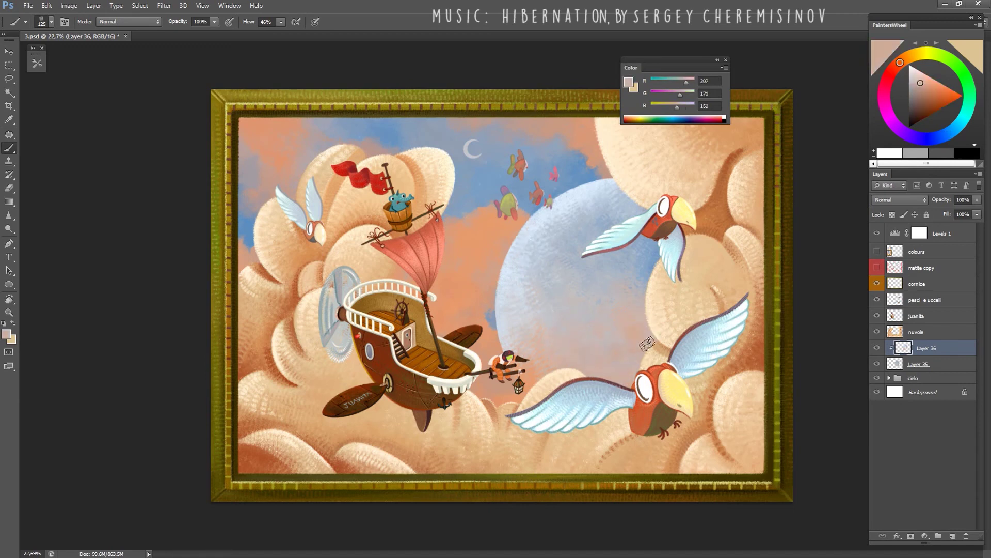
Finish the lower planet with pinkish-grey and warm orange shading.
{"action": "key", "text": "z"}
{"action": "left_click_drag", "start_coordinate": [626, 346], "coordinate": [567, 324]}
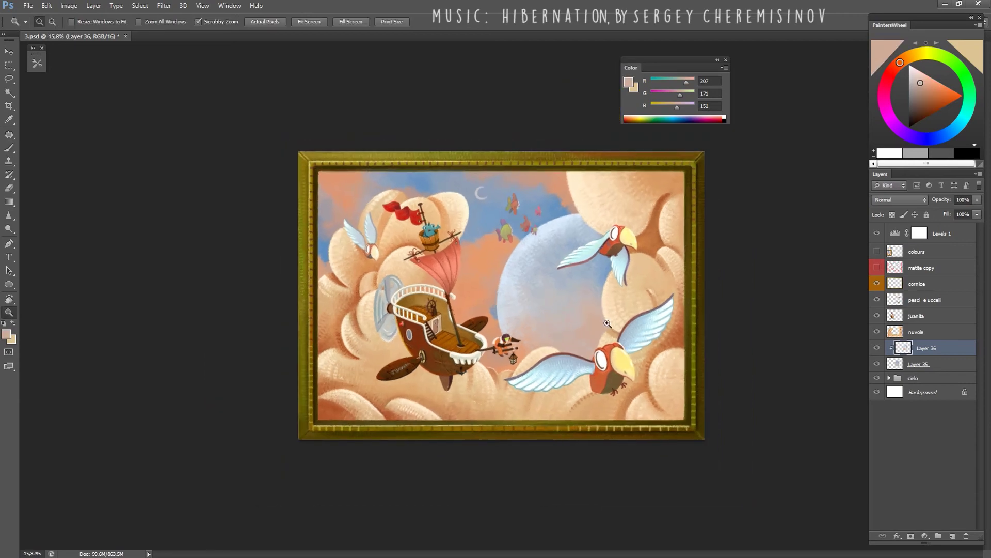
{"action": "left_click_drag", "start_coordinate": [451, 255], "coordinate": [491, 256]}
{"action": "key", "text": "b"}
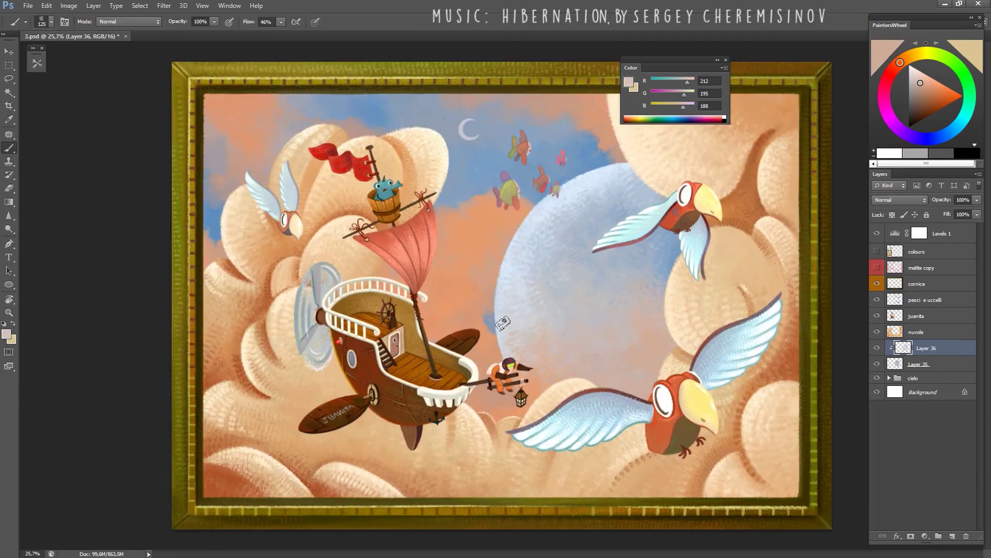
{"action": "left_click", "coordinate": [503, 340], "text": "alt"}
{"action": "left_click", "coordinate": [503, 339], "text": "alt"}
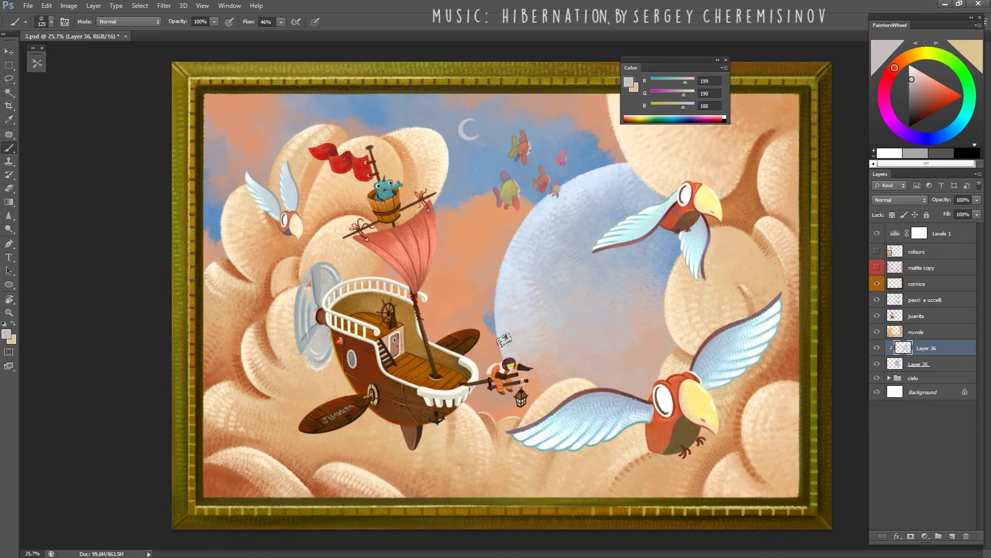
{"action": "left_click", "coordinate": [523, 350], "text": "alt"}
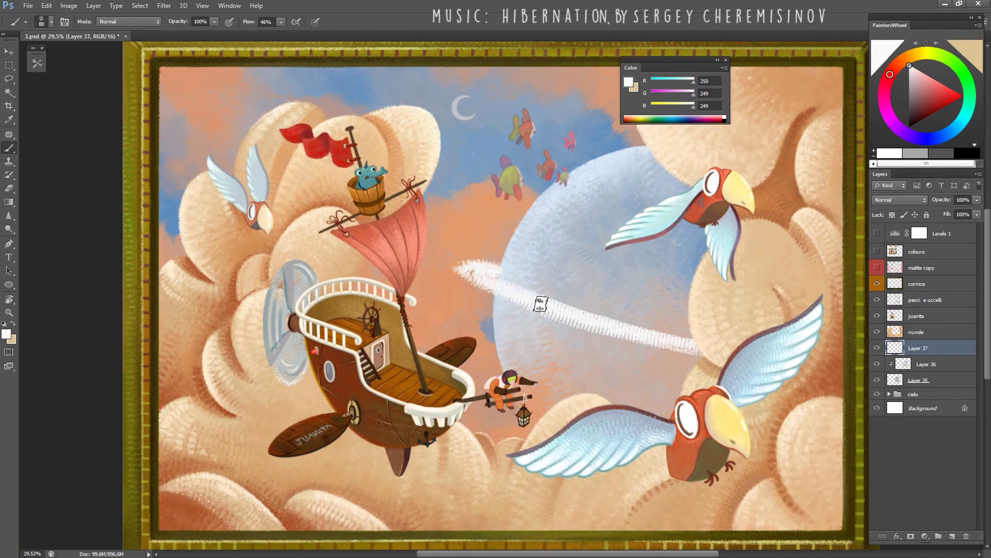
Choose a larger brush preset and brighten and extend the white ring stroke.
{"action": "left_click", "coordinate": [37, 63]}
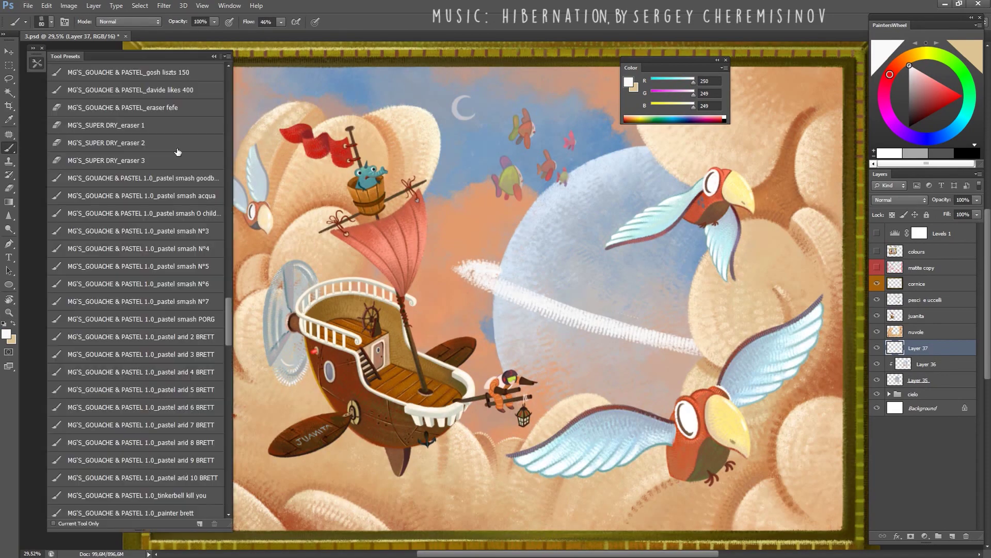
{"action": "left_click", "coordinate": [210, 324]}
{"action": "key", "text": "ctrl+0"}
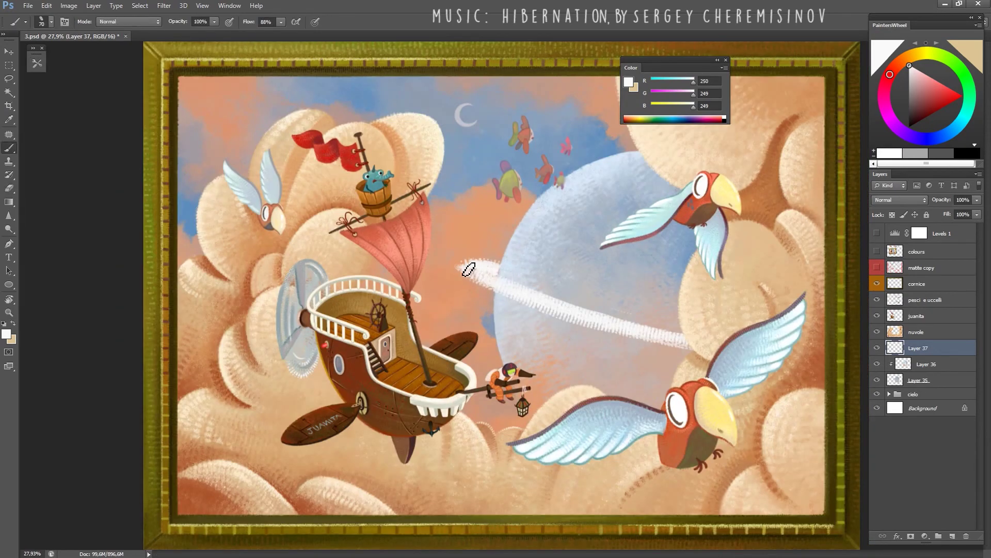
{"action": "key", "text": "e"}
{"action": "key", "text": "b"}
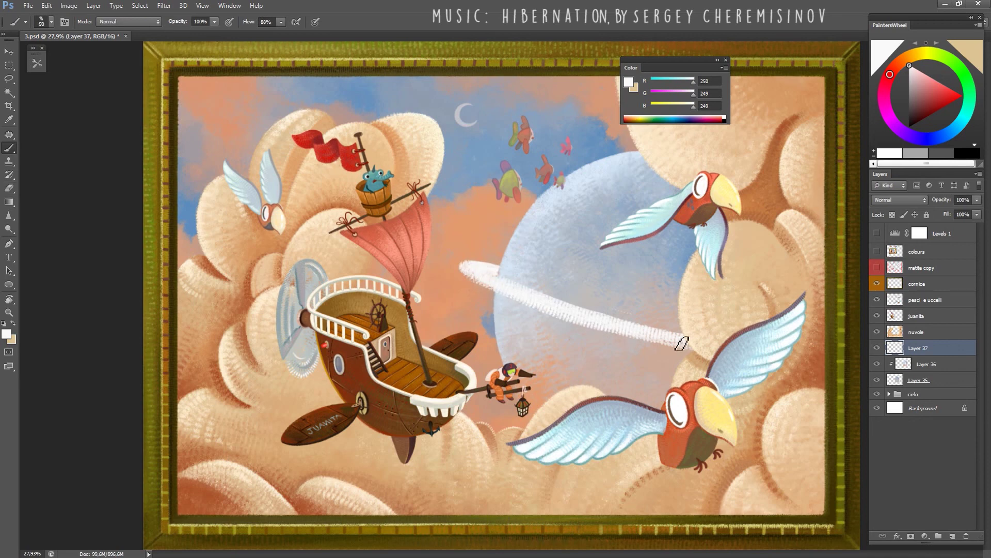
{"action": "left_click_drag", "start_coordinate": [682, 343], "coordinate": [702, 347]}
Rotate the canvas and thicken the ring, extending it further left.
{"action": "key", "text": "e"}
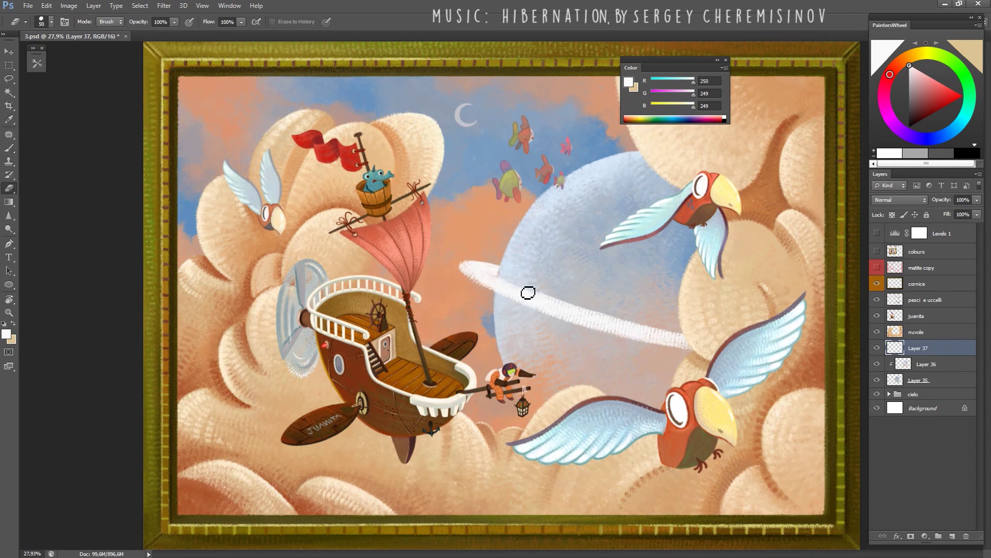
{"action": "key", "text": "r"}
{"action": "mouse_move", "coordinate": [611, 313]}
{"action": "left_mouse_down"}
{"action": "mouse_move", "coordinate": [582, 246]}
{"action": "mouse_move", "coordinate": [573, 258]}
{"action": "left_mouse_up"}
{"action": "key", "text": "b"}
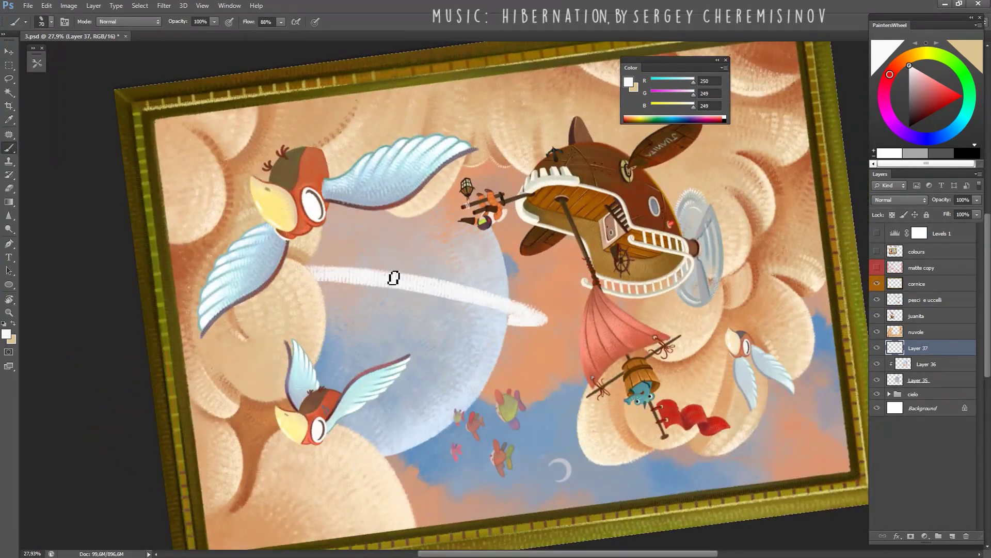
{"action": "left_click_drag", "start_coordinate": [310, 270], "coordinate": [515, 304]}
{"action": "left_click_drag", "start_coordinate": [361, 274], "coordinate": [524, 320]}
Level the canvas view and brighten the ring's right section.
{"action": "key", "text": "h"}
{"action": "key", "text": "e"}
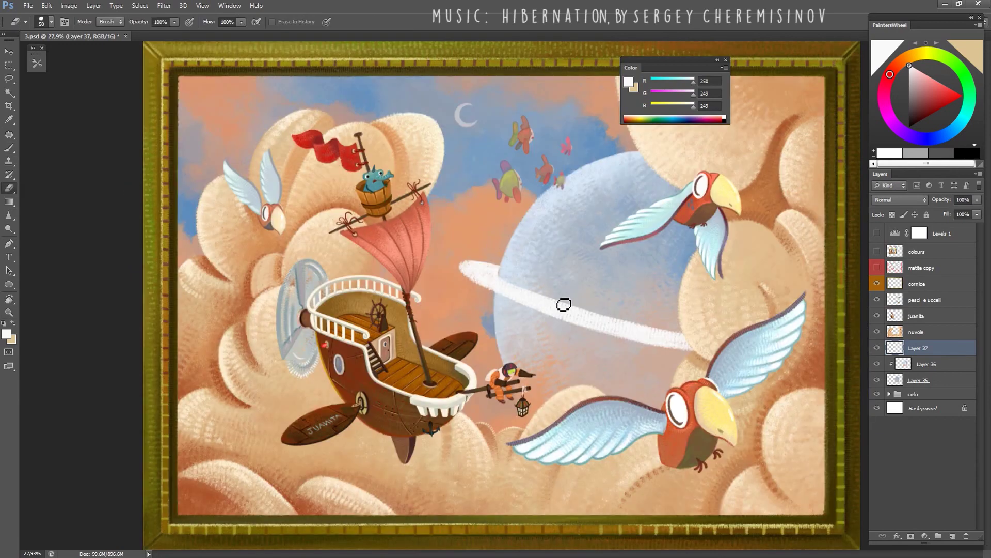
{"action": "key", "text": "b"}
{"action": "left_click_drag", "start_coordinate": [597, 315], "coordinate": [715, 338]}
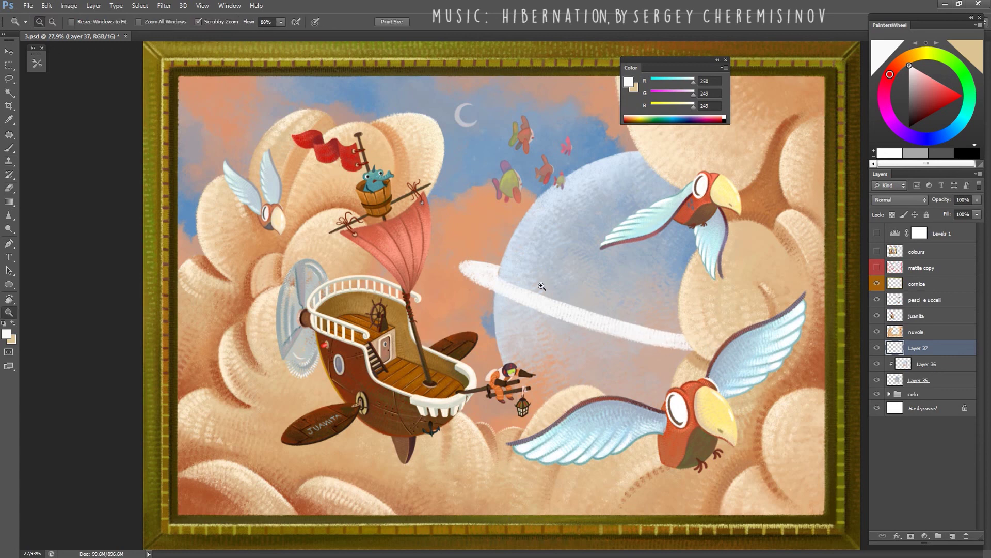
{"action": "key", "text": "e"}
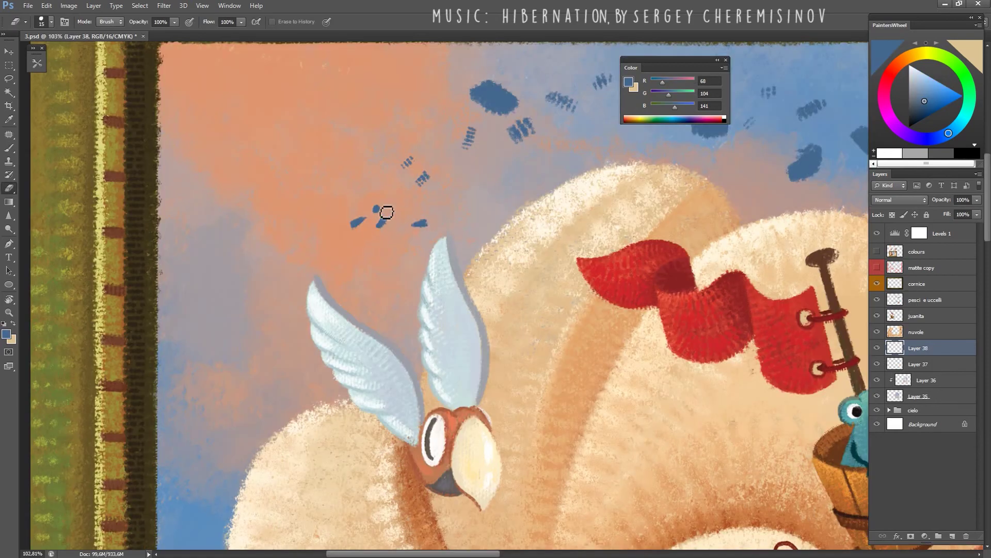
Paint small blue dabs in the sky above the bird and trim one dab's top.
{"action": "key", "text": "z"}
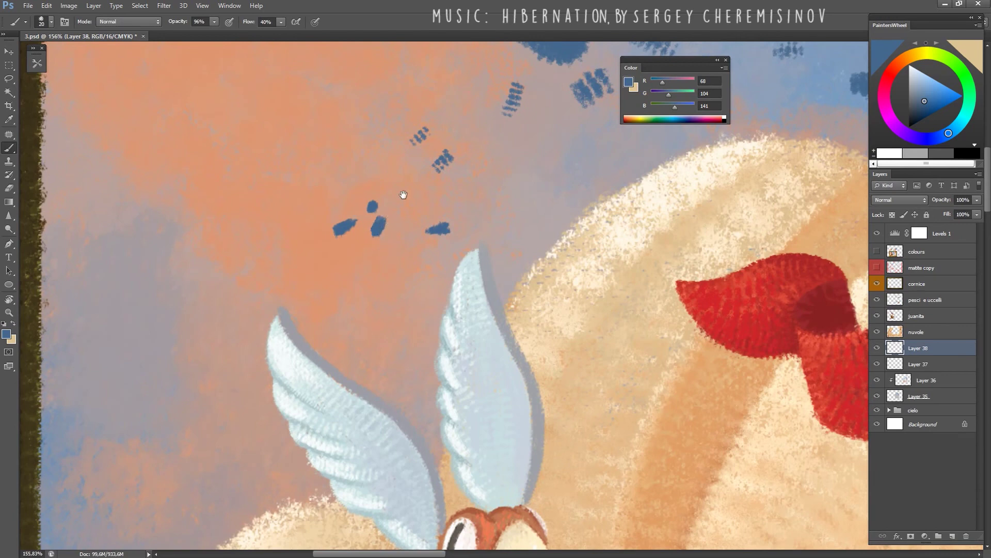
{"action": "left_click_drag", "start_coordinate": [403, 195], "coordinate": [368, 309]}
{"action": "mouse_move", "coordinate": [391, 247]}
{"action": "left_mouse_down"}
{"action": "mouse_move", "coordinate": [379, 256]}
{"action": "mouse_move", "coordinate": [399, 285]}
{"action": "left_mouse_up"}
{"action": "key", "text": "e"}
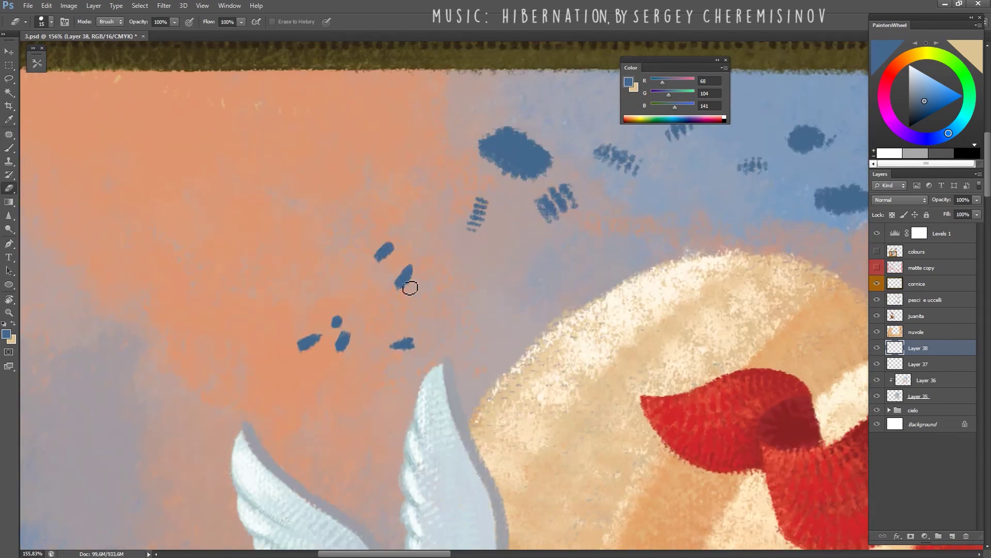
{"action": "left_click_drag", "start_coordinate": [398, 290], "coordinate": [411, 266]}
{"action": "key", "text": "b"}
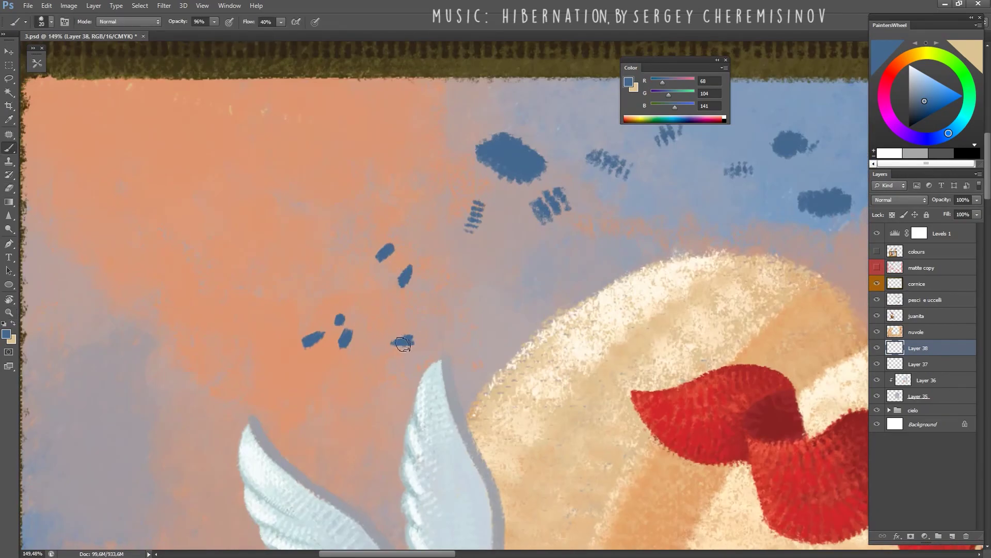
Paint pale cyan debris chunks below the ring near the airship.
{"action": "key", "text": "z"}
{"action": "left_click_drag", "start_coordinate": [390, 288], "coordinate": [307, 283]}
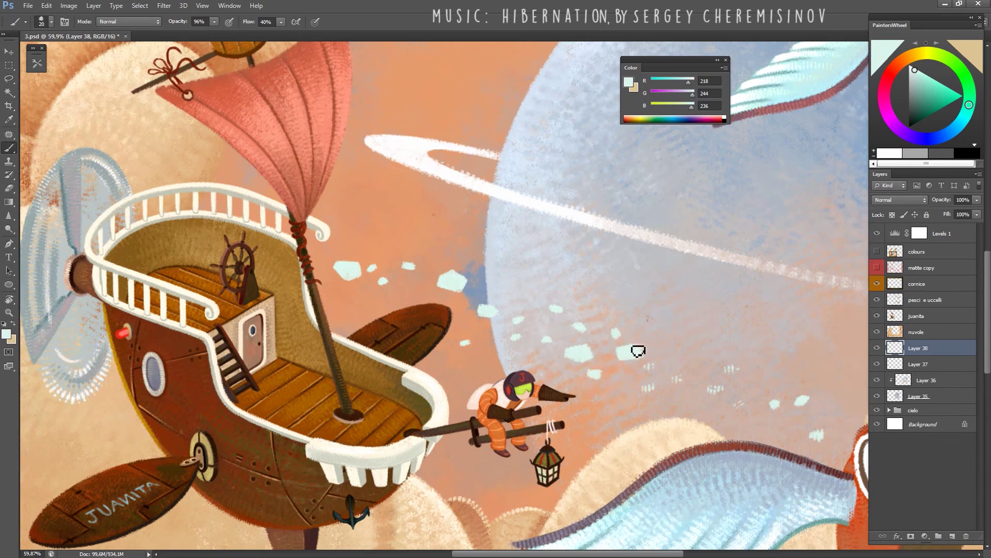
{"action": "key", "text": "z"}
{"action": "mouse_move", "coordinate": [638, 347]}
{"action": "left_mouse_down"}
{"action": "mouse_move", "coordinate": [568, 363]}
{"action": "mouse_move", "coordinate": [625, 364]}
{"action": "mouse_move", "coordinate": [615, 398]}
{"action": "left_mouse_up"}
{"action": "key", "text": "b"}
{"action": "left_click_drag", "start_coordinate": [660, 377], "coordinate": [713, 396]}
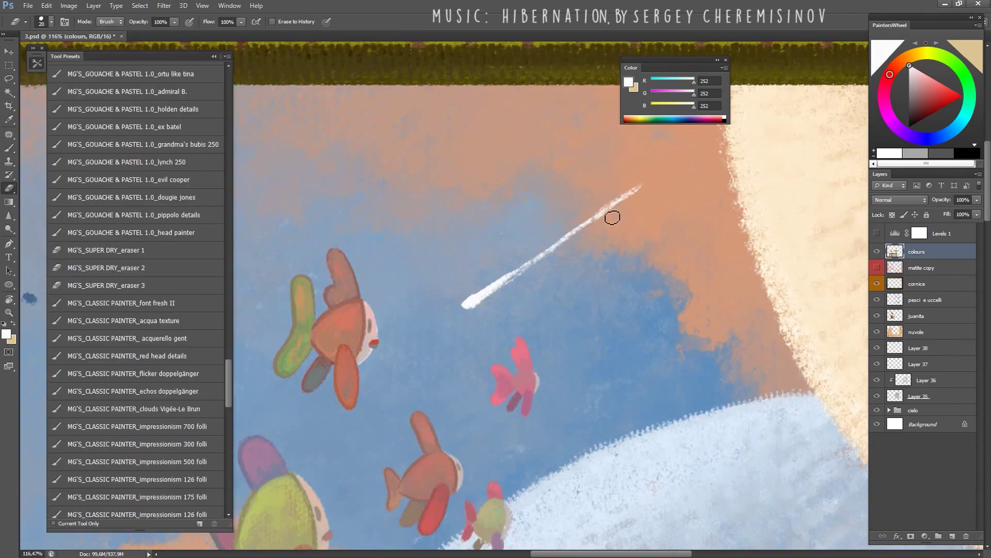
Paint a thin white shooting-star streak in the sky beside the sail.
{"action": "key", "text": "z"}
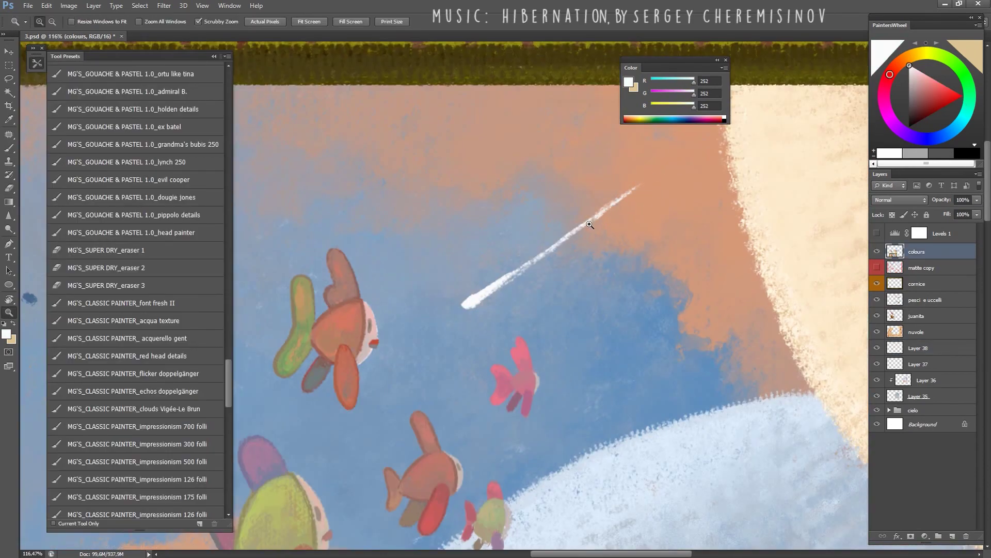
{"action": "left_click_drag", "start_coordinate": [612, 217], "coordinate": [526, 293]}
{"action": "left_click_drag", "start_coordinate": [473, 260], "coordinate": [547, 288]}
{"action": "key", "text": "b"}
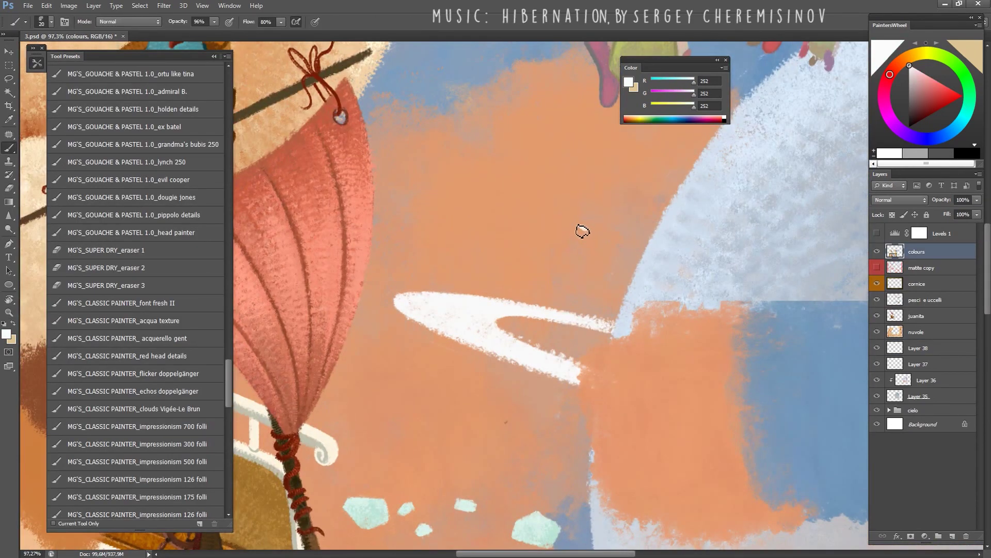
{"action": "left_click_drag", "start_coordinate": [589, 230], "coordinate": [483, 183]}
Paint and lengthen a white streak in the upper-left sky with a small pastel preset.
{"action": "key", "text": "z"}
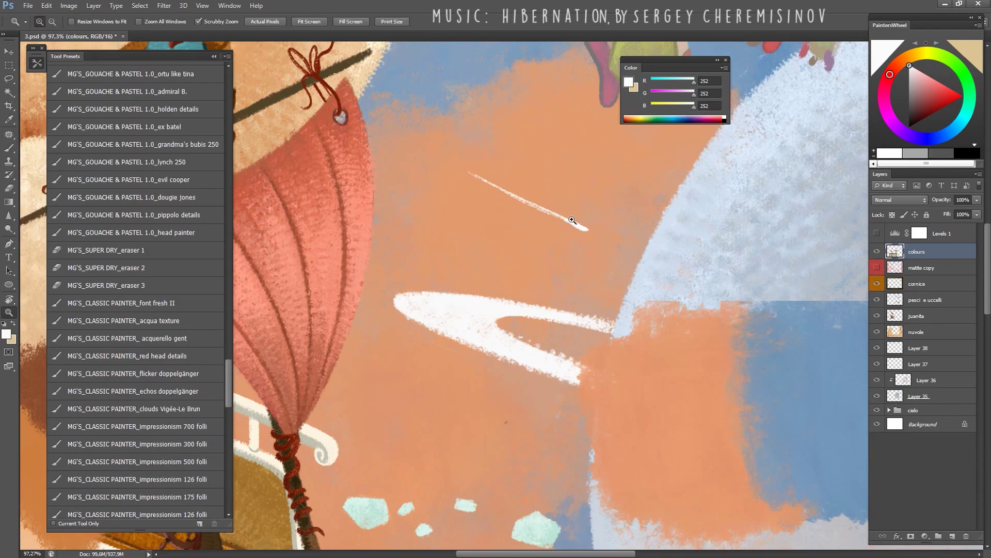
{"action": "mouse_move", "coordinate": [556, 218]}
{"action": "left_mouse_down"}
{"action": "mouse_move", "coordinate": [496, 219]}
{"action": "mouse_move", "coordinate": [609, 232]}
{"action": "left_mouse_up"}
{"action": "key", "text": "b"}
{"action": "key", "text": "z"}
{"action": "key", "text": "b"}
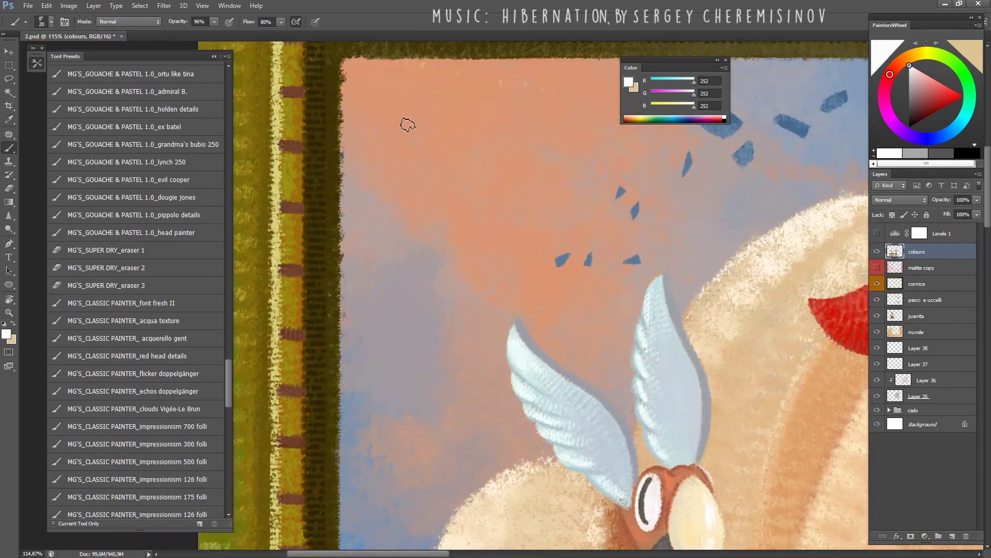
{"action": "left_click_drag", "start_coordinate": [406, 123], "coordinate": [548, 188]}
{"action": "scroll", "coordinate": [222, 416], "scroll_direction": "up", "scroll_amount": 8}
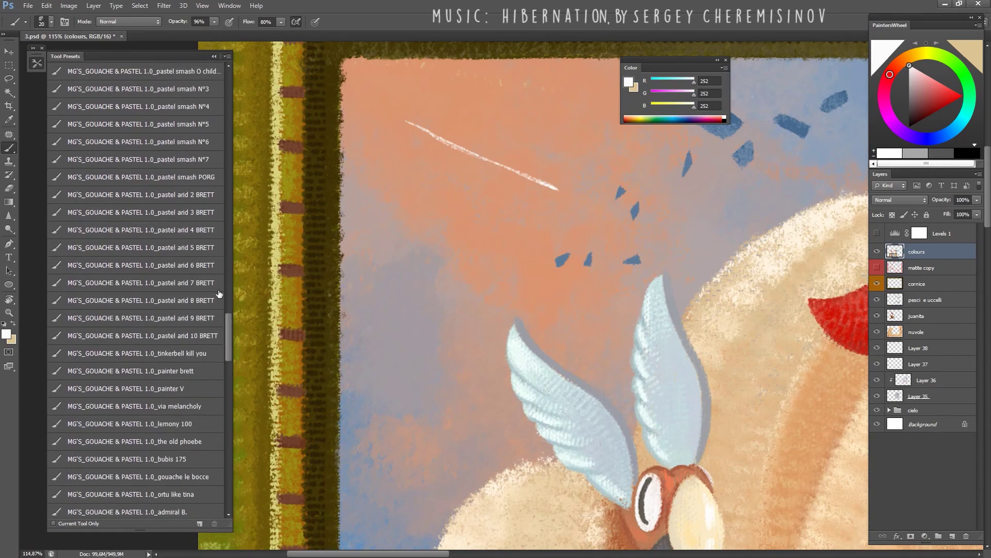
{"action": "left_click", "coordinate": [212, 266]}
{"action": "mouse_move", "coordinate": [391, 116]}
{"action": "left_mouse_down"}
{"action": "mouse_move", "coordinate": [544, 186]}
{"action": "mouse_move", "coordinate": [535, 177]}
{"action": "mouse_move", "coordinate": [462, 184]}
{"action": "left_mouse_up"}
{"action": "key", "text": "bracketright"}
Repaint the streak near the sail and extend the streak beside the fish.
{"action": "key", "text": "z"}
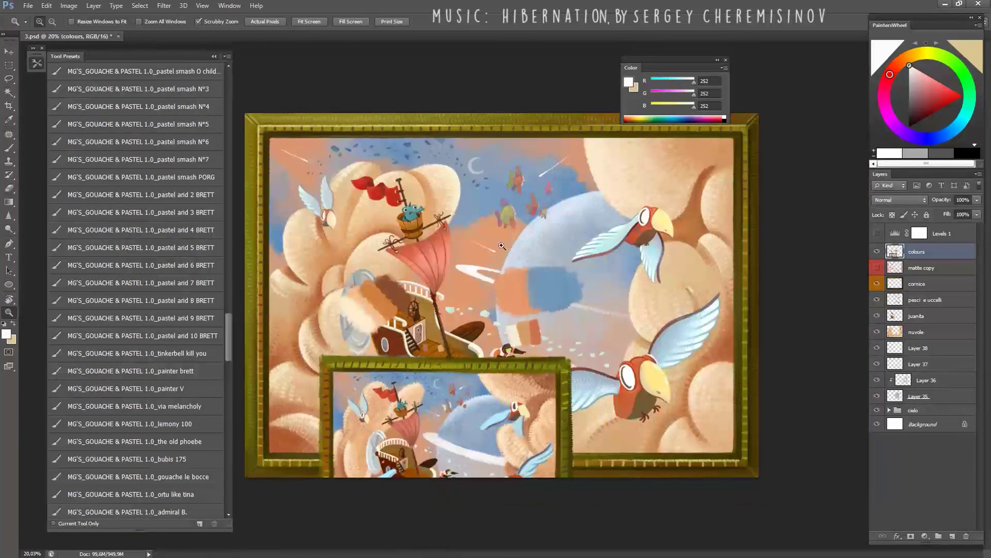
{"action": "left_click_drag", "start_coordinate": [506, 248], "coordinate": [528, 254]}
{"action": "key", "text": "b"}
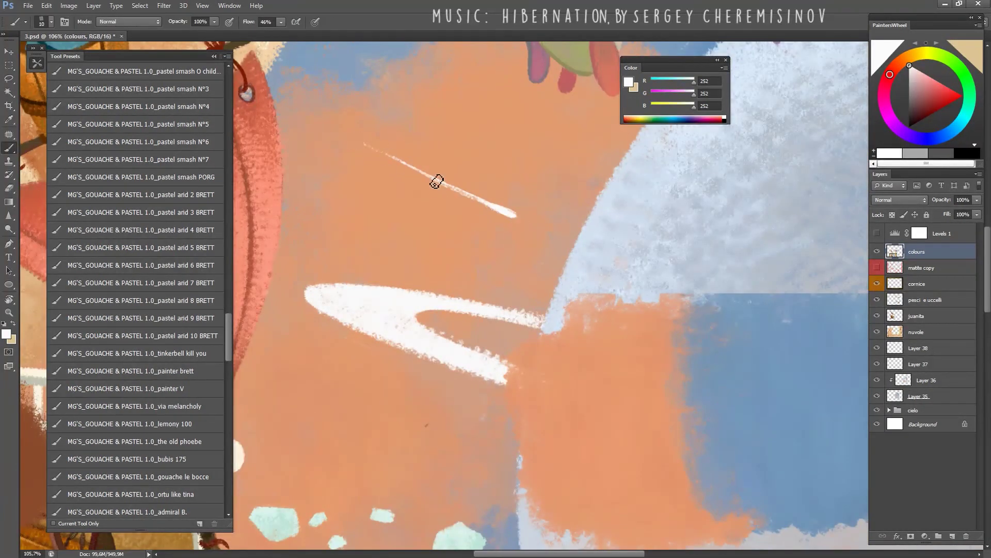
{"action": "mouse_move", "coordinate": [389, 161]}
{"action": "left_mouse_down"}
{"action": "mouse_move", "coordinate": [447, 189]}
{"action": "mouse_move", "coordinate": [346, 345]}
{"action": "mouse_move", "coordinate": [437, 395]}
{"action": "mouse_move", "coordinate": [564, 239]}
{"action": "left_mouse_up"}
{"action": "key", "text": "r"}
{"action": "key", "text": "b"}
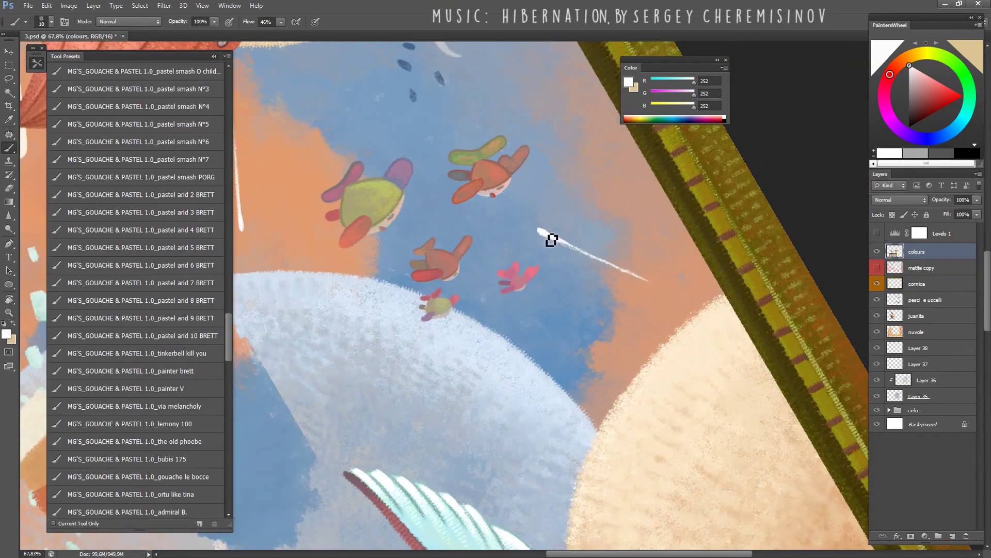
{"action": "left_click_drag", "start_coordinate": [676, 295], "coordinate": [627, 280]}
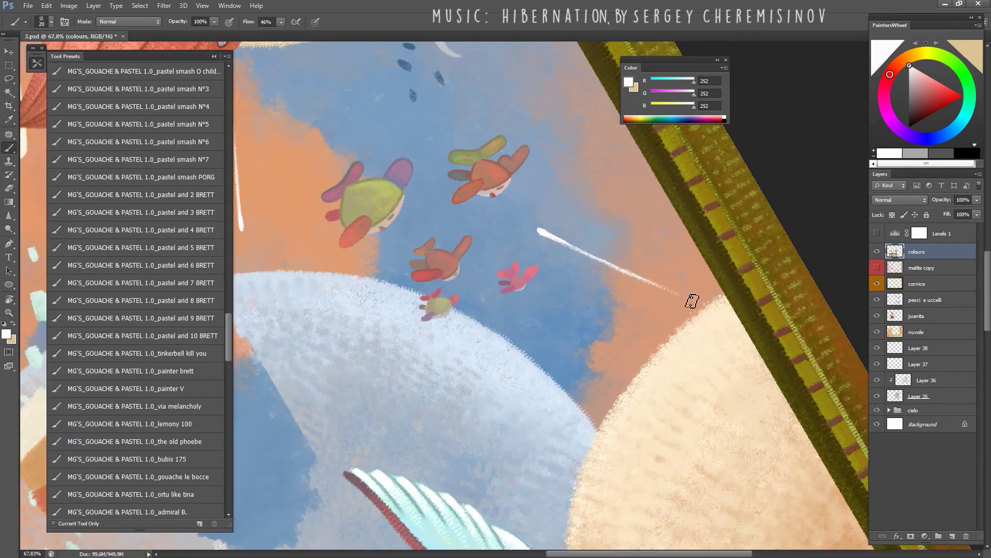